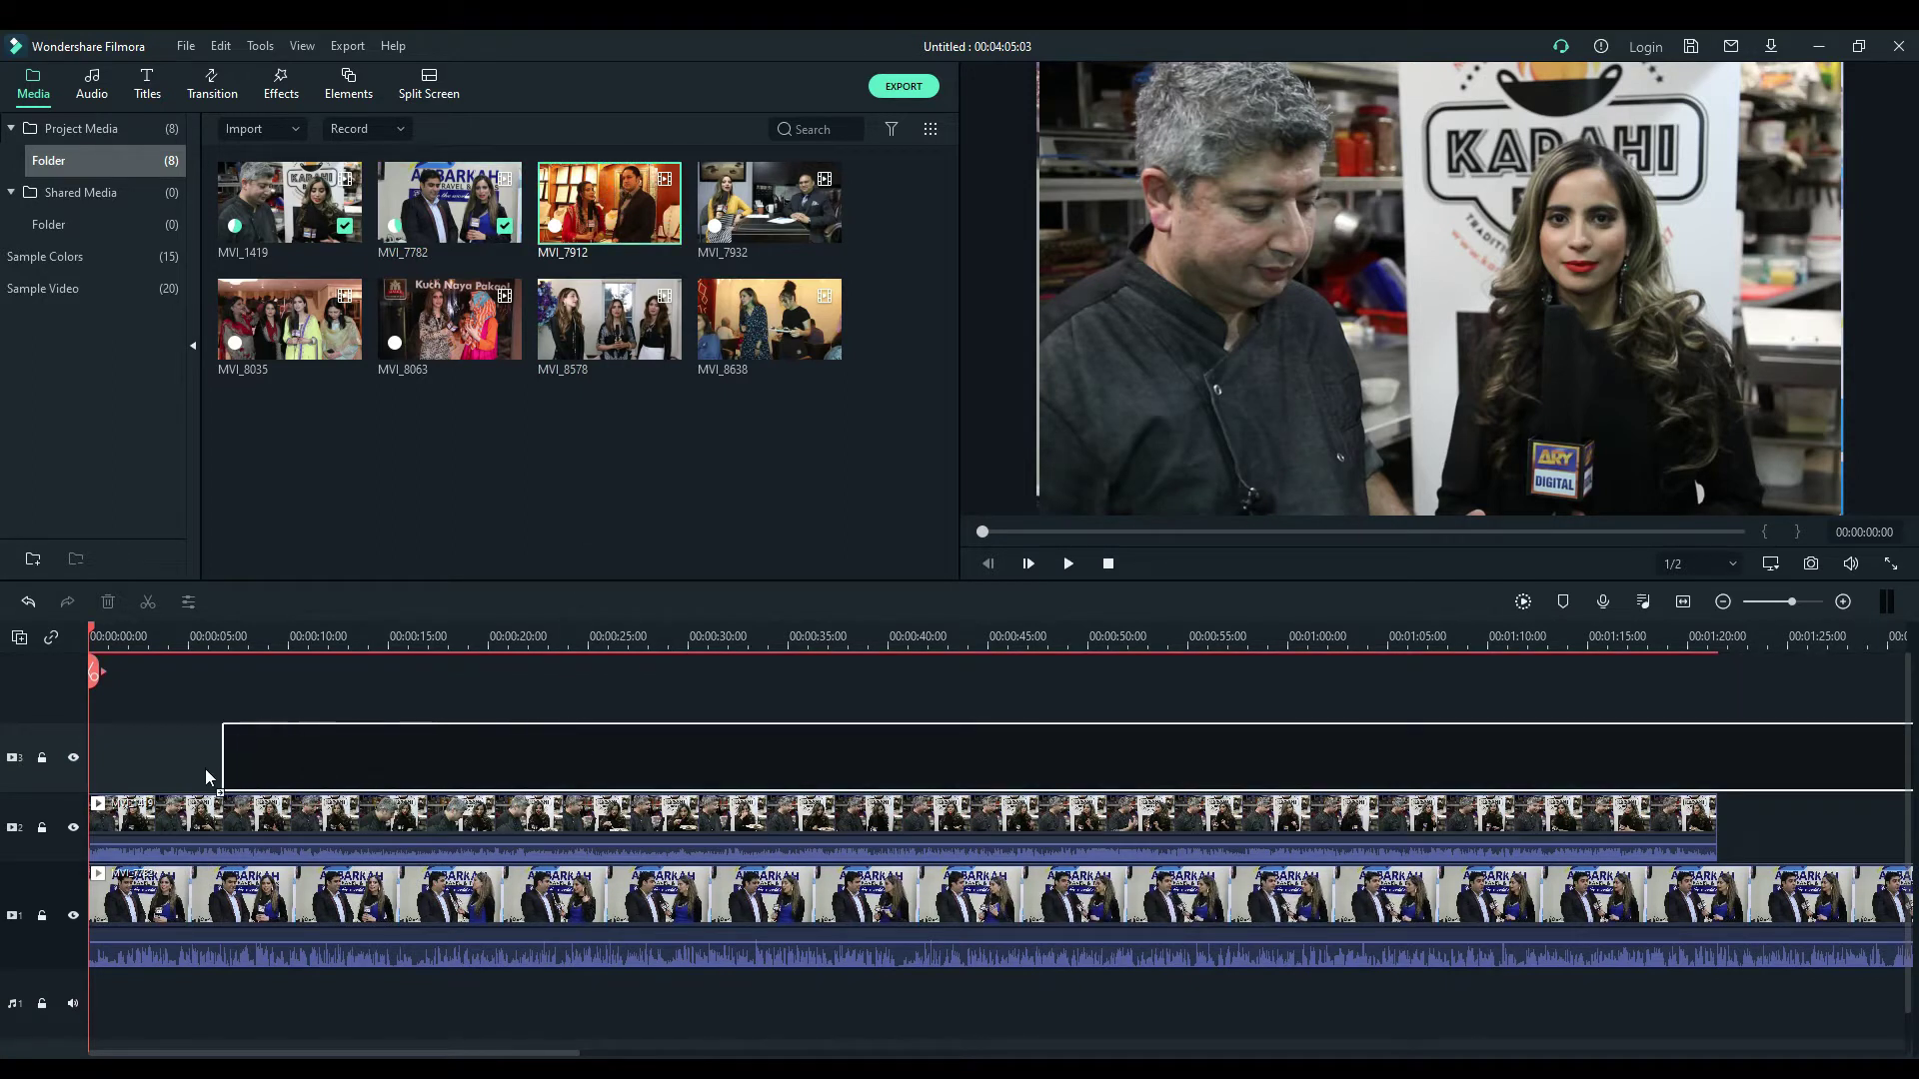
# Step: Add three new video tracks holding MVI_7932, MVI_8035 and MVI_8063, one clip per track
pyautogui.rightClick(62, 689)
pyautogui.click(94, 710)
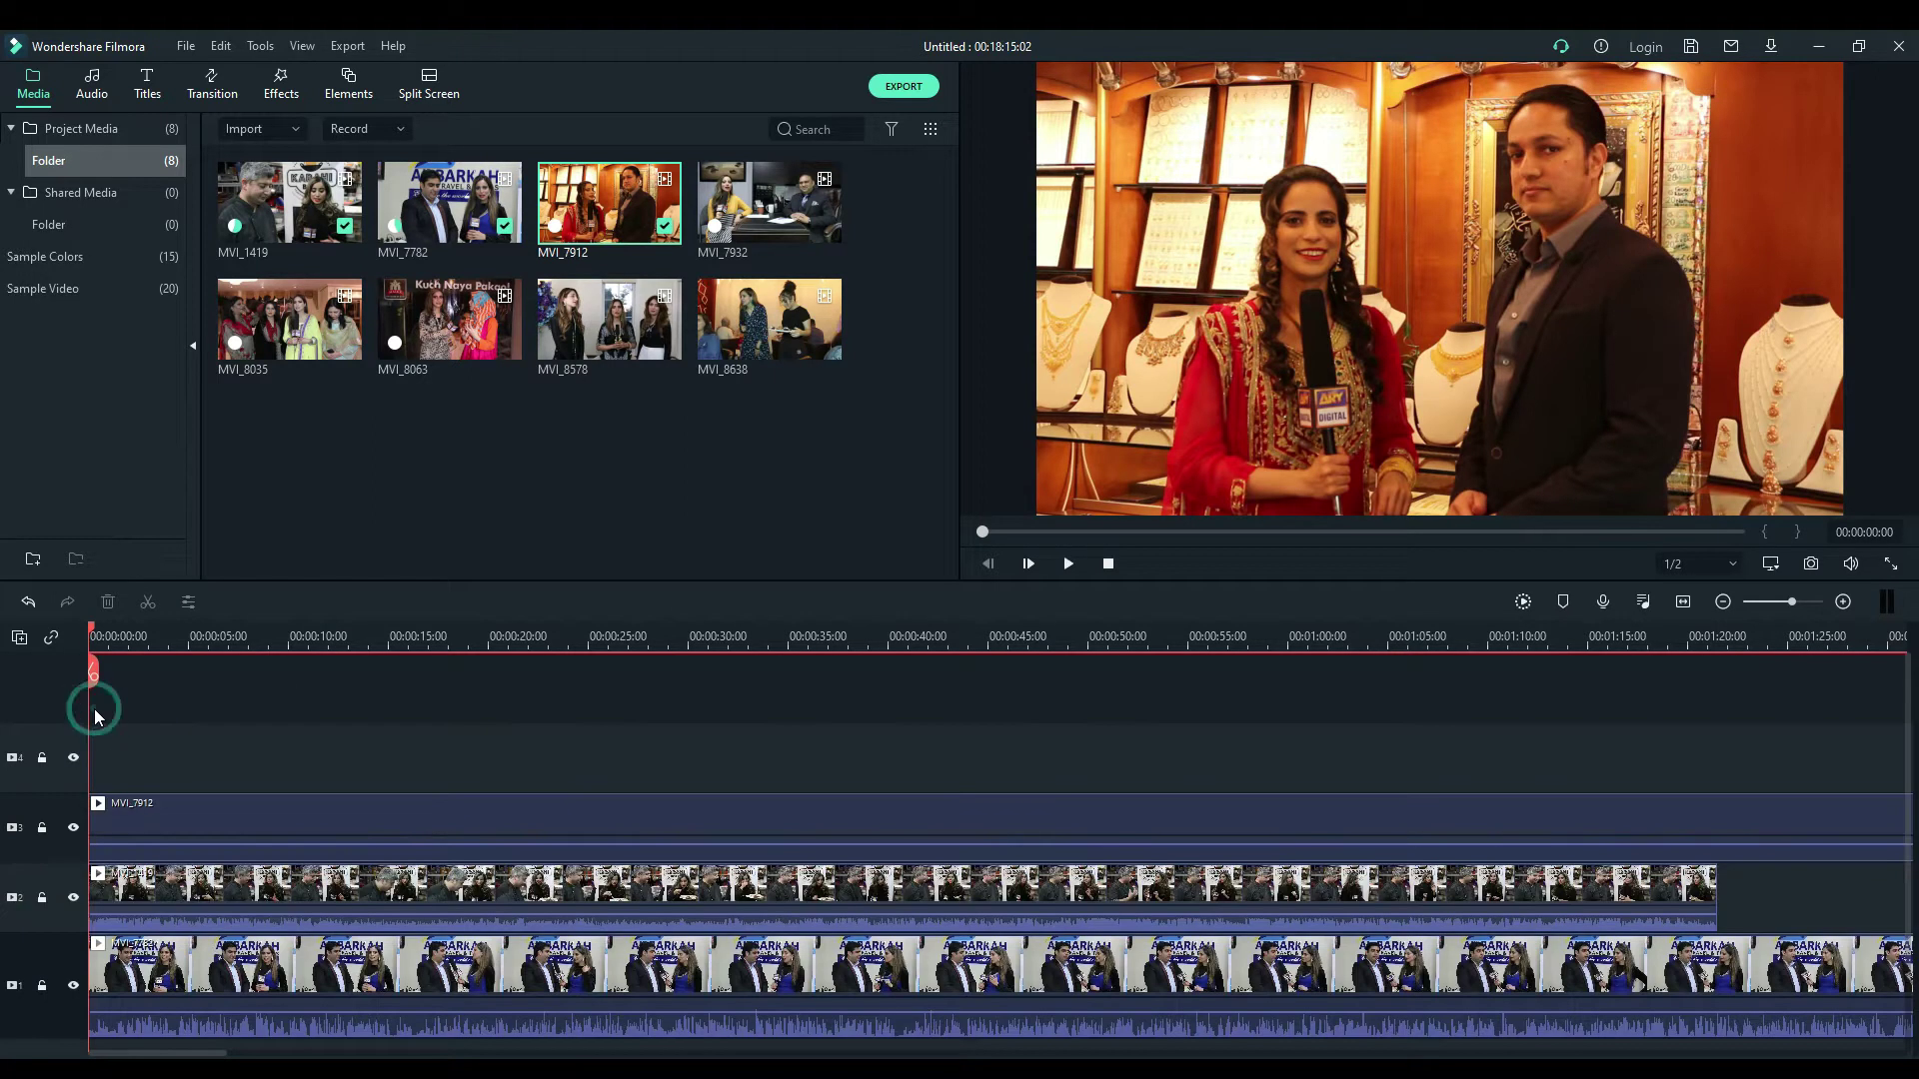
pyautogui.moveTo(770, 205); pyautogui.dragTo(100, 777)
pyautogui.rightClick(57, 696)
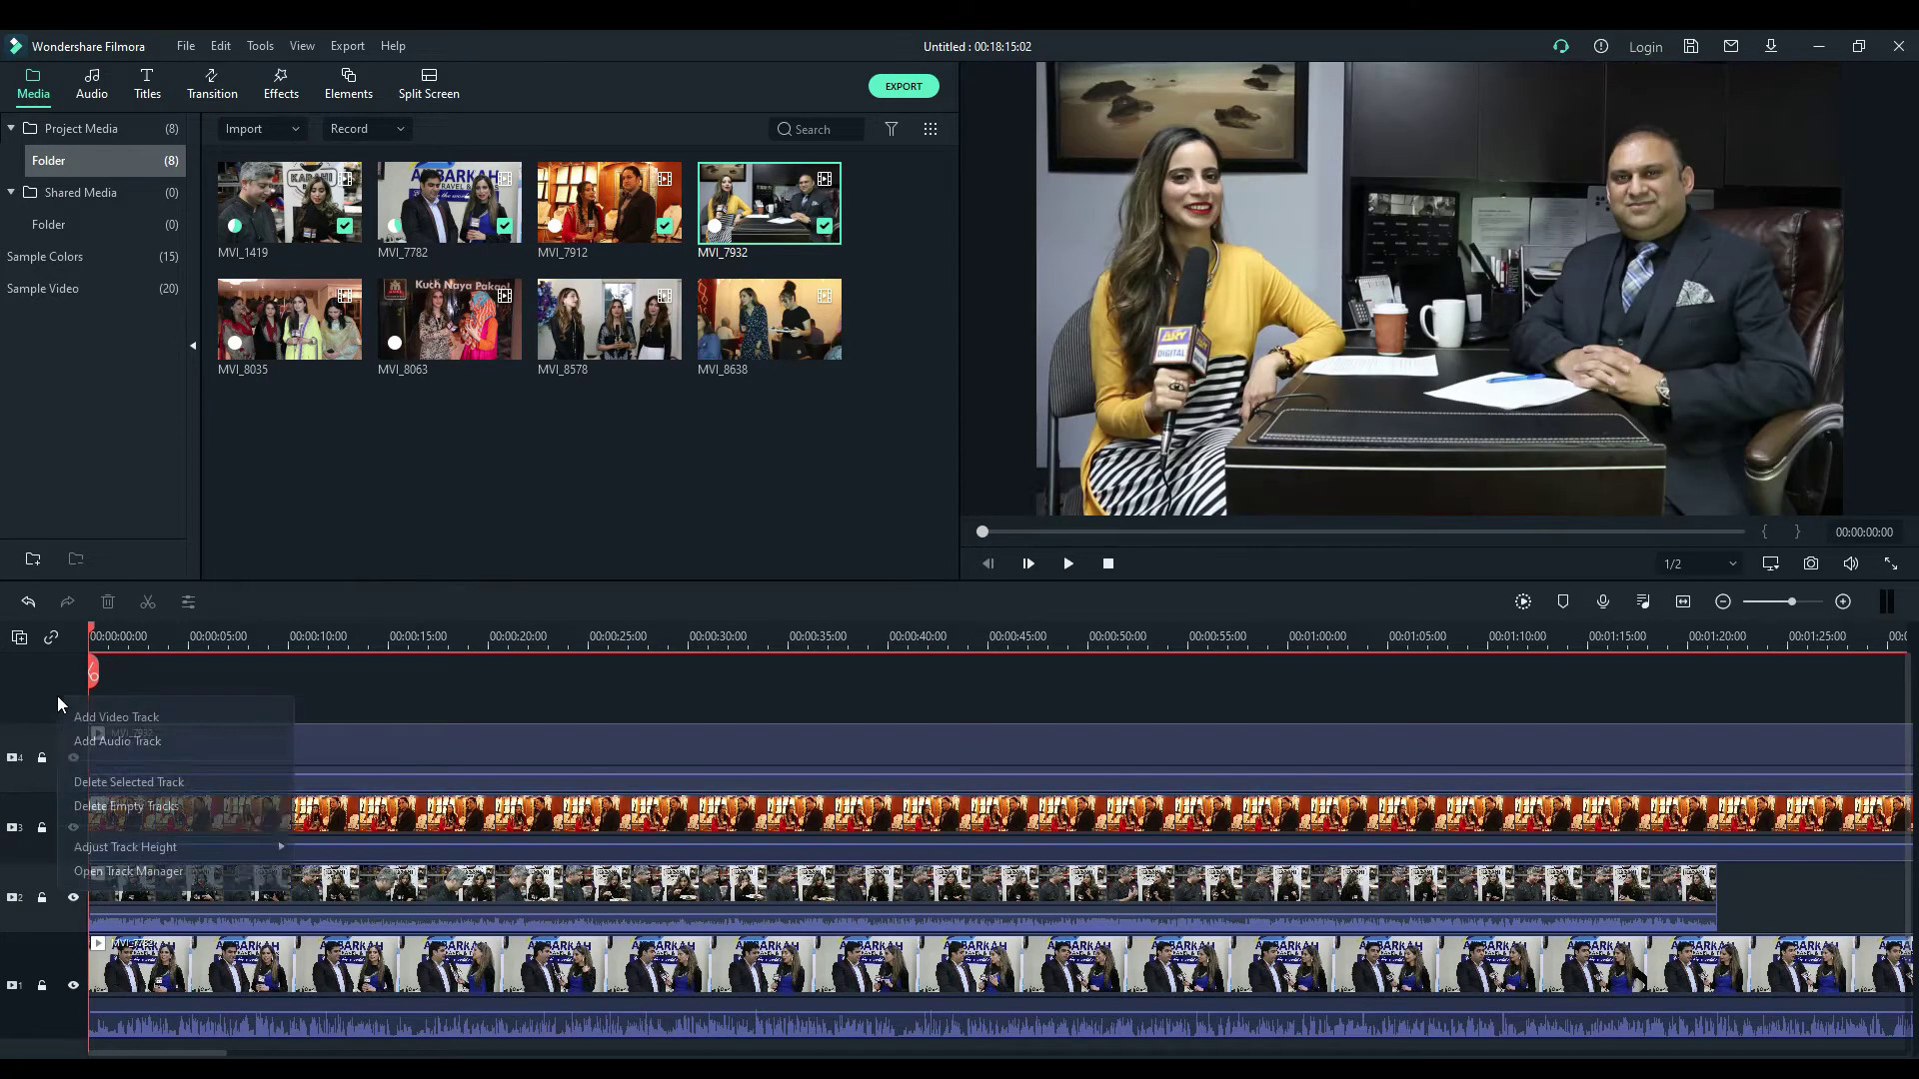
pyautogui.click(102, 717)
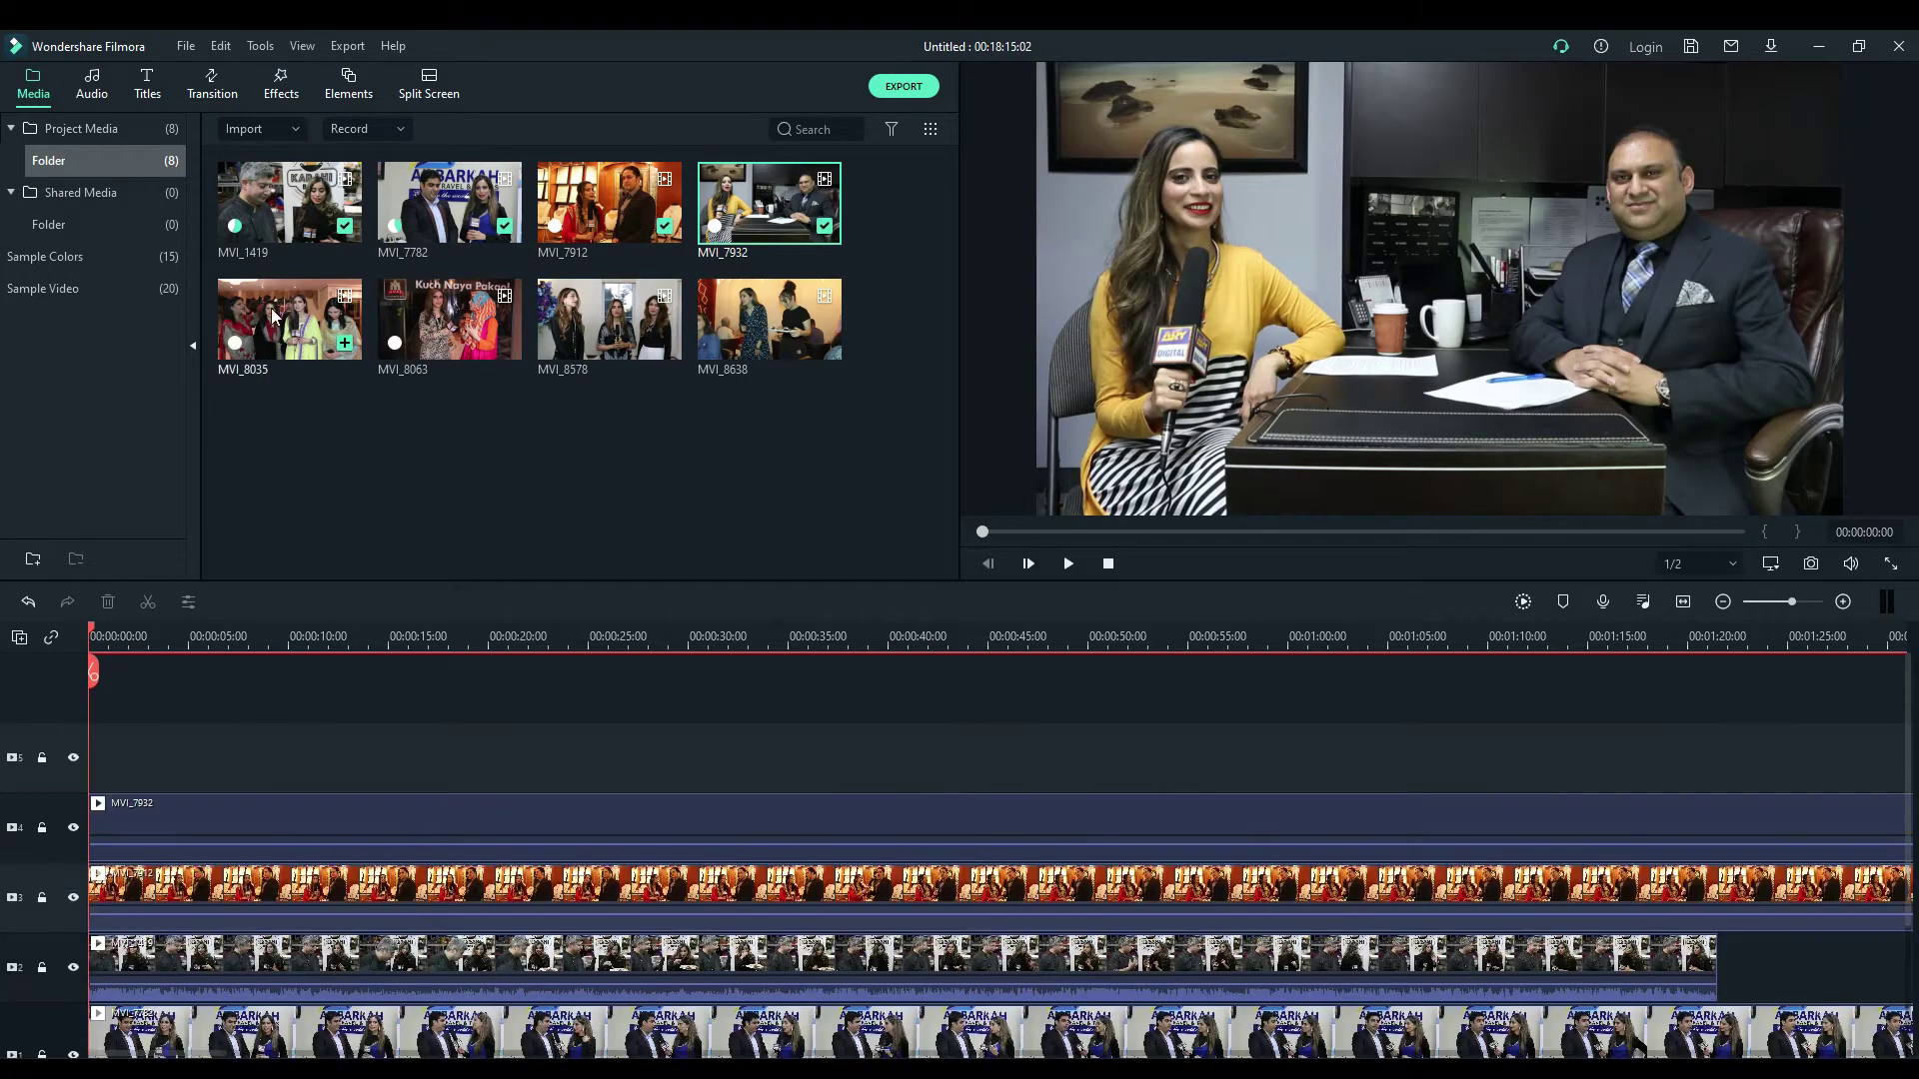
pyautogui.moveTo(298, 321); pyautogui.dragTo(96, 753)
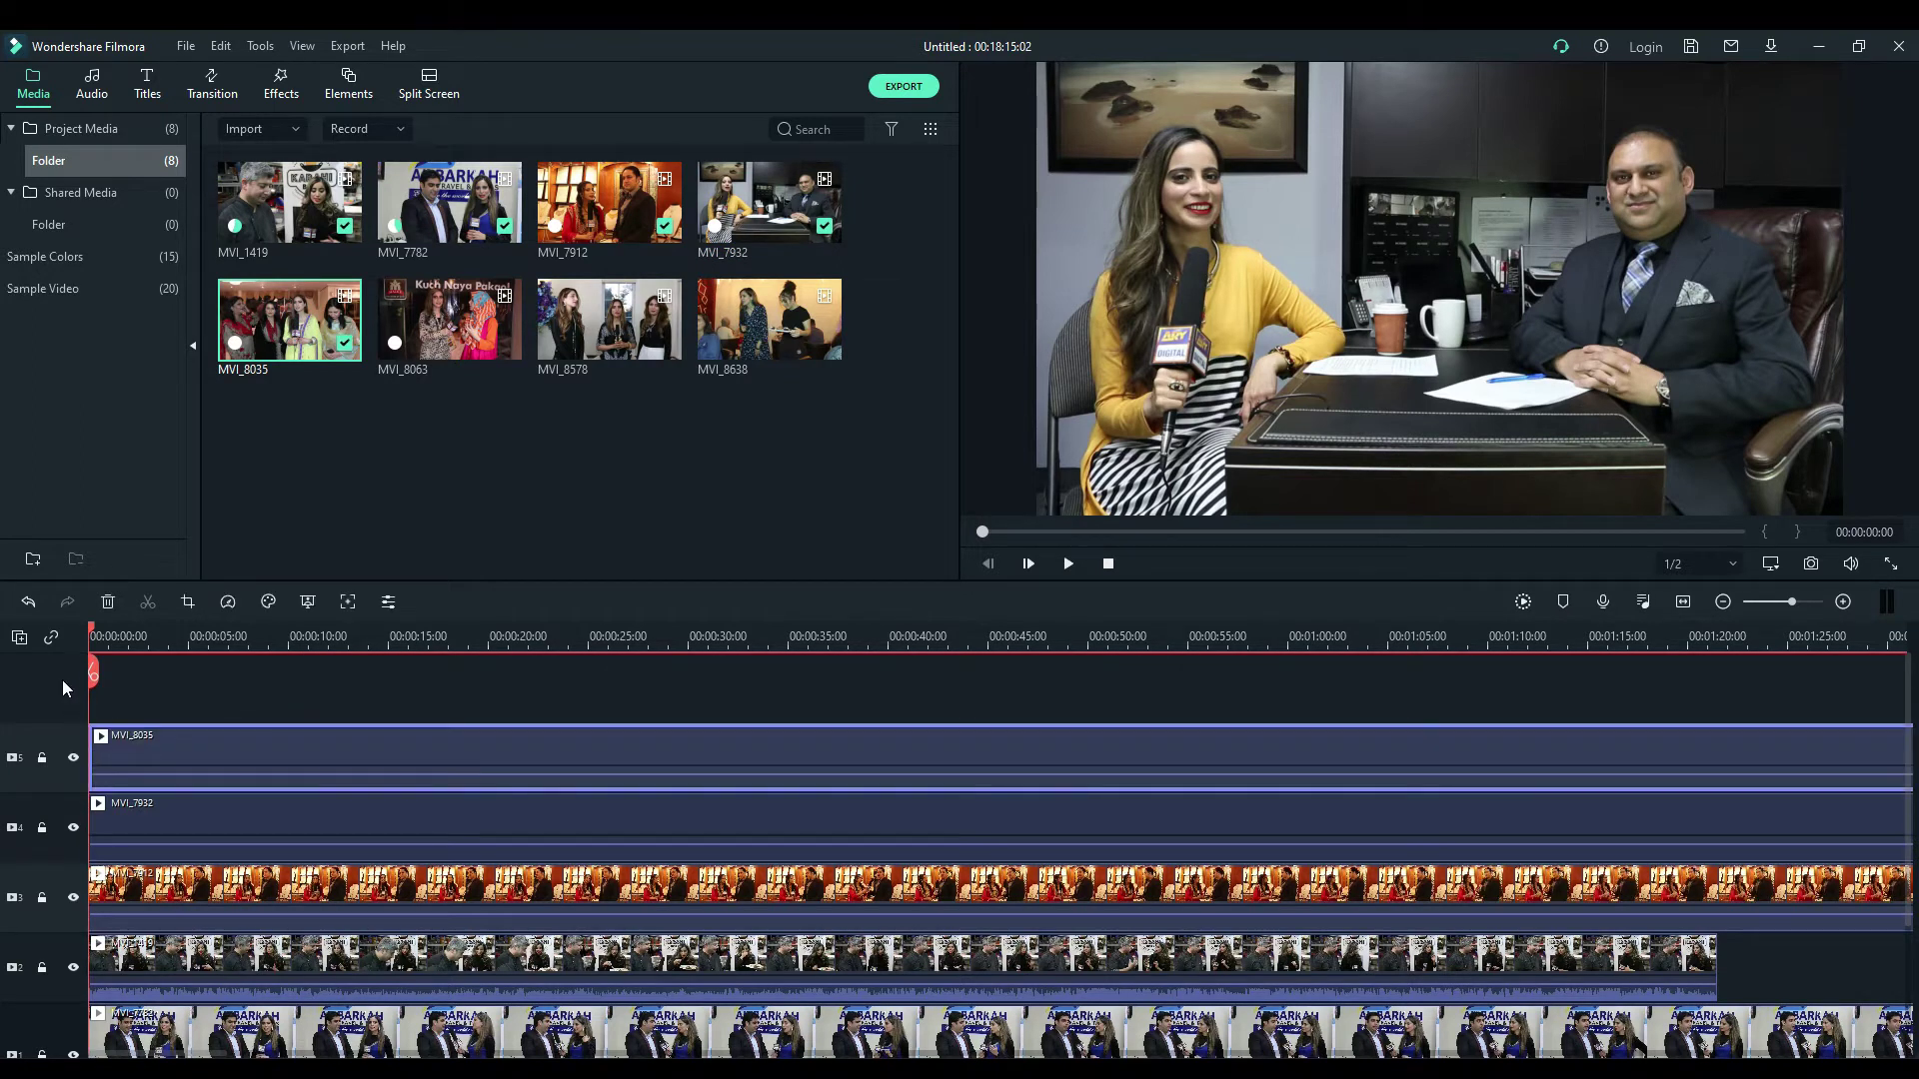
pyautogui.rightClick(60, 693)
pyautogui.click(76, 706)
pyautogui.moveTo(445, 322); pyautogui.dragTo(95, 757)
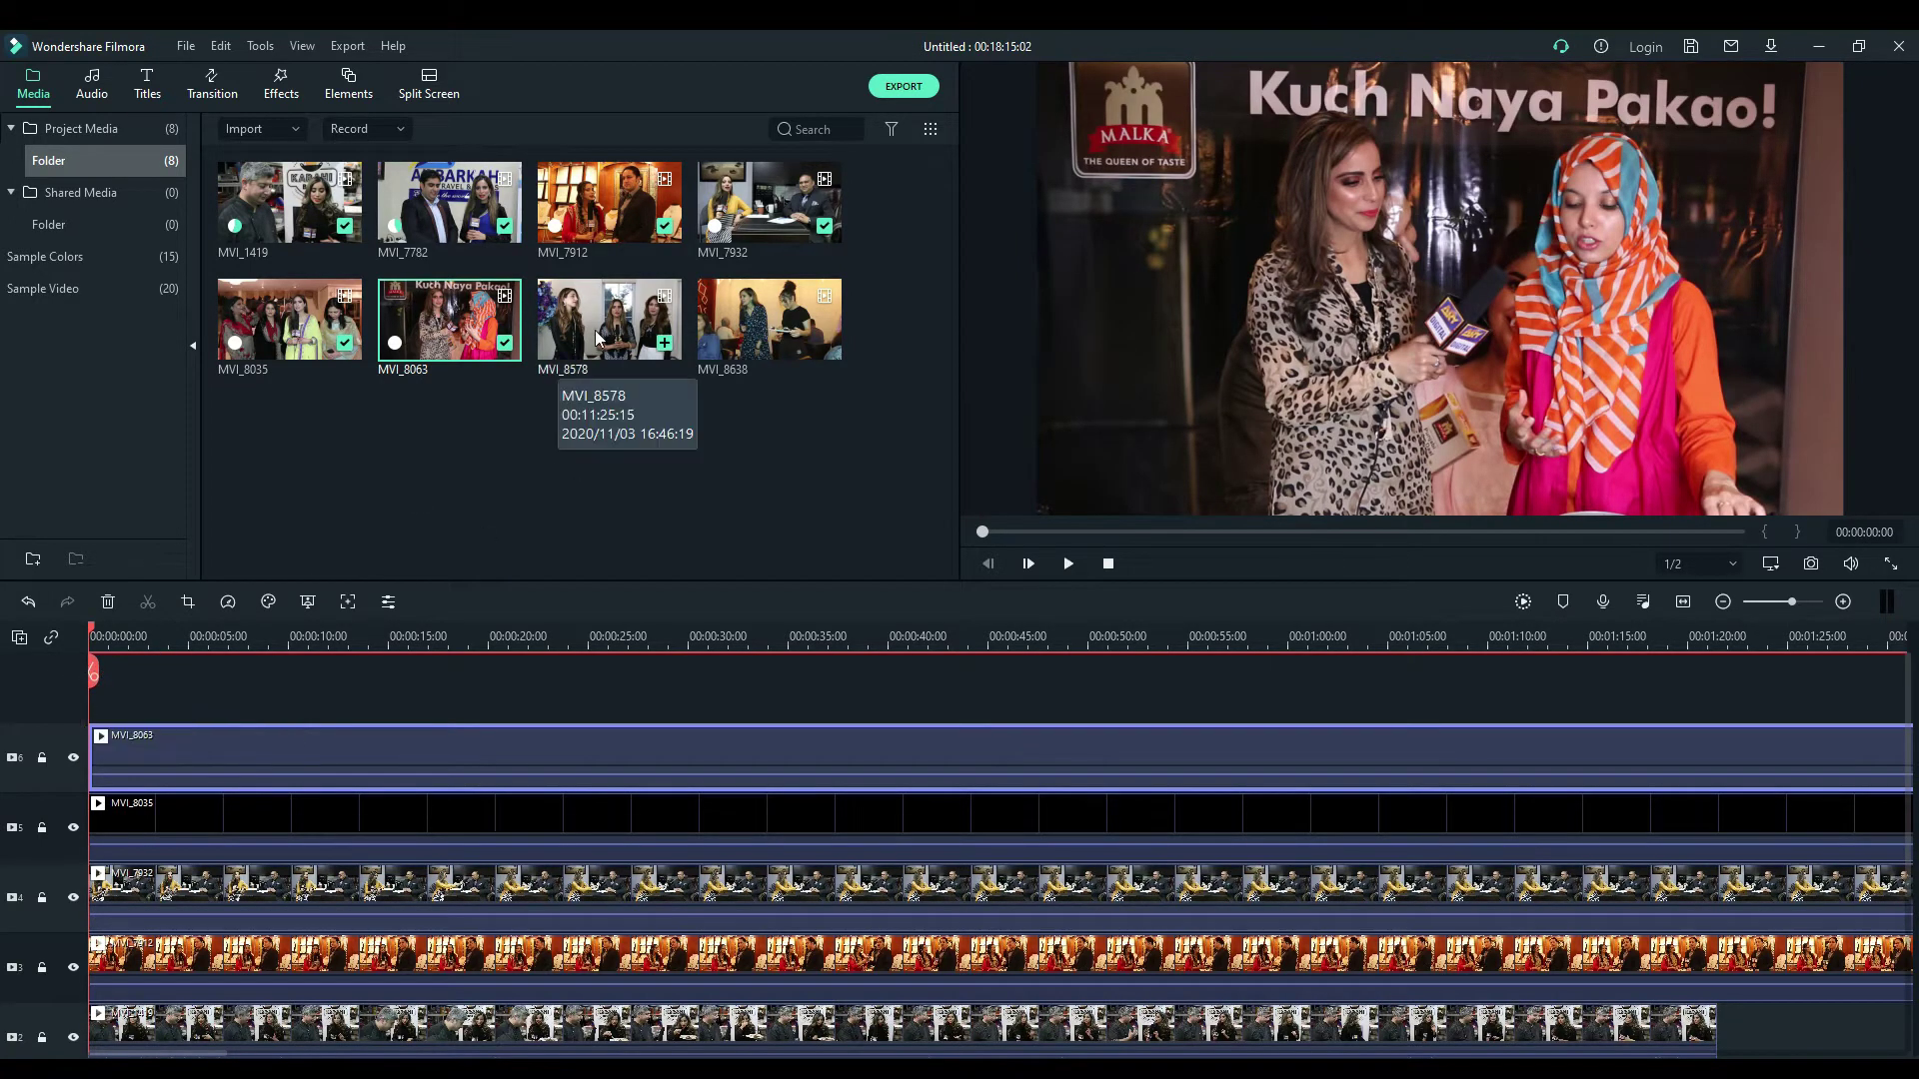
# Step: Add seventh and eighth video tracks holding MVI_8578 and MVI_8638
pyautogui.rightClick(46, 698)
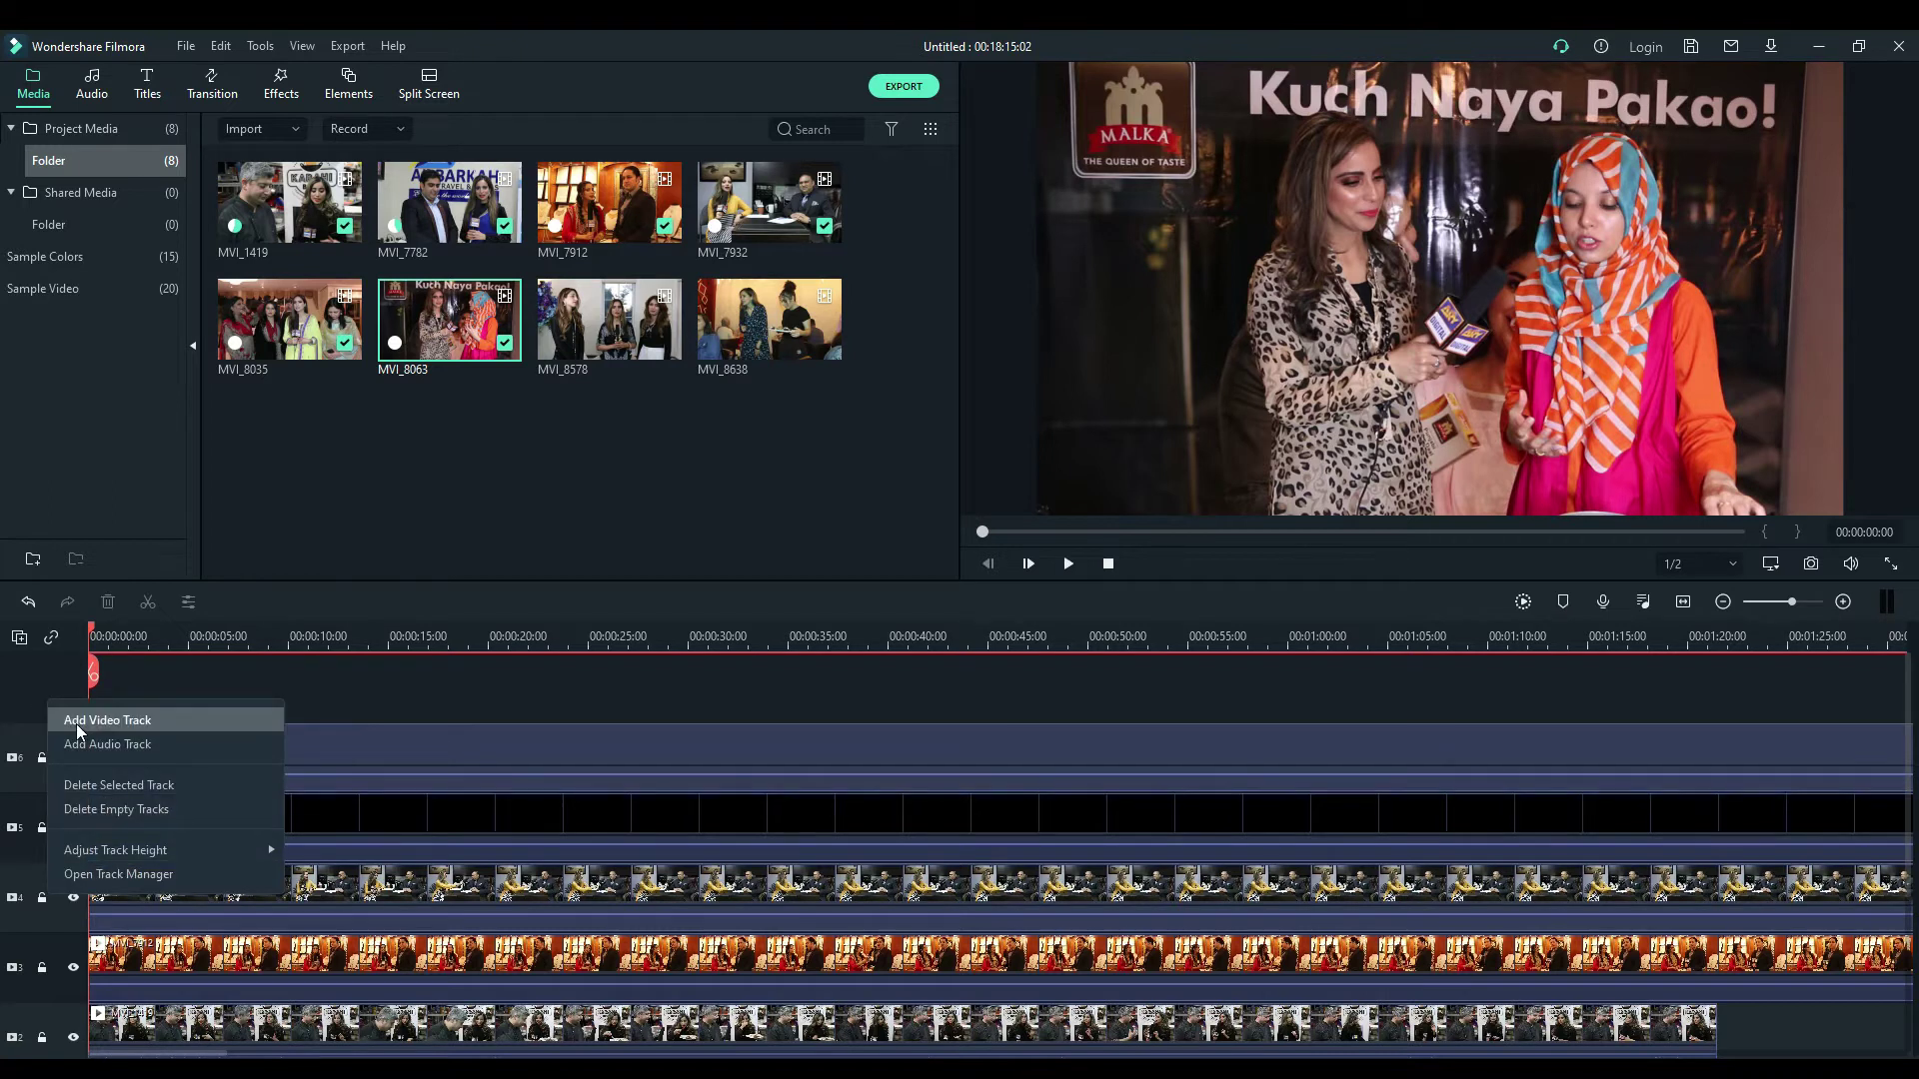
pyautogui.click(76, 722)
pyautogui.moveTo(614, 330); pyautogui.dragTo(22, 746)
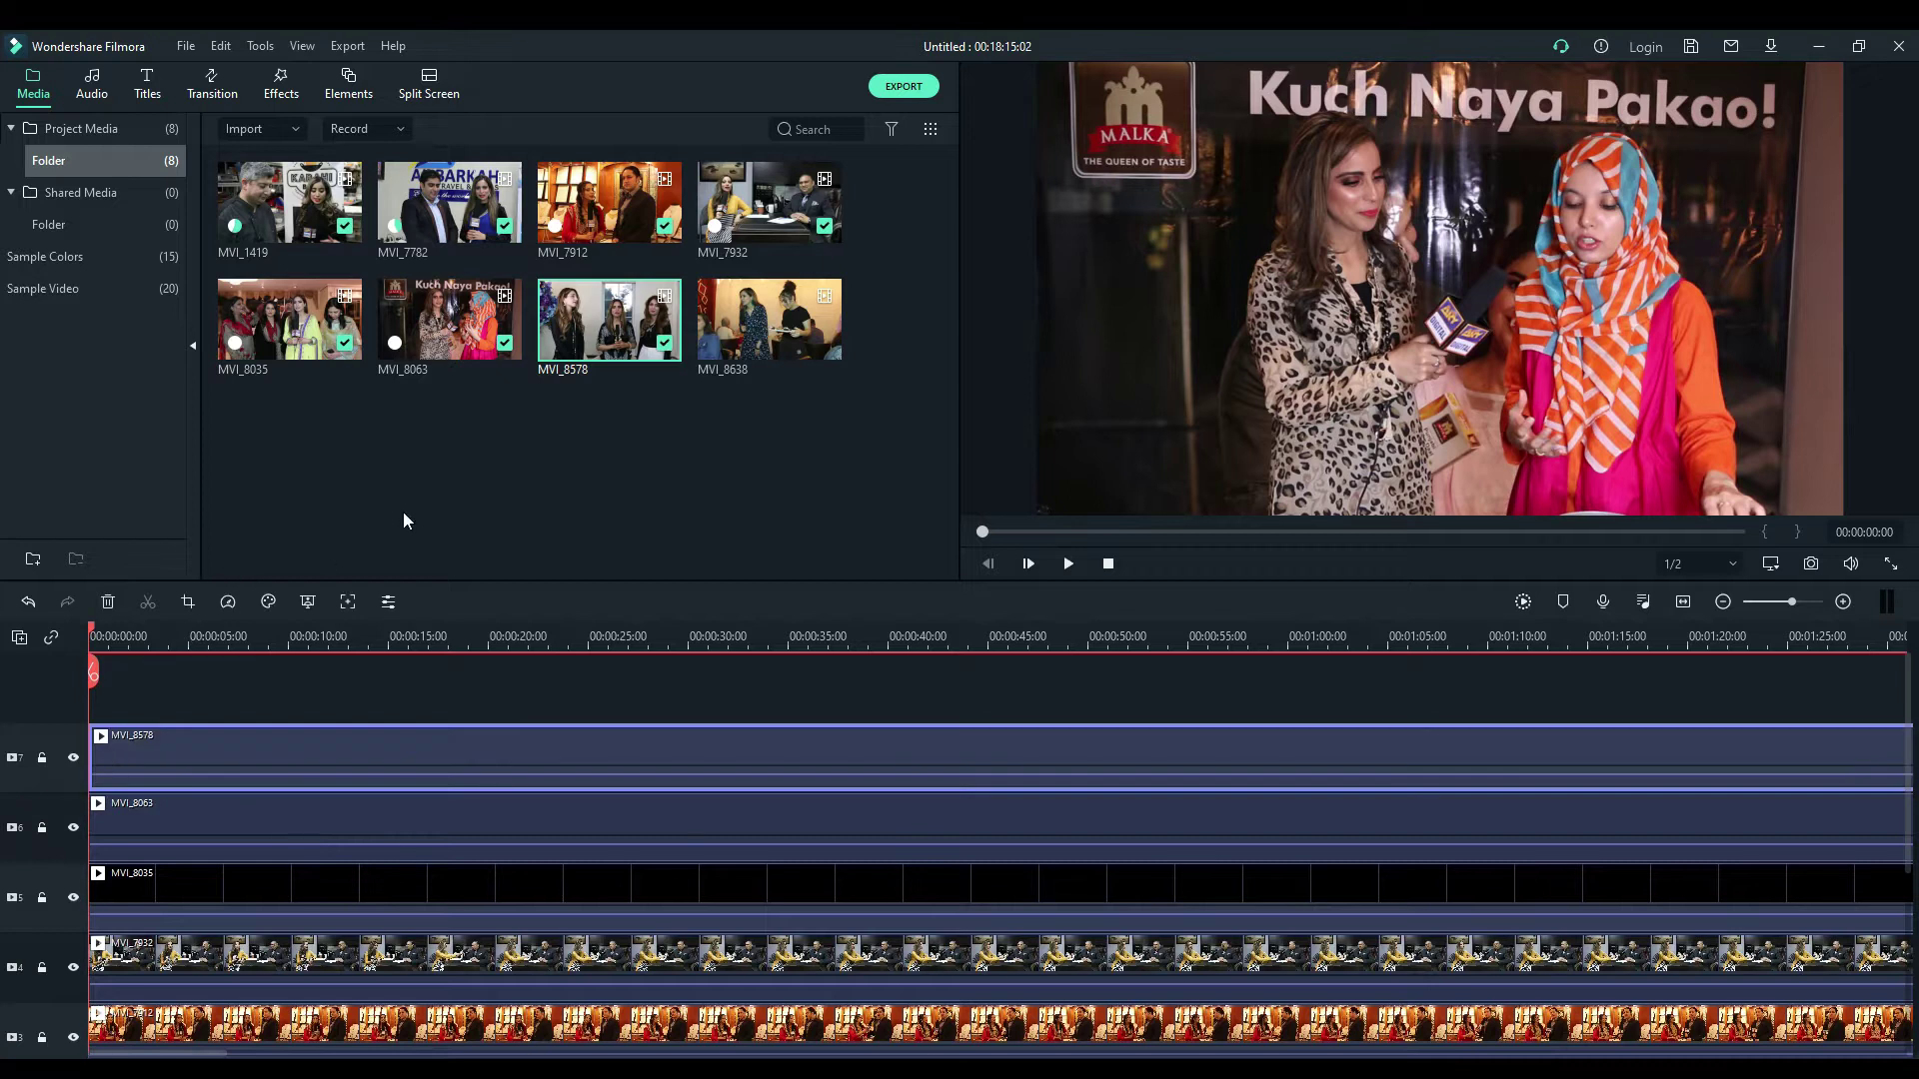
pyautogui.rightClick(42, 700)
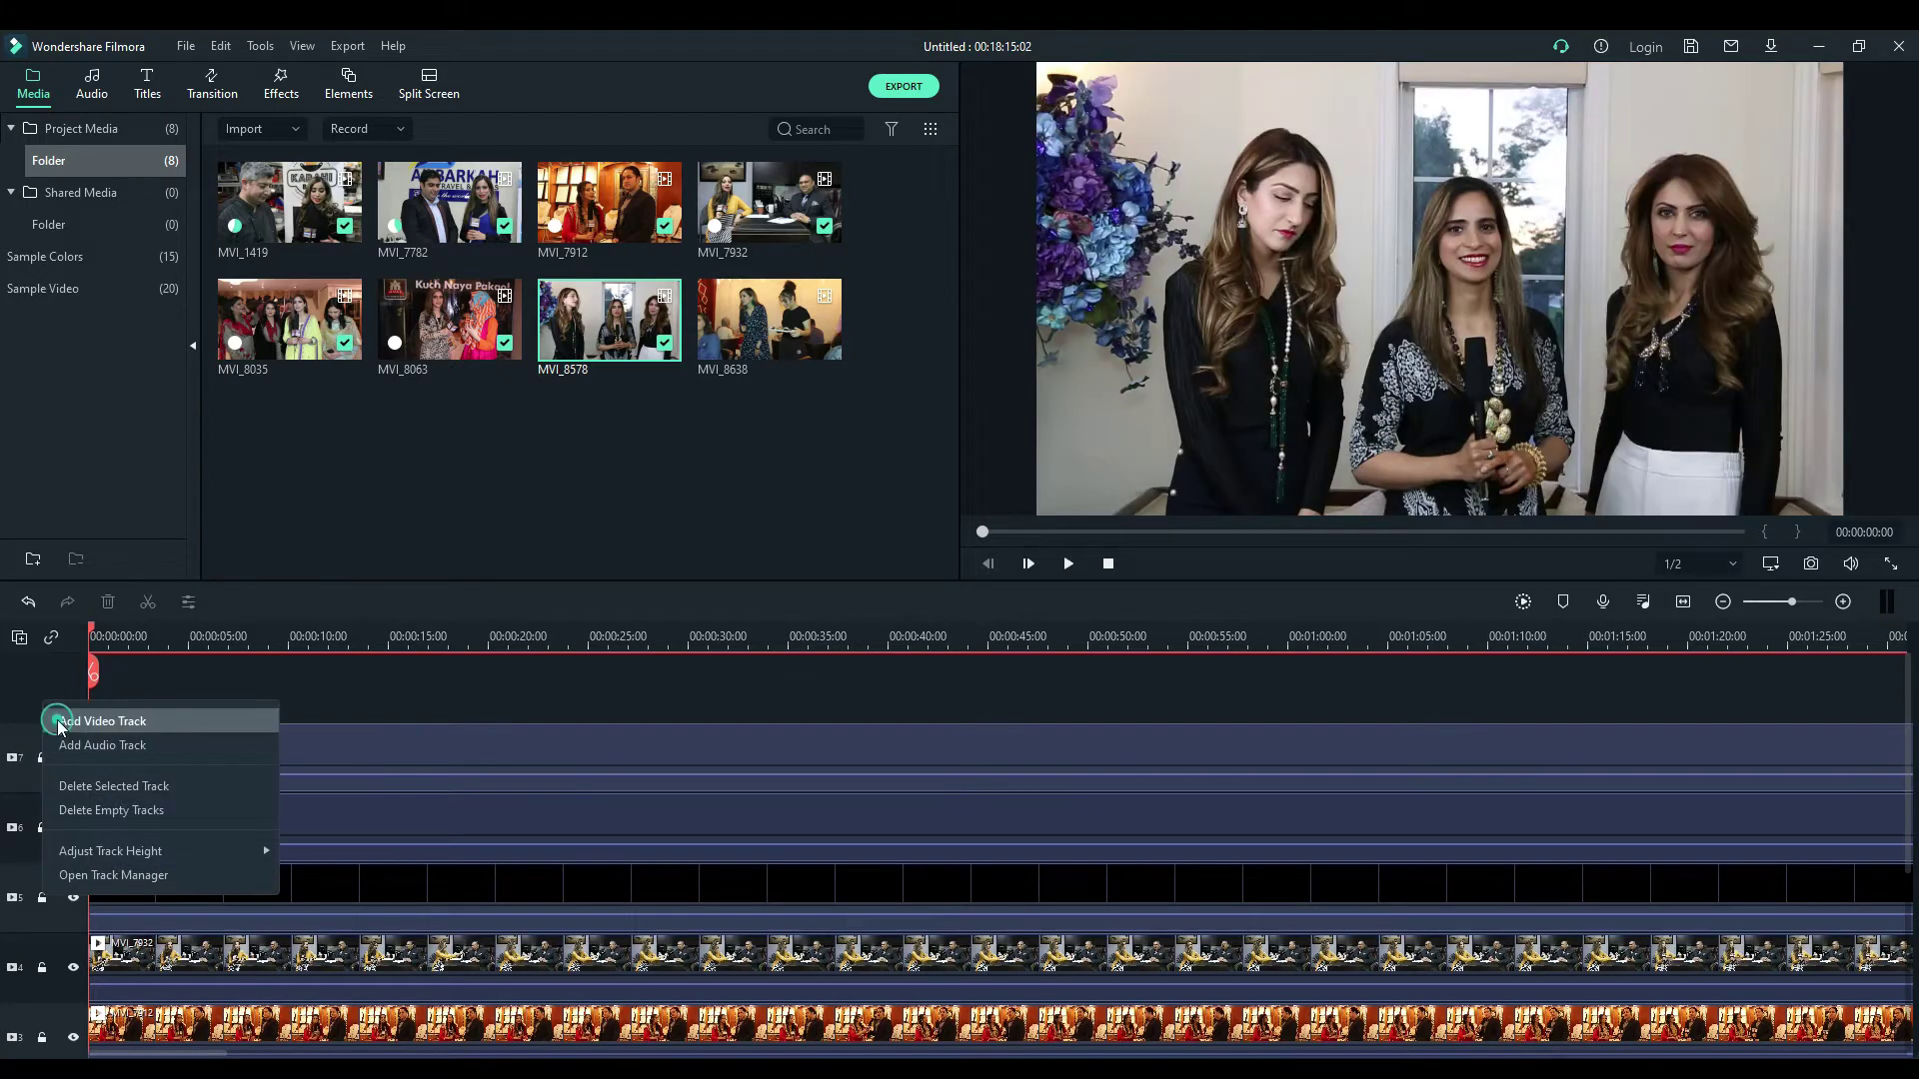
pyautogui.click(60, 720)
pyautogui.moveTo(769, 333); pyautogui.dragTo(105, 778)
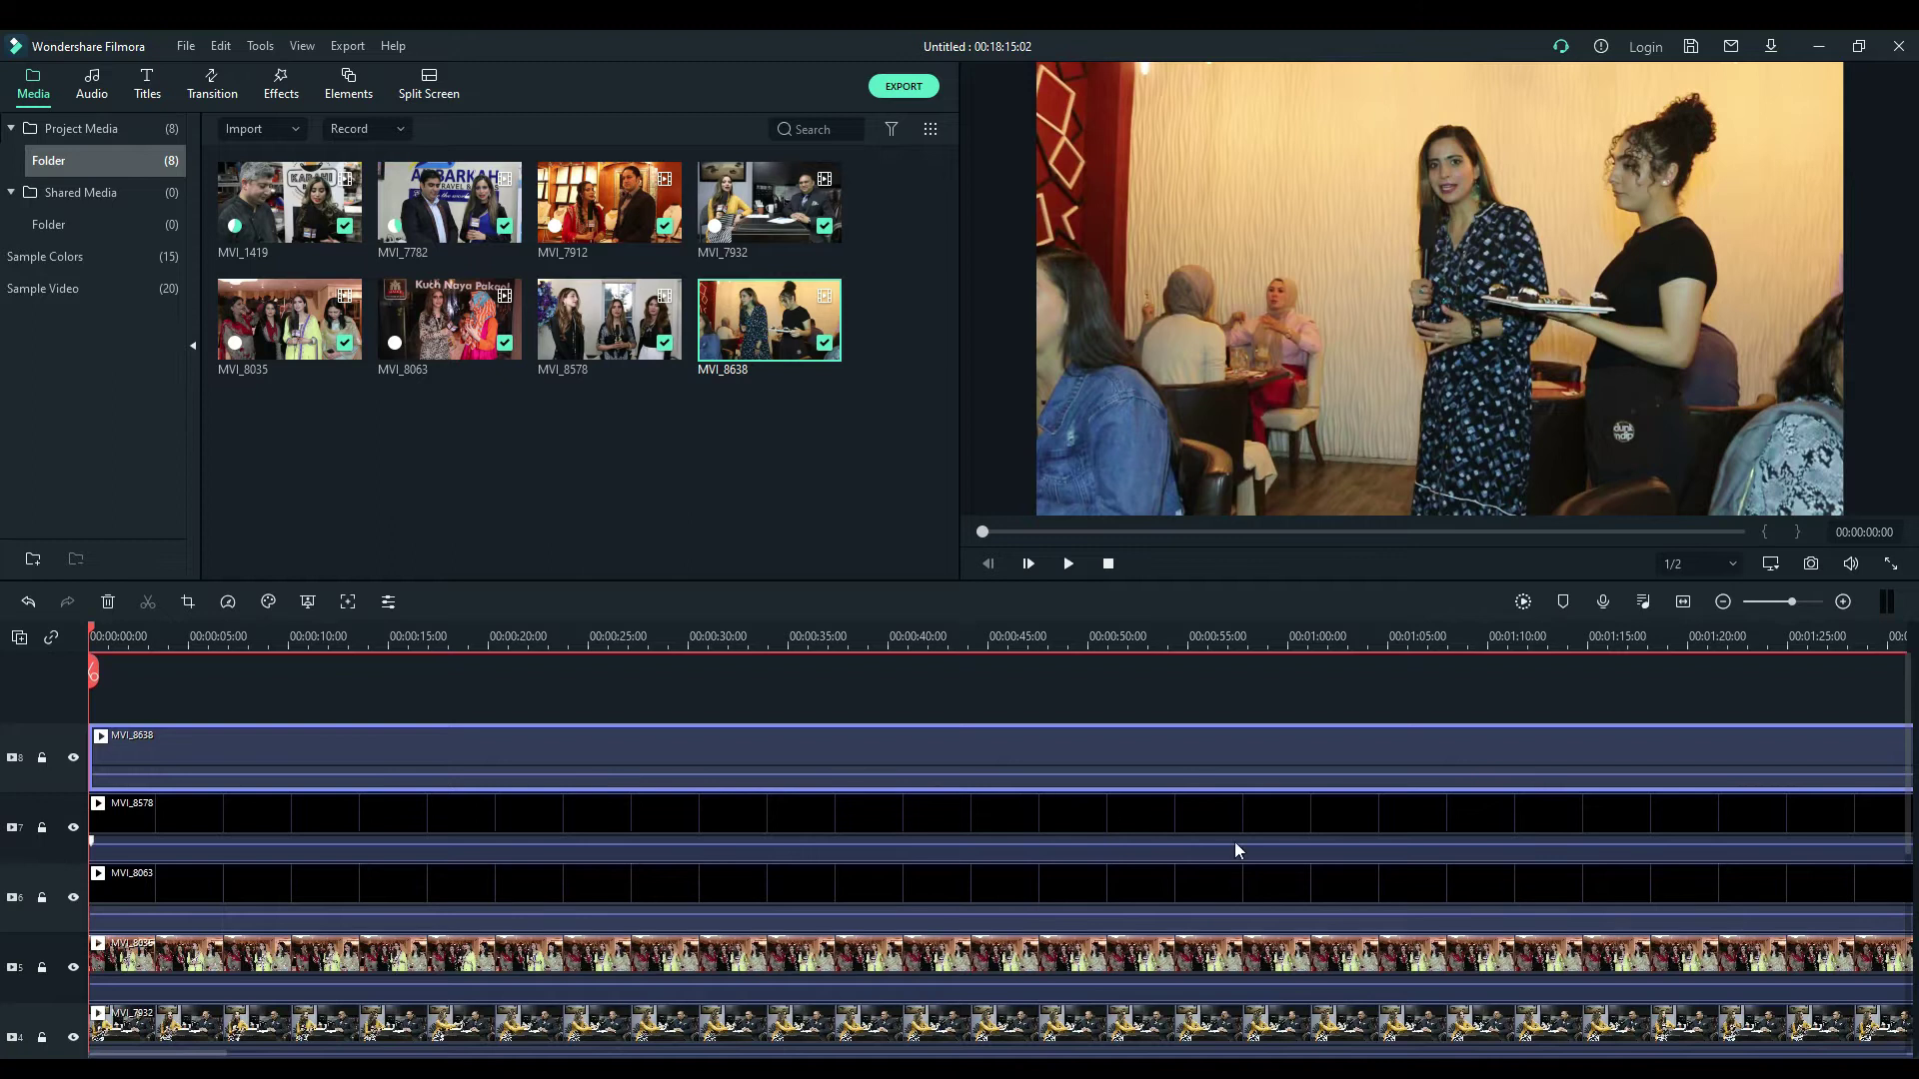
# Step: Detach the audio from the MVI_8638 clip on track 8 and delete the separated audio clip
pyautogui.click(878, 758)
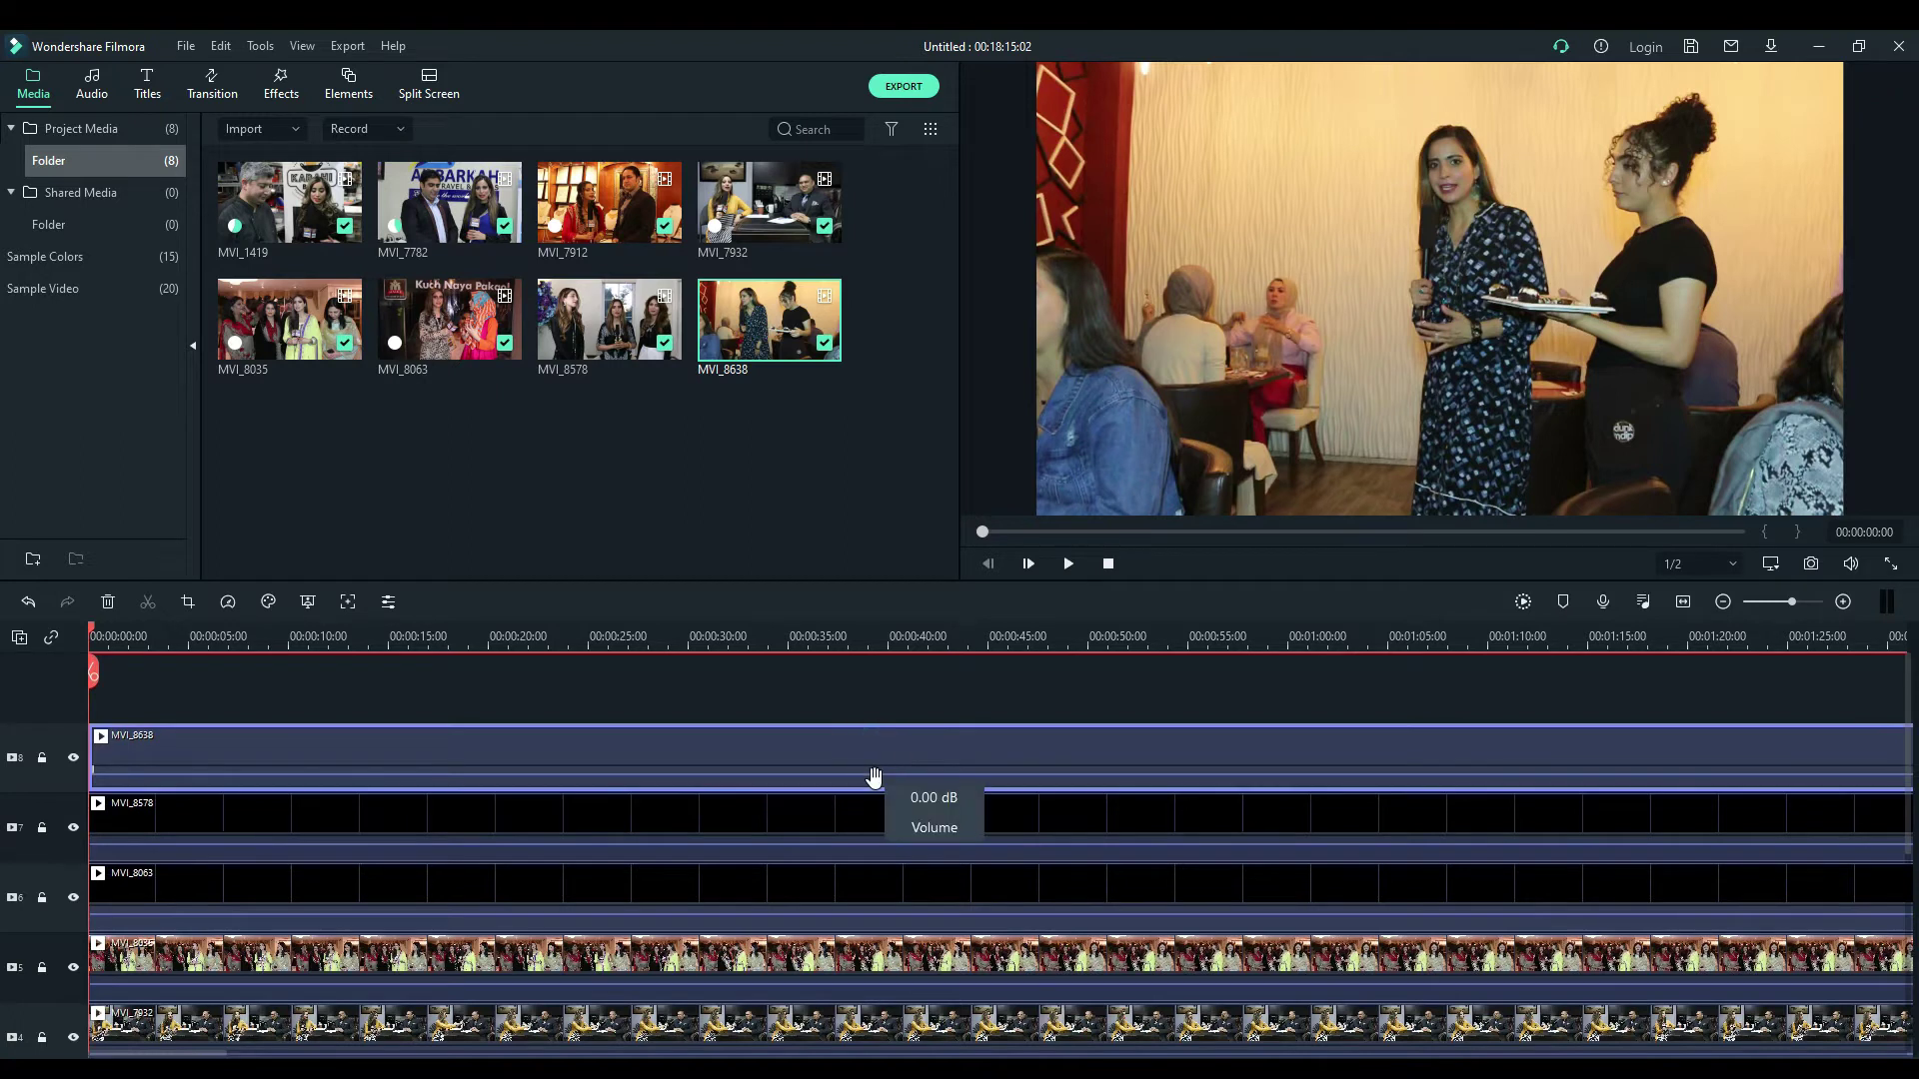
pyautogui.rightClick(877, 786)
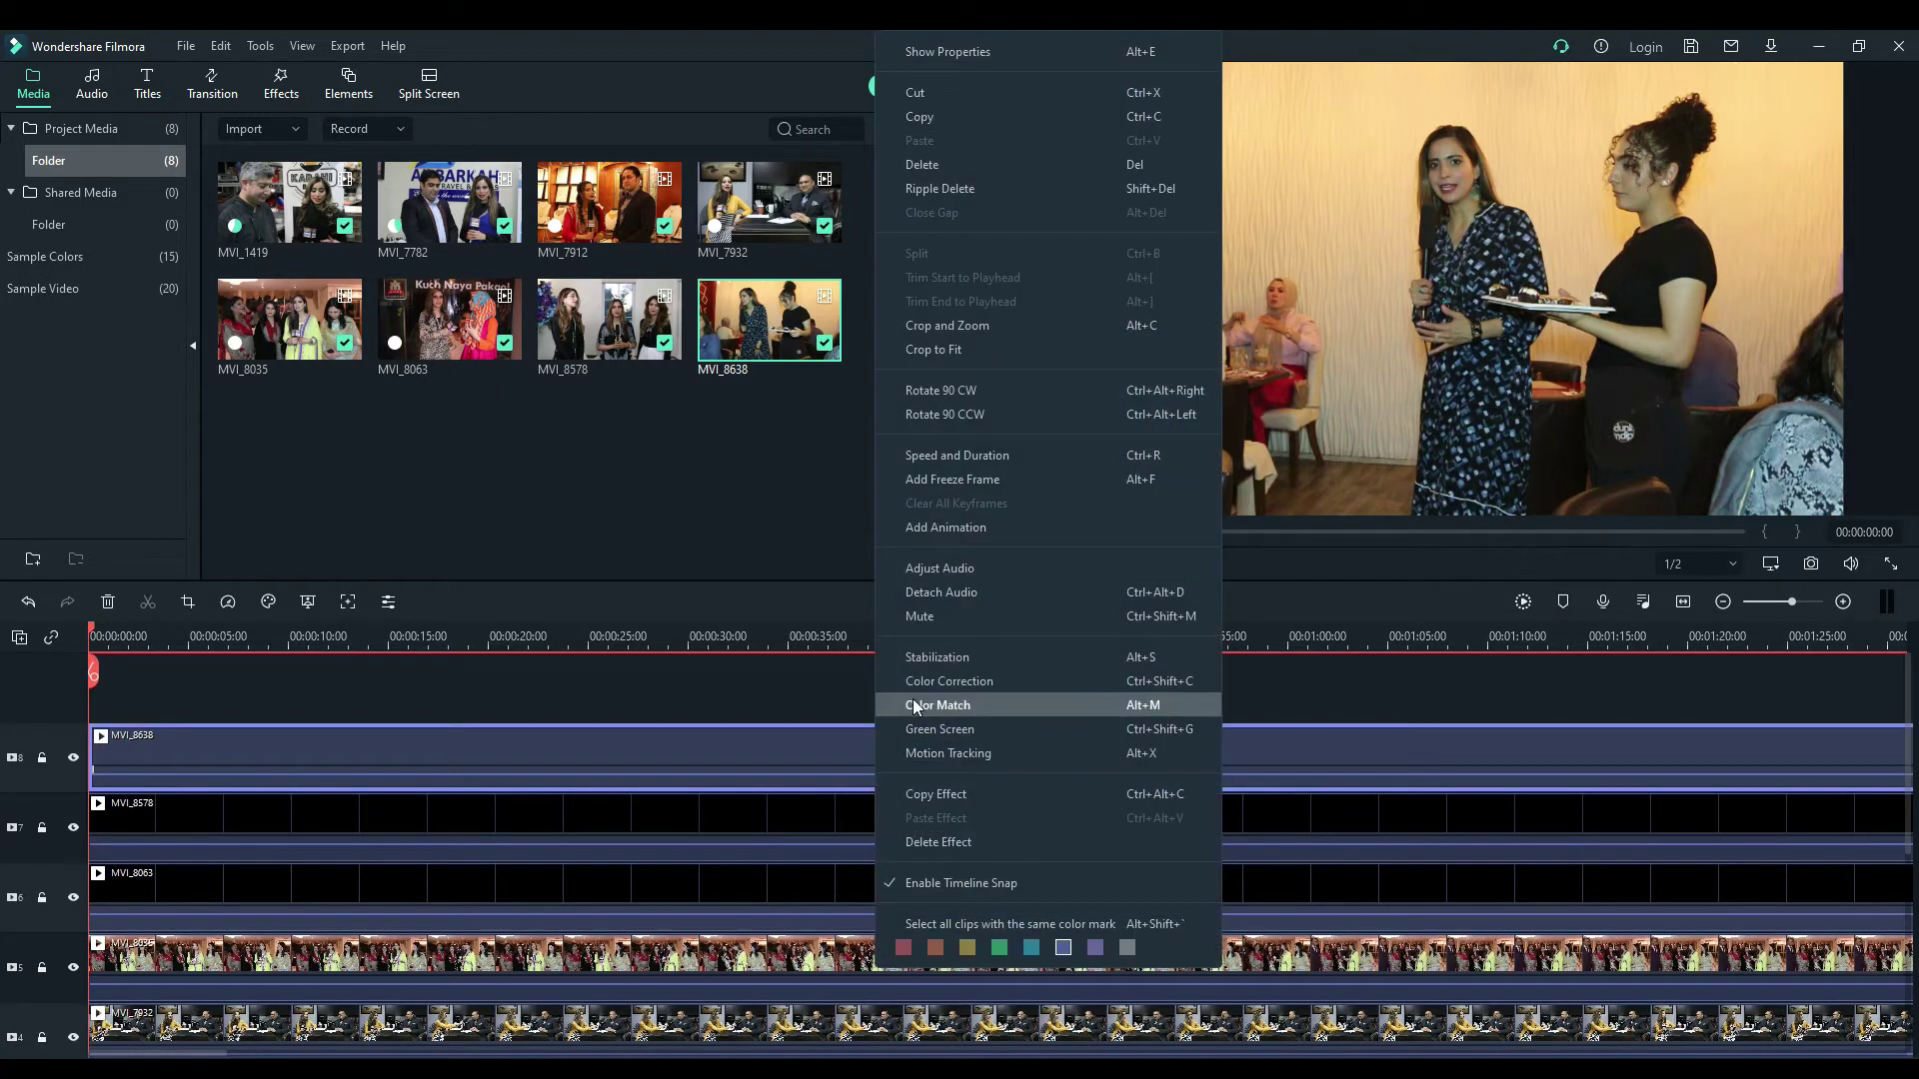
pyautogui.click(813, 766)
pyautogui.rightClick(814, 771)
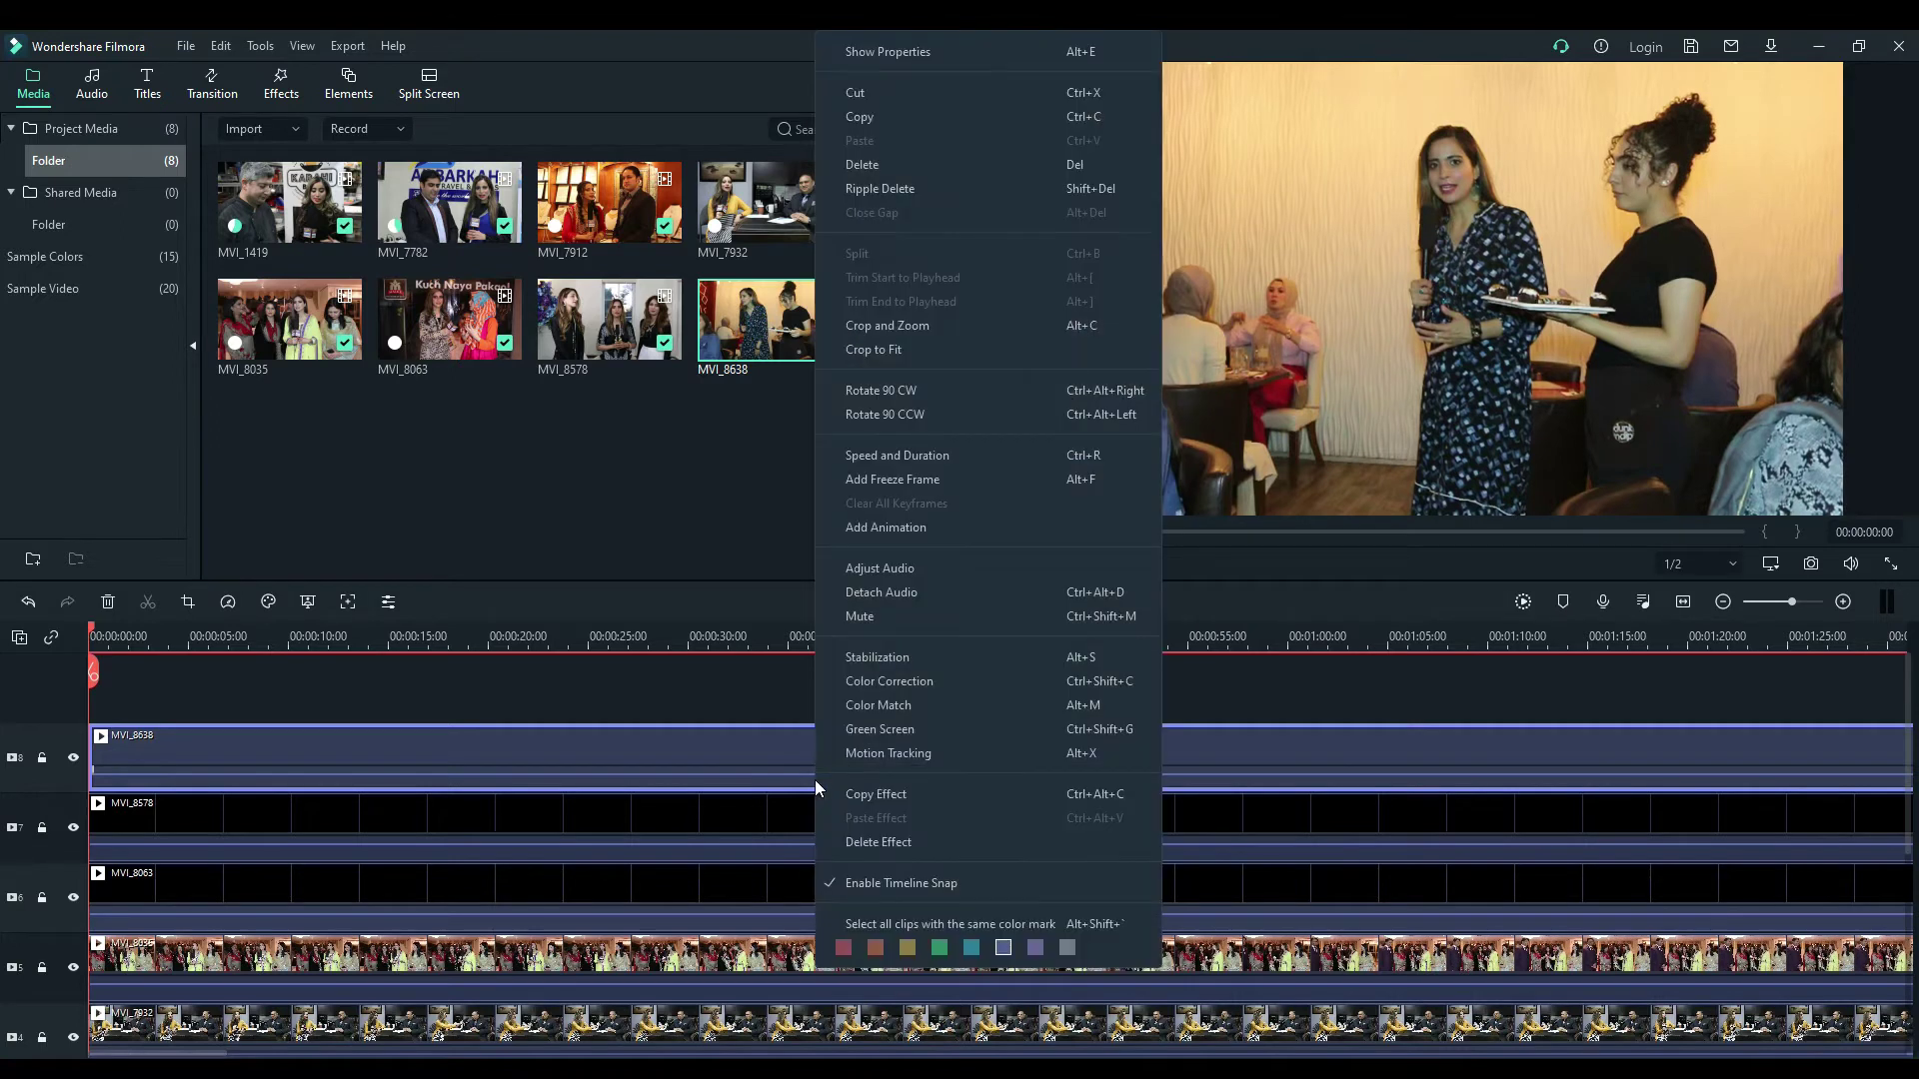
pyautogui.click(891, 594)
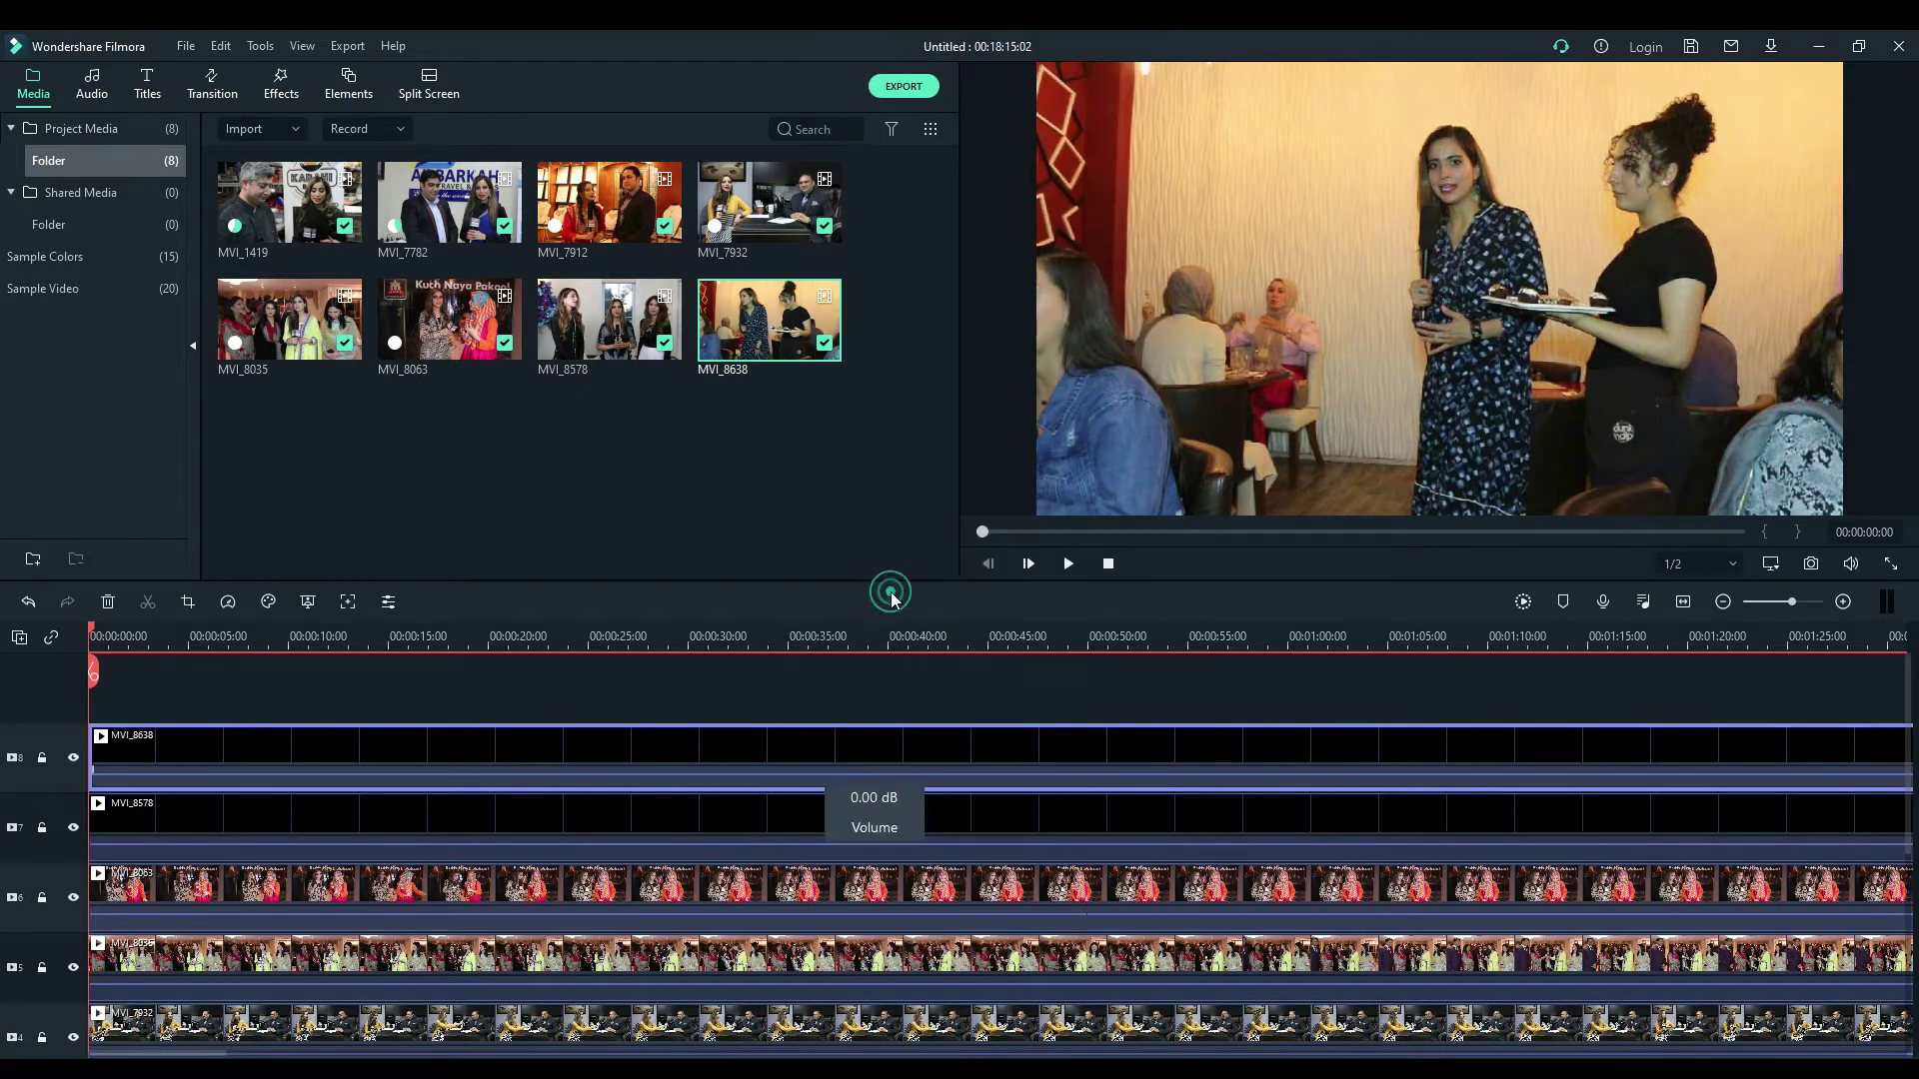
pyautogui.scroll(-5, 1876, 837)
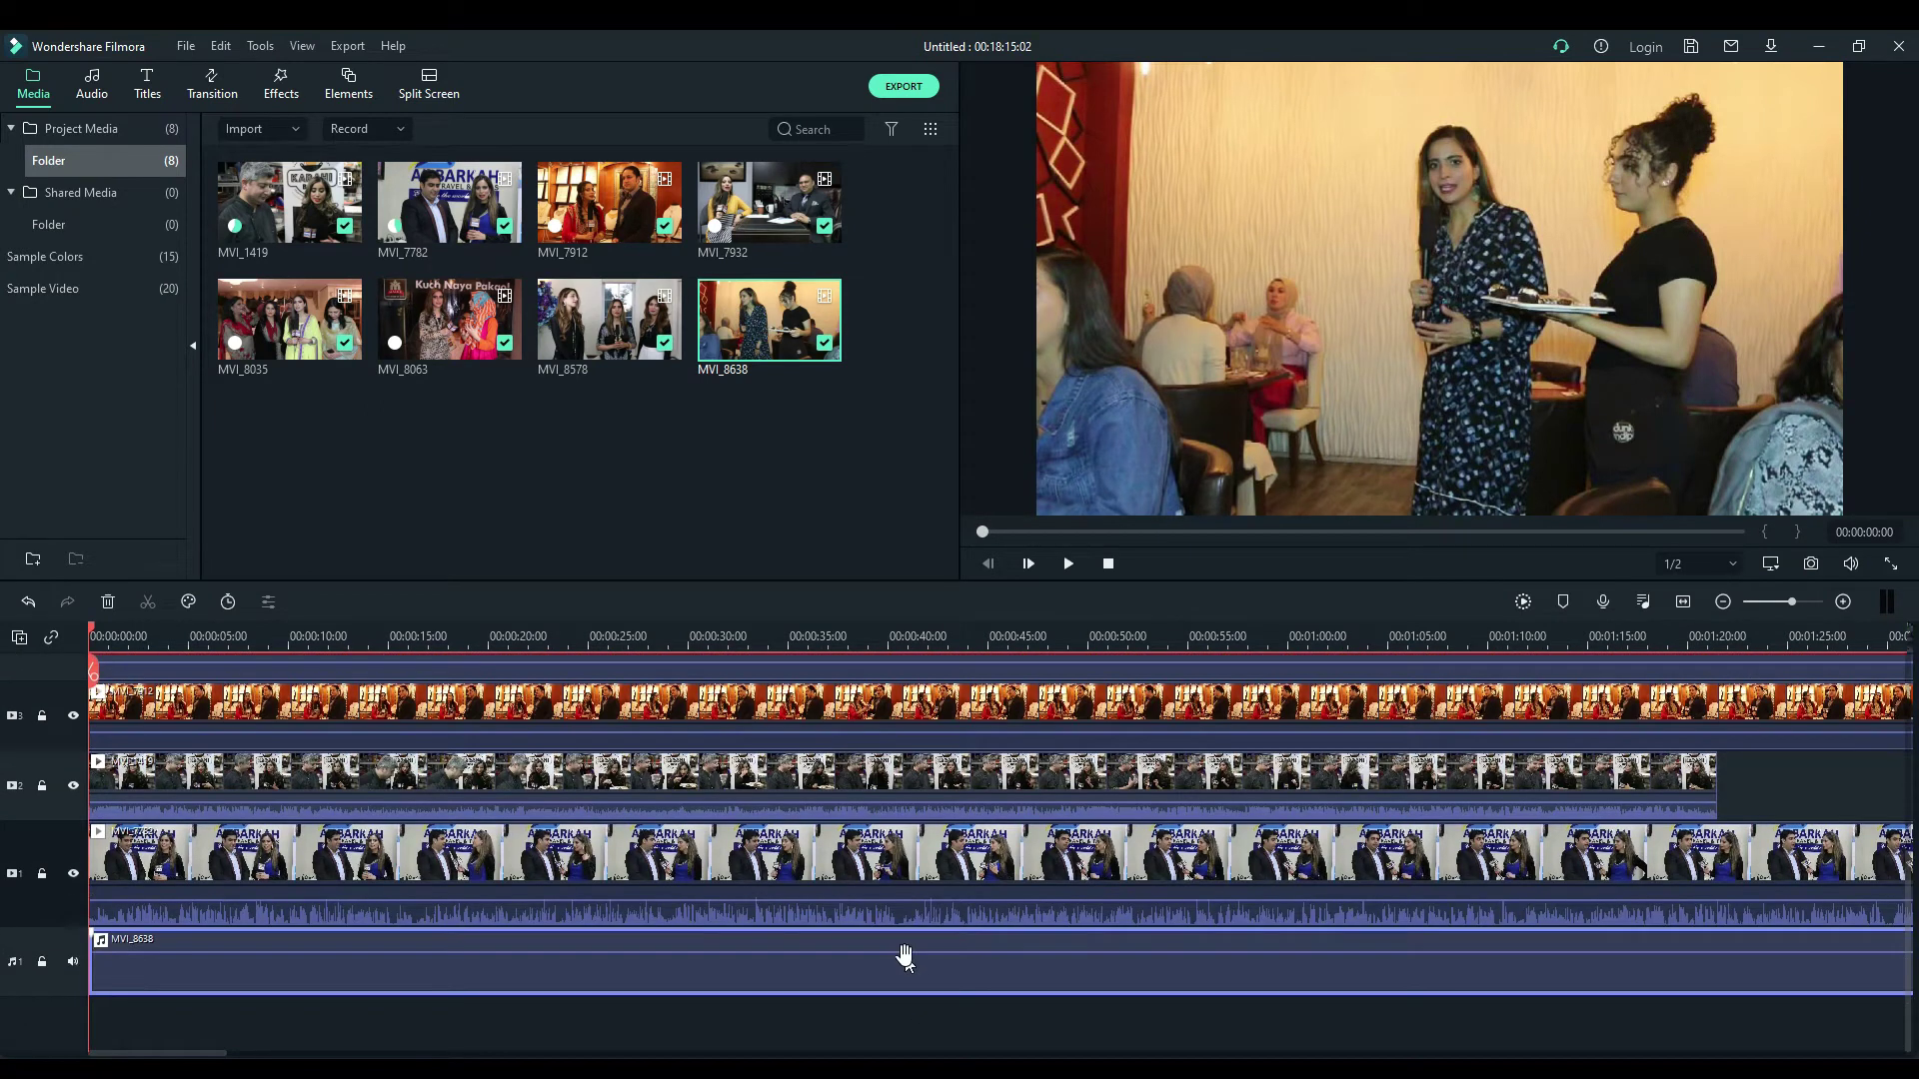
pyautogui.click(873, 967)
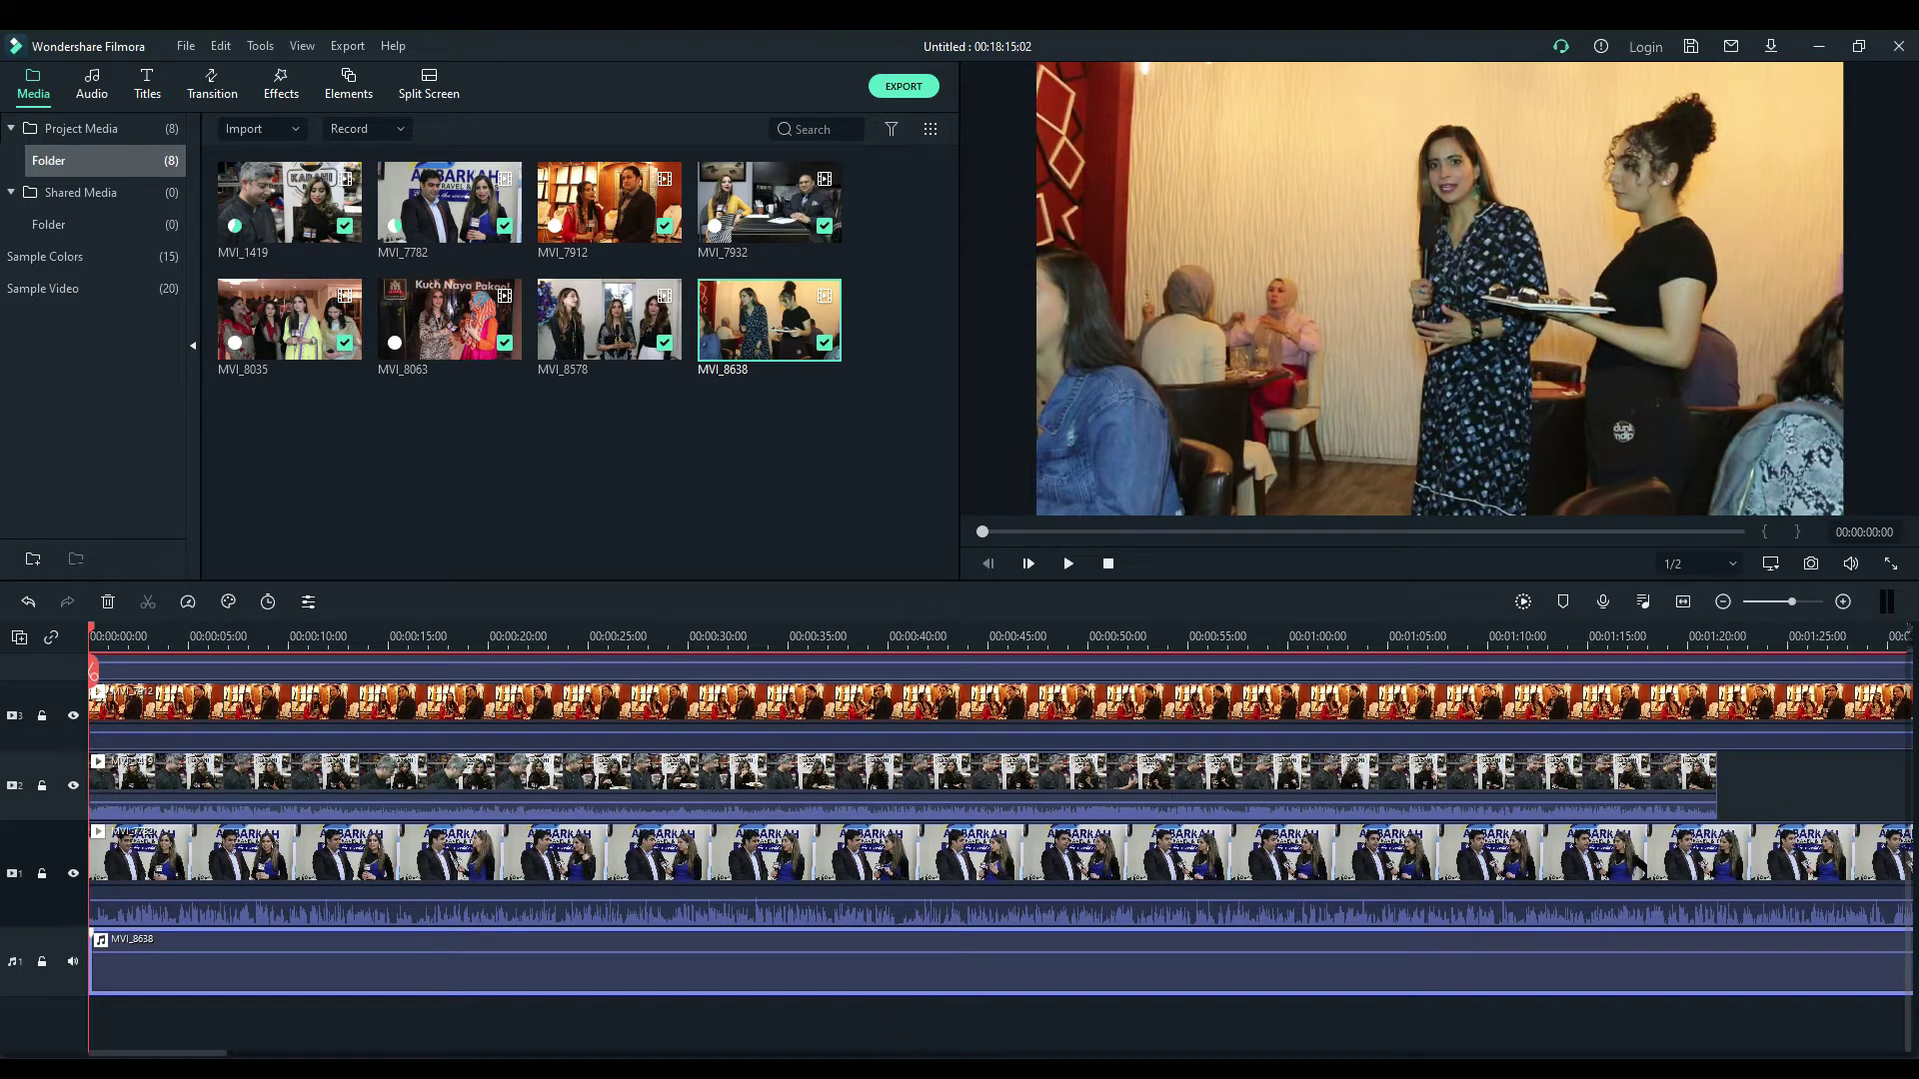
pyautogui.click(909, 987)
pyautogui.press('Delete')
pyautogui.scroll(5, 931, 970)
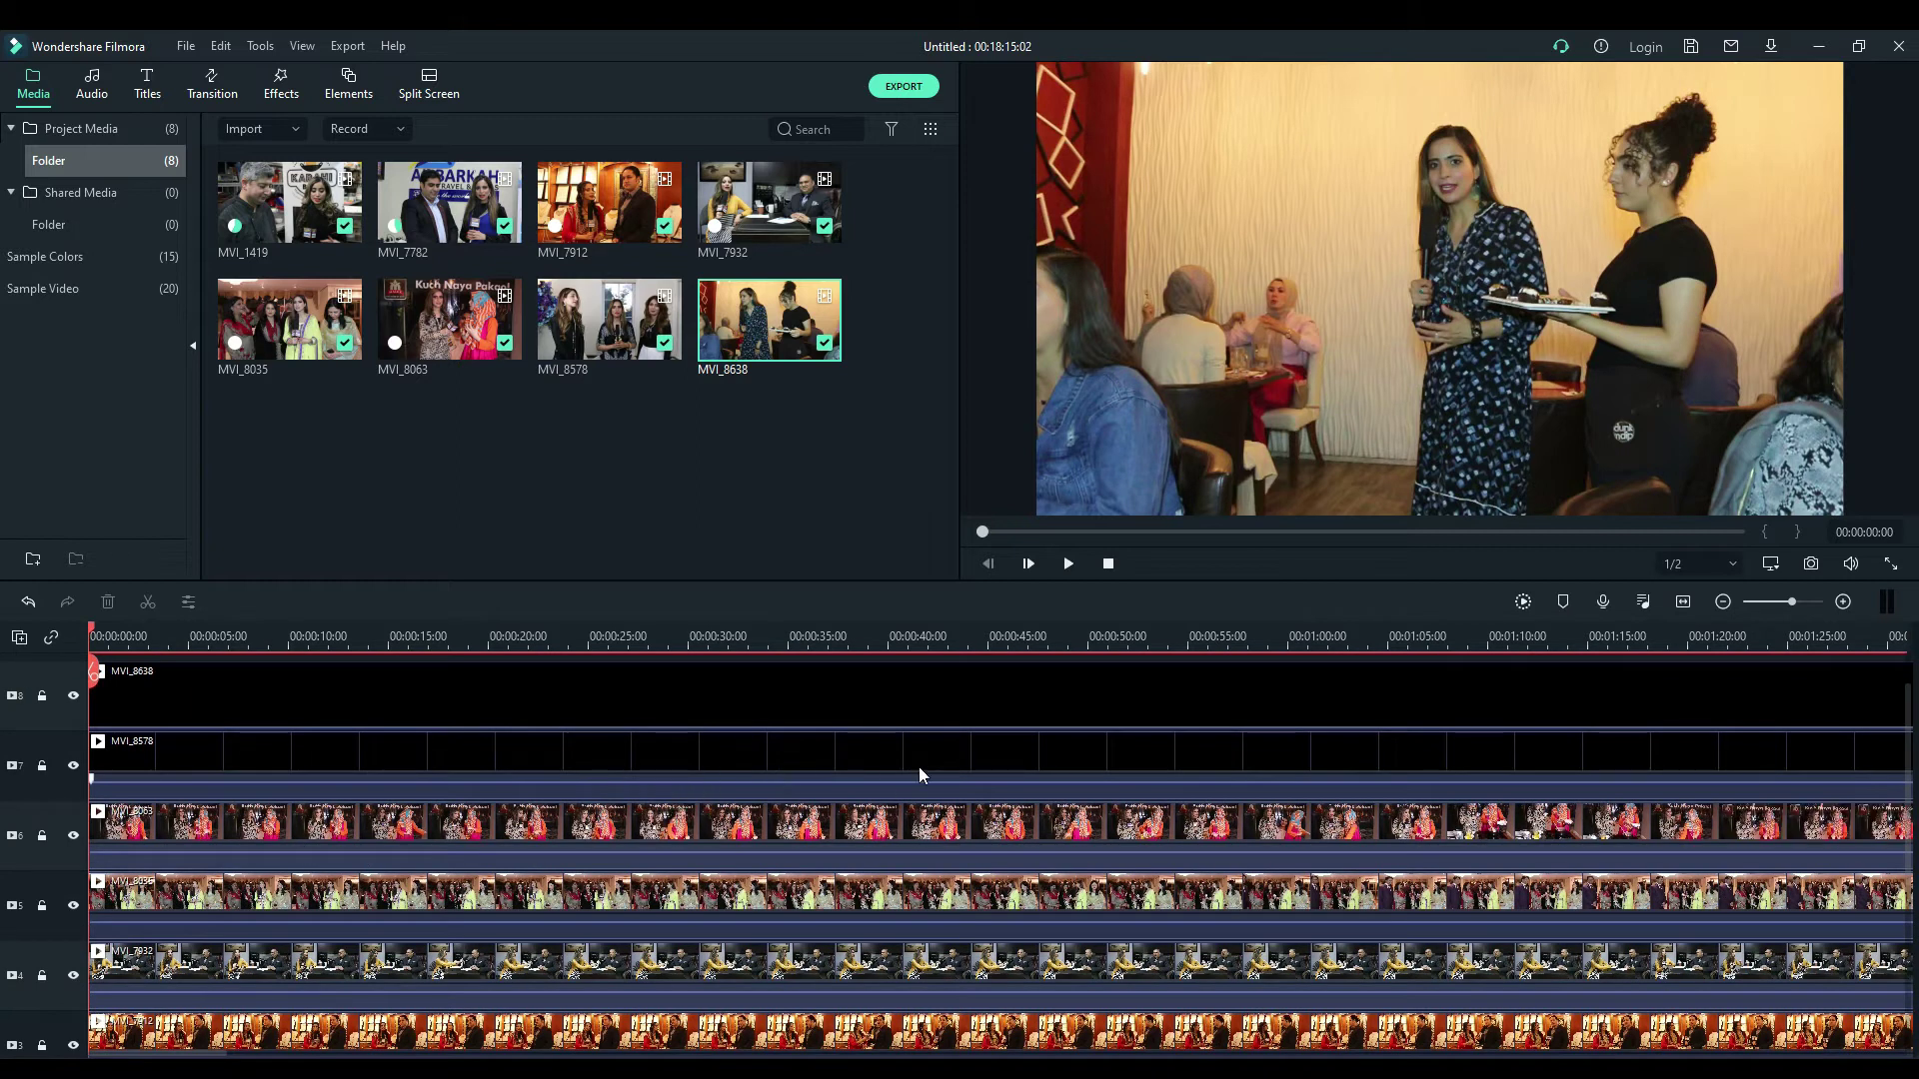
# Step: Detach the MVI_8063 clip's audio on track 6 and delete it
pyautogui.click(859, 825)
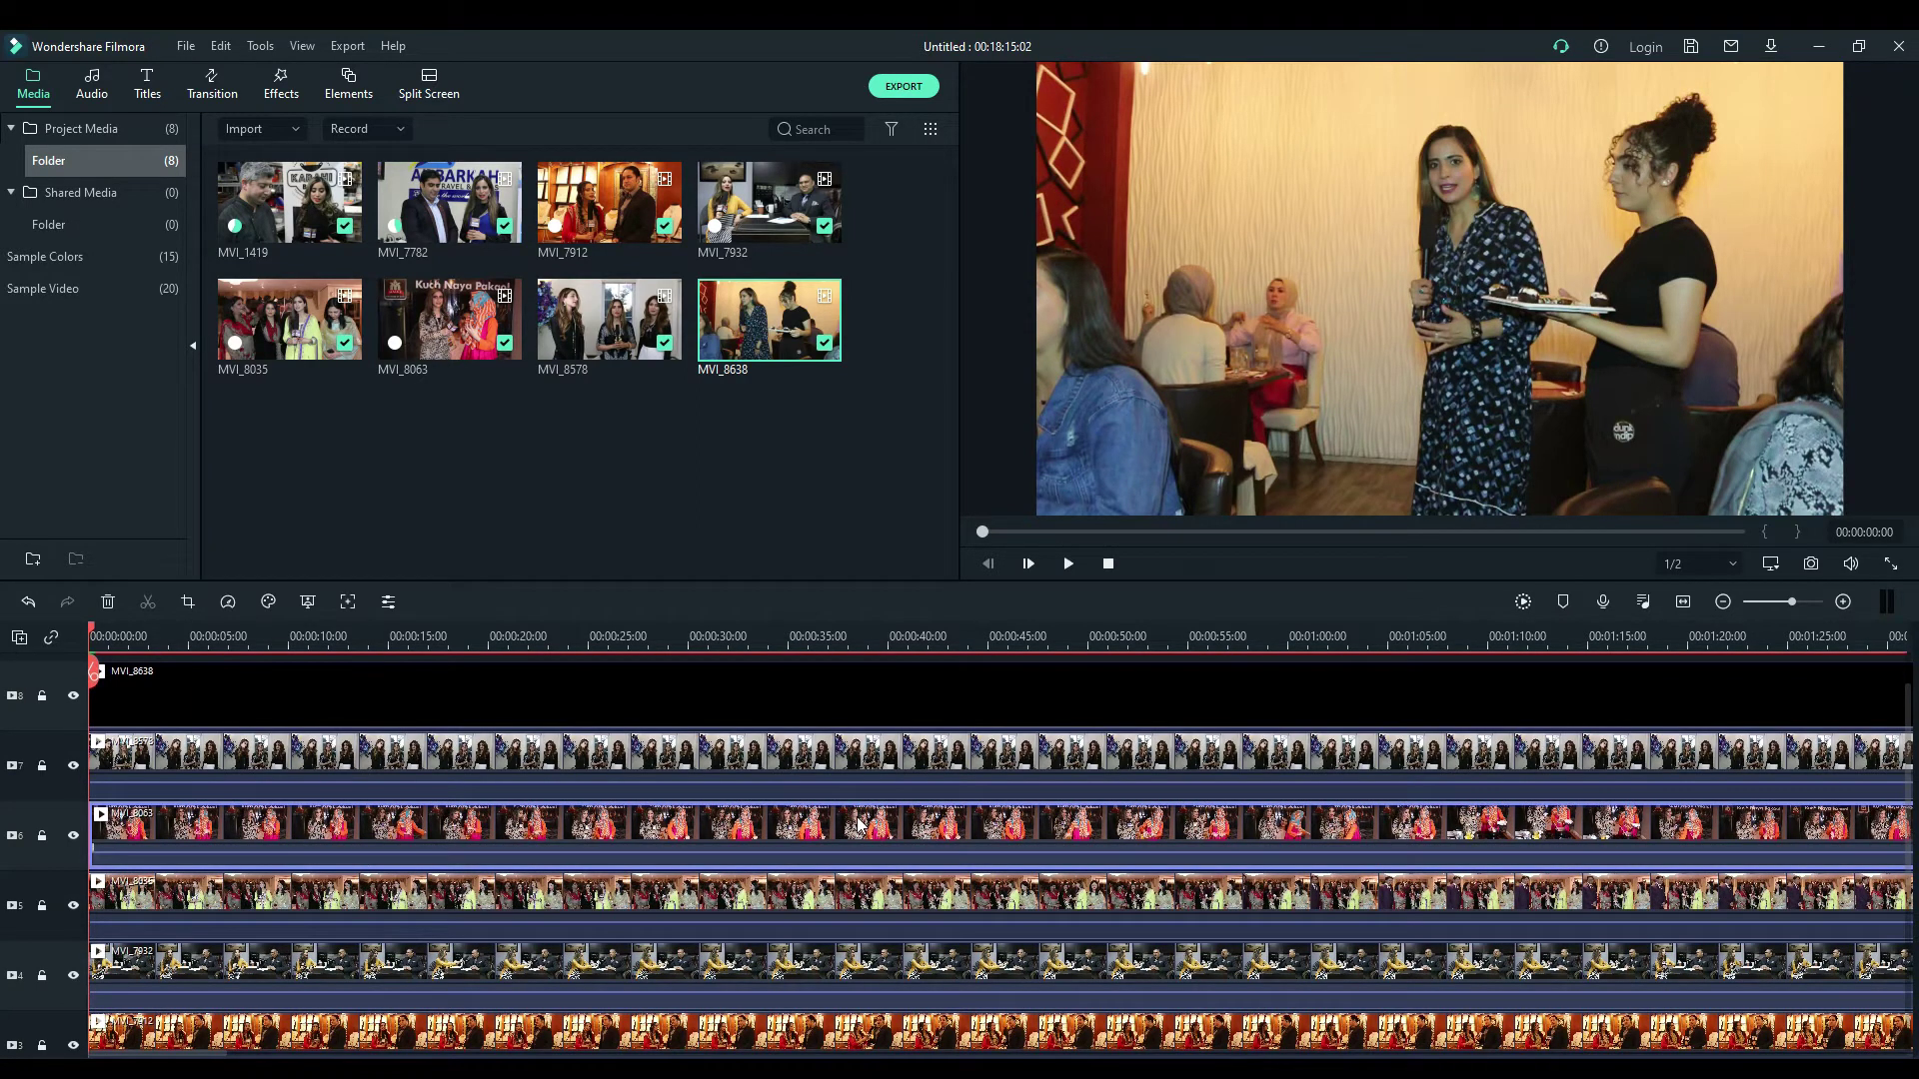
pyautogui.rightClick(855, 850)
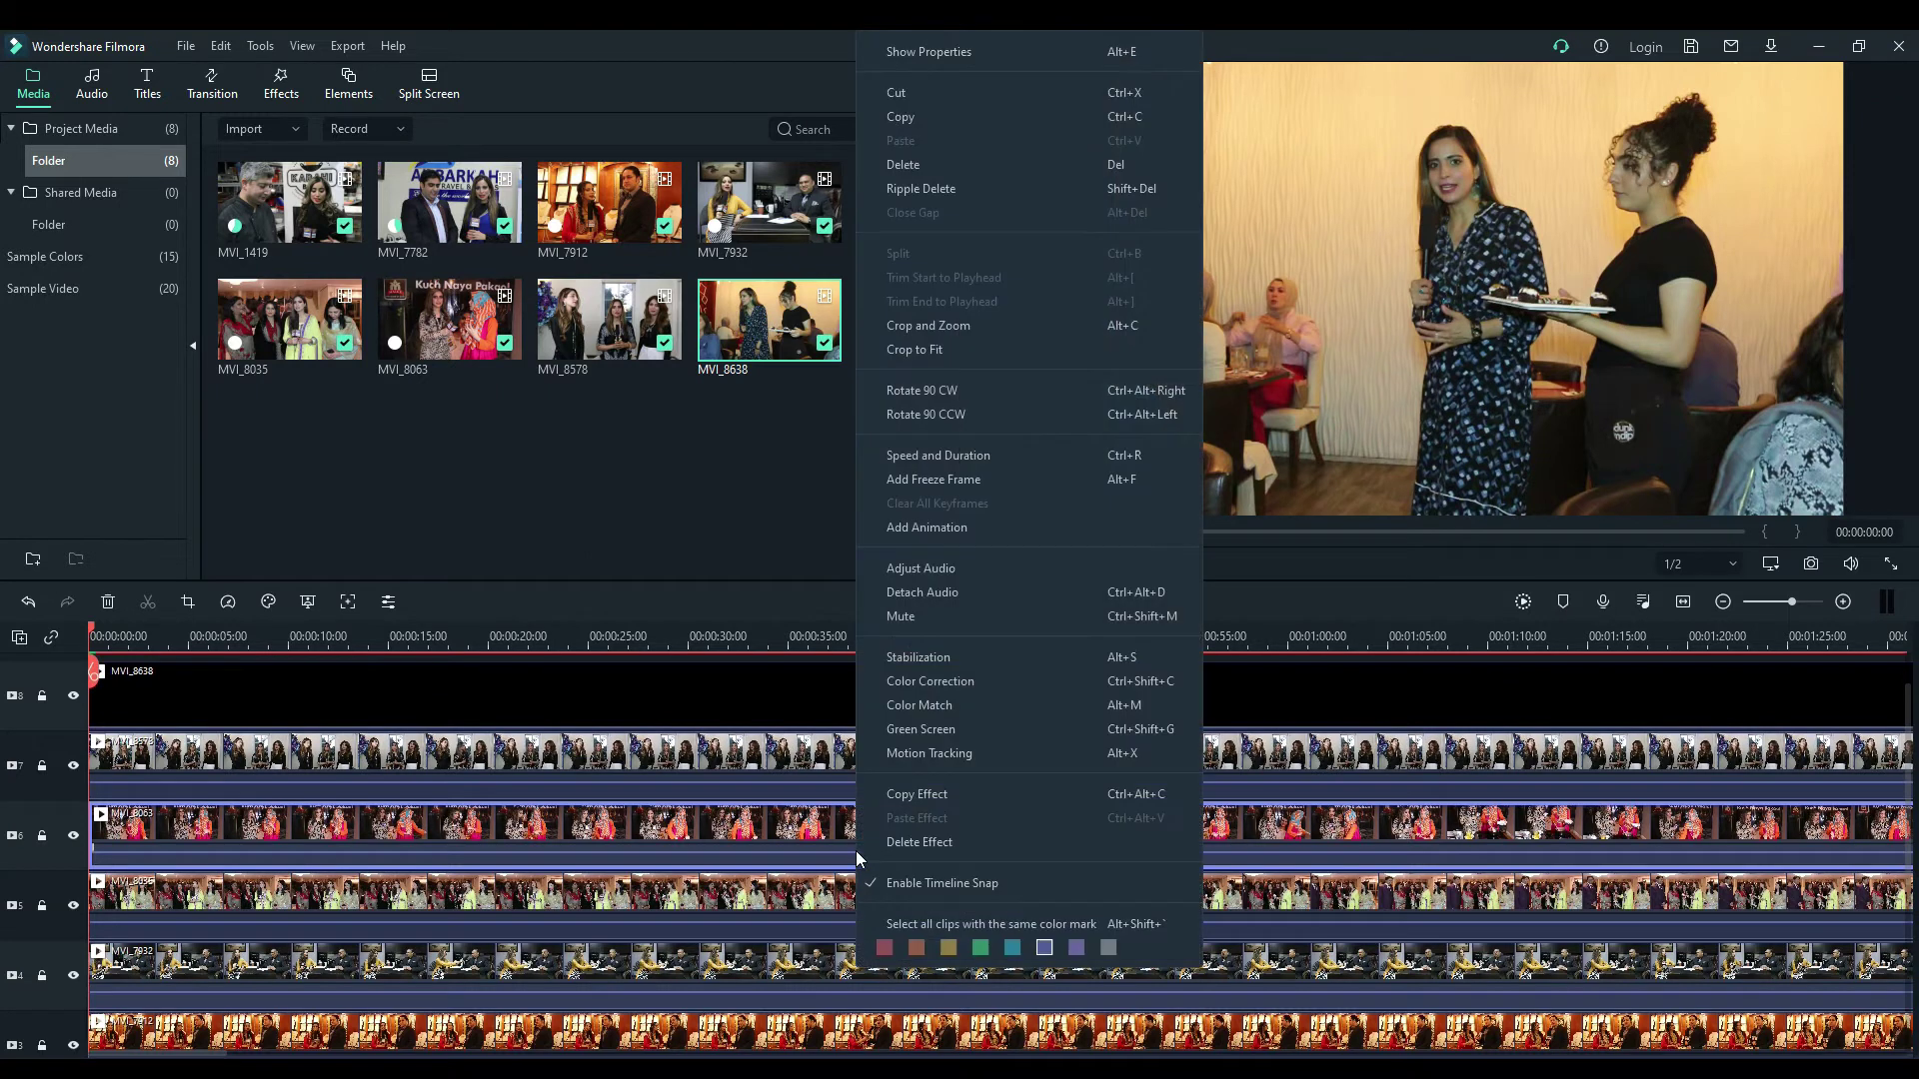
pyautogui.click(902, 592)
pyautogui.scroll(-5, 932, 962)
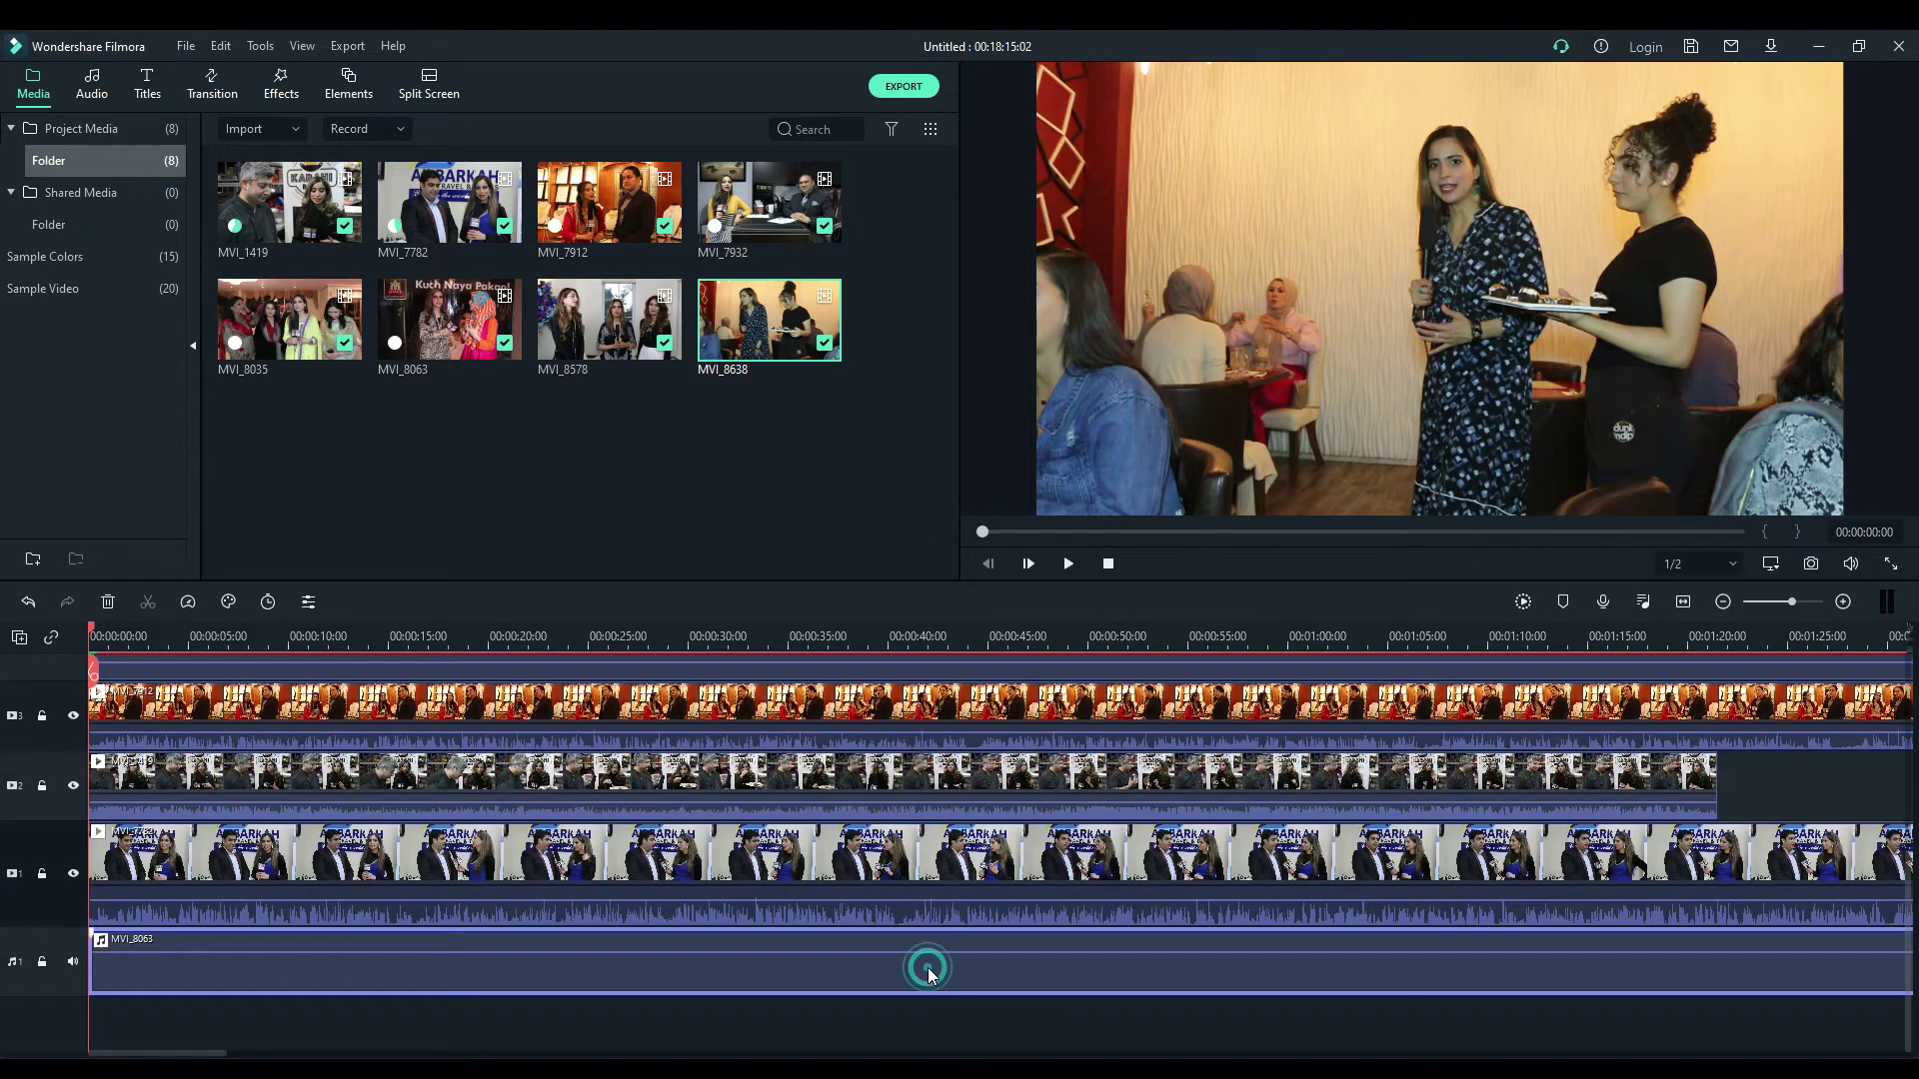
pyautogui.click(931, 1003)
pyautogui.click(927, 981)
pyautogui.press('Delete')
pyautogui.scroll(5, 929, 963)
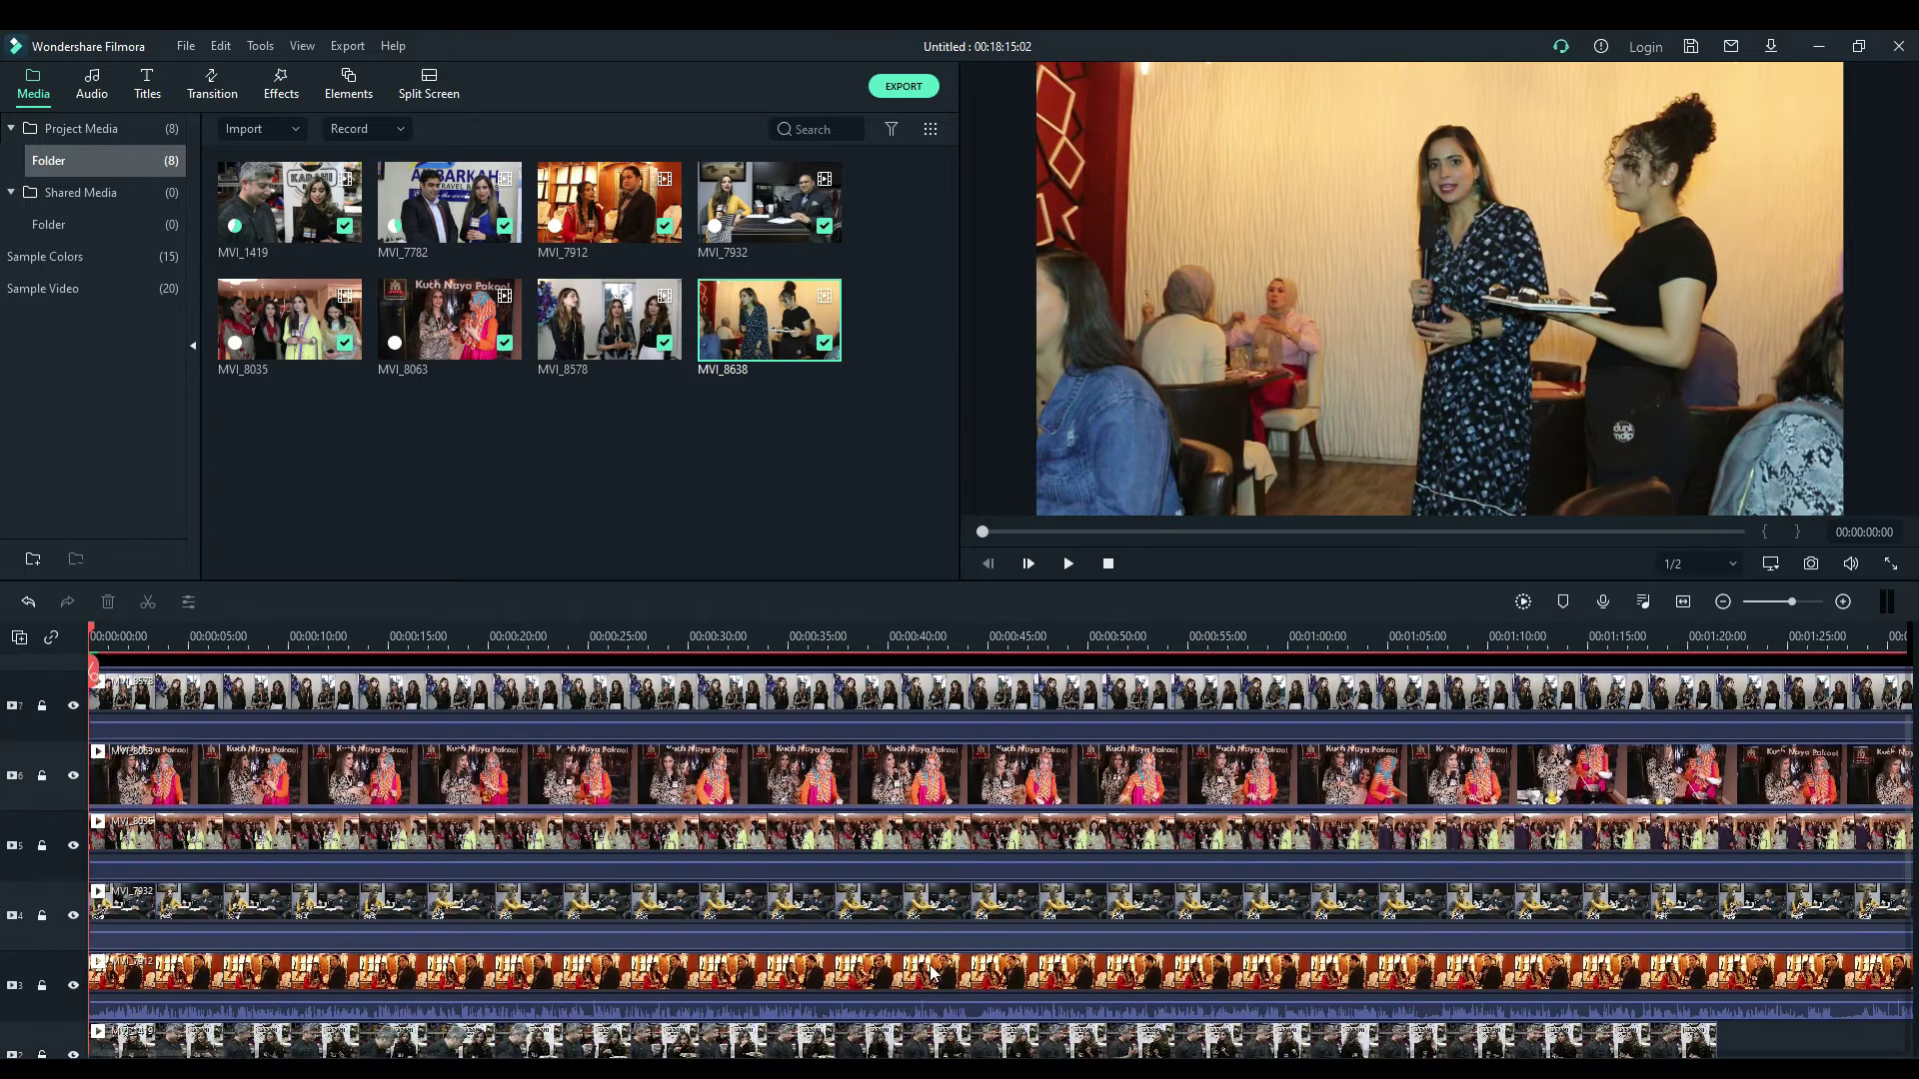
pyautogui.scroll(2, 929, 971)
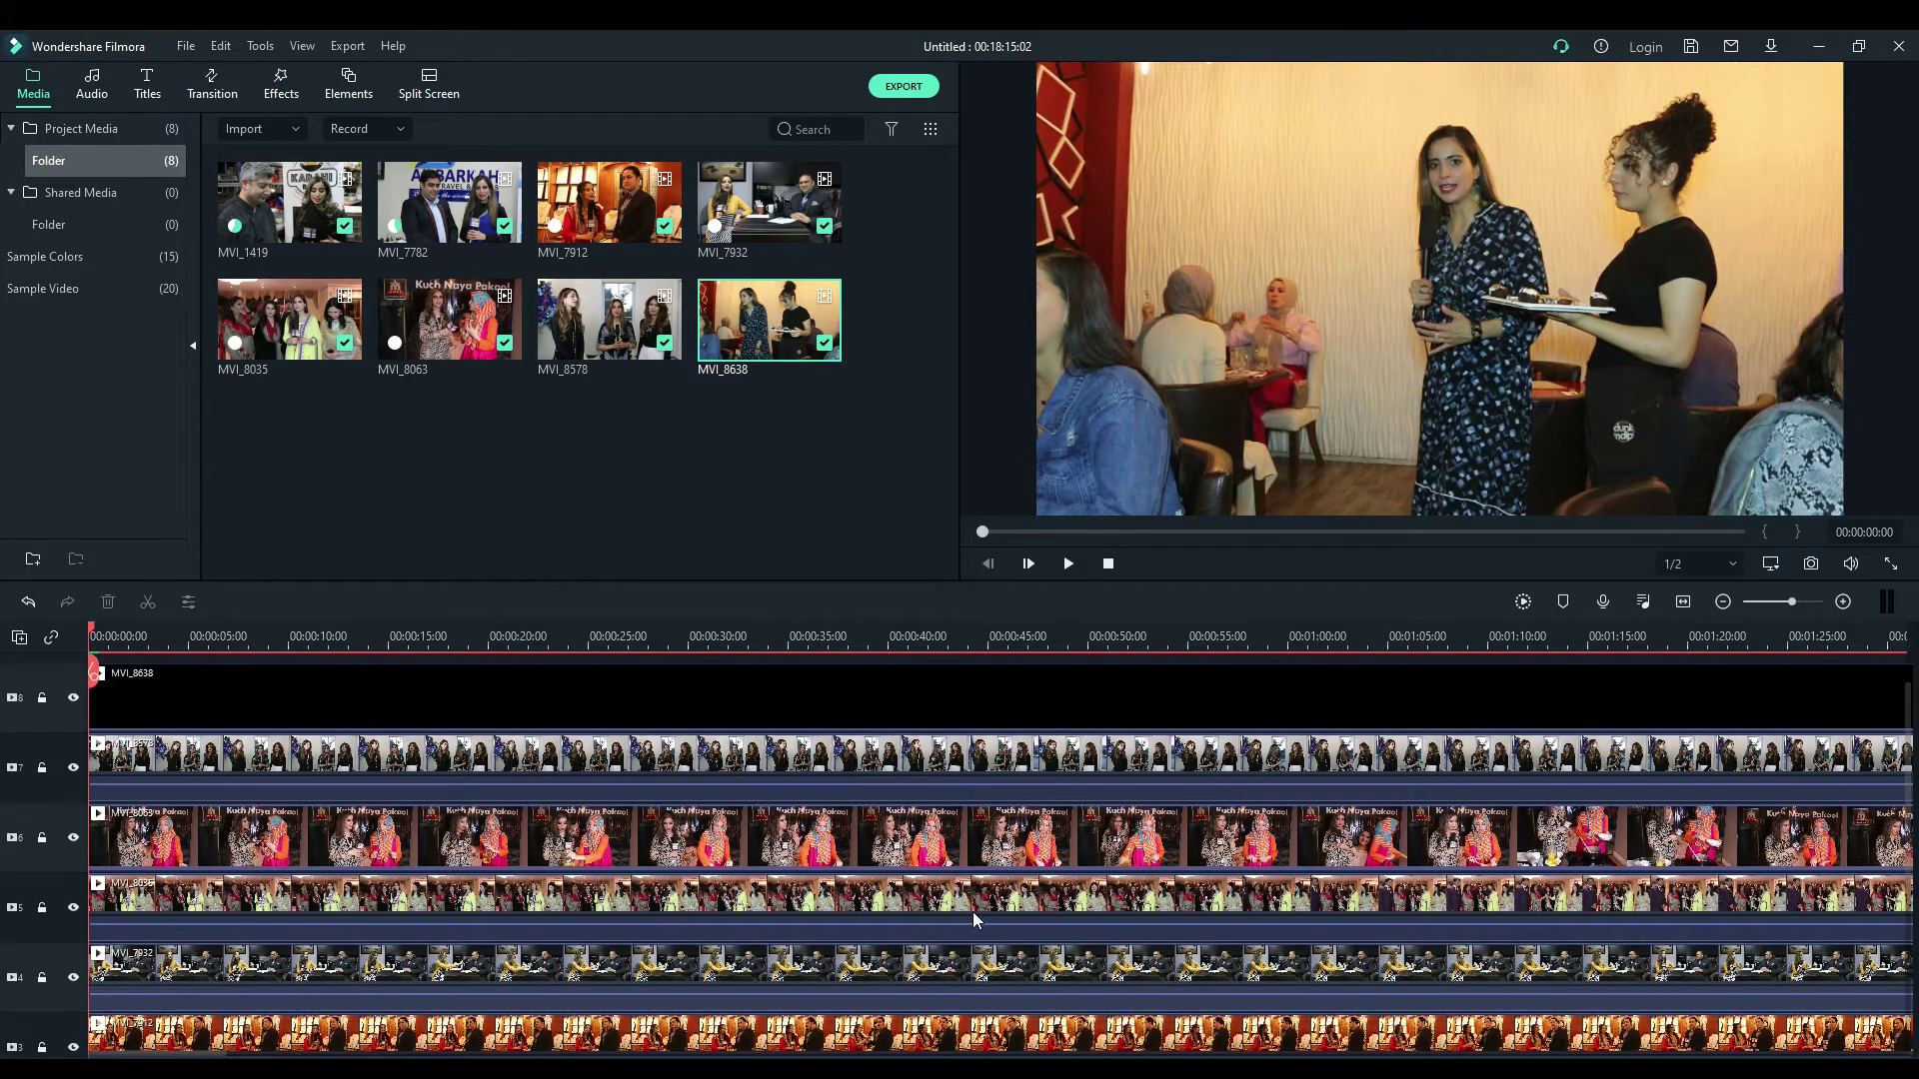
# Step: Detach MVI_8578's audio, then place MVI_8578 on an empty track at 00:00 with Shift+I
pyautogui.rightClick(915, 779)
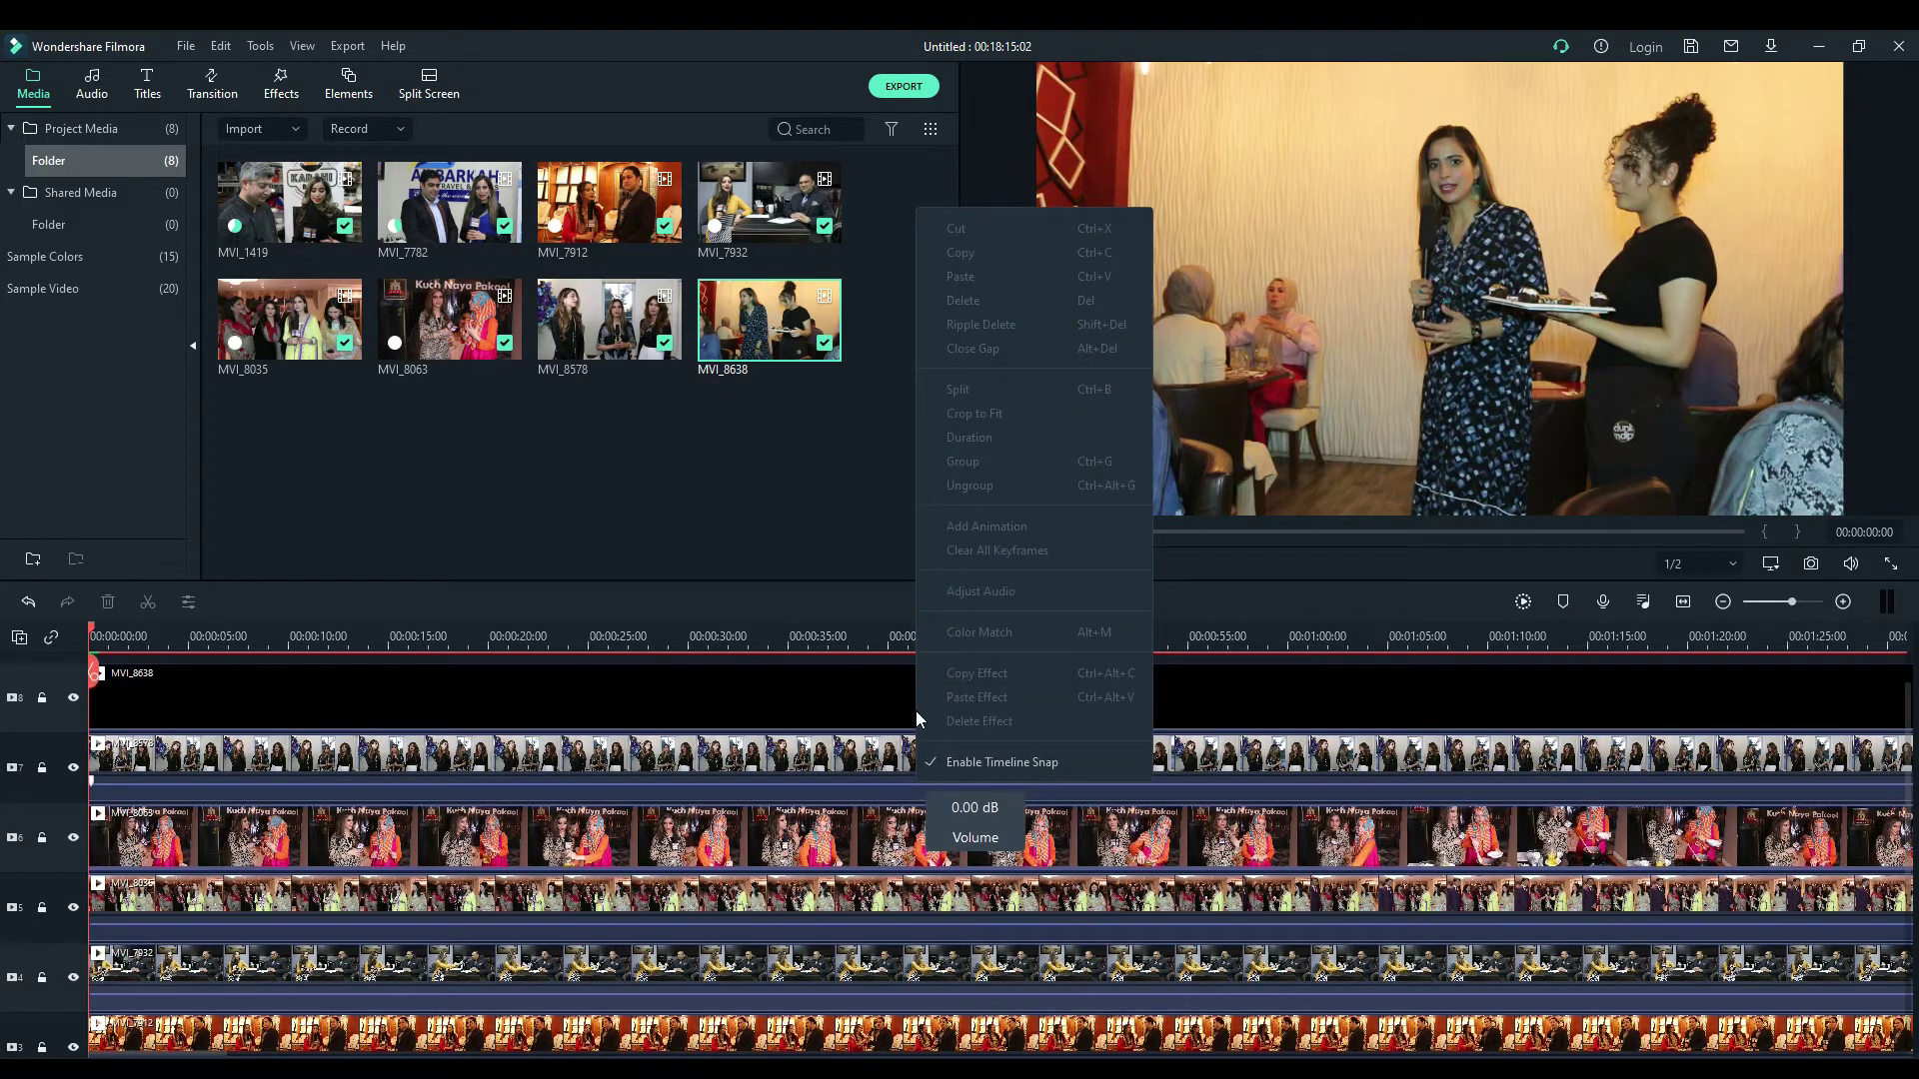
pyautogui.click(873, 771)
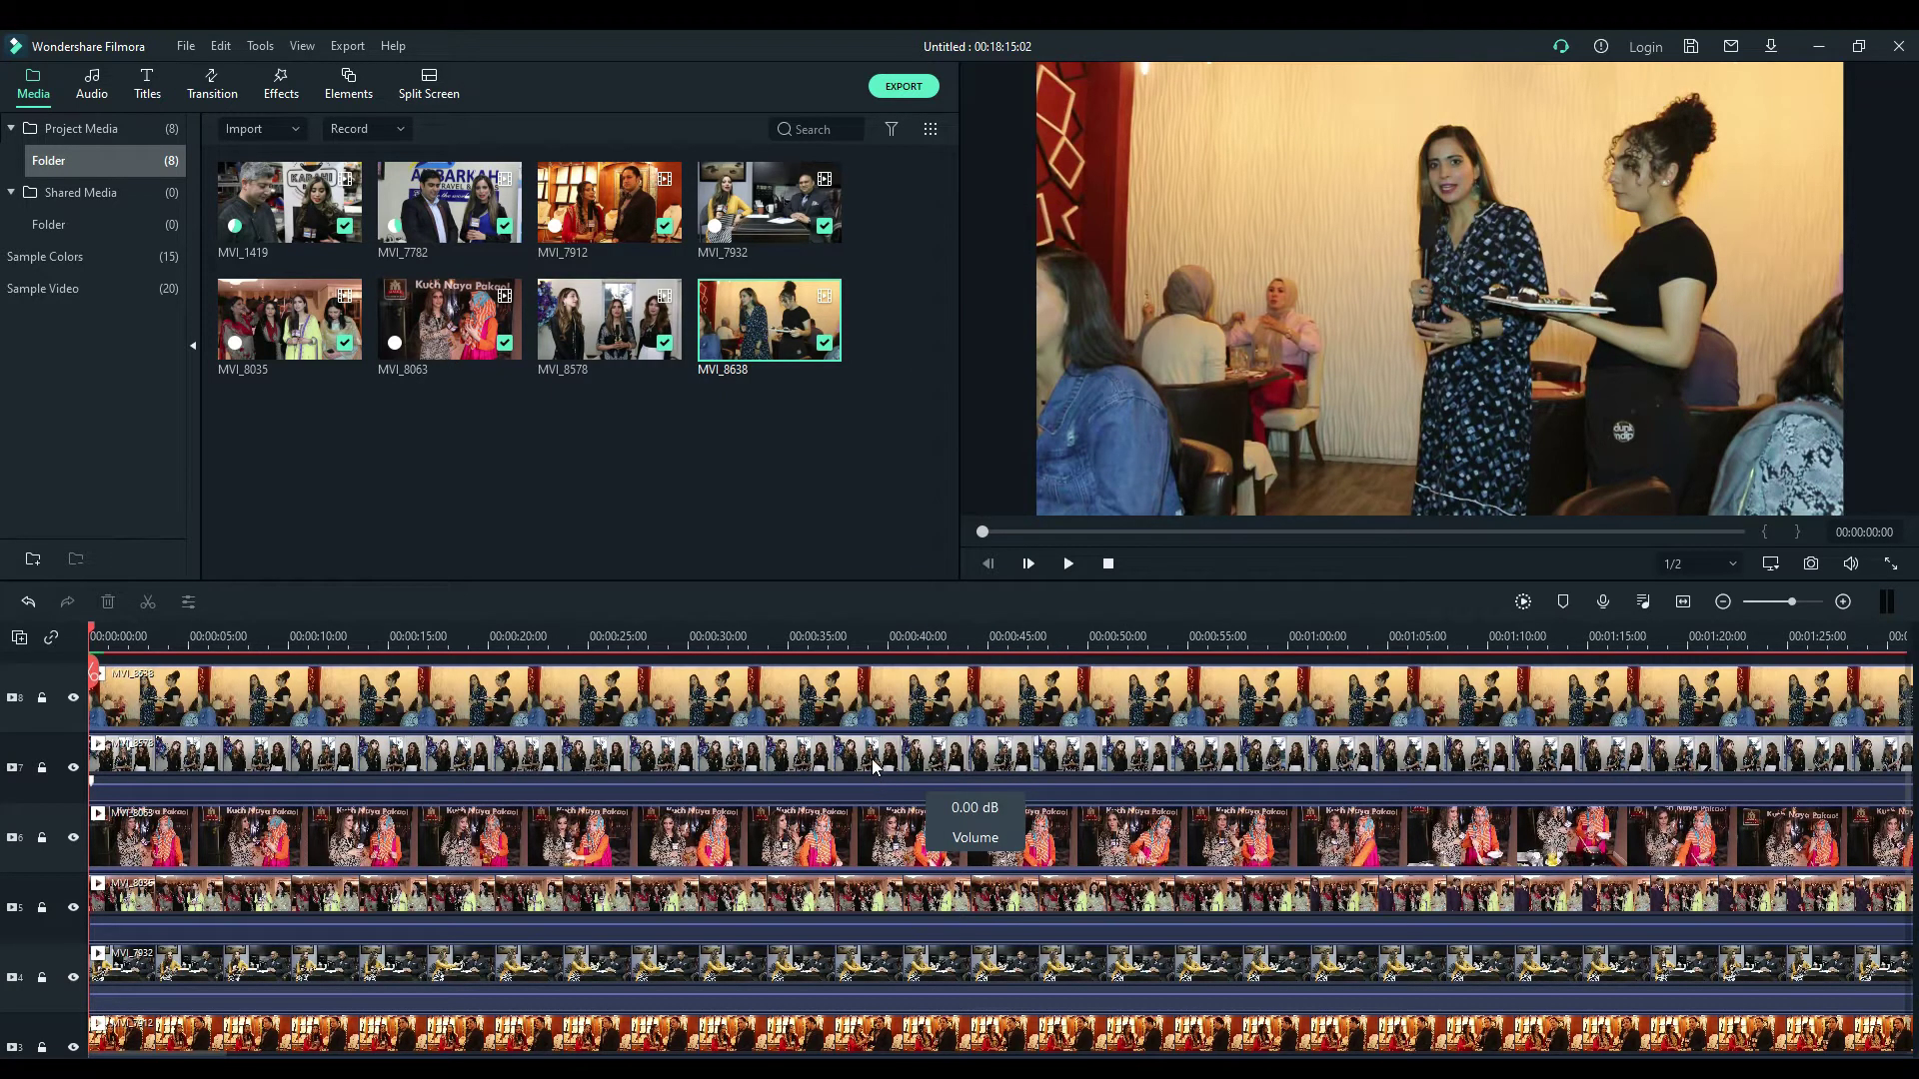
pyautogui.scroll(1, 875, 706)
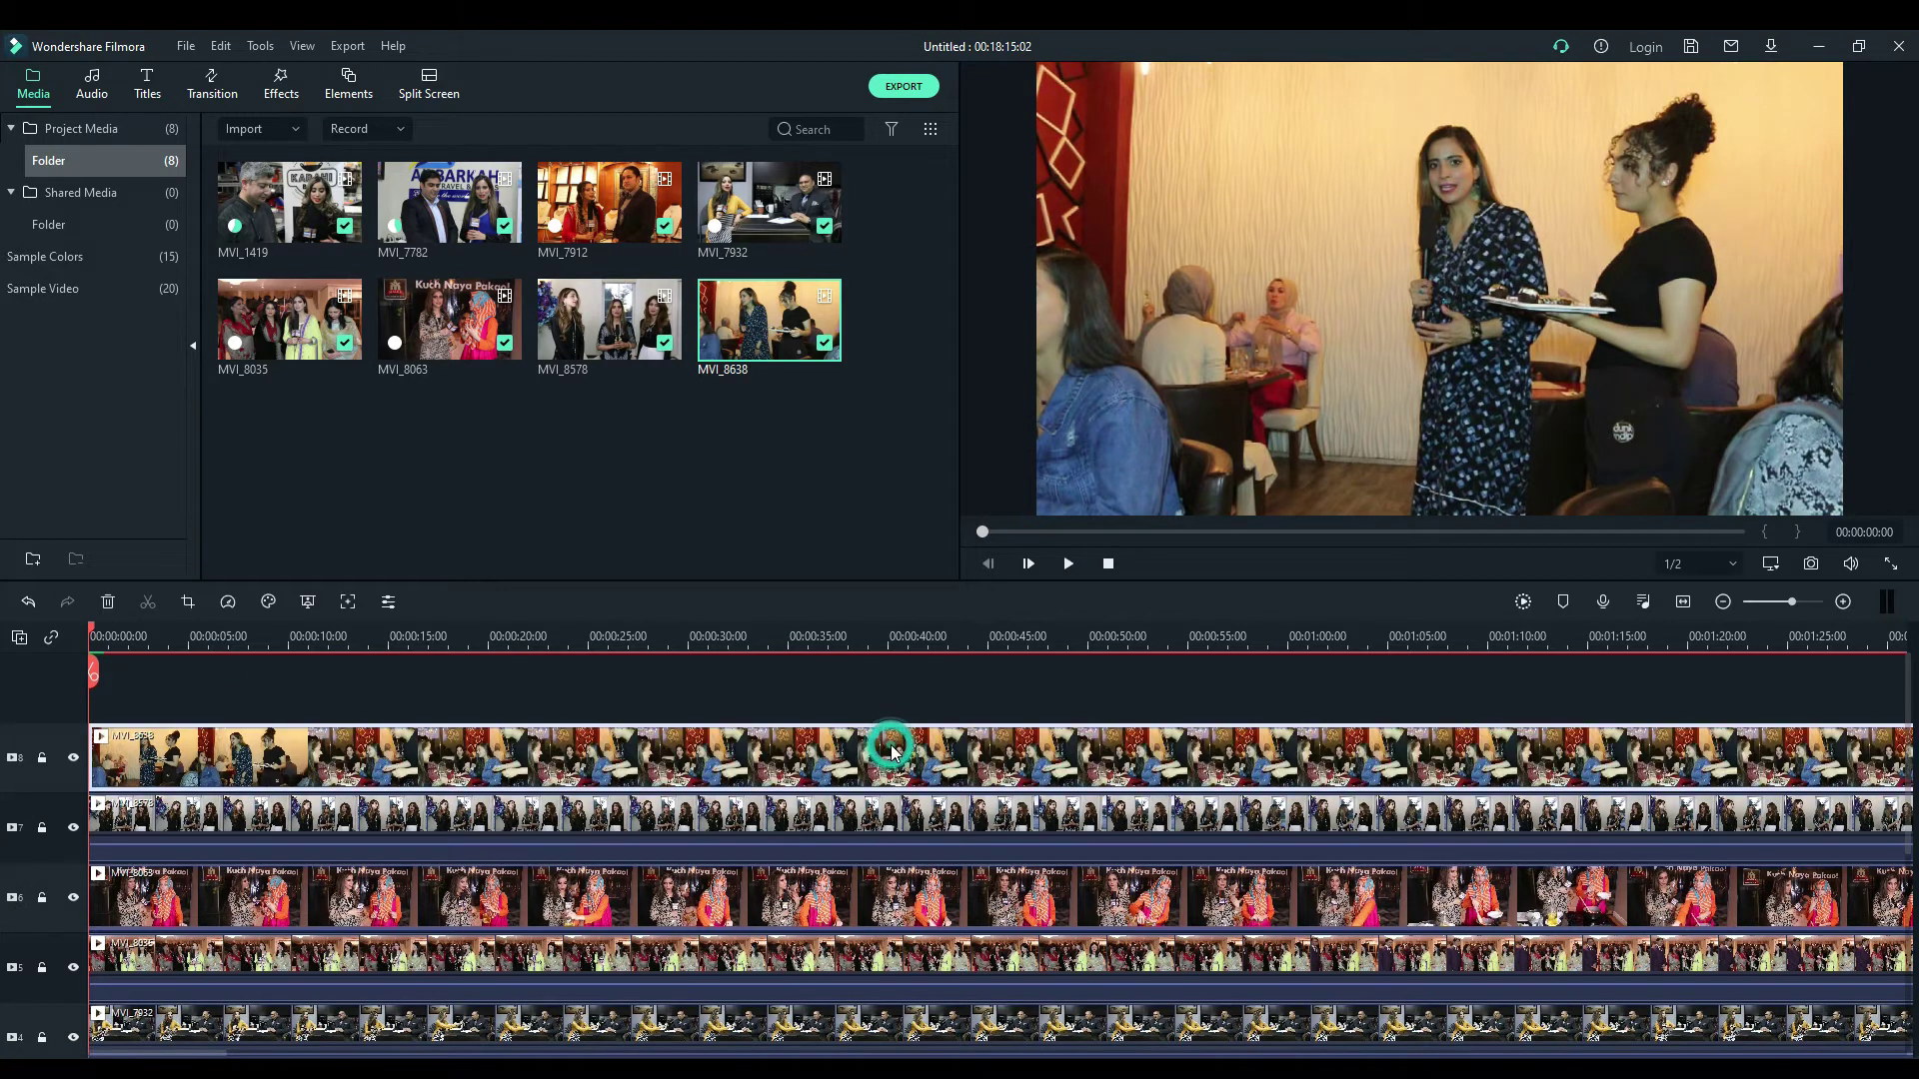
pyautogui.rightClick(893, 753)
pyautogui.click(832, 823)
pyautogui.rightClick(831, 824)
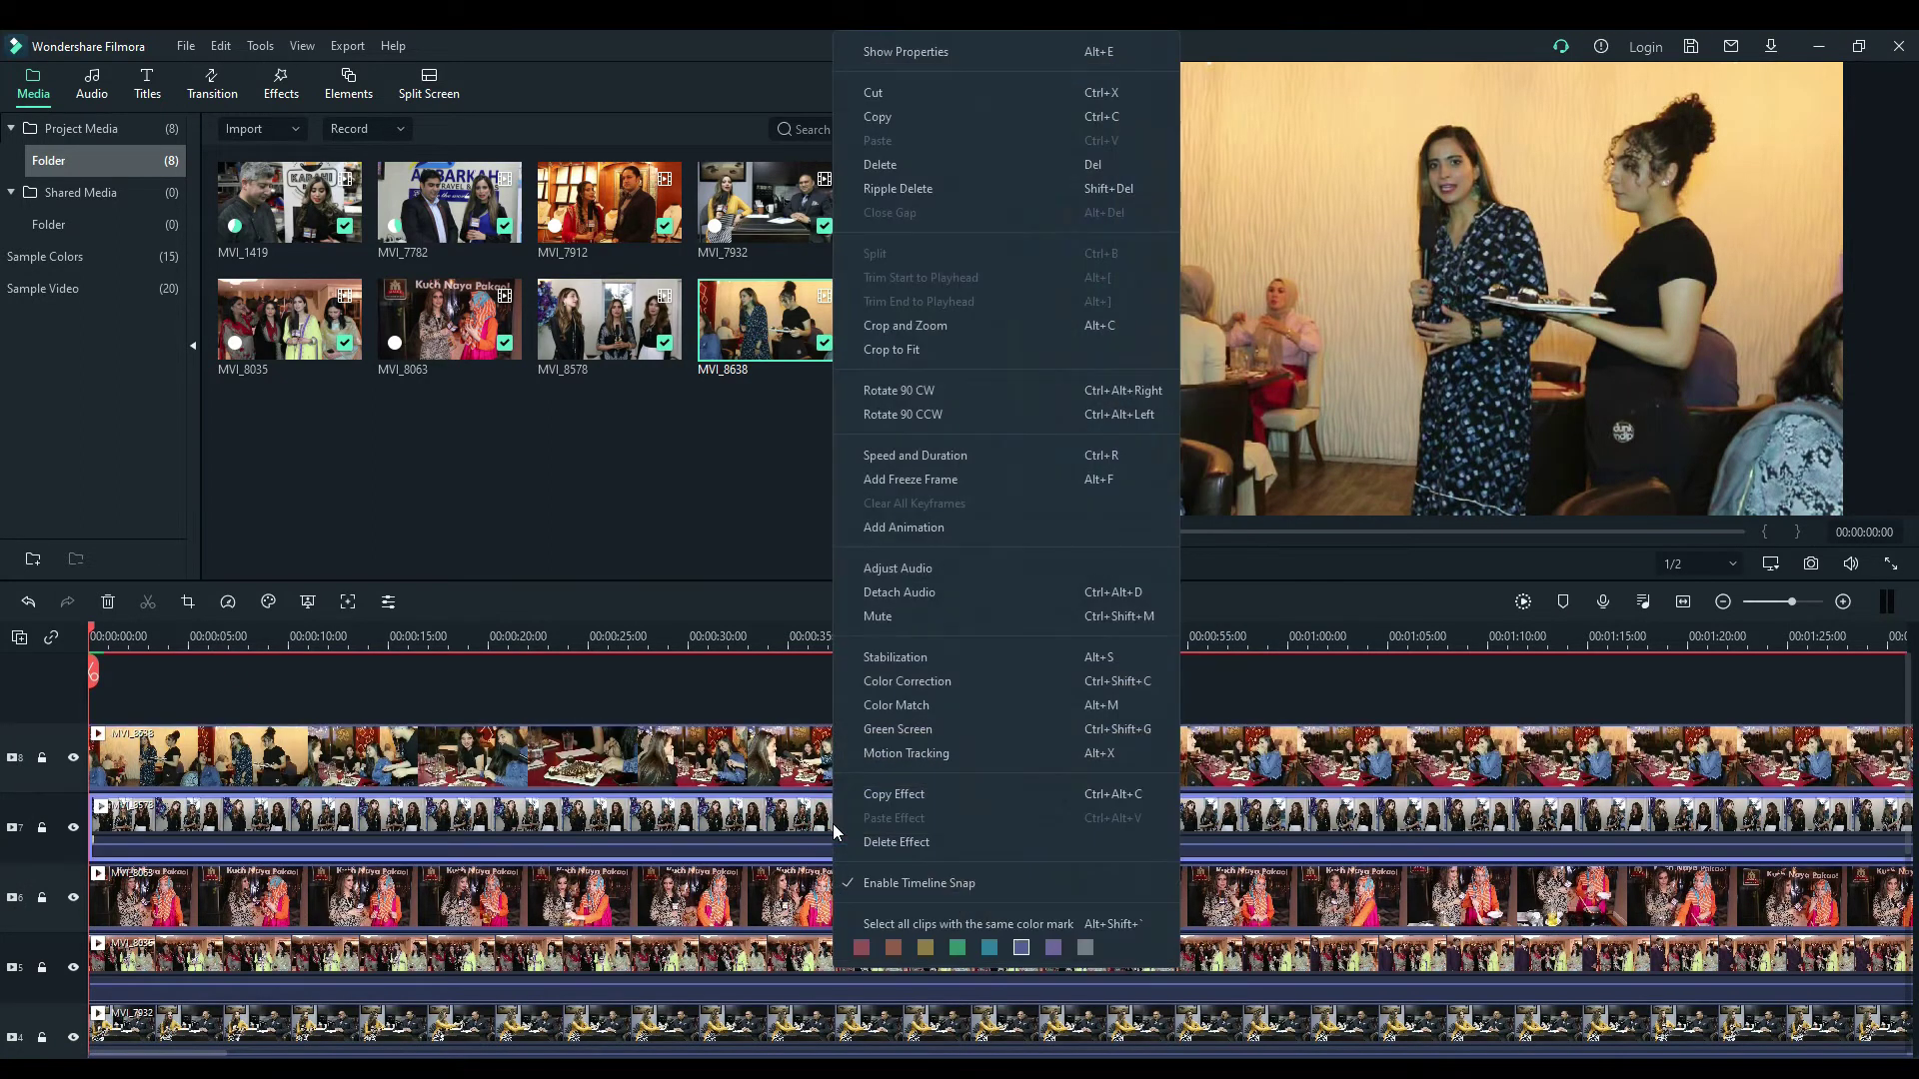
pyautogui.click(859, 592)
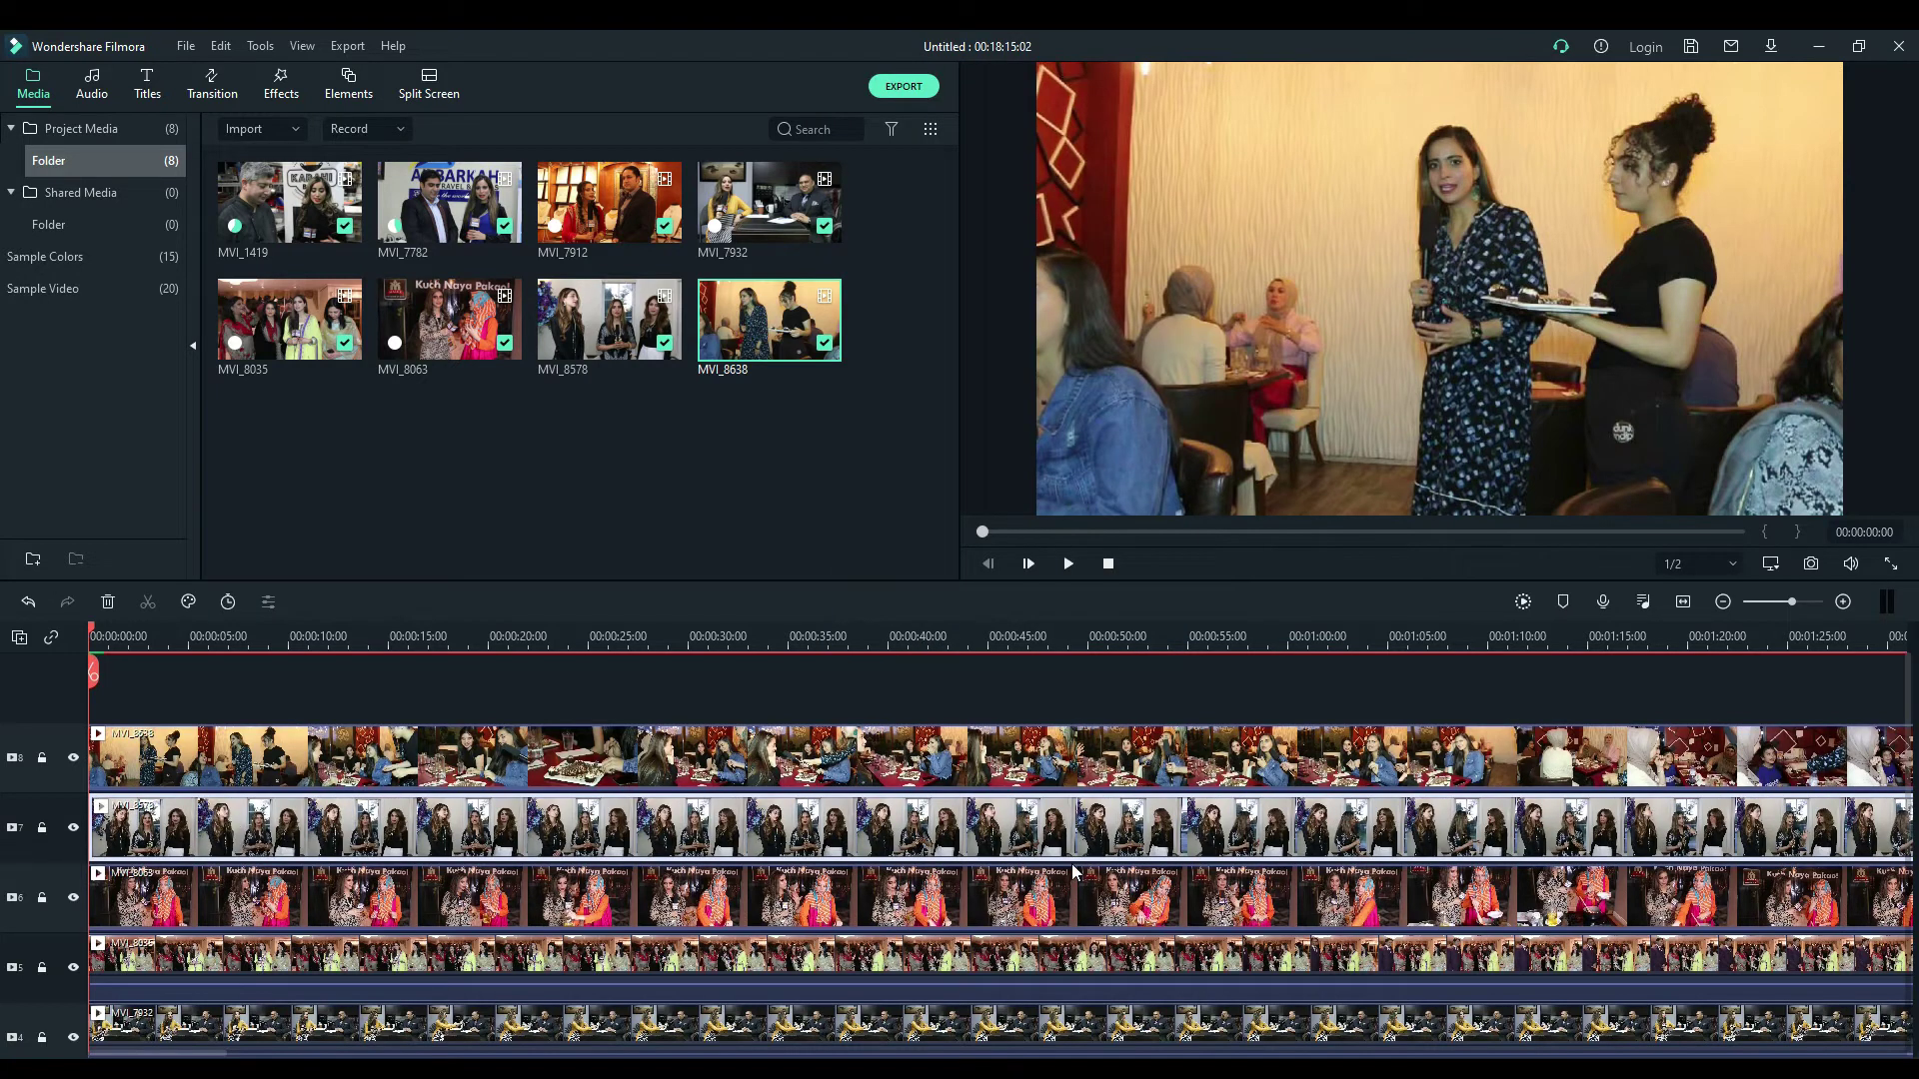
pyautogui.scroll(-3, 1079, 879)
pyautogui.scroll(-3, 1080, 879)
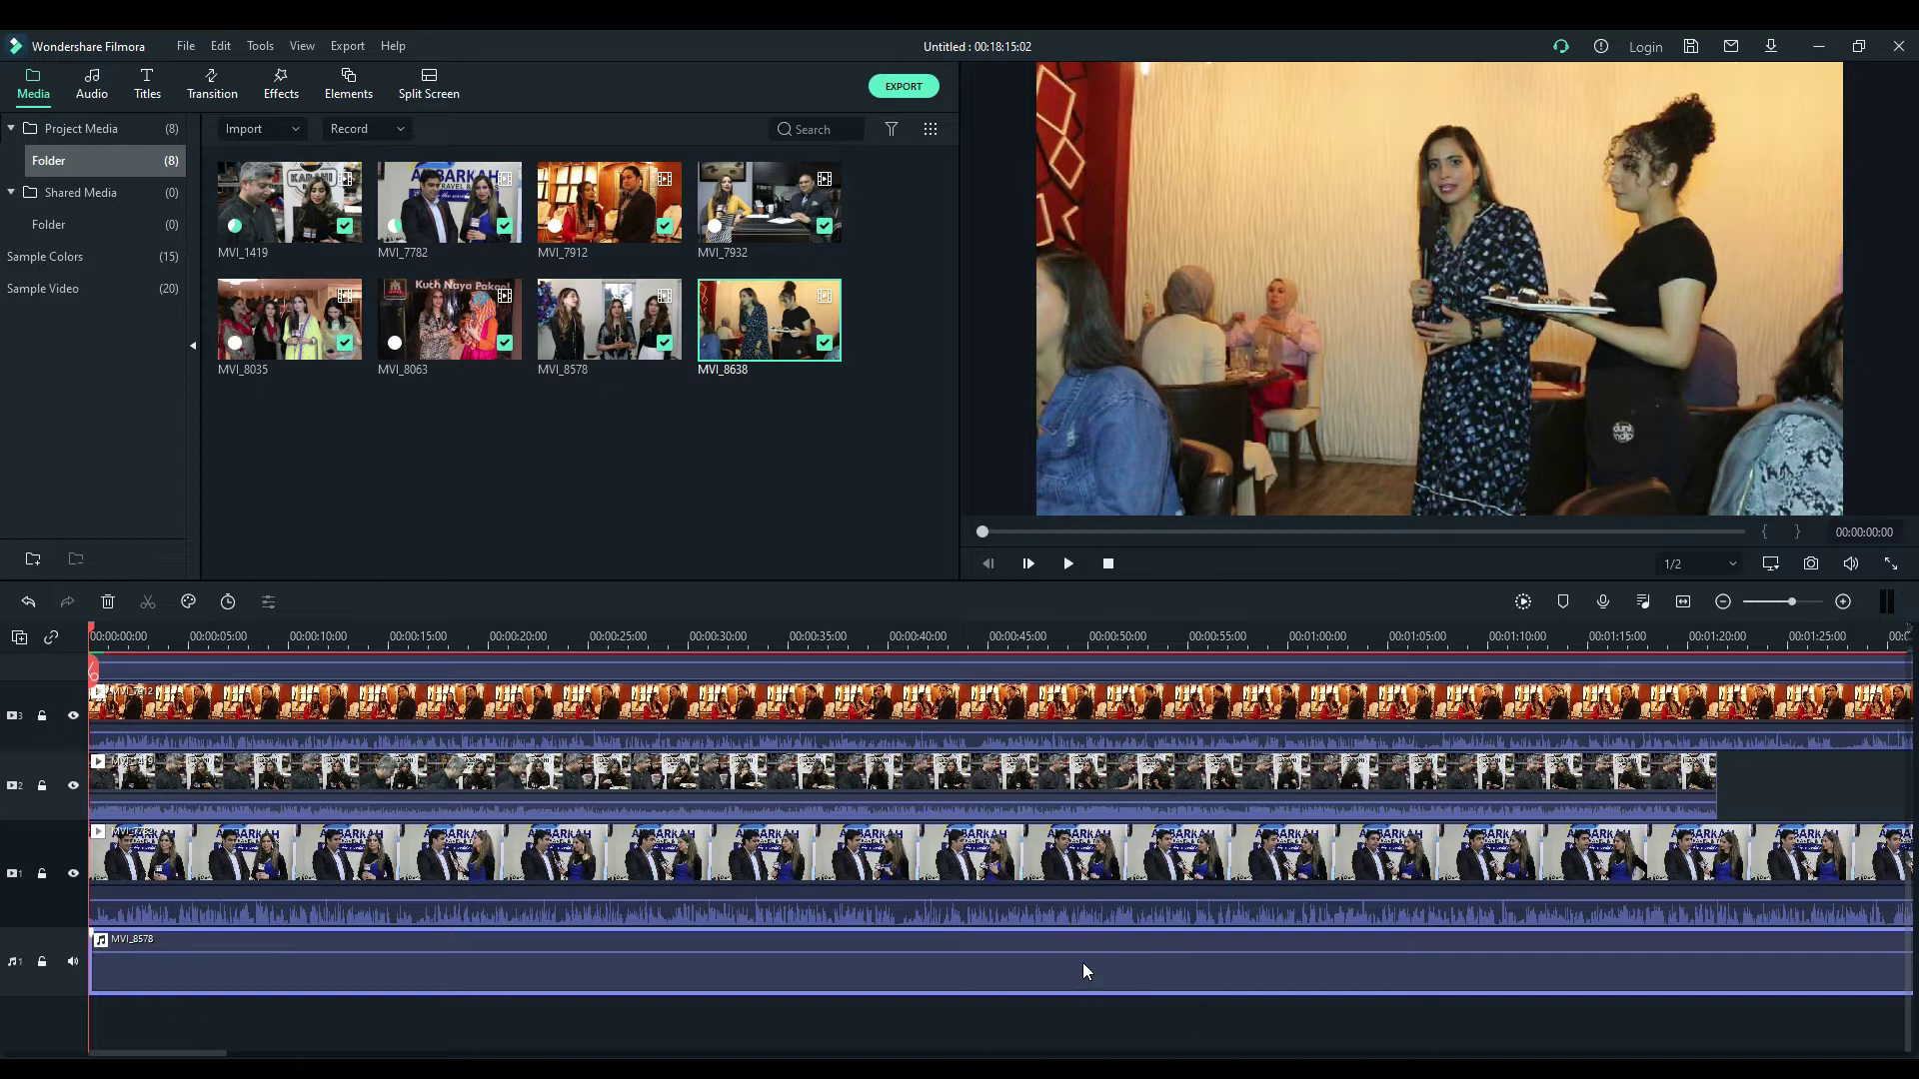
pyautogui.scroll(3, 1082, 924)
pyautogui.scroll(3, 1090, 879)
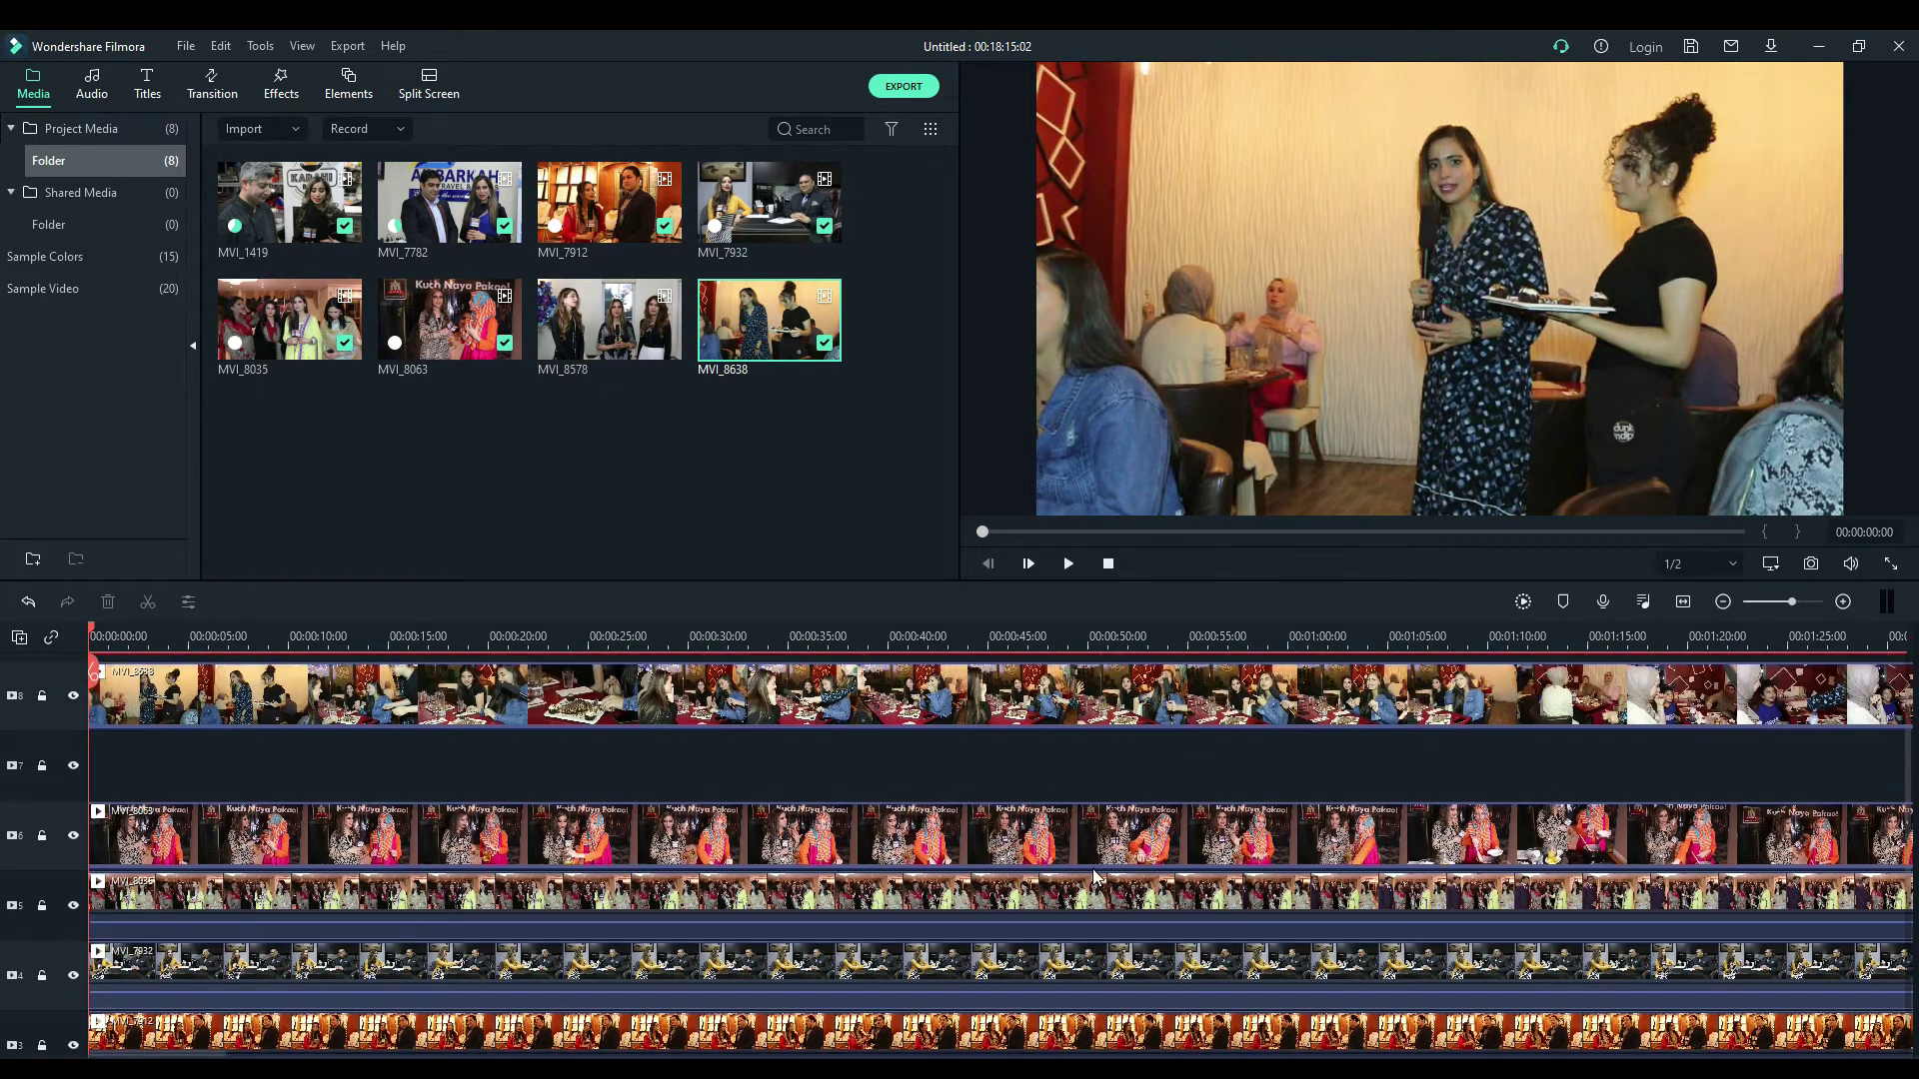
pyautogui.scroll(1, 1094, 878)
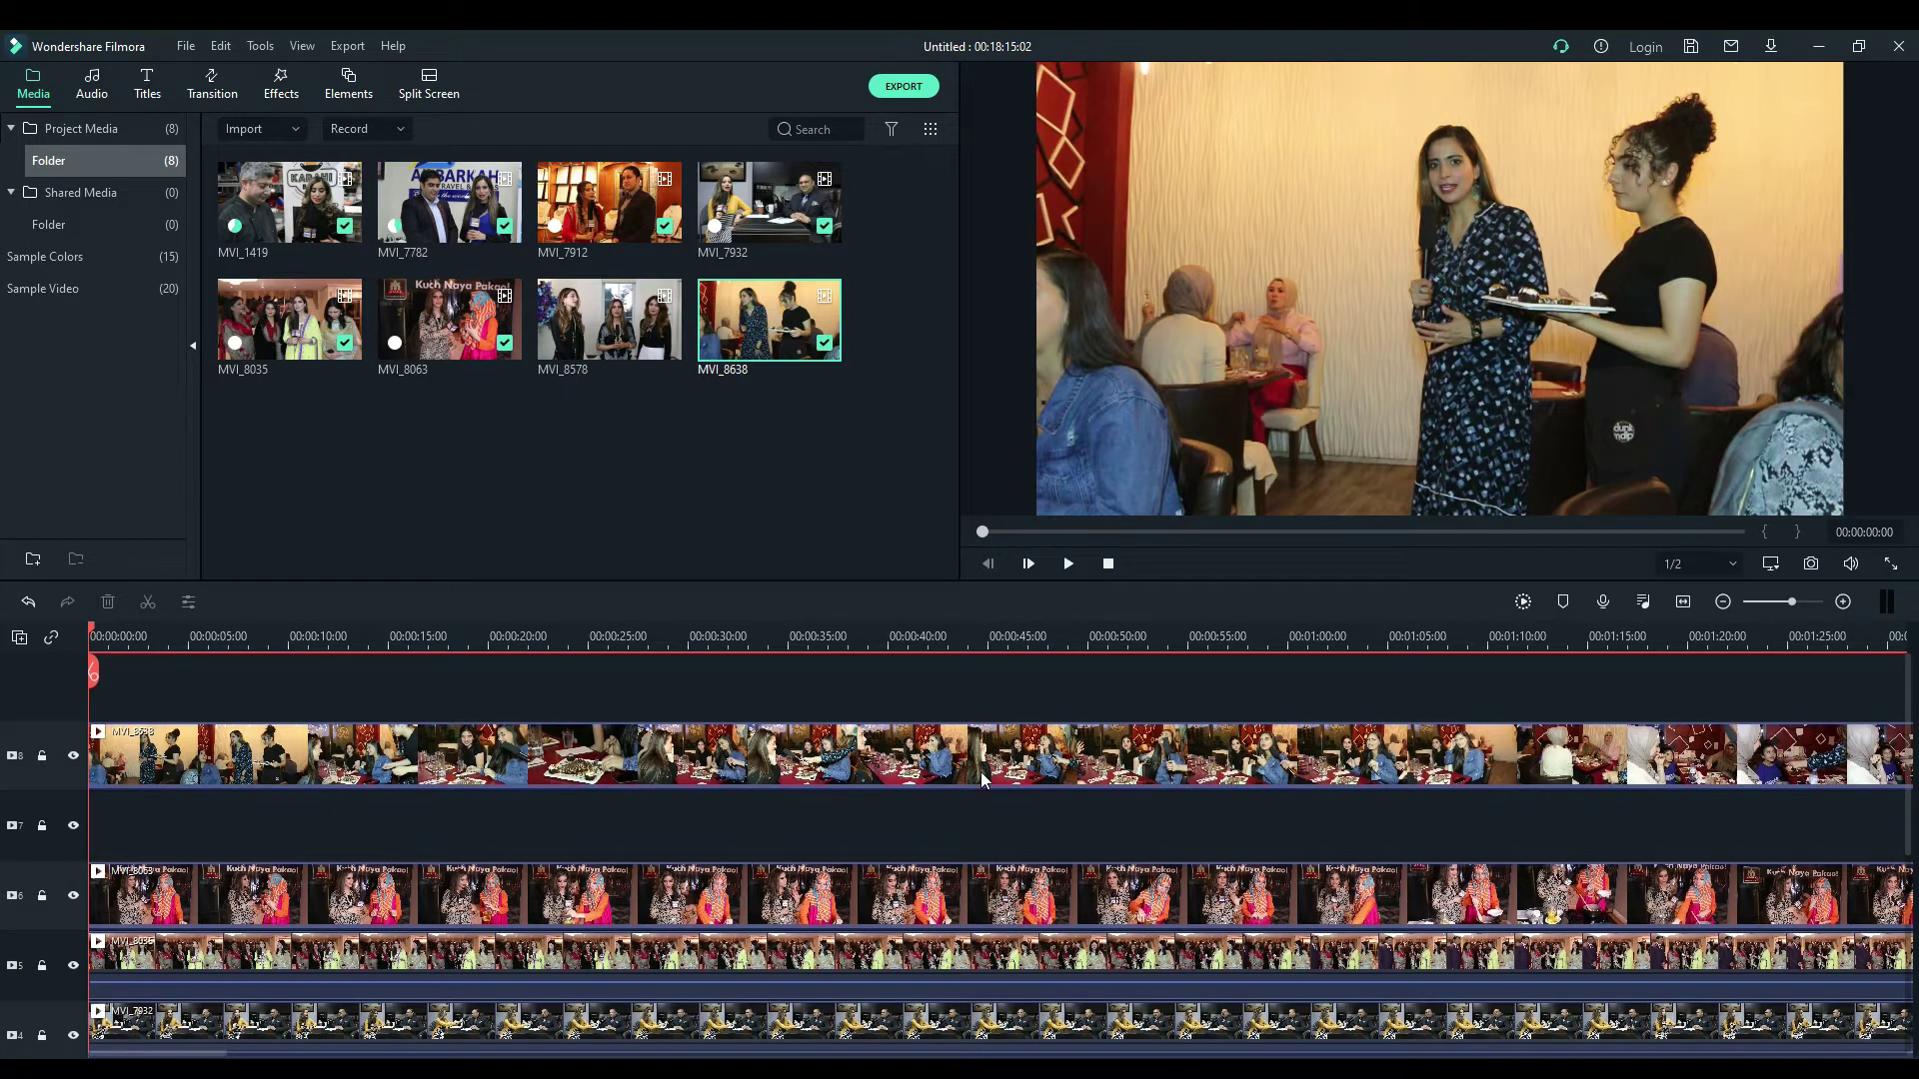
pyautogui.hotkey('shift', 'i')
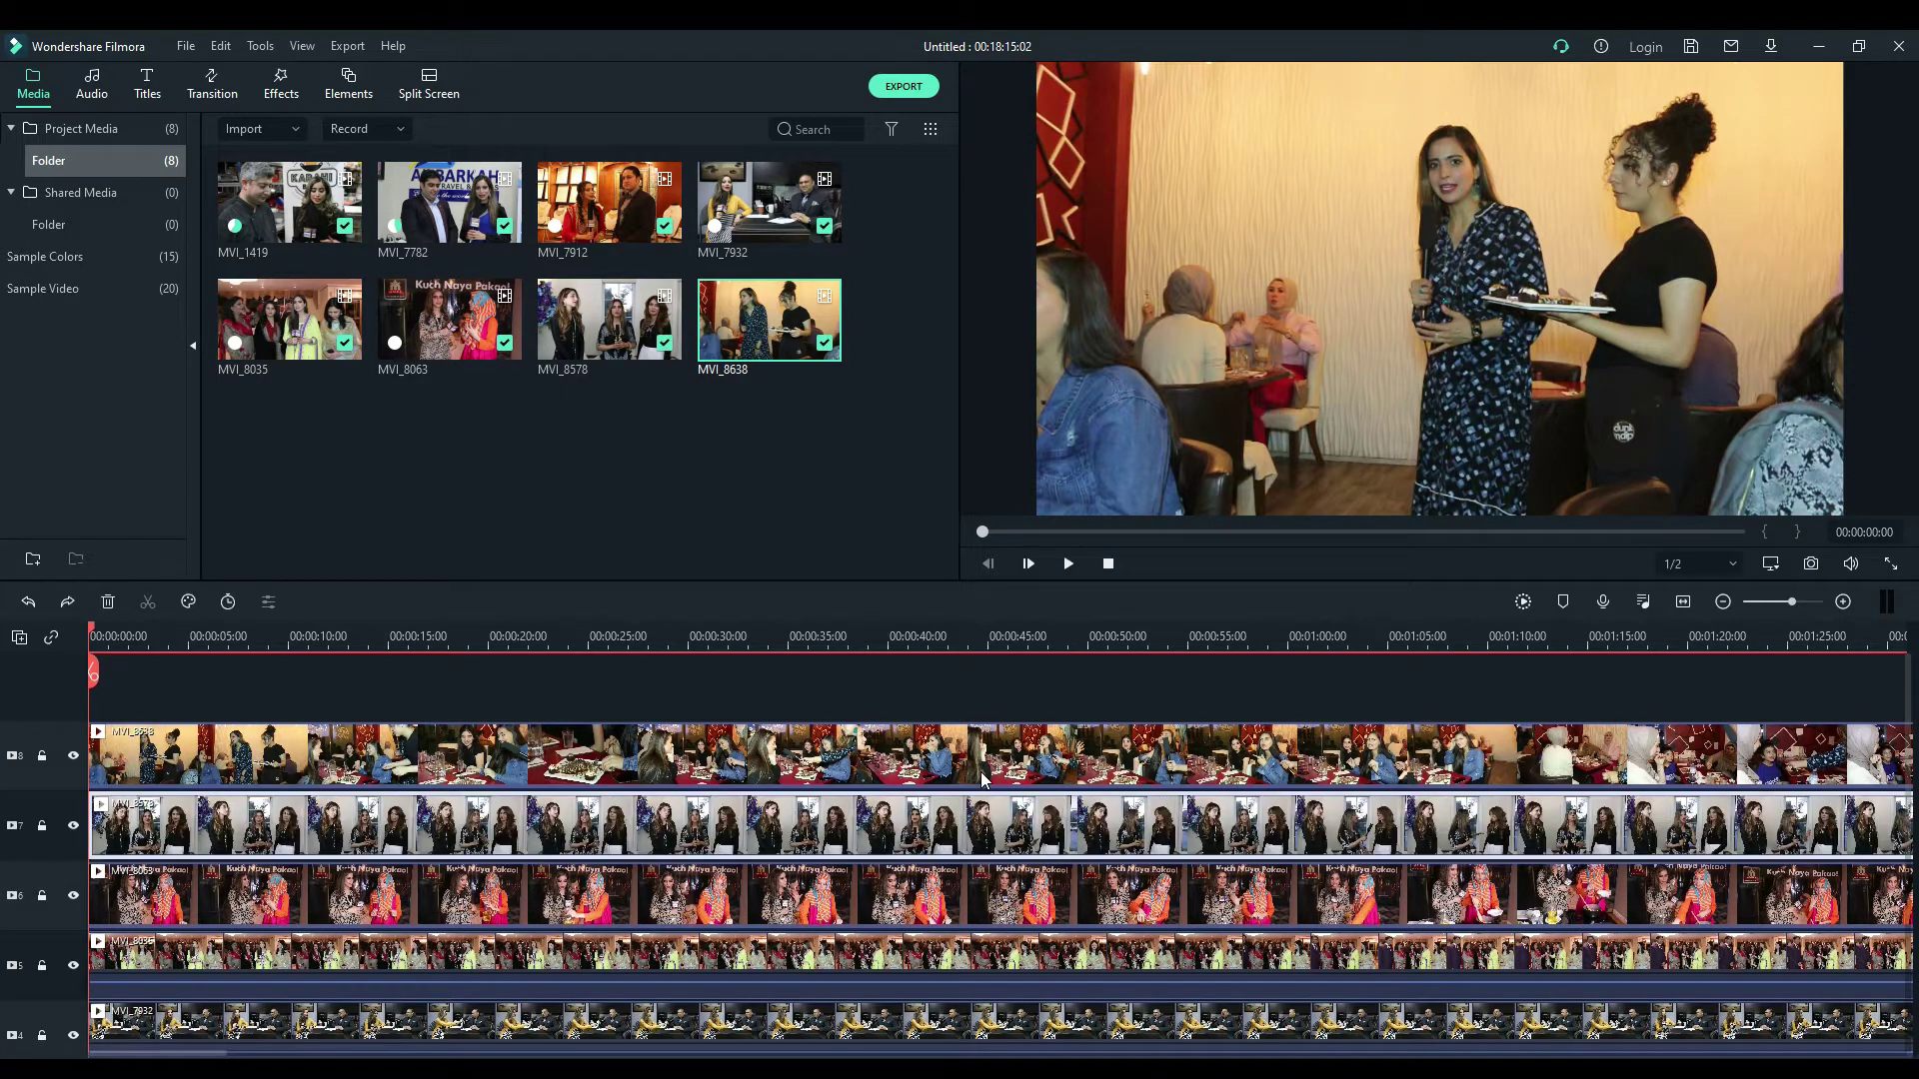
pyautogui.scroll(-6, 1074, 826)
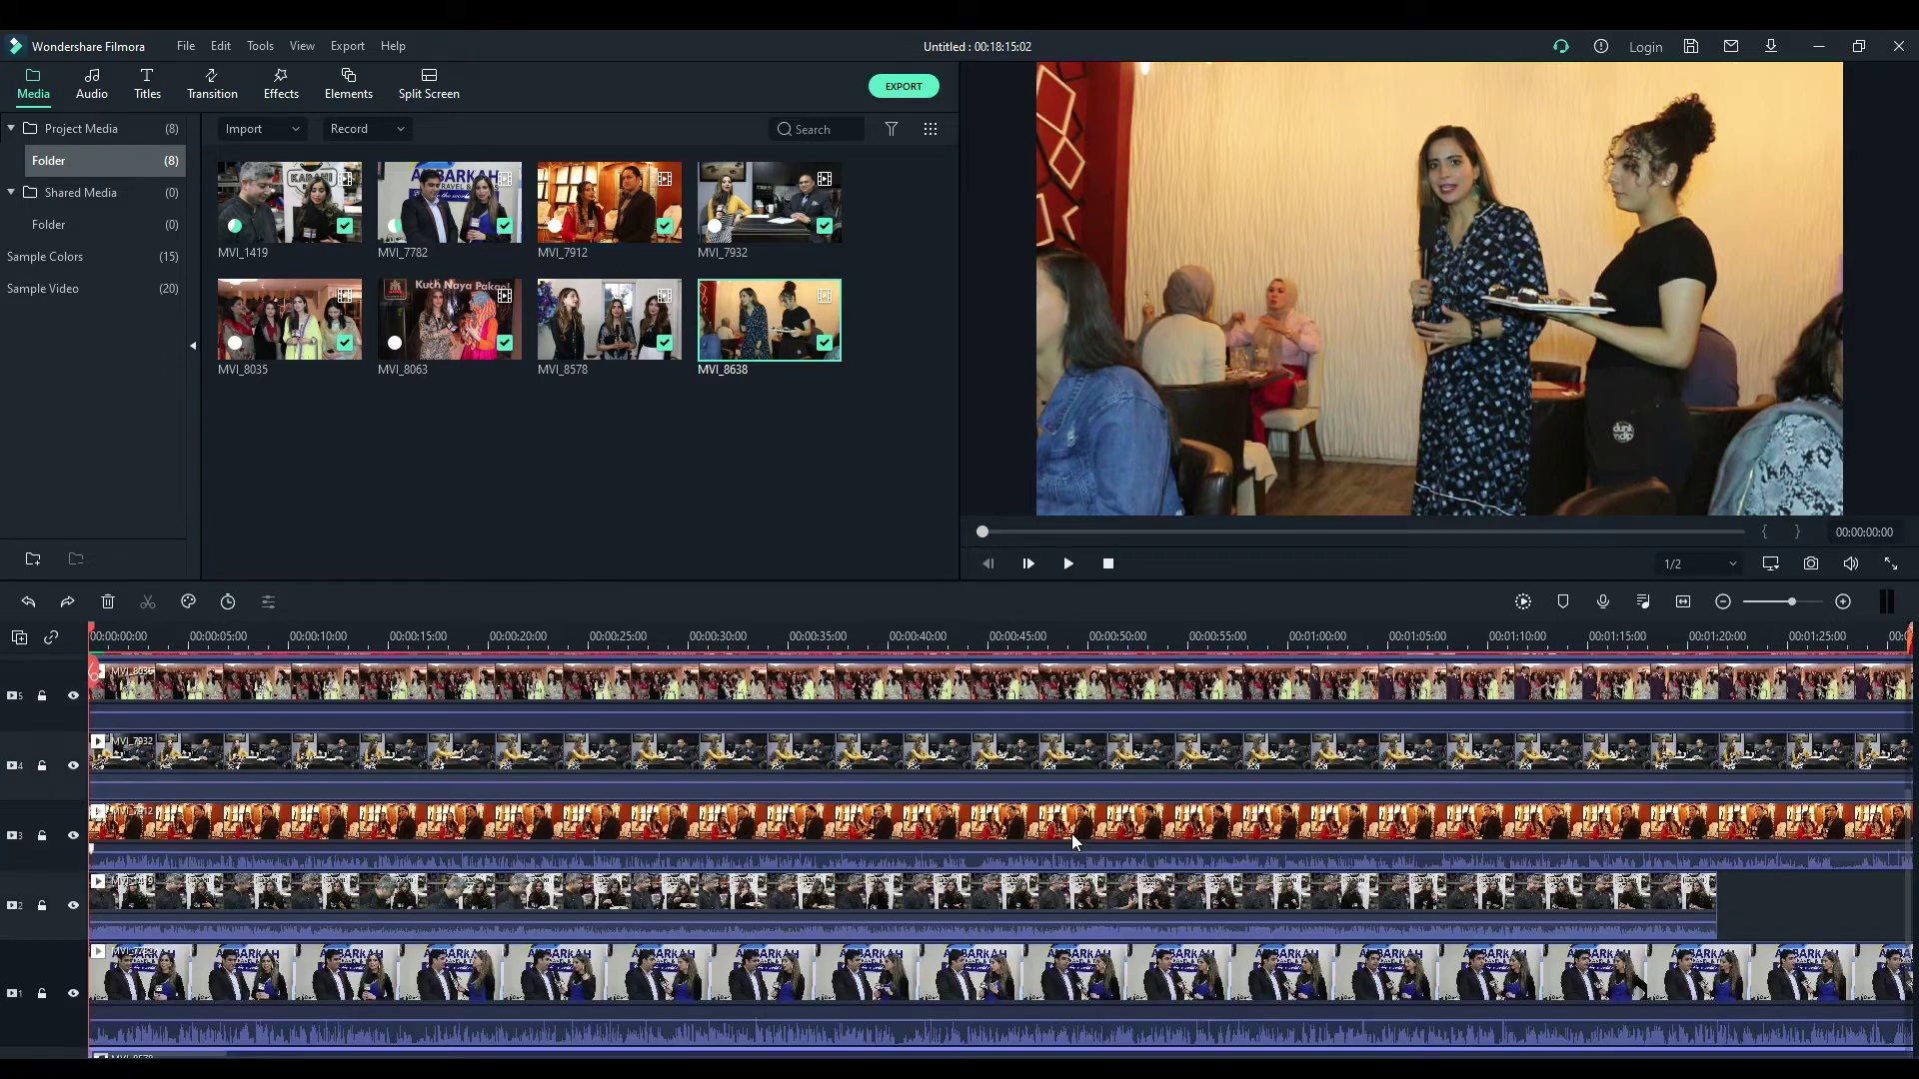
# Step: Delete the MVI_8578 audio clip, then detach and delete MVI_7932's audio
pyautogui.click(1106, 987)
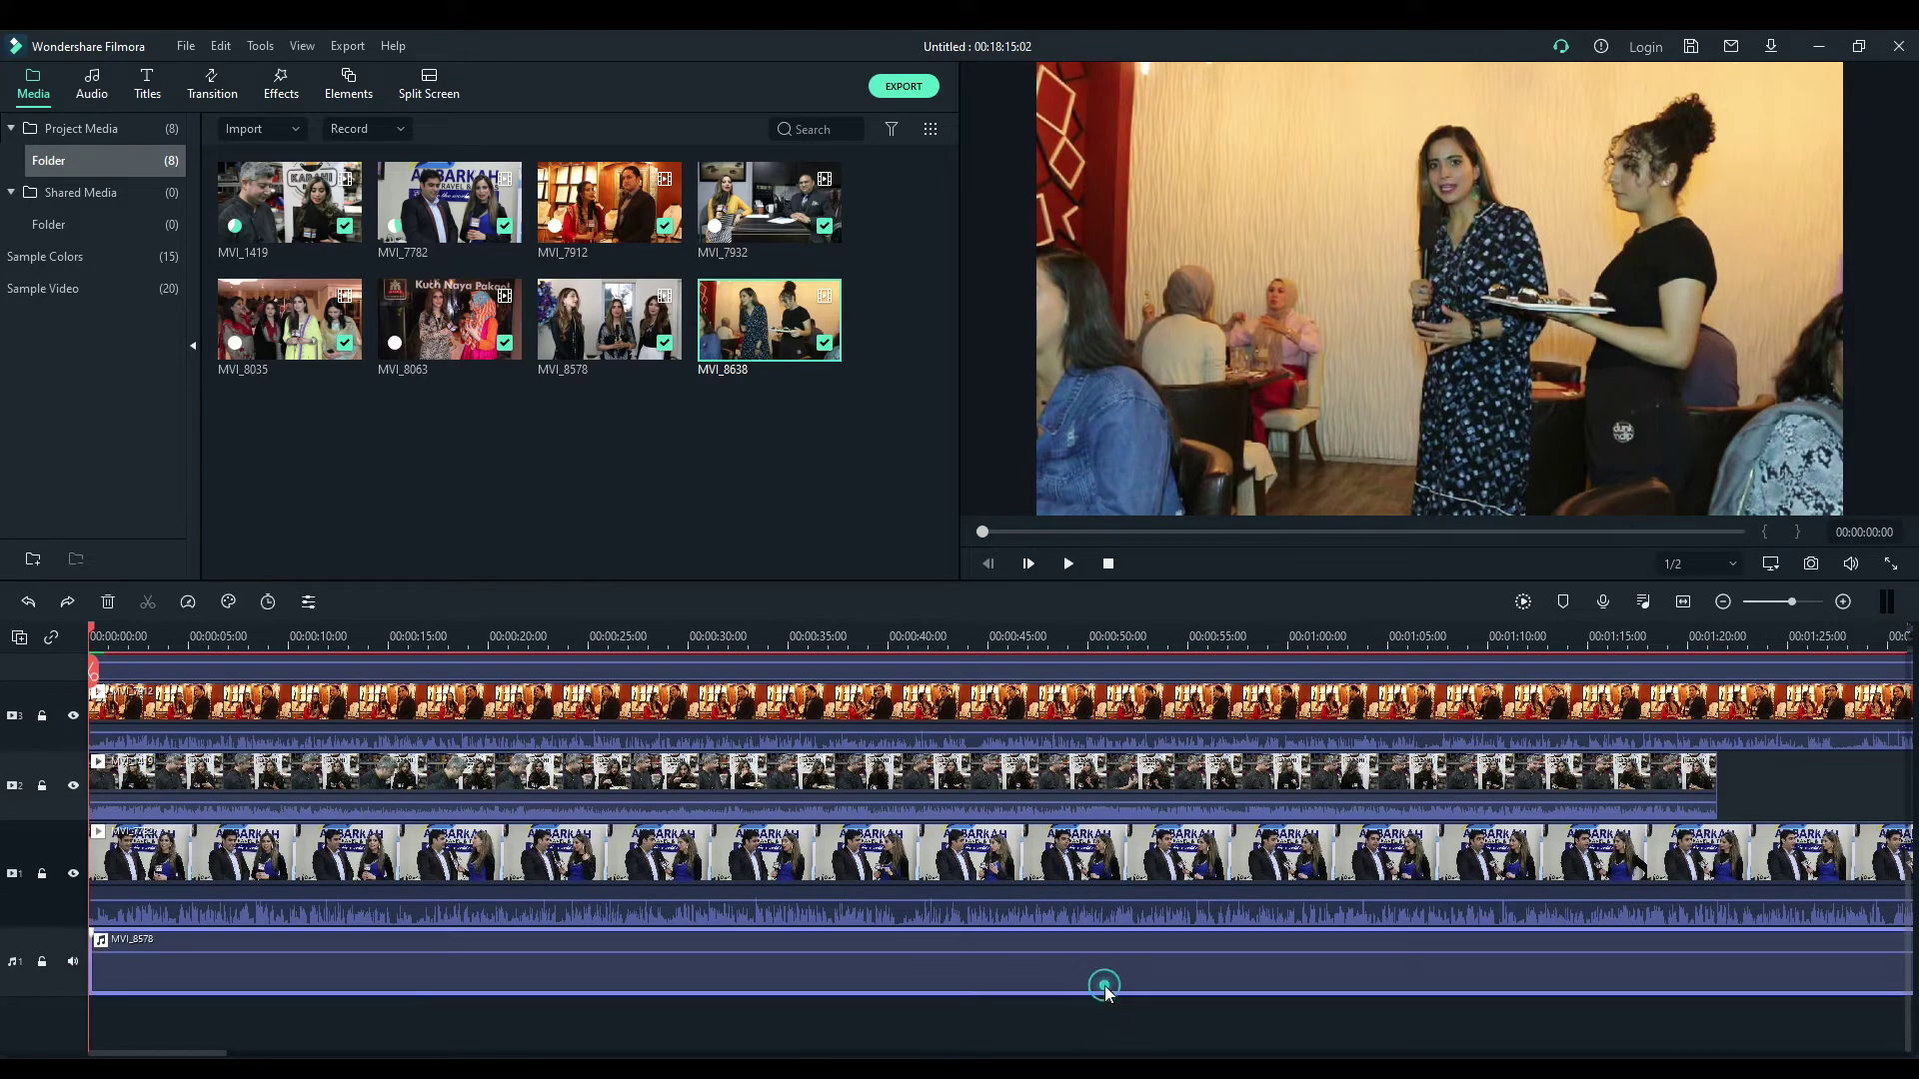
pyautogui.press('Delete')
pyautogui.scroll(6, 1112, 927)
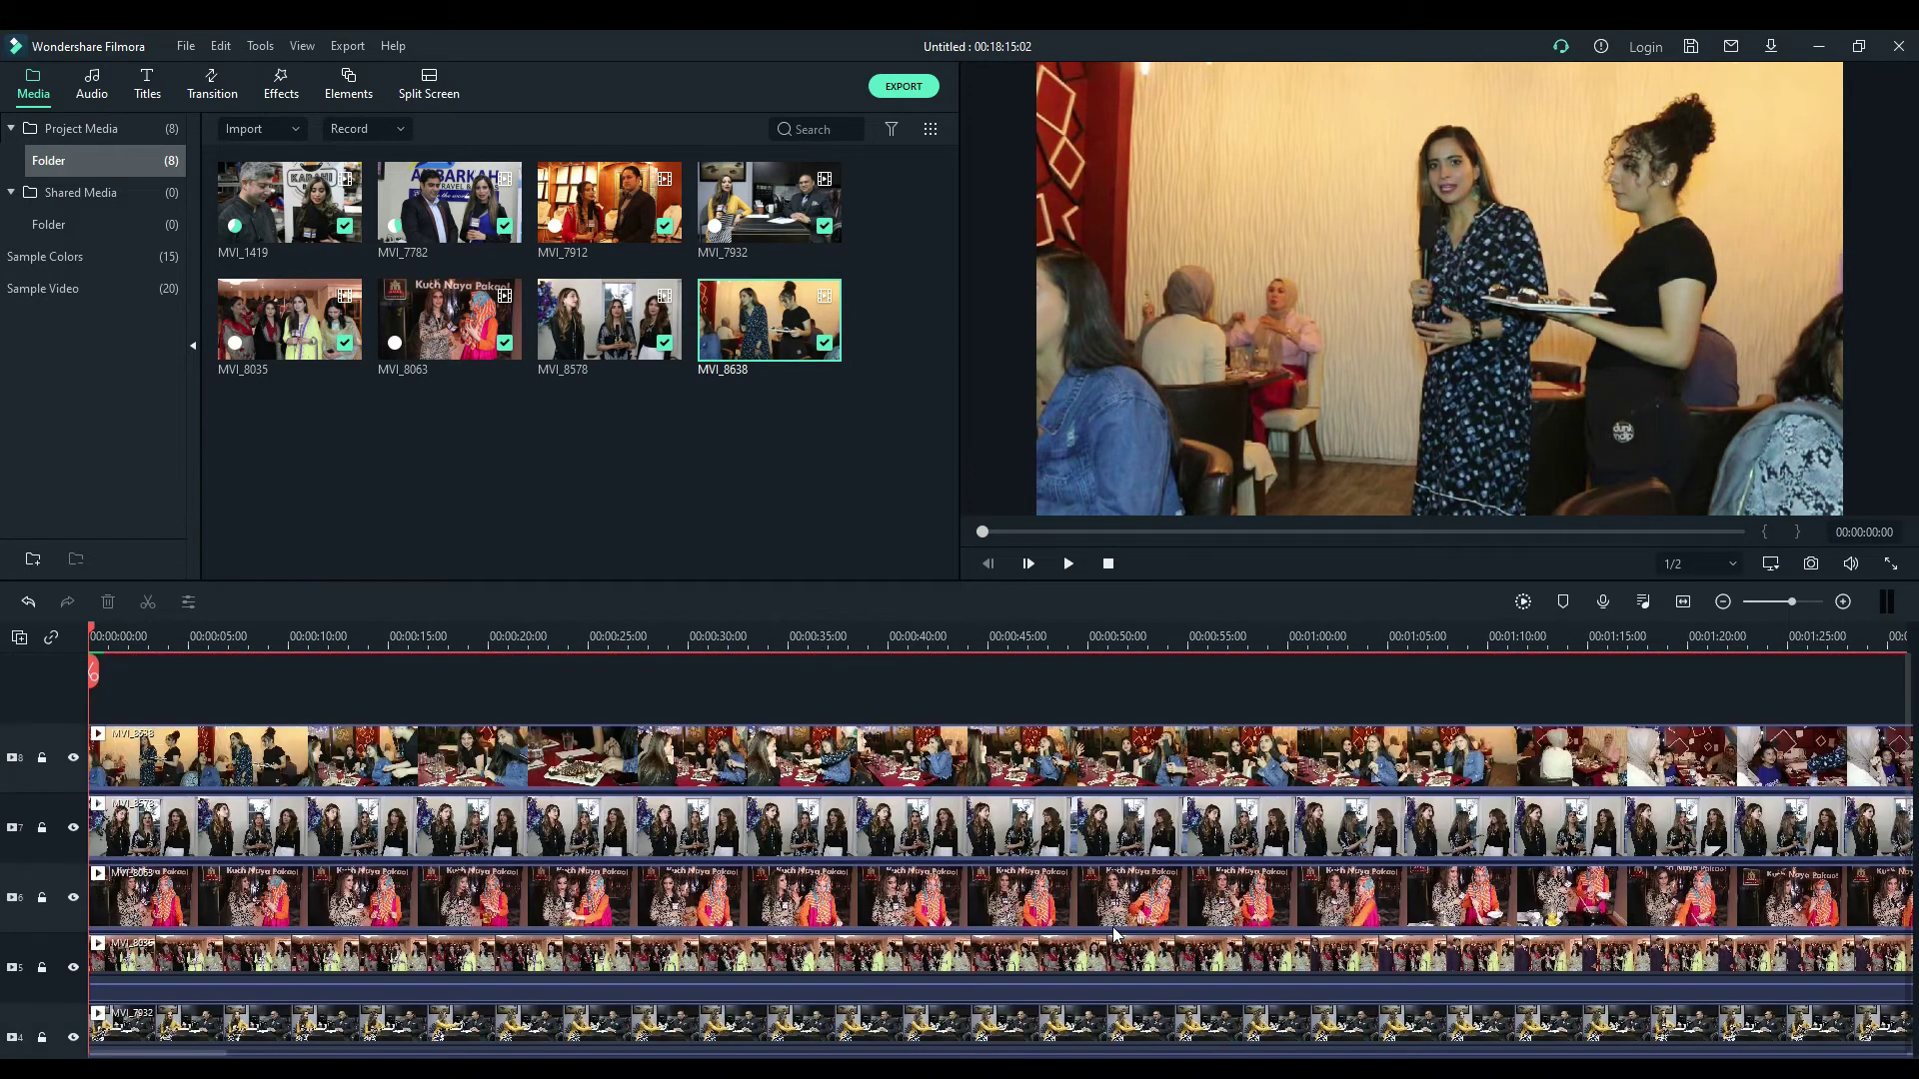
pyautogui.scroll(-1, 1086, 914)
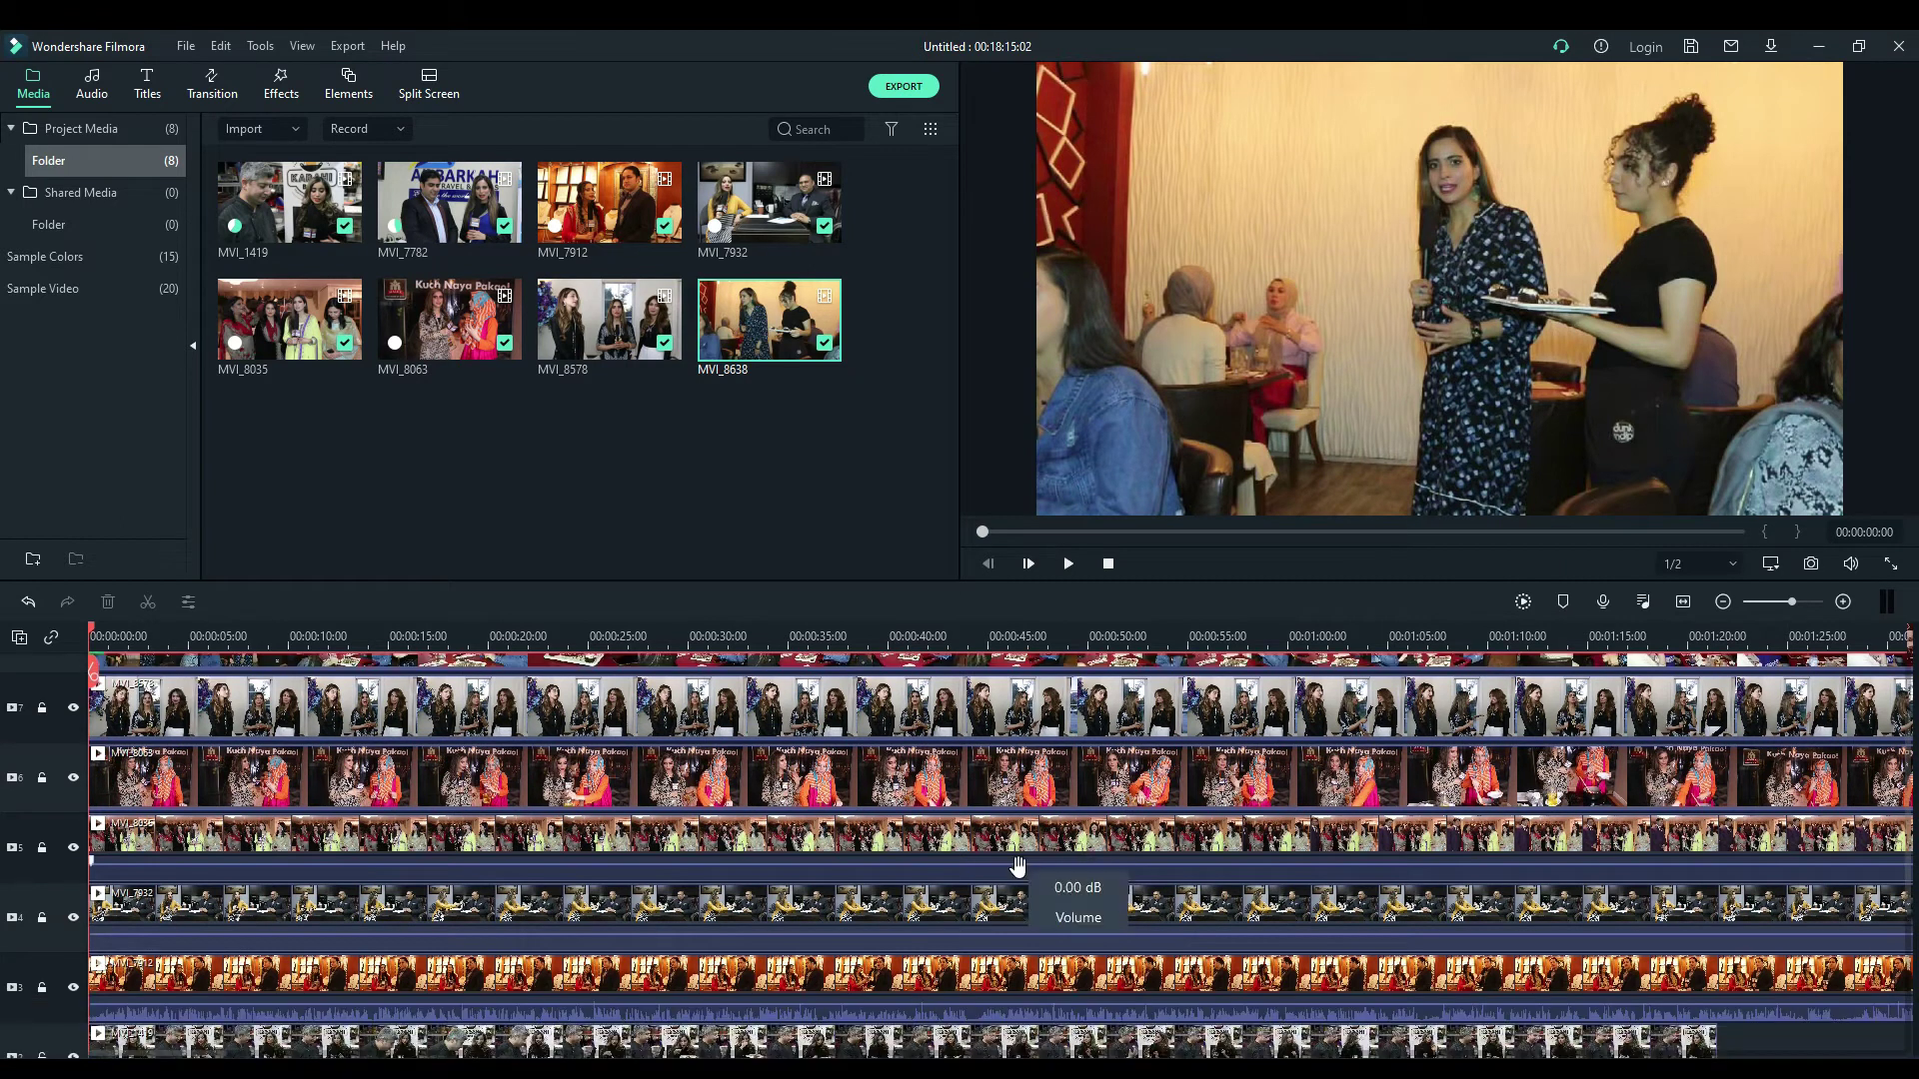
pyautogui.rightClick(1017, 866)
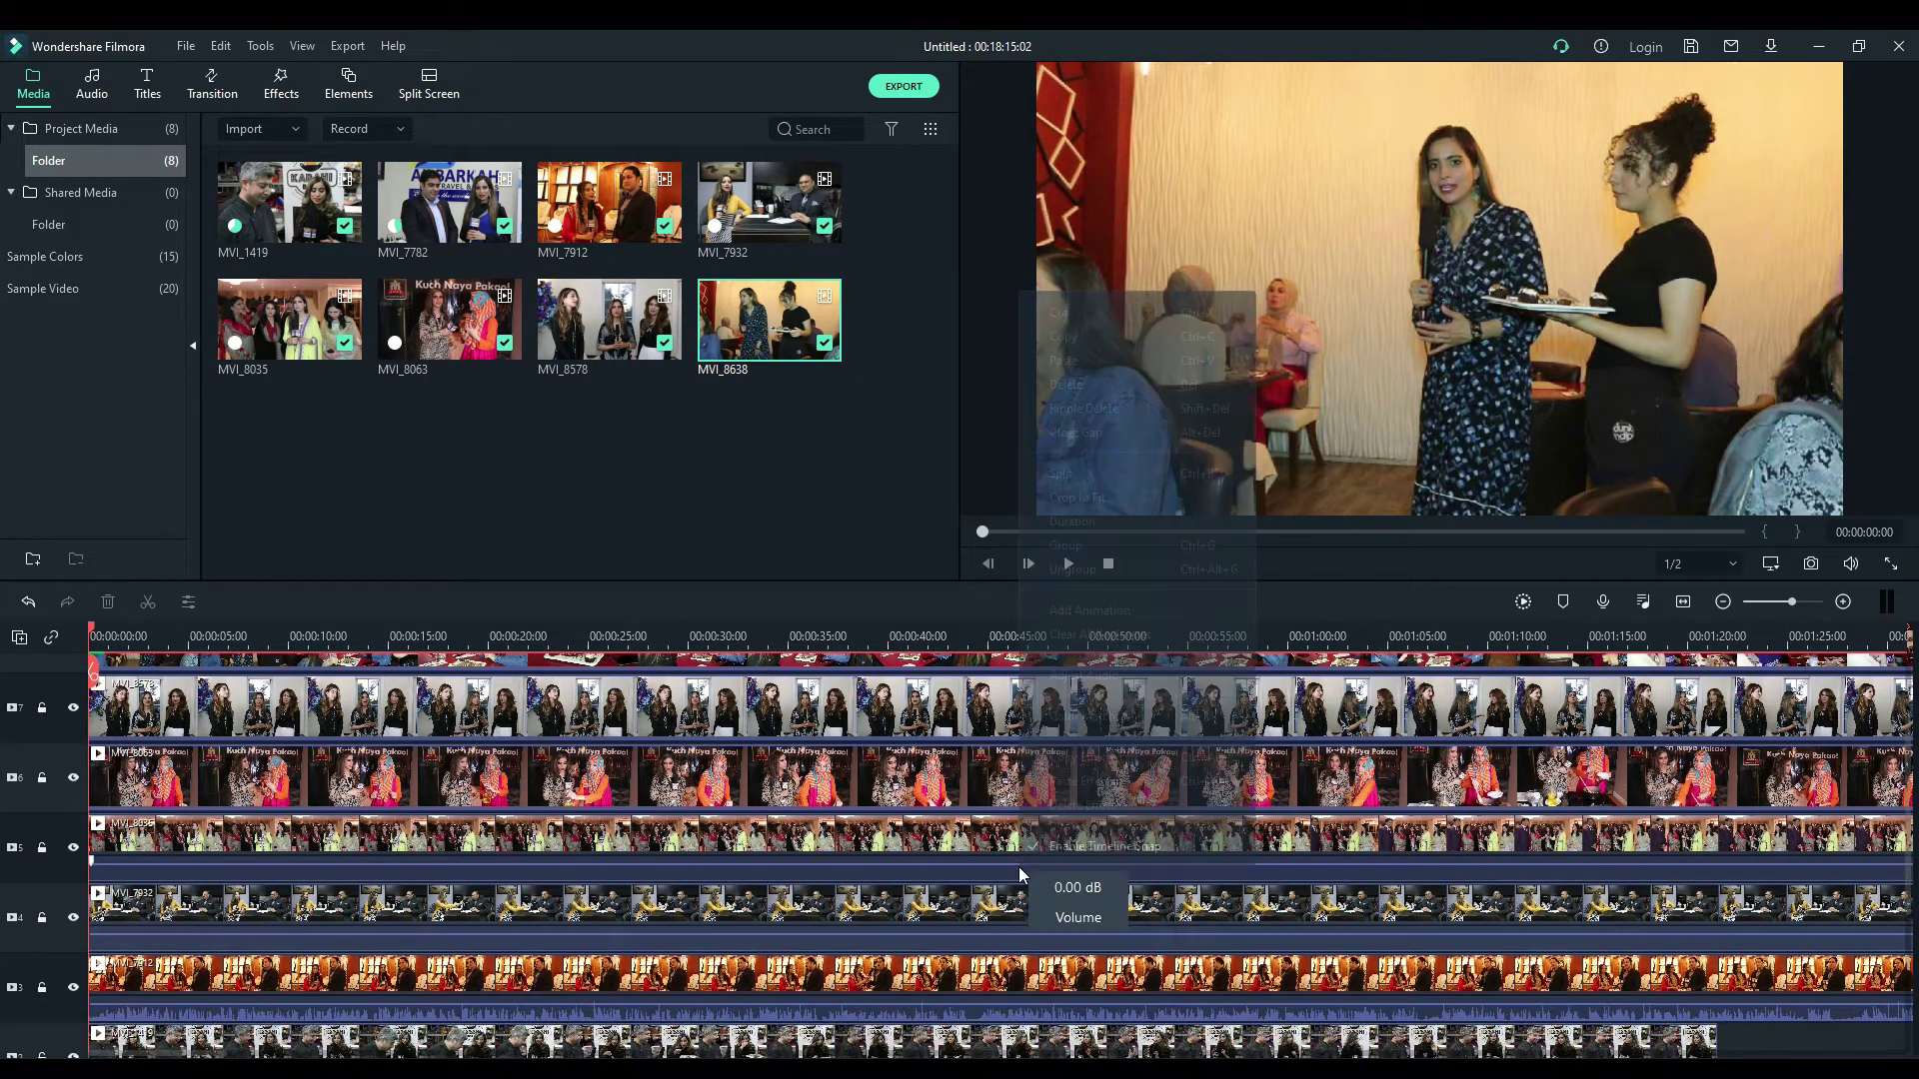
pyautogui.rightClick(968, 859)
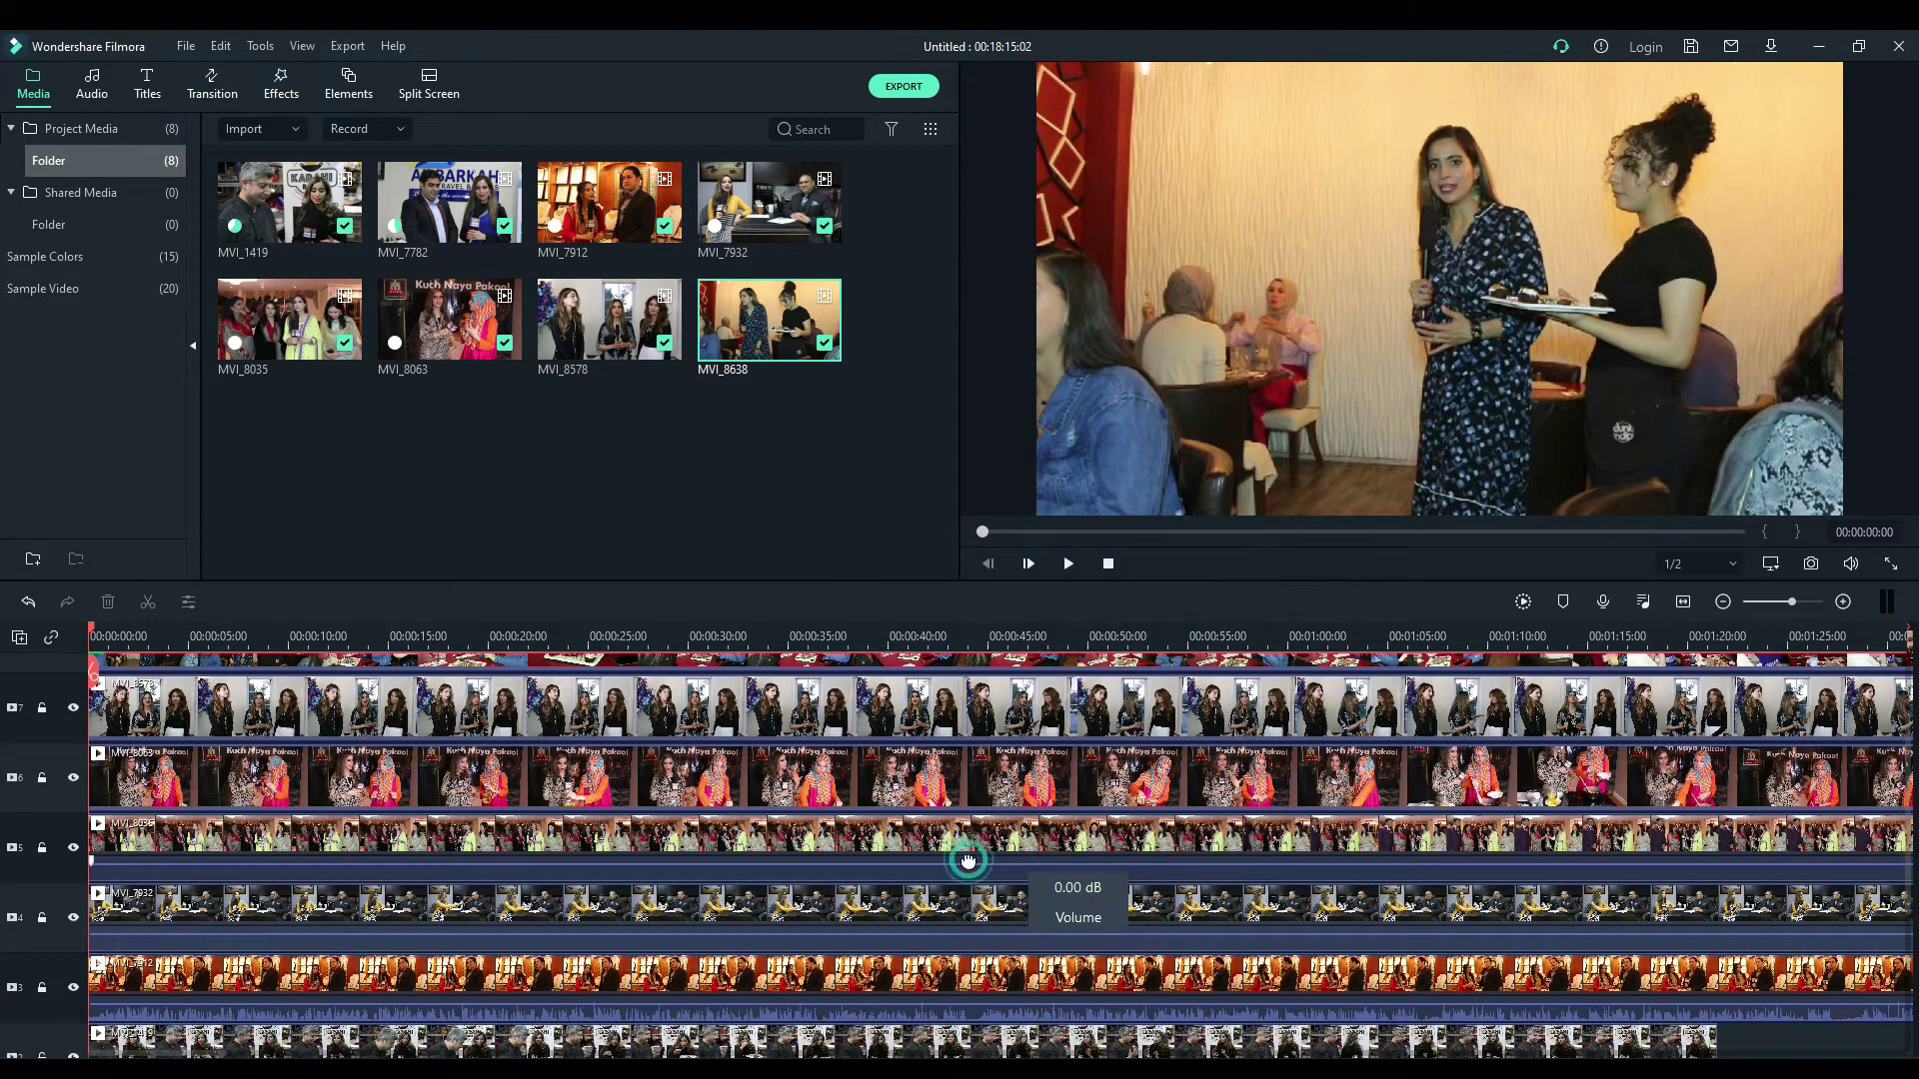
pyautogui.click(950, 913)
pyautogui.rightClick(945, 927)
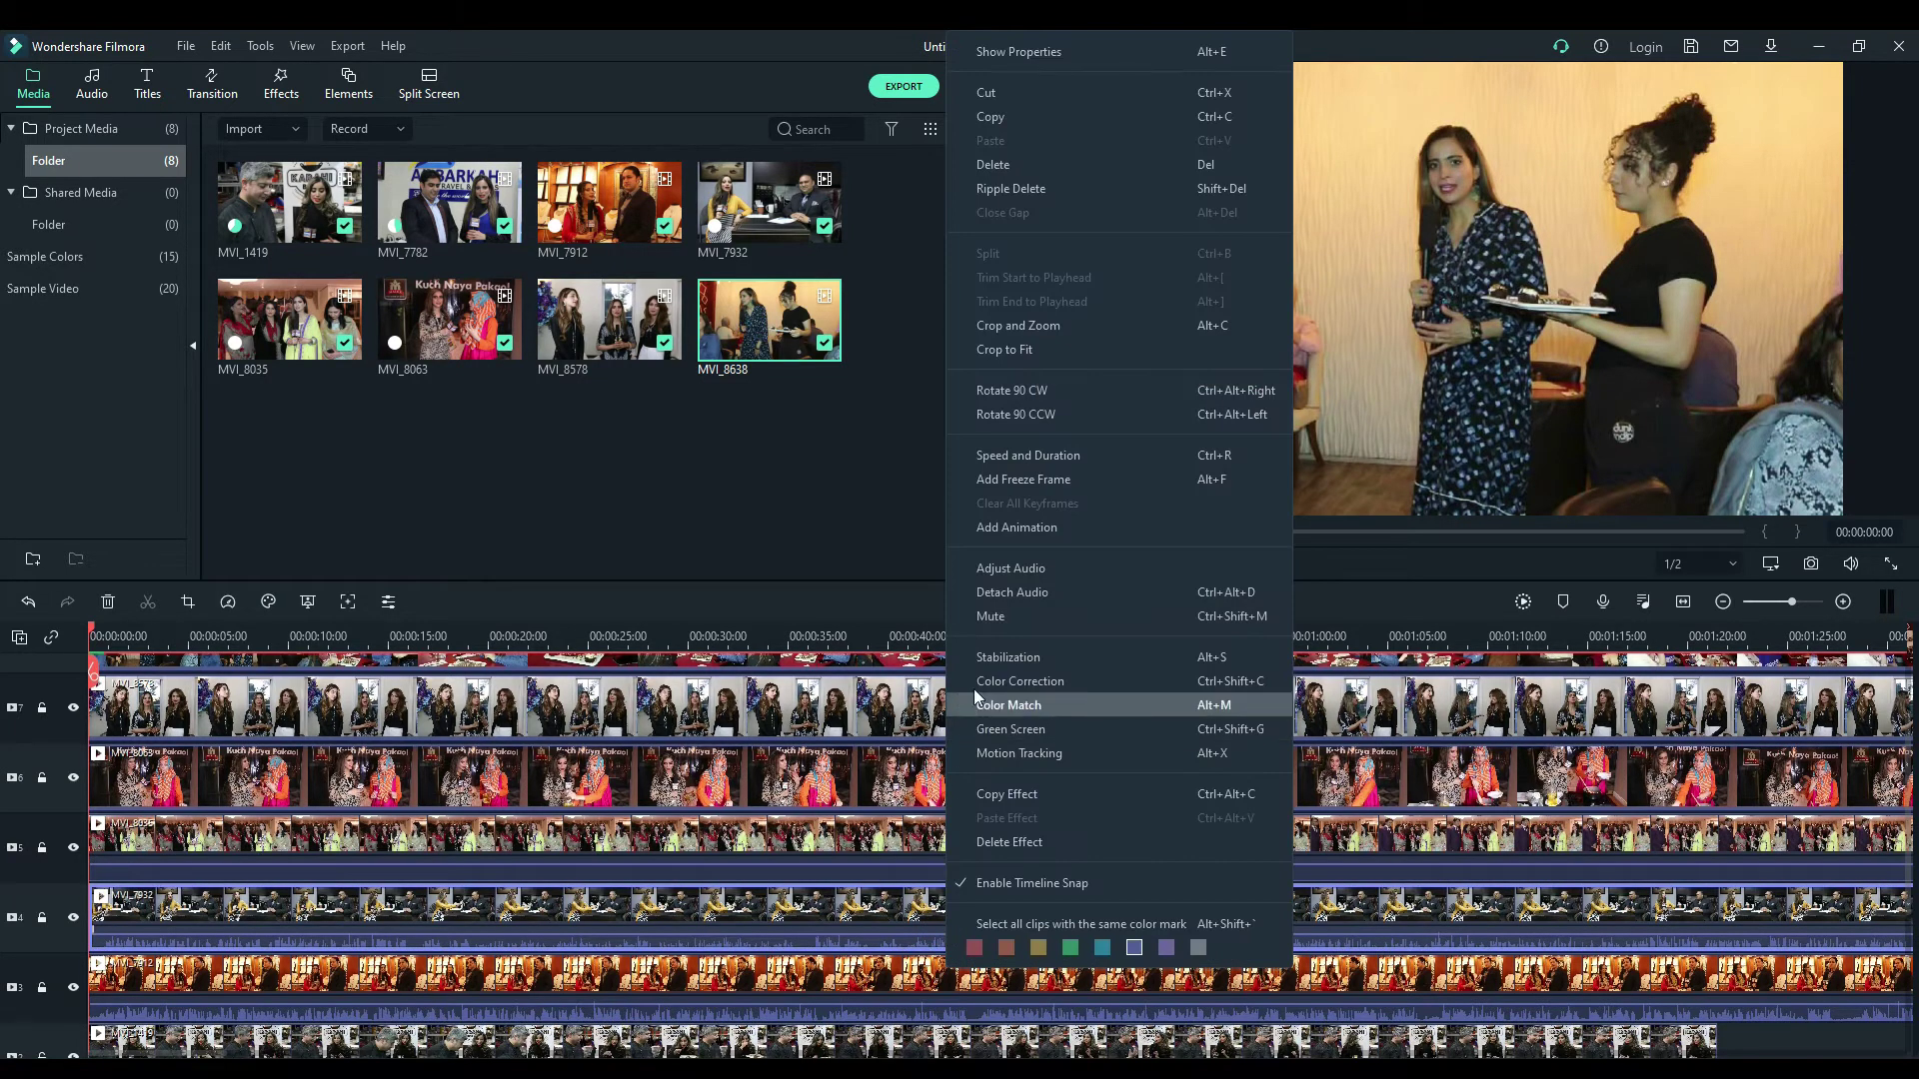
pyautogui.click(981, 592)
pyautogui.scroll(-3, 1174, 1040)
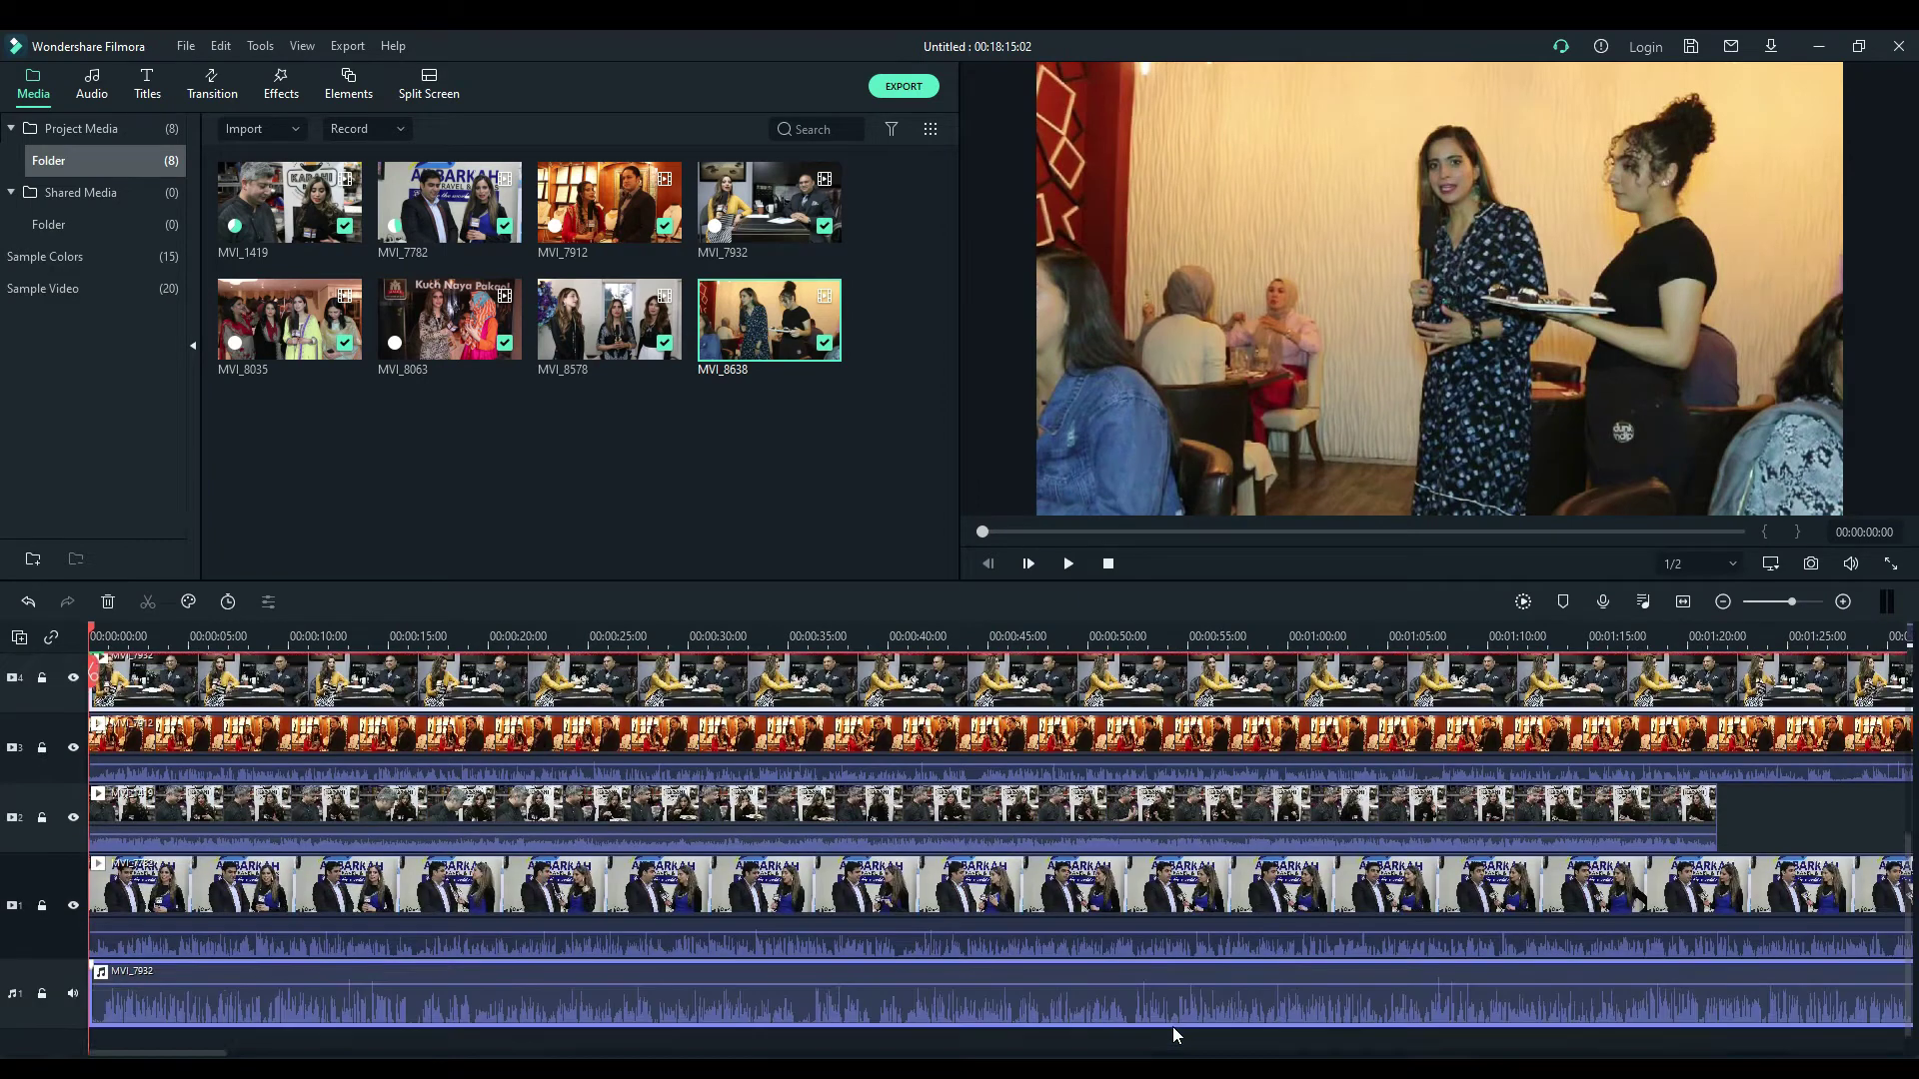
pyautogui.click(1161, 986)
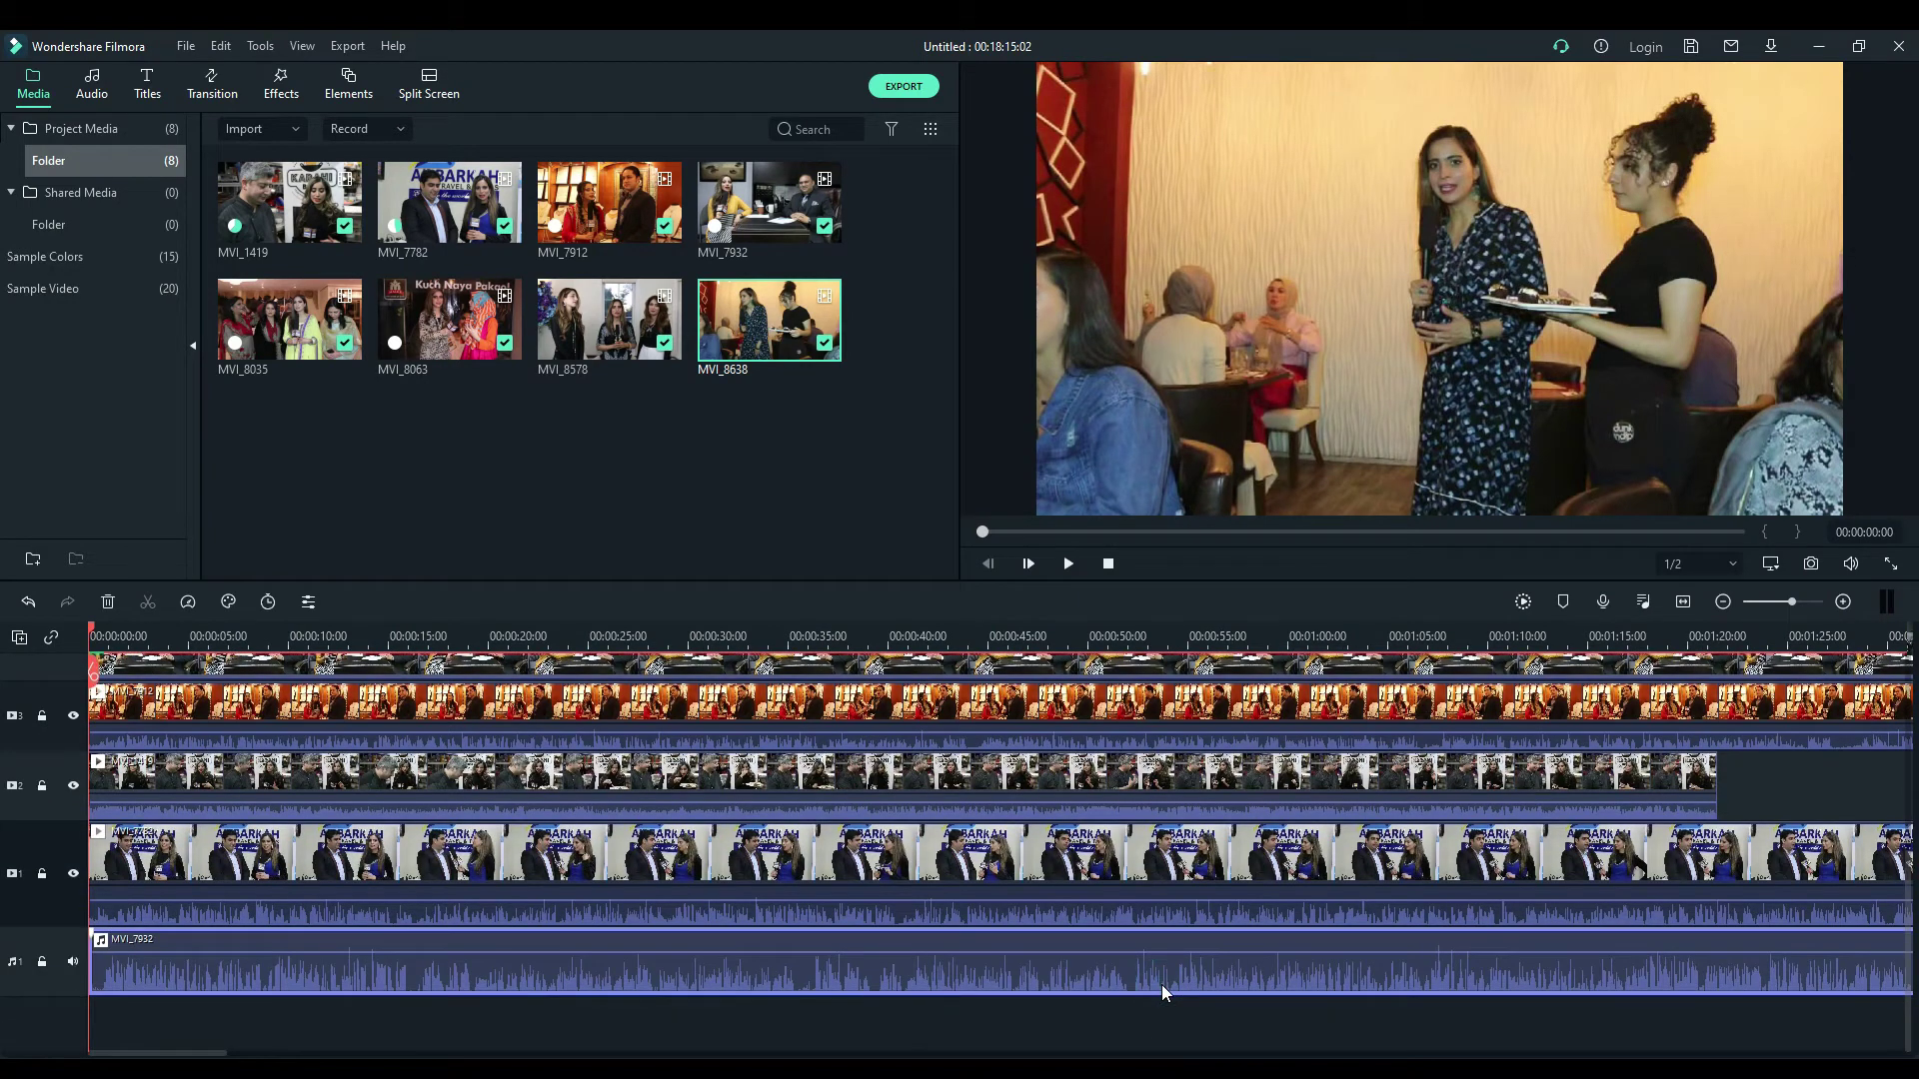
pyautogui.press('Delete')
pyautogui.scroll(3, 1161, 985)
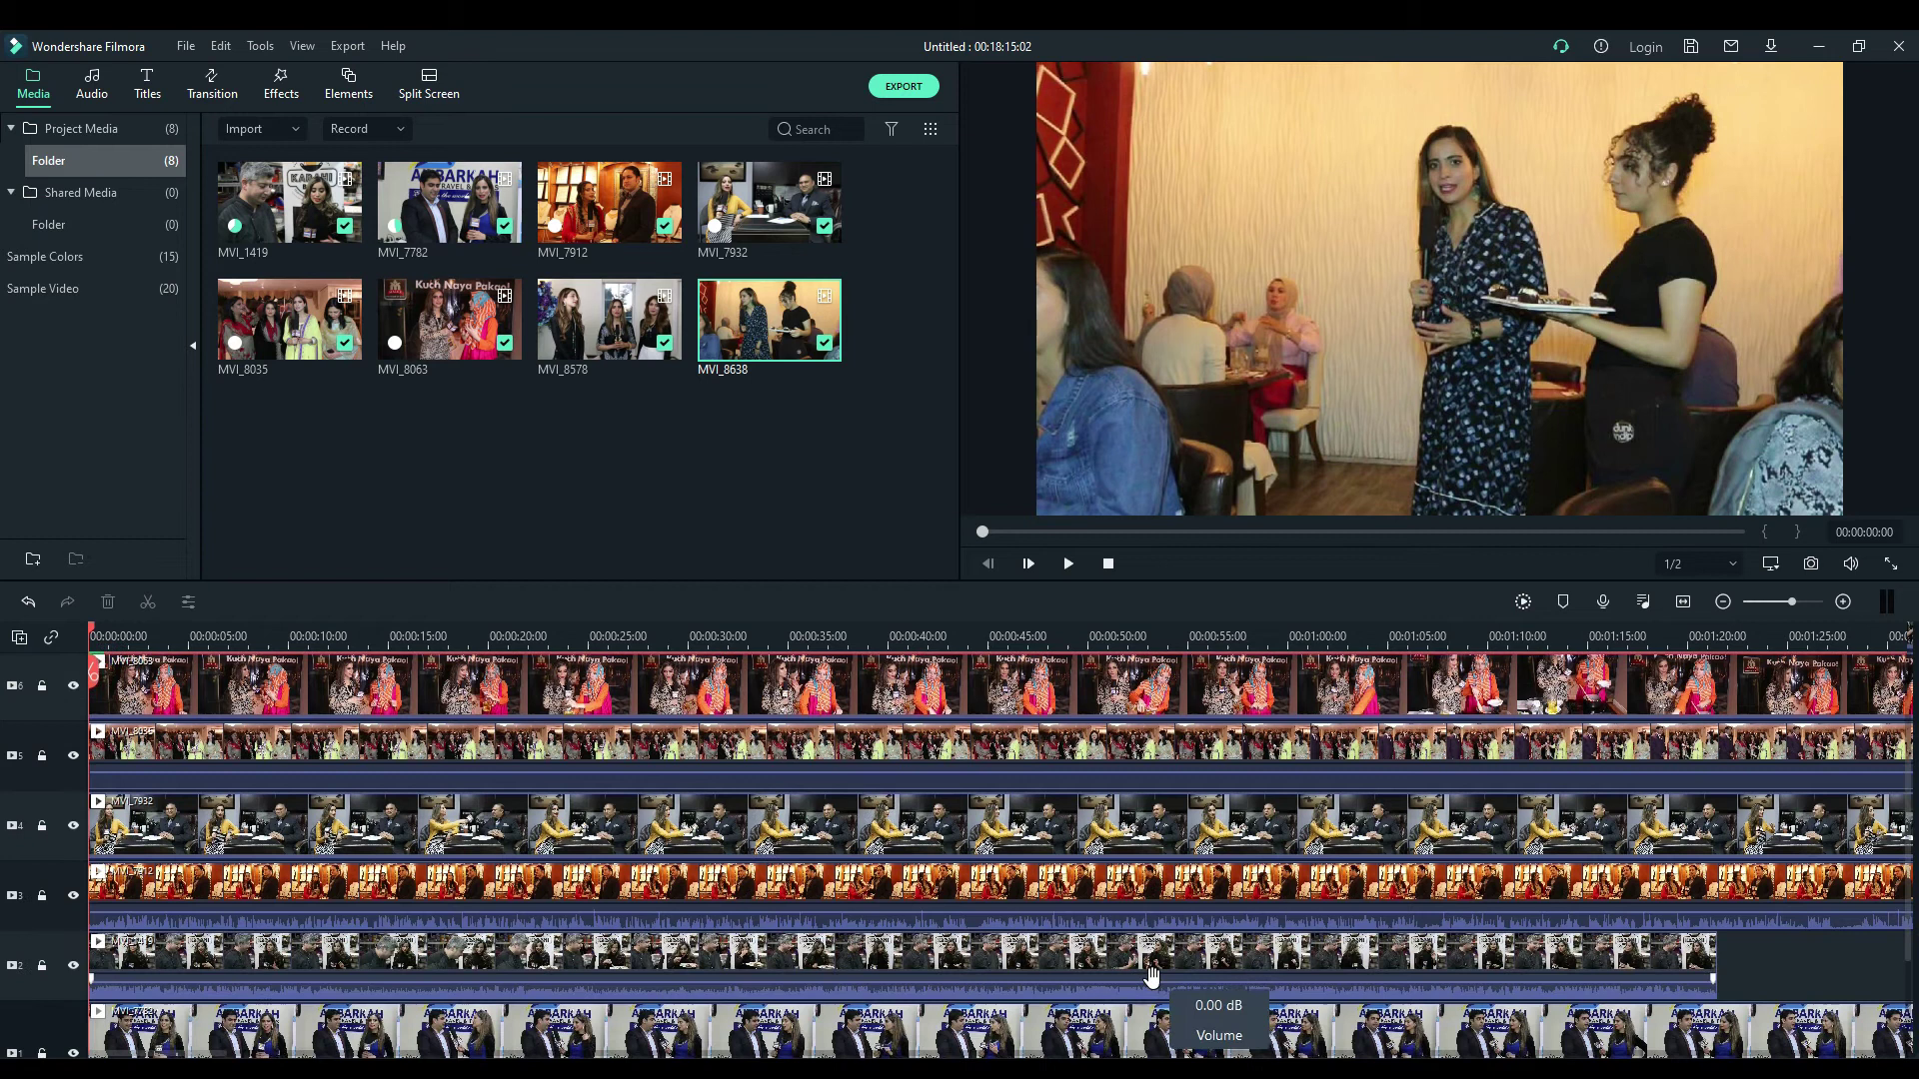
pyautogui.scroll(-1, 1160, 984)
# Step: Detach and delete the audio of MVI_7912 and MVI_1419
pyautogui.click(1024, 830)
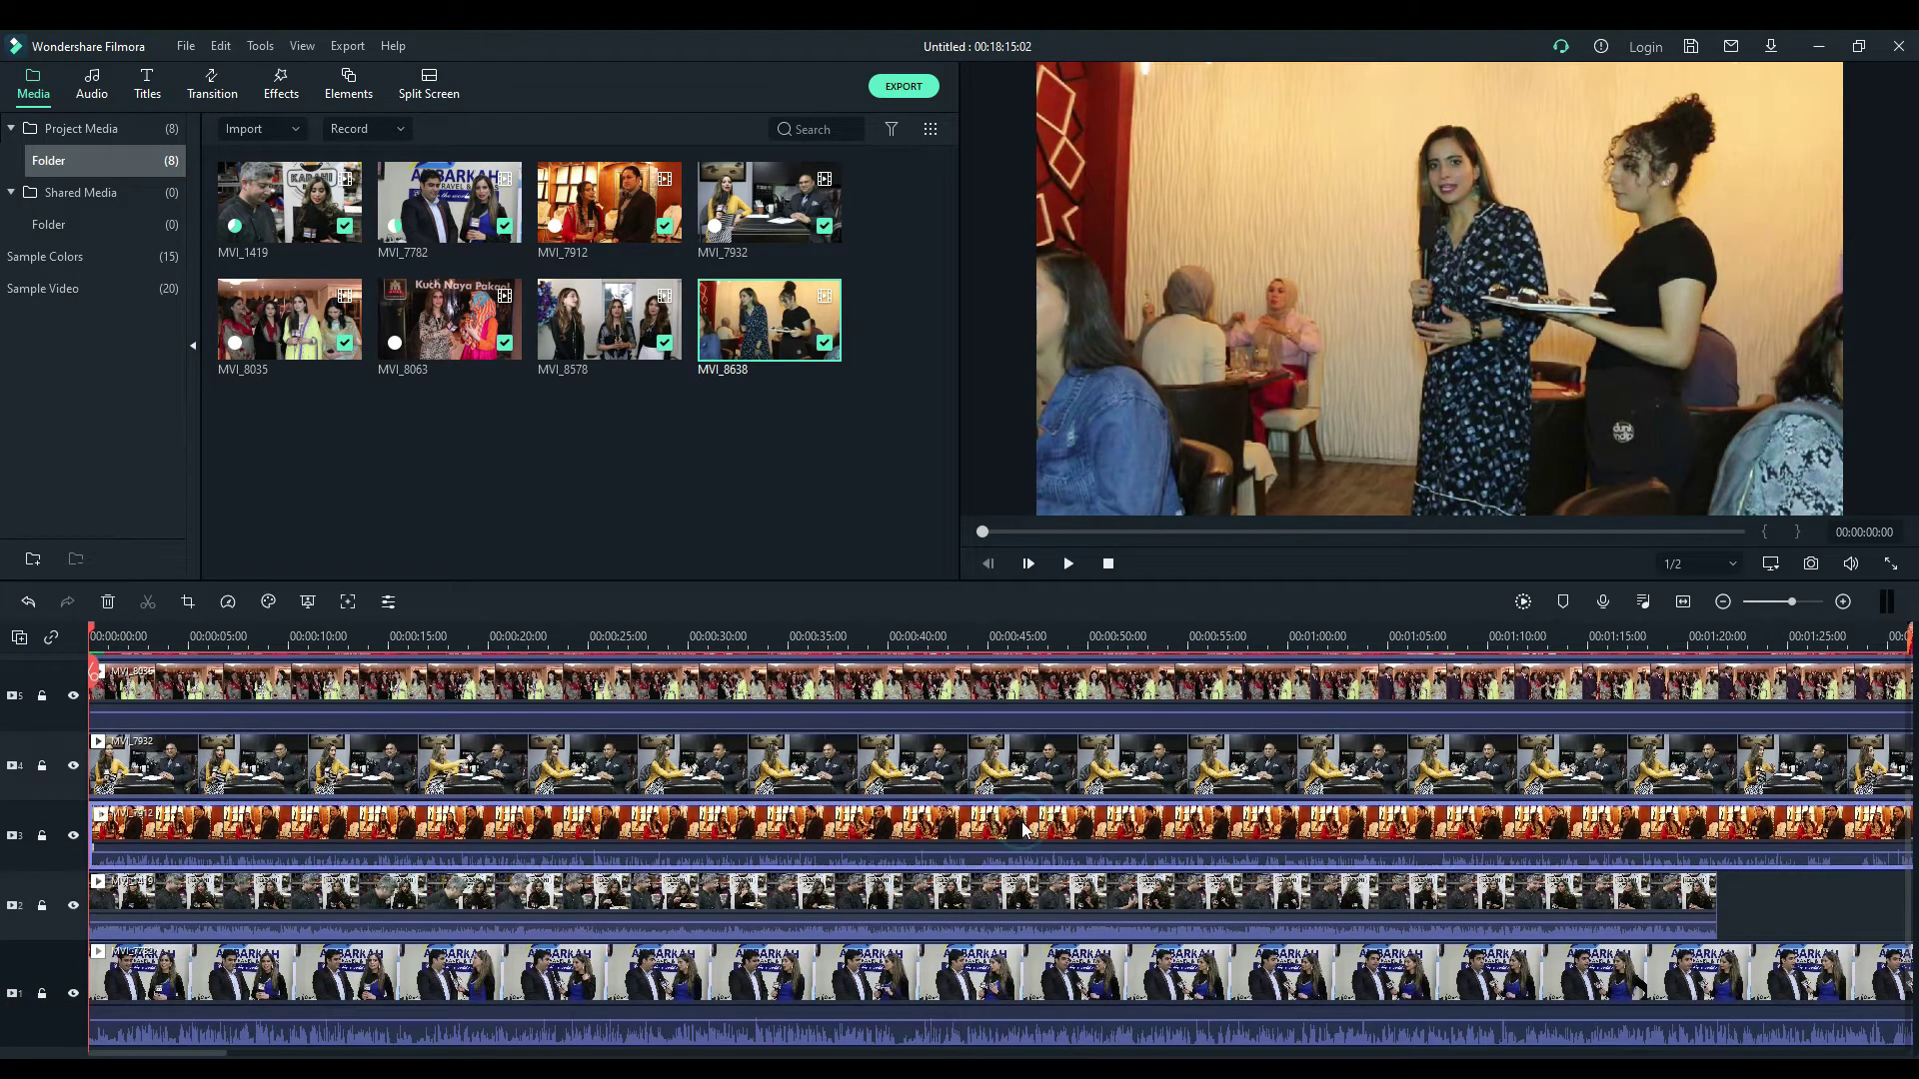
pyautogui.rightClick(1022, 821)
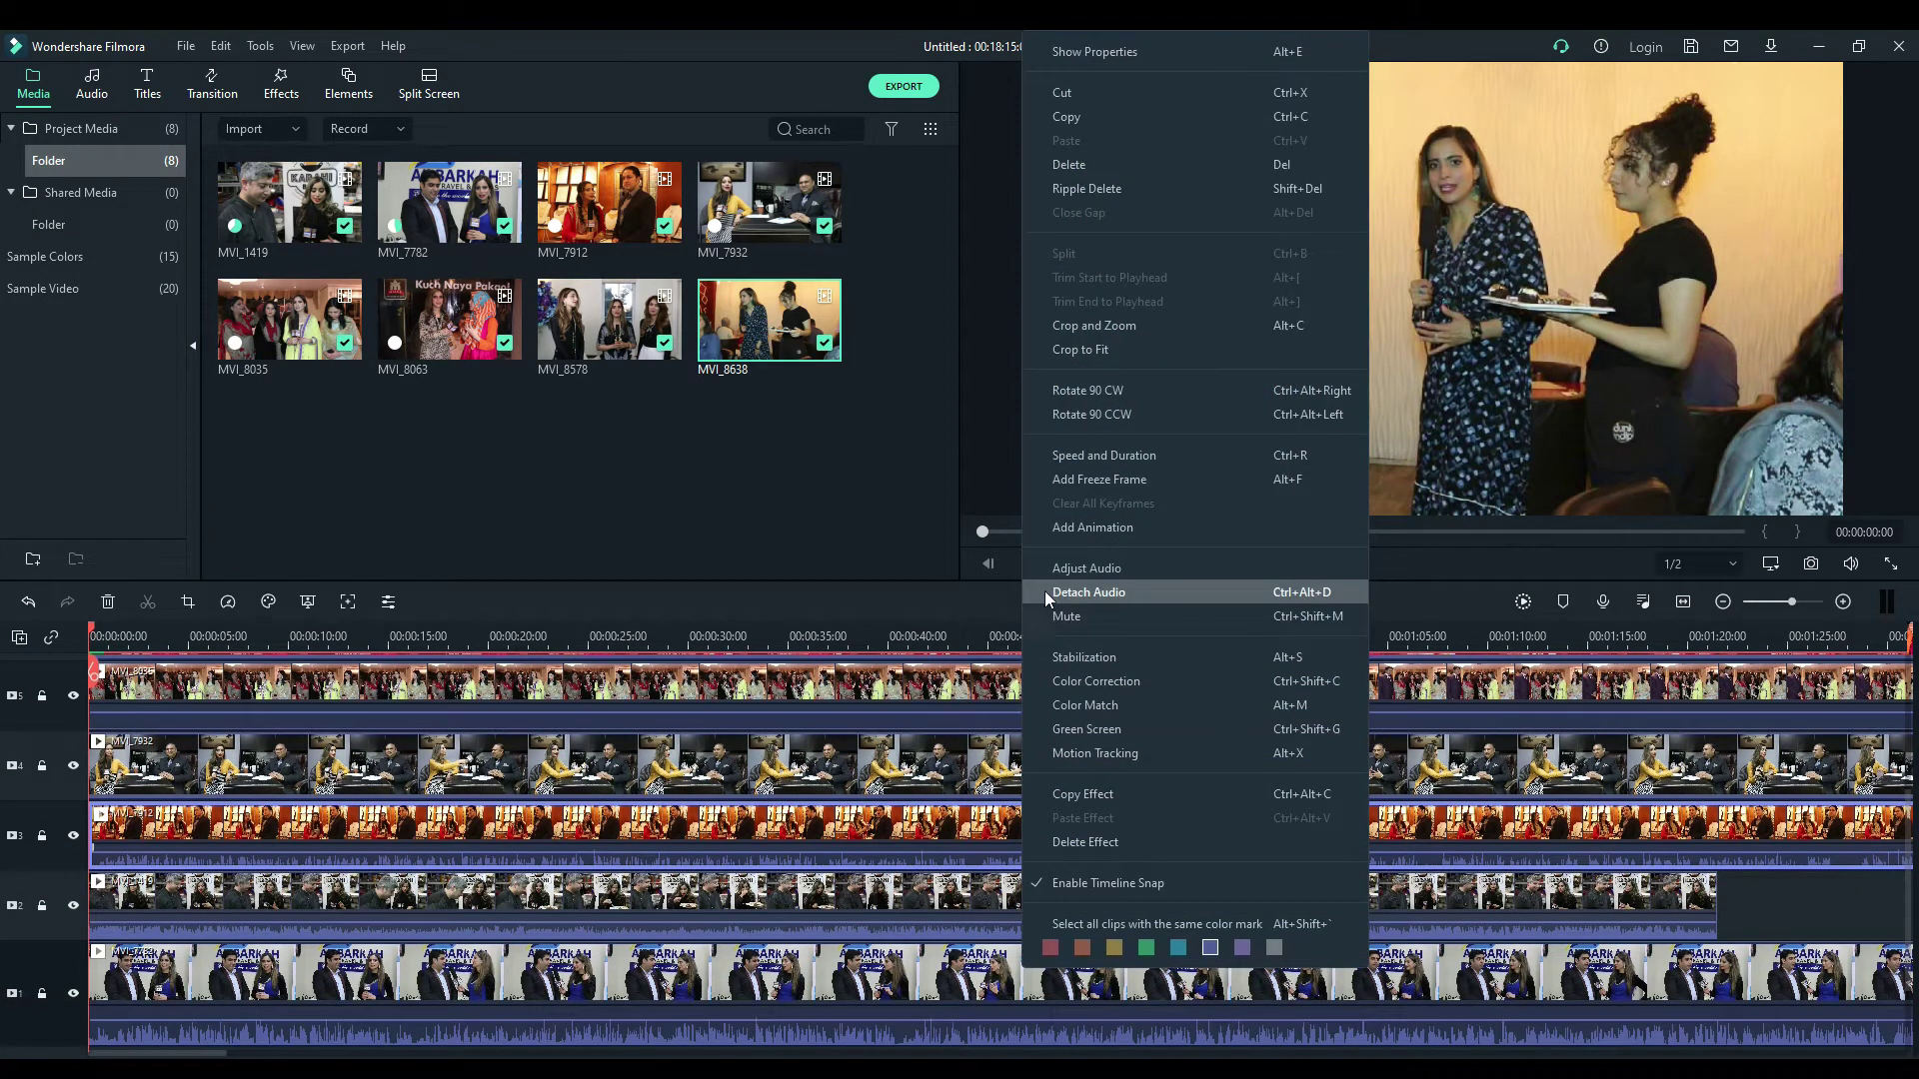
pyautogui.click(1087, 591)
pyautogui.scroll(-2, 1142, 790)
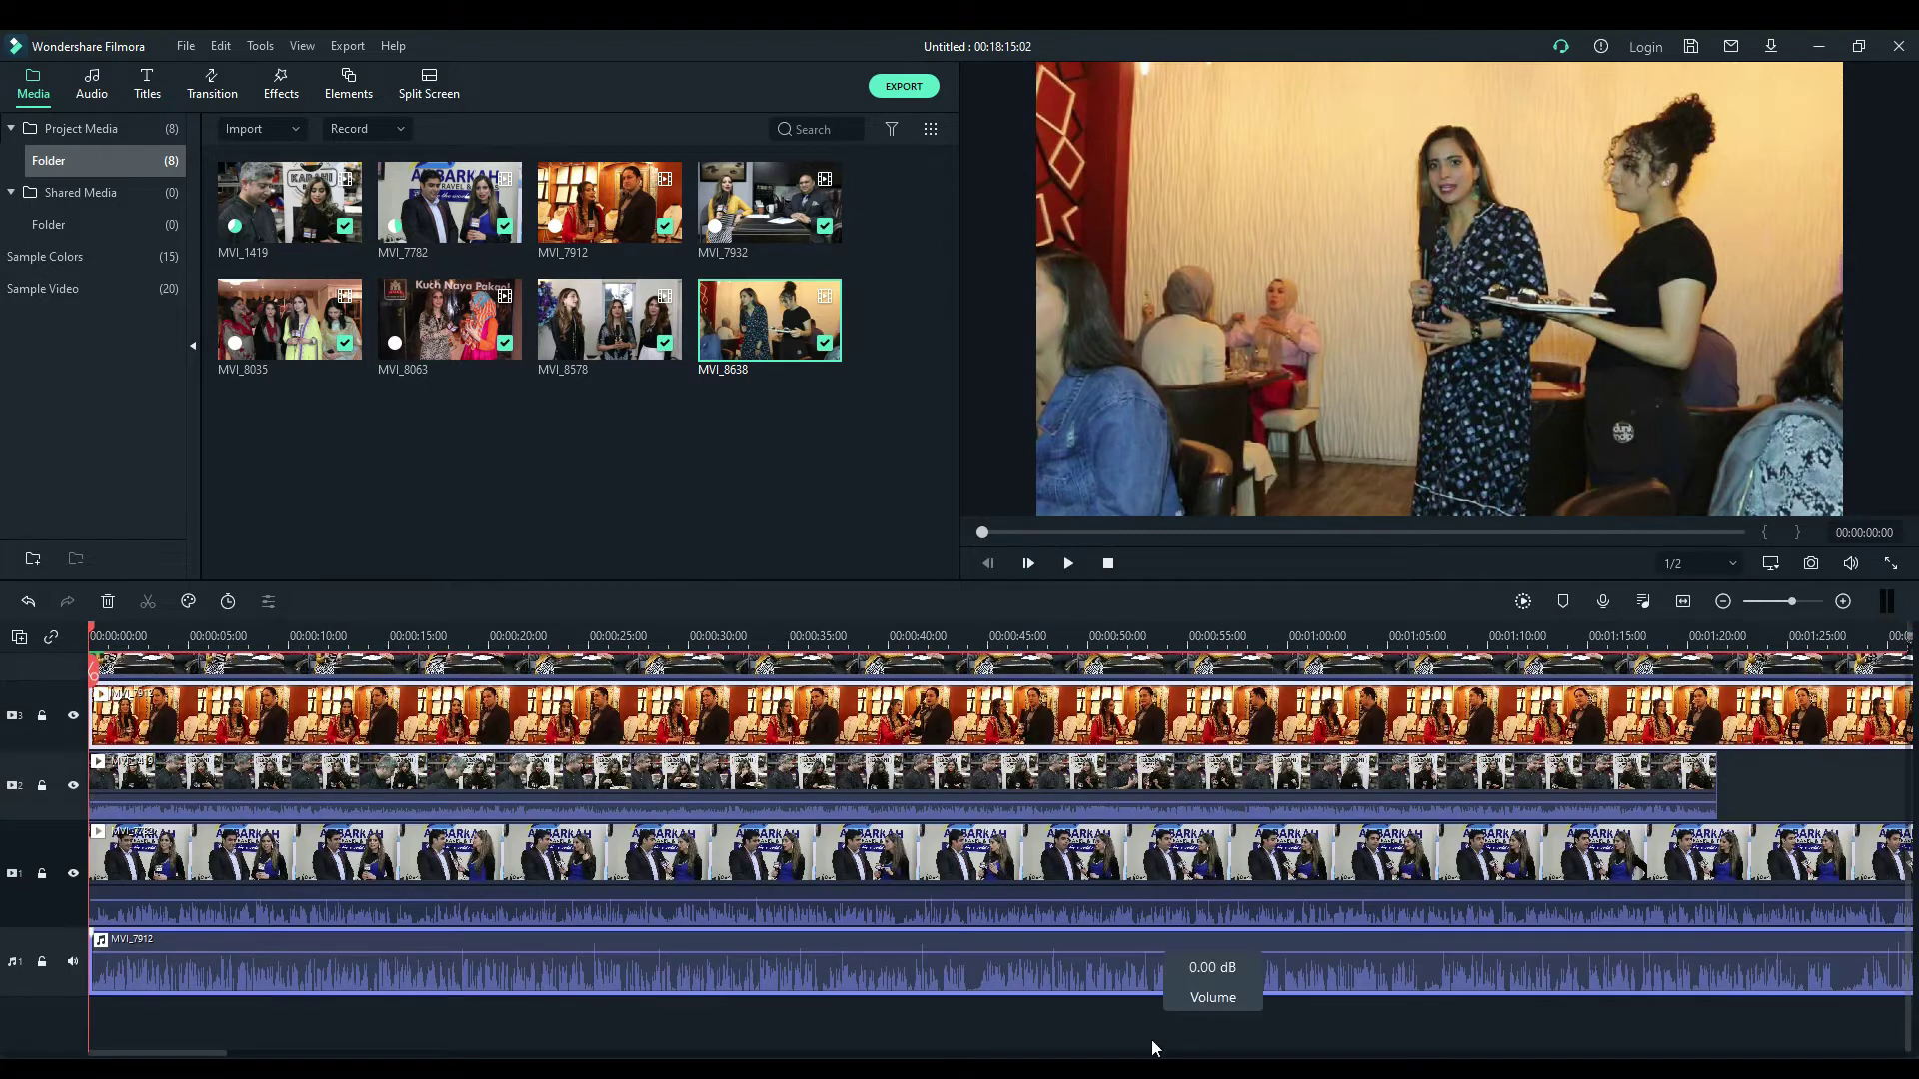
pyautogui.click(1149, 973)
pyautogui.press('Delete')
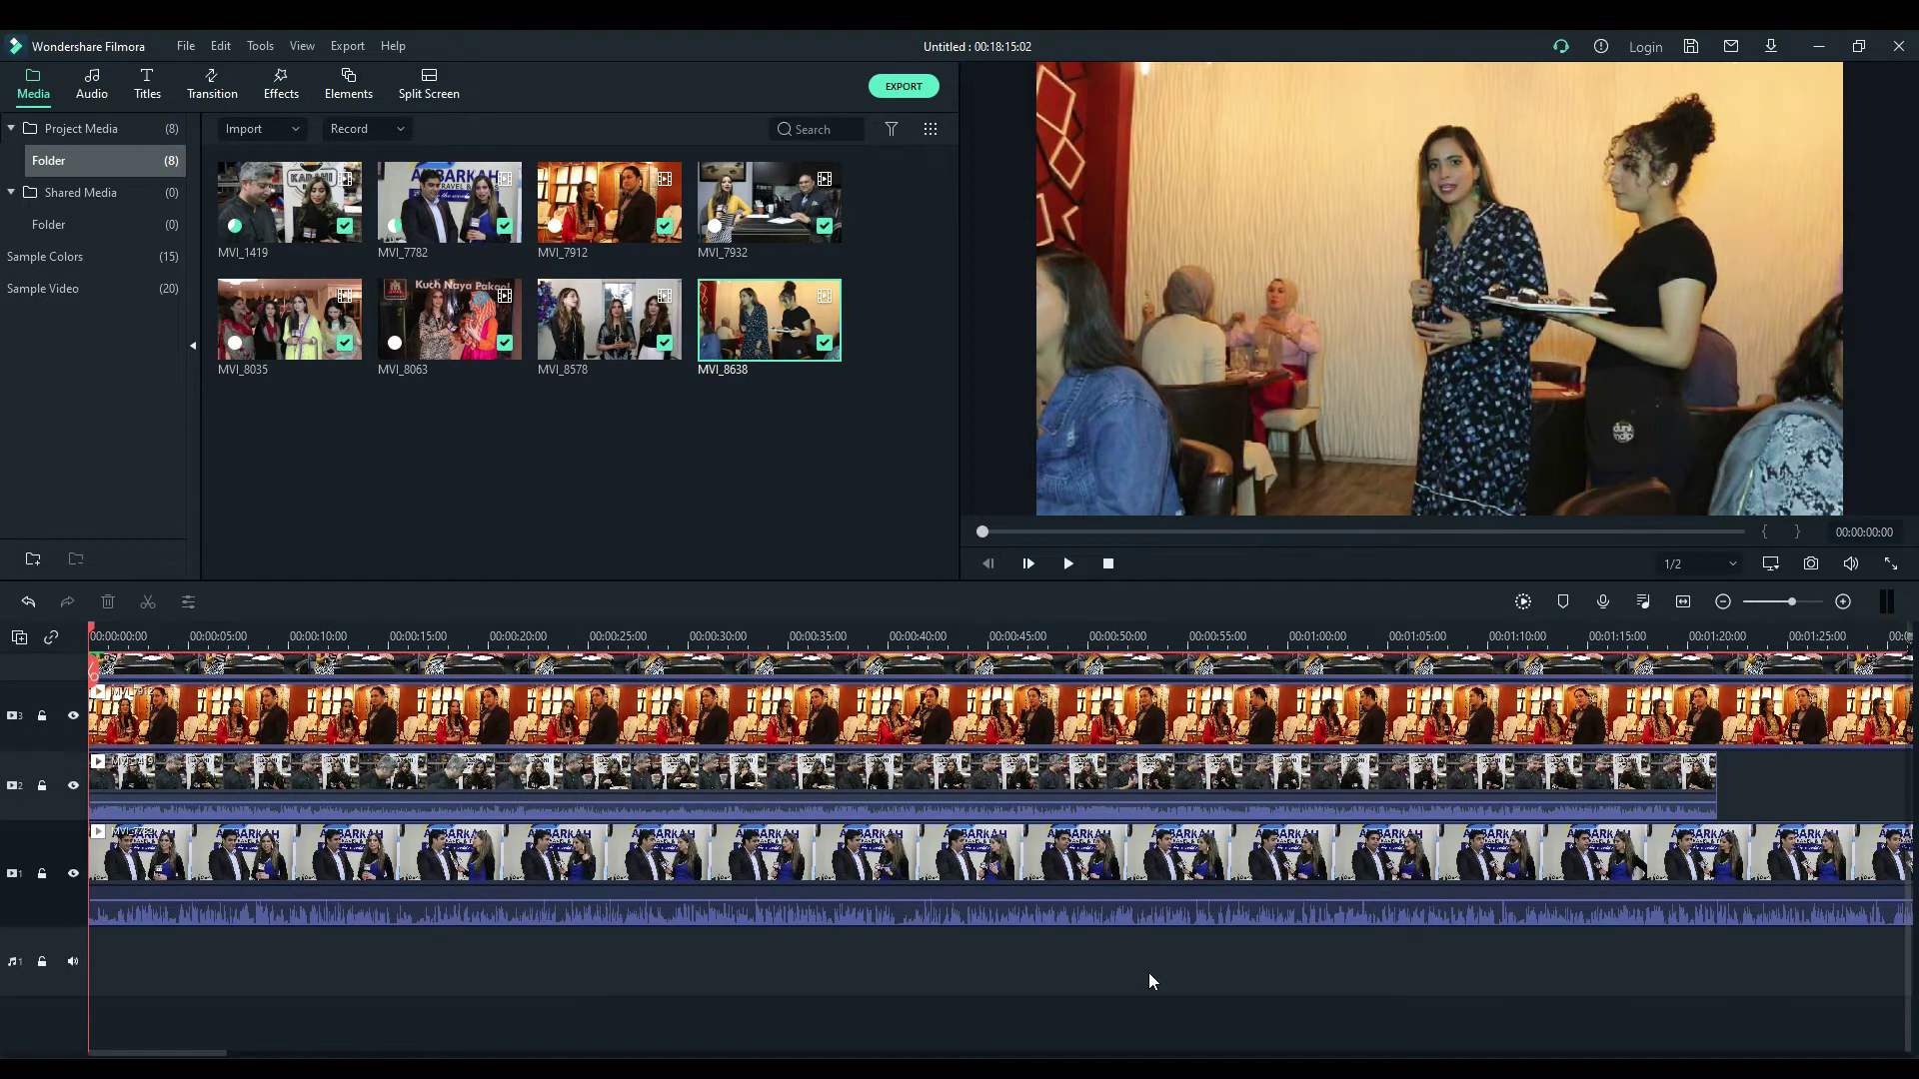
pyautogui.click(1071, 897)
pyautogui.rightClick(1071, 897)
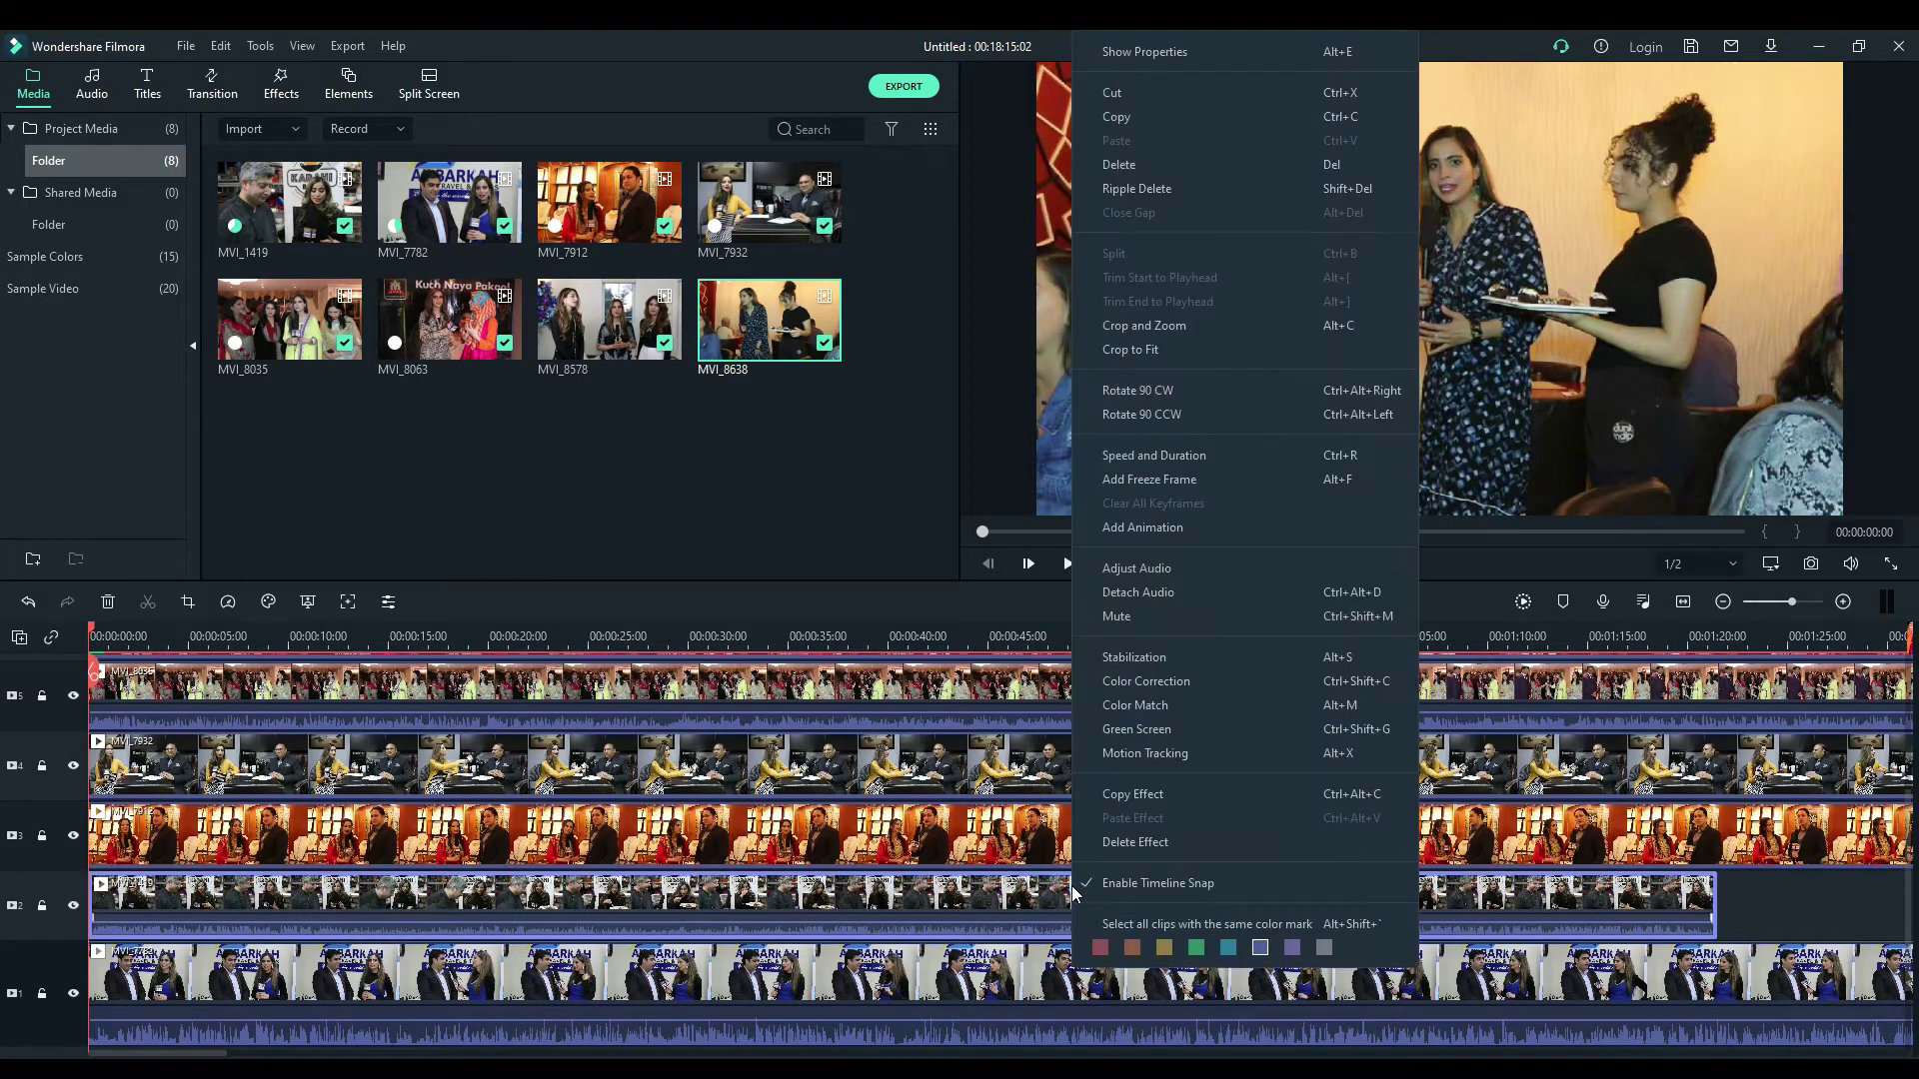
pyautogui.click(1099, 596)
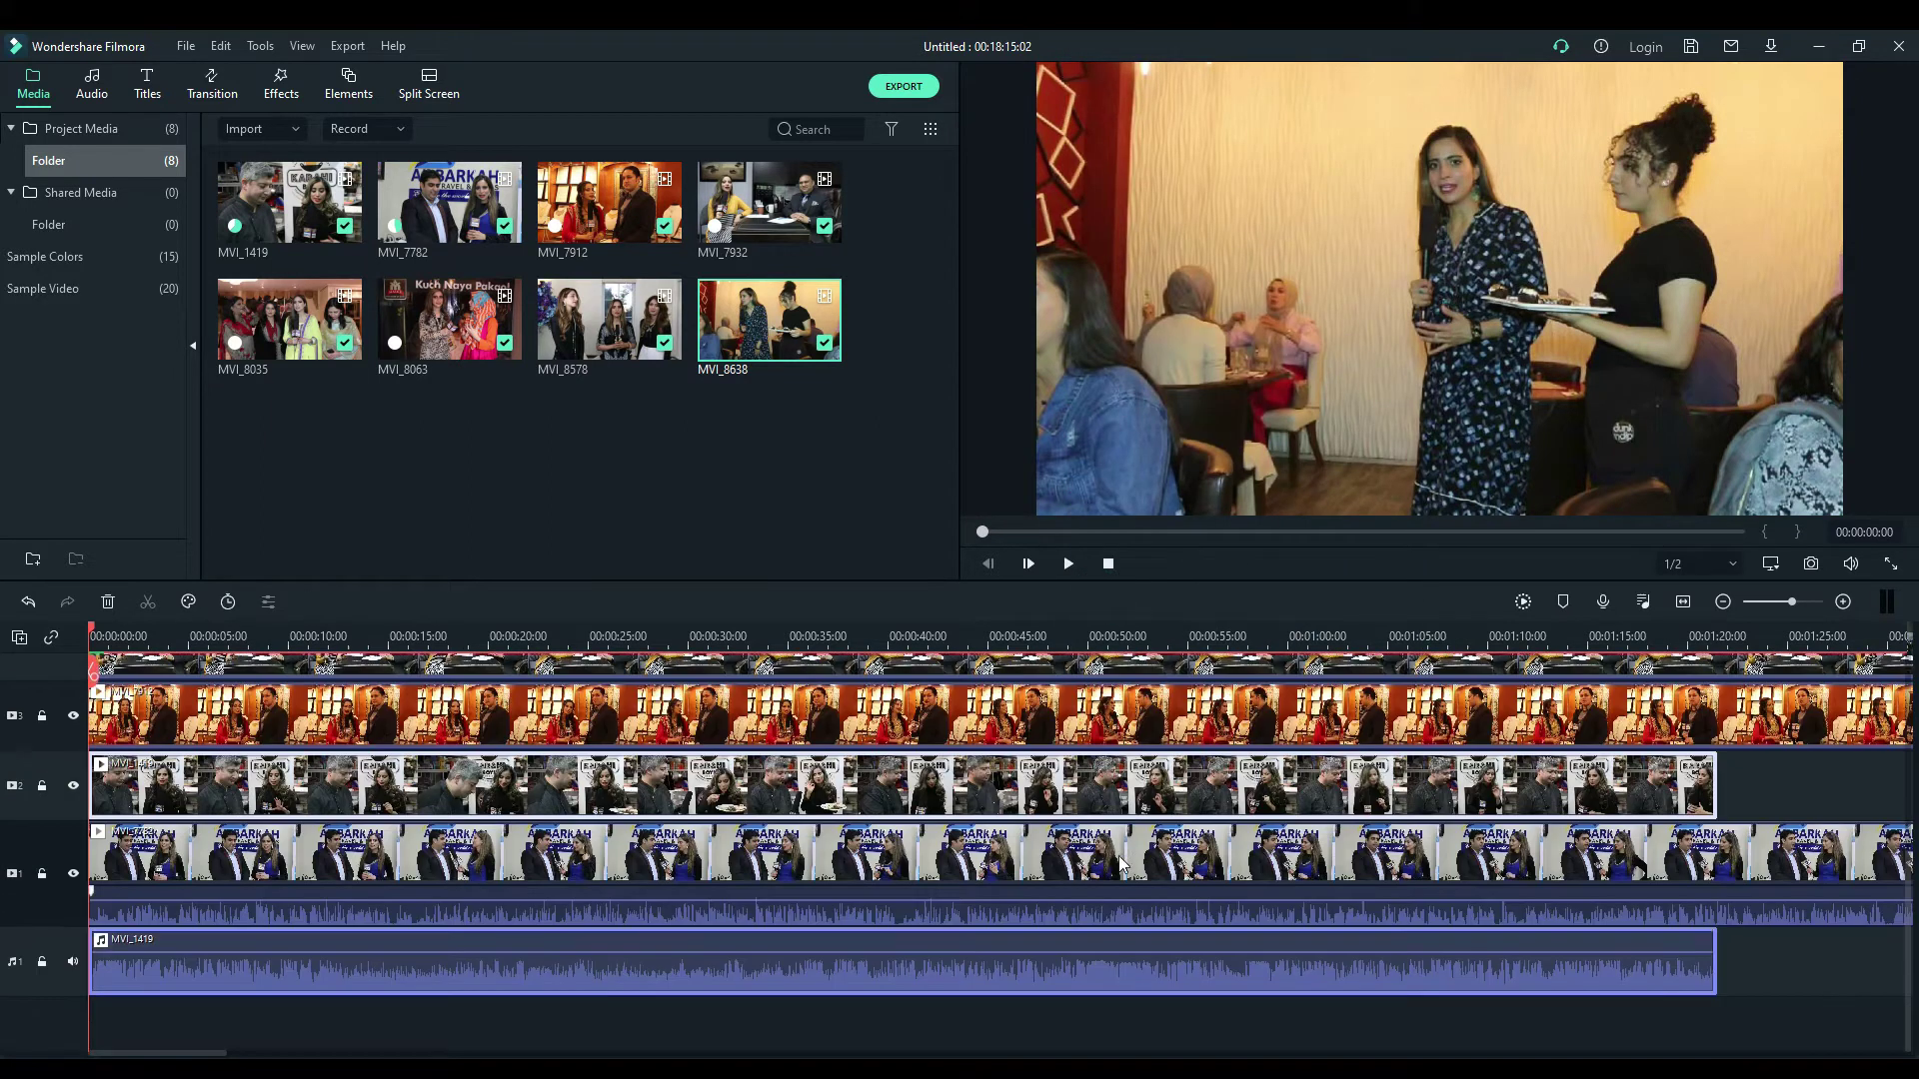
pyautogui.click(1141, 977)
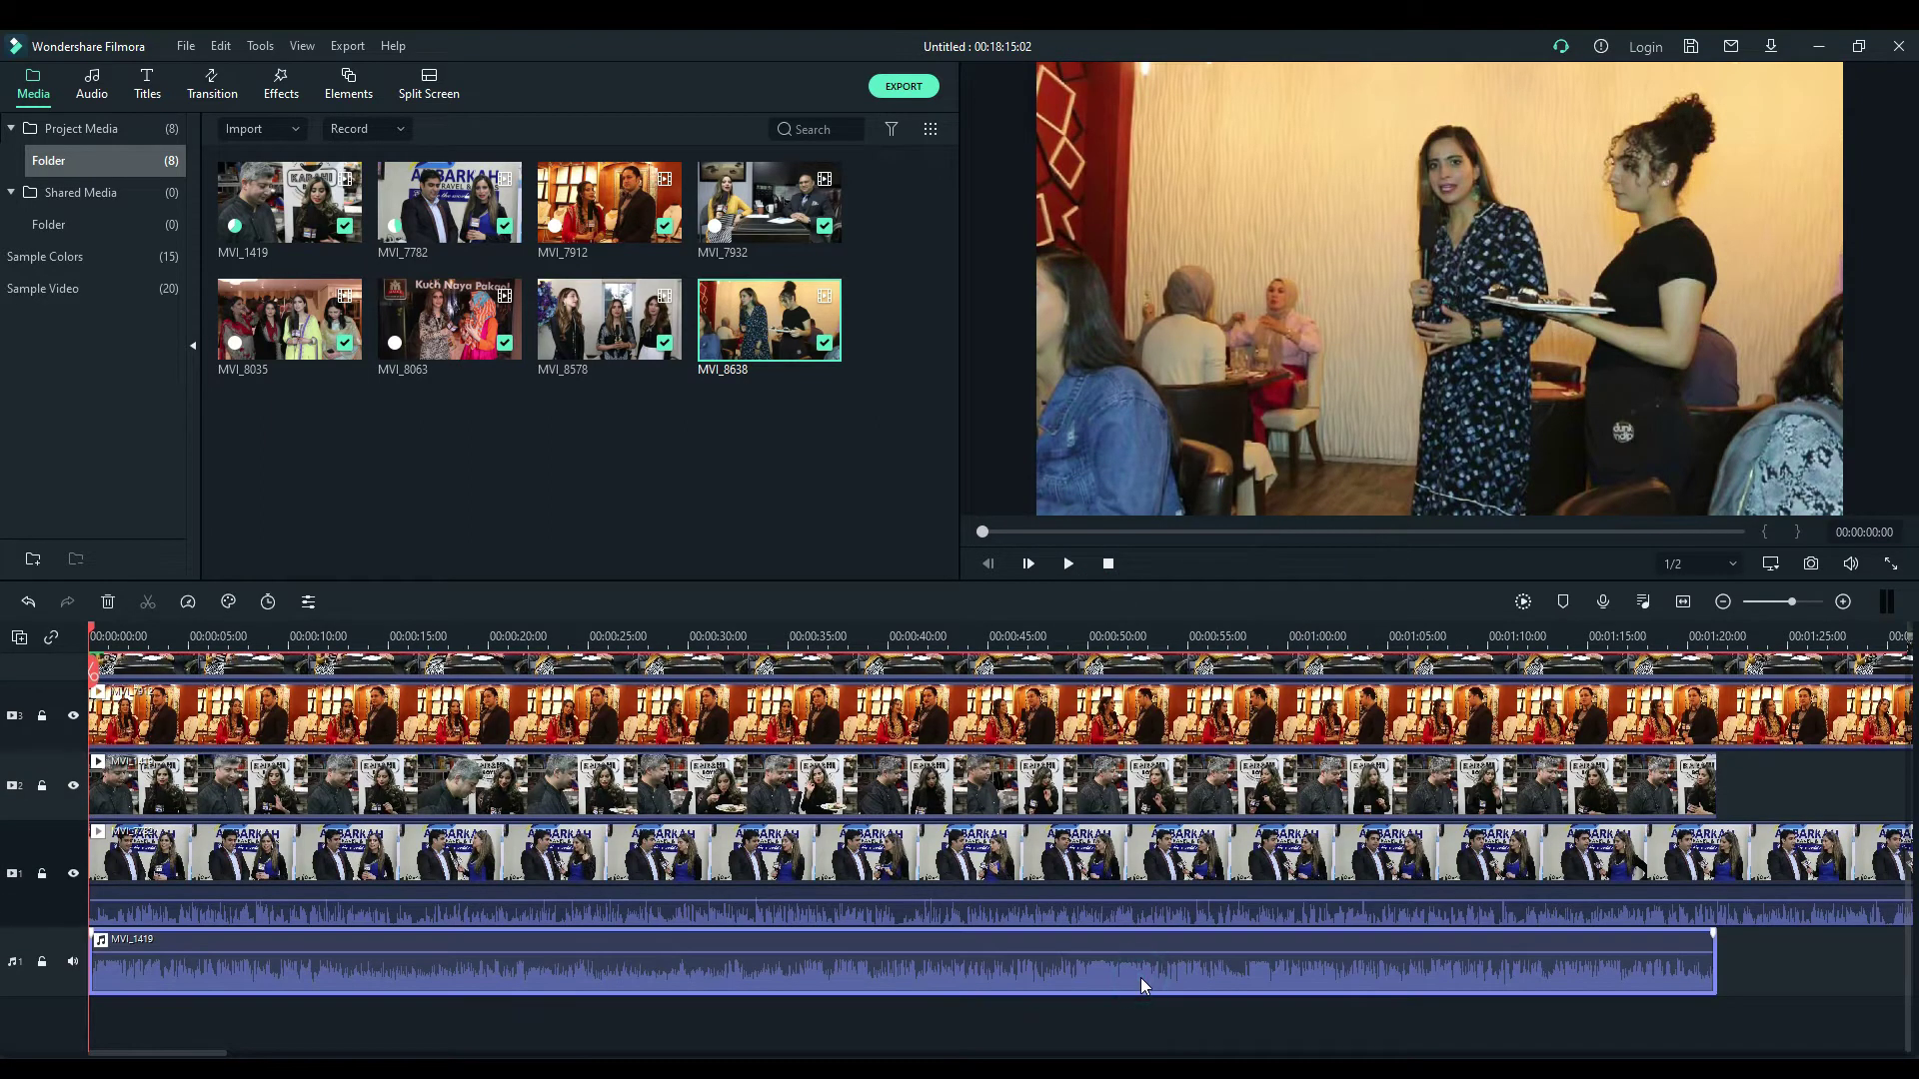
pyautogui.press('Delete')
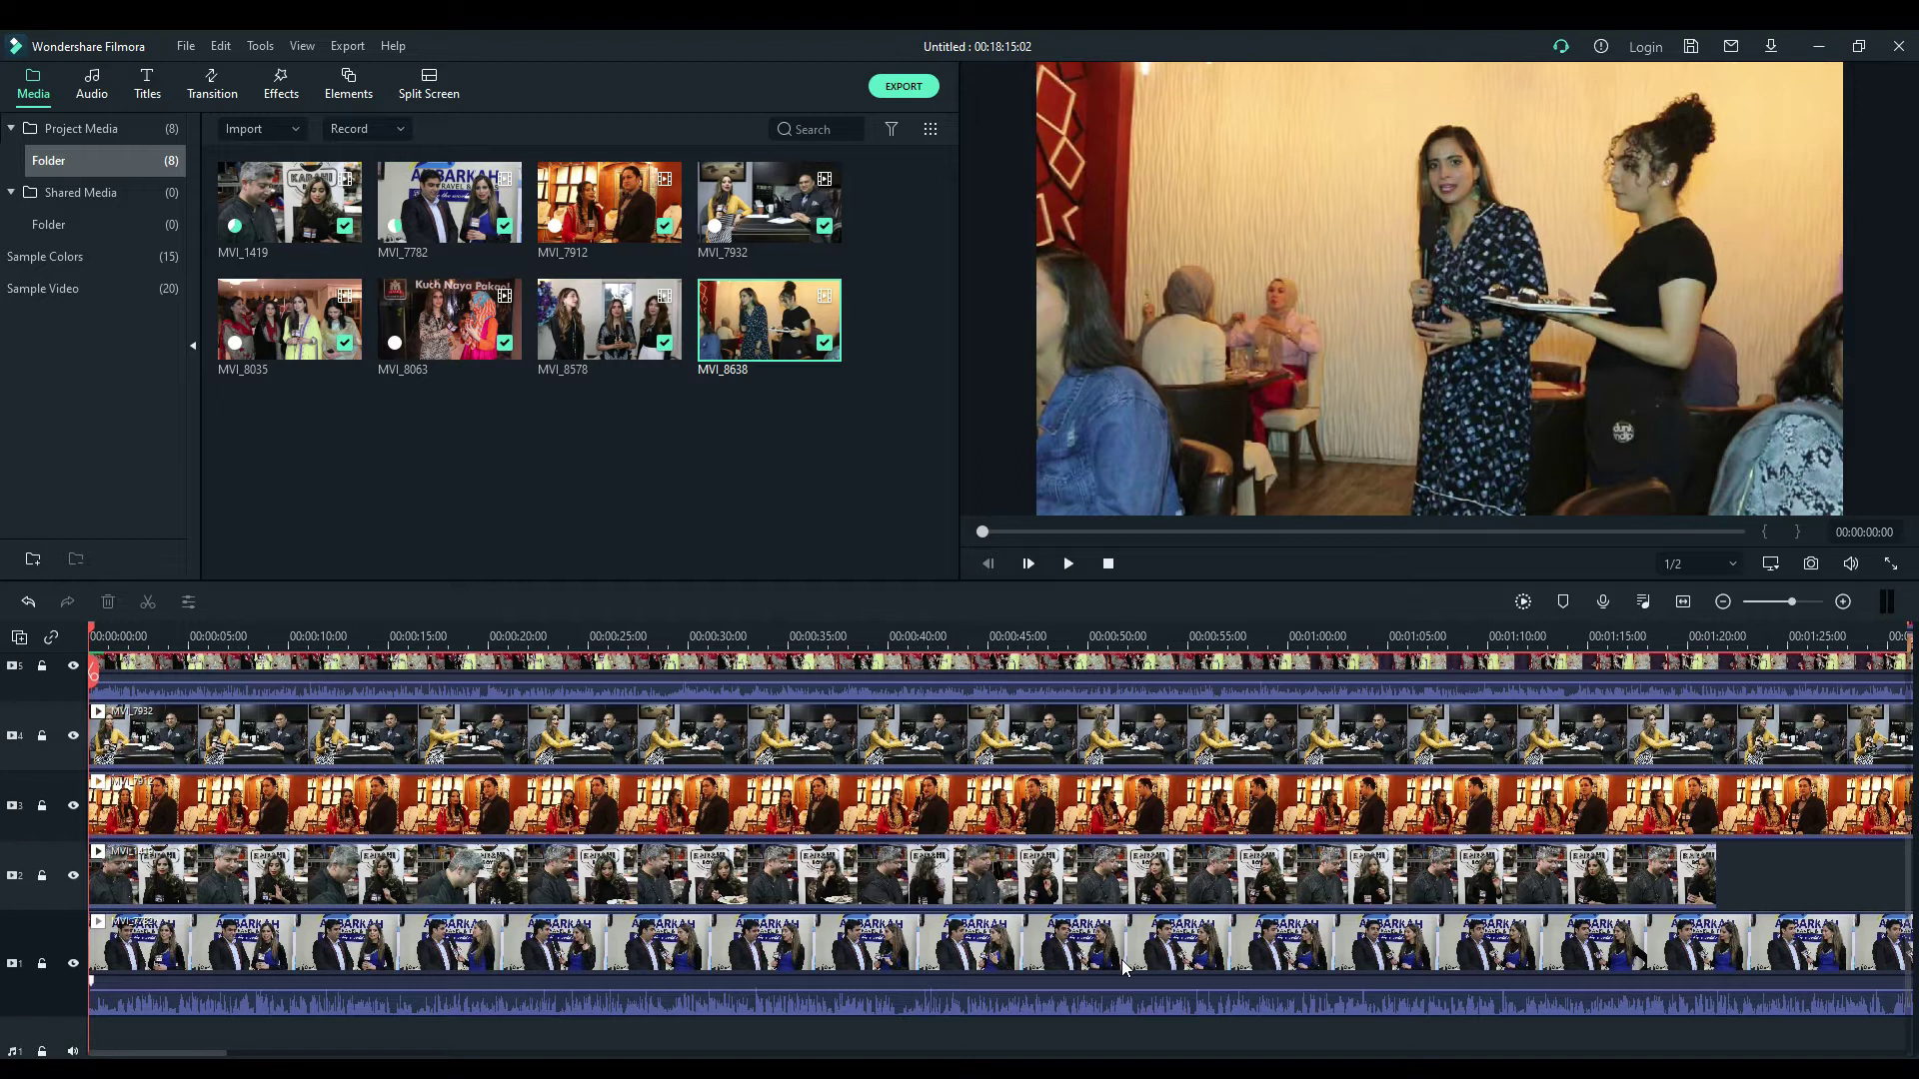
# Step: Detach and delete the audio of the MVI_7782 clip
pyautogui.click(1111, 944)
pyautogui.rightClick(1121, 959)
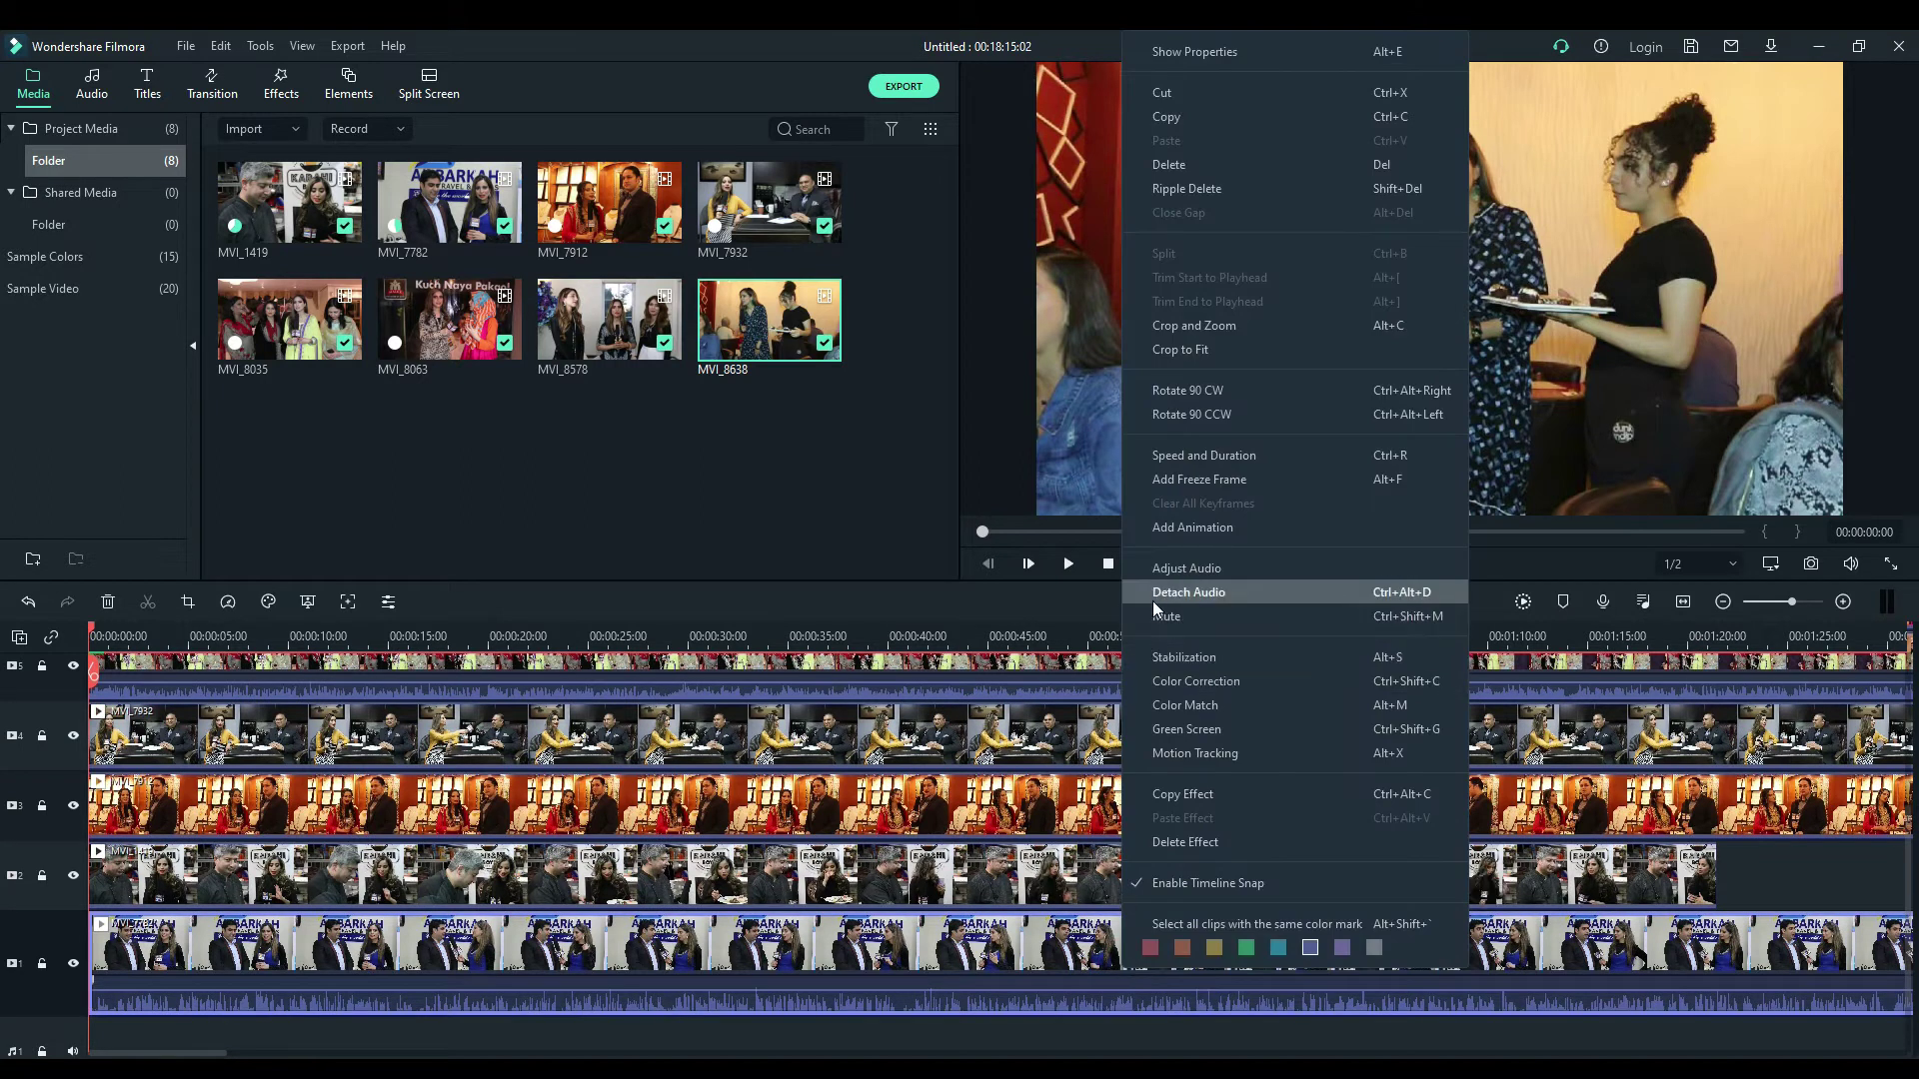
pyautogui.click(1154, 594)
pyautogui.scroll(-1, 1197, 1024)
pyautogui.click(1197, 981)
pyautogui.press('Delete')
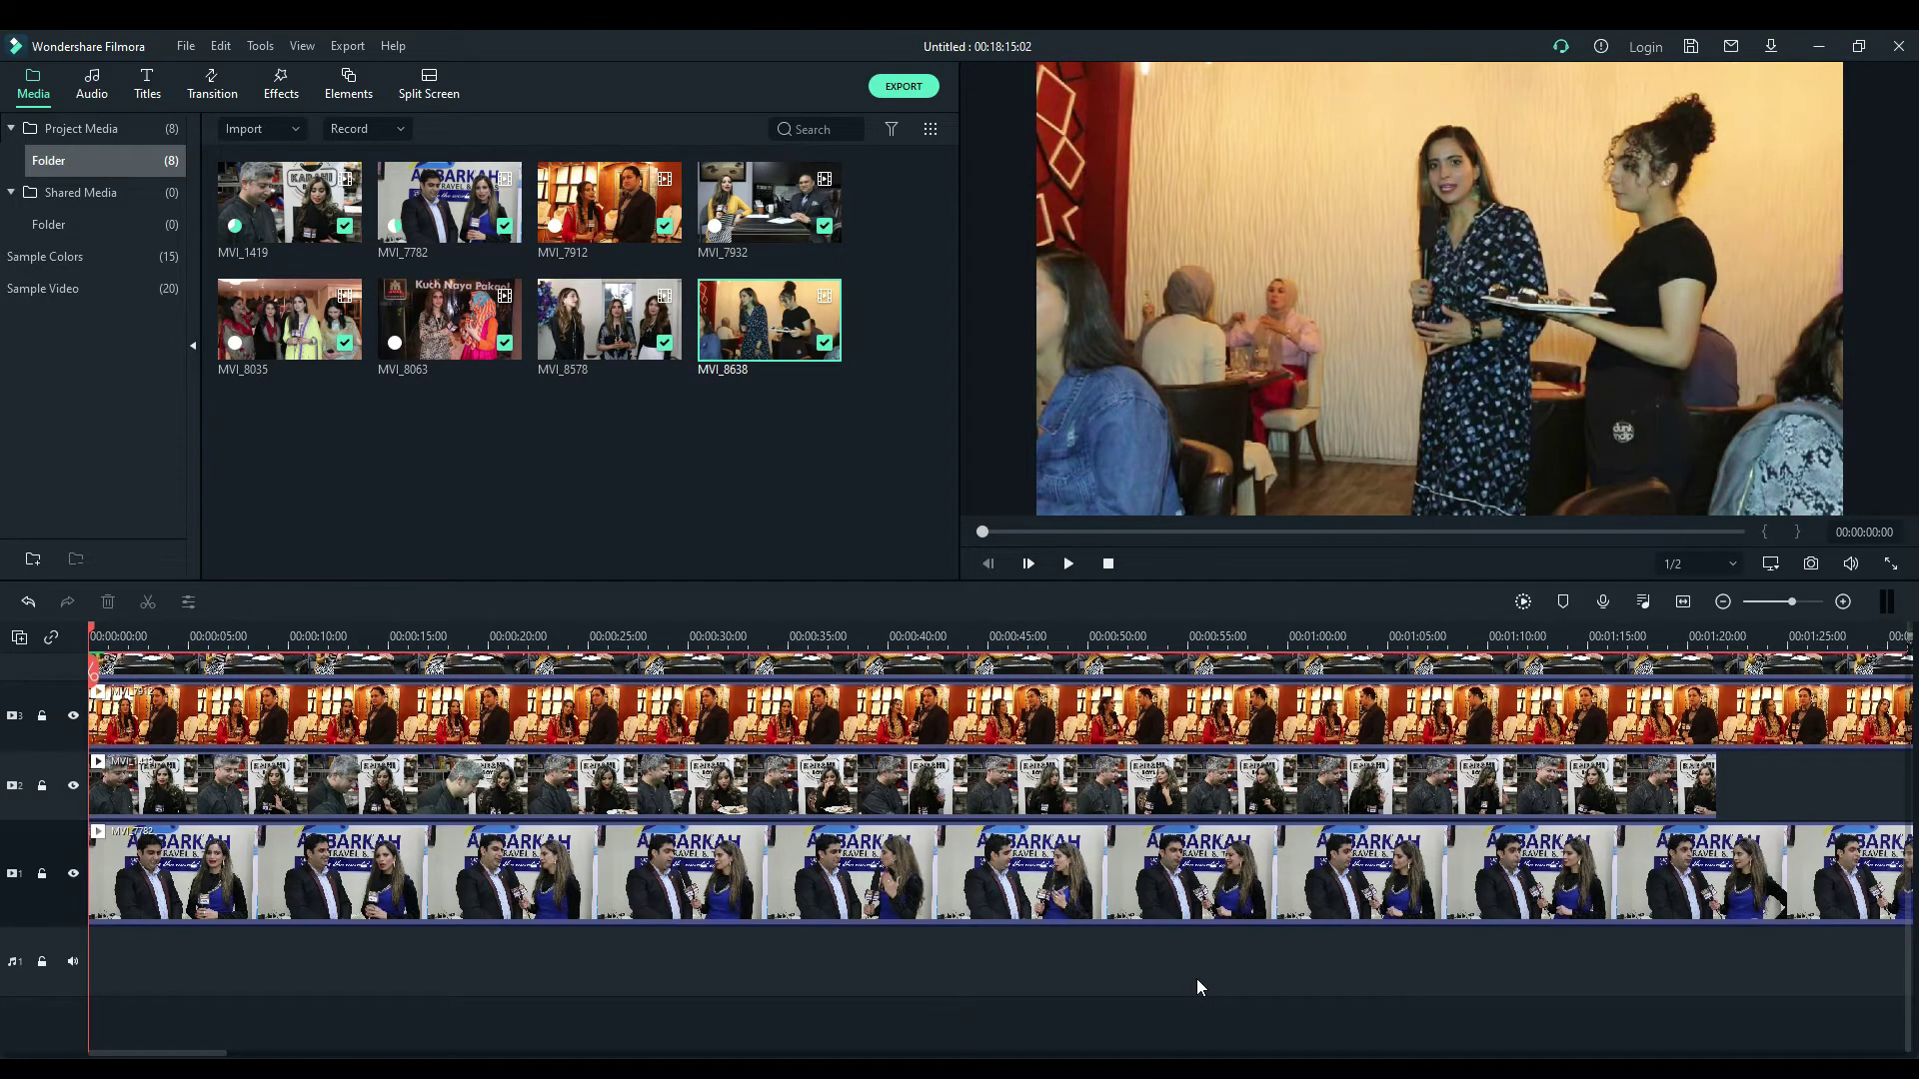
pyautogui.scroll(1, 1197, 979)
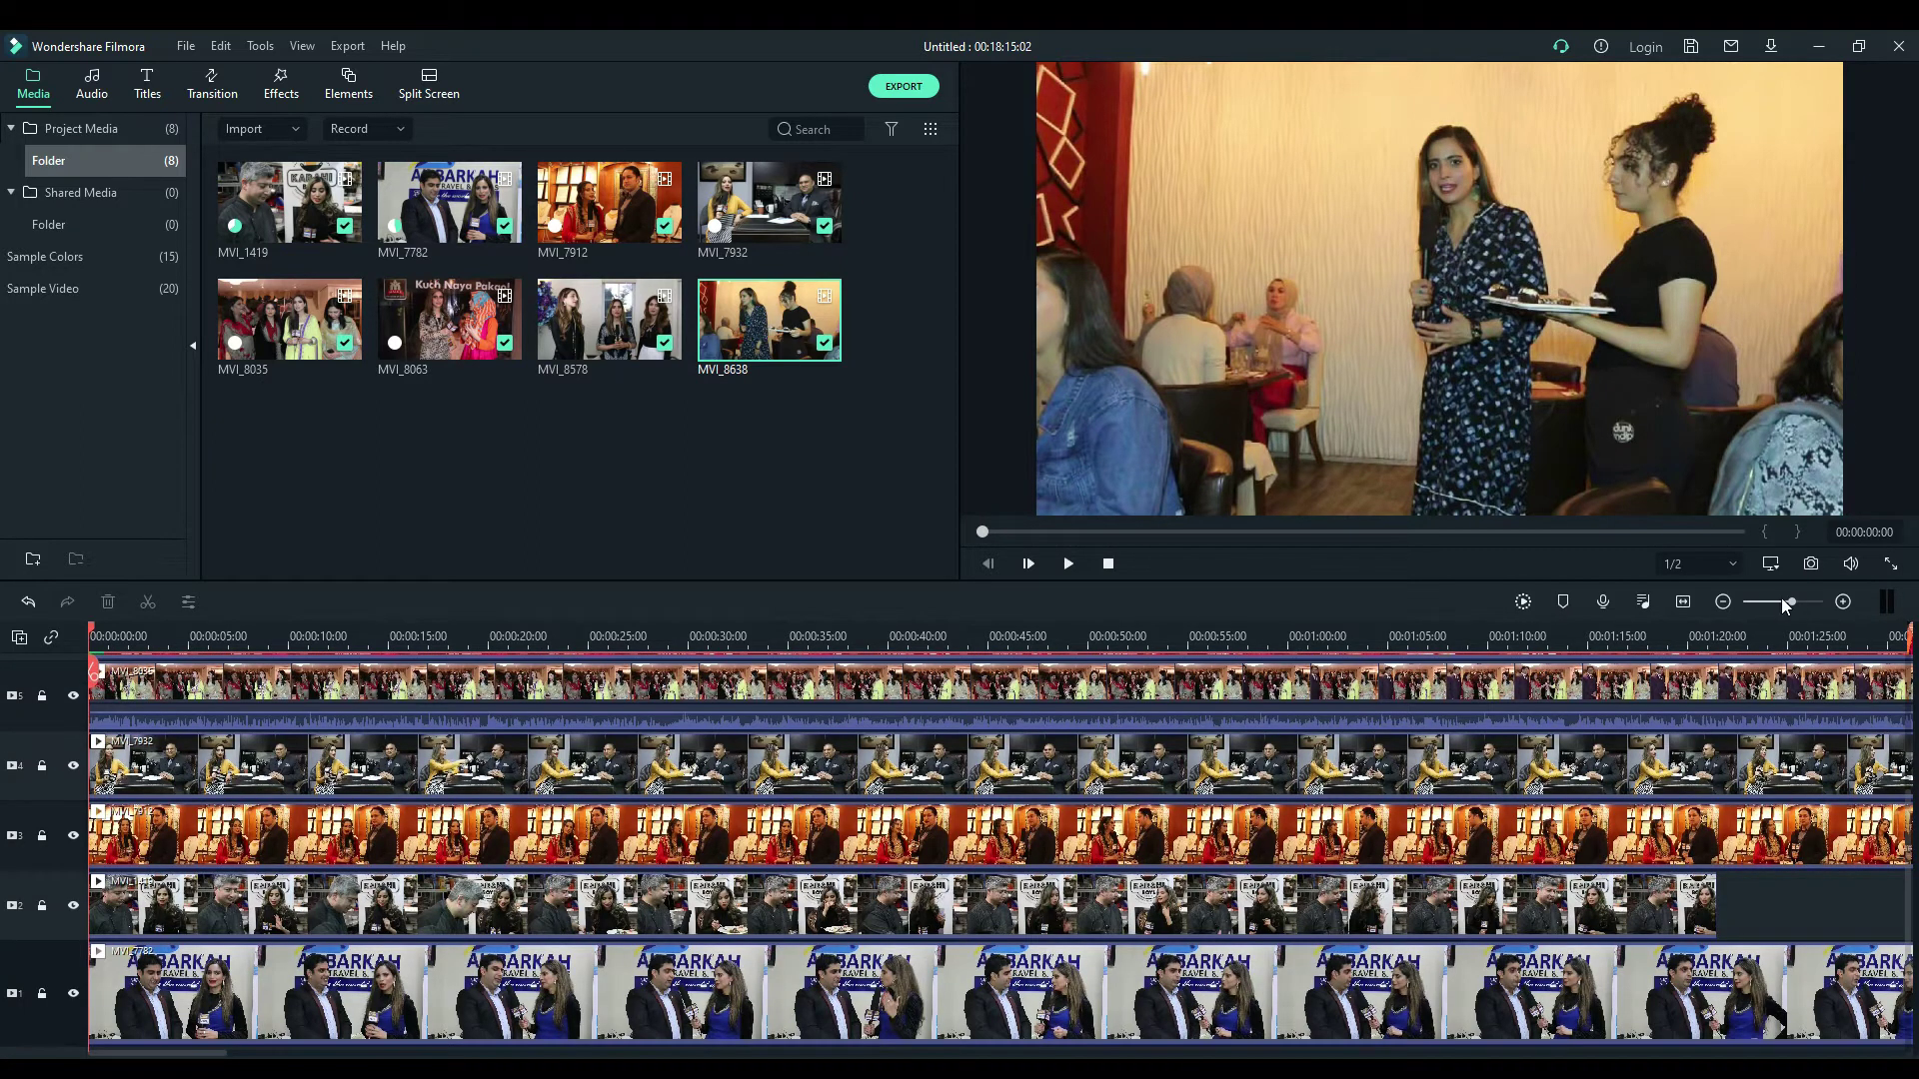
# Step: Zoom the timeline out, then detach and delete MVI_8035's audio
pyautogui.moveTo(1794, 606); pyautogui.dragTo(1792, 612)
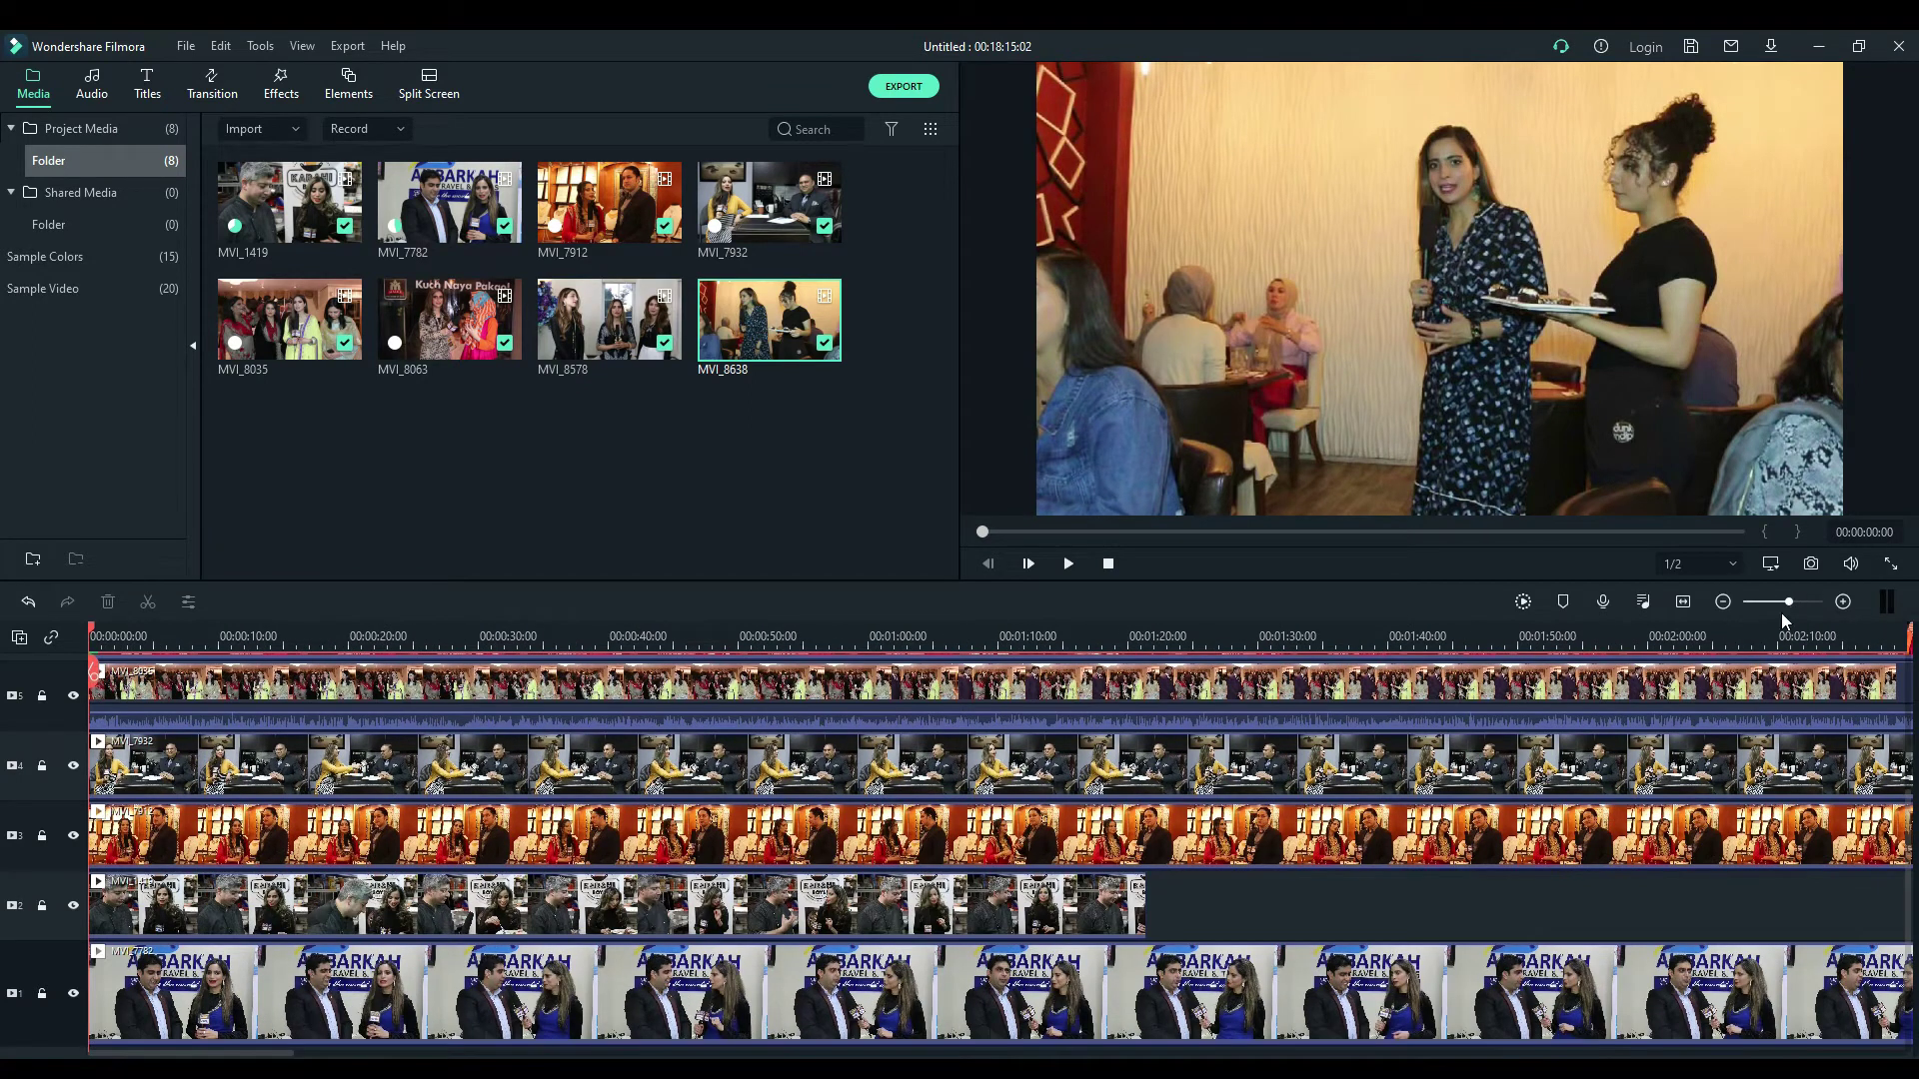
pyautogui.rightClick(1239, 712)
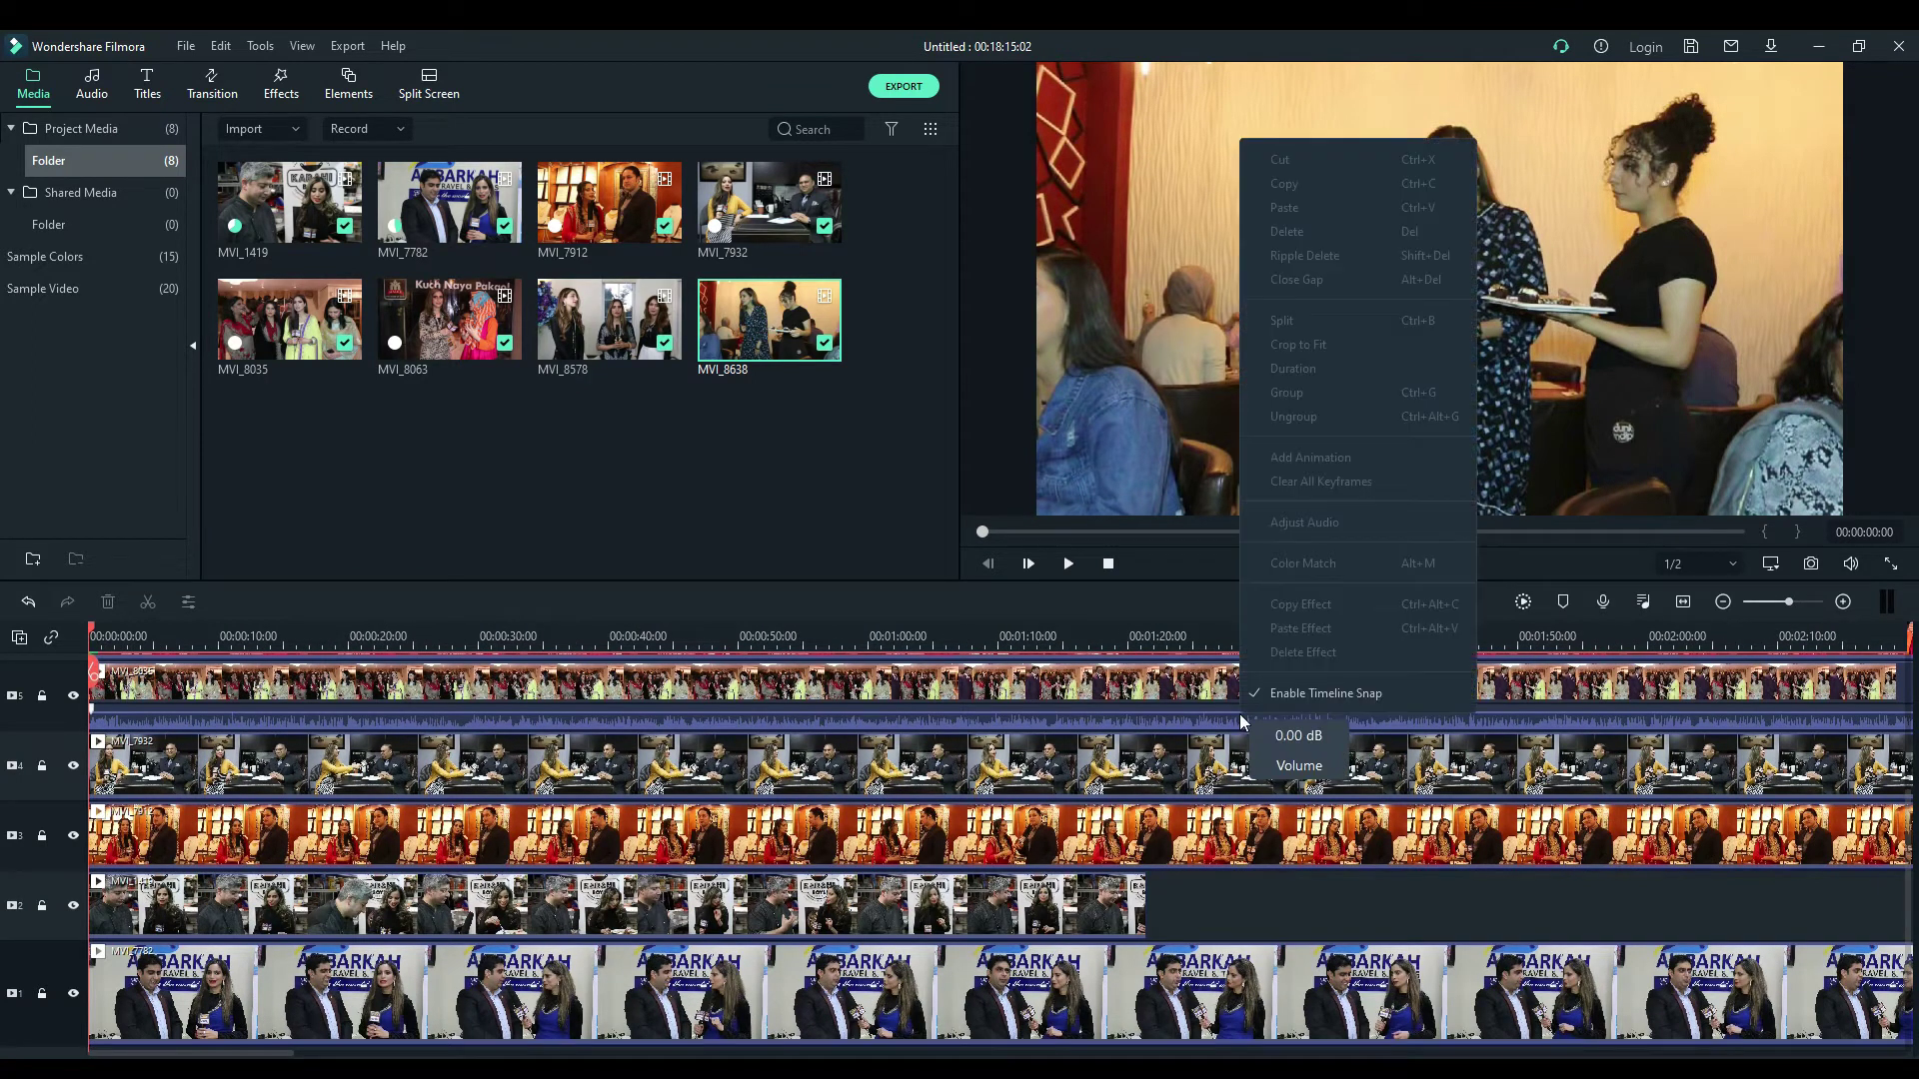
pyautogui.click(1153, 689)
pyautogui.rightClick(1152, 690)
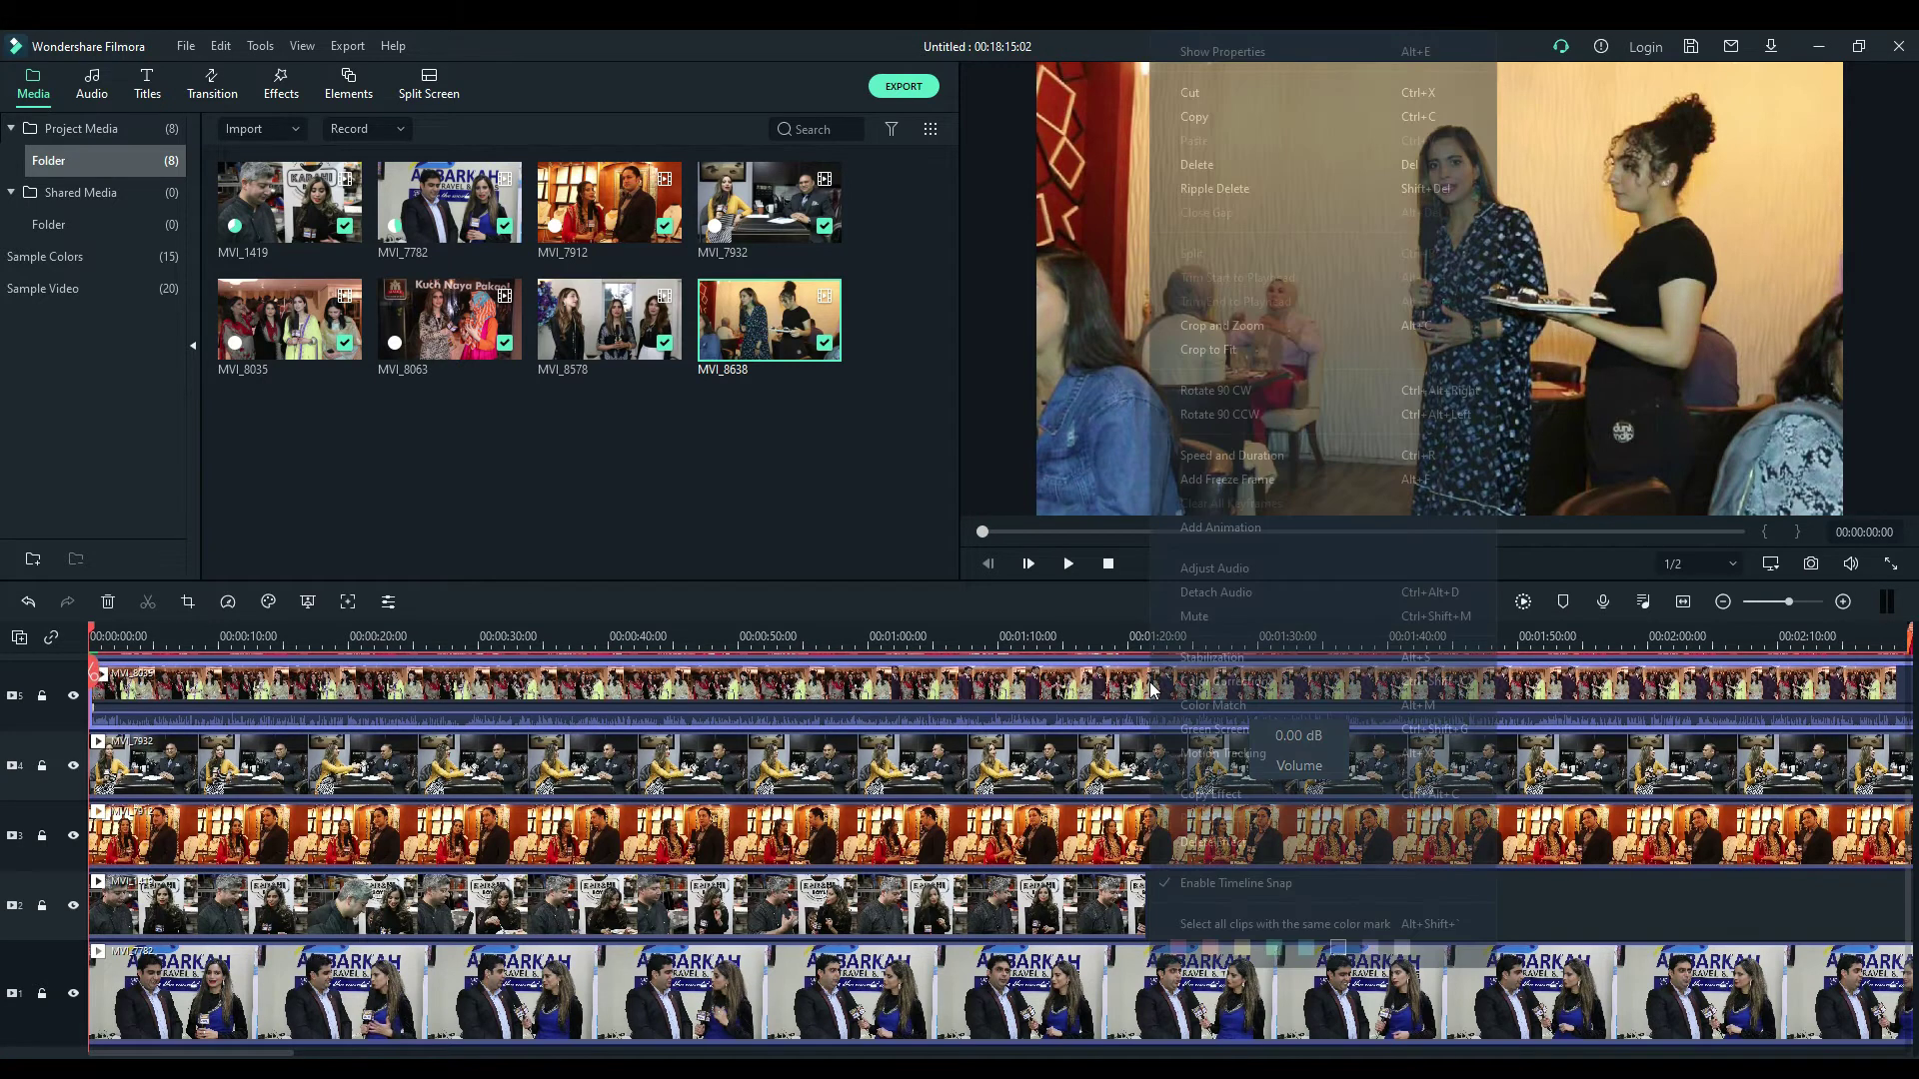
pyautogui.click(1191, 594)
pyautogui.scroll(-2, 1329, 804)
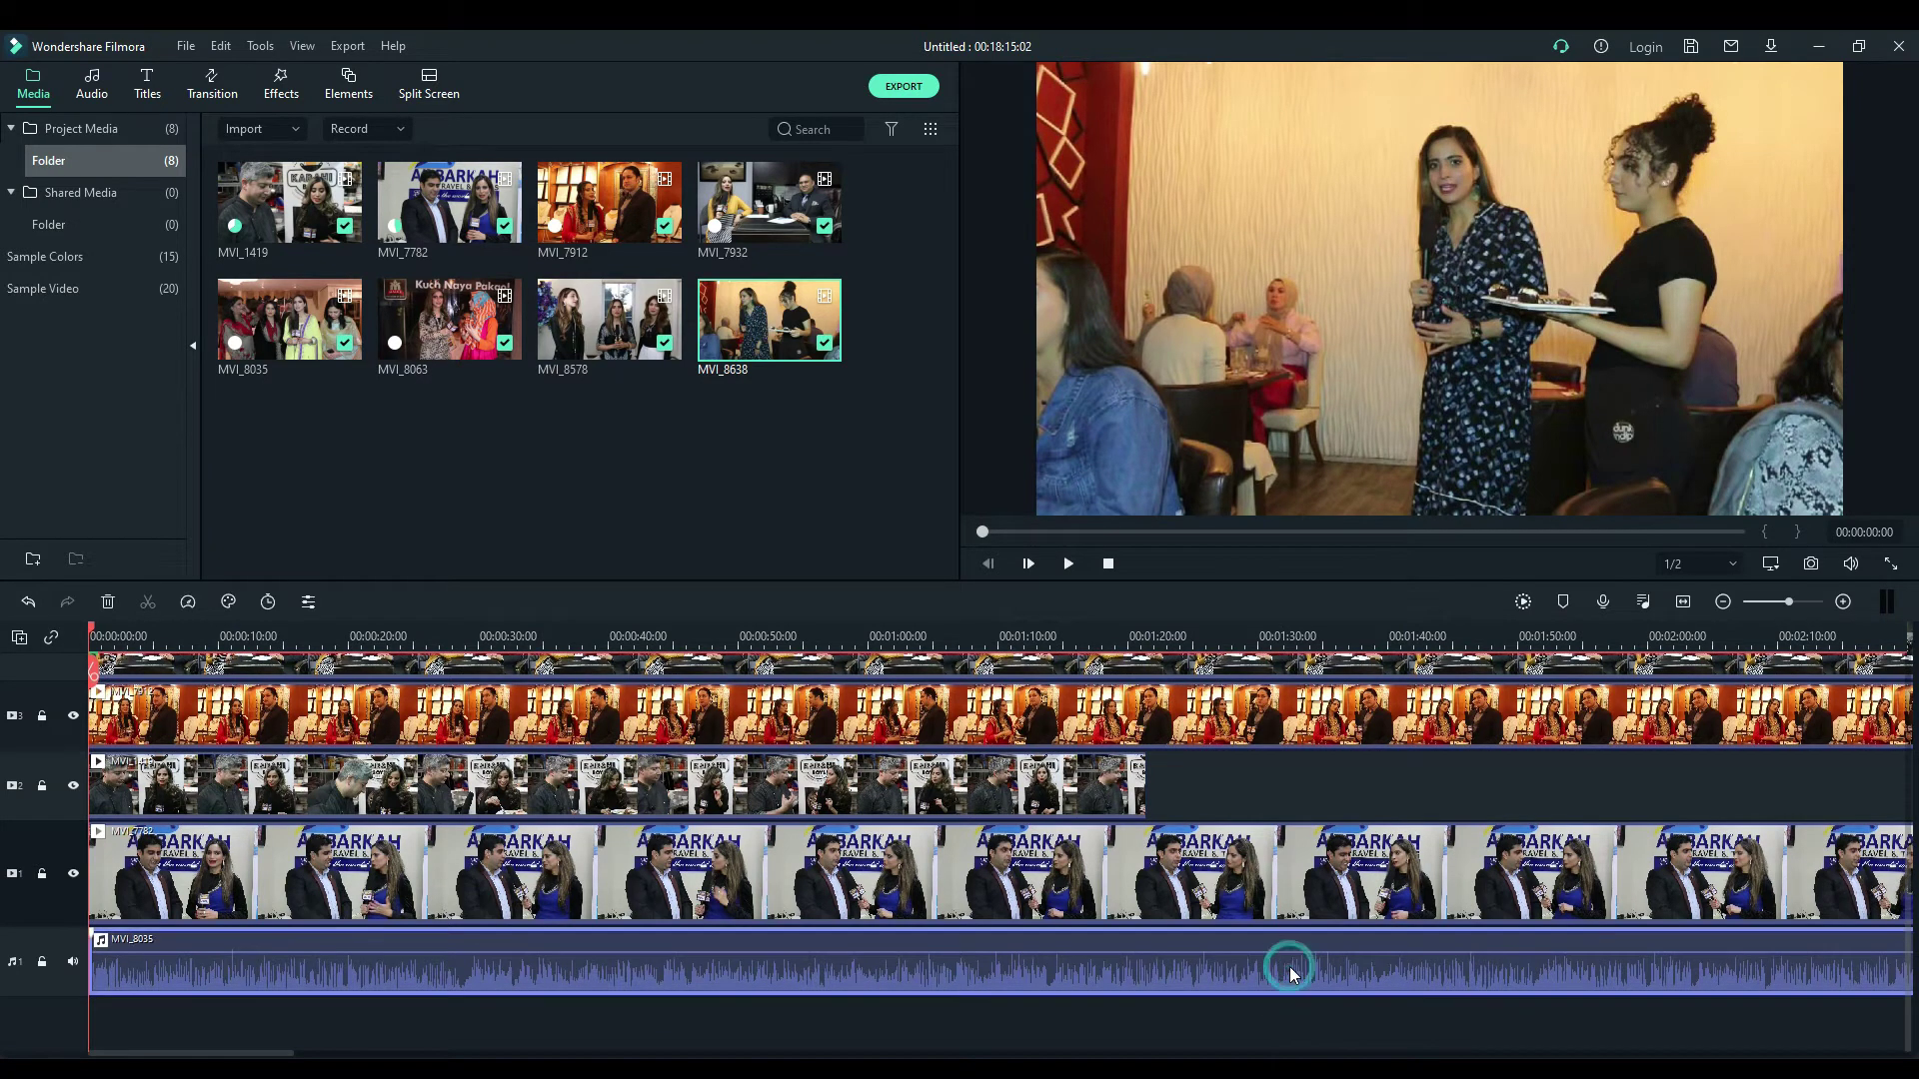
pyautogui.press('Delete')
pyautogui.scroll(2, 1289, 967)
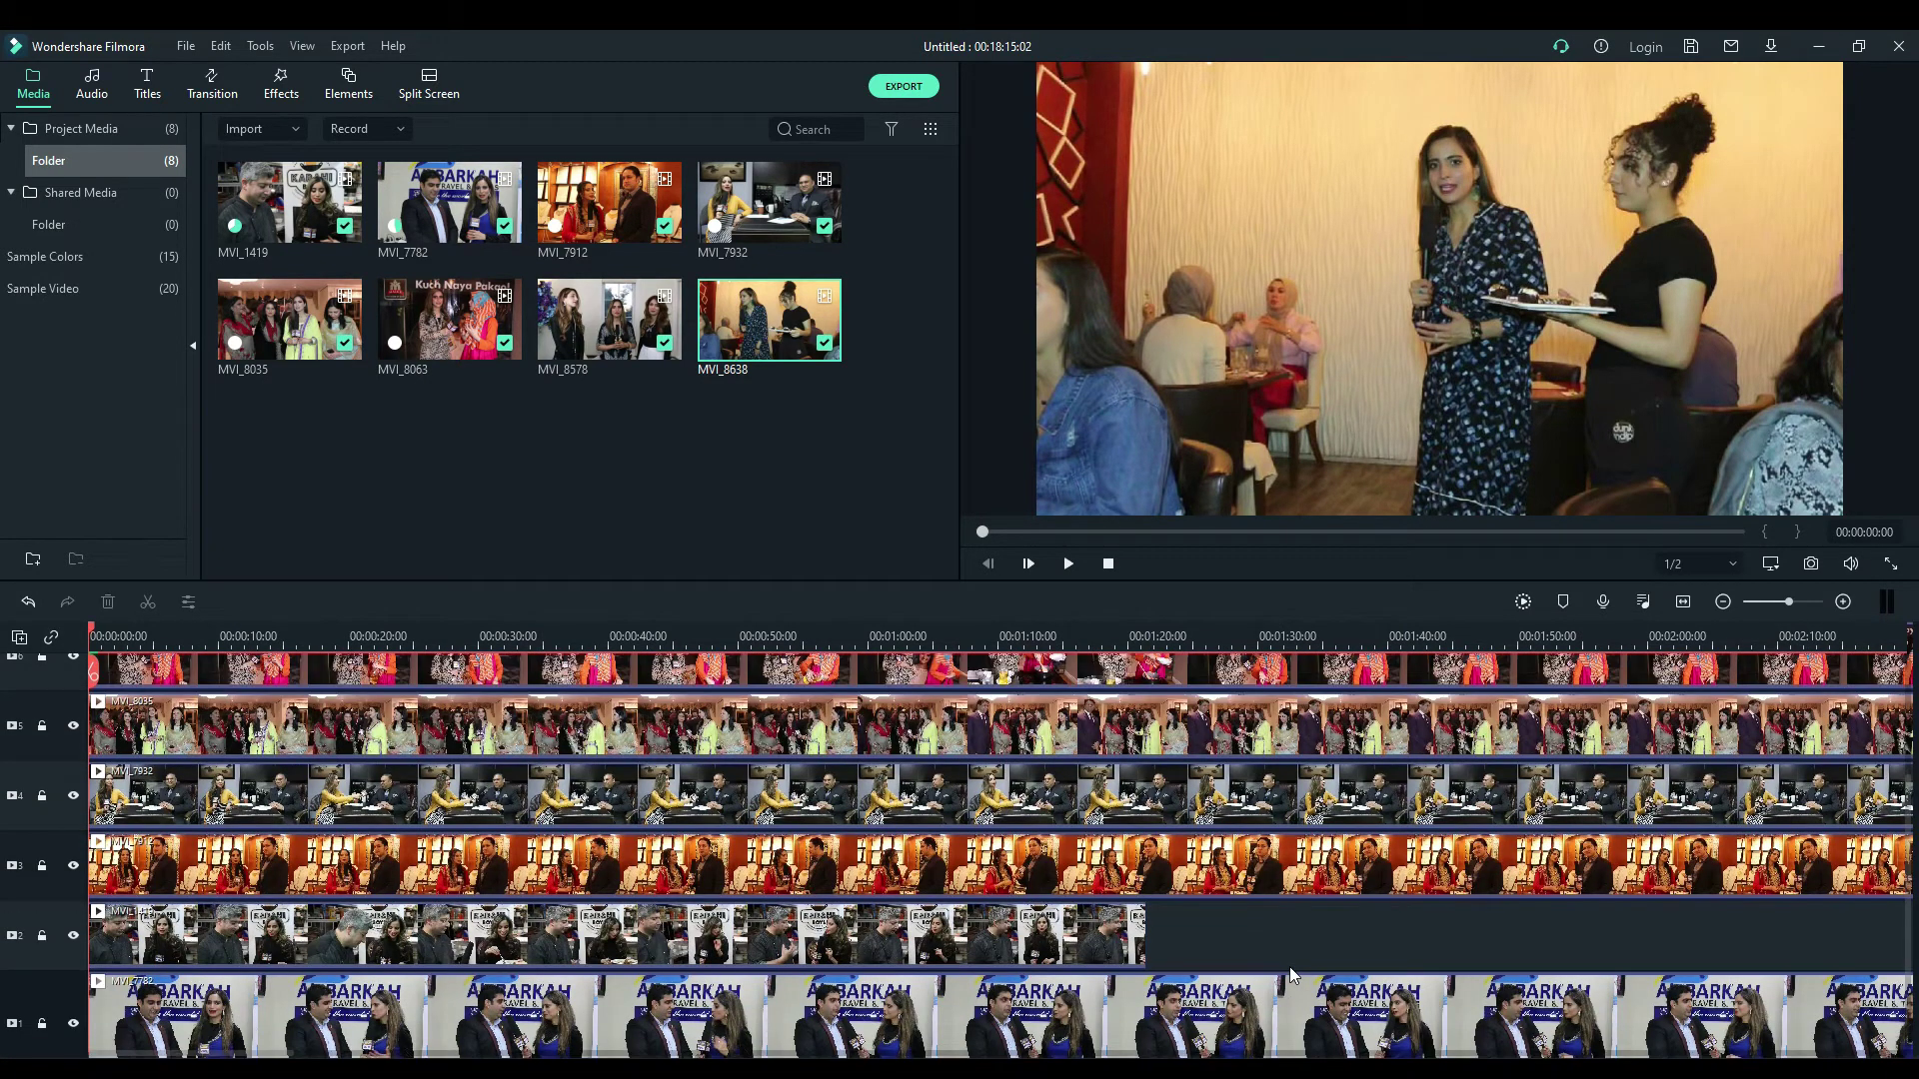
pyautogui.scroll(-2, 1289, 967)
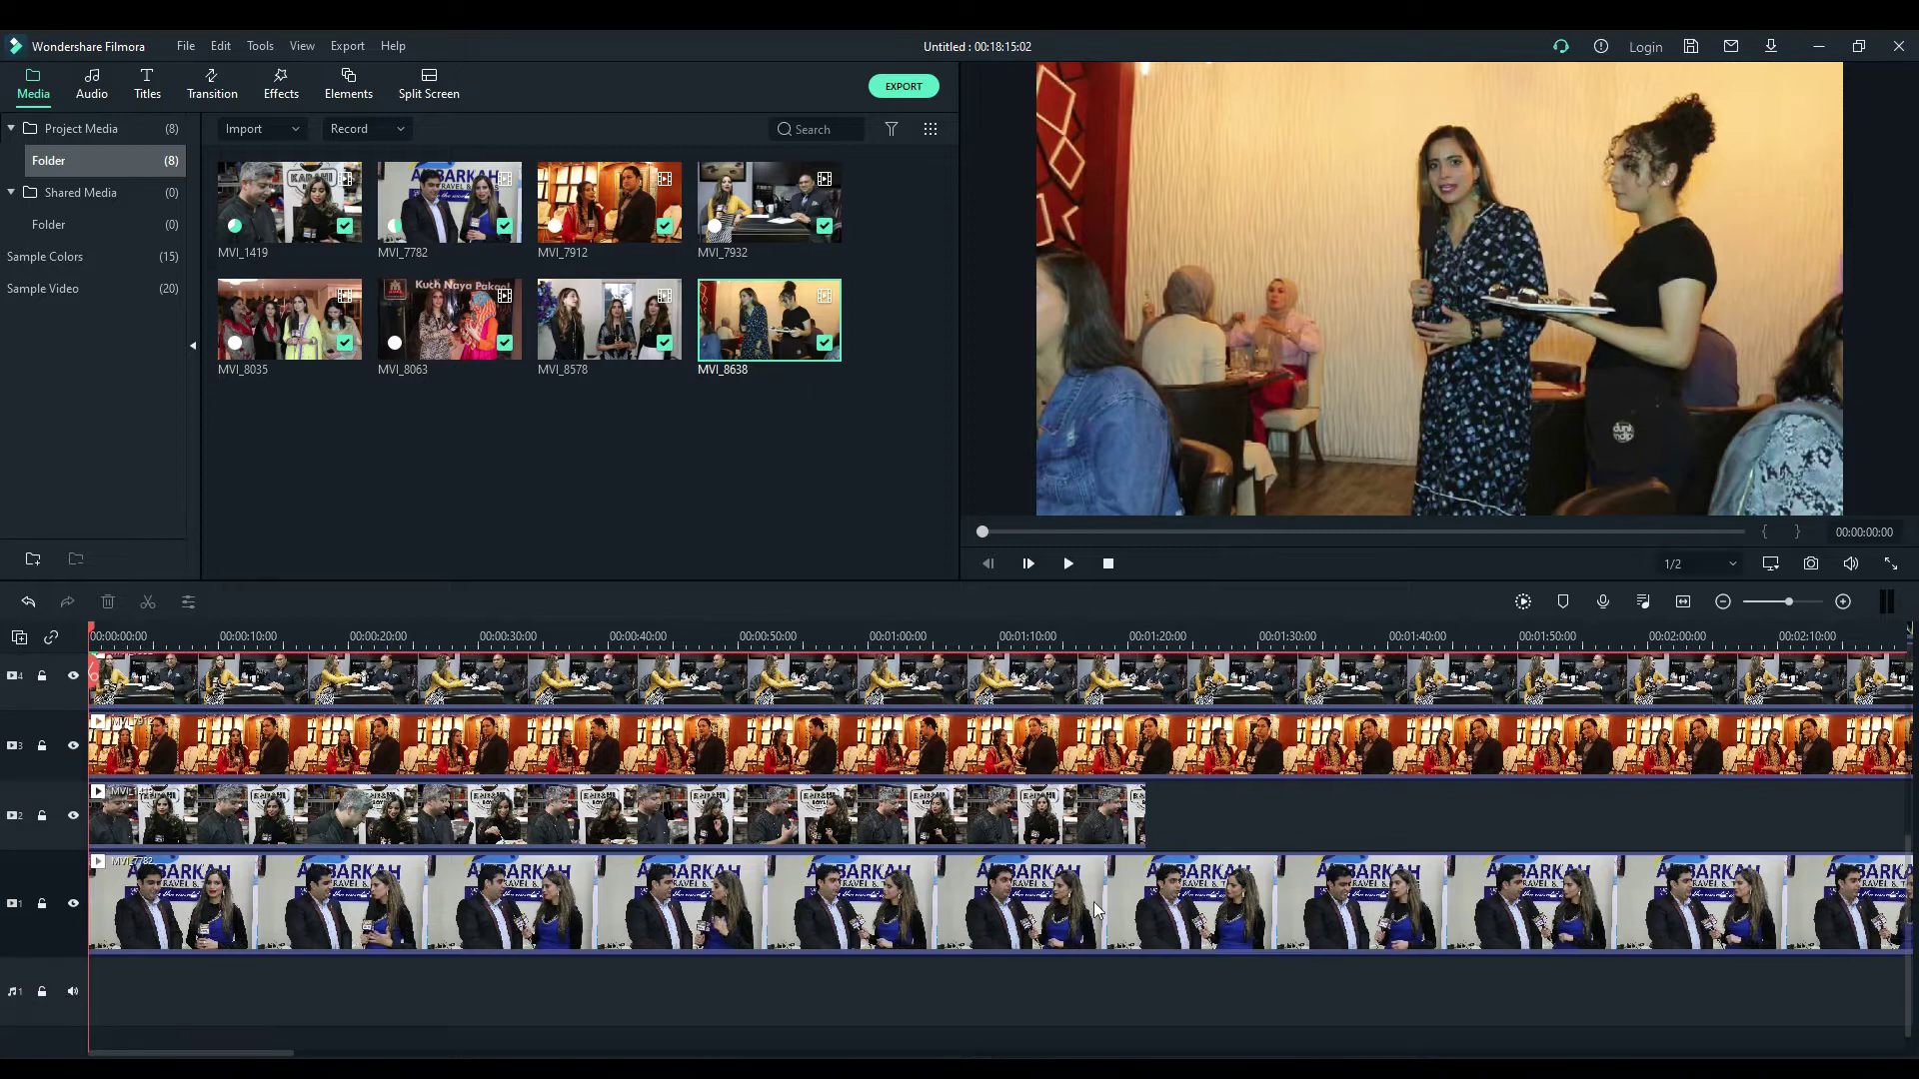
pyautogui.click(1142, 822)
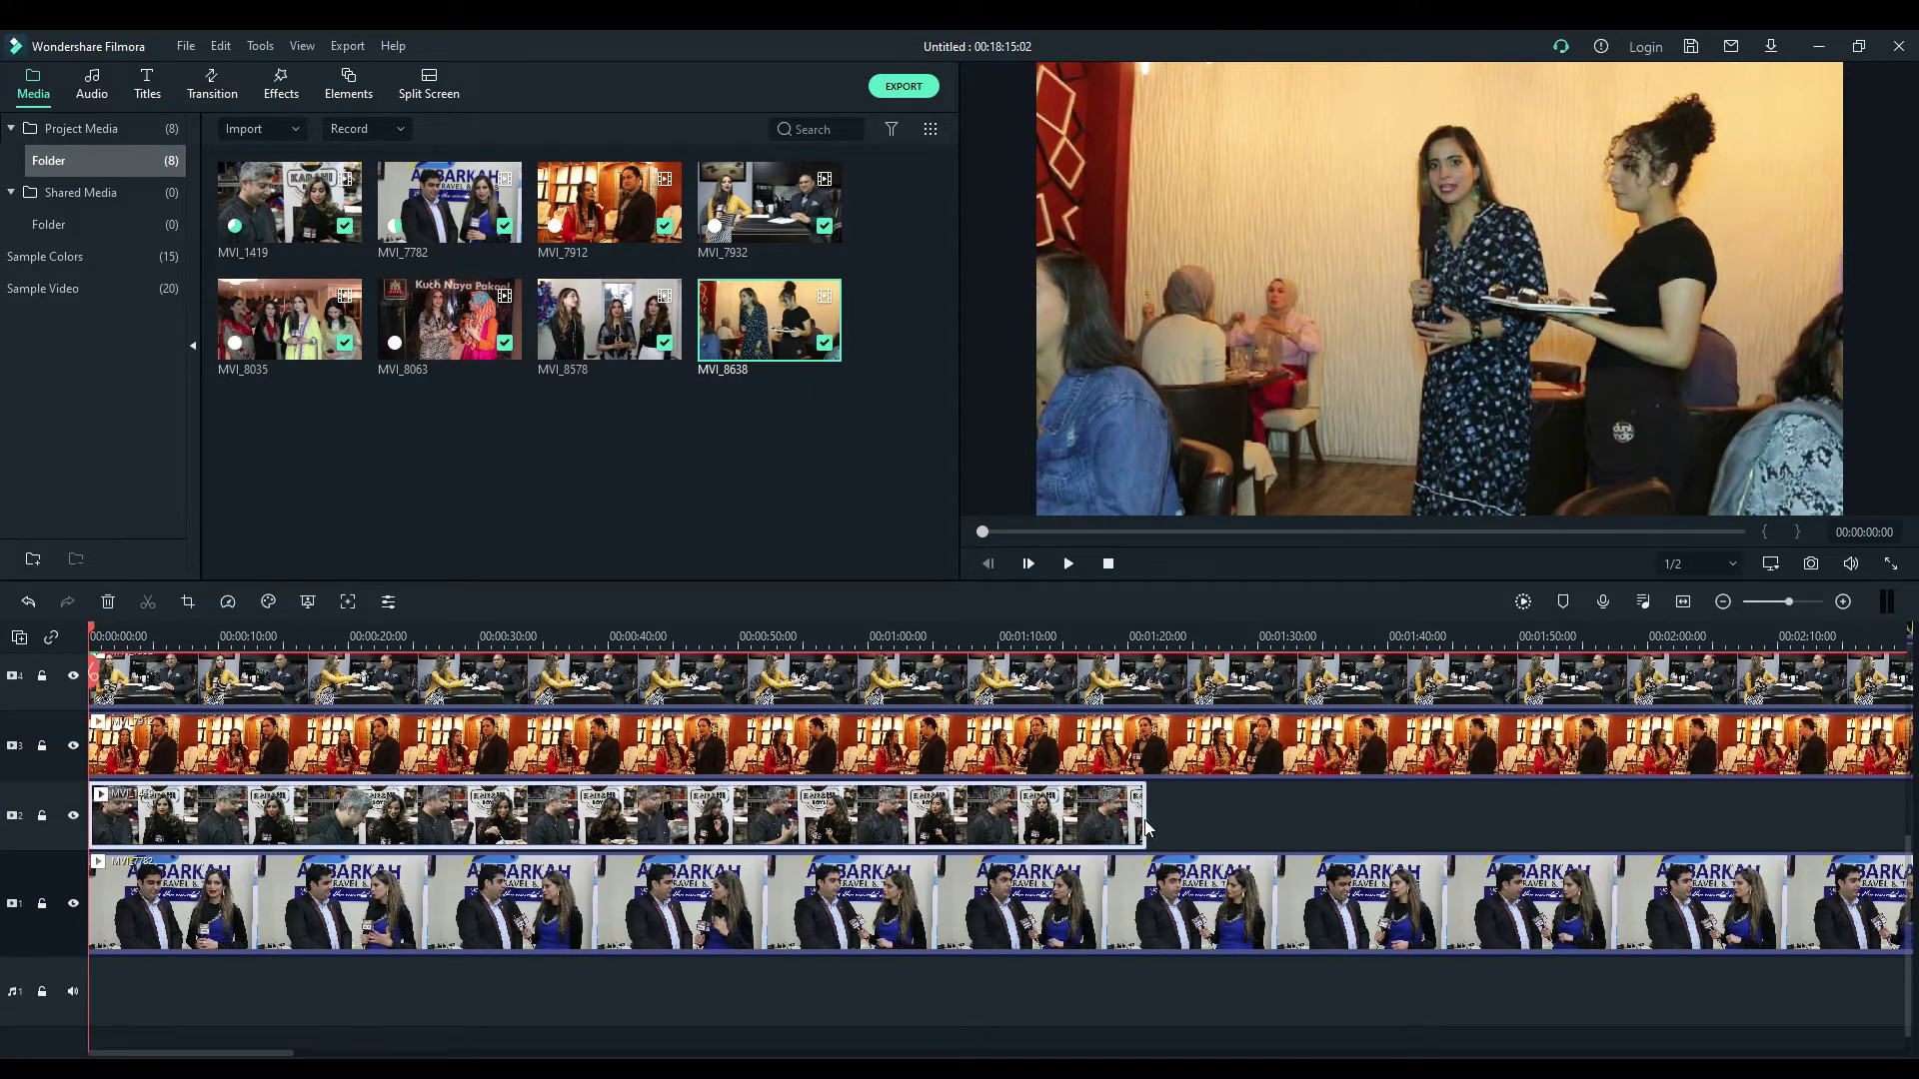
# Step: Trim MVI_1419, the bottom clip, and the track 3 and 4 clips to end at 00:00:43:05
pyautogui.moveTo(1146, 825)
pyautogui.moveTo(1146, 825); pyautogui.dragTo(650, 803)
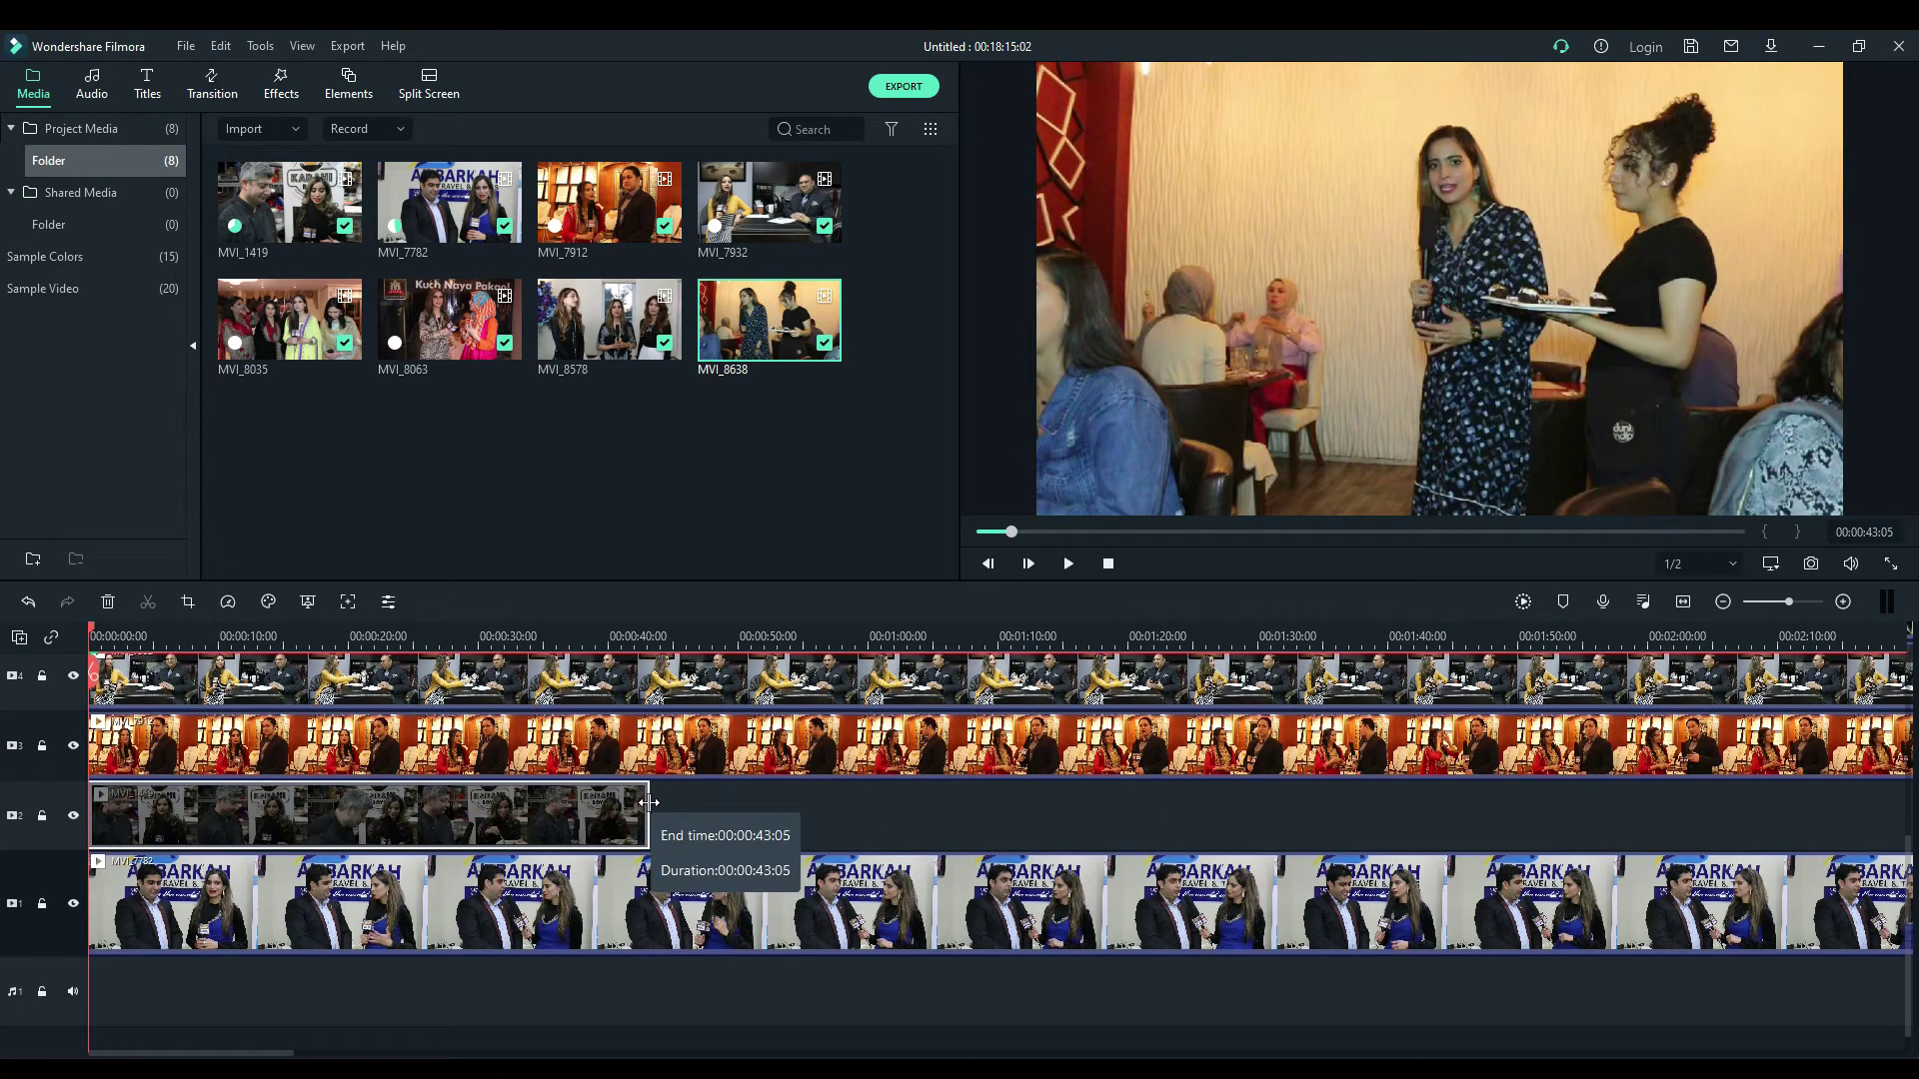
pyautogui.click(1294, 909)
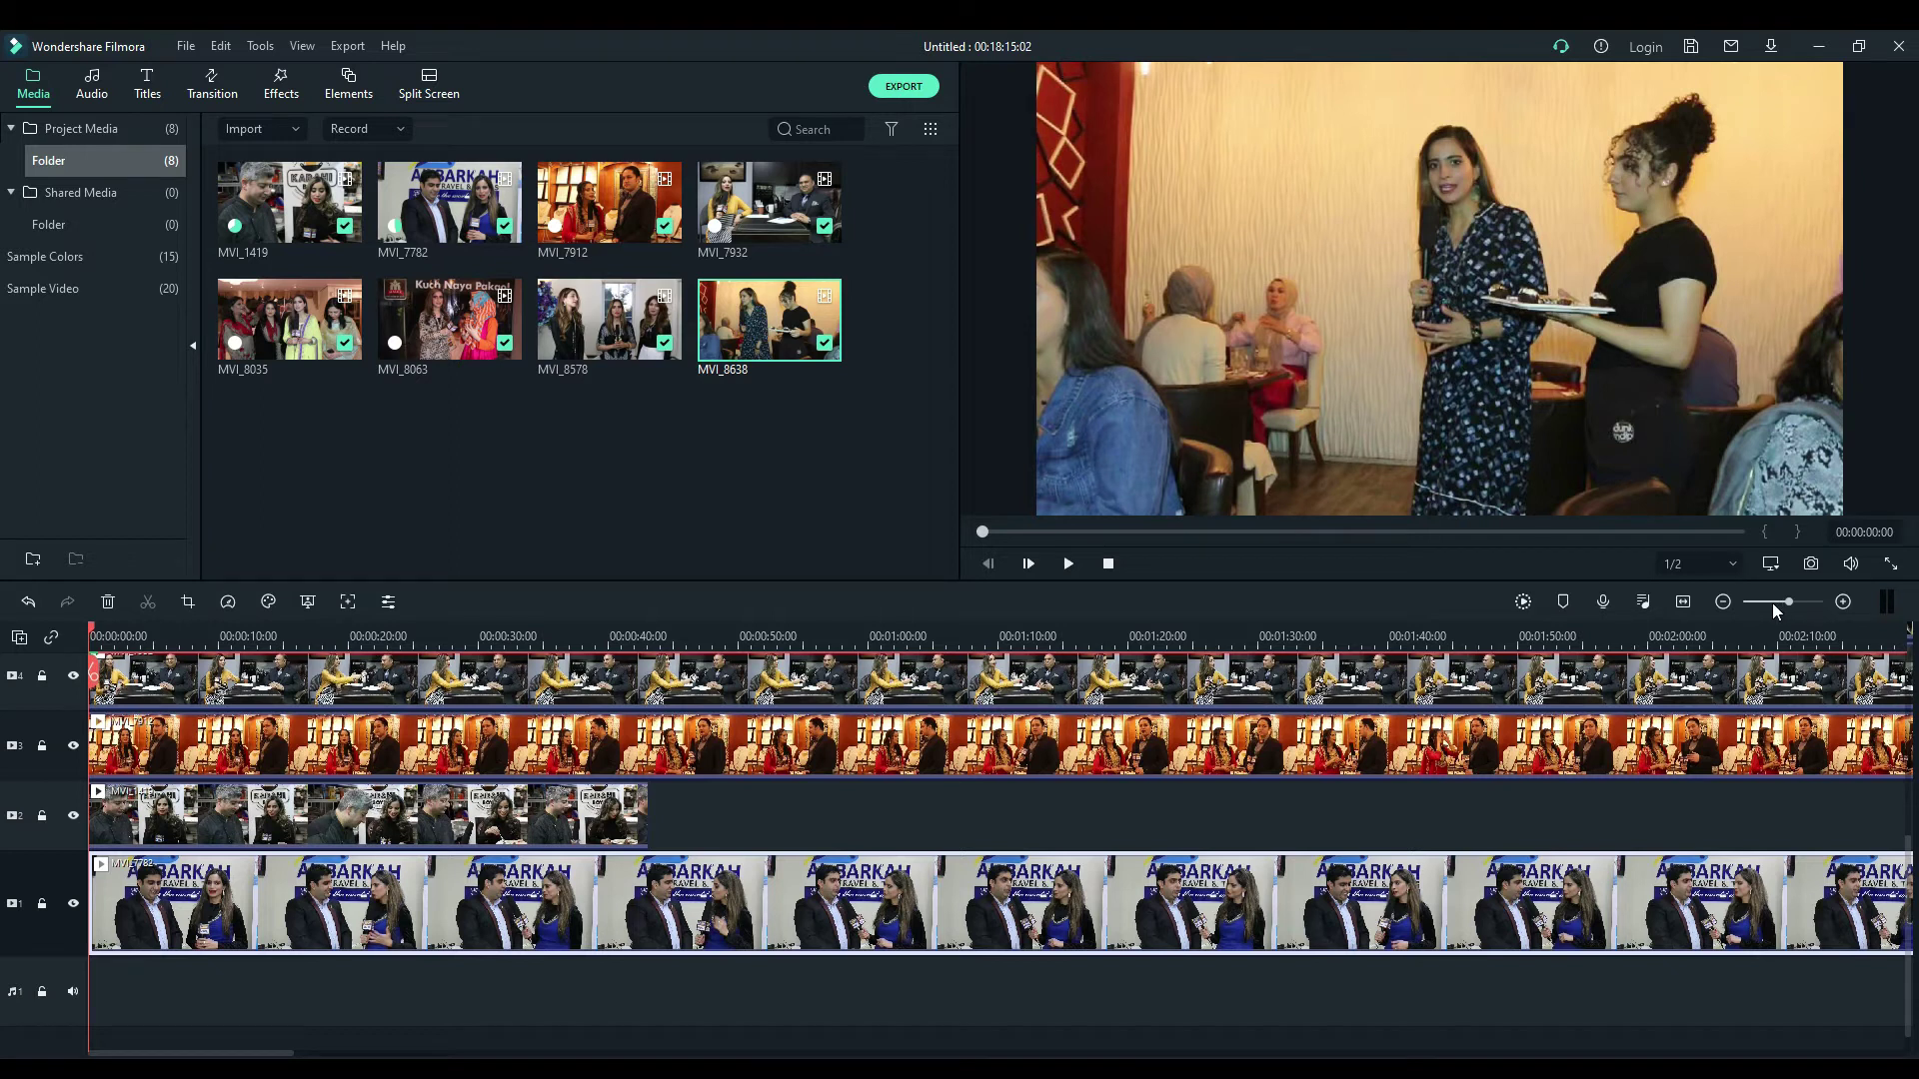
pyautogui.moveTo(1782, 601); pyautogui.dragTo(1770, 601)
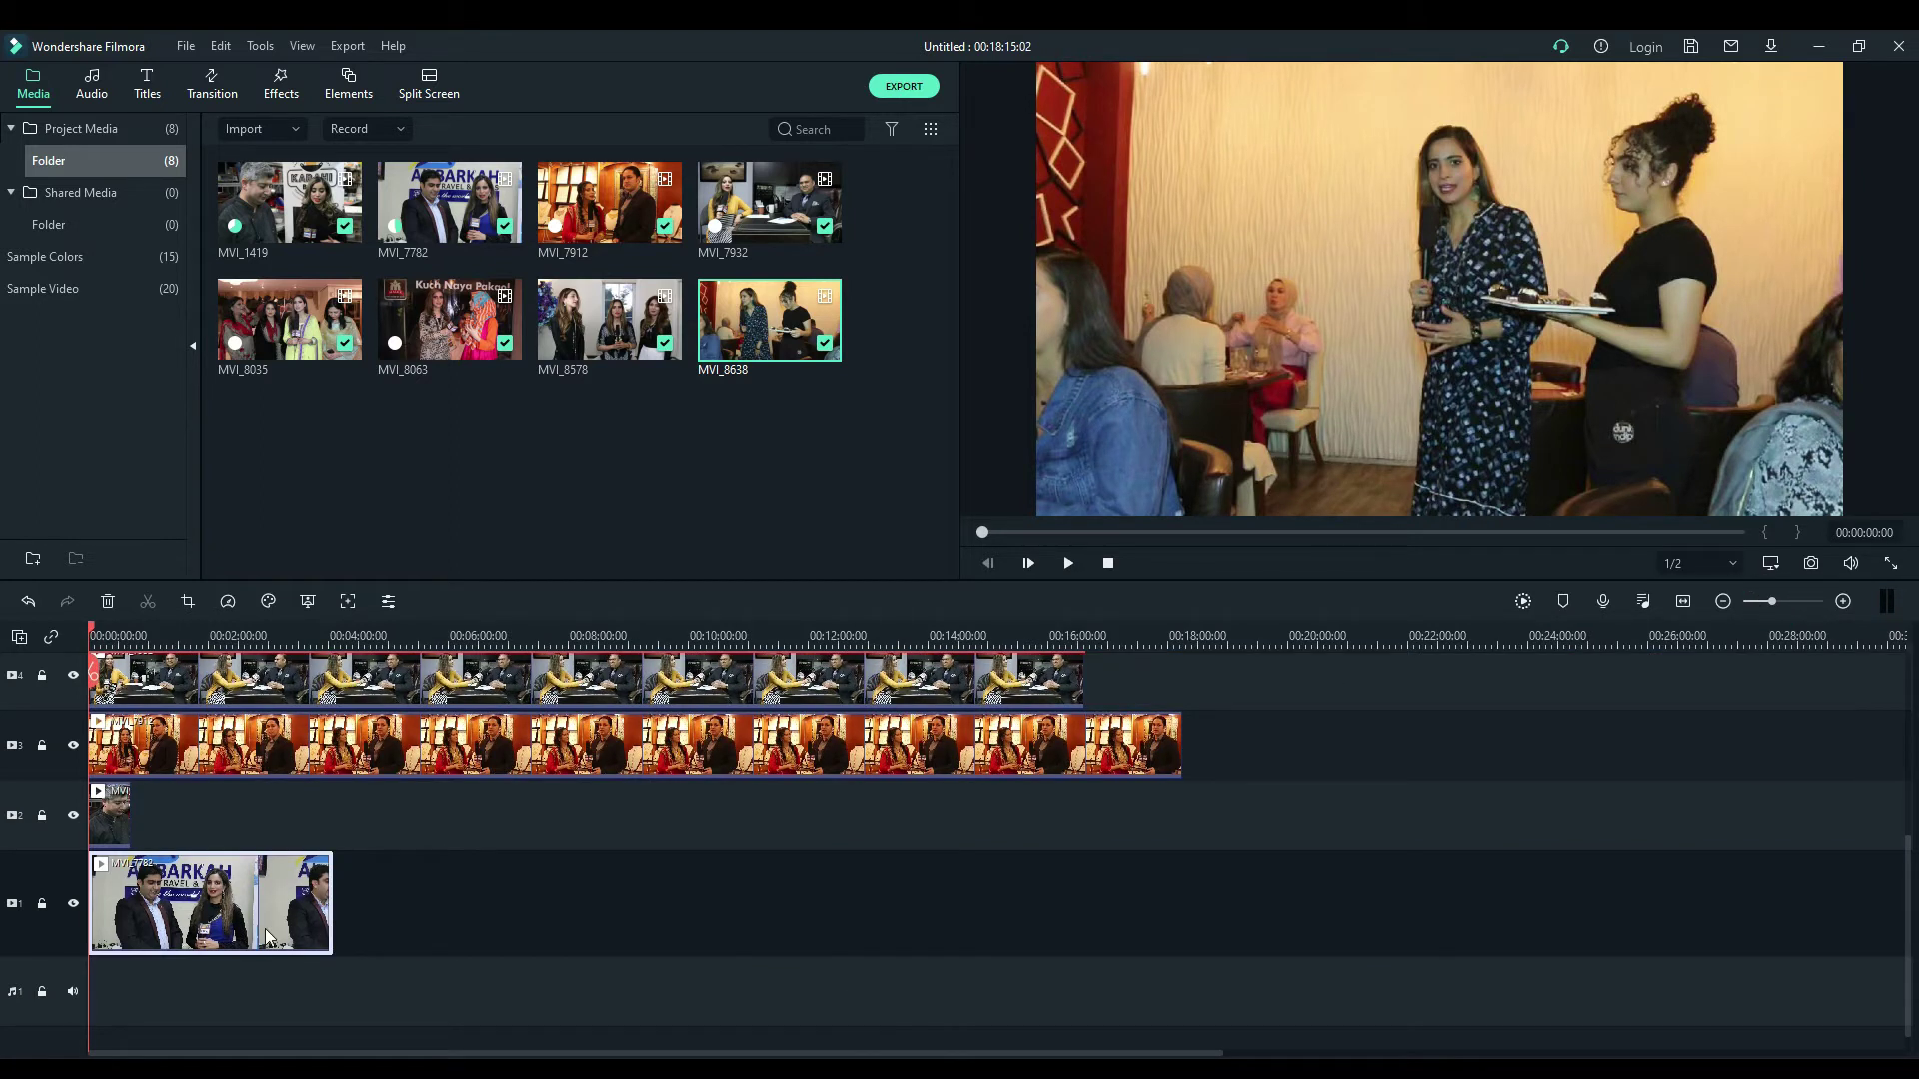
pyautogui.moveTo(330, 921); pyautogui.dragTo(132, 894)
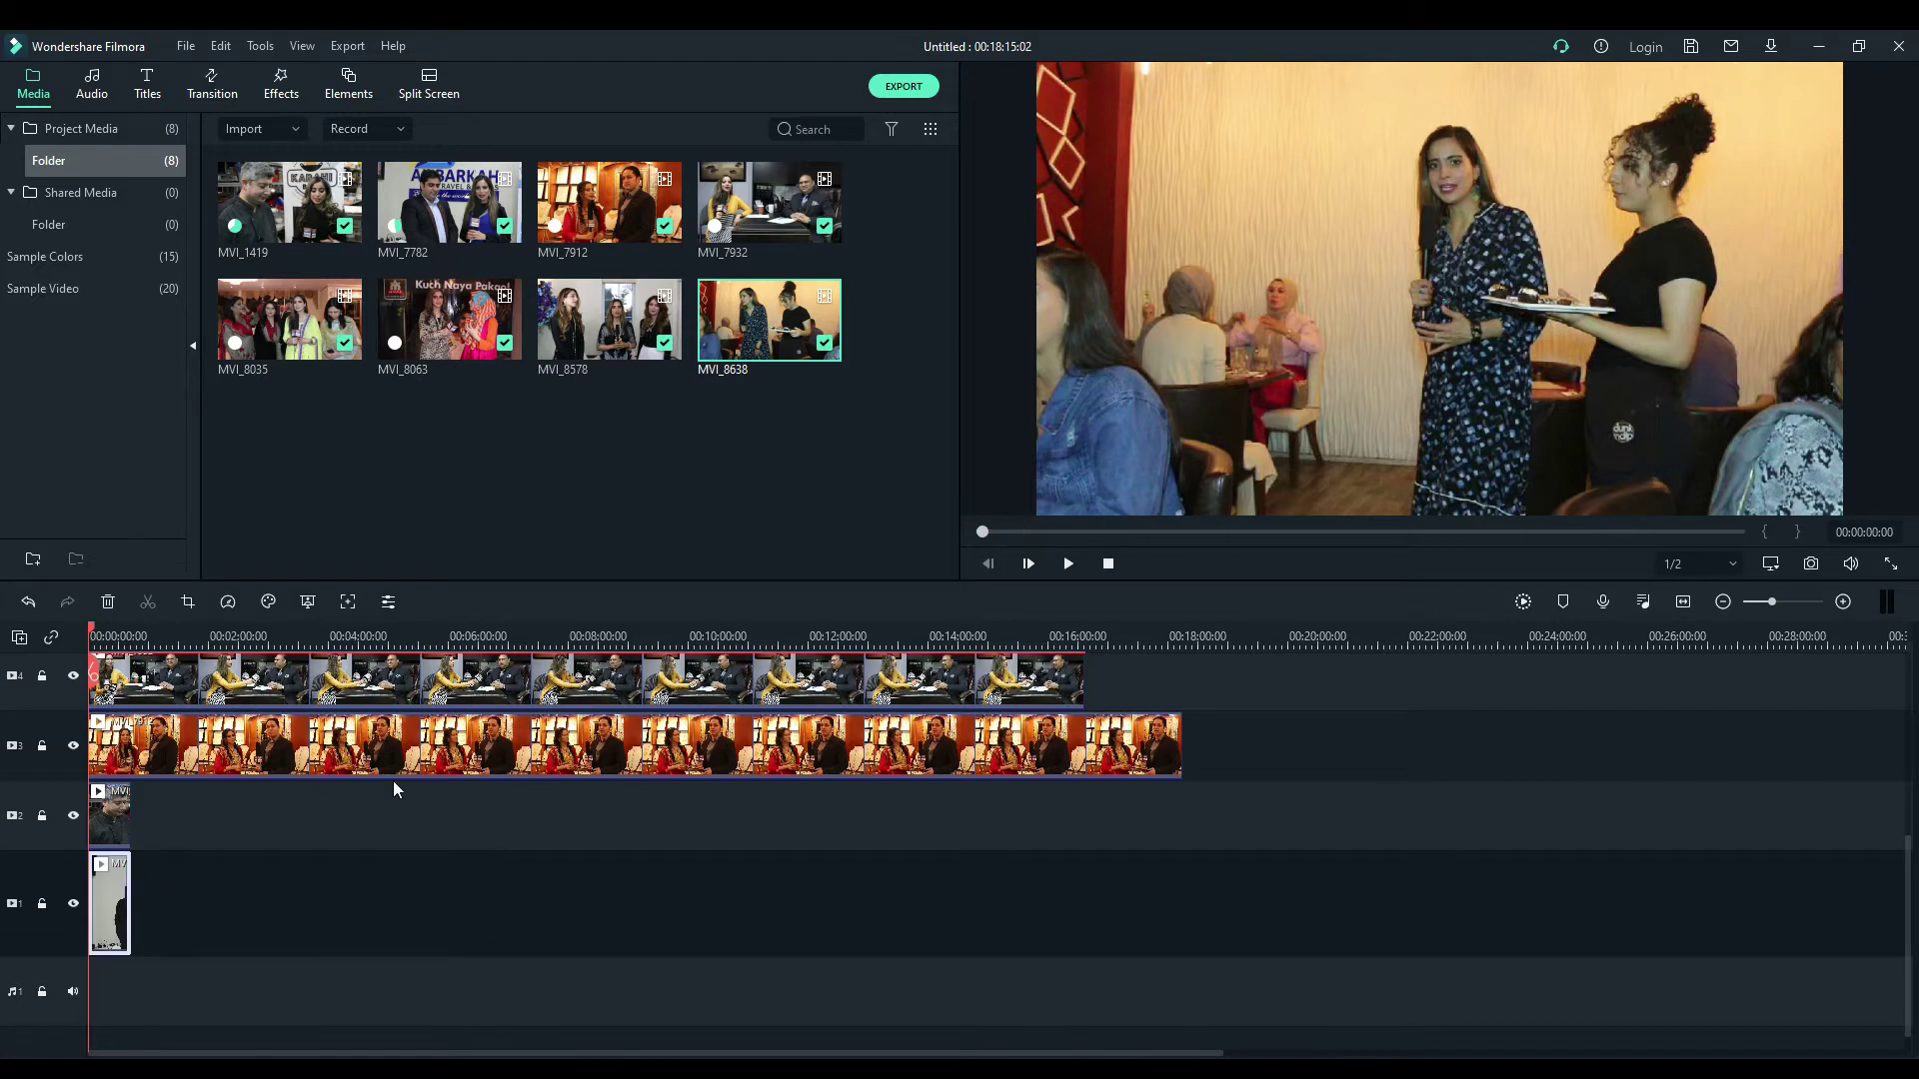
pyautogui.moveTo(1182, 751); pyautogui.dragTo(130, 748)
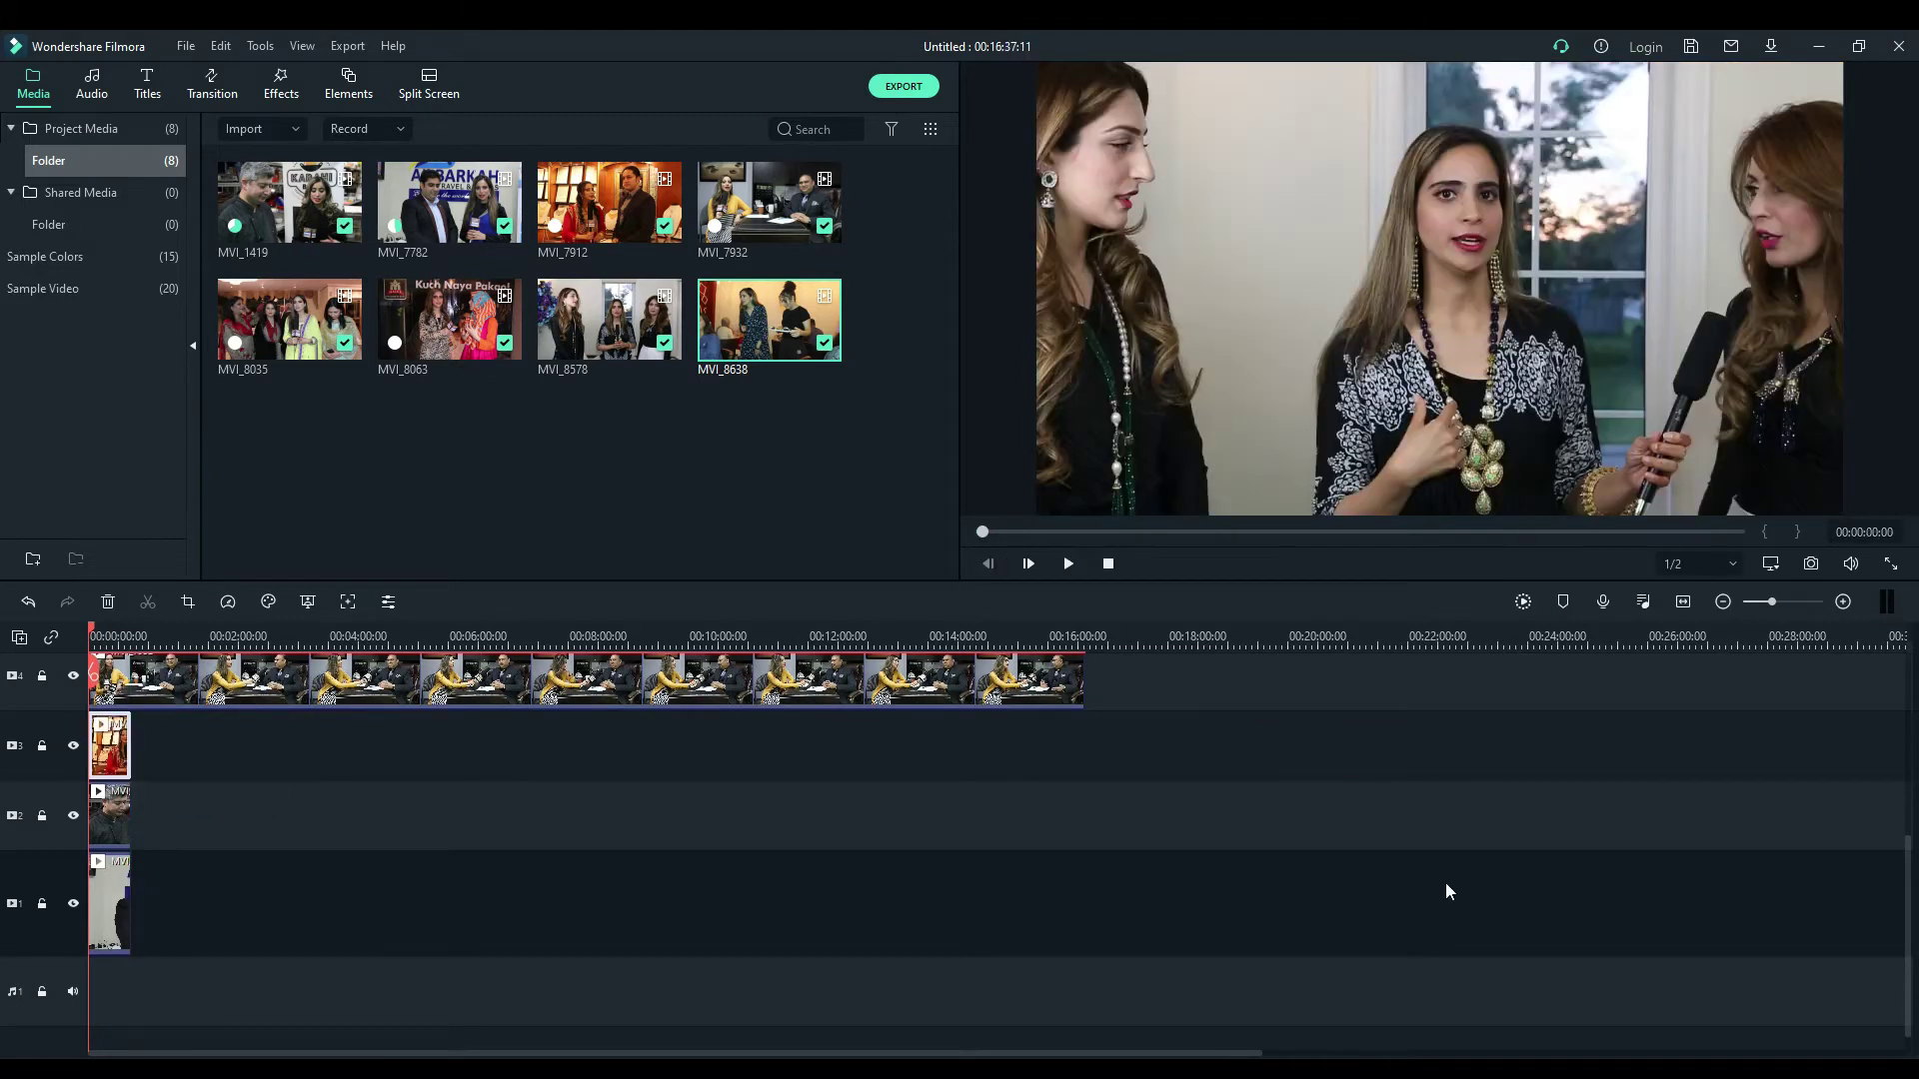
pyautogui.scroll(1, 1445, 884)
pyautogui.click(1082, 713)
pyautogui.moveTo(1082, 712); pyautogui.dragTo(130, 724)
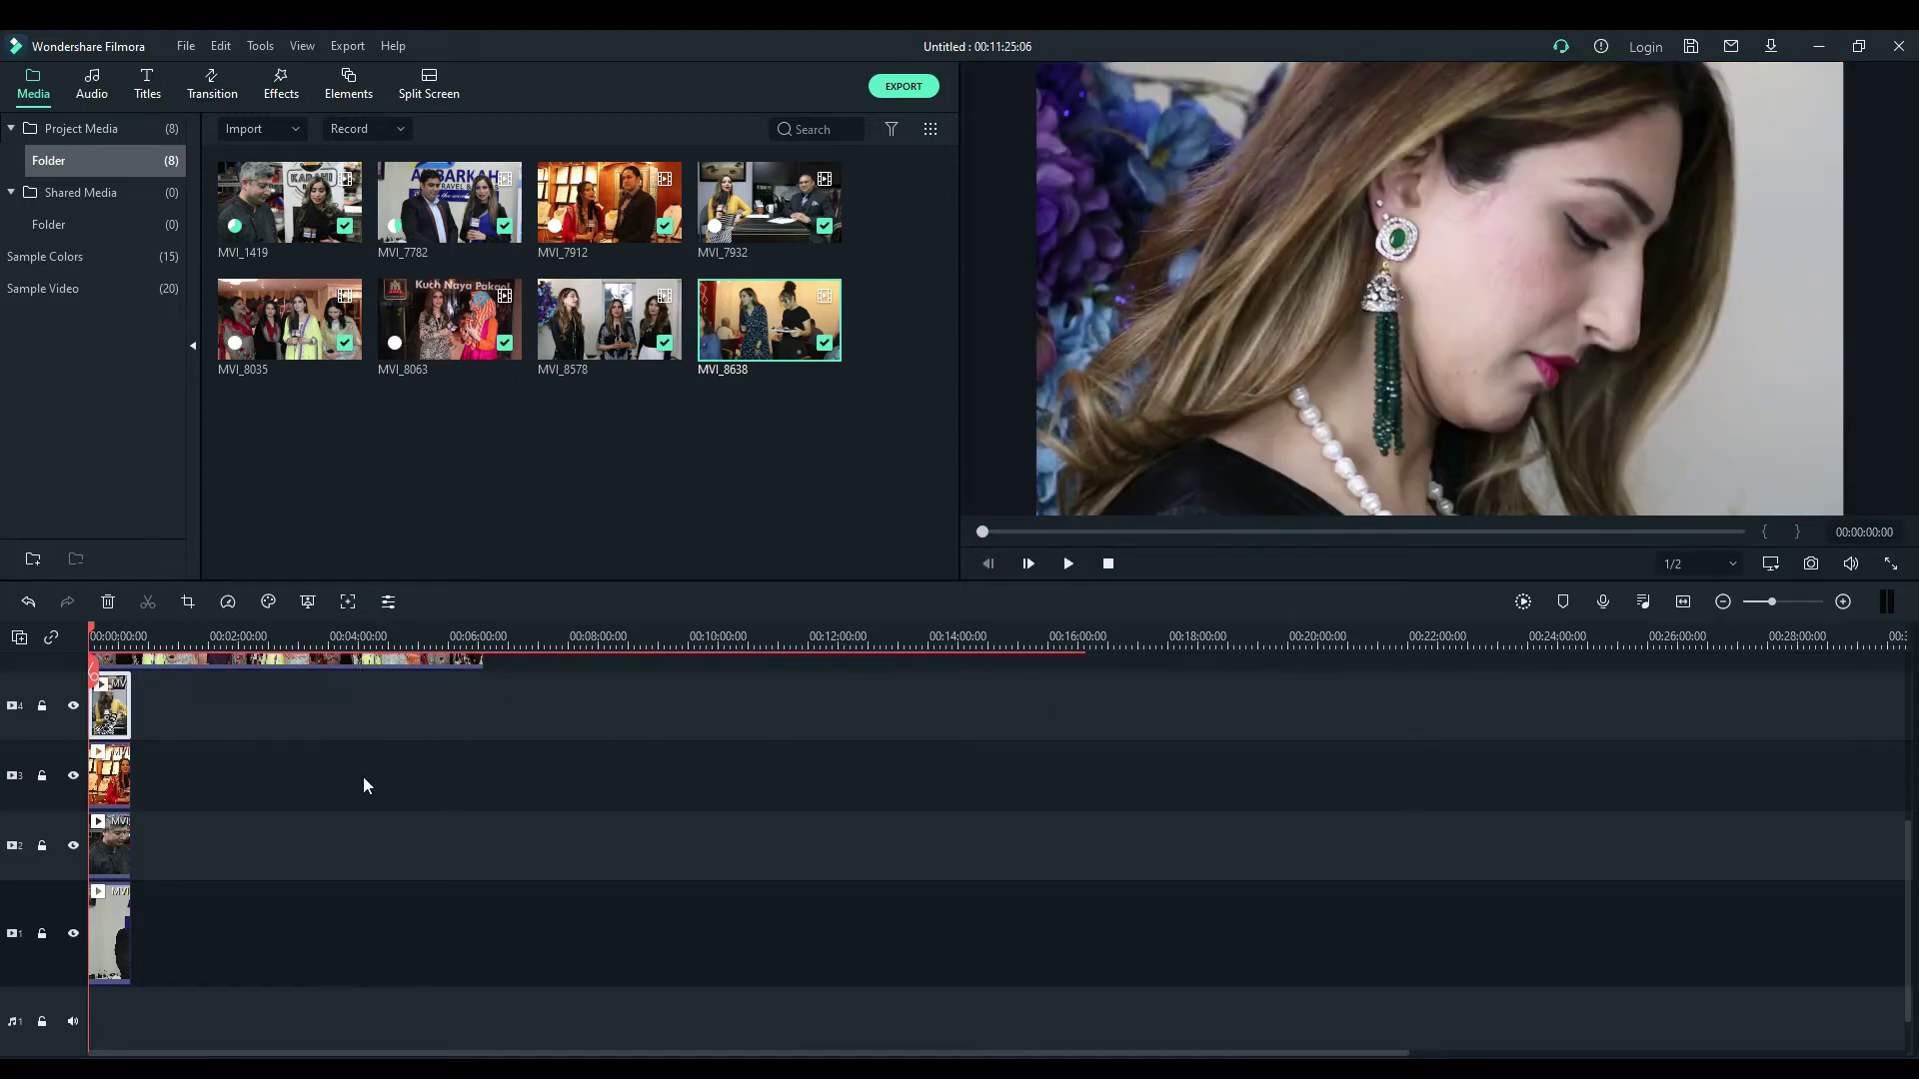
# Step: Trim the track 5, 6 and 7 clips and MVI_8638 to end at 00:00:43:05
pyautogui.scroll(3, 440, 834)
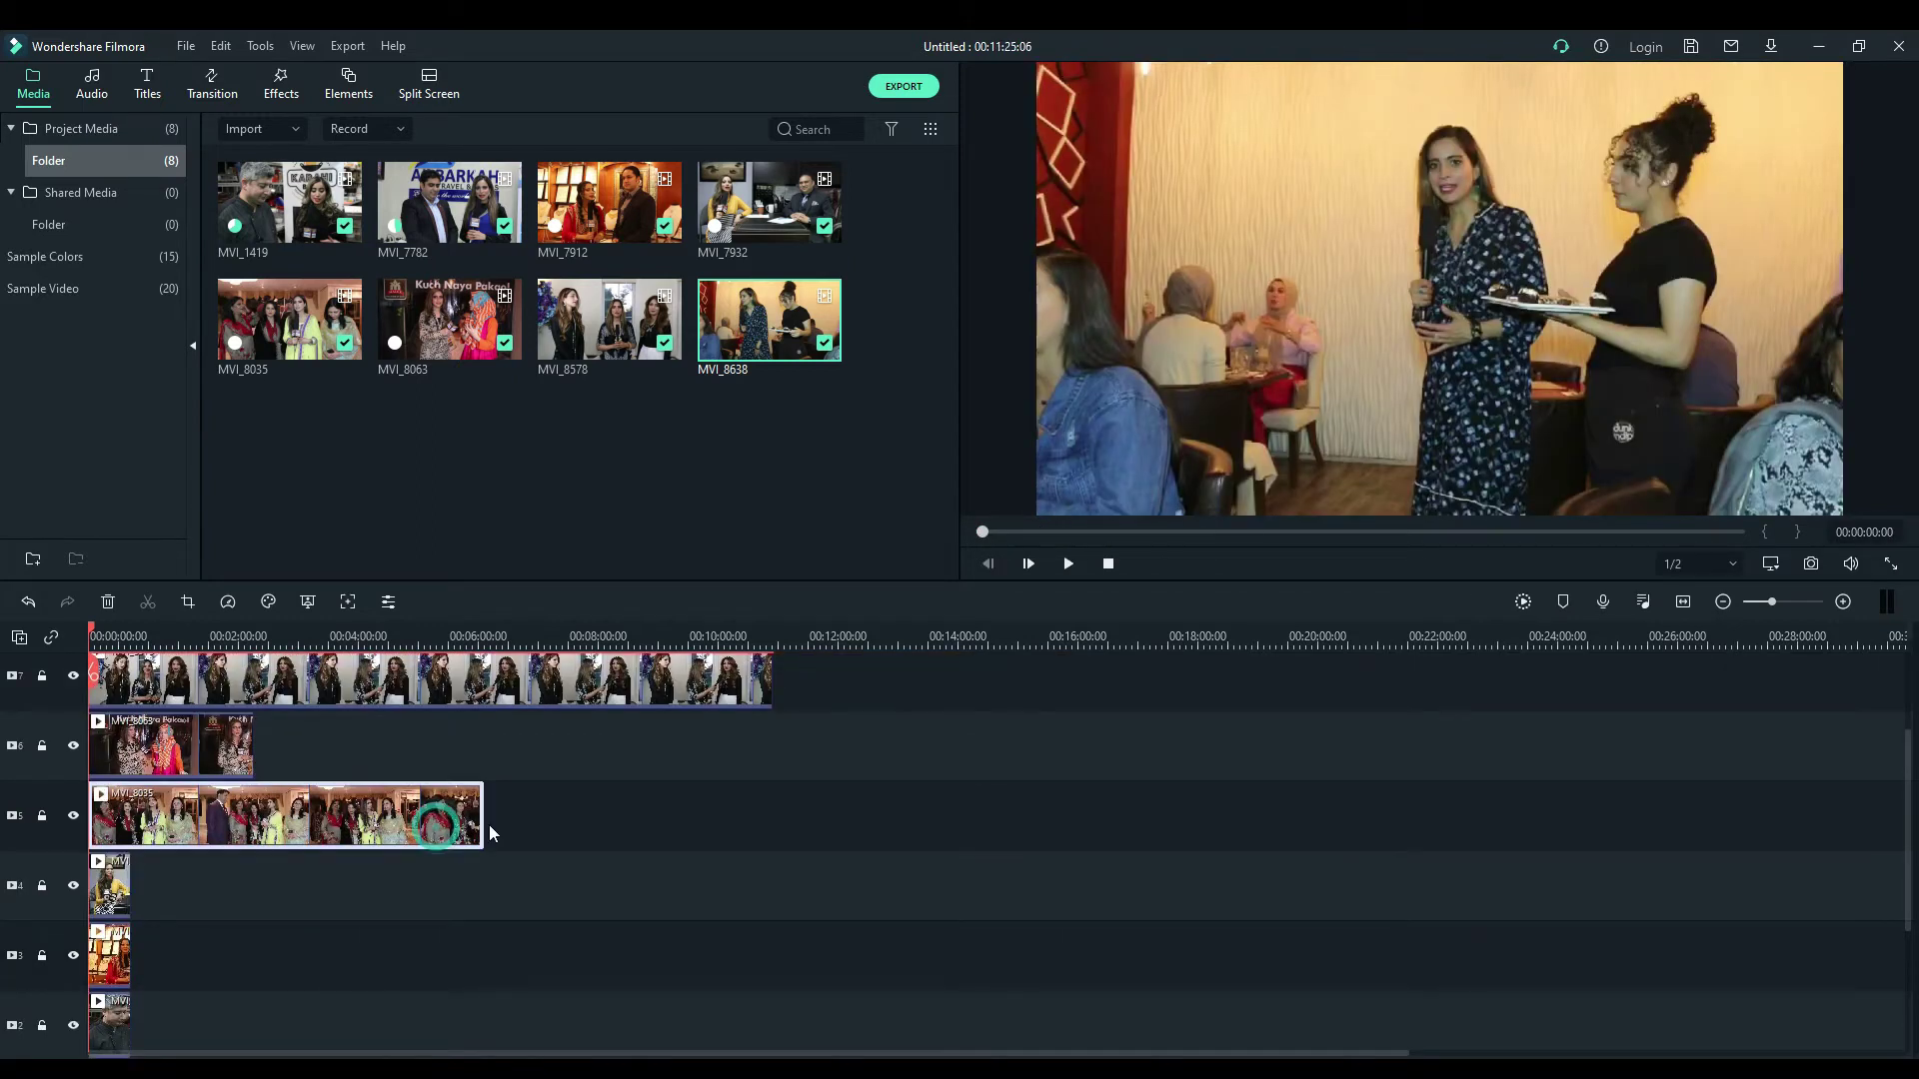
pyautogui.moveTo(484, 822); pyautogui.dragTo(130, 814)
pyautogui.click(252, 738)
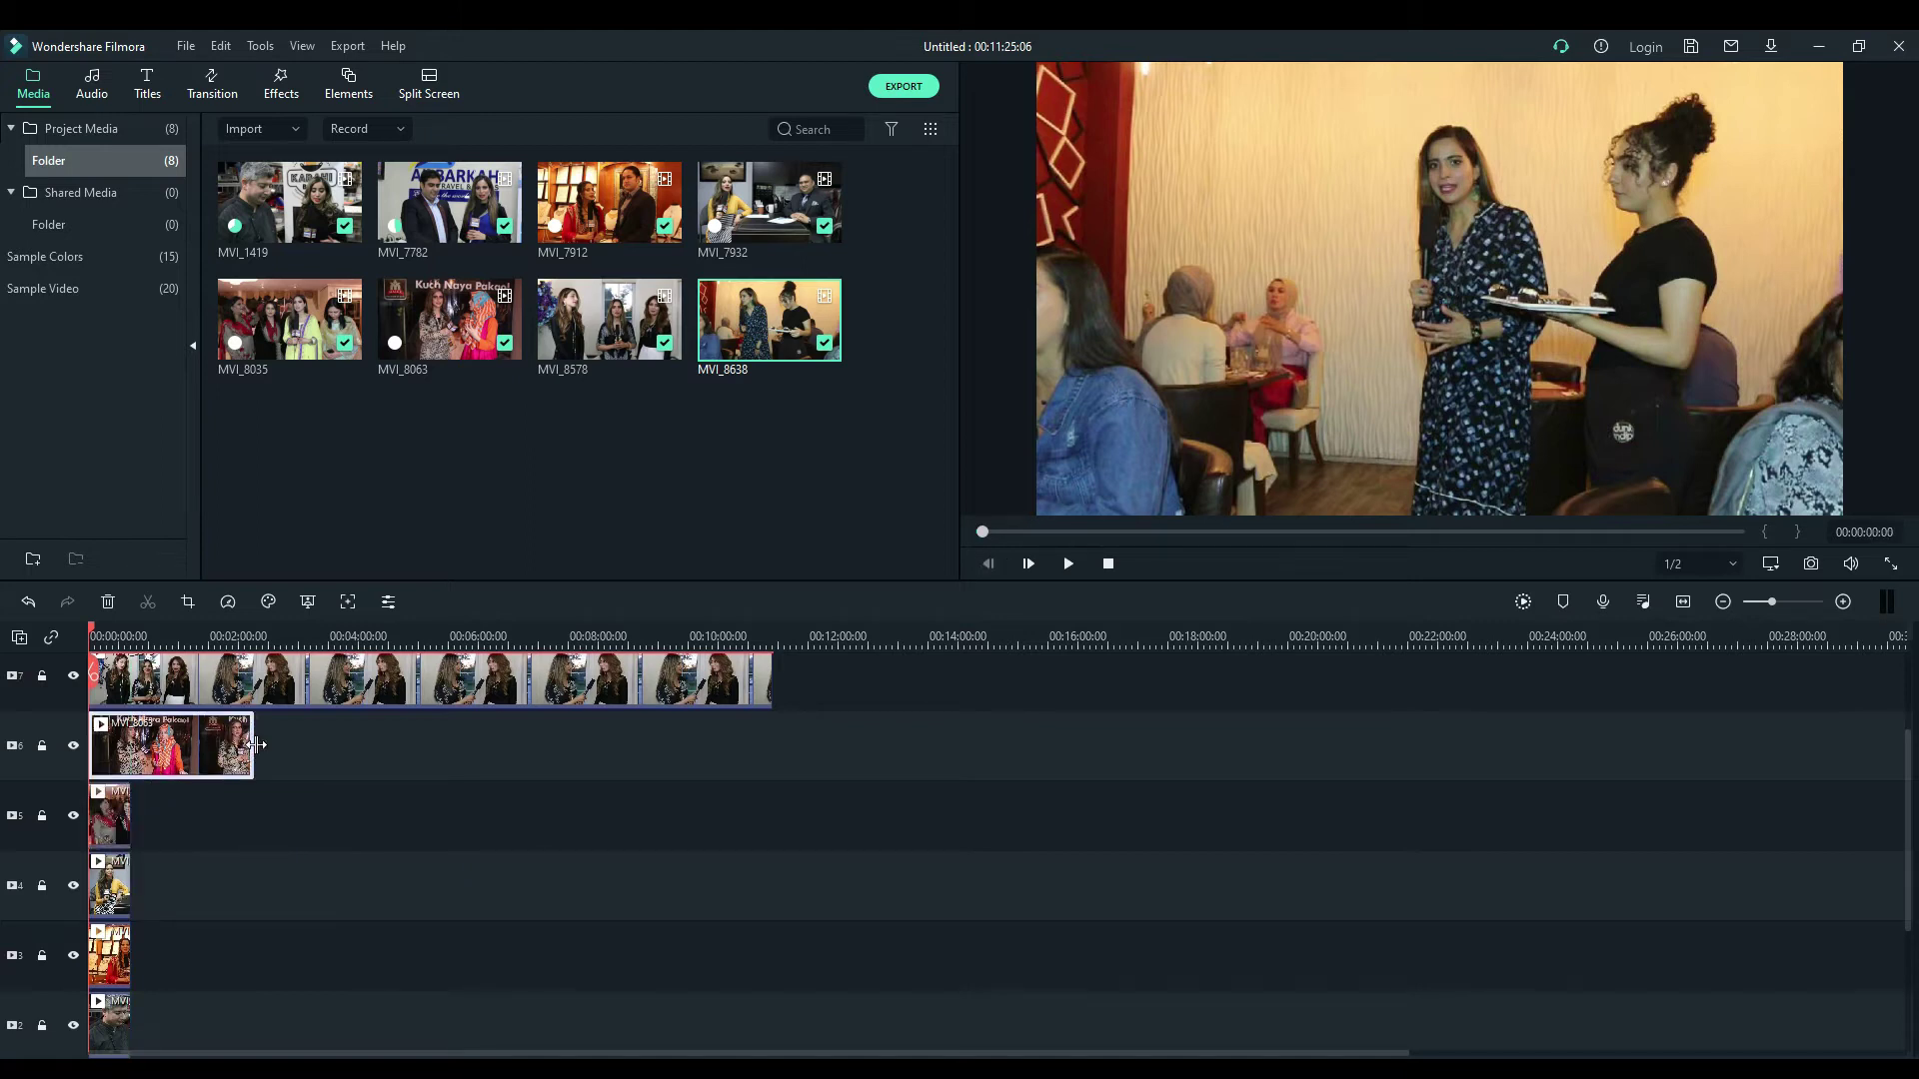
pyautogui.moveTo(257, 745); pyautogui.dragTo(130, 752)
pyautogui.click(375, 687)
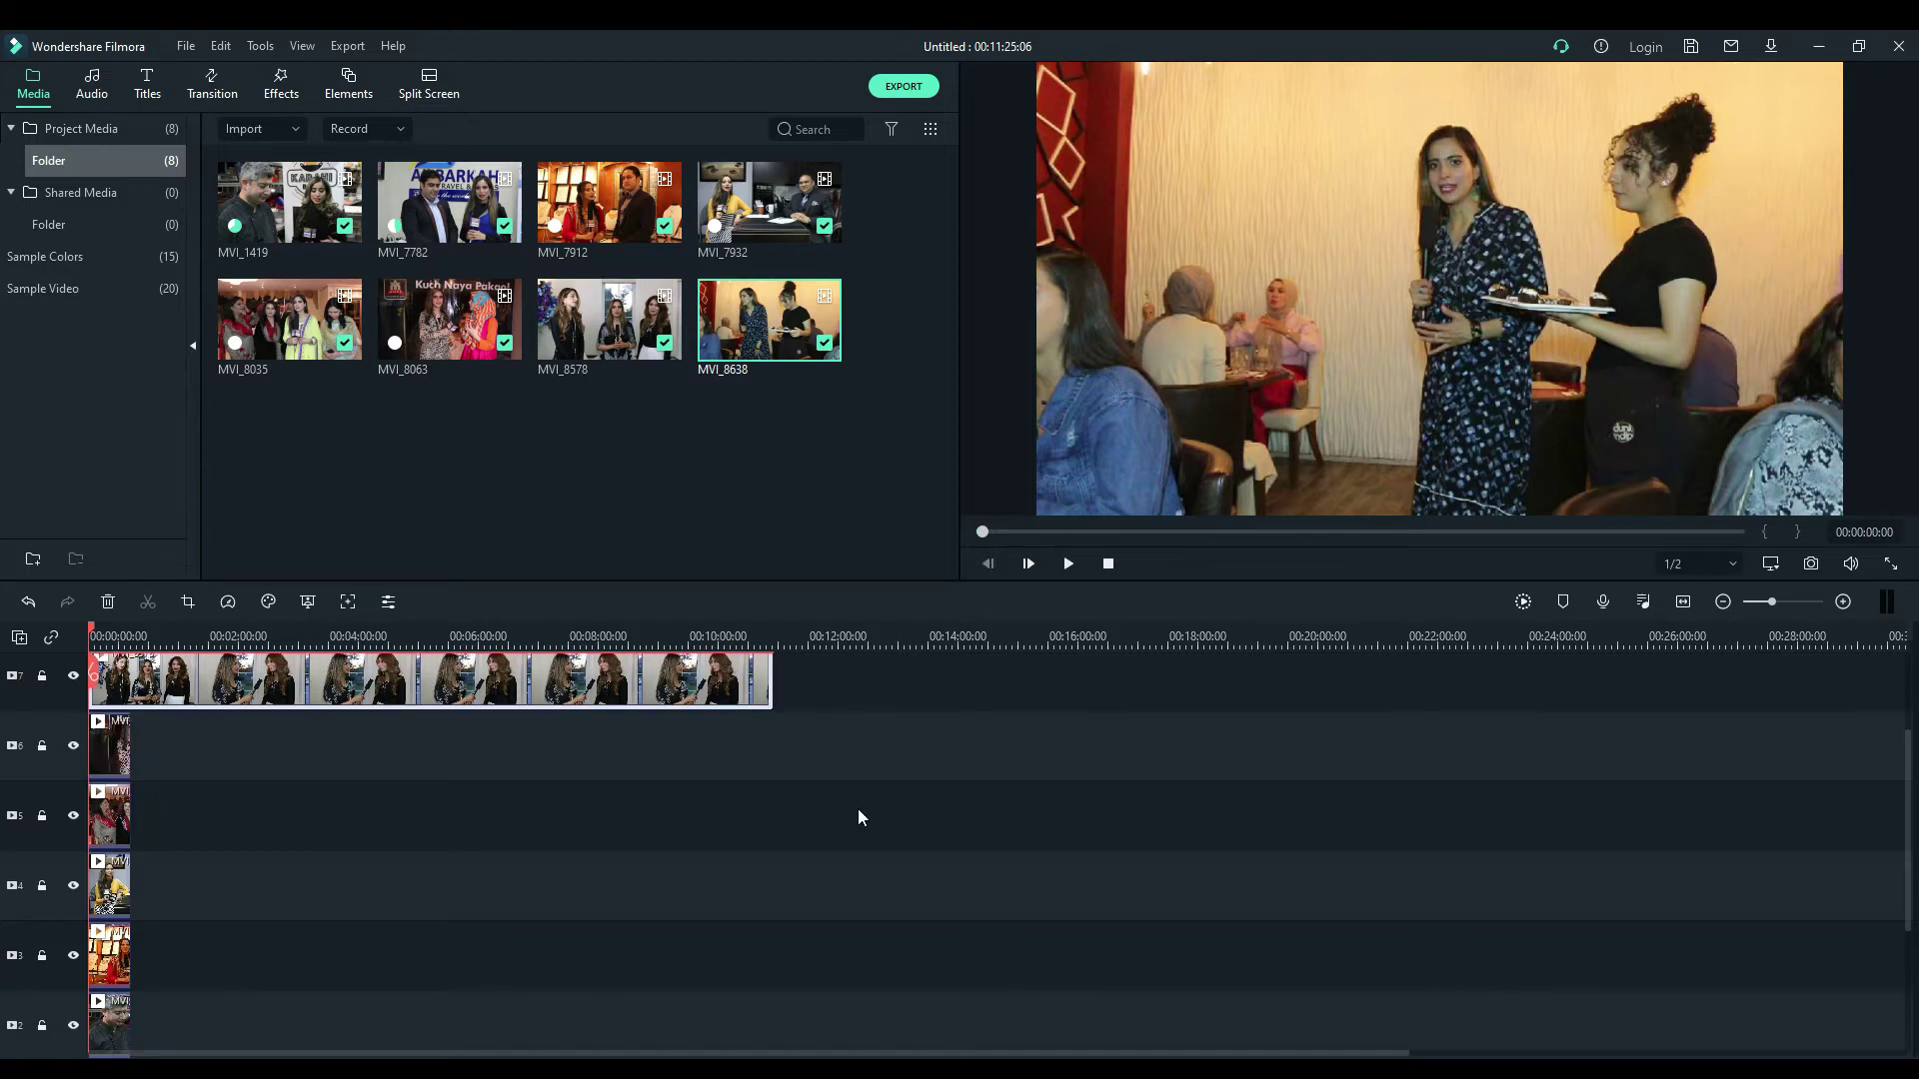
pyautogui.scroll(1, 858, 808)
pyautogui.moveTo(775, 776); pyautogui.dragTo(132, 783)
pyautogui.click(185, 700)
pyautogui.moveTo(199, 701); pyautogui.dragTo(131, 706)
pyautogui.scroll(-2, 369, 776)
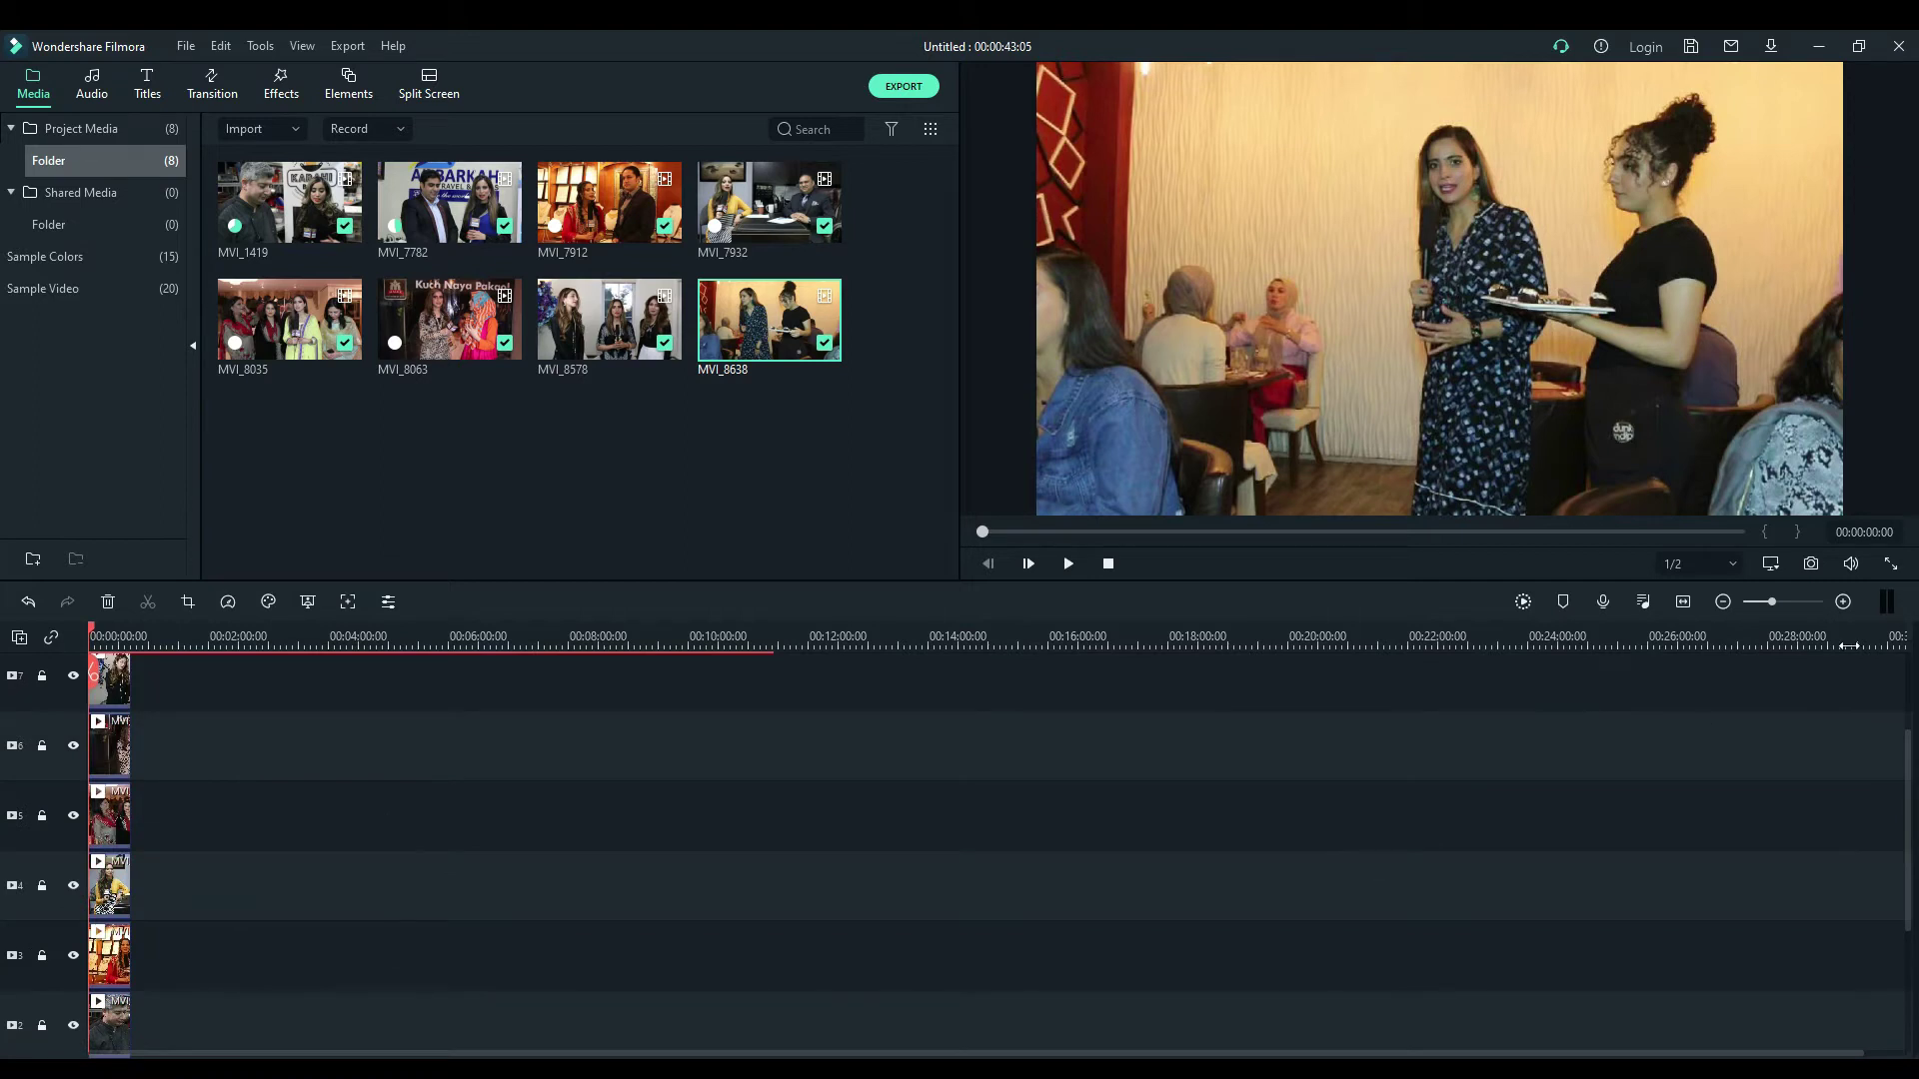
pyautogui.moveTo(1777, 604); pyautogui.dragTo(1788, 606)
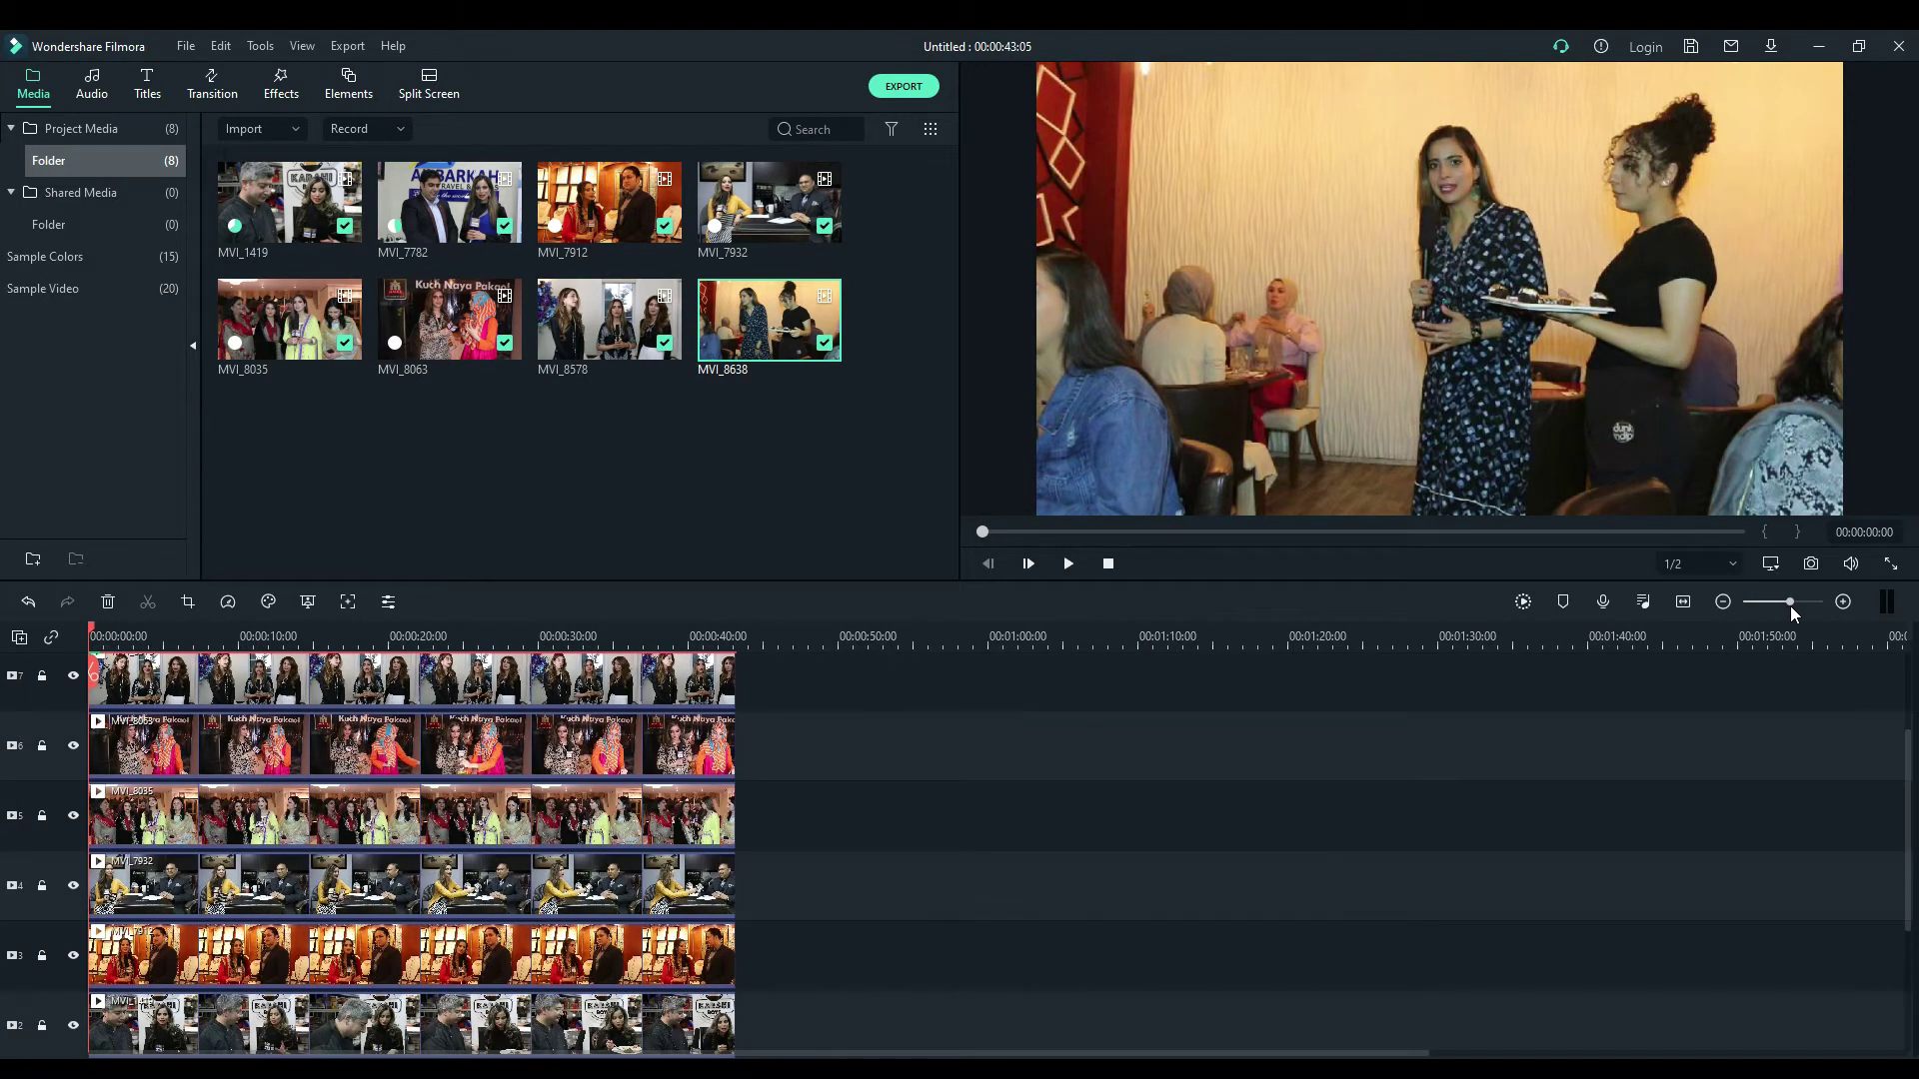
# Step: Lock the upper video tracks, from track 7 down to track 4
pyautogui.scroll(-3, 1299, 861)
pyautogui.scroll(5, 1244, 856)
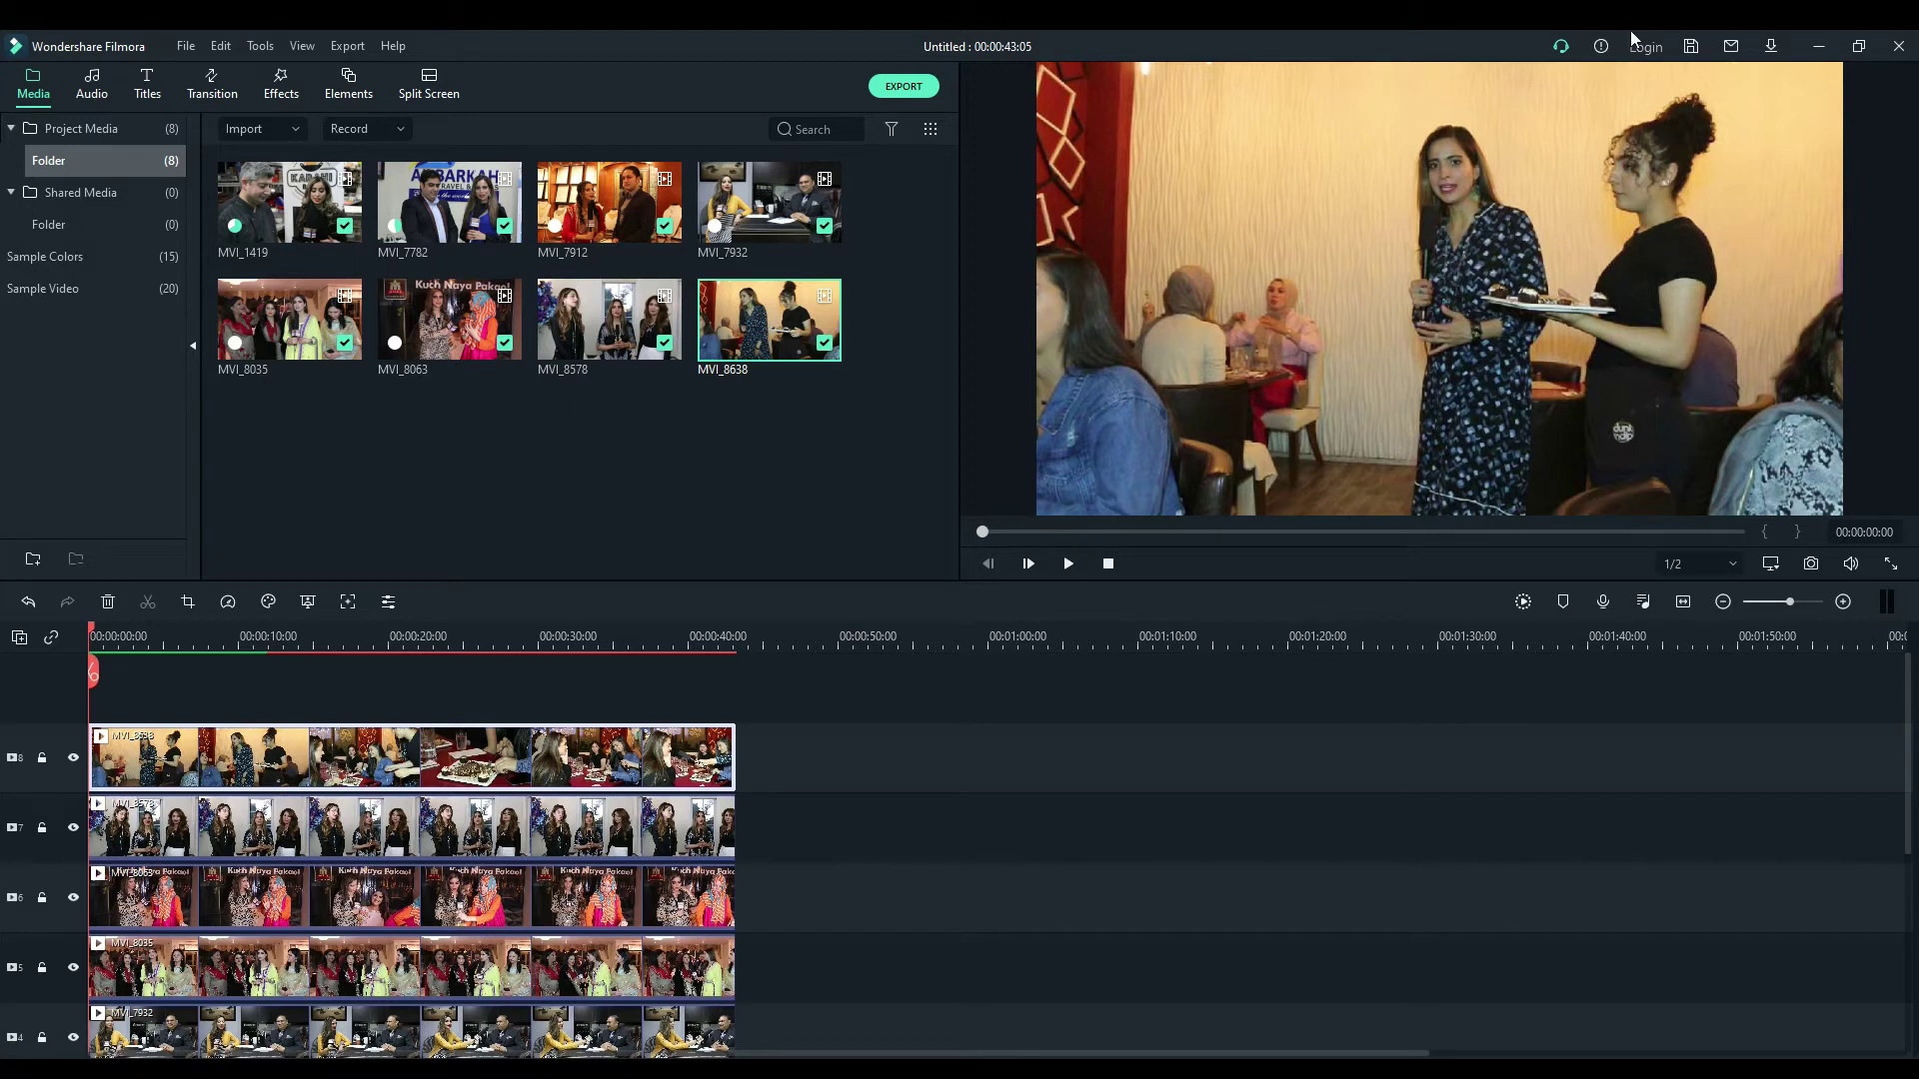
pyautogui.click(1413, 301)
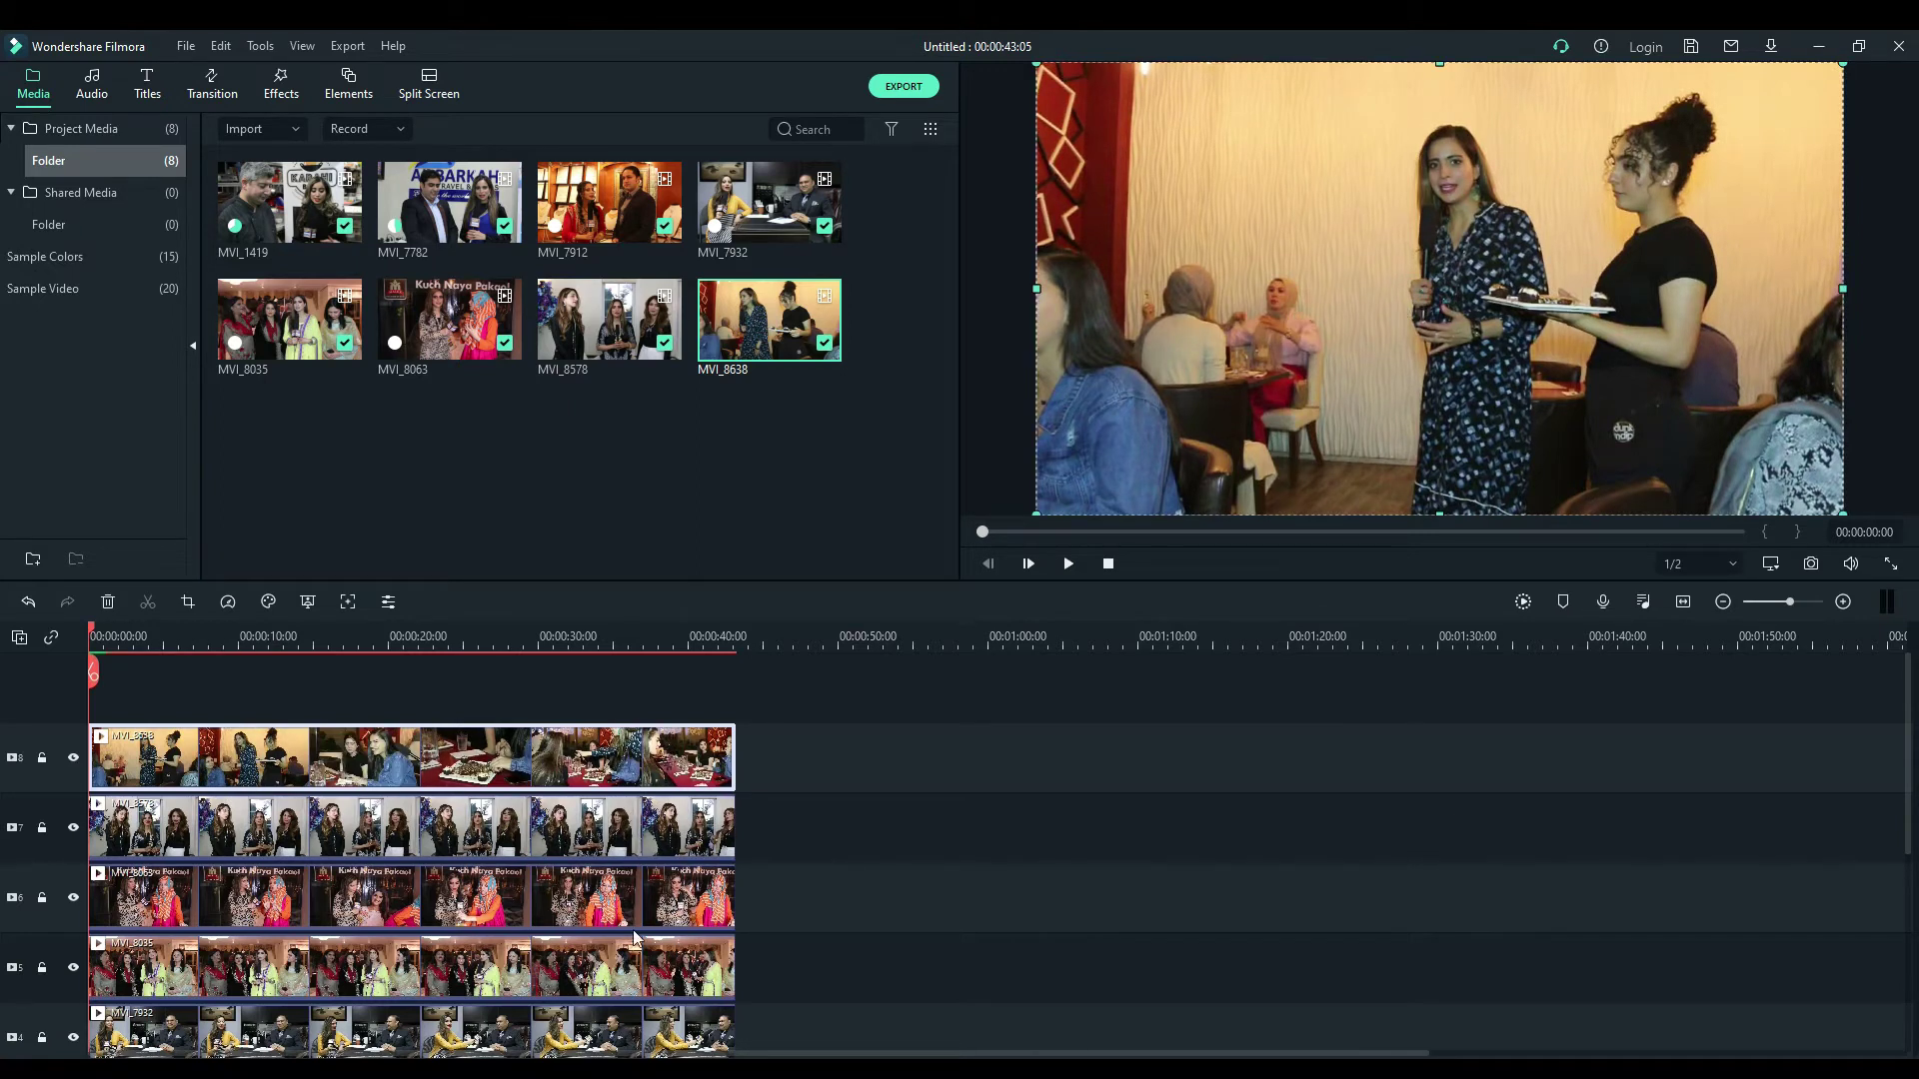
pyautogui.click(41, 827)
pyautogui.click(41, 898)
pyautogui.click(42, 967)
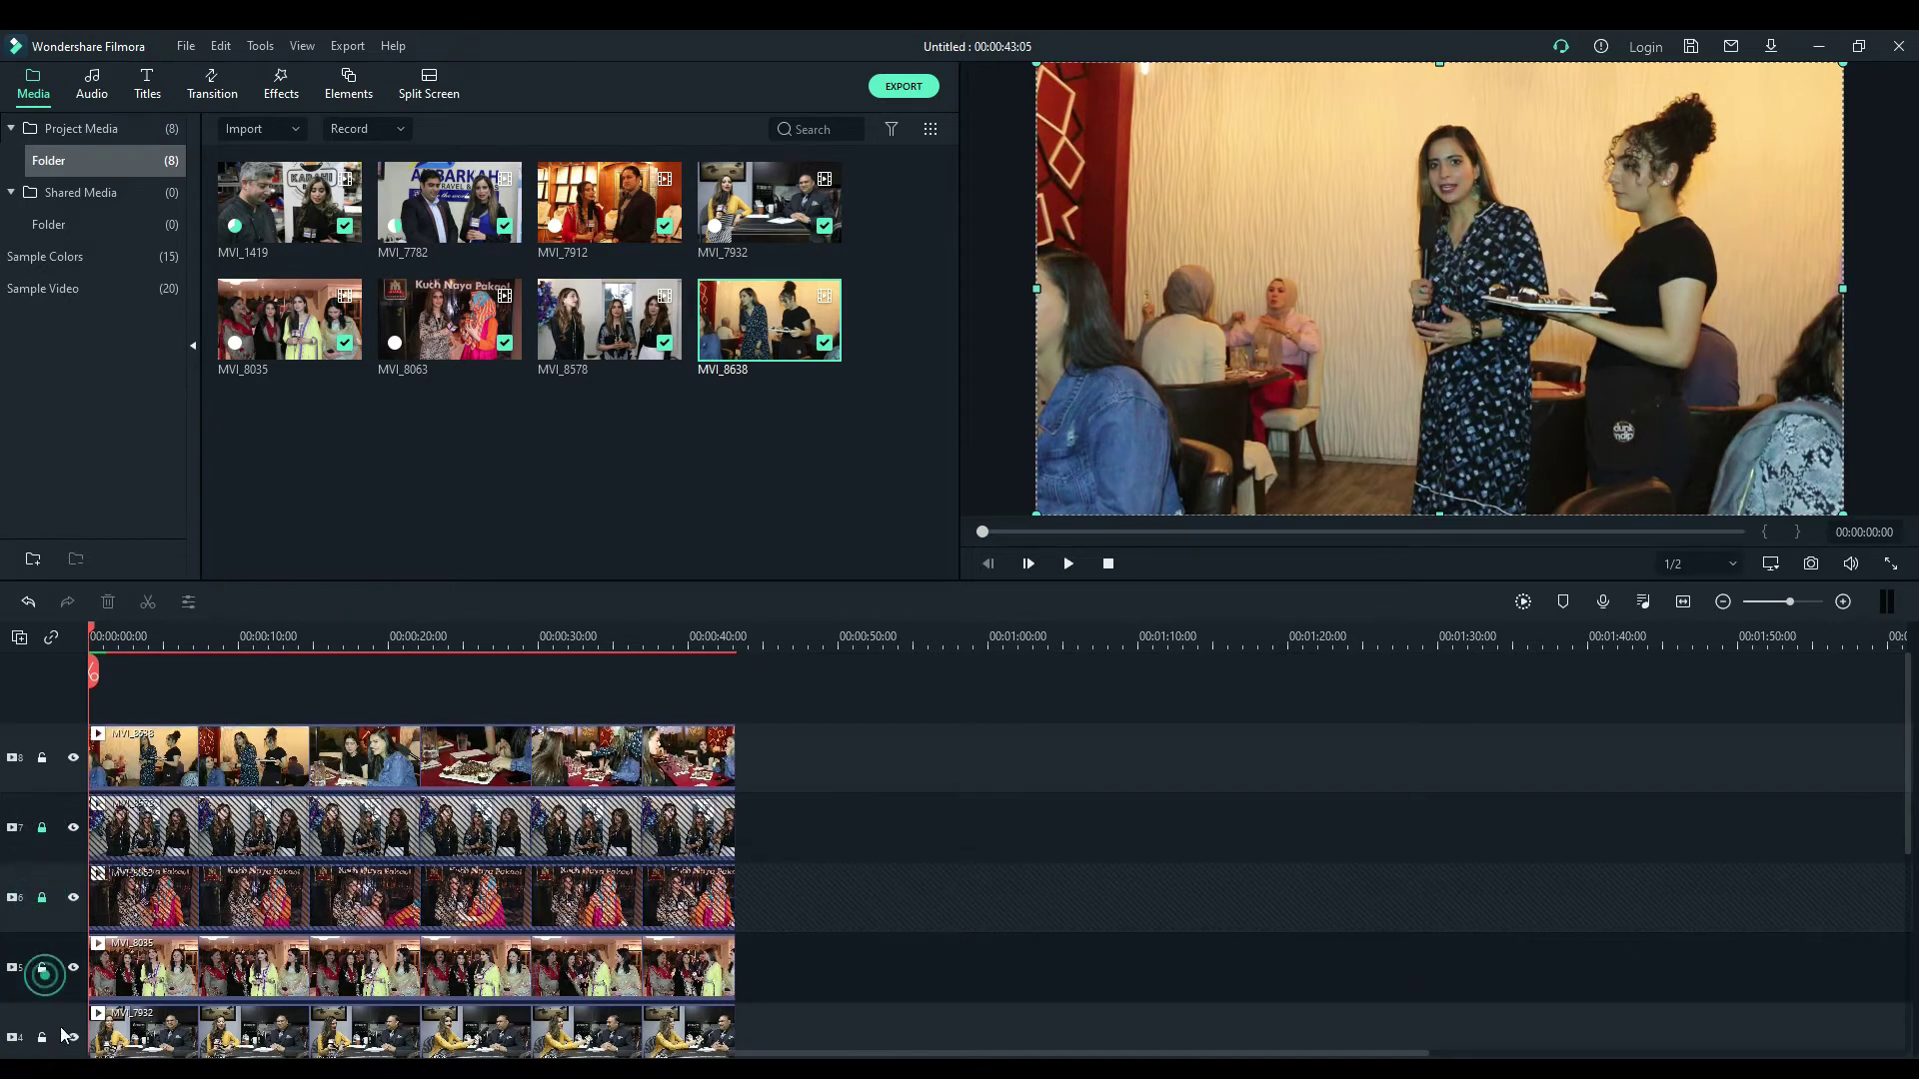
pyautogui.click(42, 1037)
# Step: Lock the remaining lower tracks 5, 3, 2 and 1
pyautogui.scroll(-1, 50, 959)
pyautogui.click(42, 938)
pyautogui.scroll(-3, 44, 943)
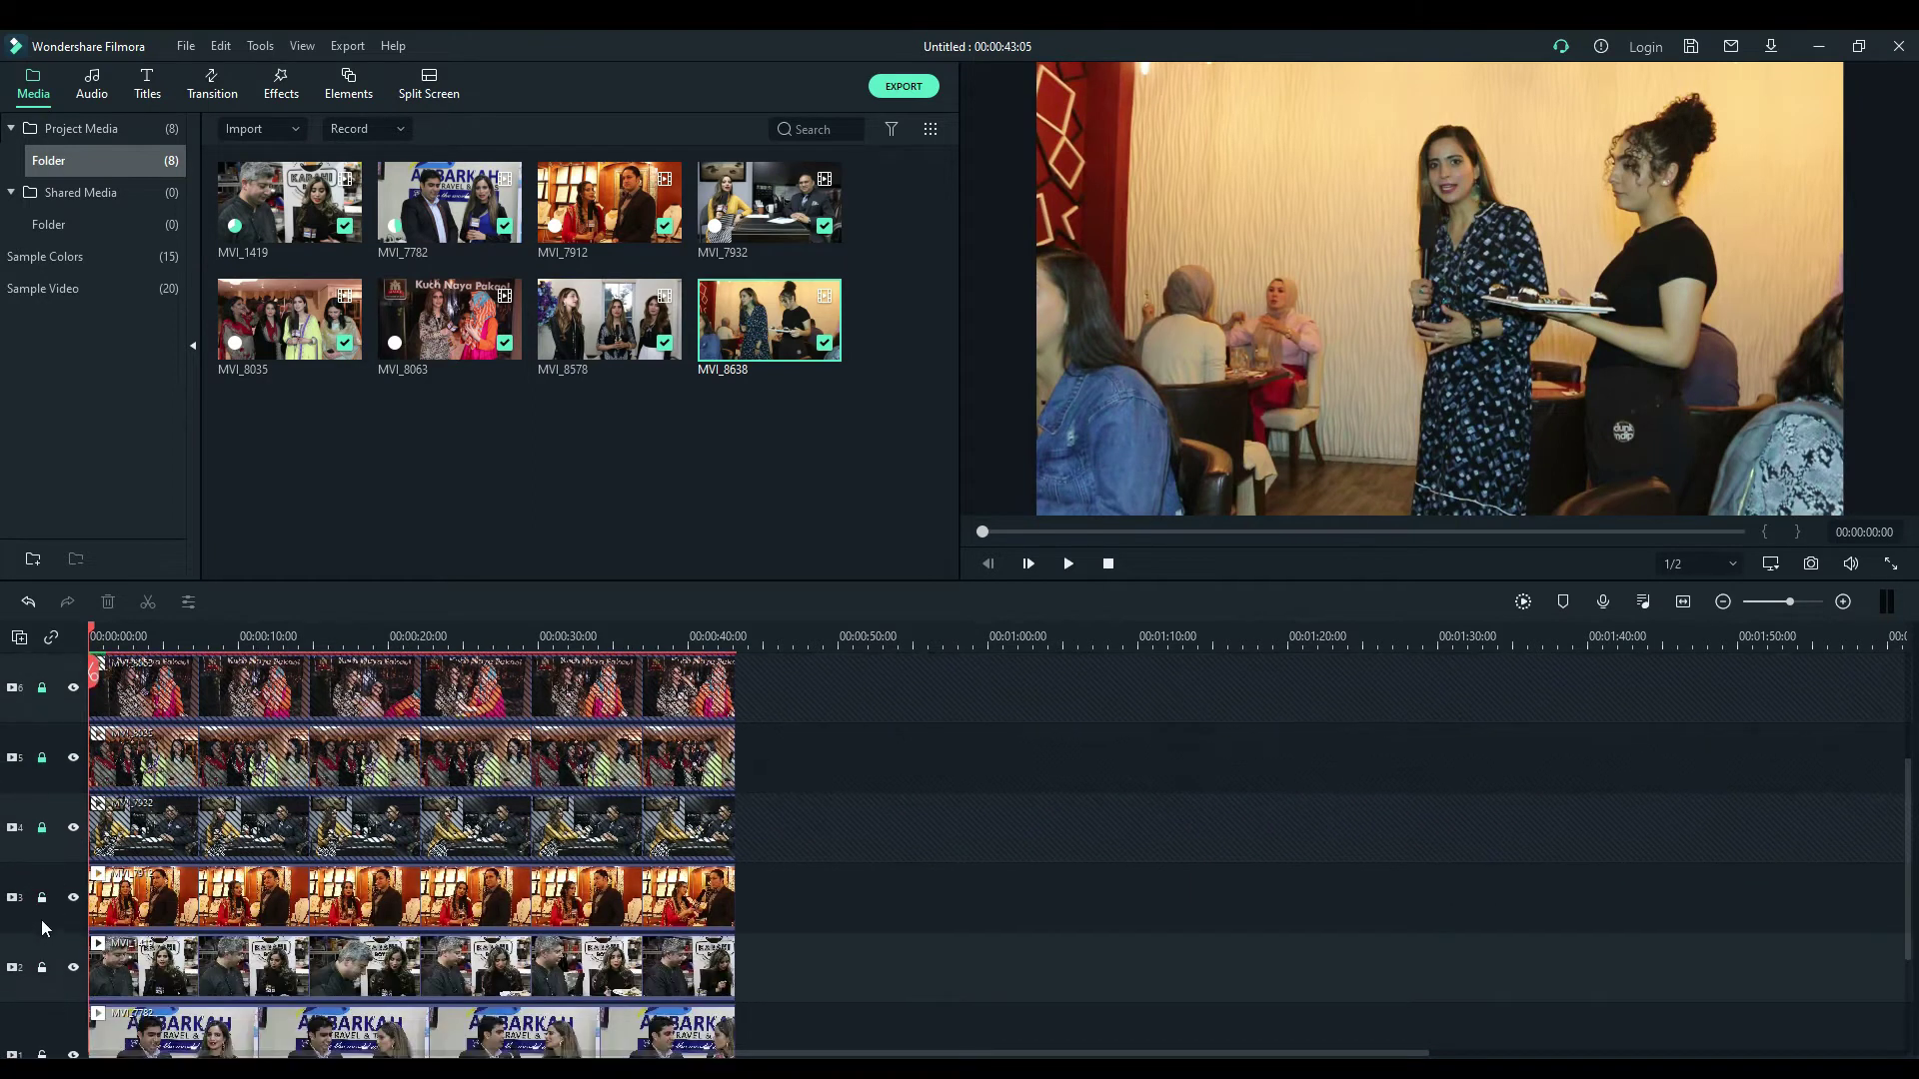
pyautogui.click(42, 899)
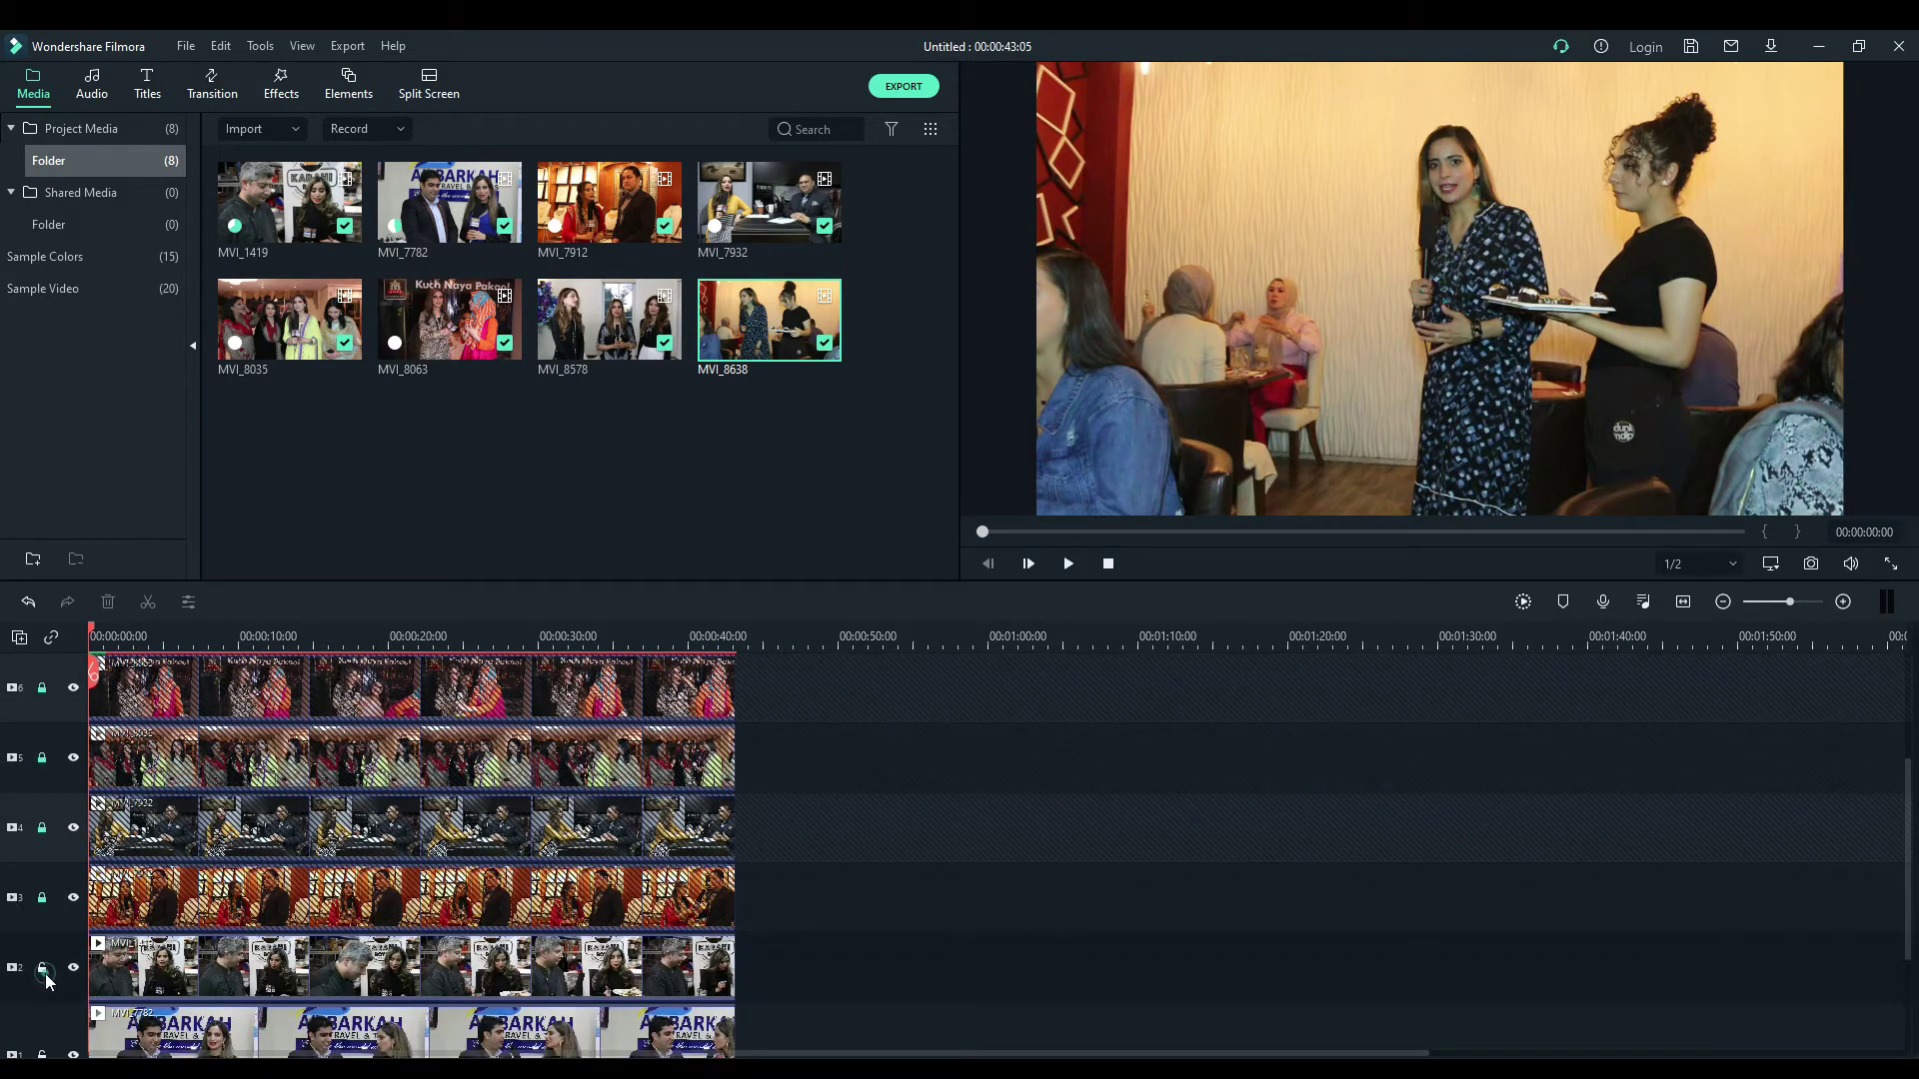
pyautogui.scroll(-1, 44, 973)
pyautogui.click(44, 884)
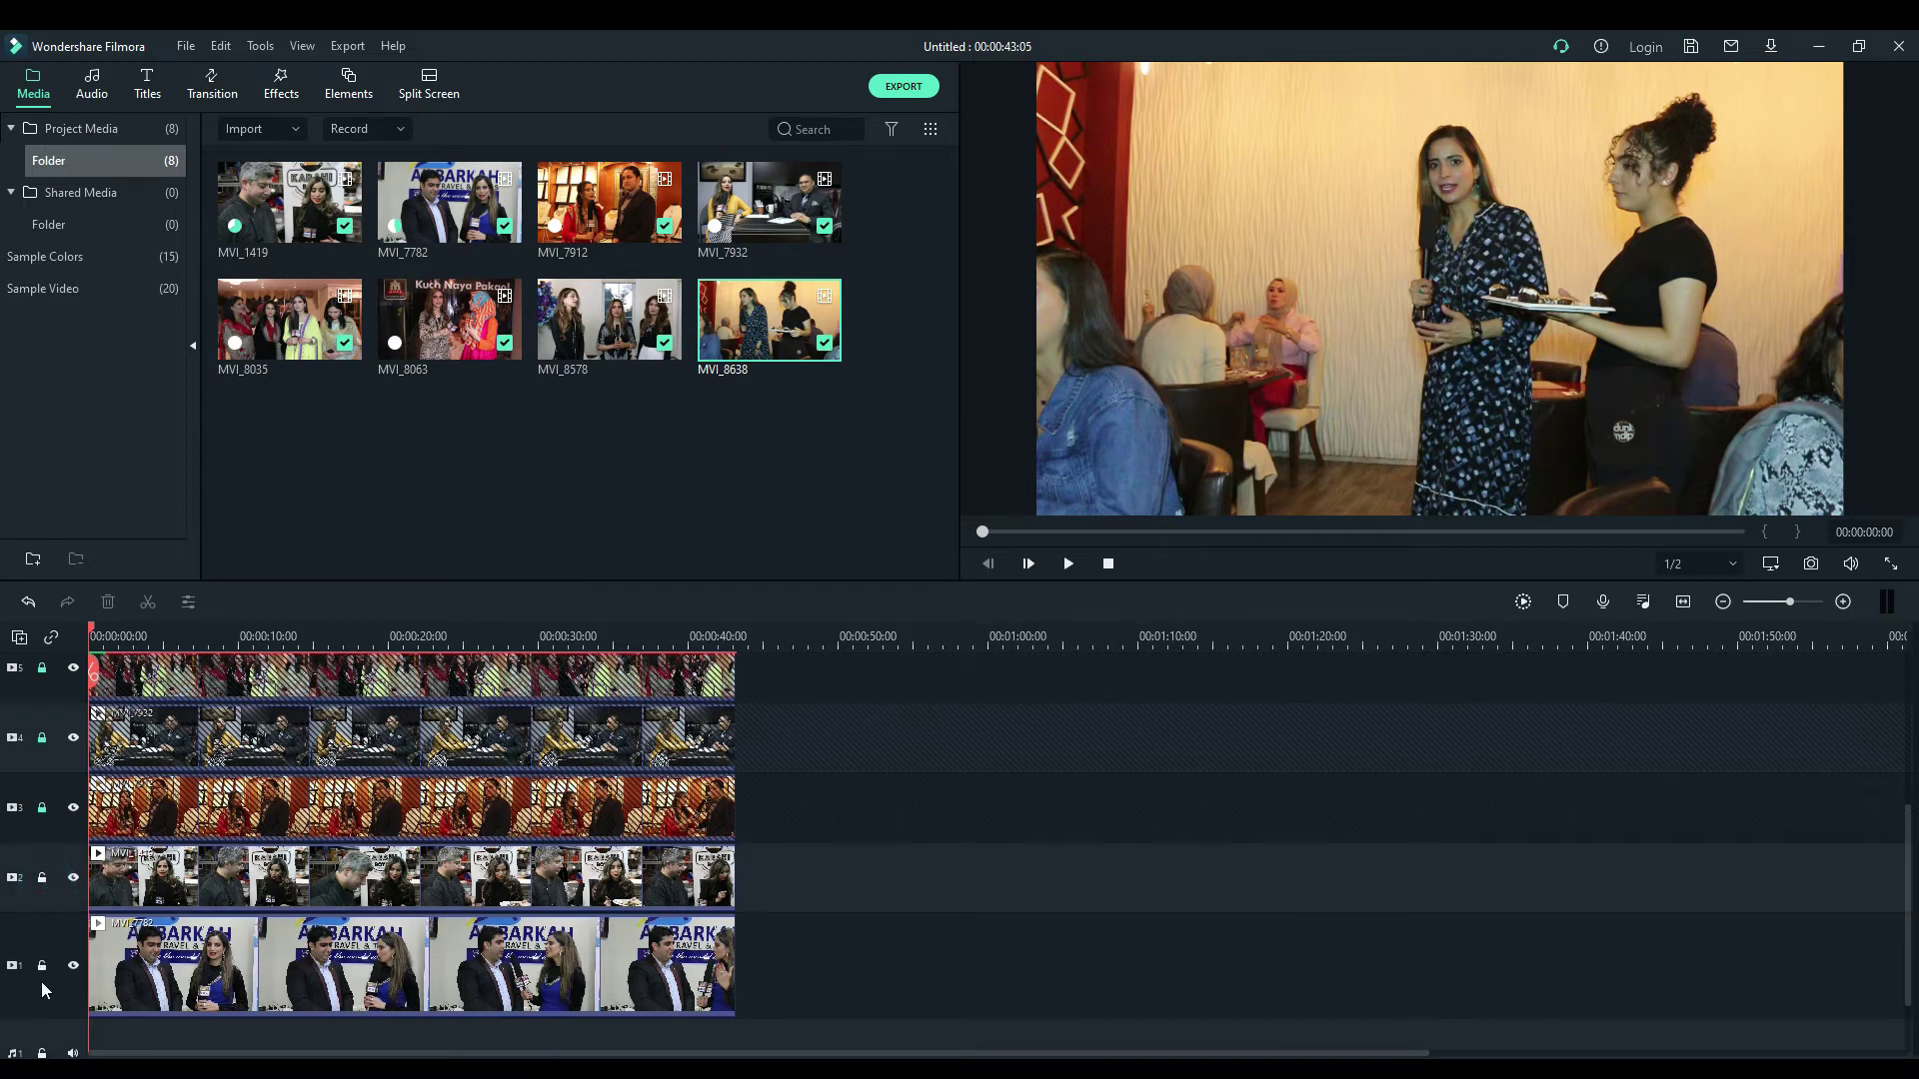
pyautogui.click(42, 965)
pyautogui.click(42, 878)
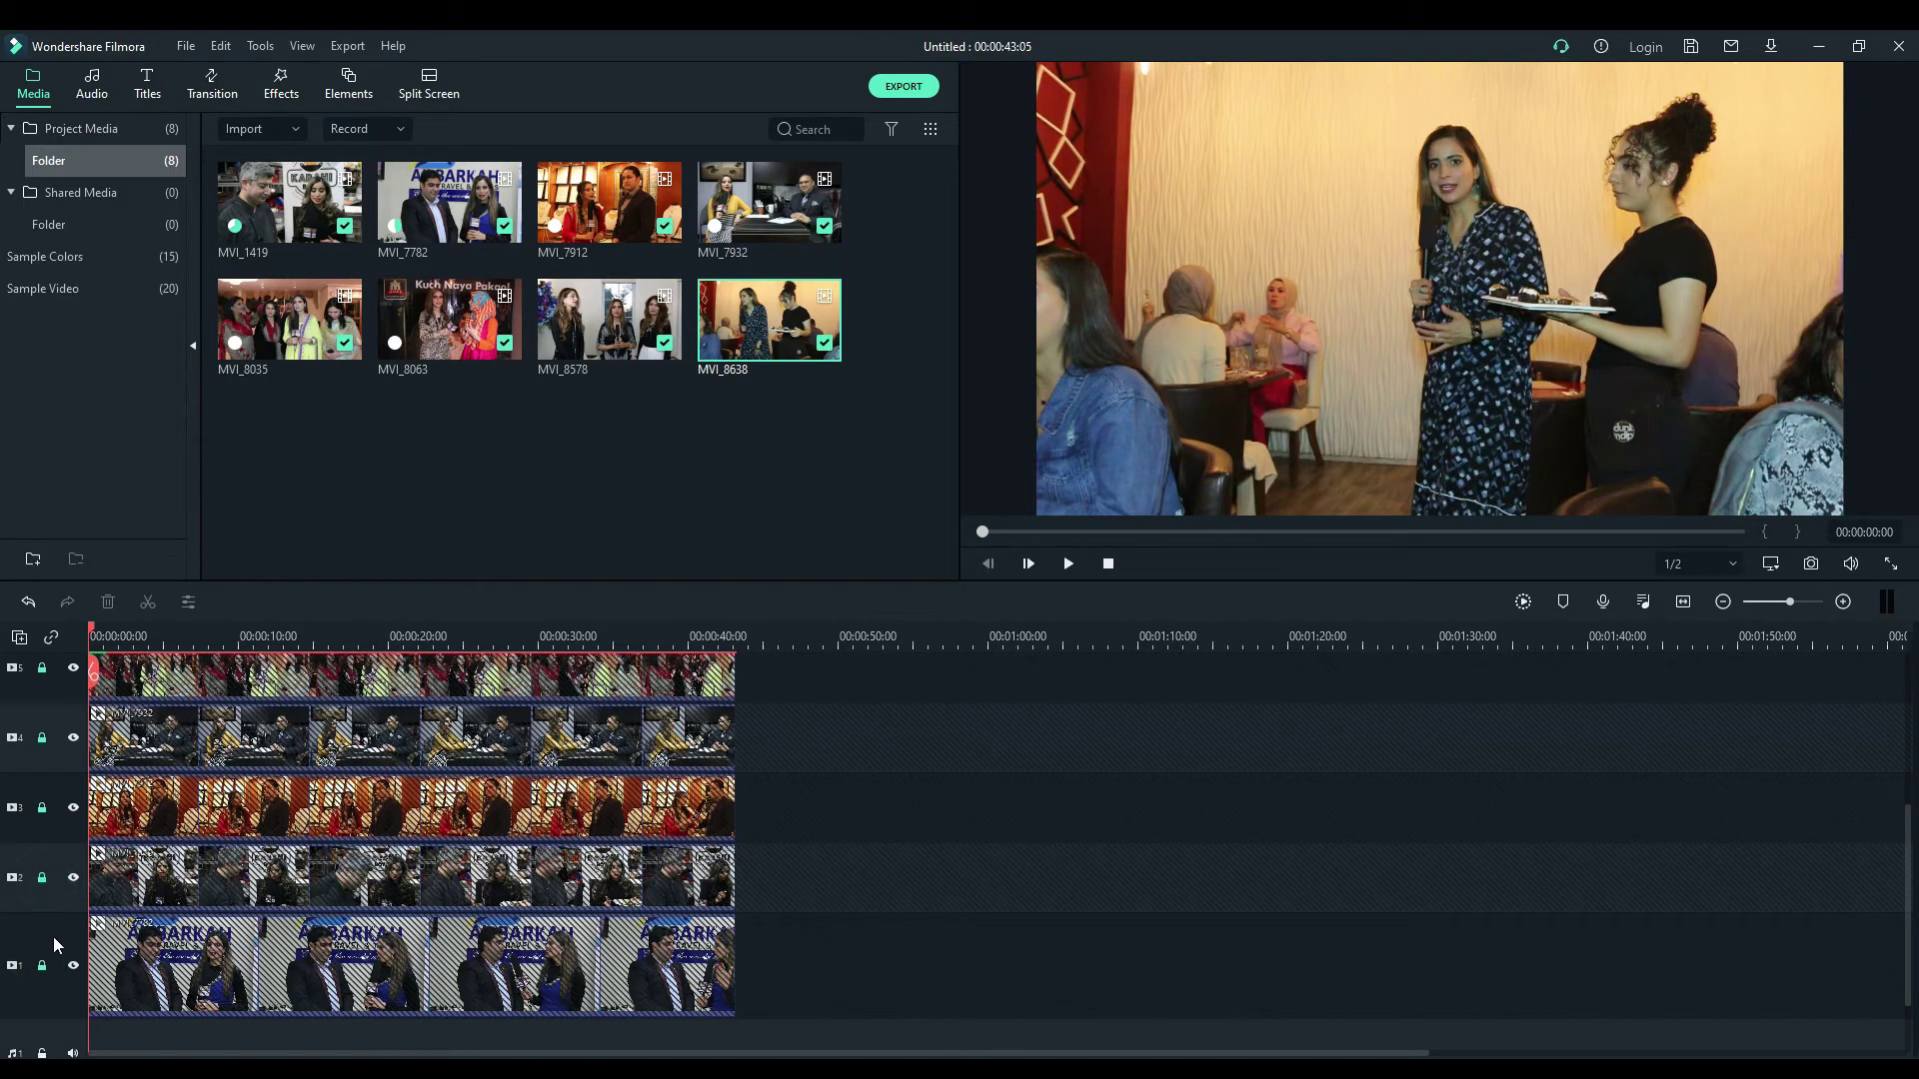
pyautogui.scroll(-1, 52, 937)
pyautogui.scroll(3, 101, 912)
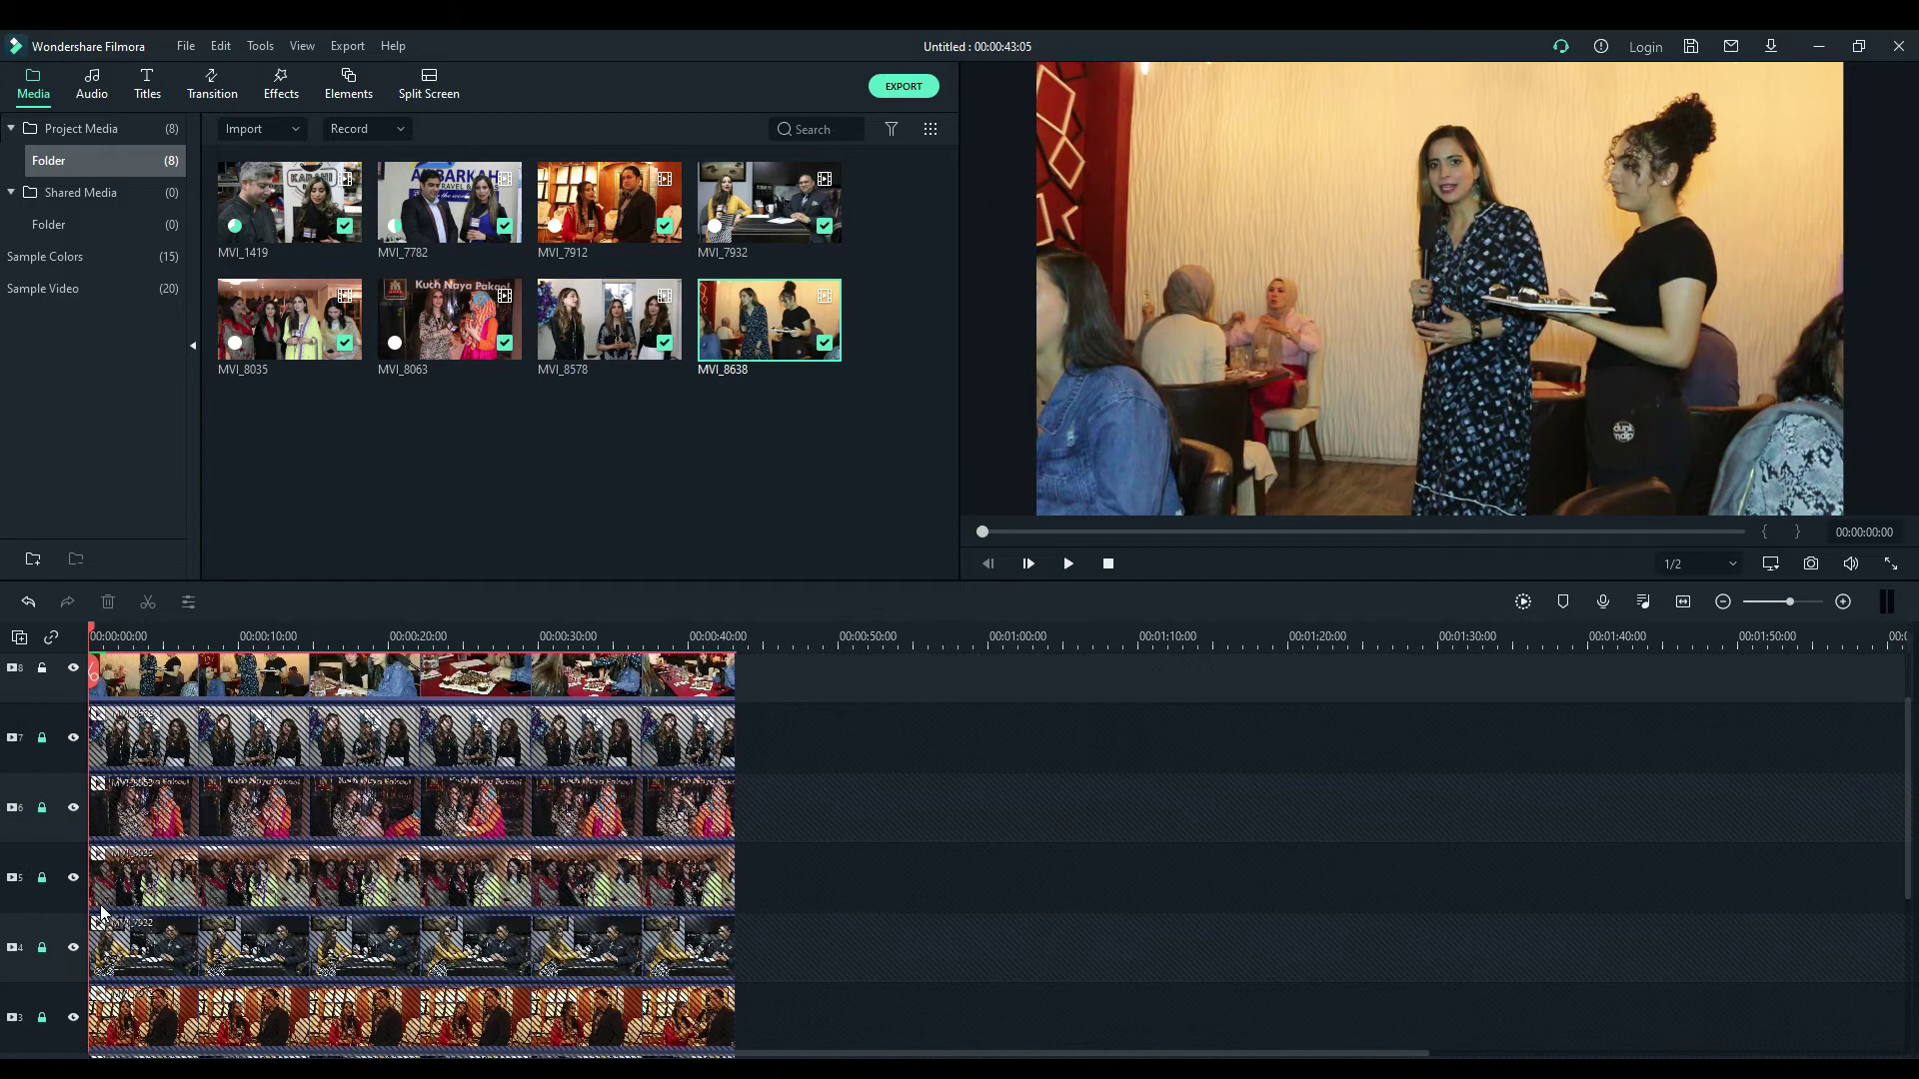
pyautogui.scroll(-1, 105, 911)
pyautogui.scroll(-1, 491, 807)
pyautogui.scroll(1, 592, 905)
pyautogui.scroll(2, 587, 899)
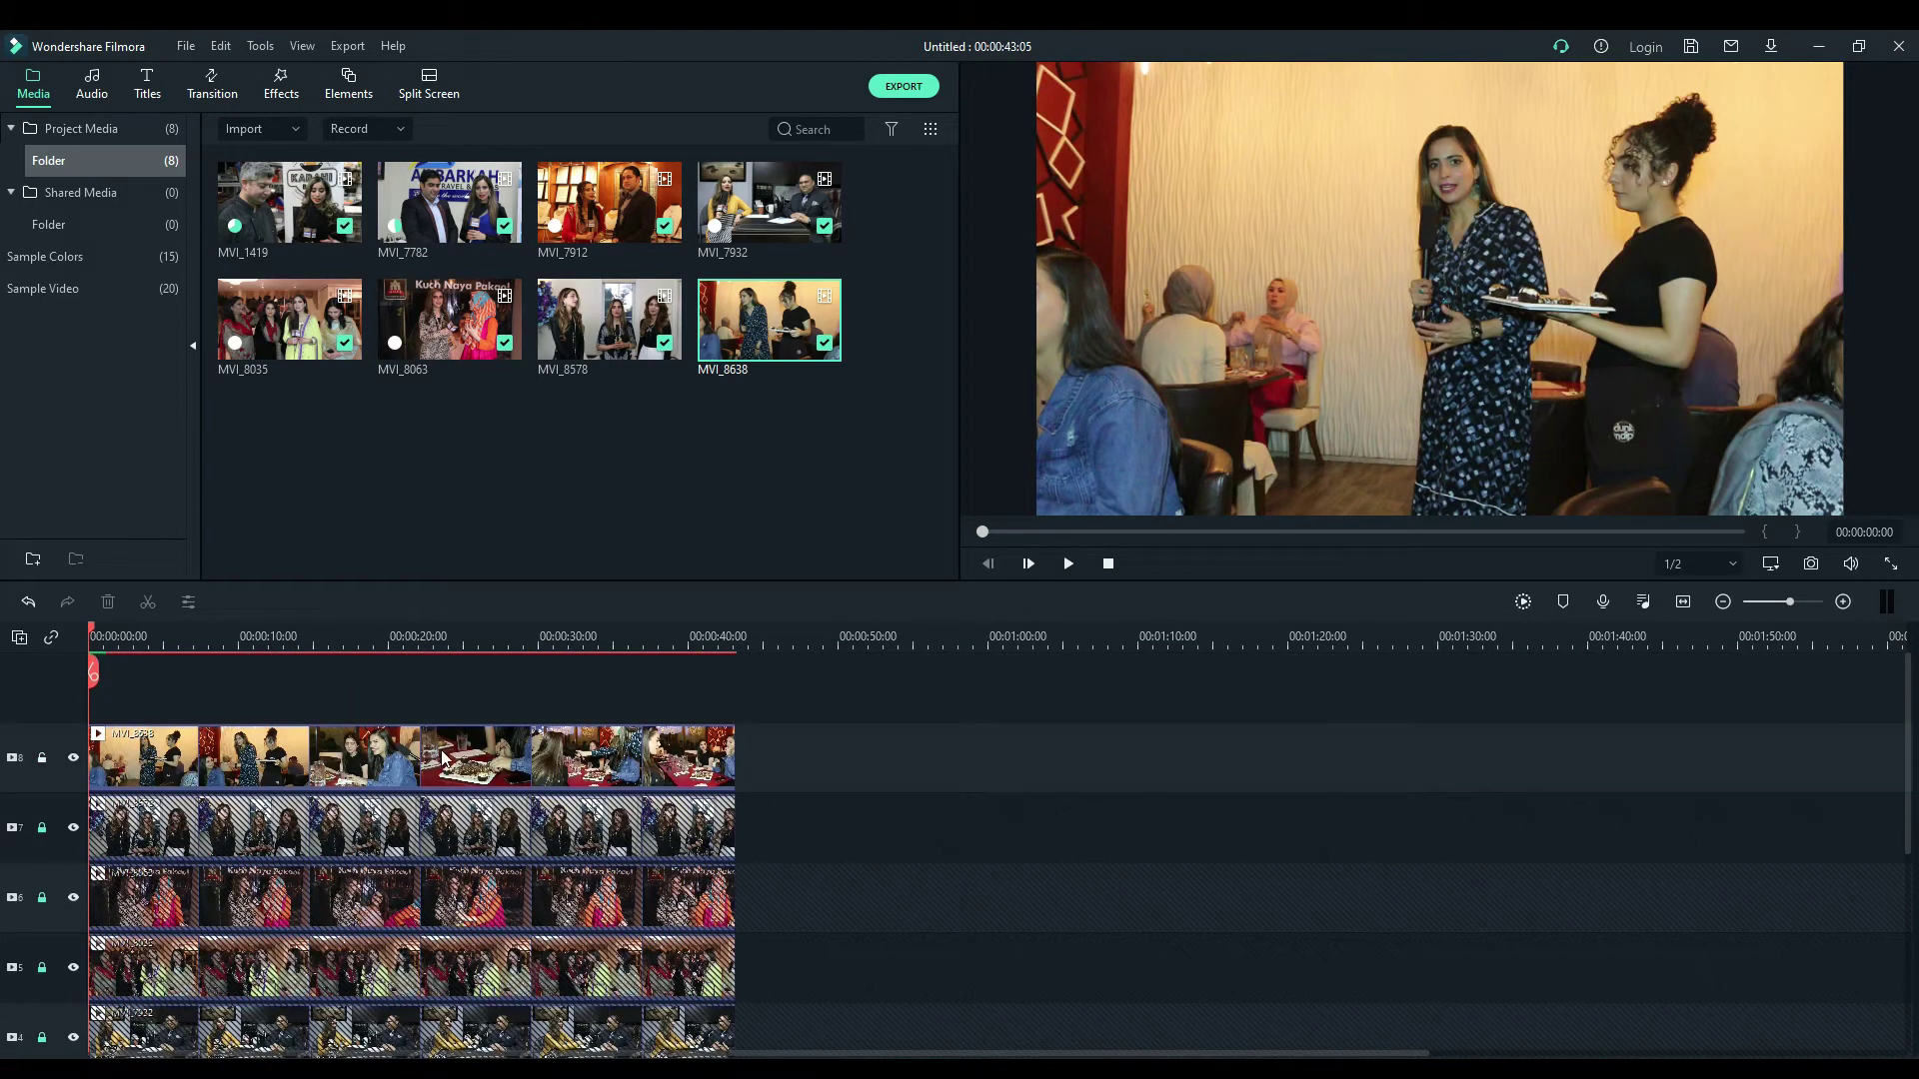
pyautogui.click(443, 757)
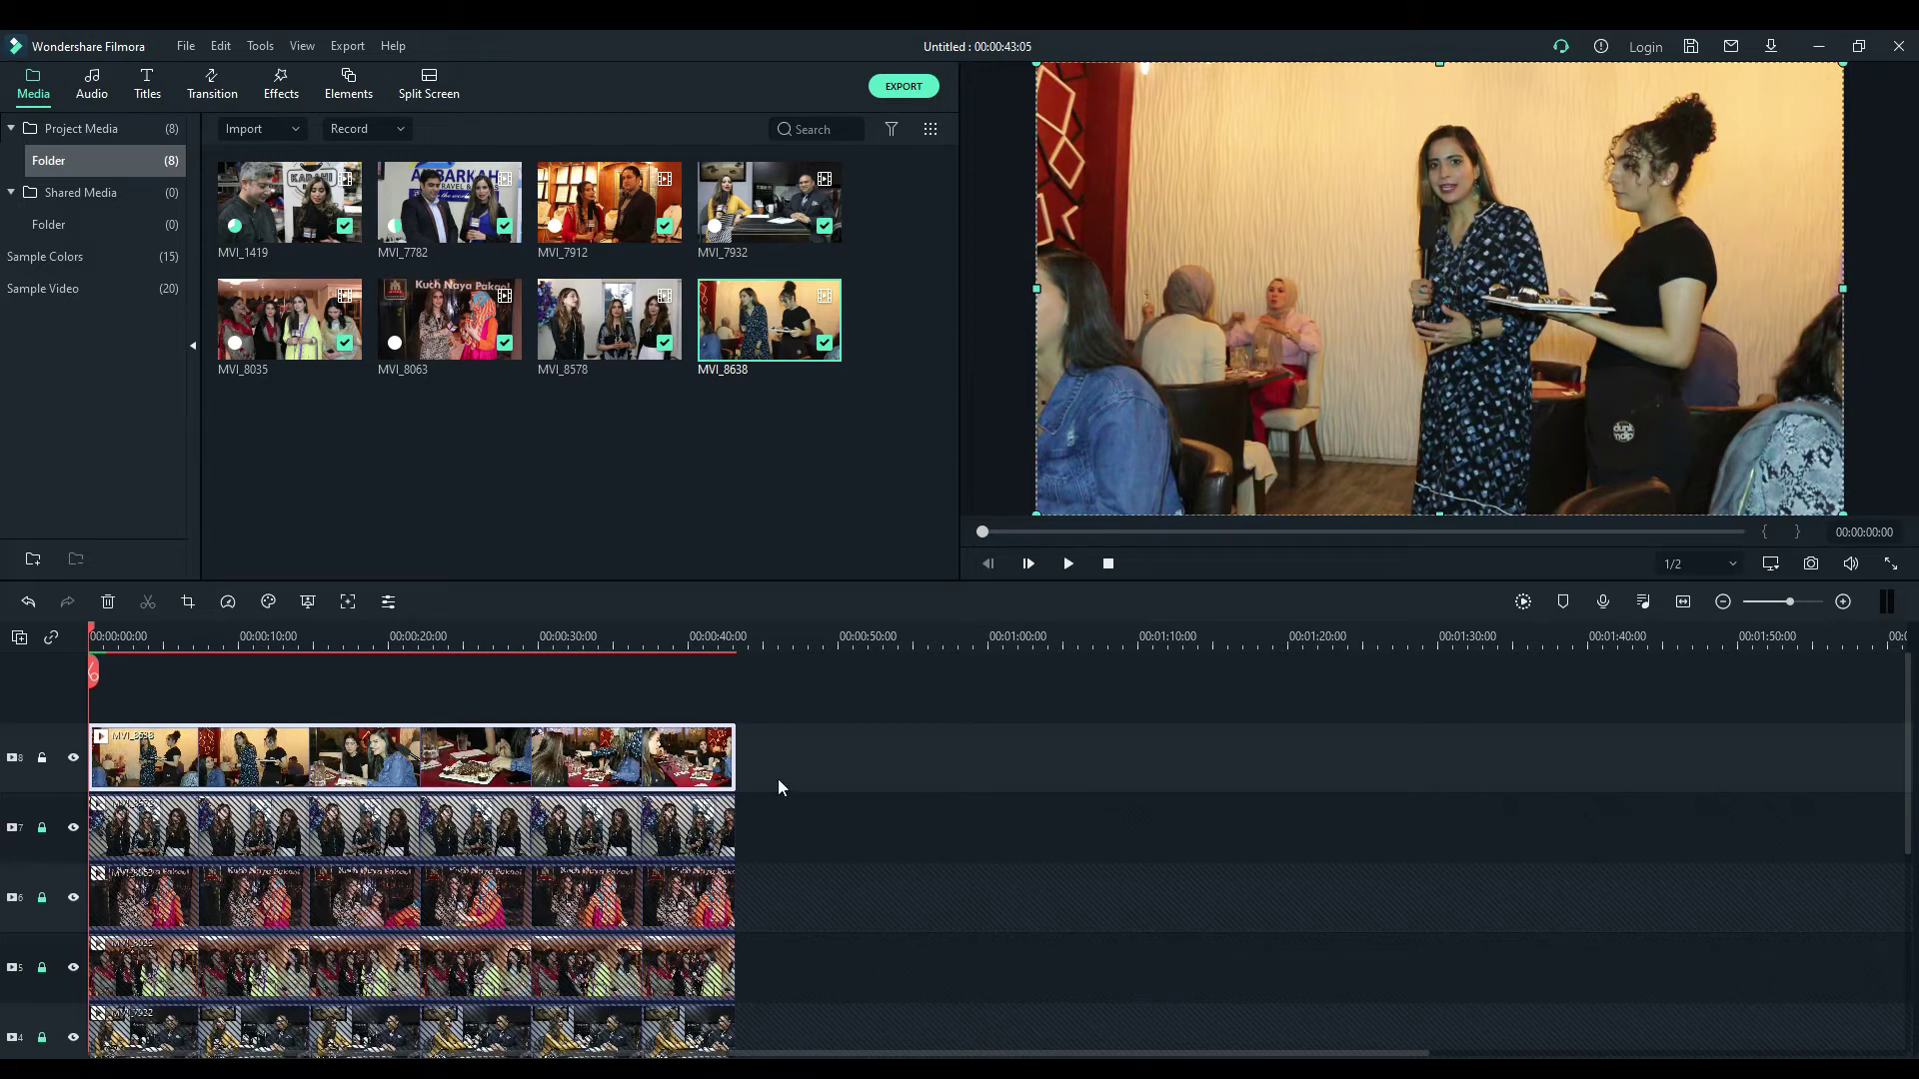
# Step: Scale MVI_8638 down into a small top-left inset in the preview and lock track 8
pyautogui.click(841, 756)
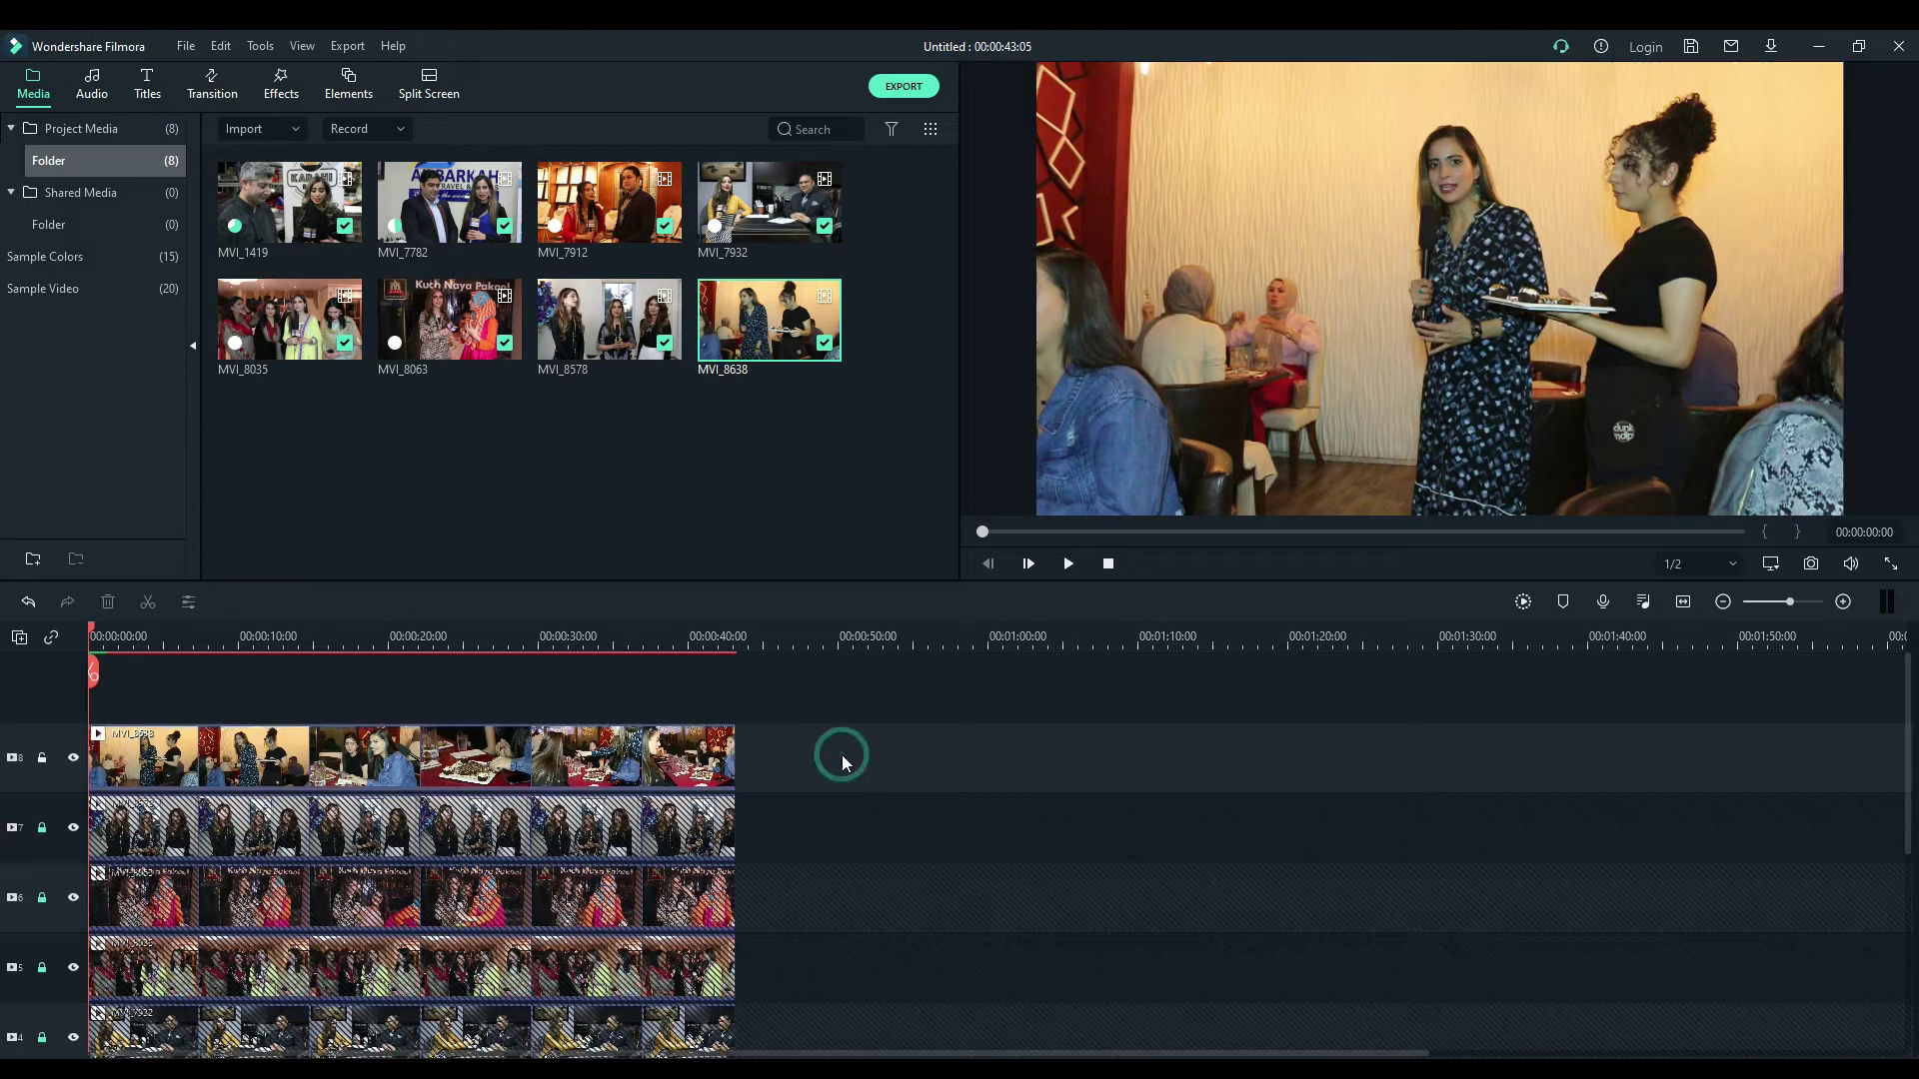
pyautogui.click(637, 766)
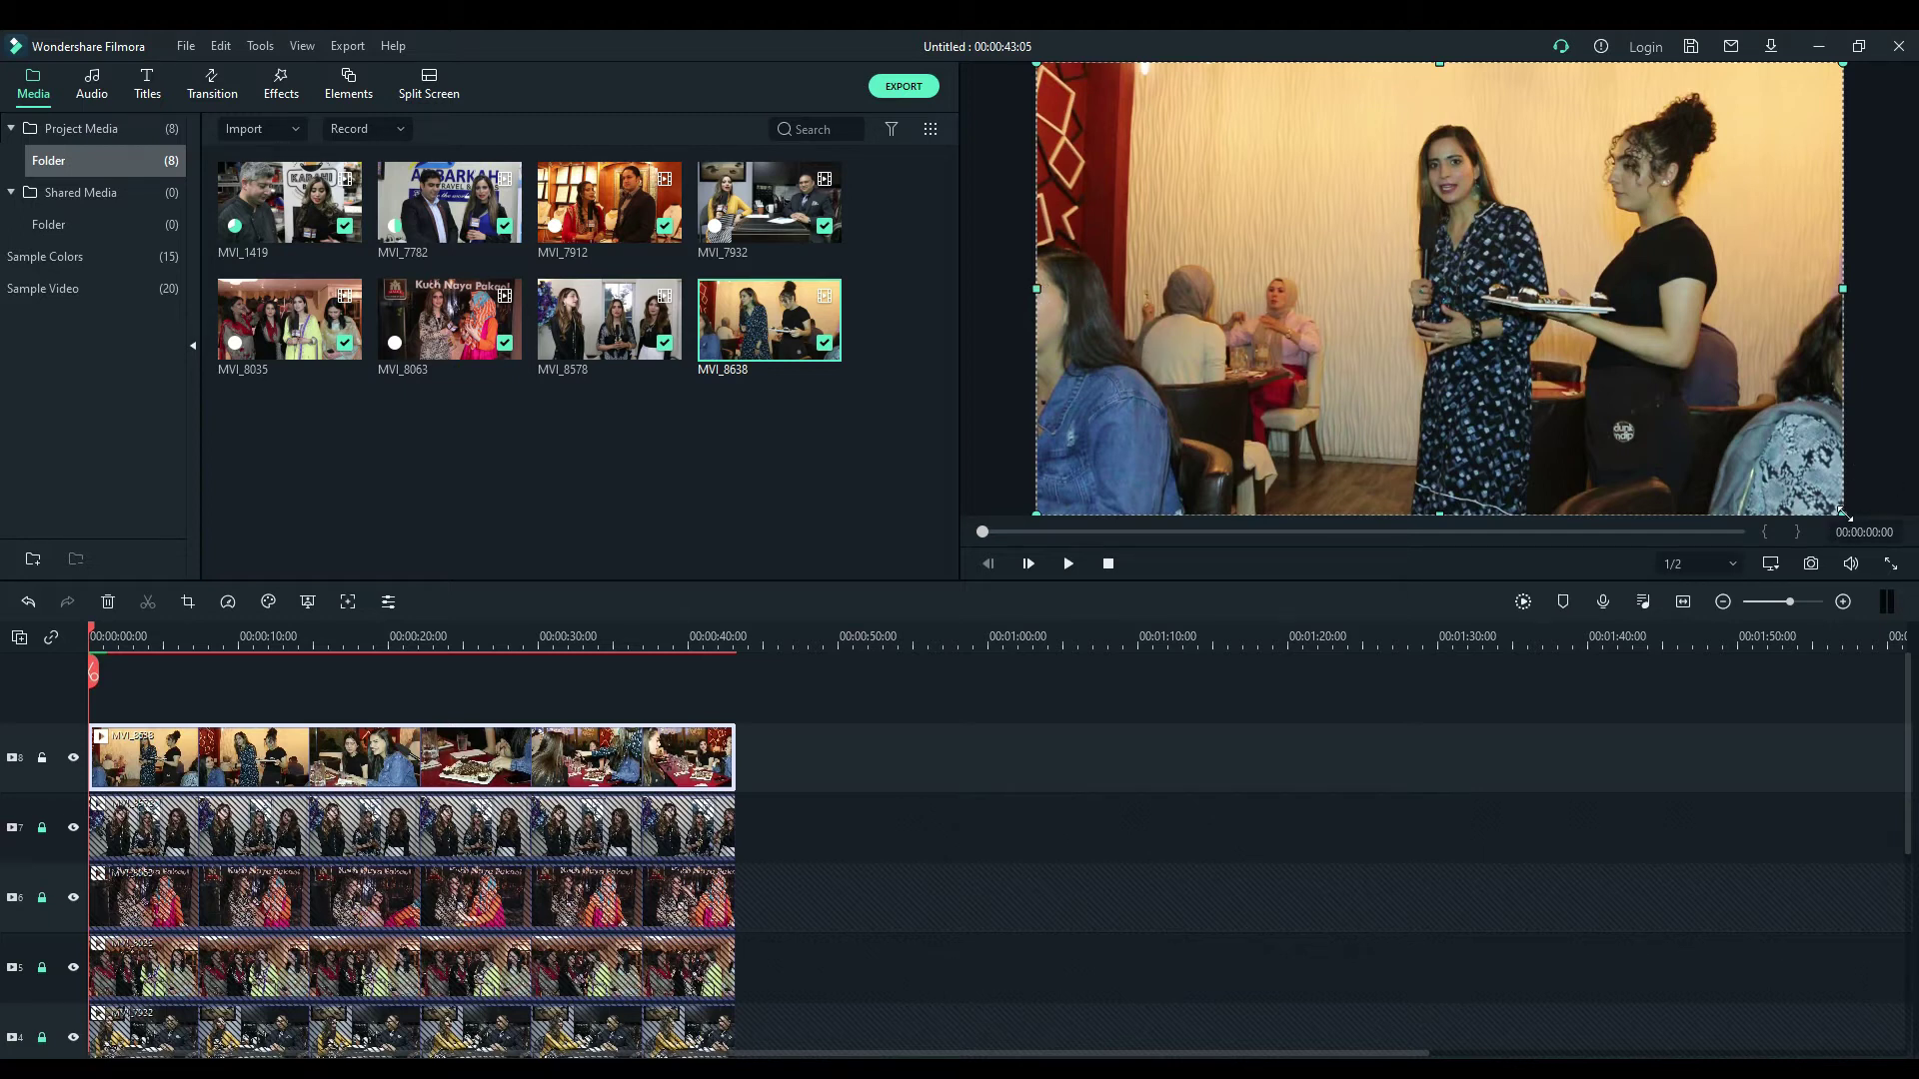
pyautogui.moveTo(1844, 512); pyautogui.dragTo(1306, 151)
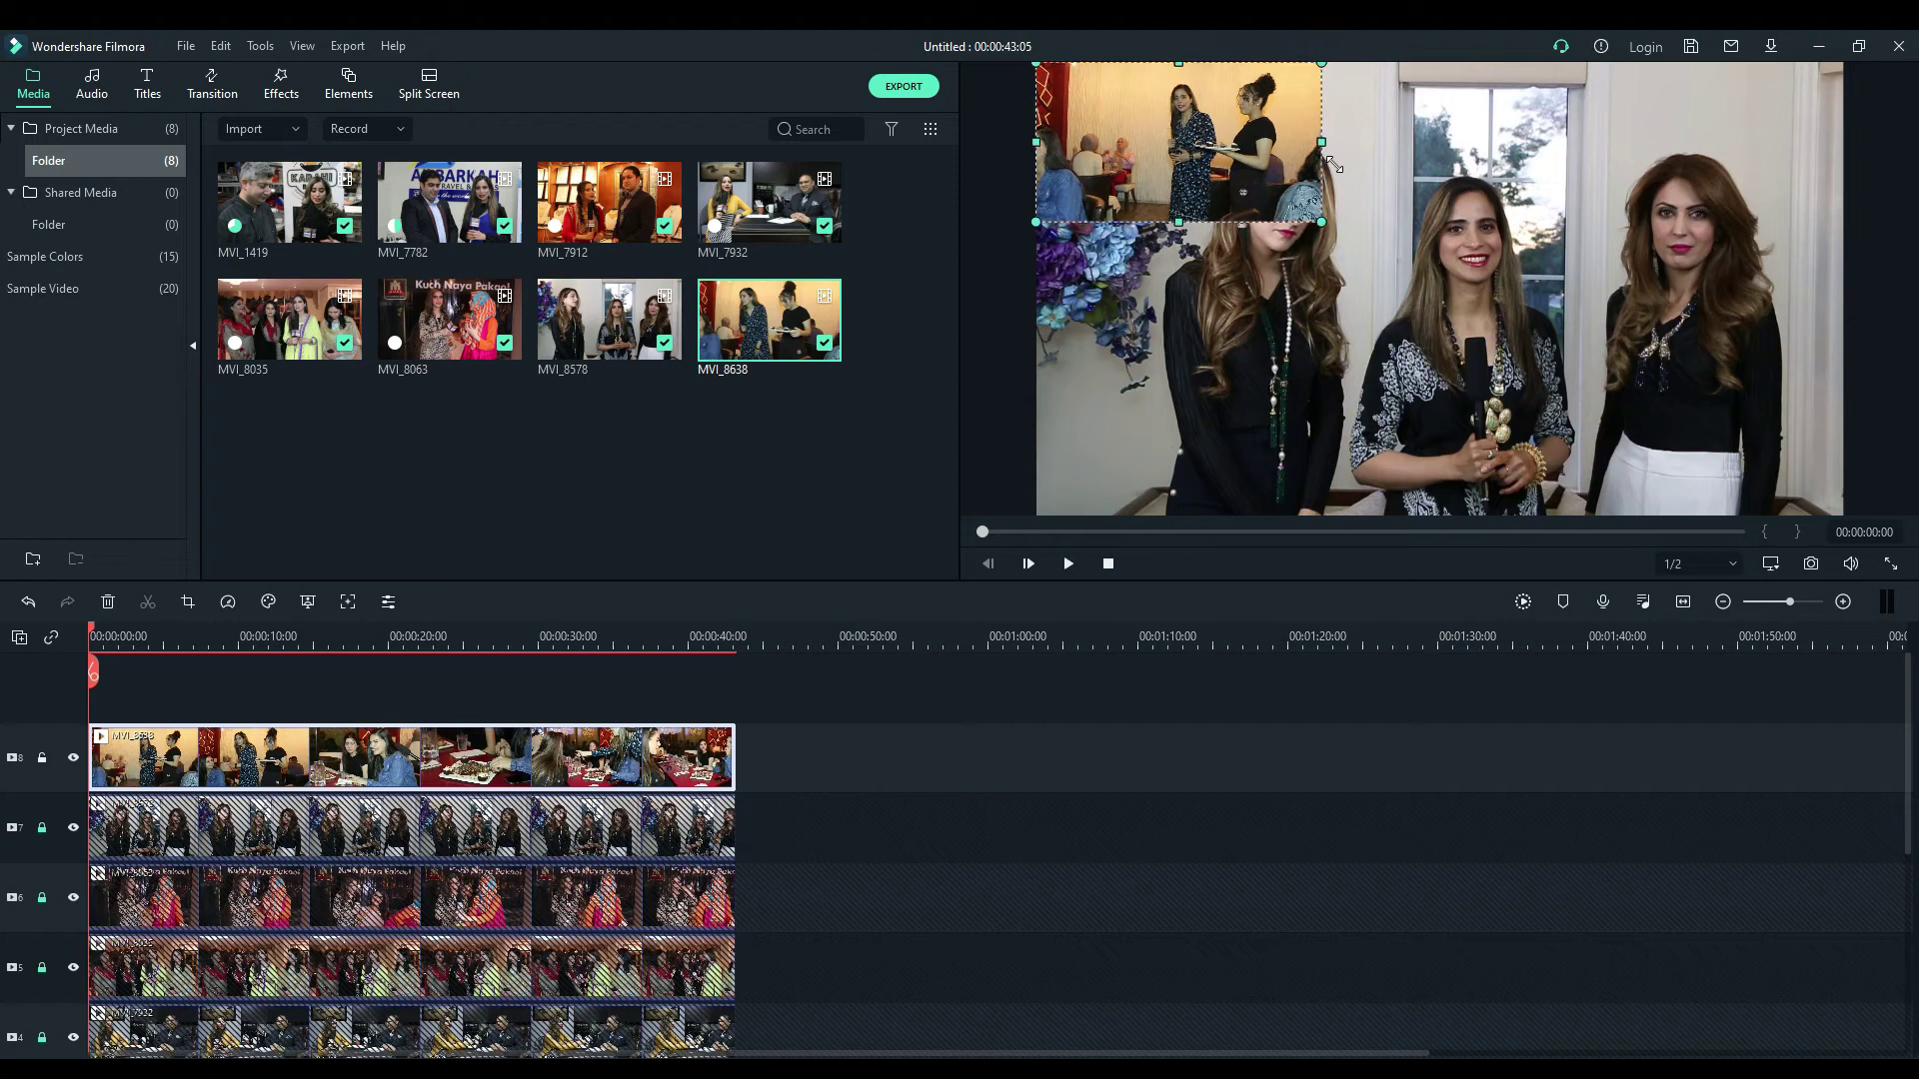
pyautogui.moveTo(1335, 165); pyautogui.dragTo(1337, 166)
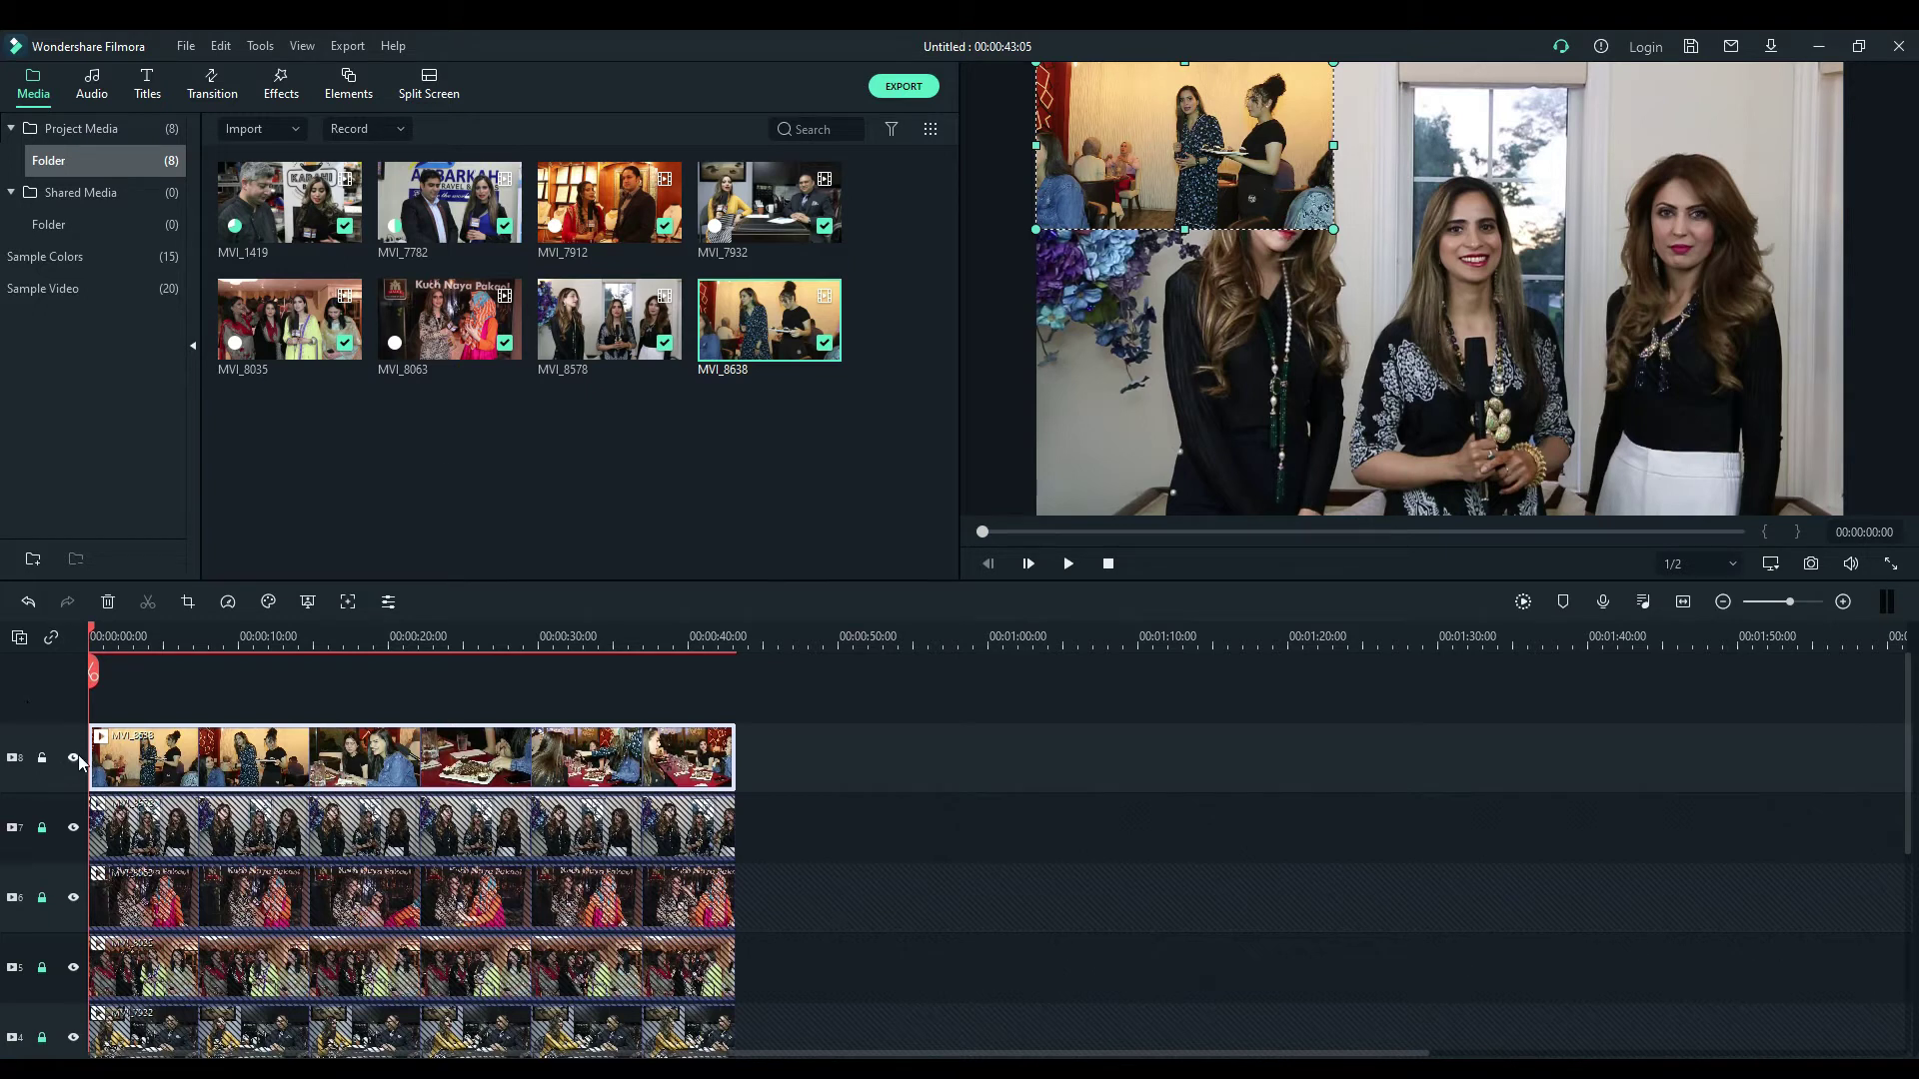
pyautogui.click(42, 759)
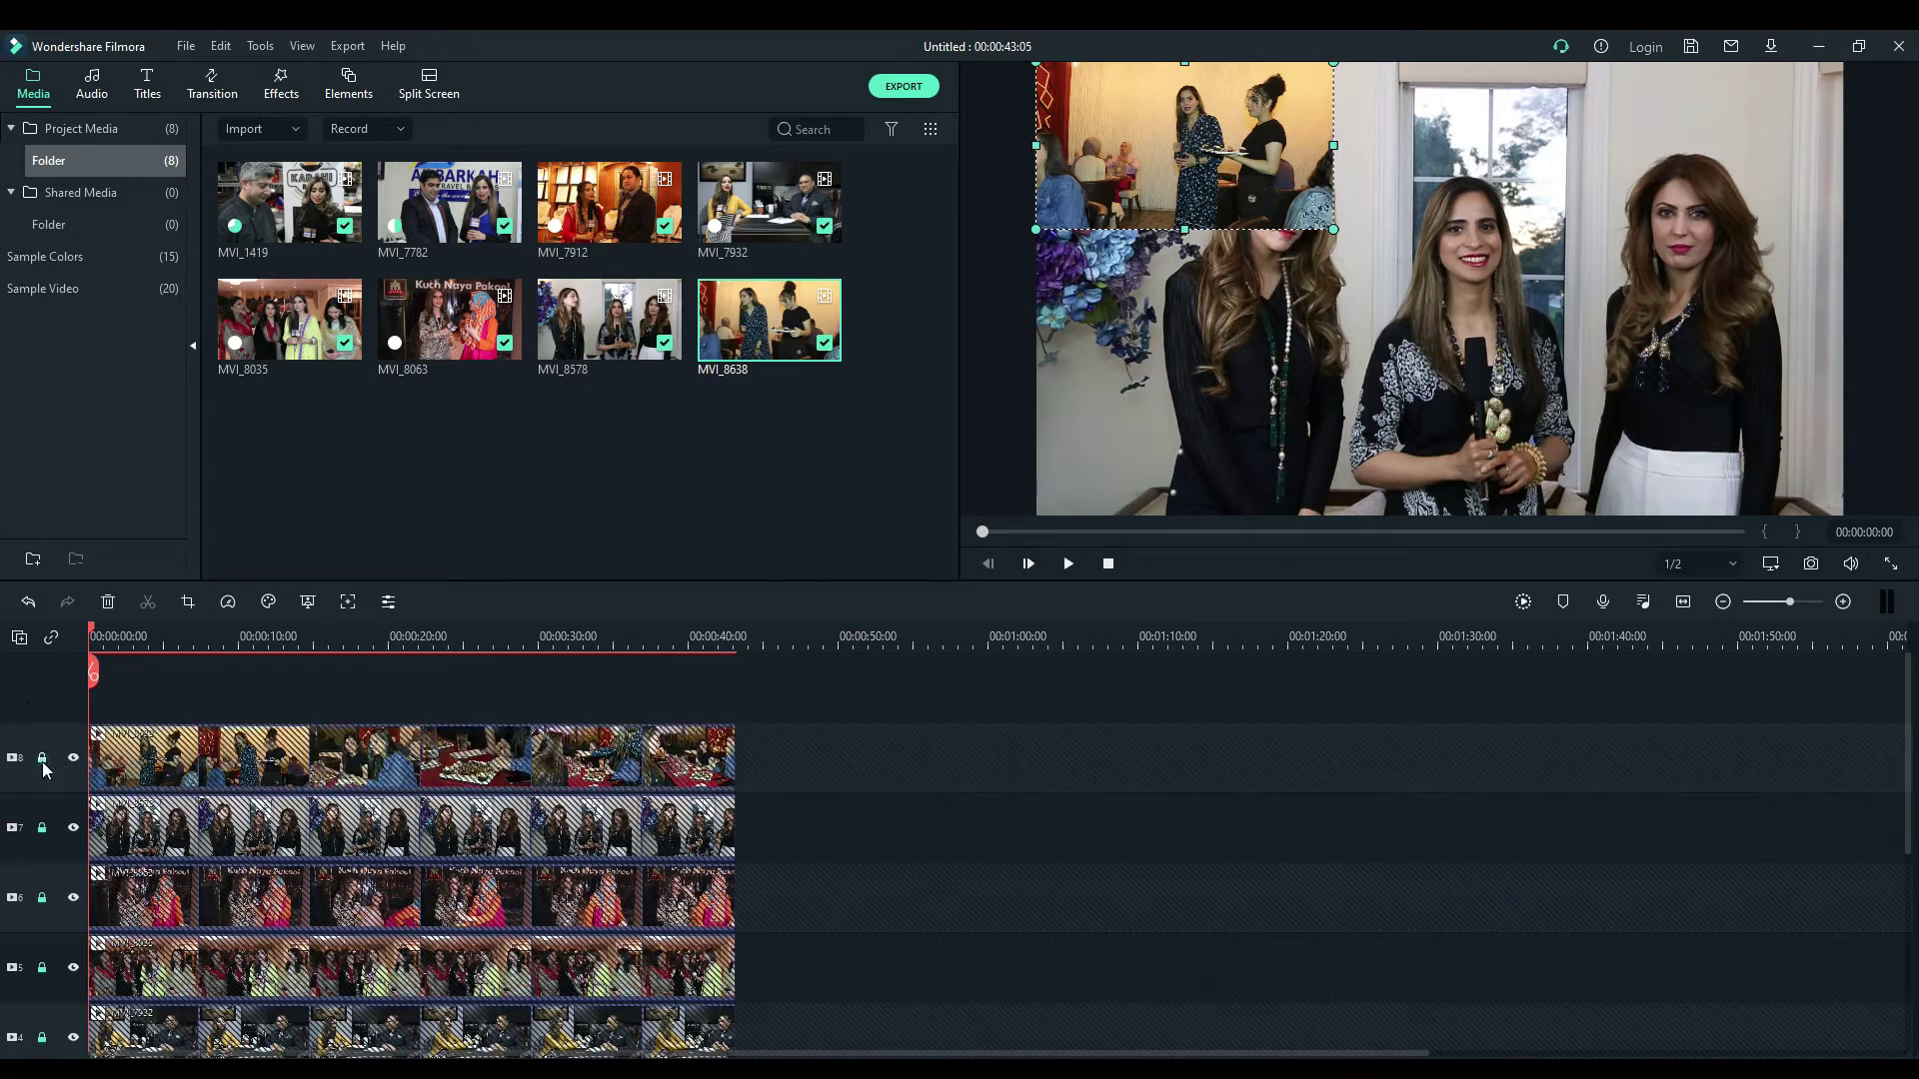
# Step: Scale the track-7 MVI_8578 clip into an inset below MVI_8638, then relock track 7
pyautogui.click(42, 828)
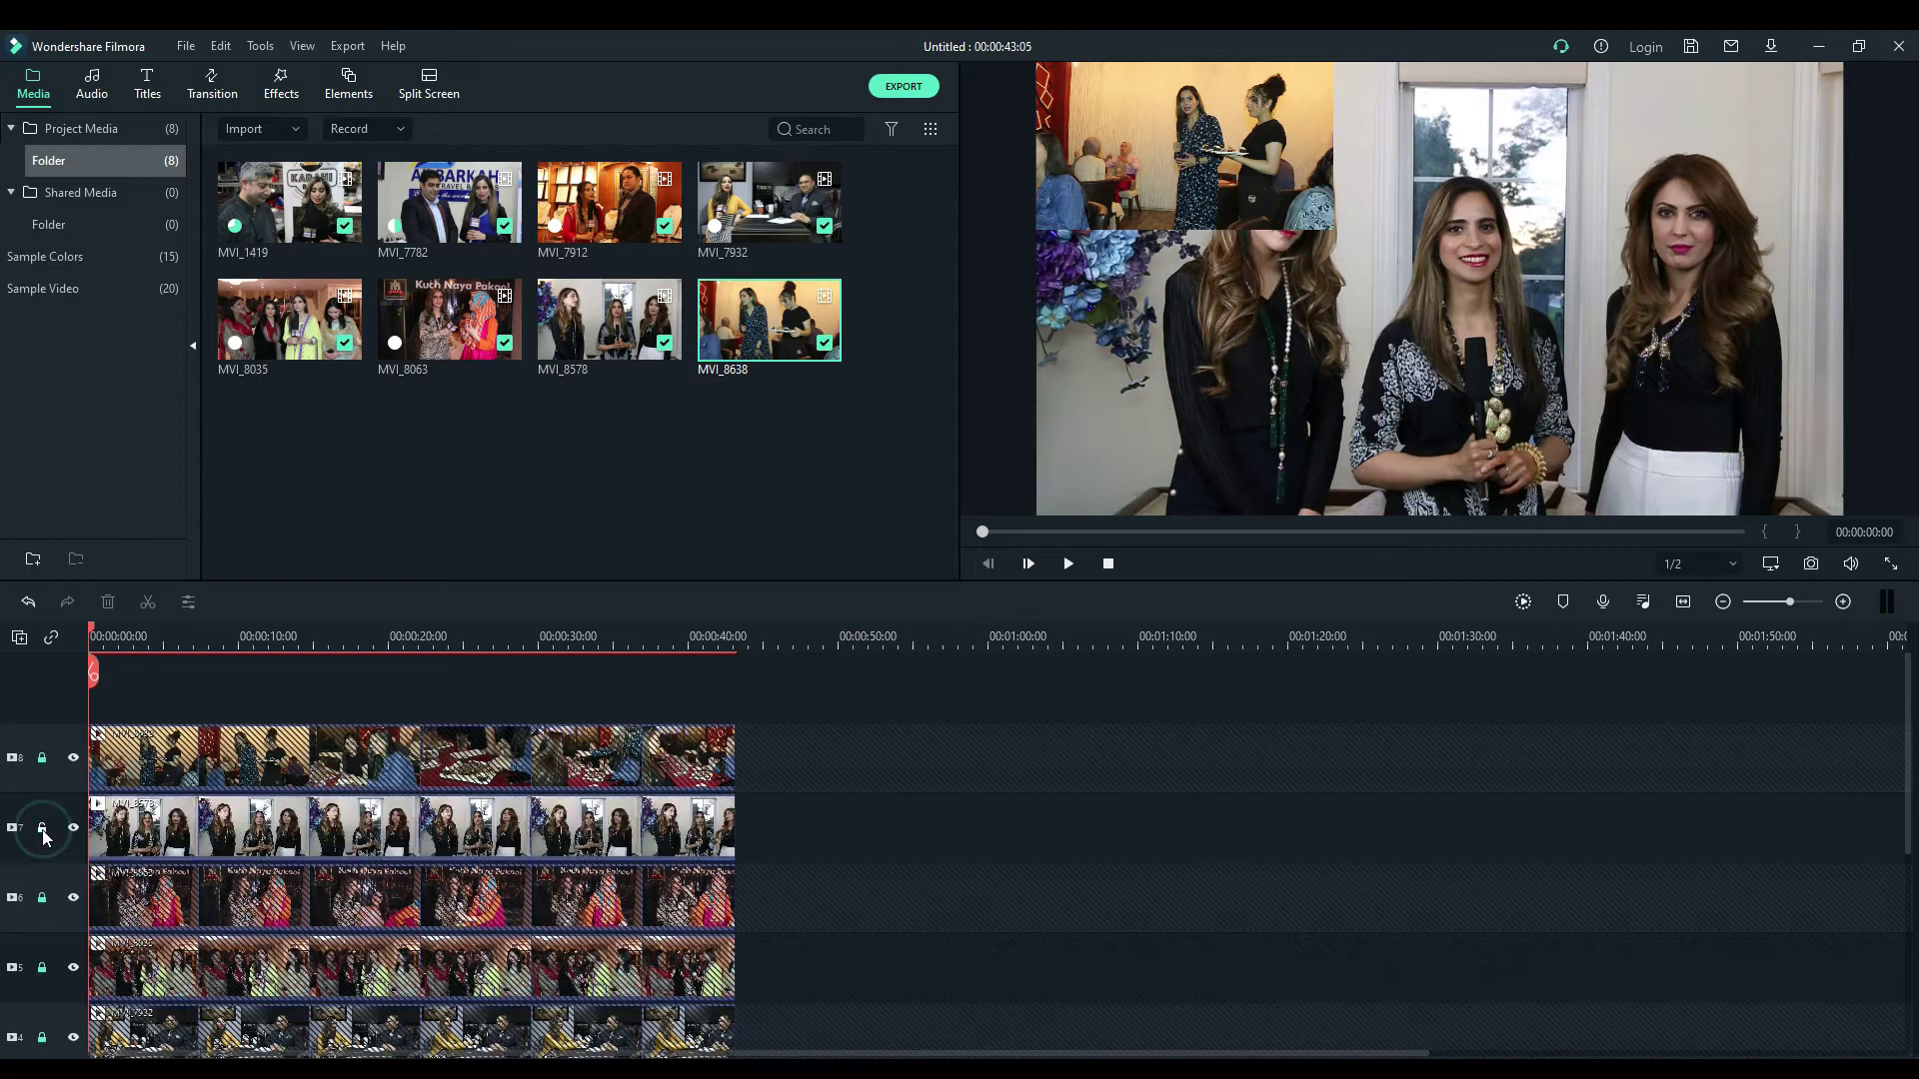
pyautogui.click(195, 836)
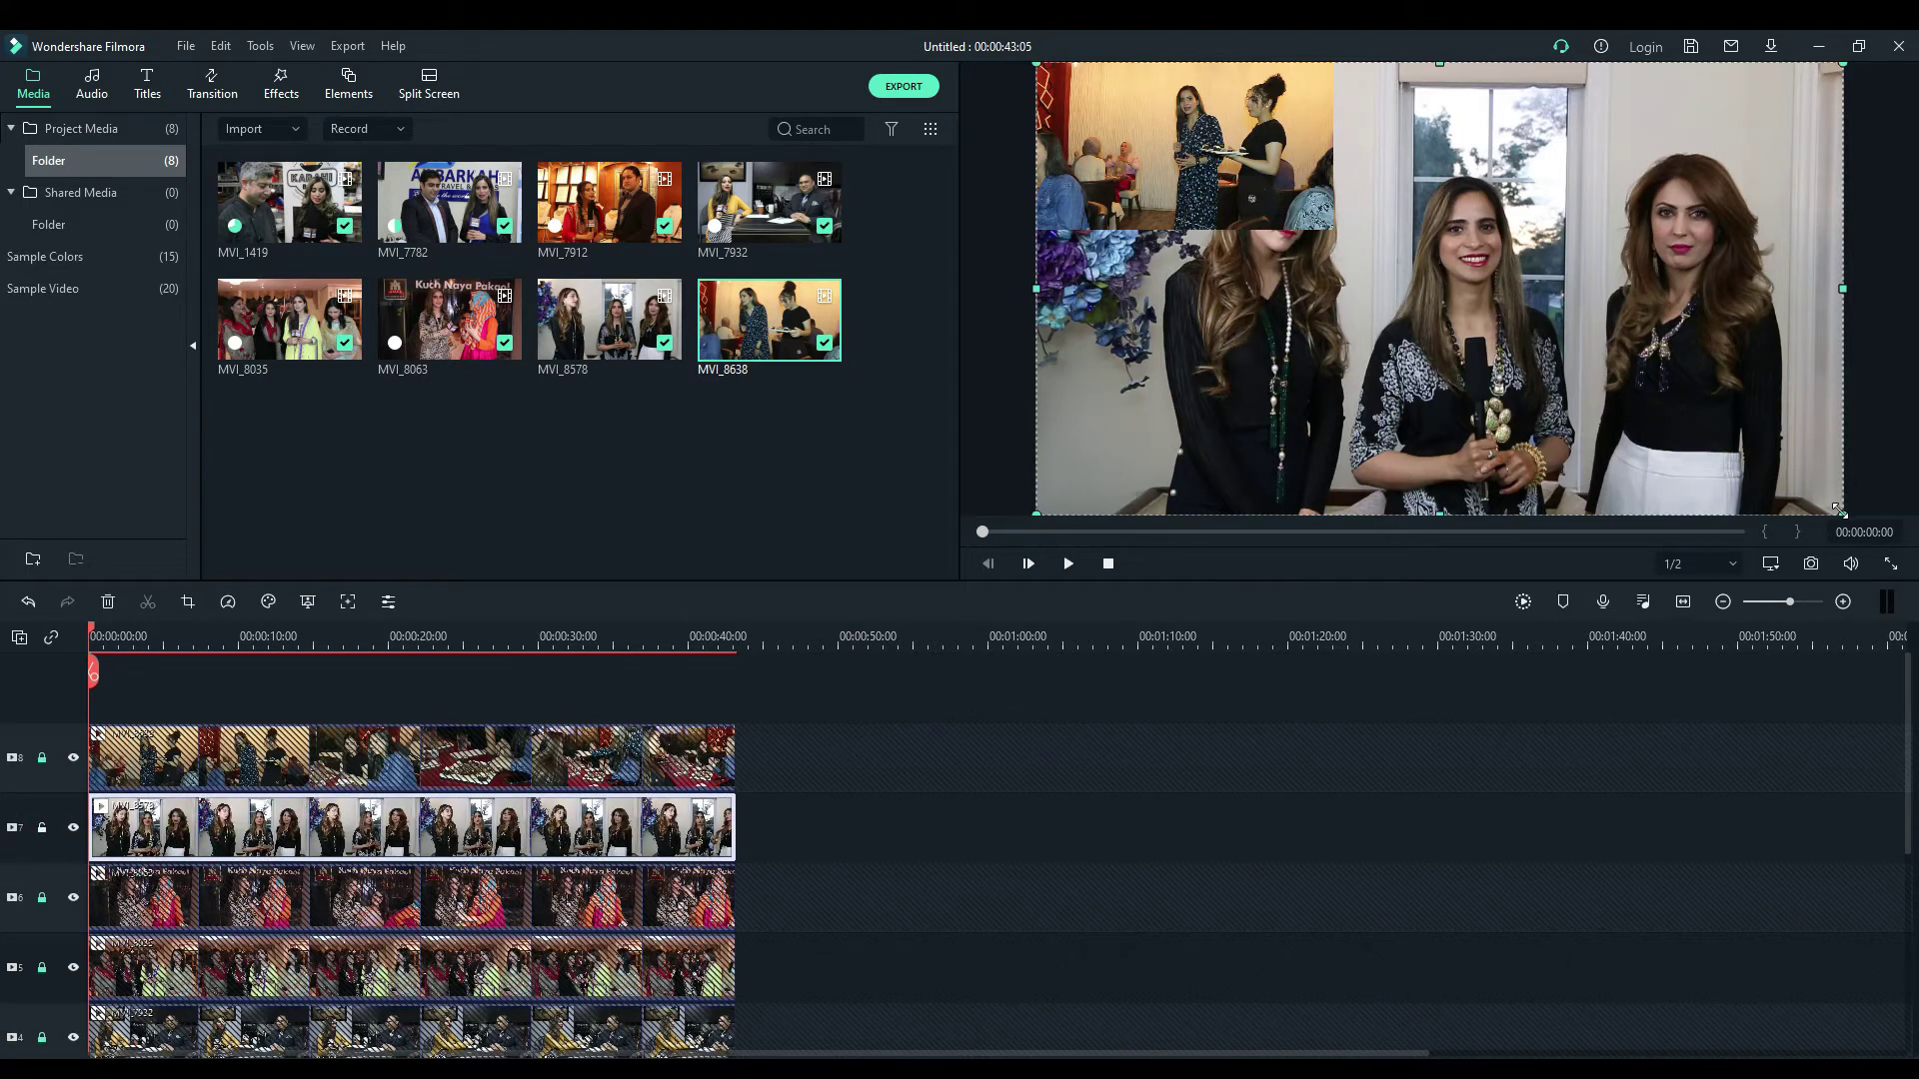
pyautogui.moveTo(1838, 510); pyautogui.dragTo(1334, 229)
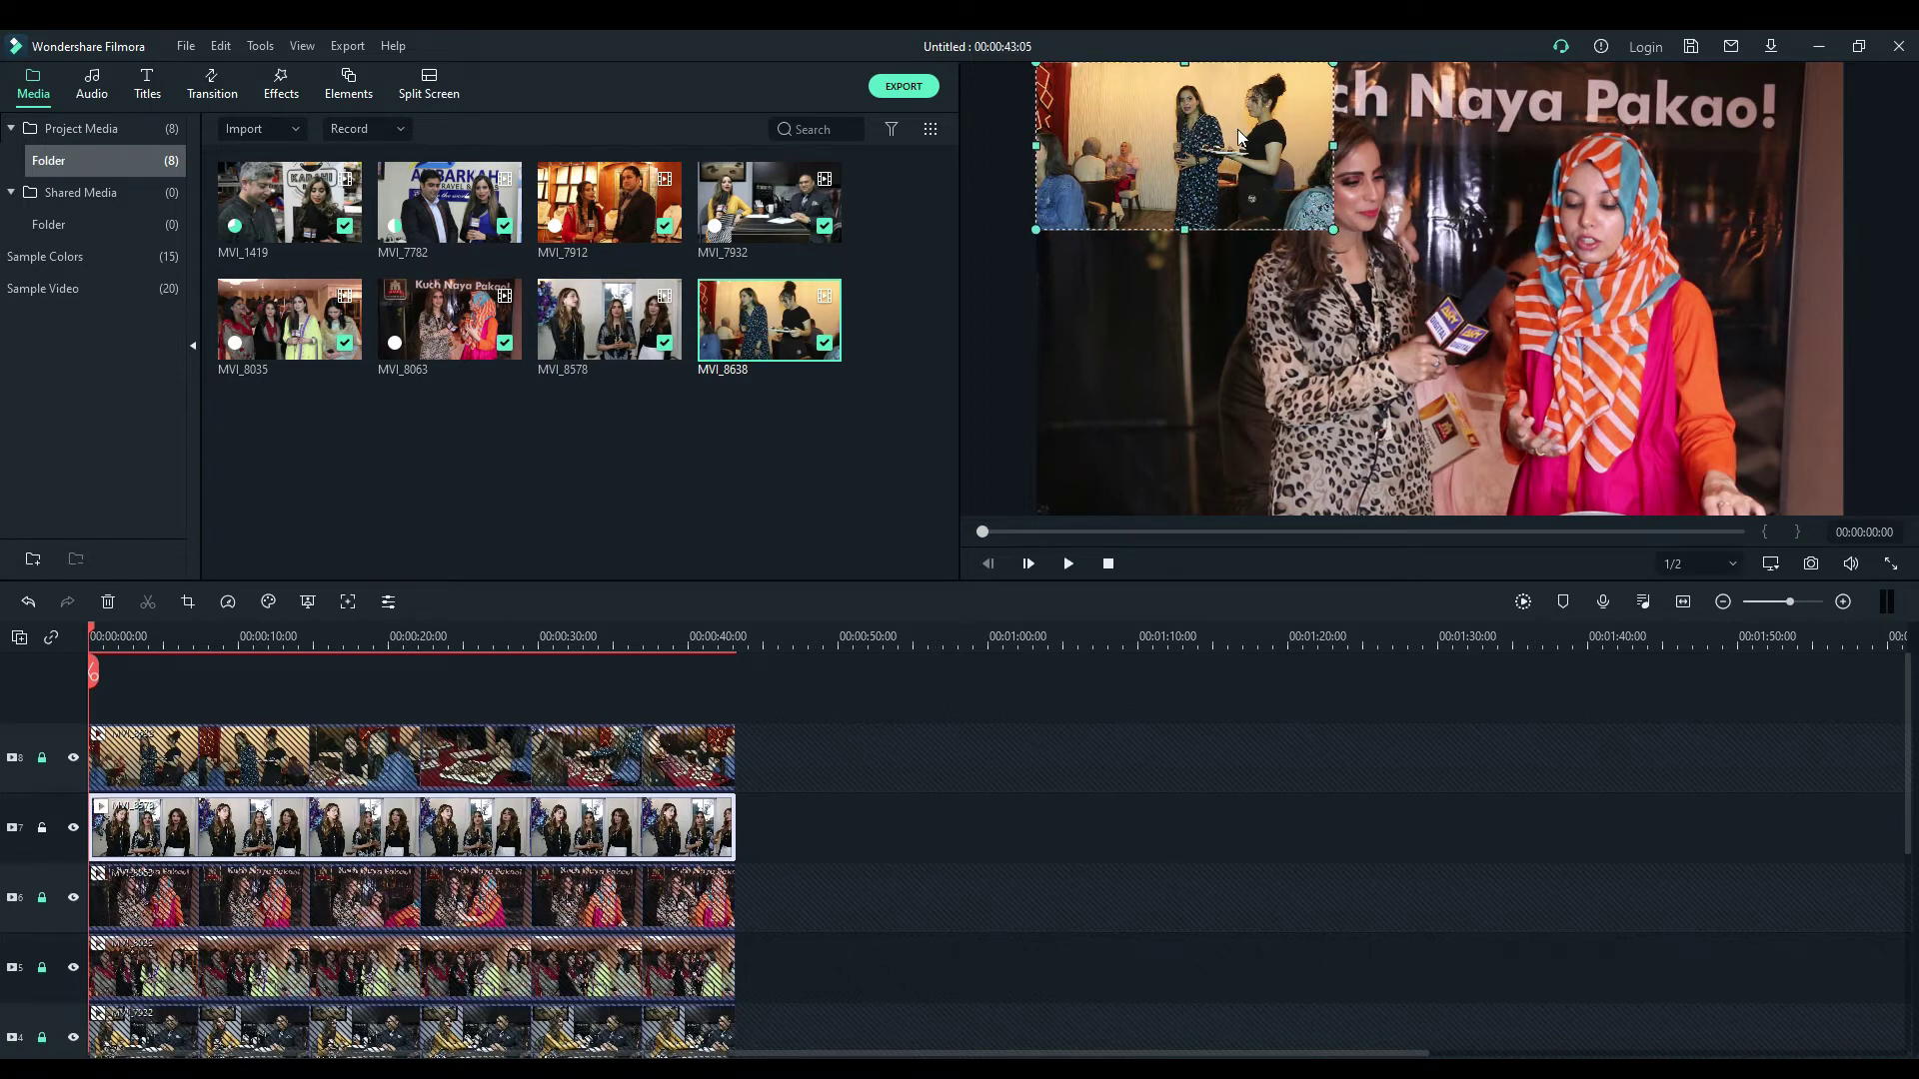
pyautogui.moveTo(1237, 129); pyautogui.dragTo(1239, 300)
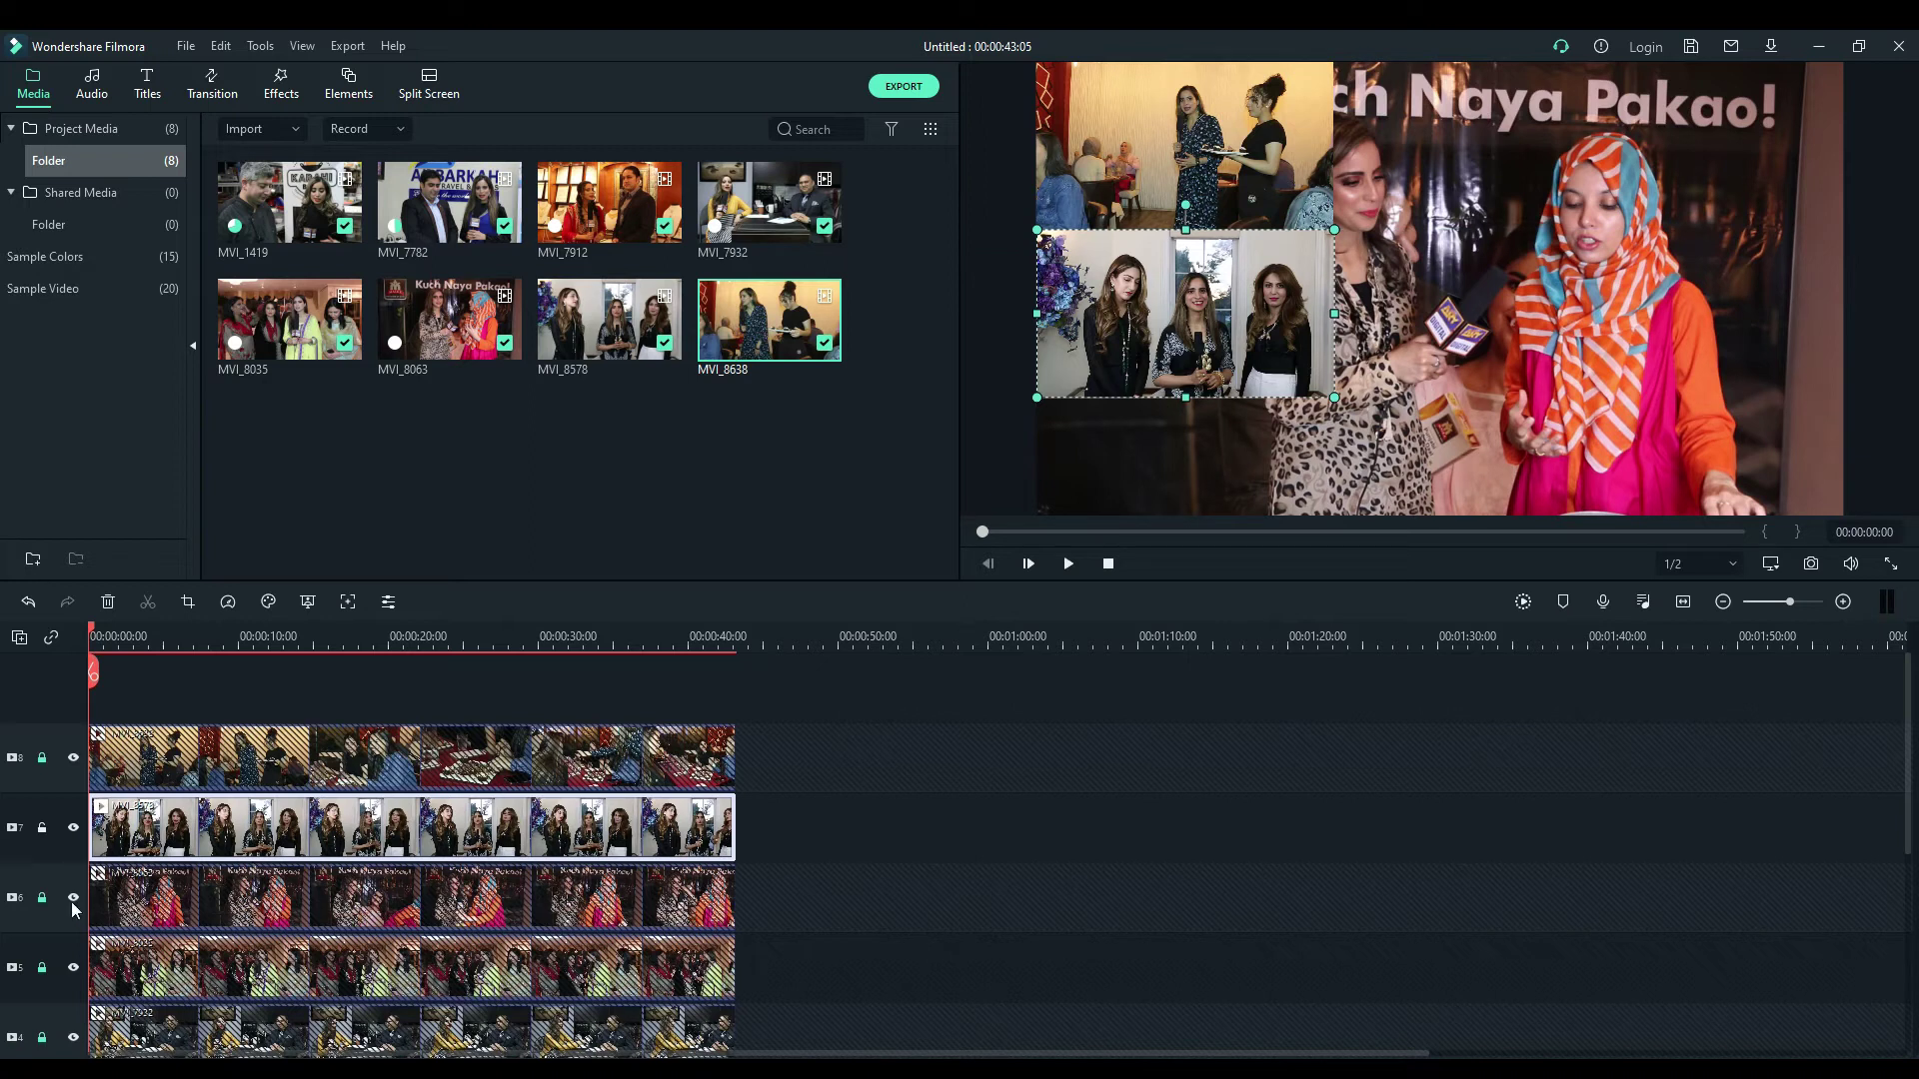
pyautogui.click(41, 831)
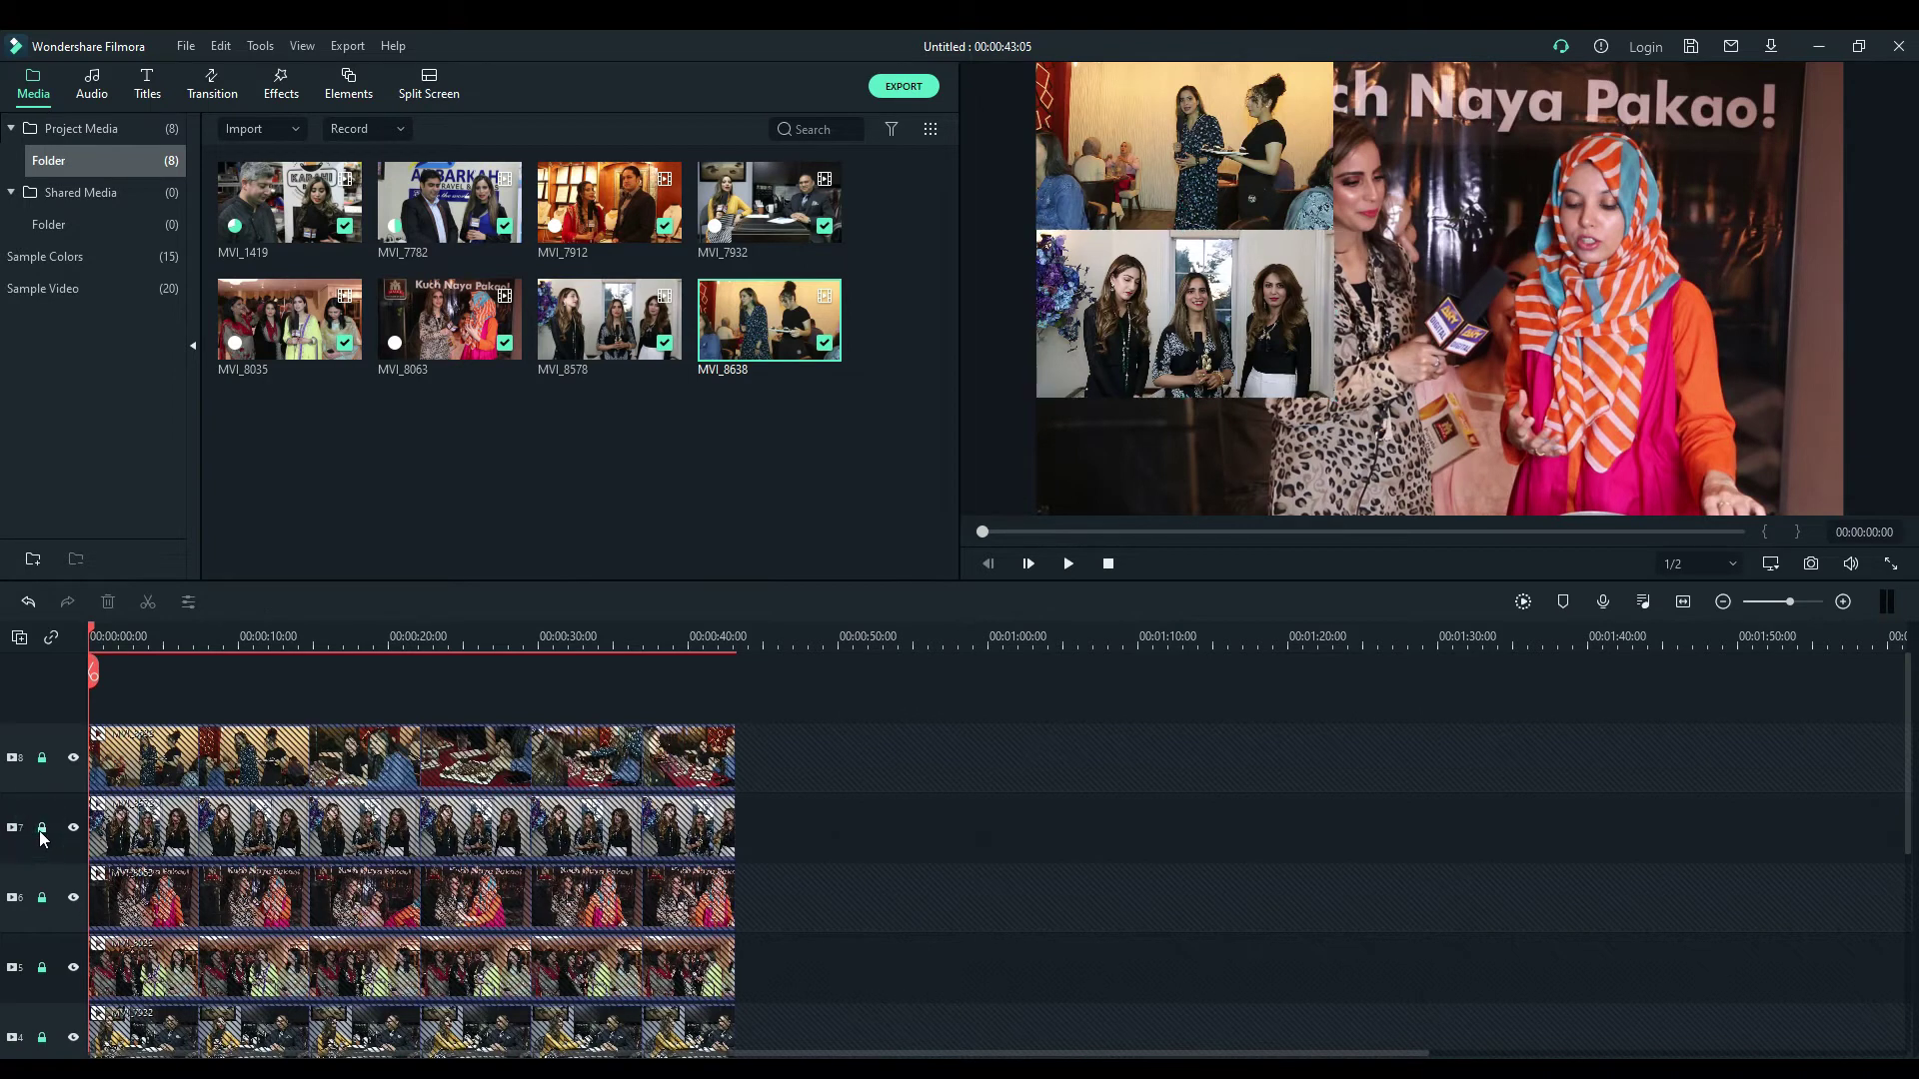
# Step: Shrink MVI_8063 into the bottom-left cell, relocking track 6 and unlocking track 5
pyautogui.click(44, 898)
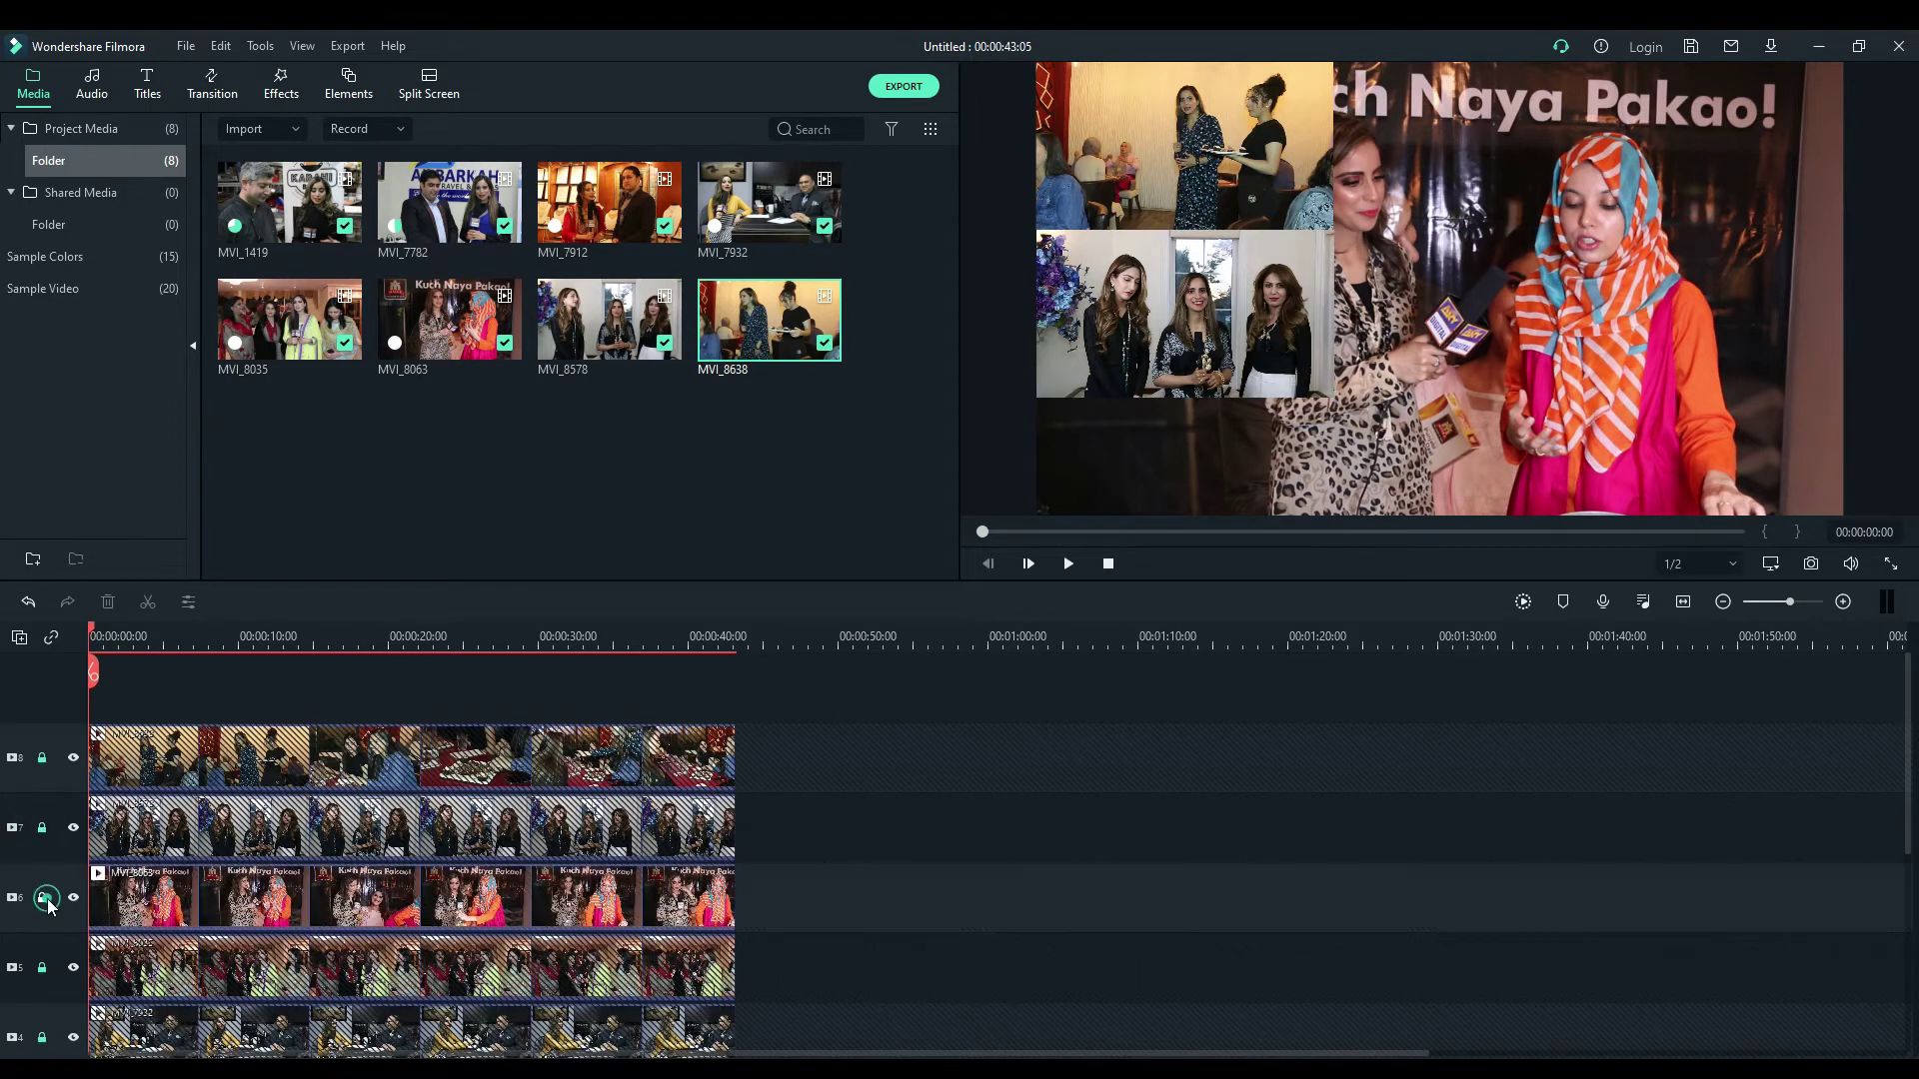
pyautogui.click(230, 893)
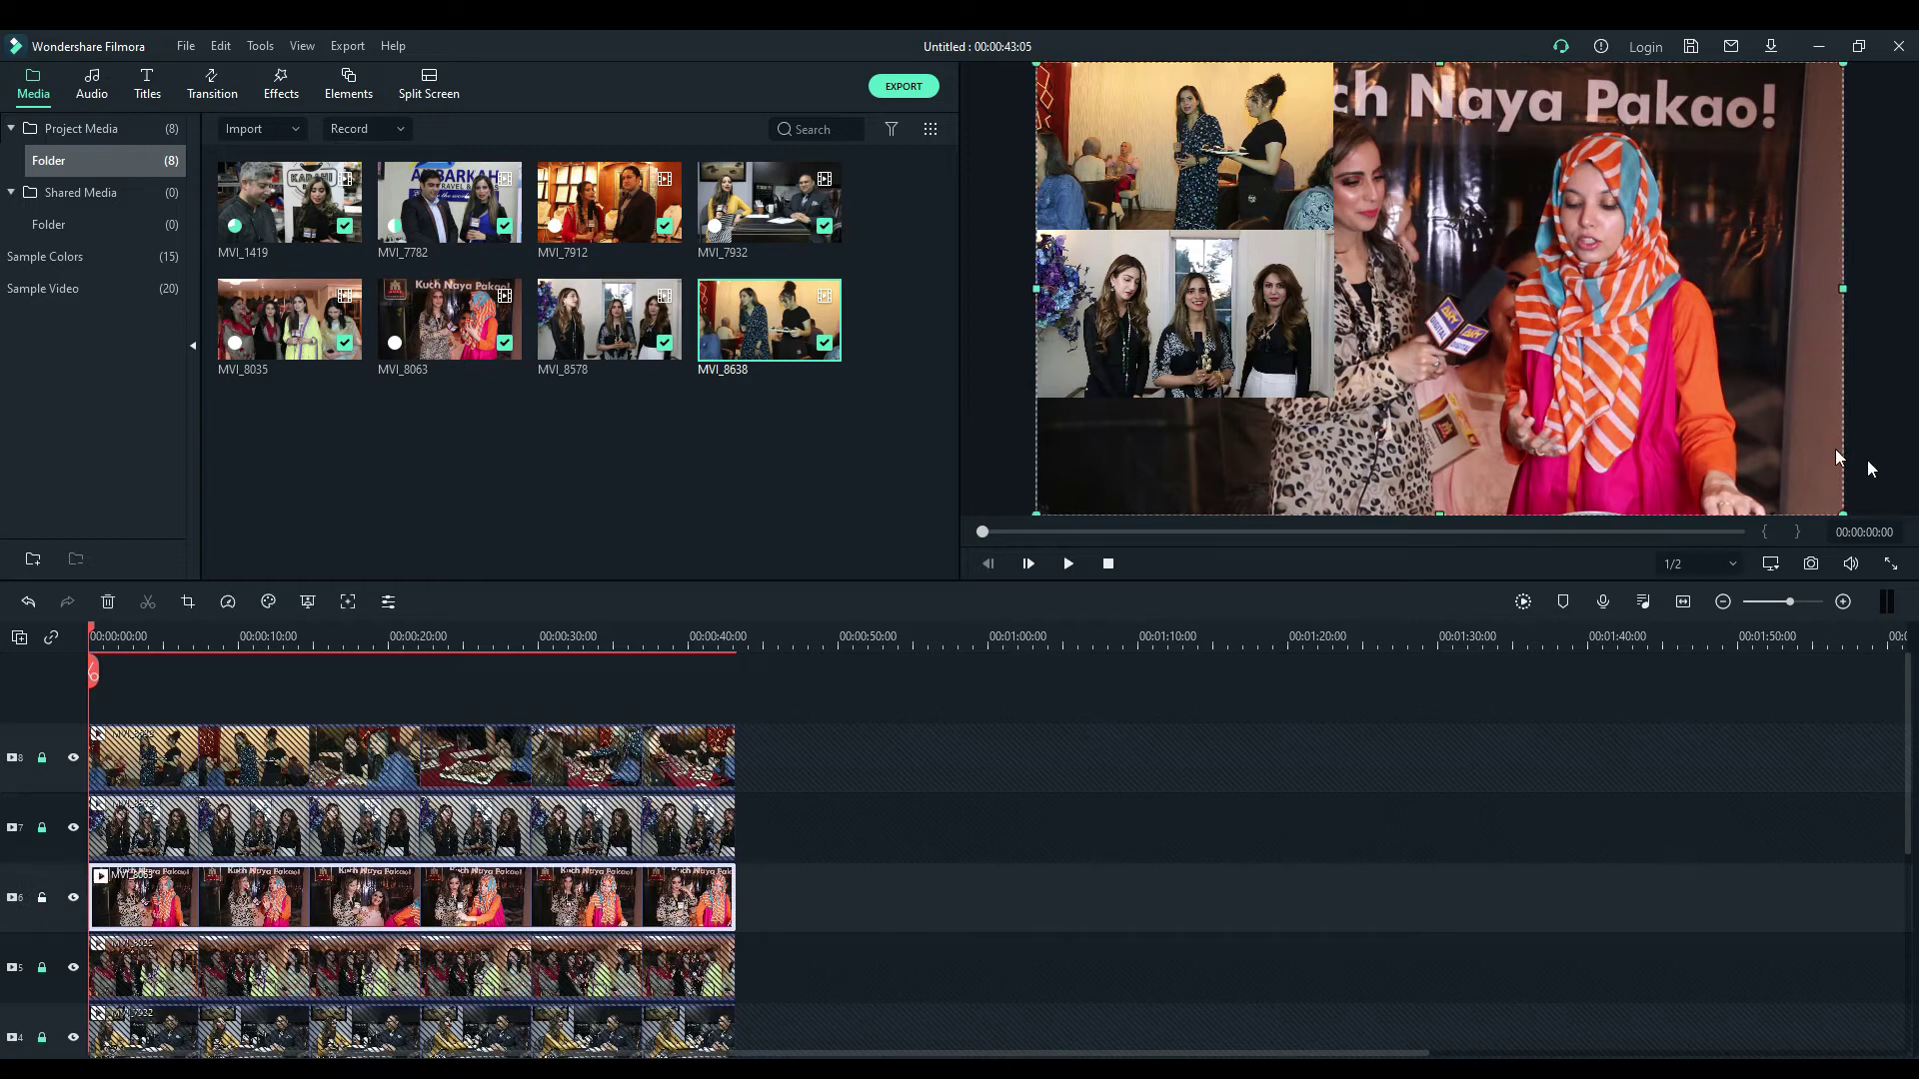
pyautogui.moveTo(1839, 514); pyautogui.dragTo(1281, 484)
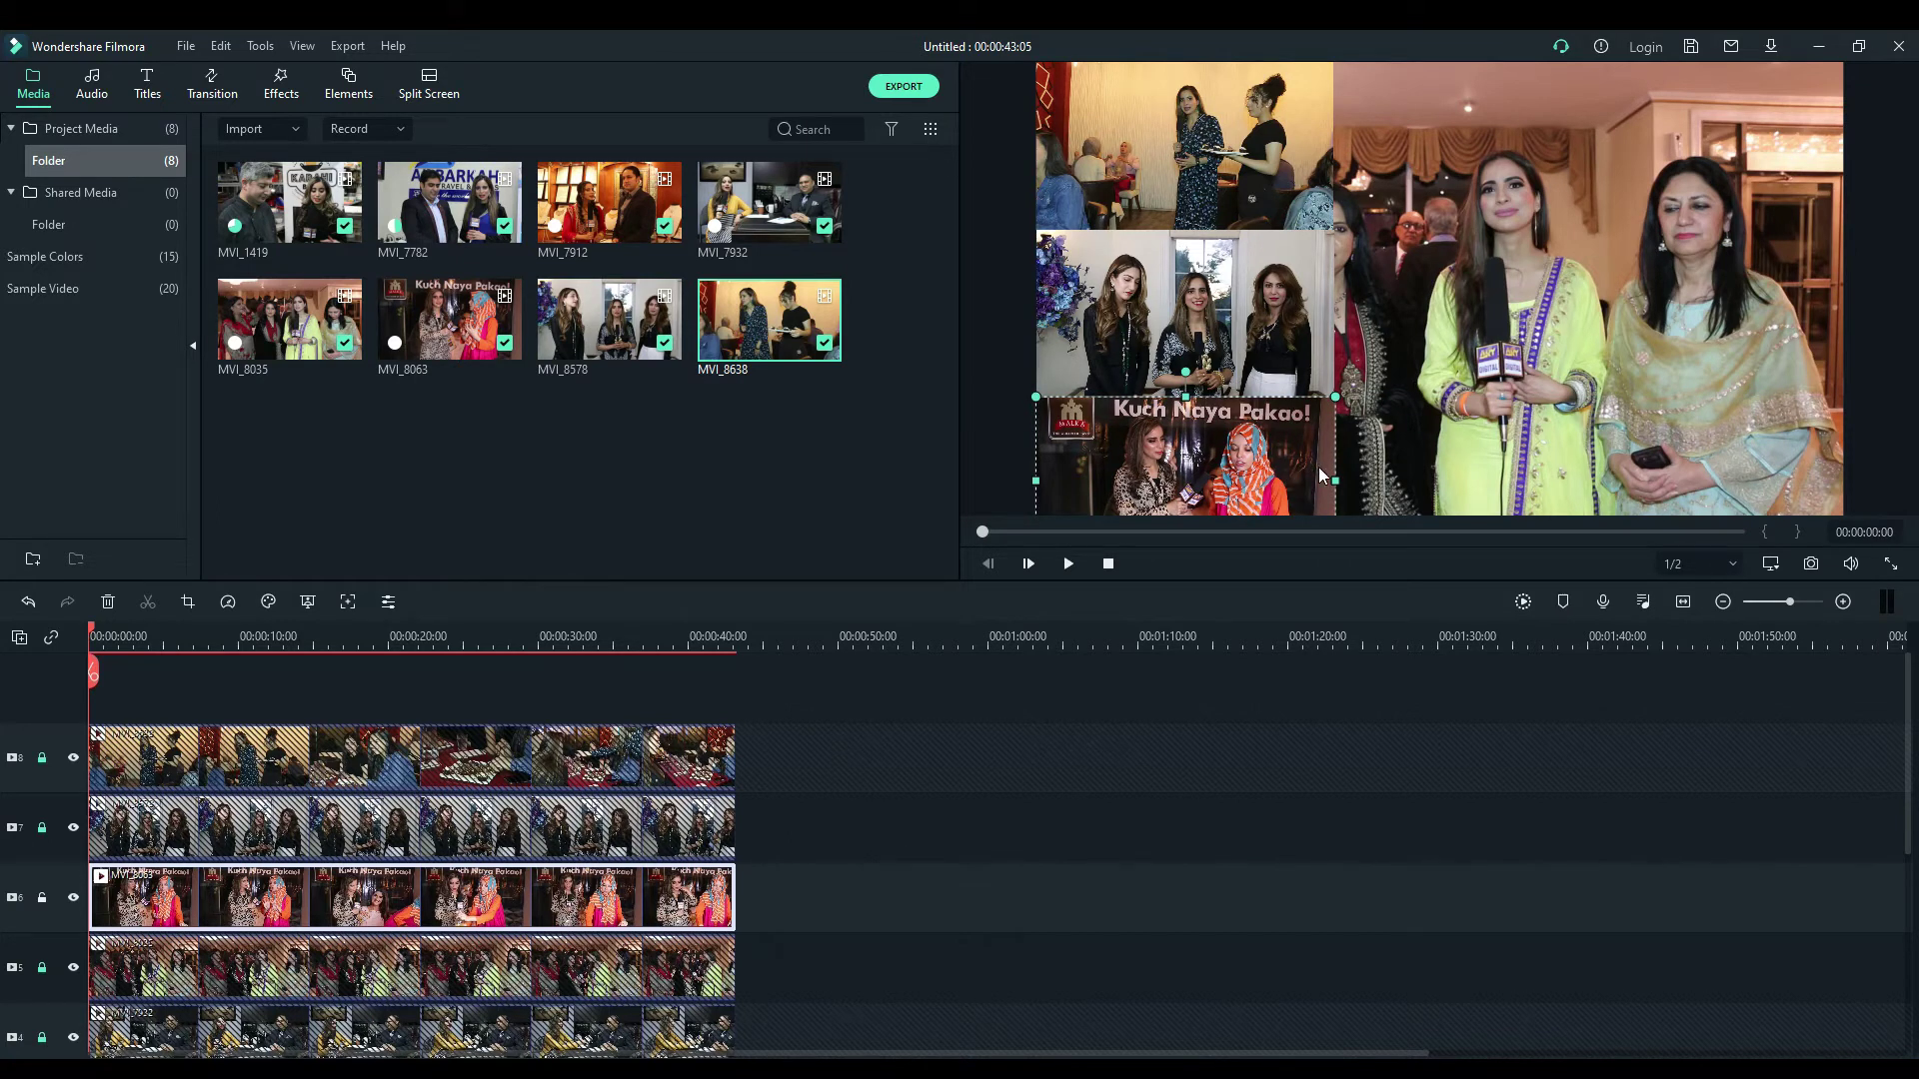
pyautogui.click(42, 902)
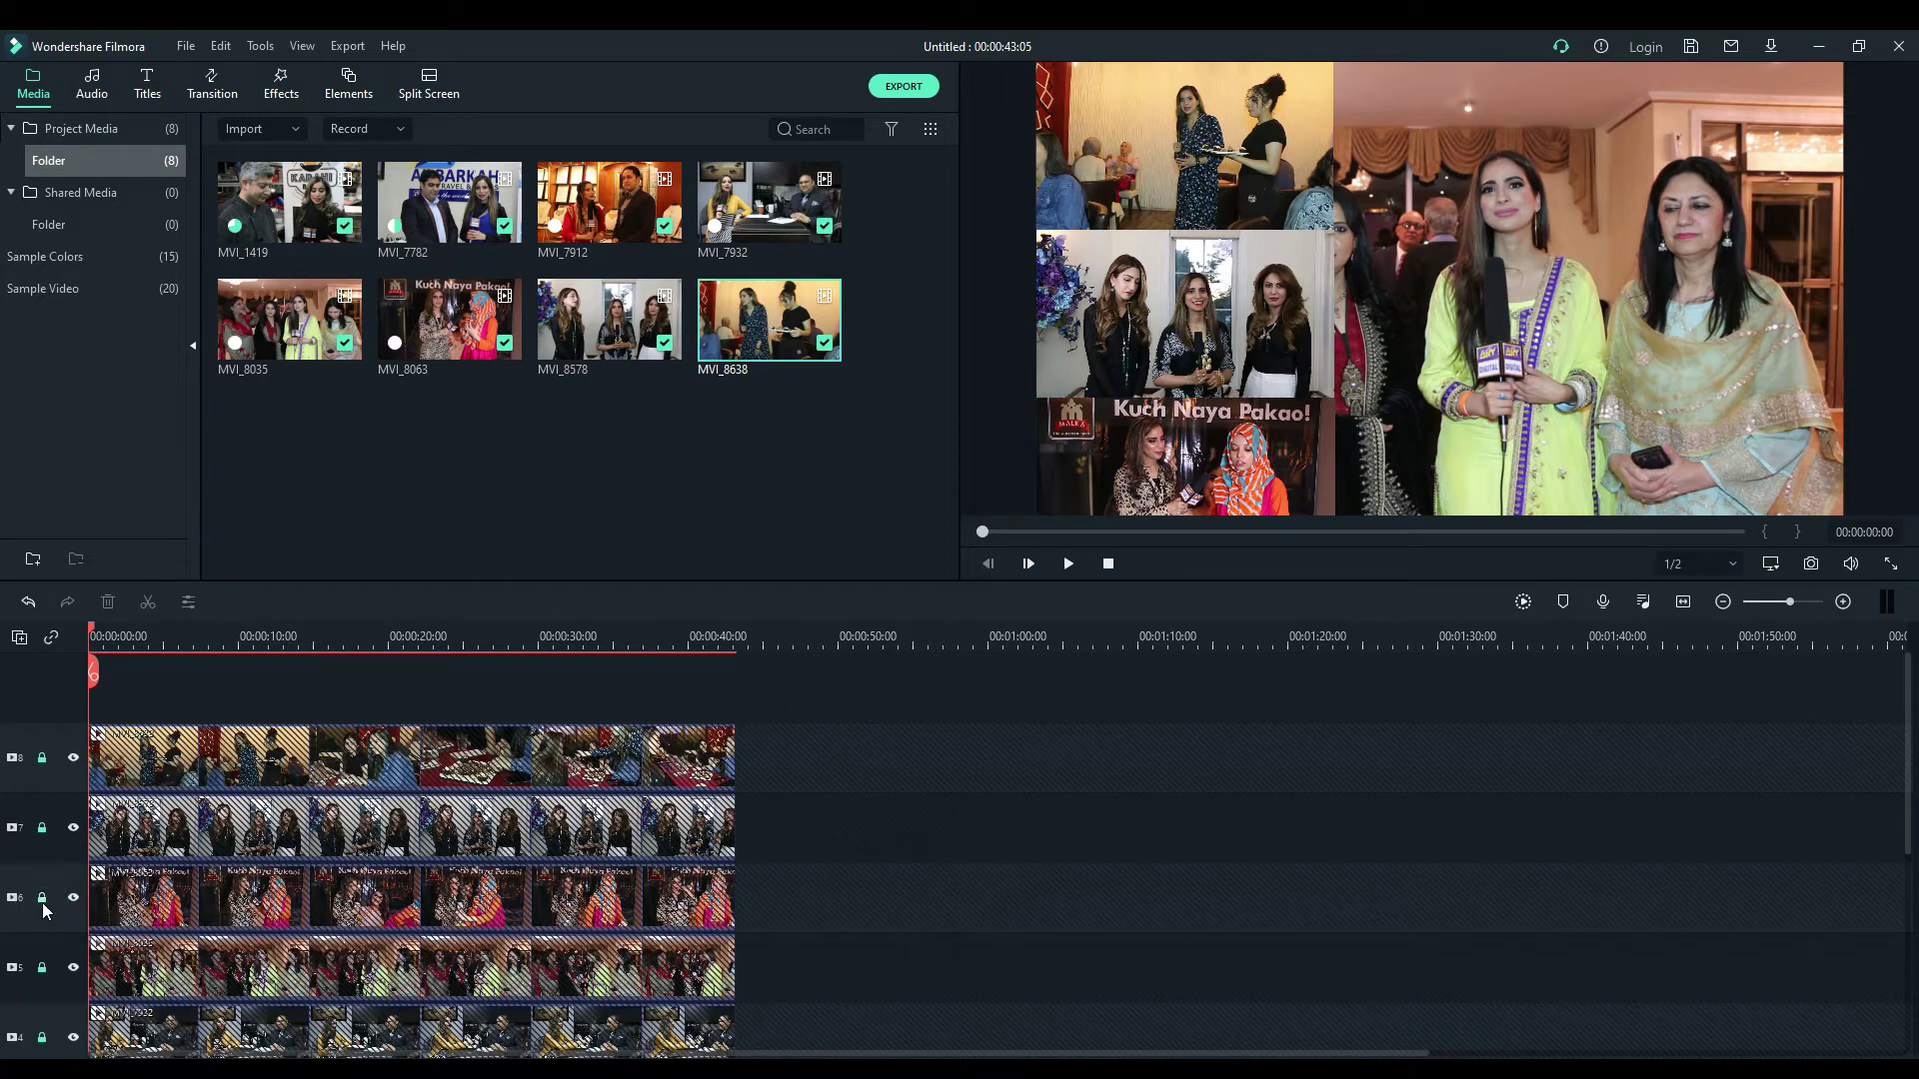
pyautogui.click(42, 967)
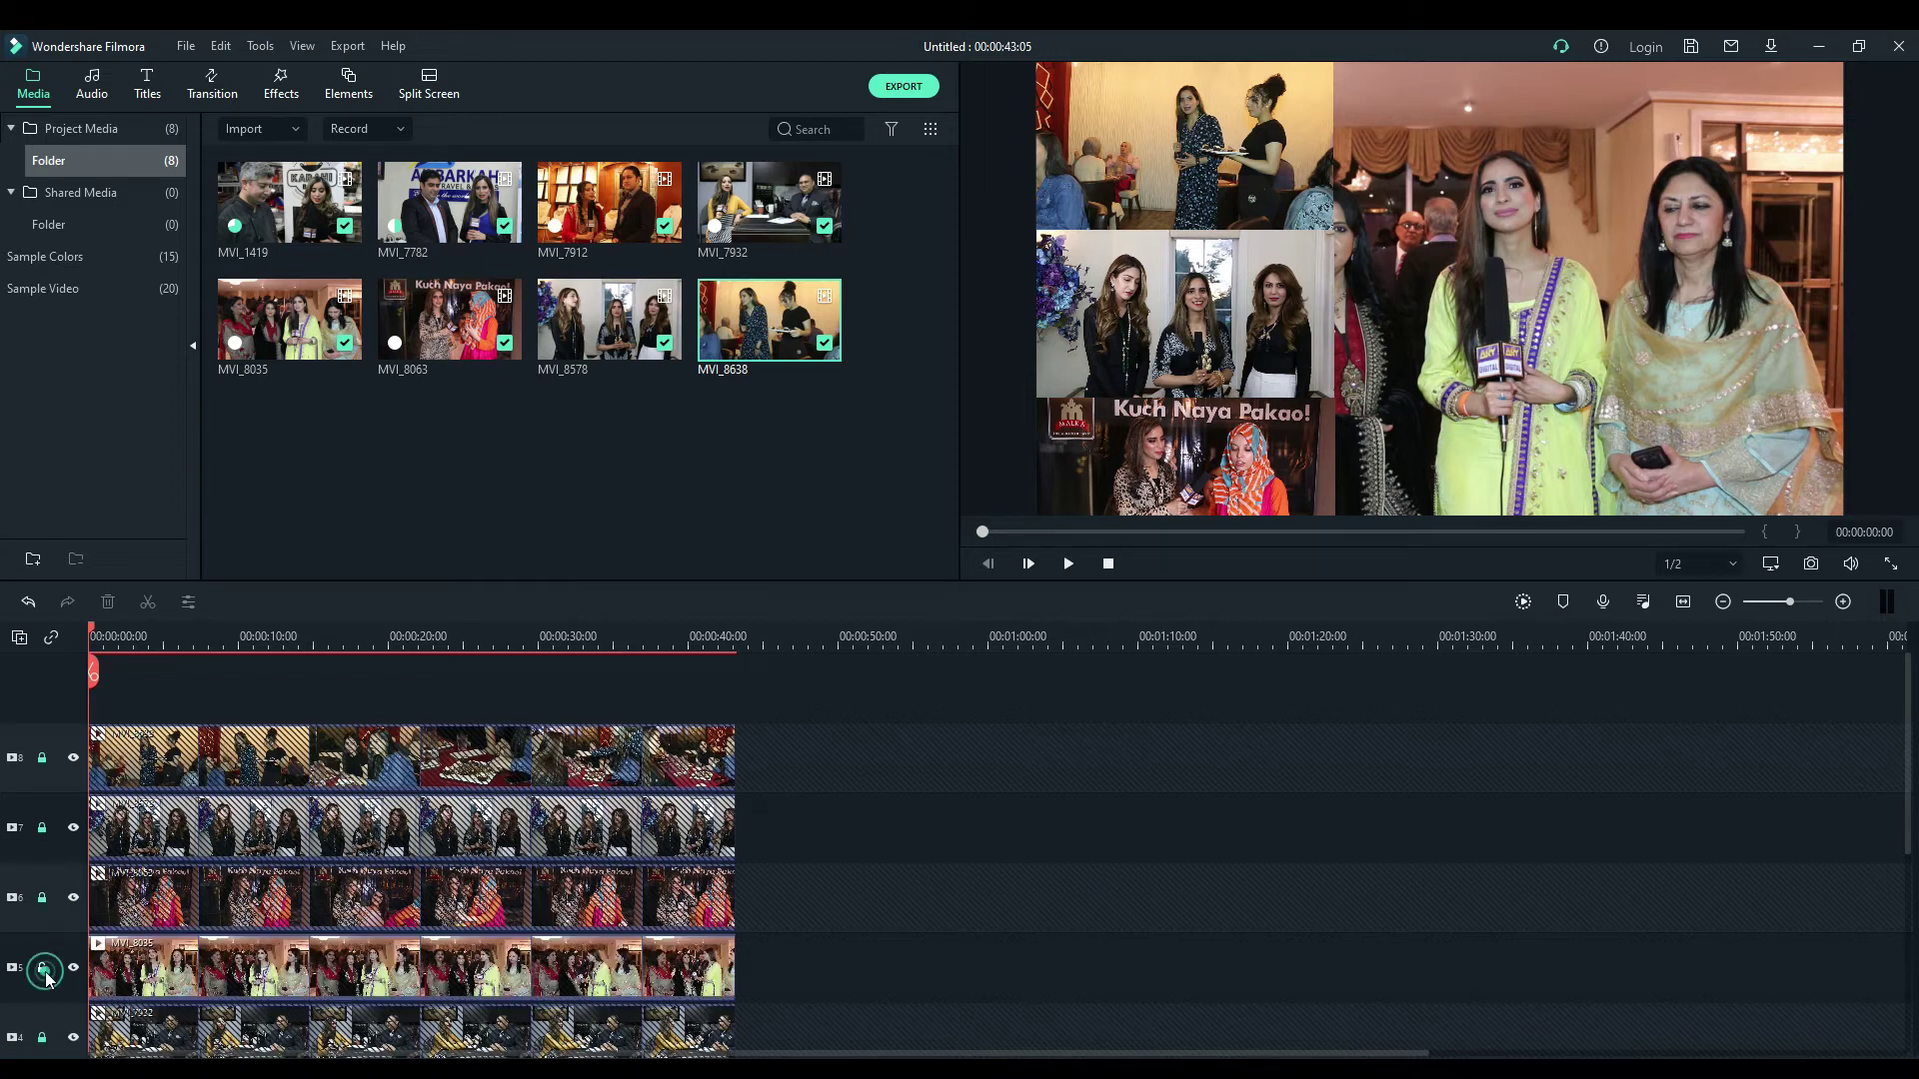
# Step: Scale the MVI_8035 clip down and move it into the top-middle cell
pyautogui.click(166, 964)
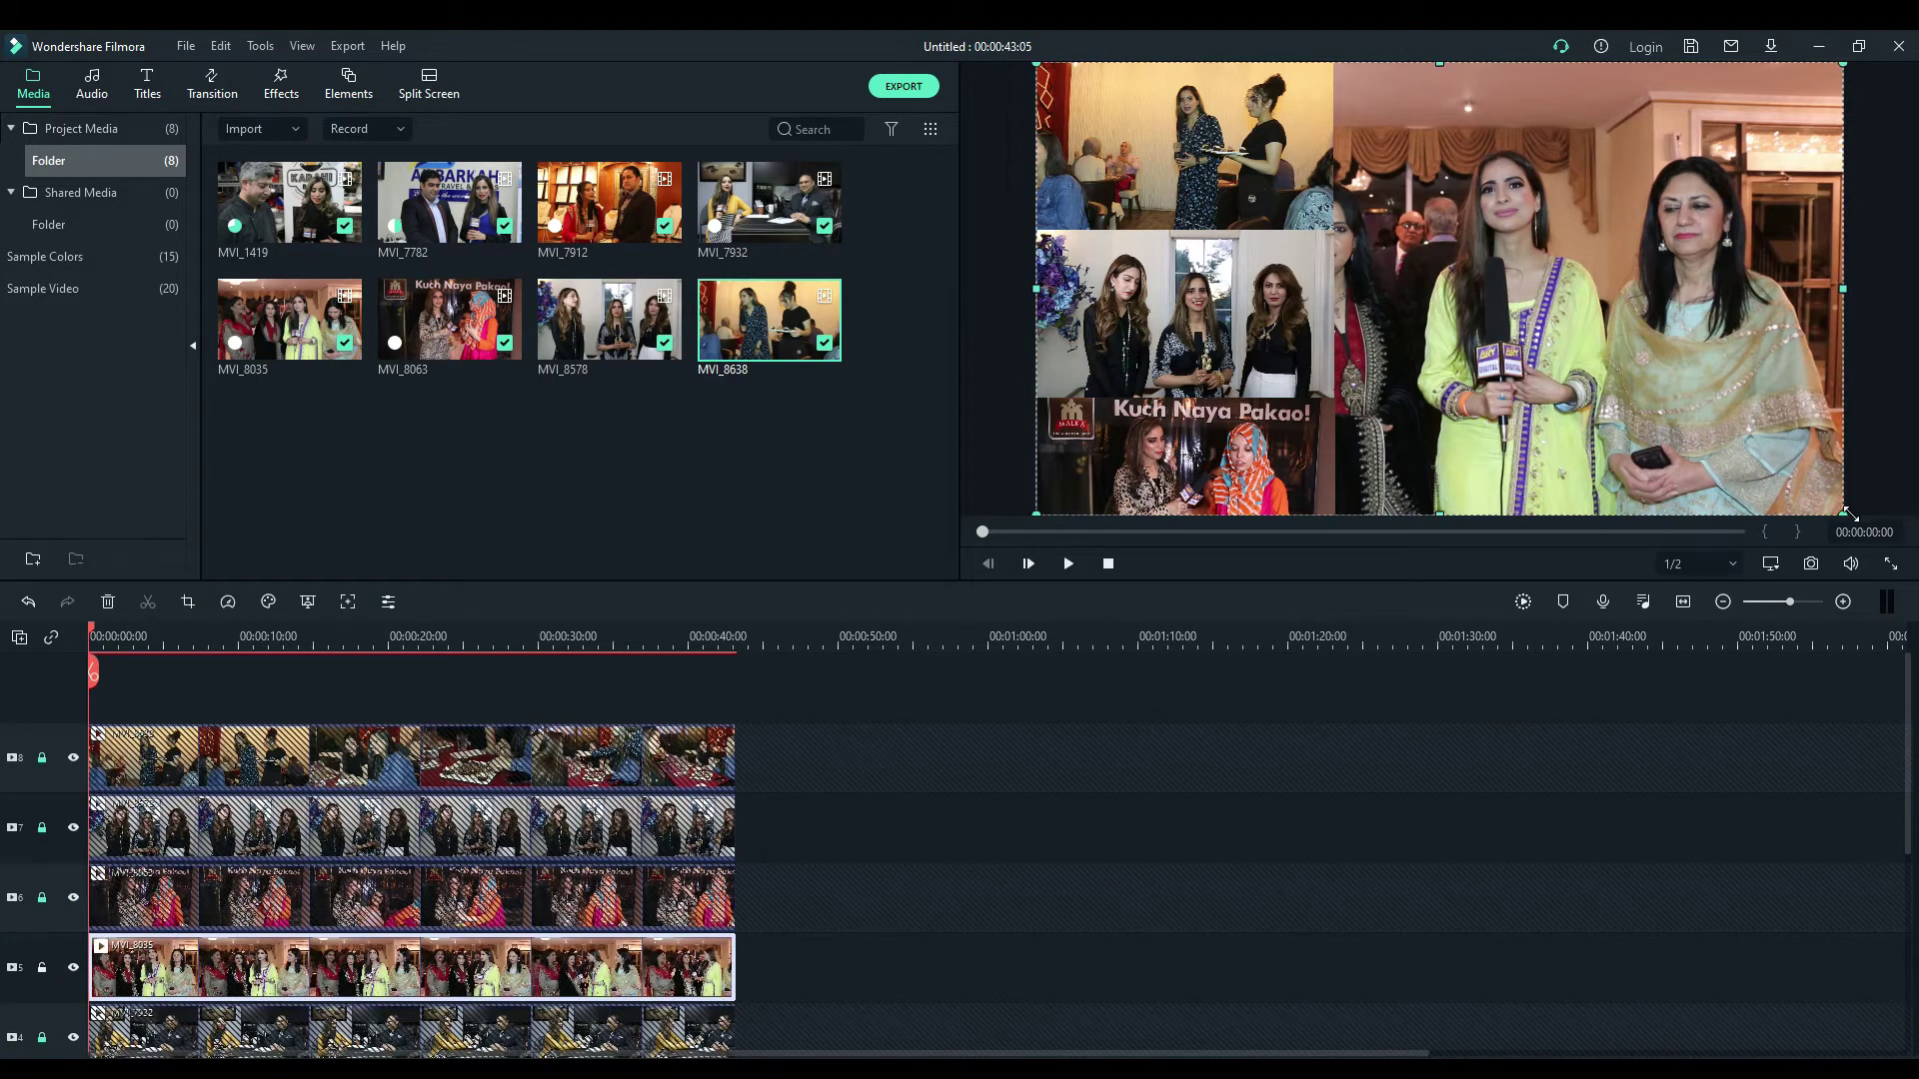
pyautogui.moveTo(1849, 514); pyautogui.dragTo(1334, 233)
pyautogui.click(1341, 235)
pyautogui.moveTo(1251, 160); pyautogui.dragTo(1556, 142)
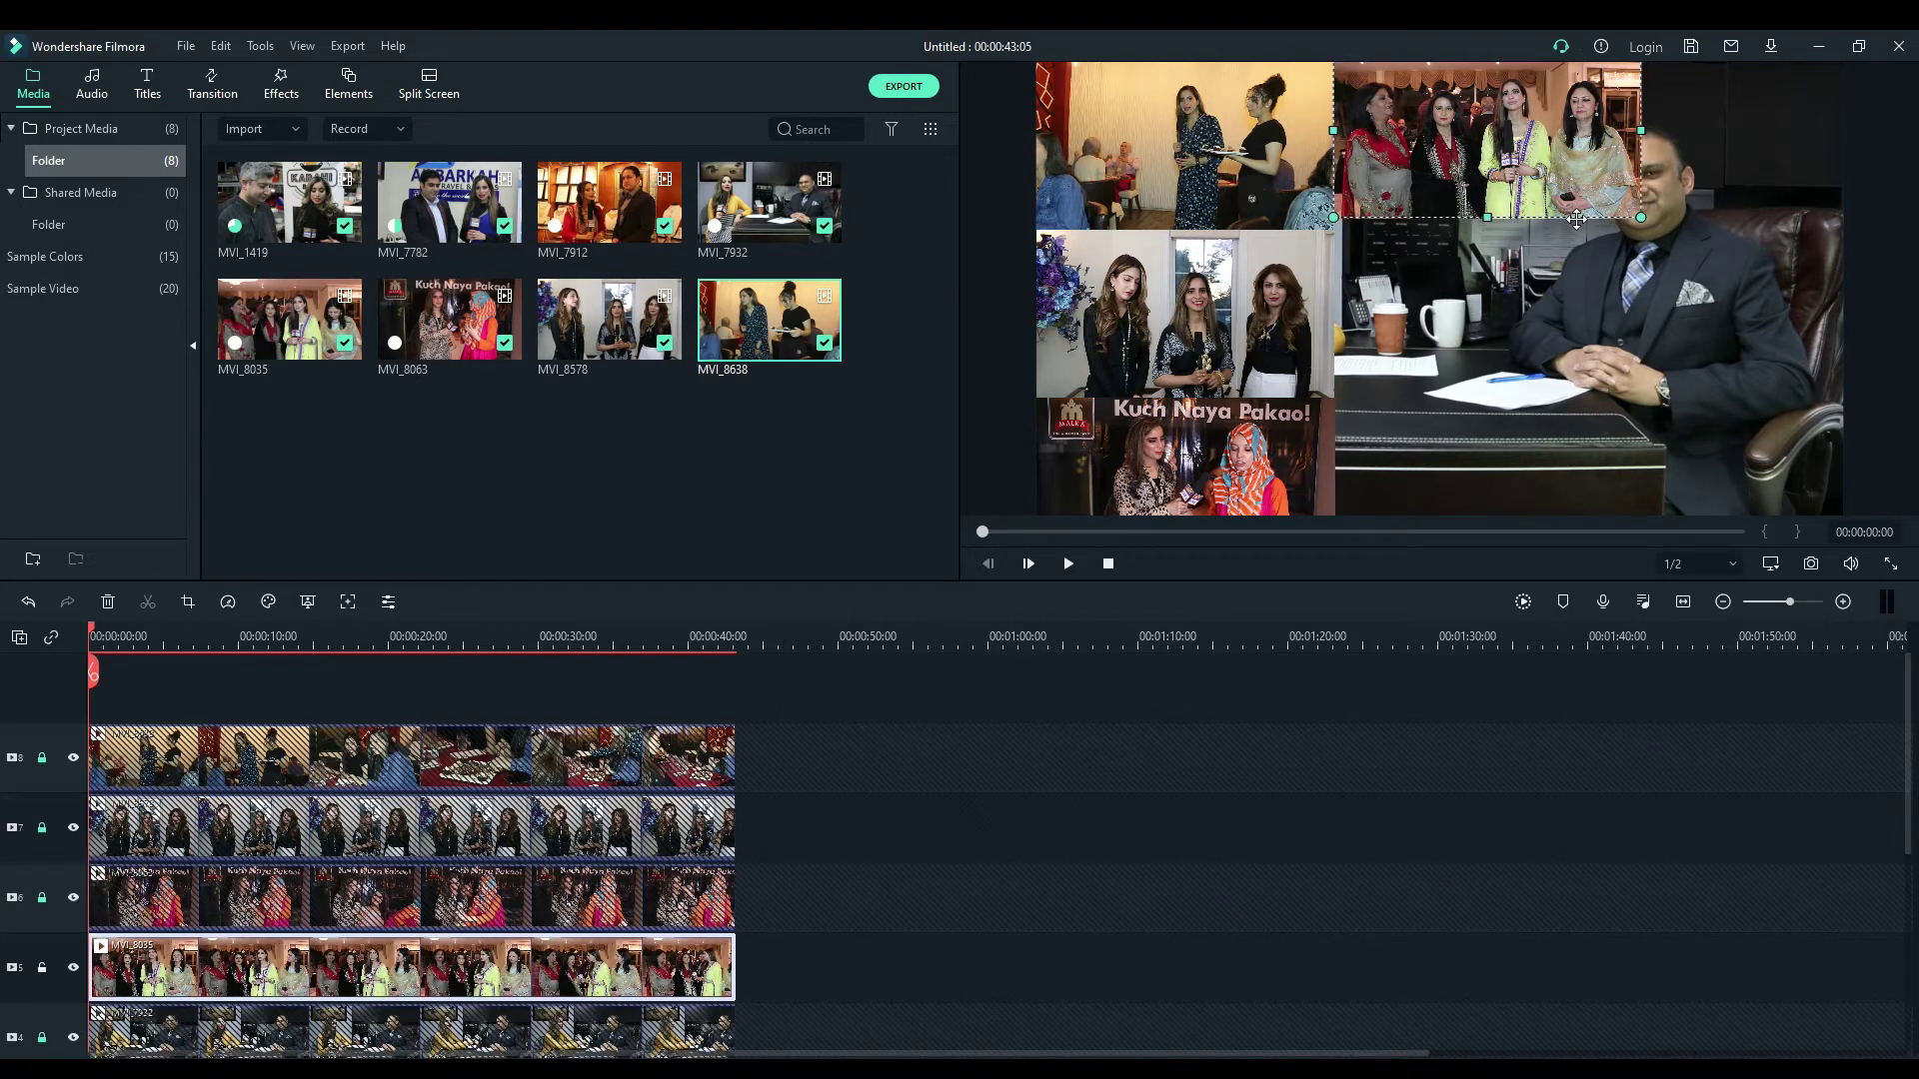
pyautogui.moveTo(1576, 219); pyautogui.dragTo(1576, 219)
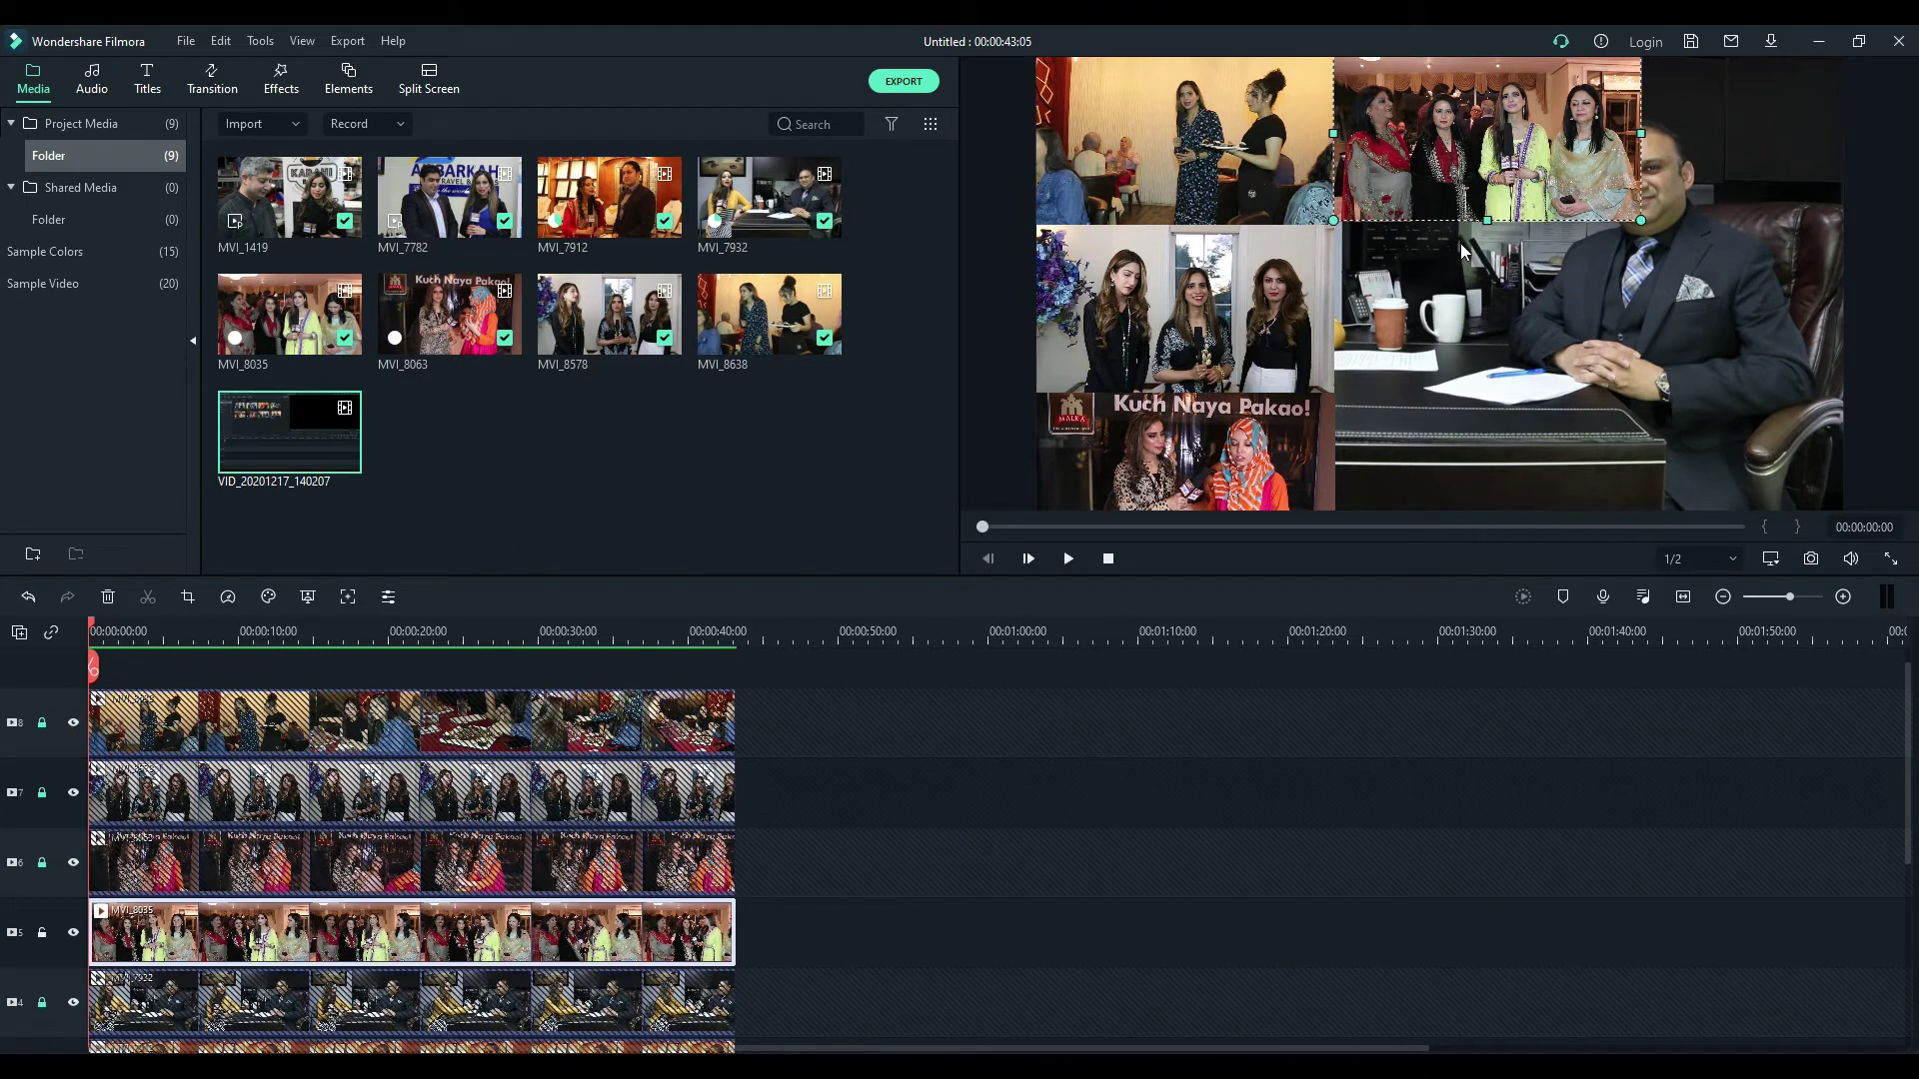
# Step: Enlarge MVI_8035 to fill the top-middle cell, relock track 5 and unlock track 4
pyautogui.moveTo(1649, 219); pyautogui.dragTo(1624, 208)
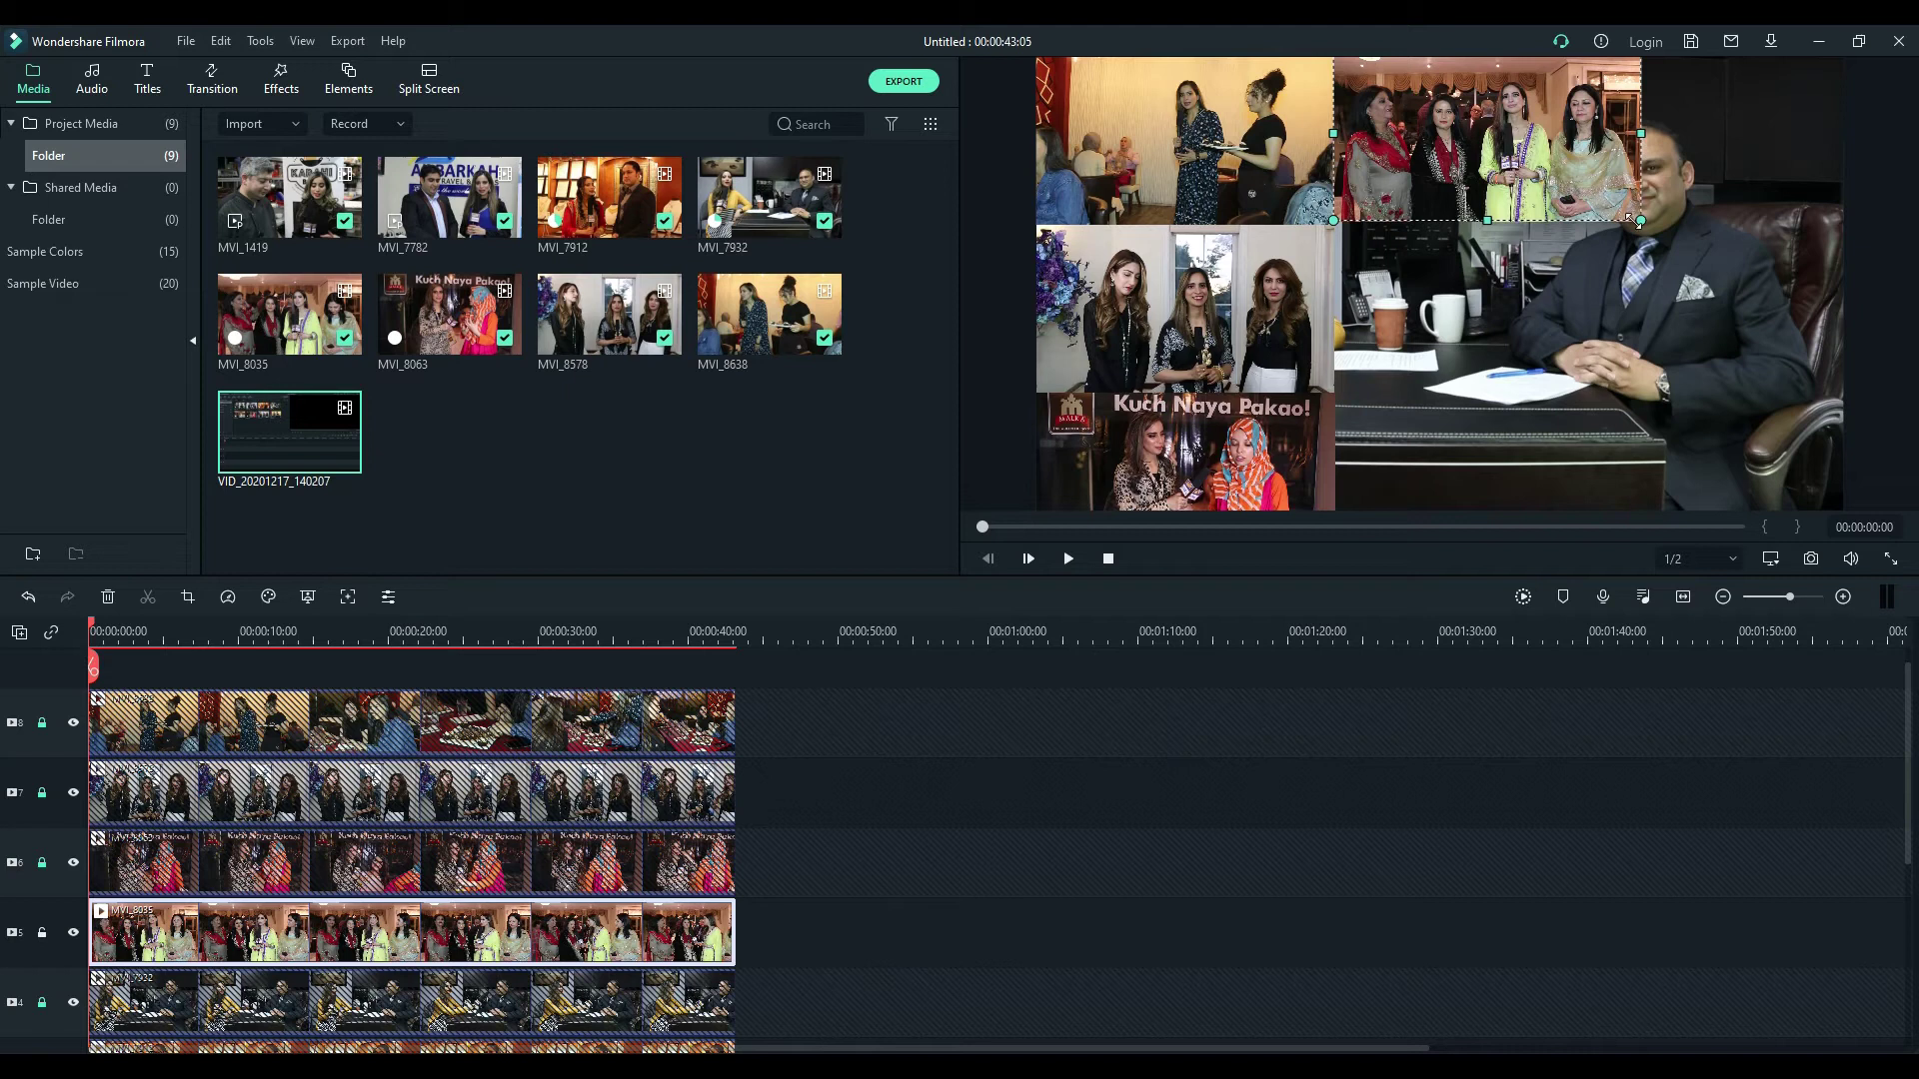
pyautogui.click(1604, 244)
pyautogui.click(1589, 256)
pyautogui.click(1579, 264)
pyautogui.click(1570, 190)
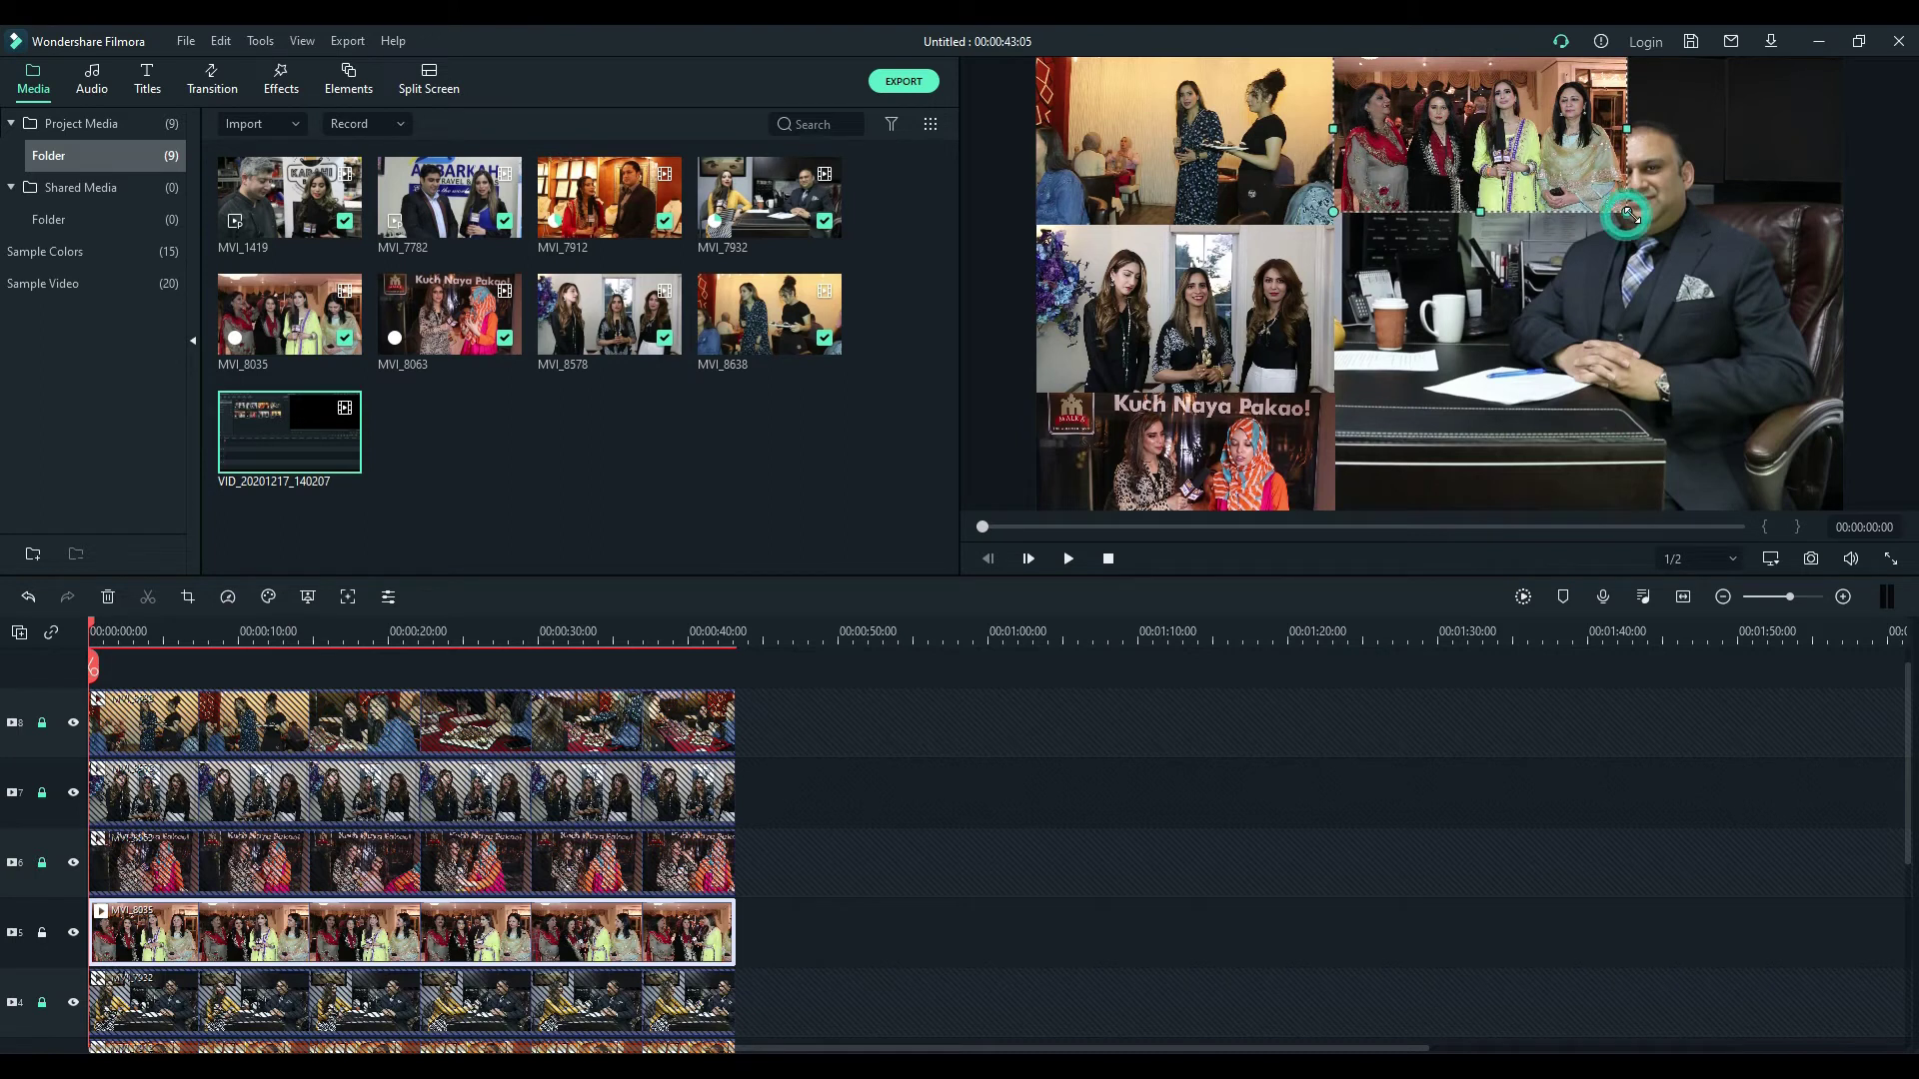
pyautogui.moveTo(1626, 213); pyautogui.dragTo(1642, 224)
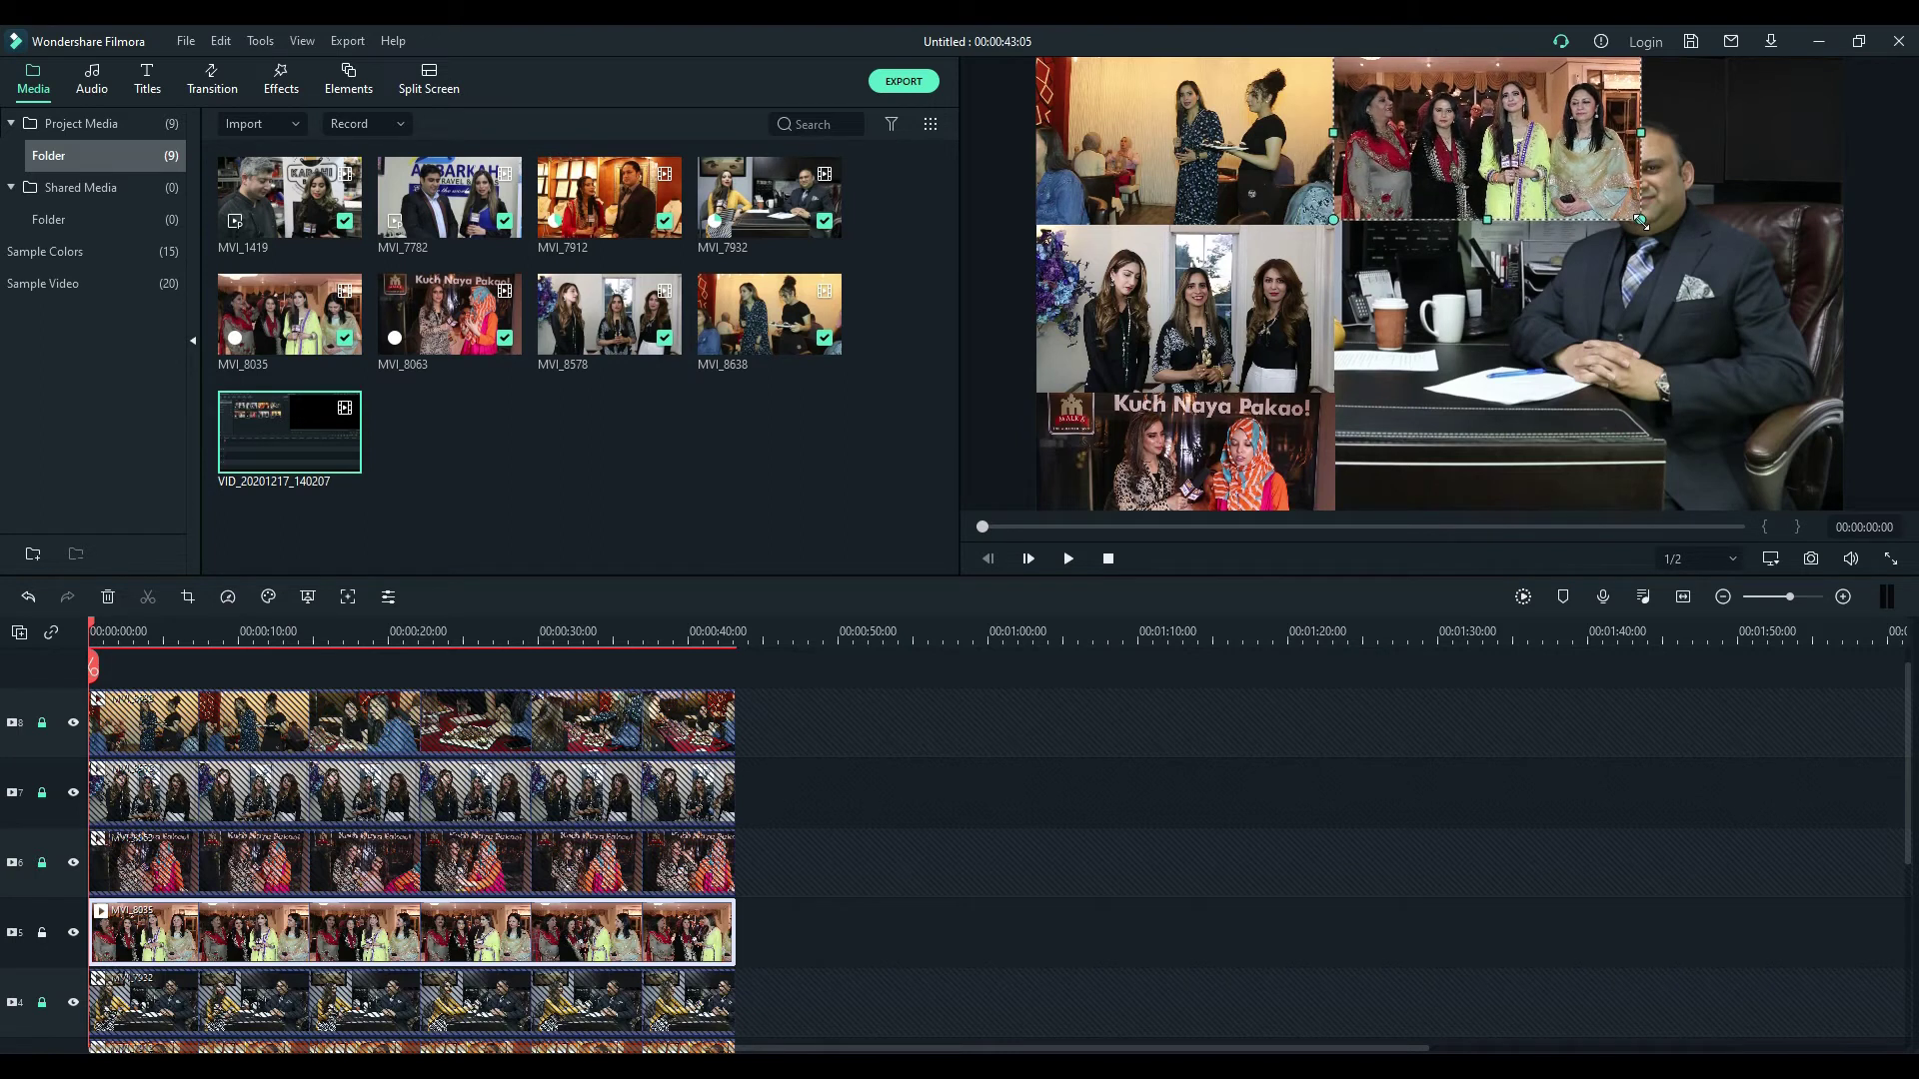
pyautogui.scroll(-1, 929, 813)
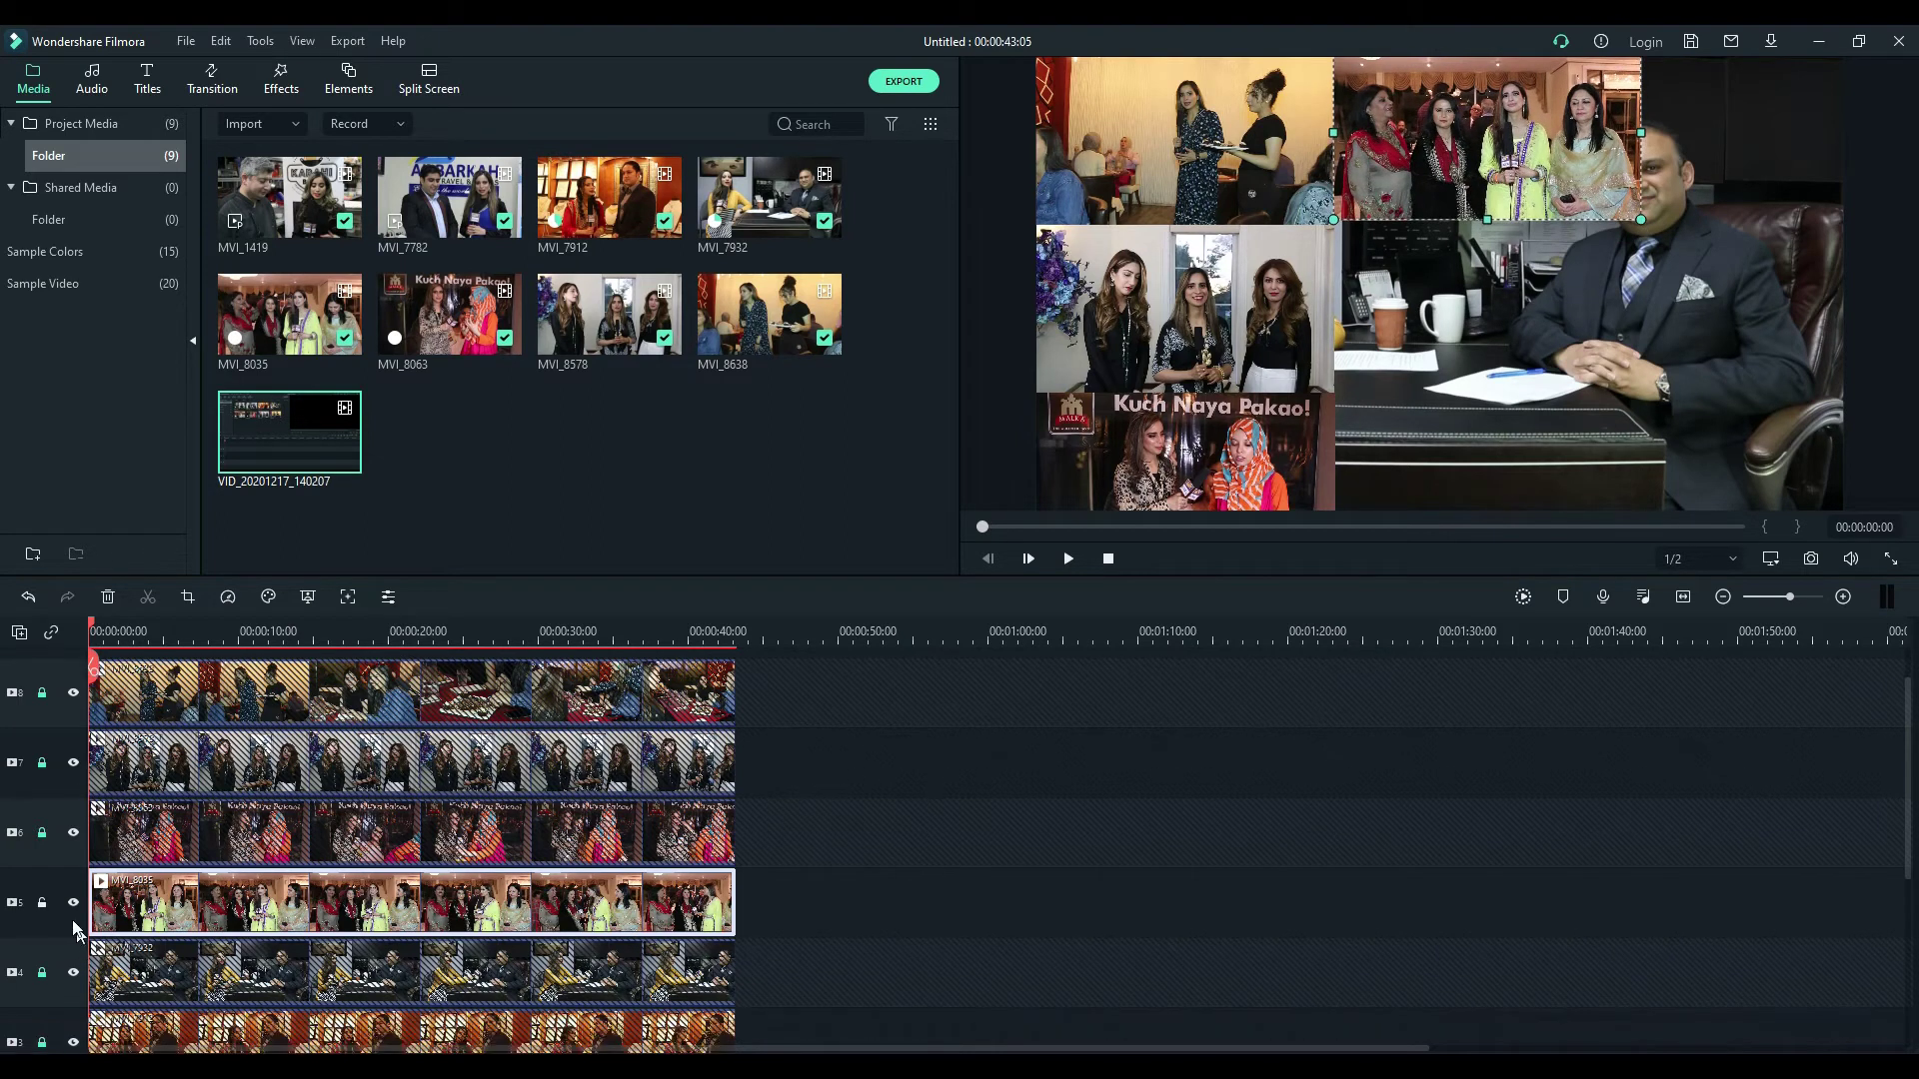
pyautogui.click(42, 921)
pyautogui.click(42, 972)
# Step: Shrink MVI_7932 into the top-right cell, then unlock track 3 and select its clip
pyautogui.click(345, 984)
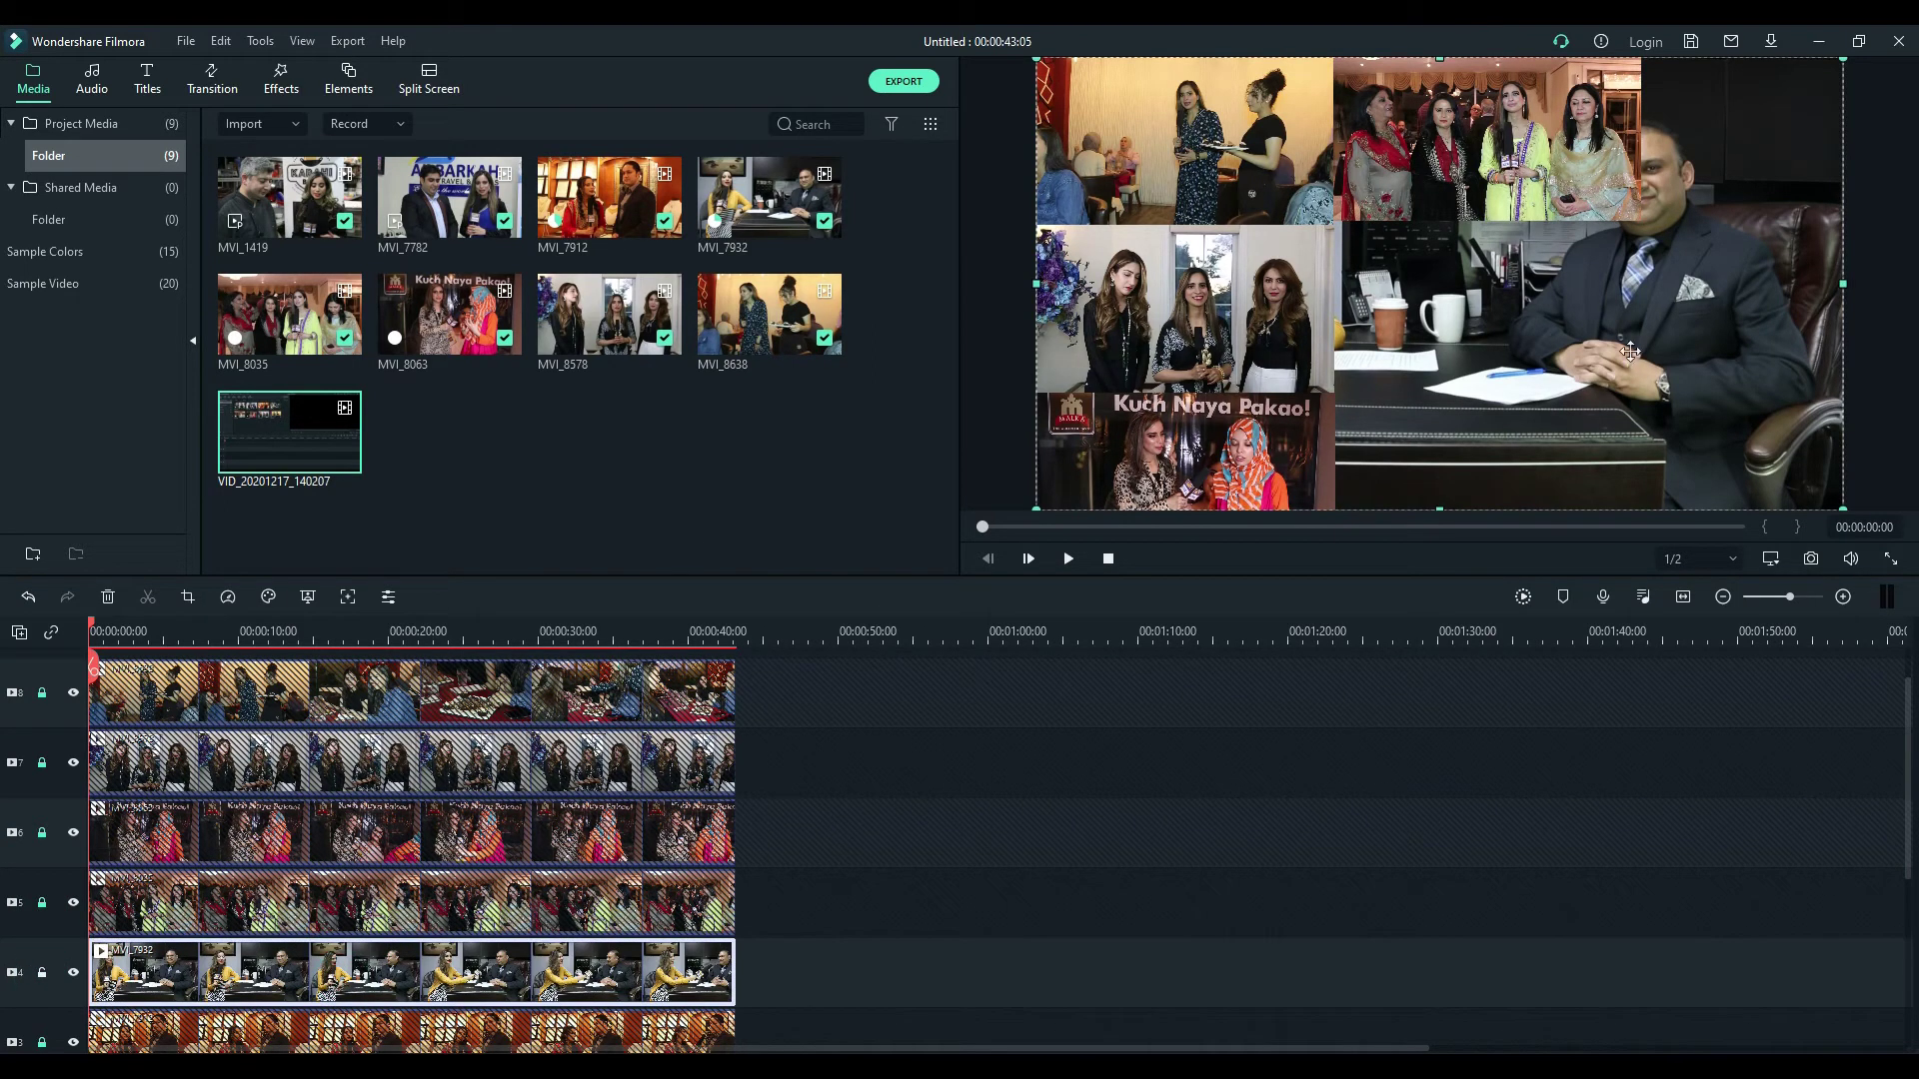
pyautogui.moveTo(1039, 507); pyautogui.dragTo(1544, 227)
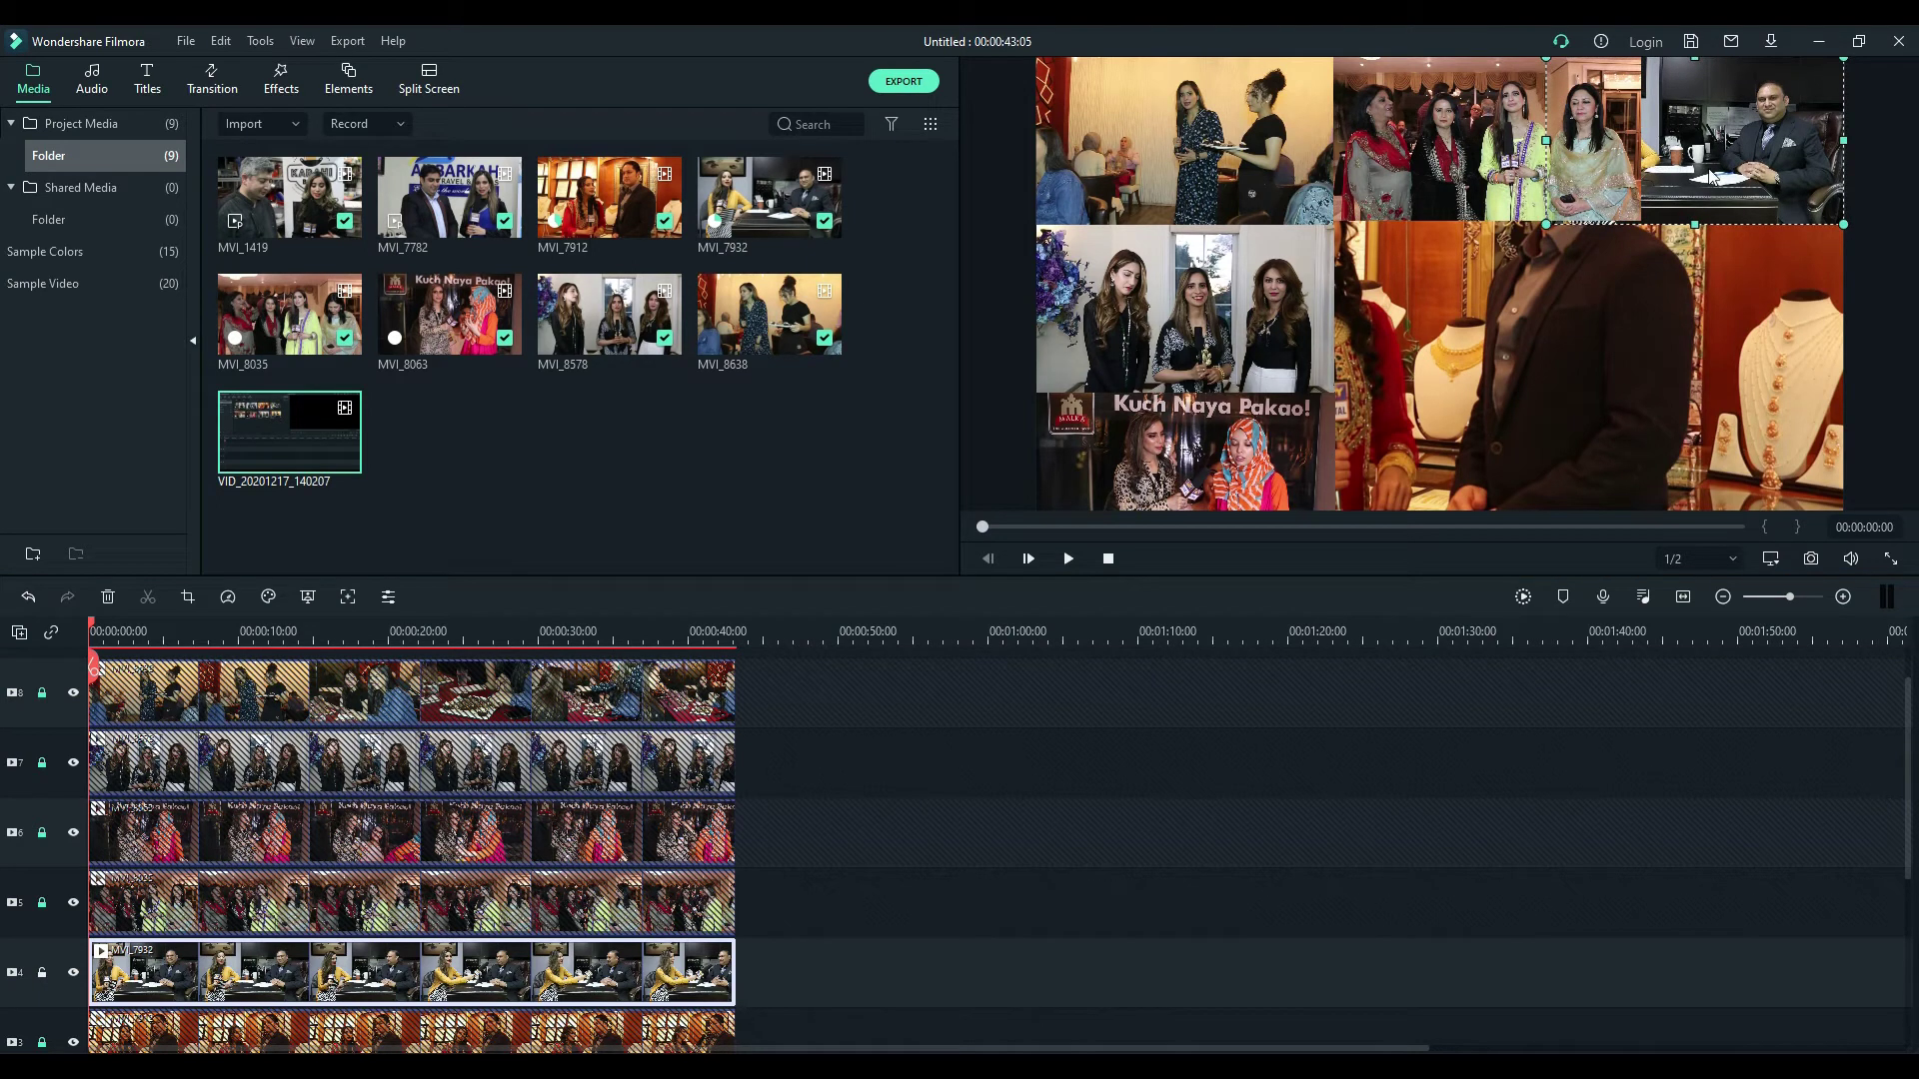
pyautogui.moveTo(1709, 168); pyautogui.dragTo(1738, 168)
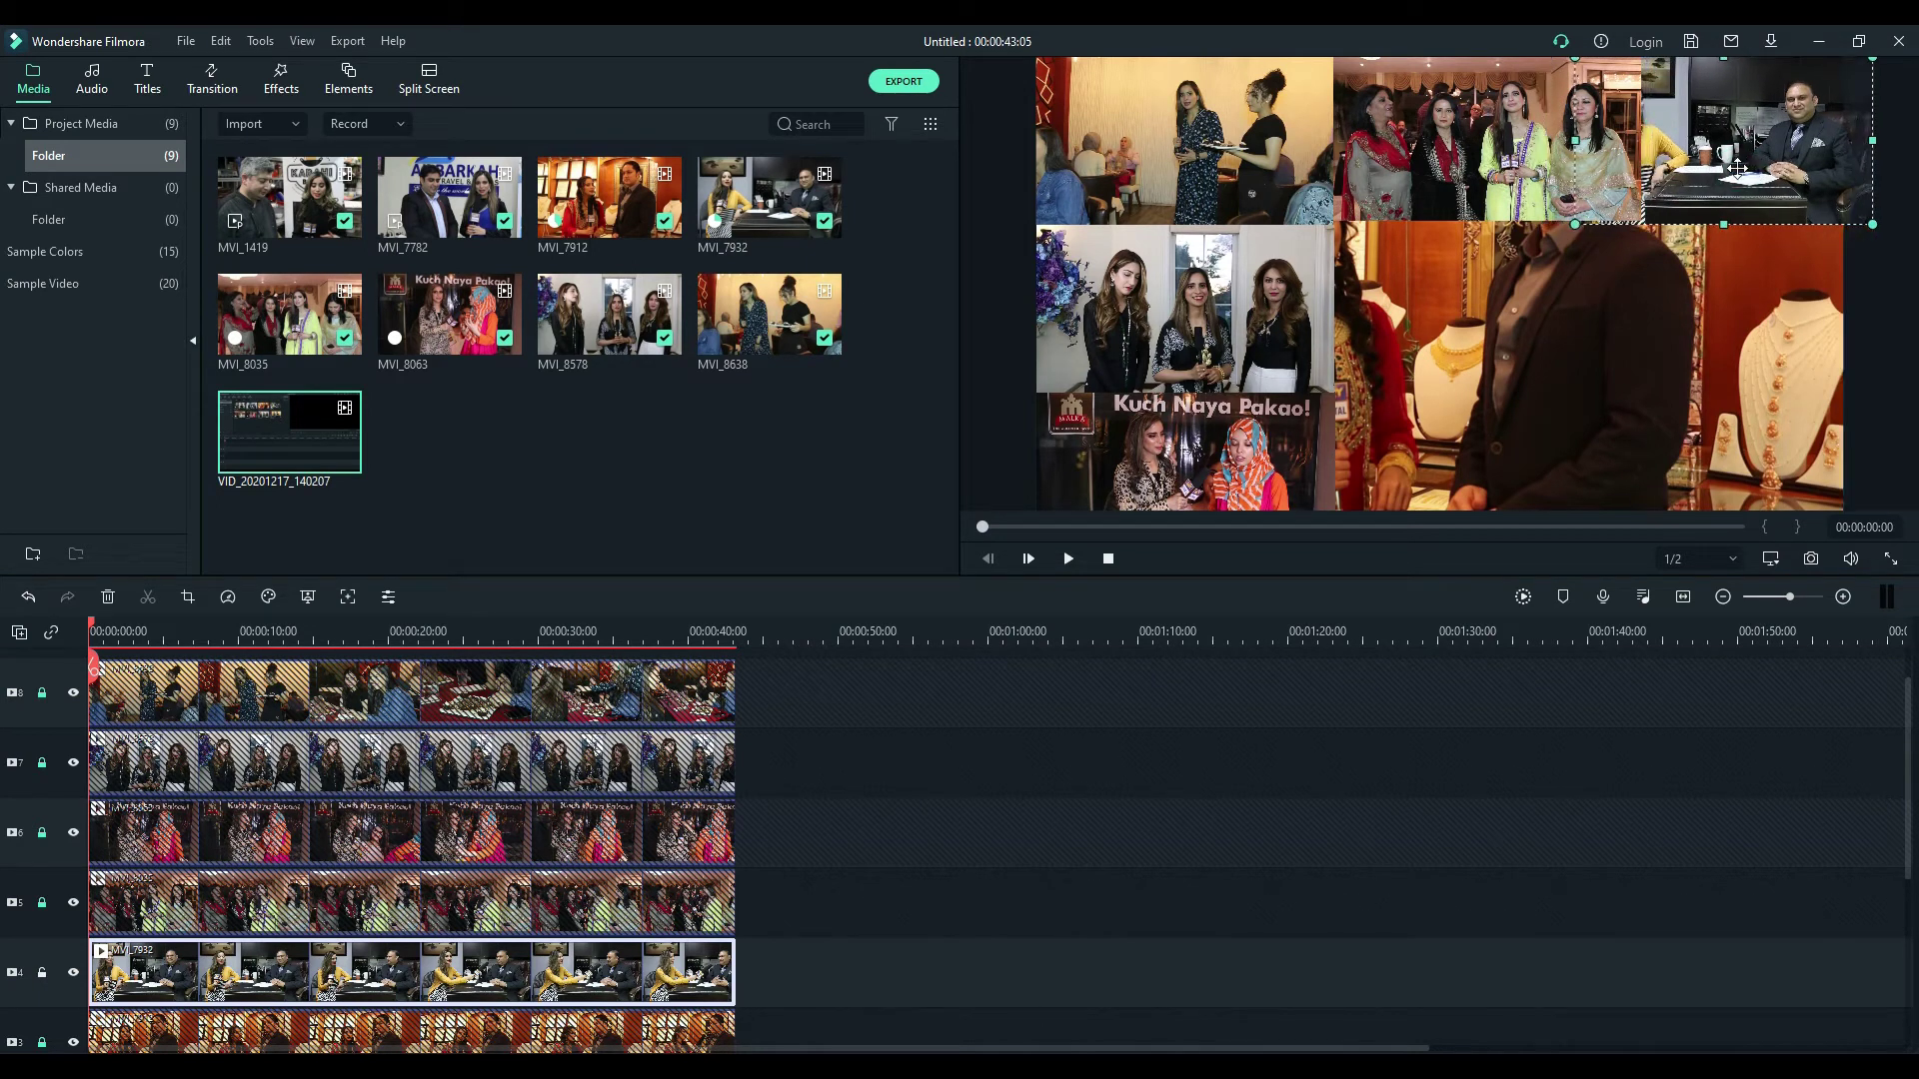
pyautogui.click(1522, 185)
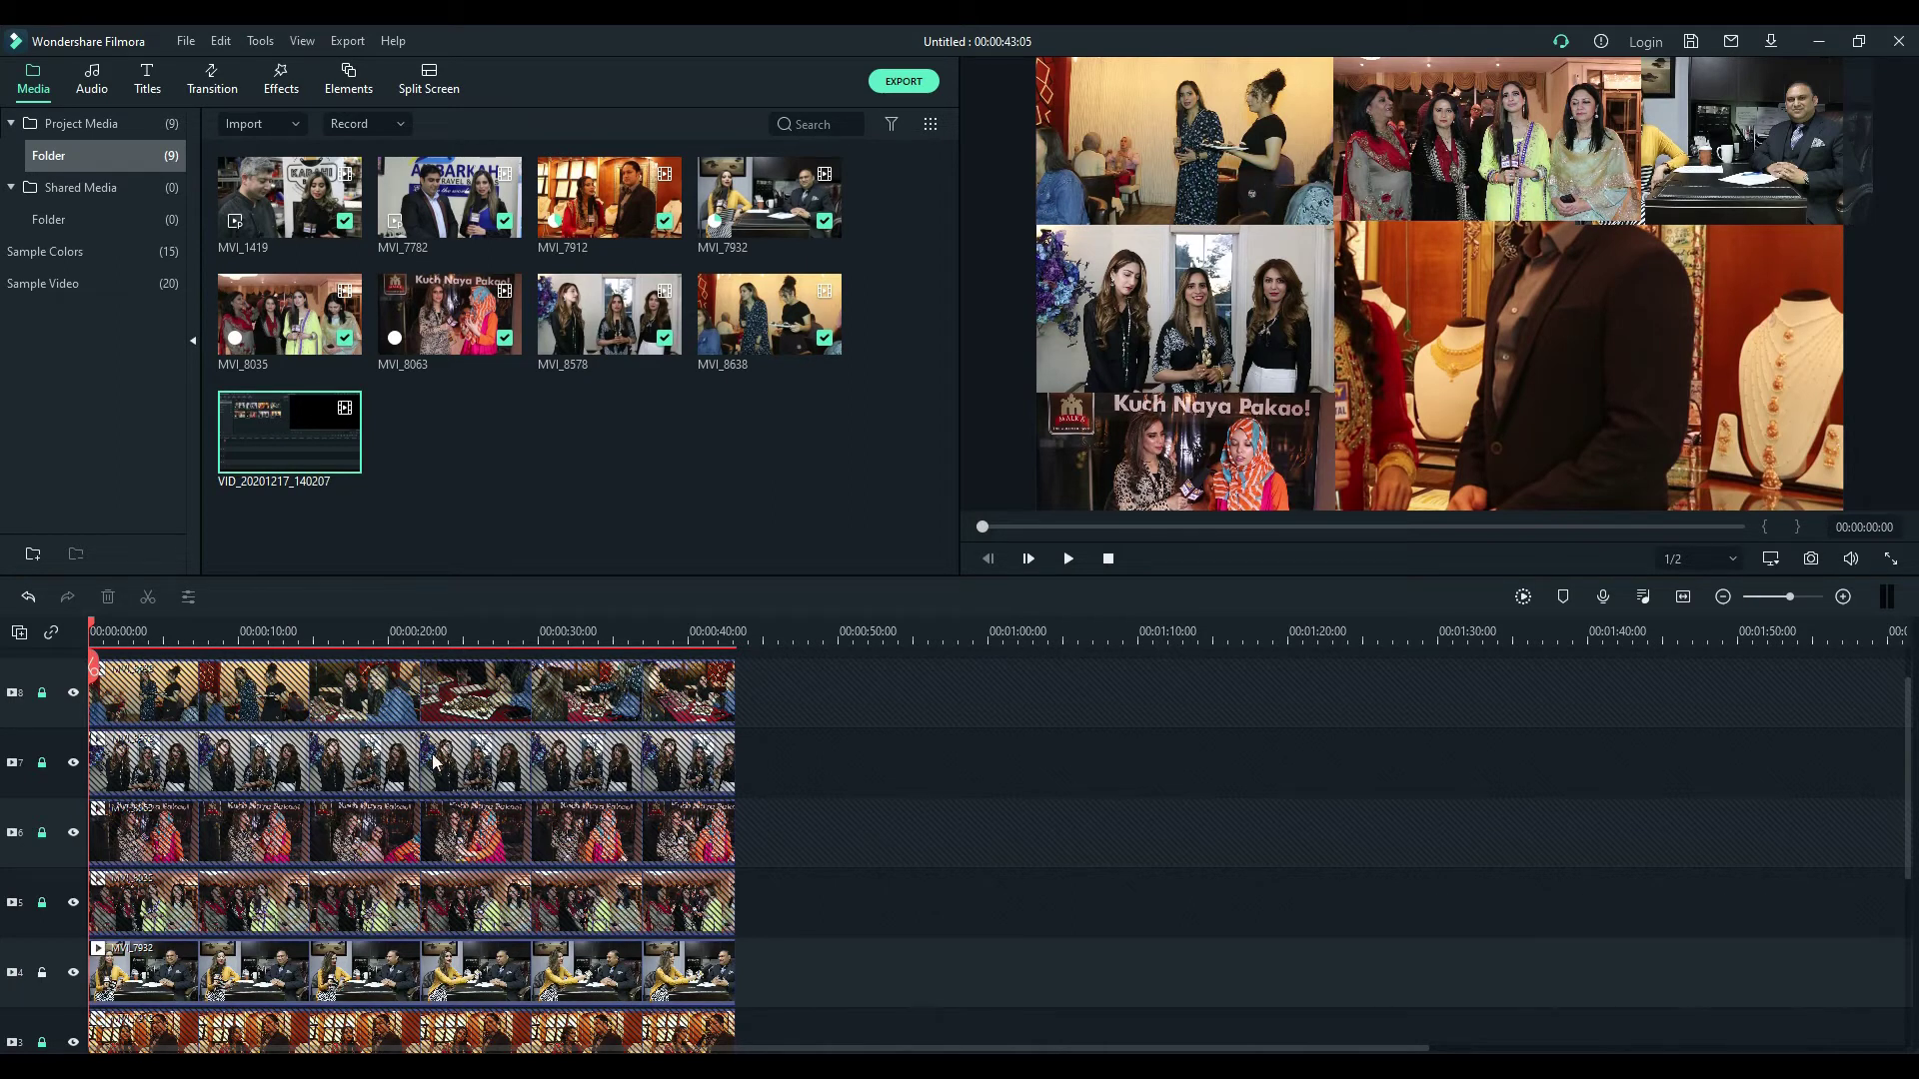
pyautogui.scroll(-4, 975, 849)
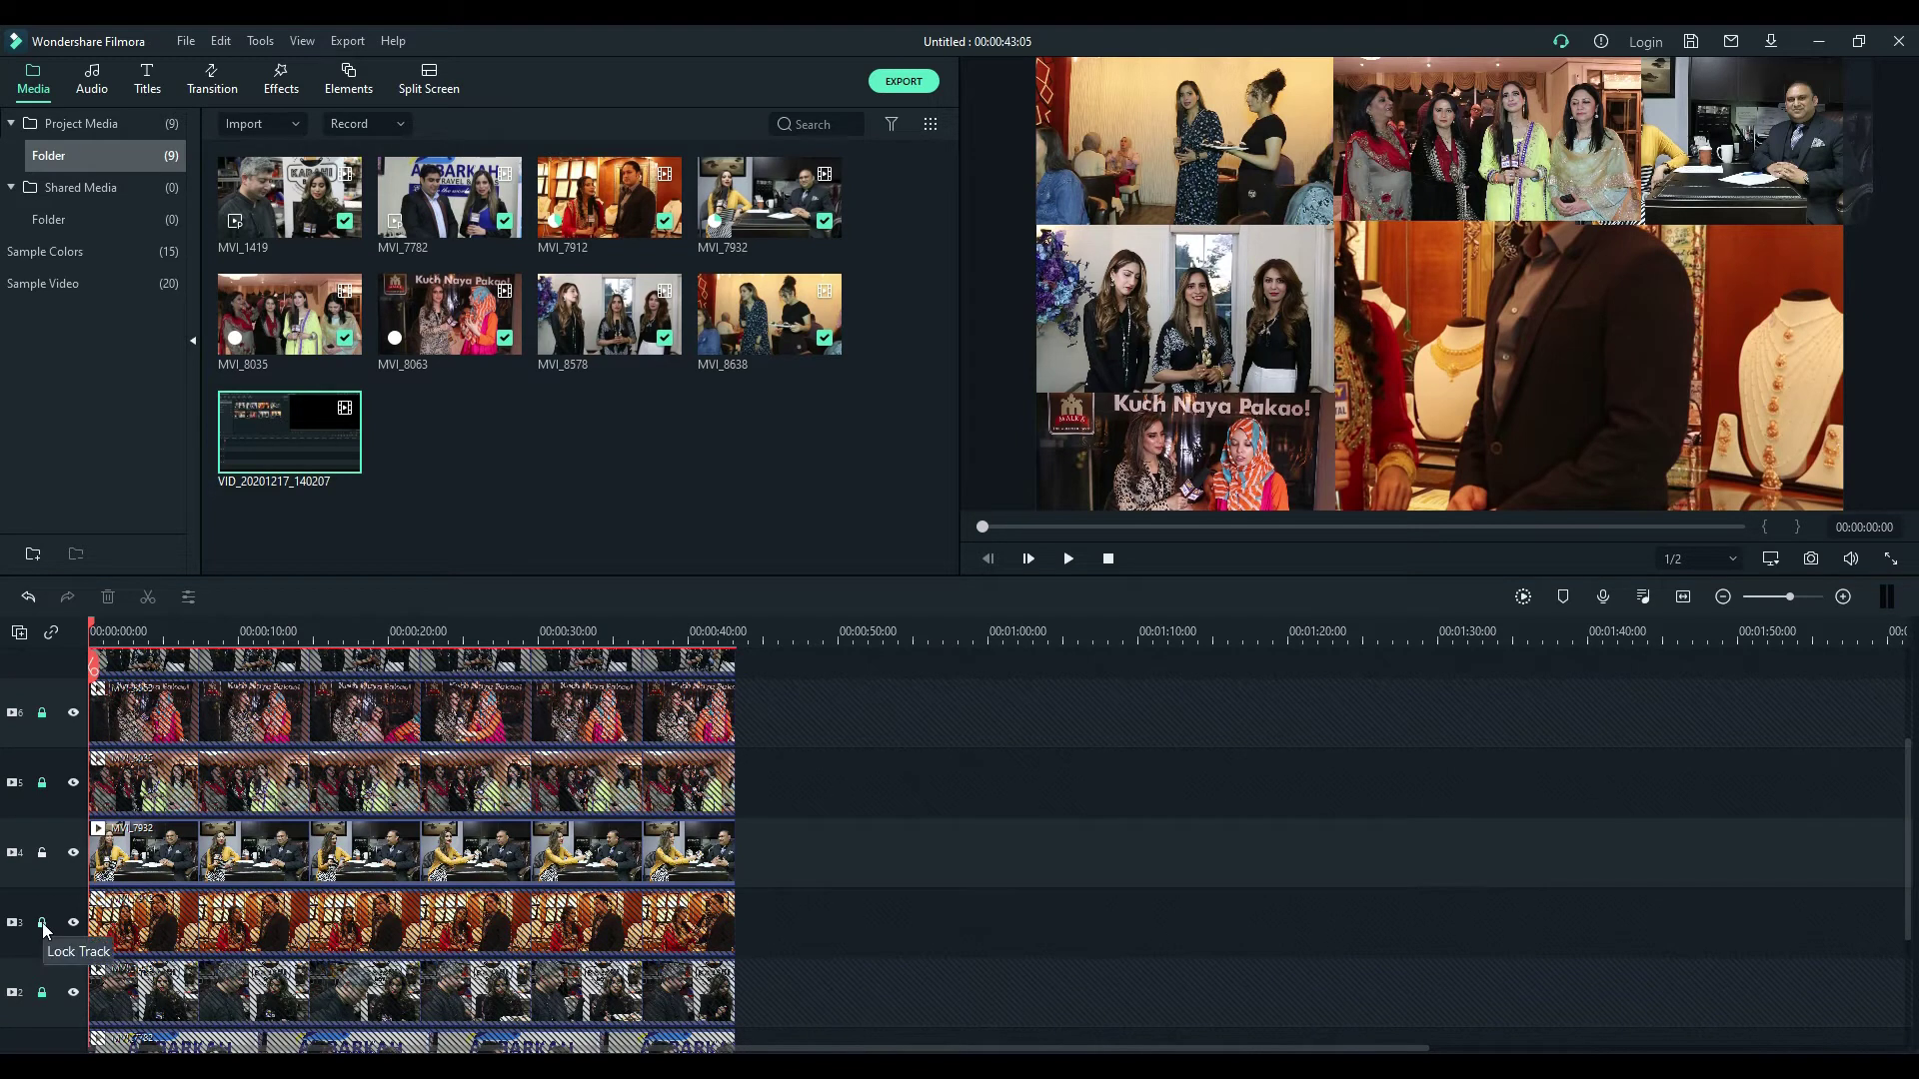
pyautogui.click(43, 924)
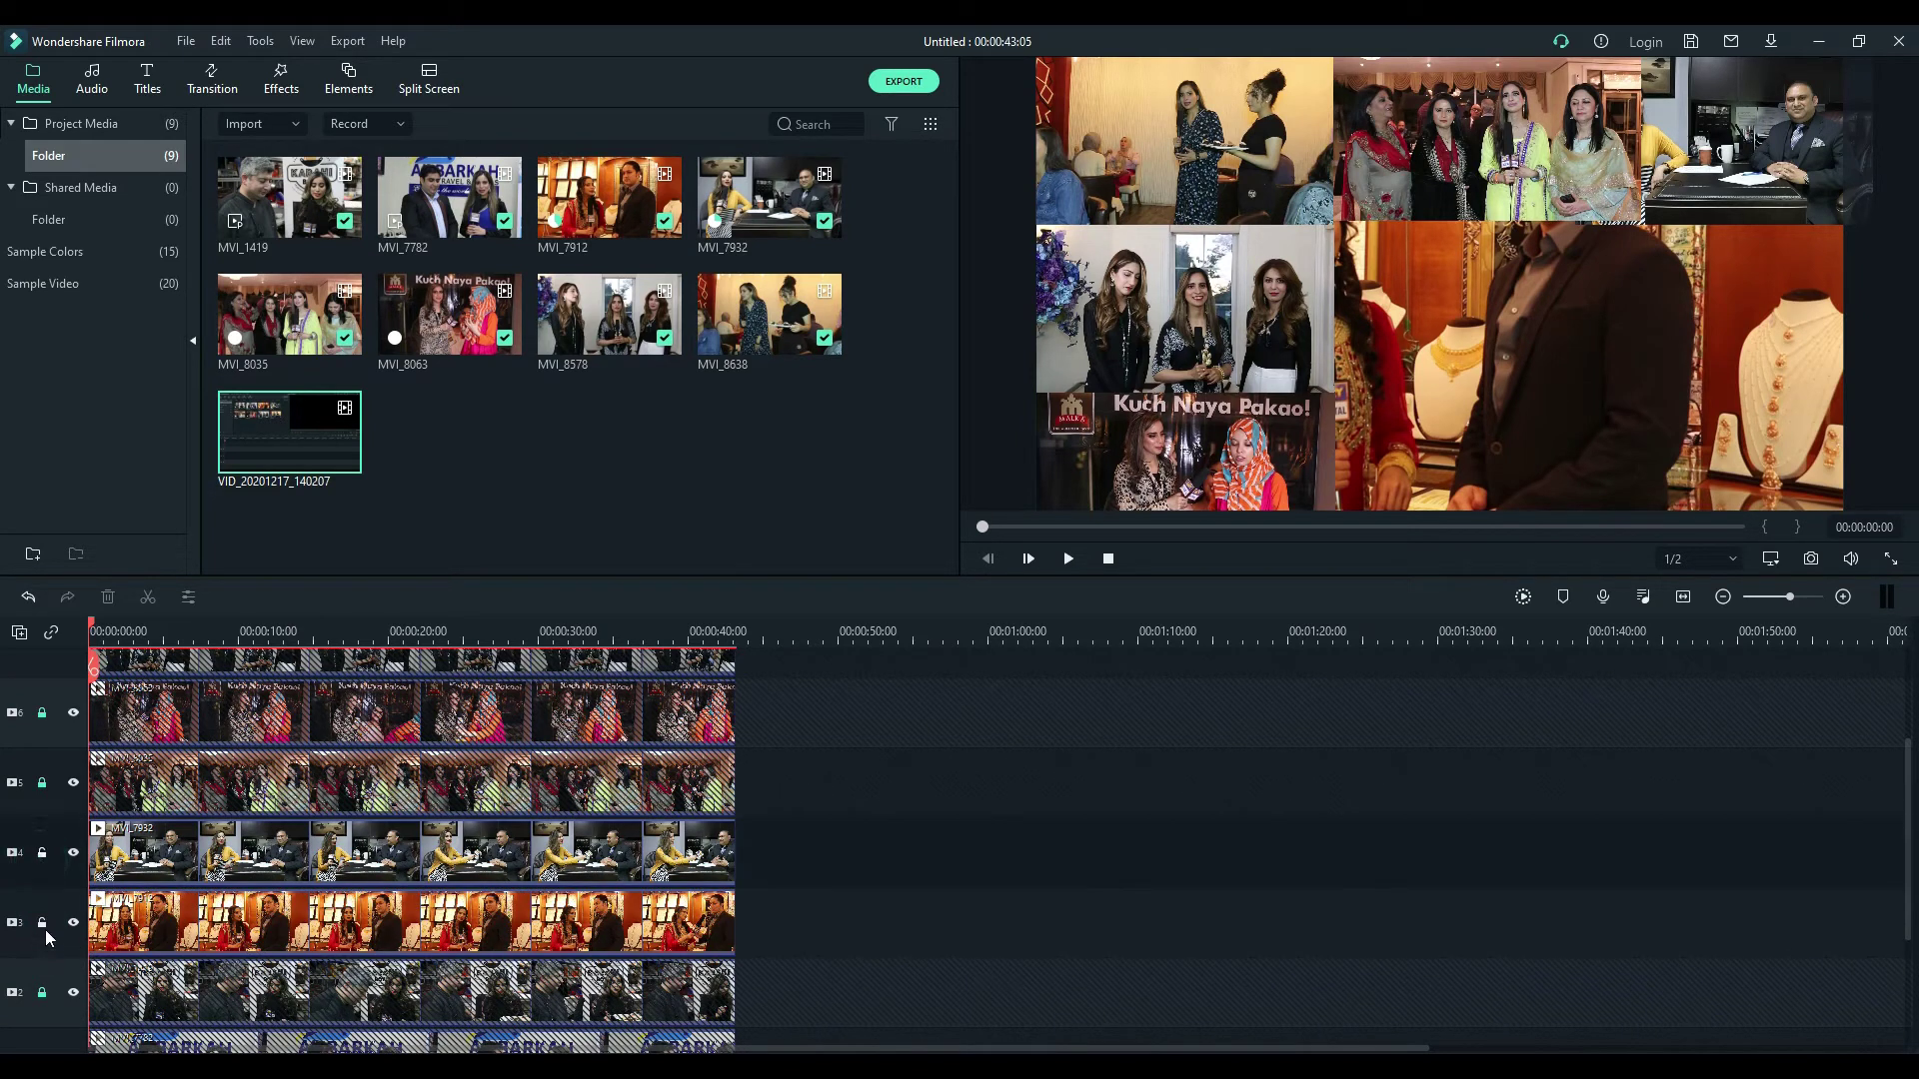
pyautogui.click(216, 926)
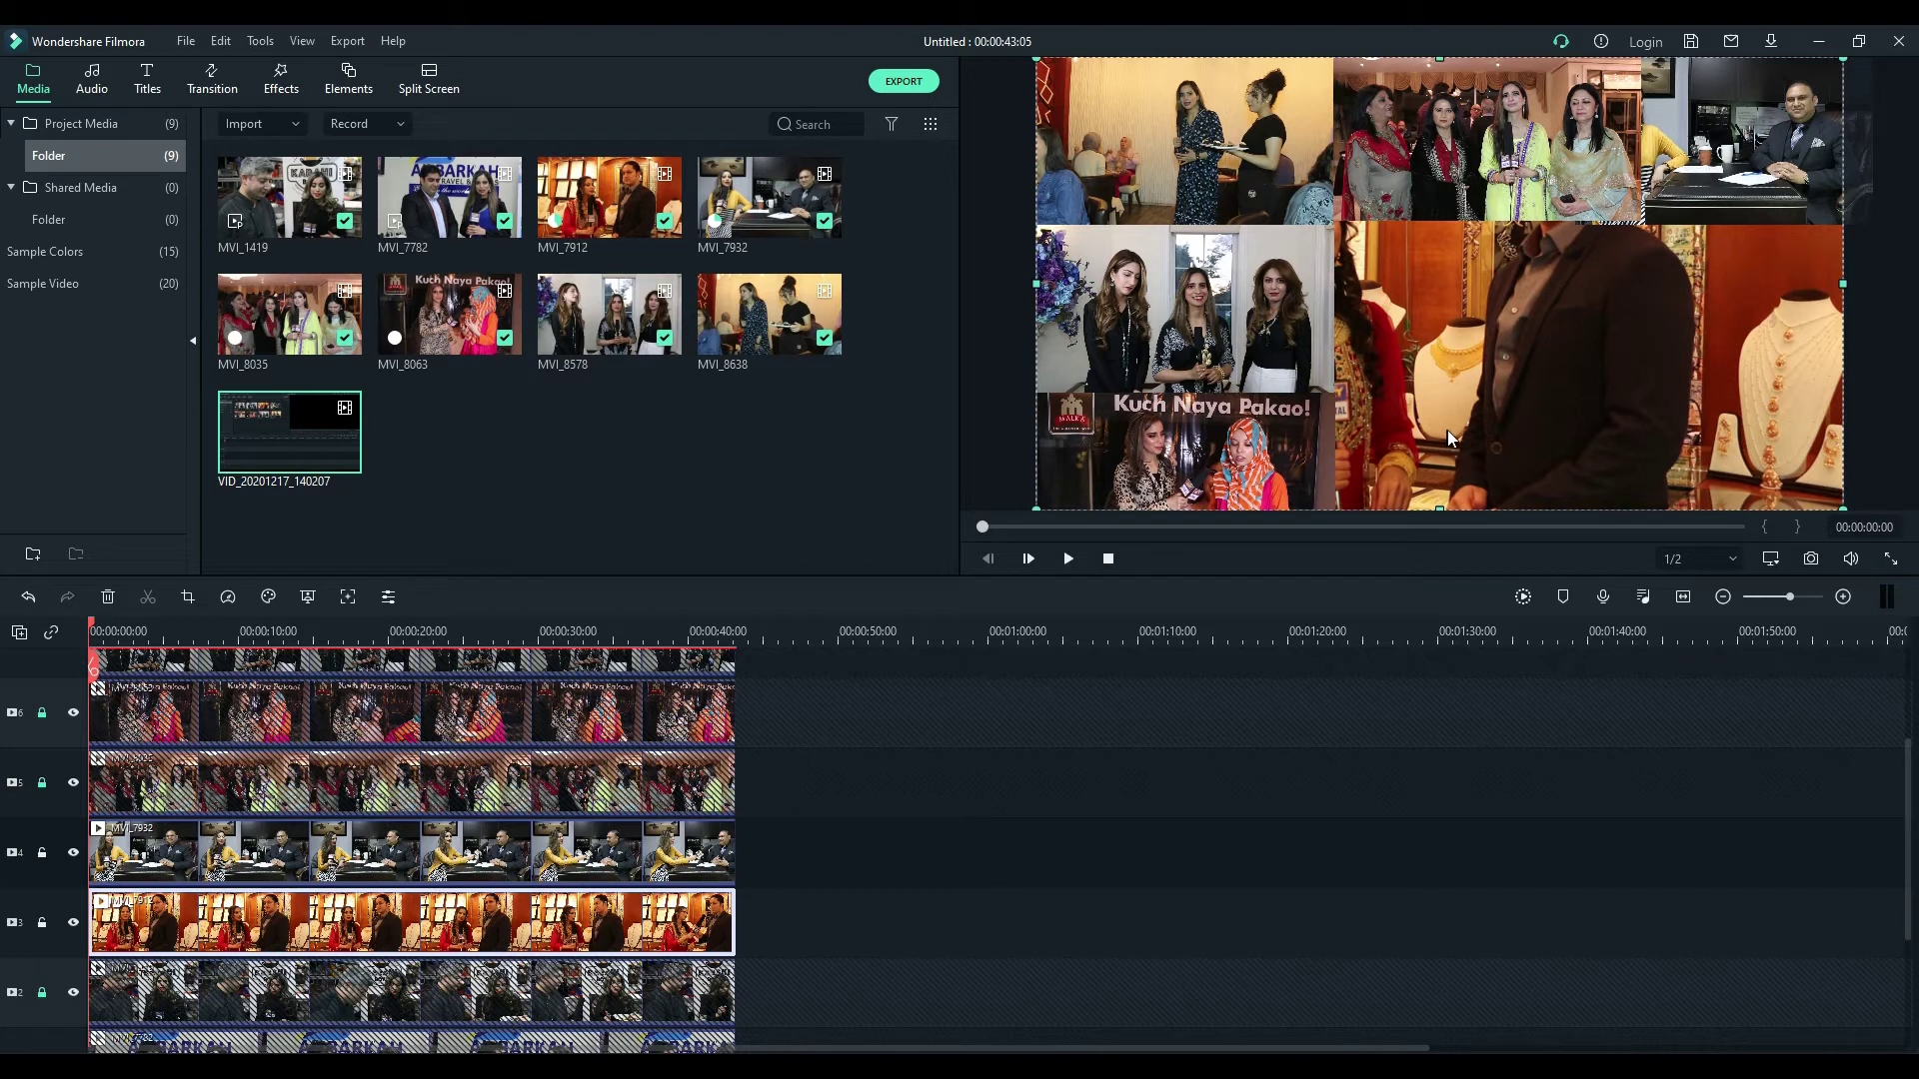
# Step: Resize the MVI_7912 jewellery-shop clip so it fills the collage's centre cell
pyautogui.moveTo(1034, 60); pyautogui.dragTo(1403, 282)
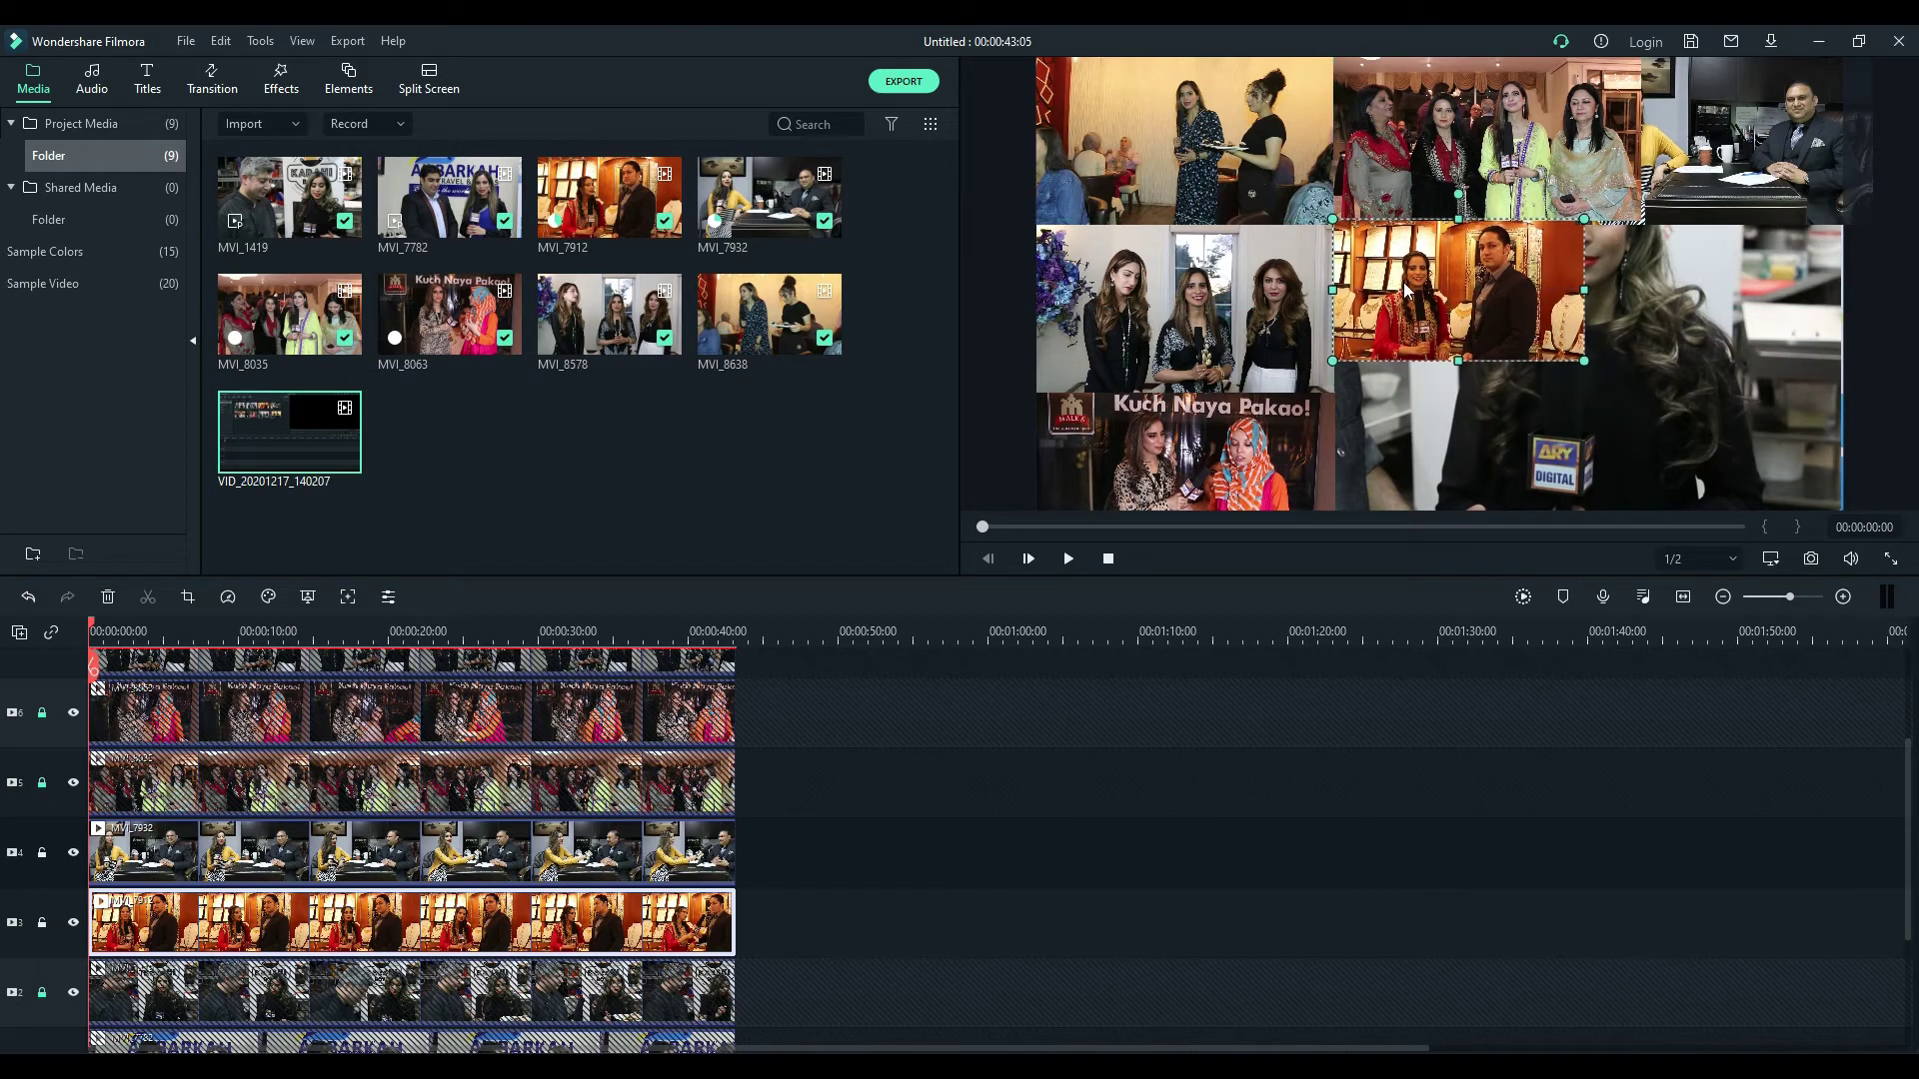
pyautogui.moveTo(1589, 367)
pyautogui.mouseDown()
pyautogui.moveTo(1620, 385)
pyautogui.moveTo(1587, 371)
pyautogui.mouseUp()
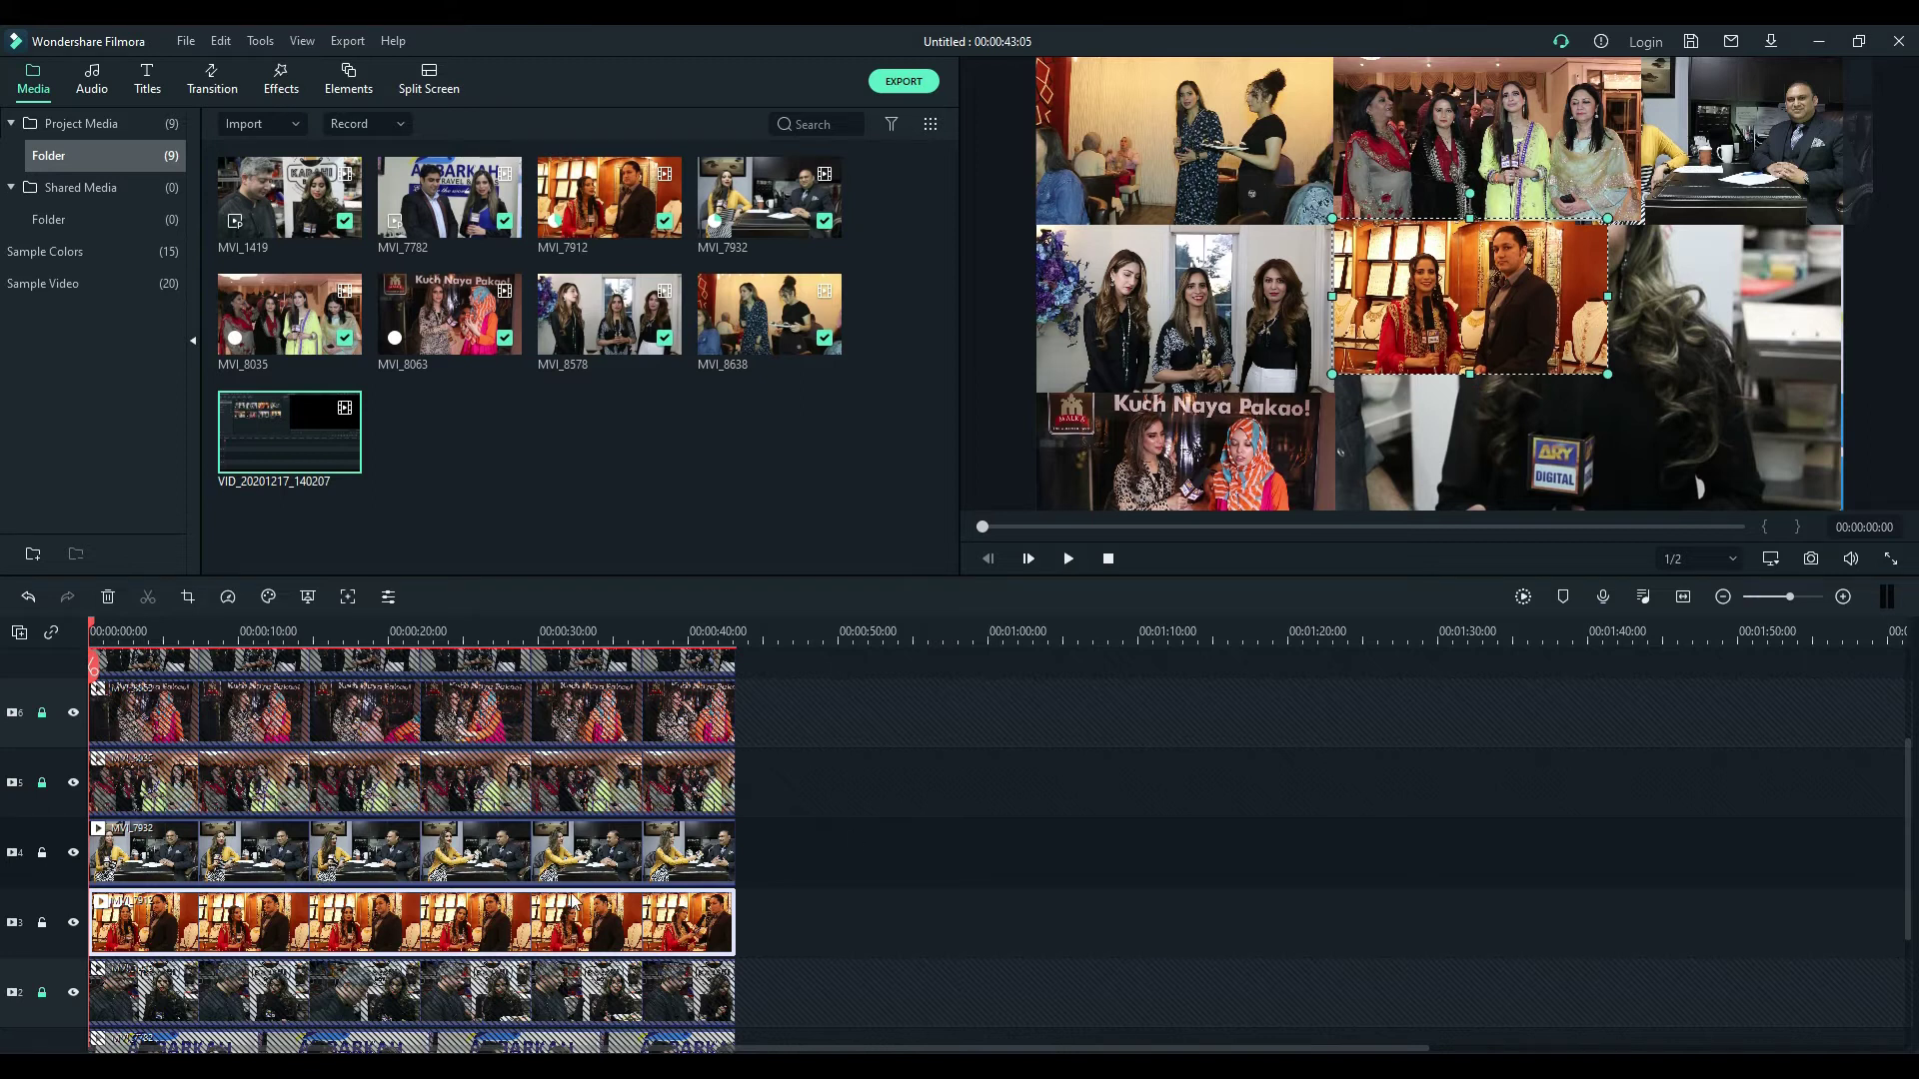
pyautogui.scroll(-2, 60, 905)
pyautogui.click(40, 812)
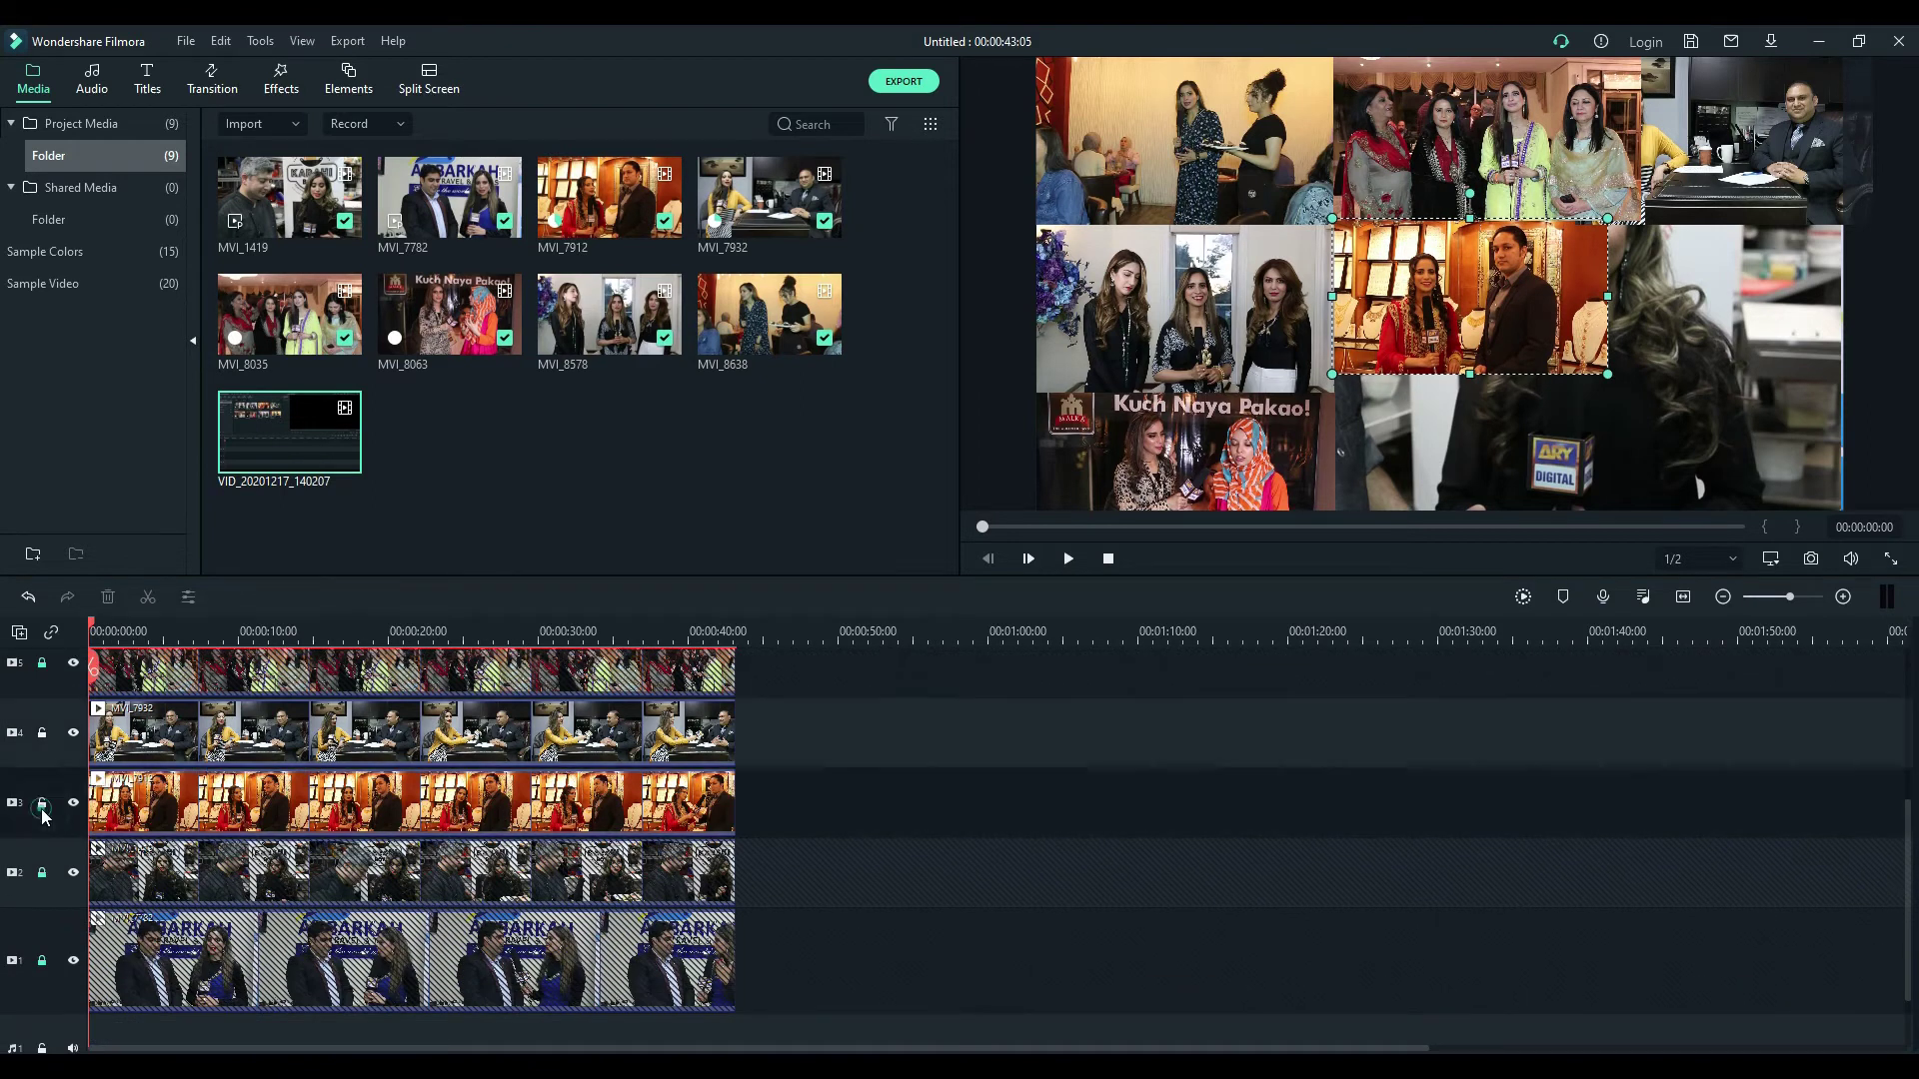
# Step: Fit the track-2 Karahi interview clip into the bottom-right cell, then unlock track 1 and select its clip
pyautogui.click(42, 872)
pyautogui.click(43, 803)
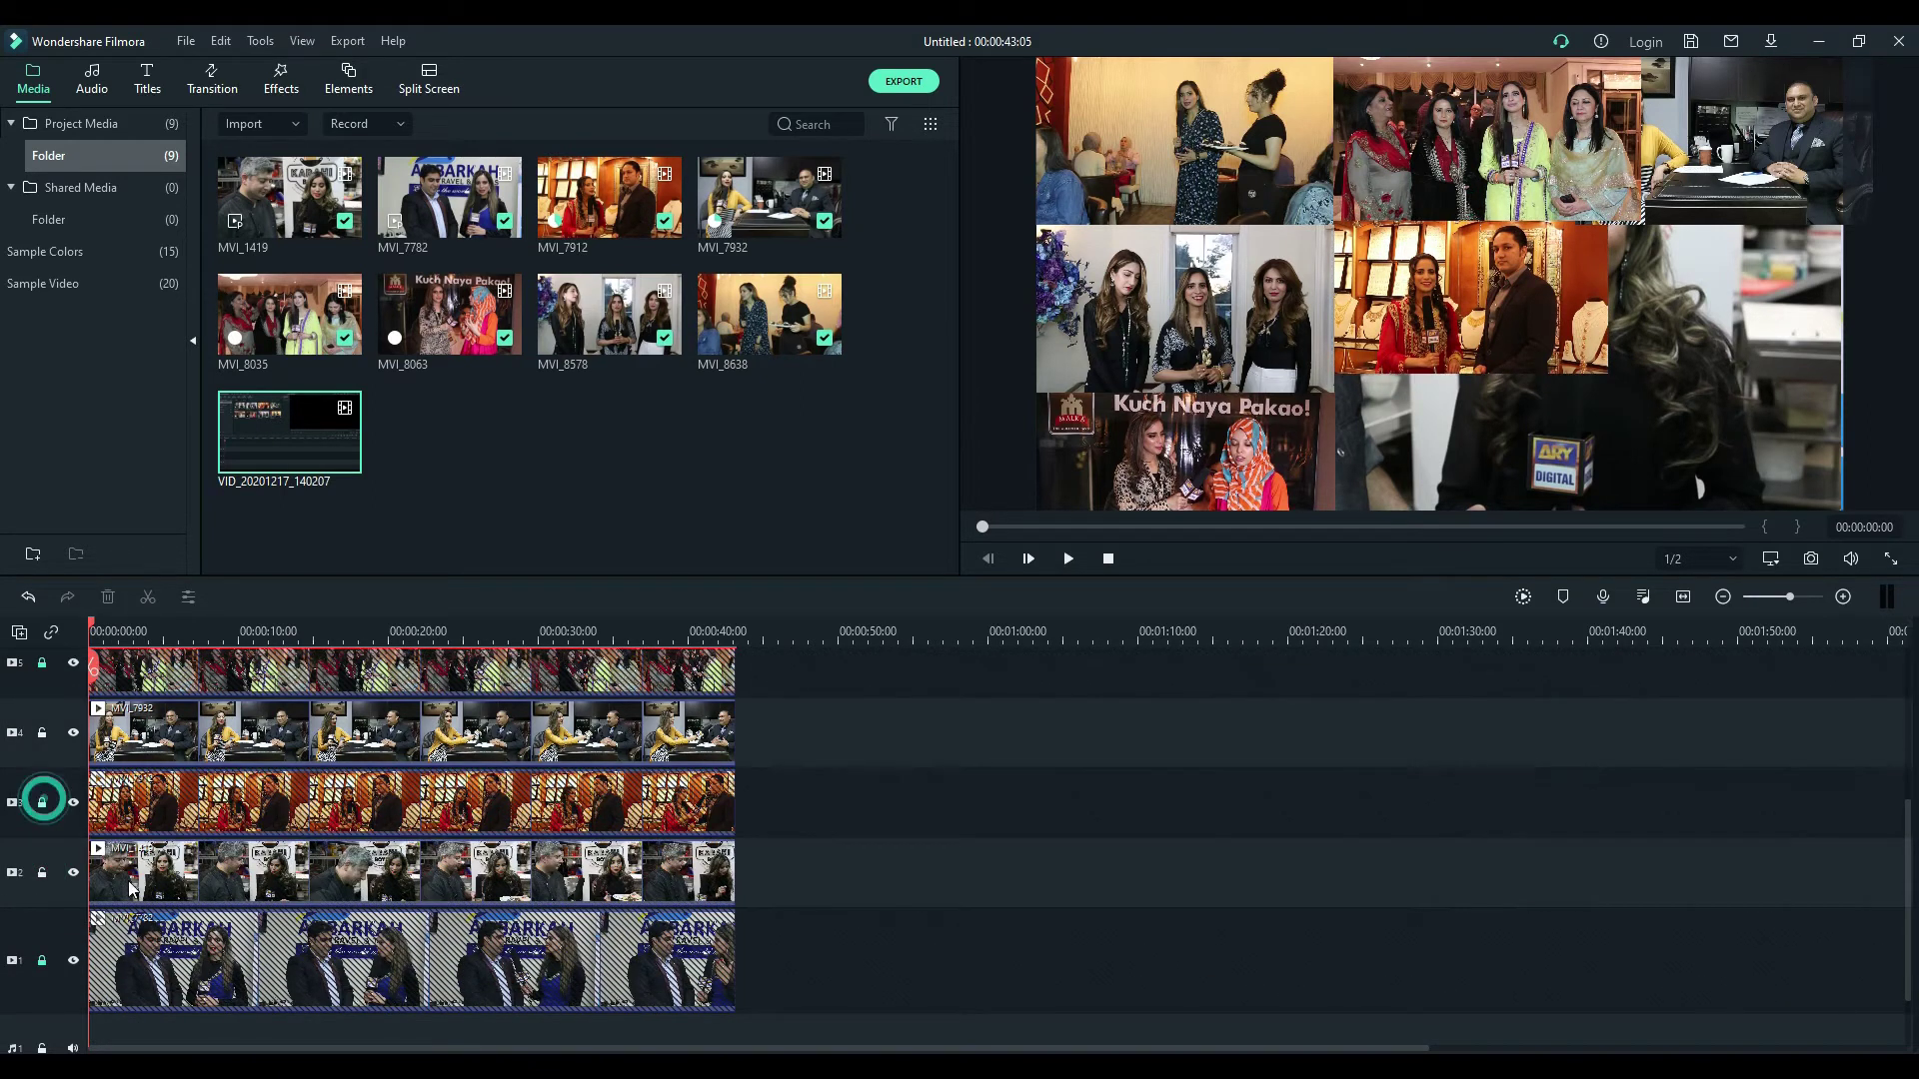
pyautogui.click(237, 872)
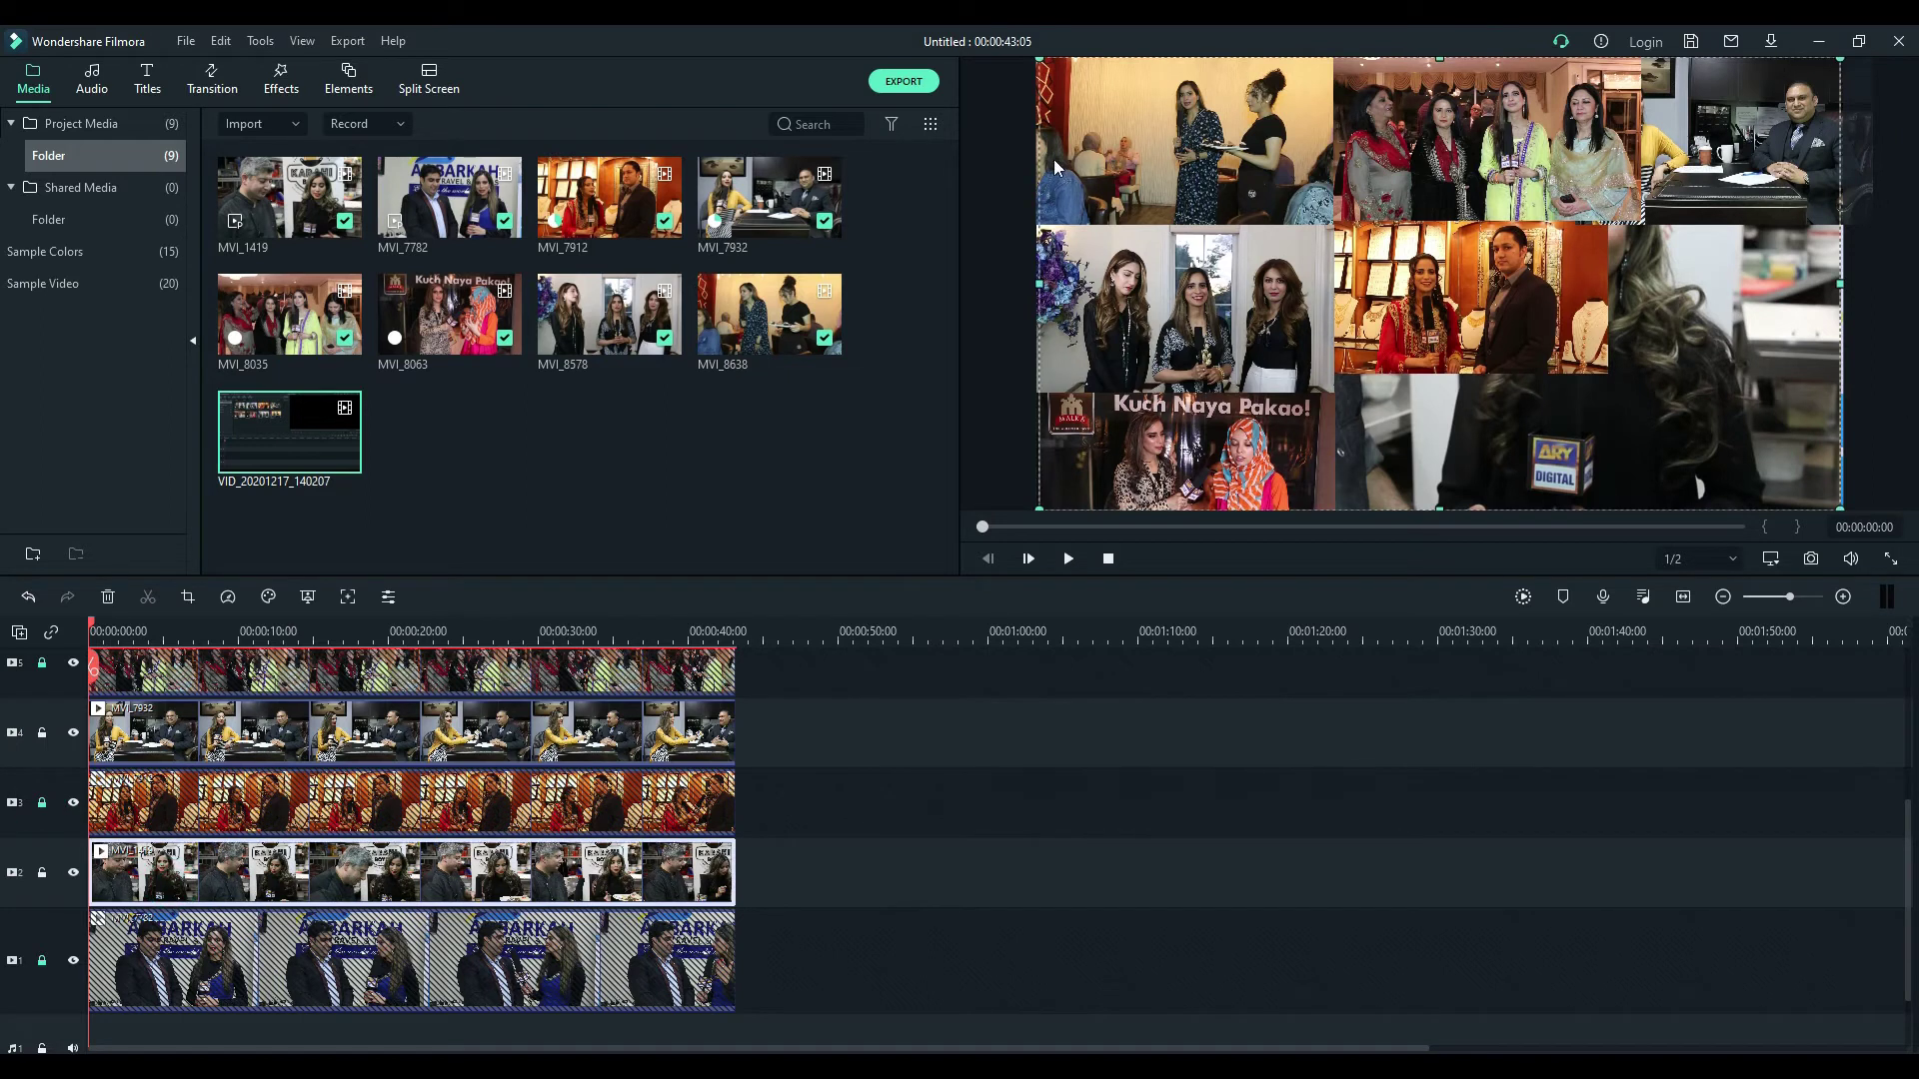
pyautogui.moveTo(1039, 58); pyautogui.dragTo(1696, 361)
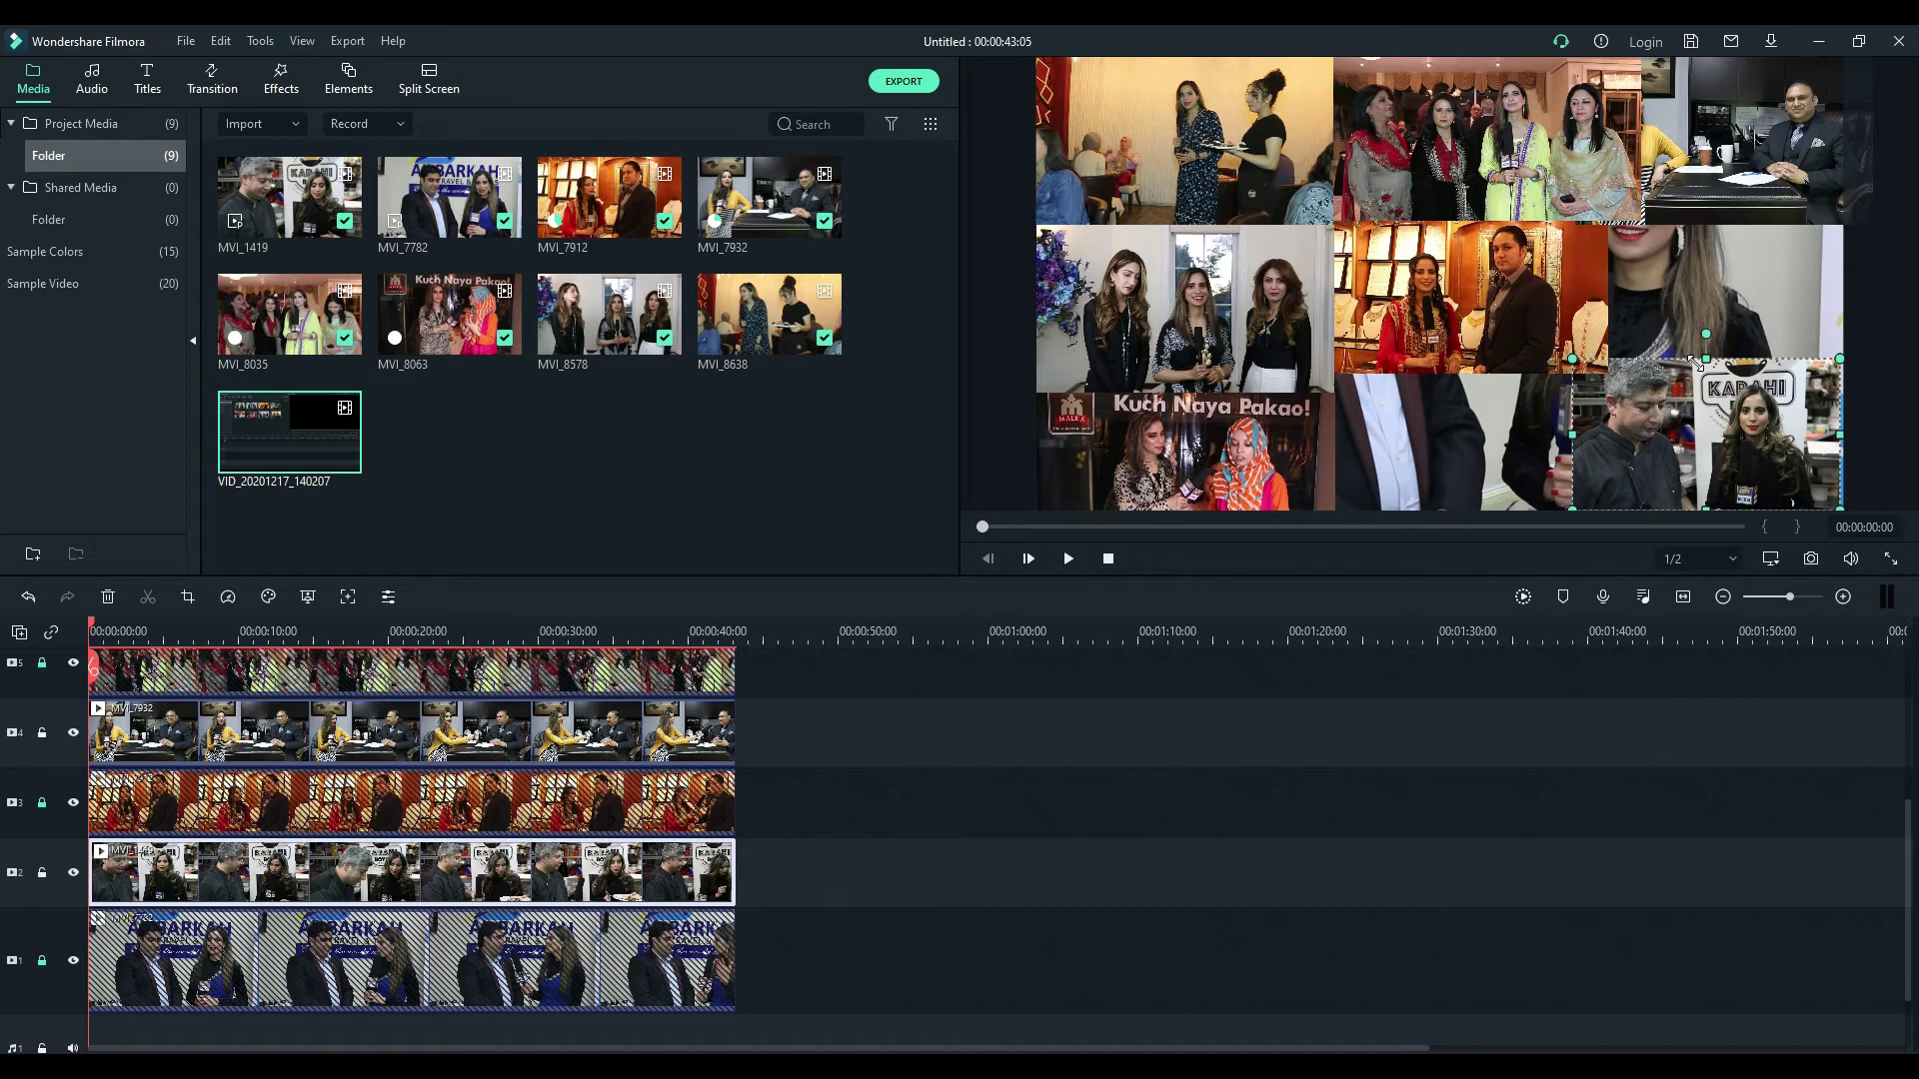
pyautogui.moveTo(1575, 360); pyautogui.dragTo(1596, 370)
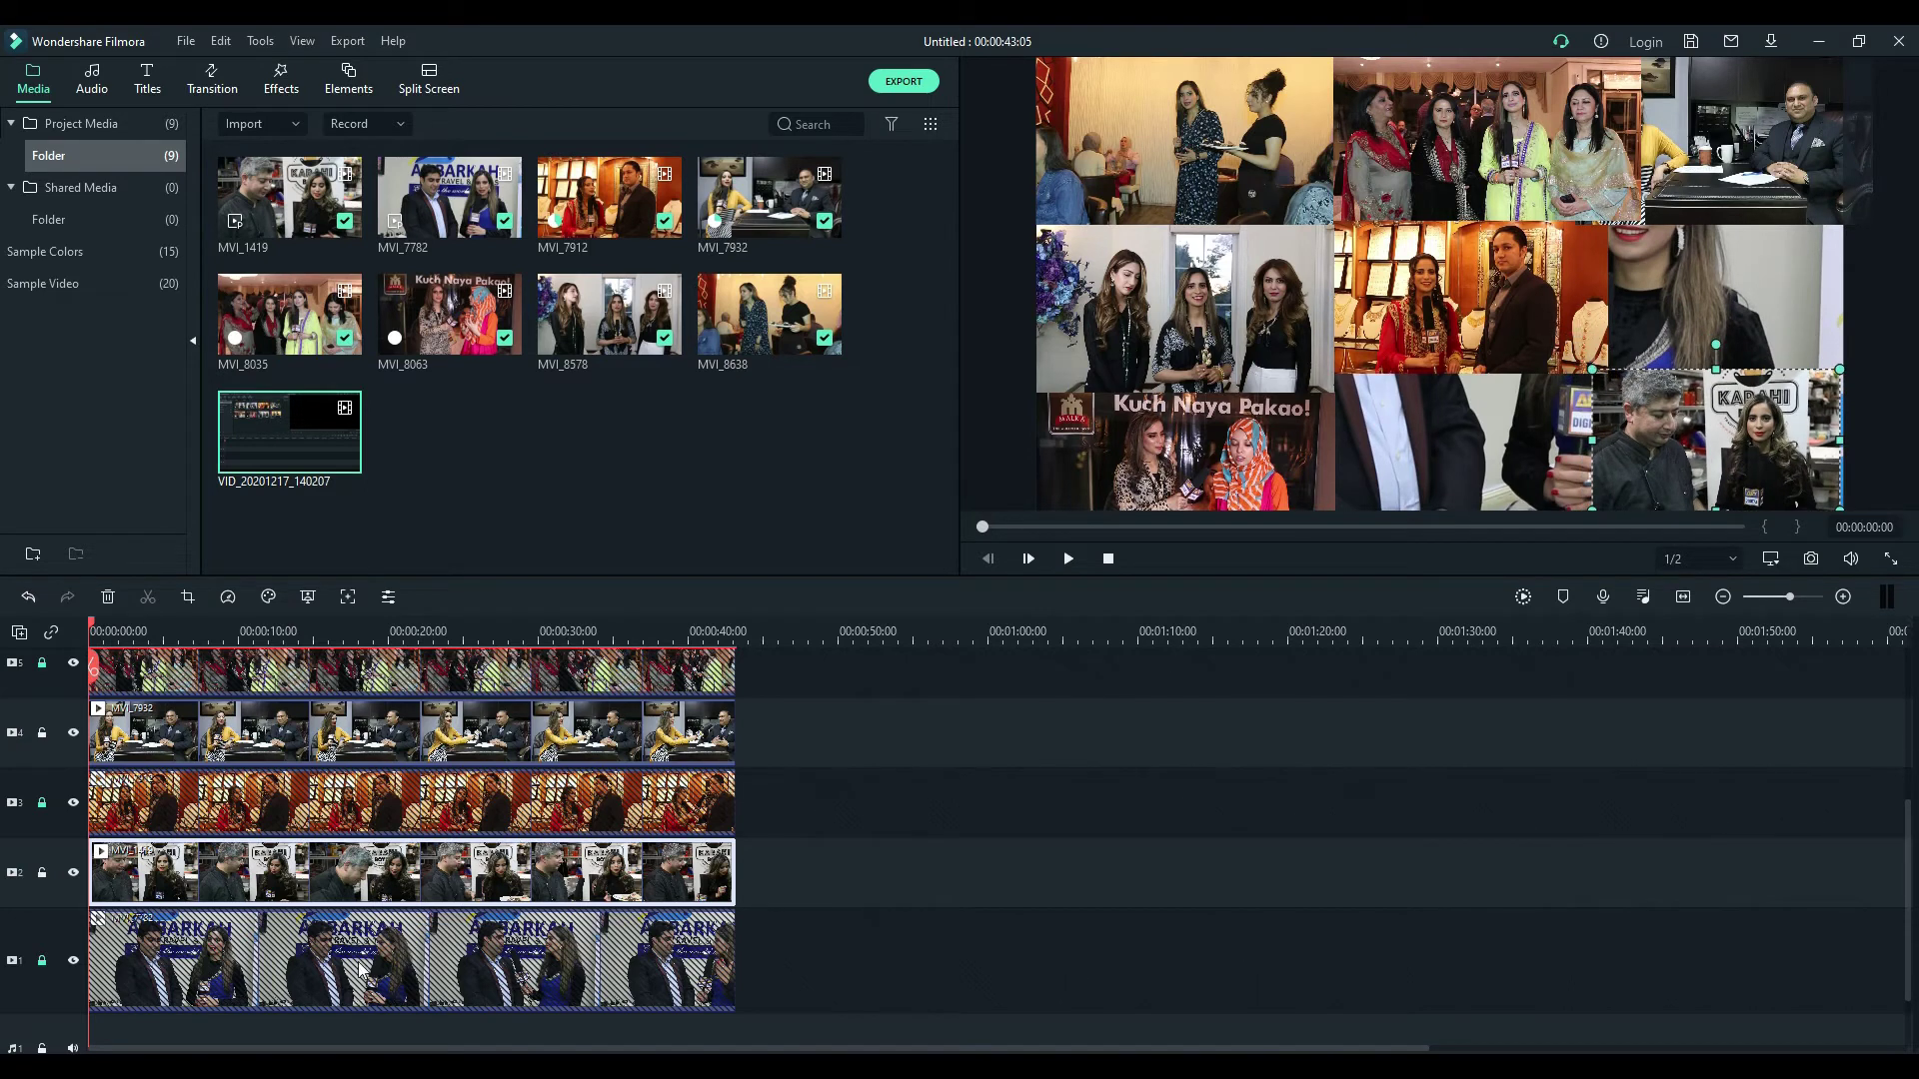
pyautogui.click(42, 872)
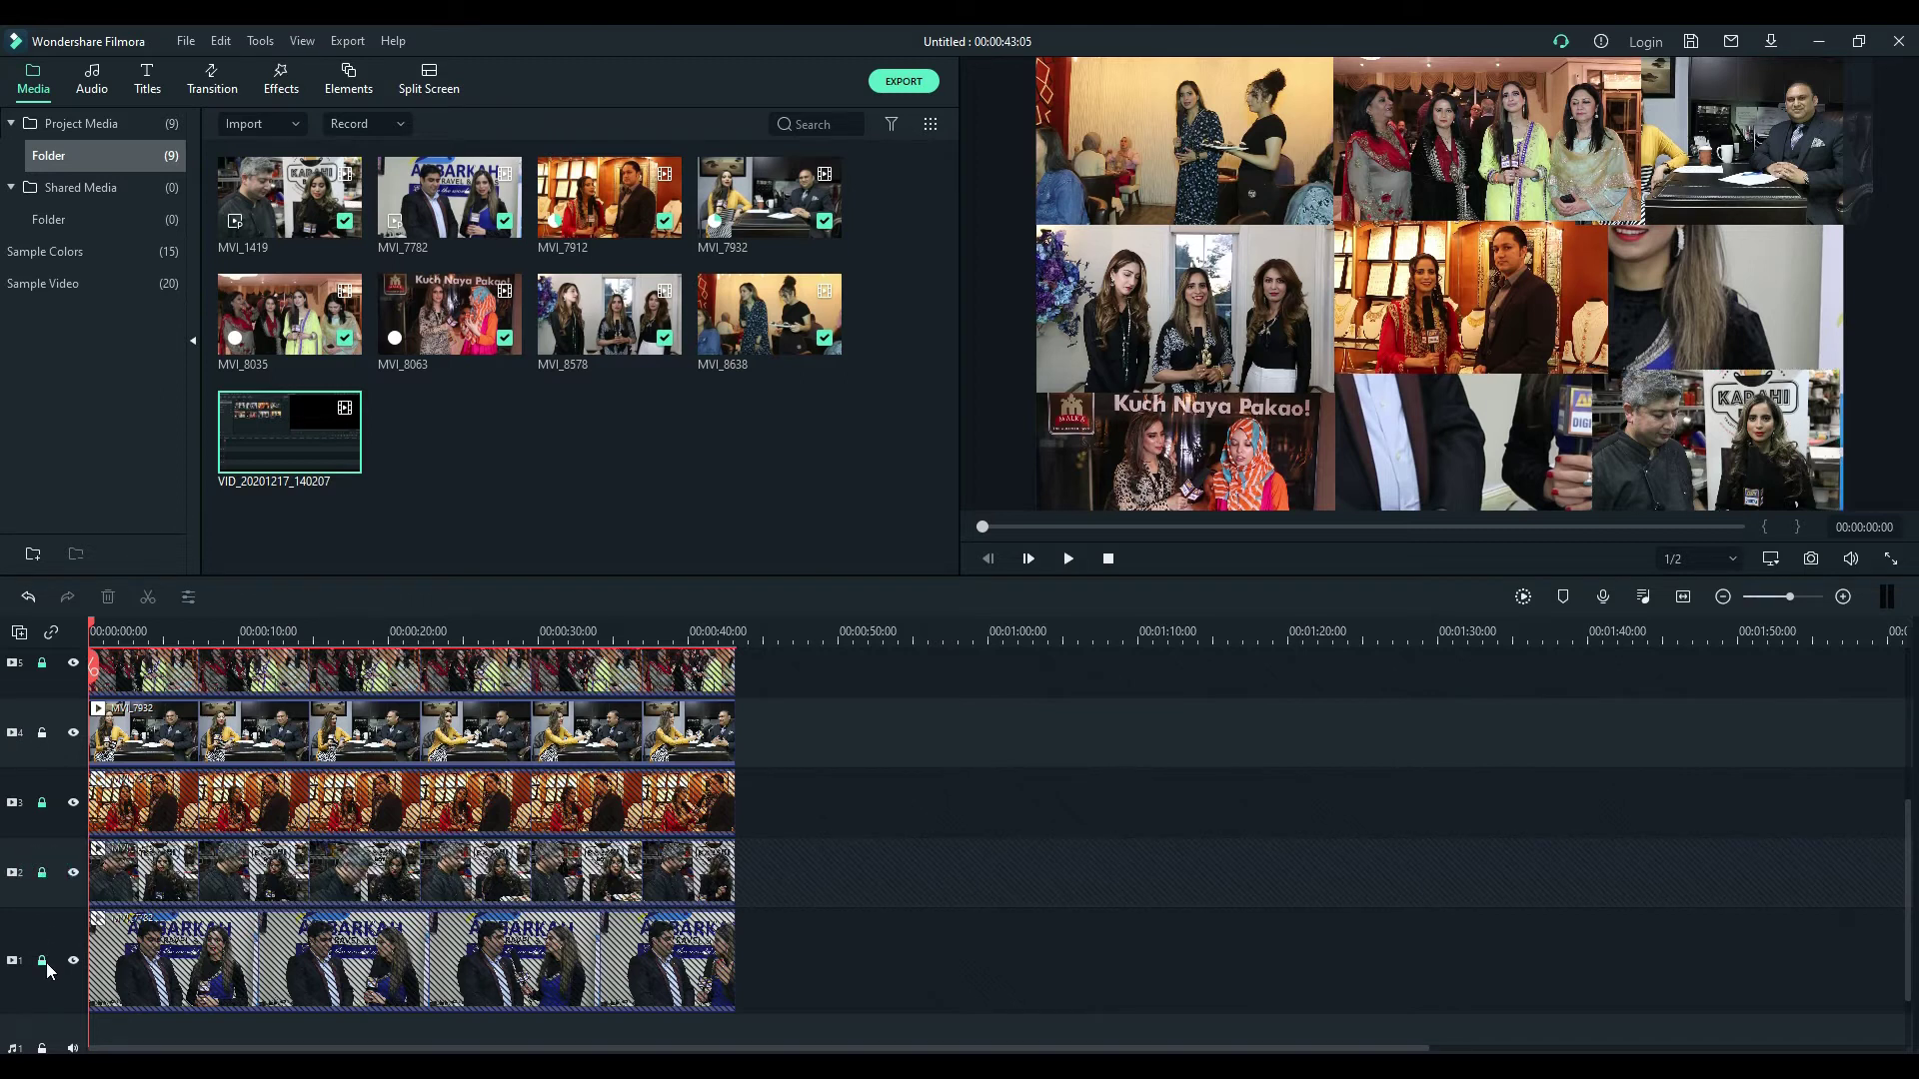
pyautogui.click(42, 960)
pyautogui.click(1525, 313)
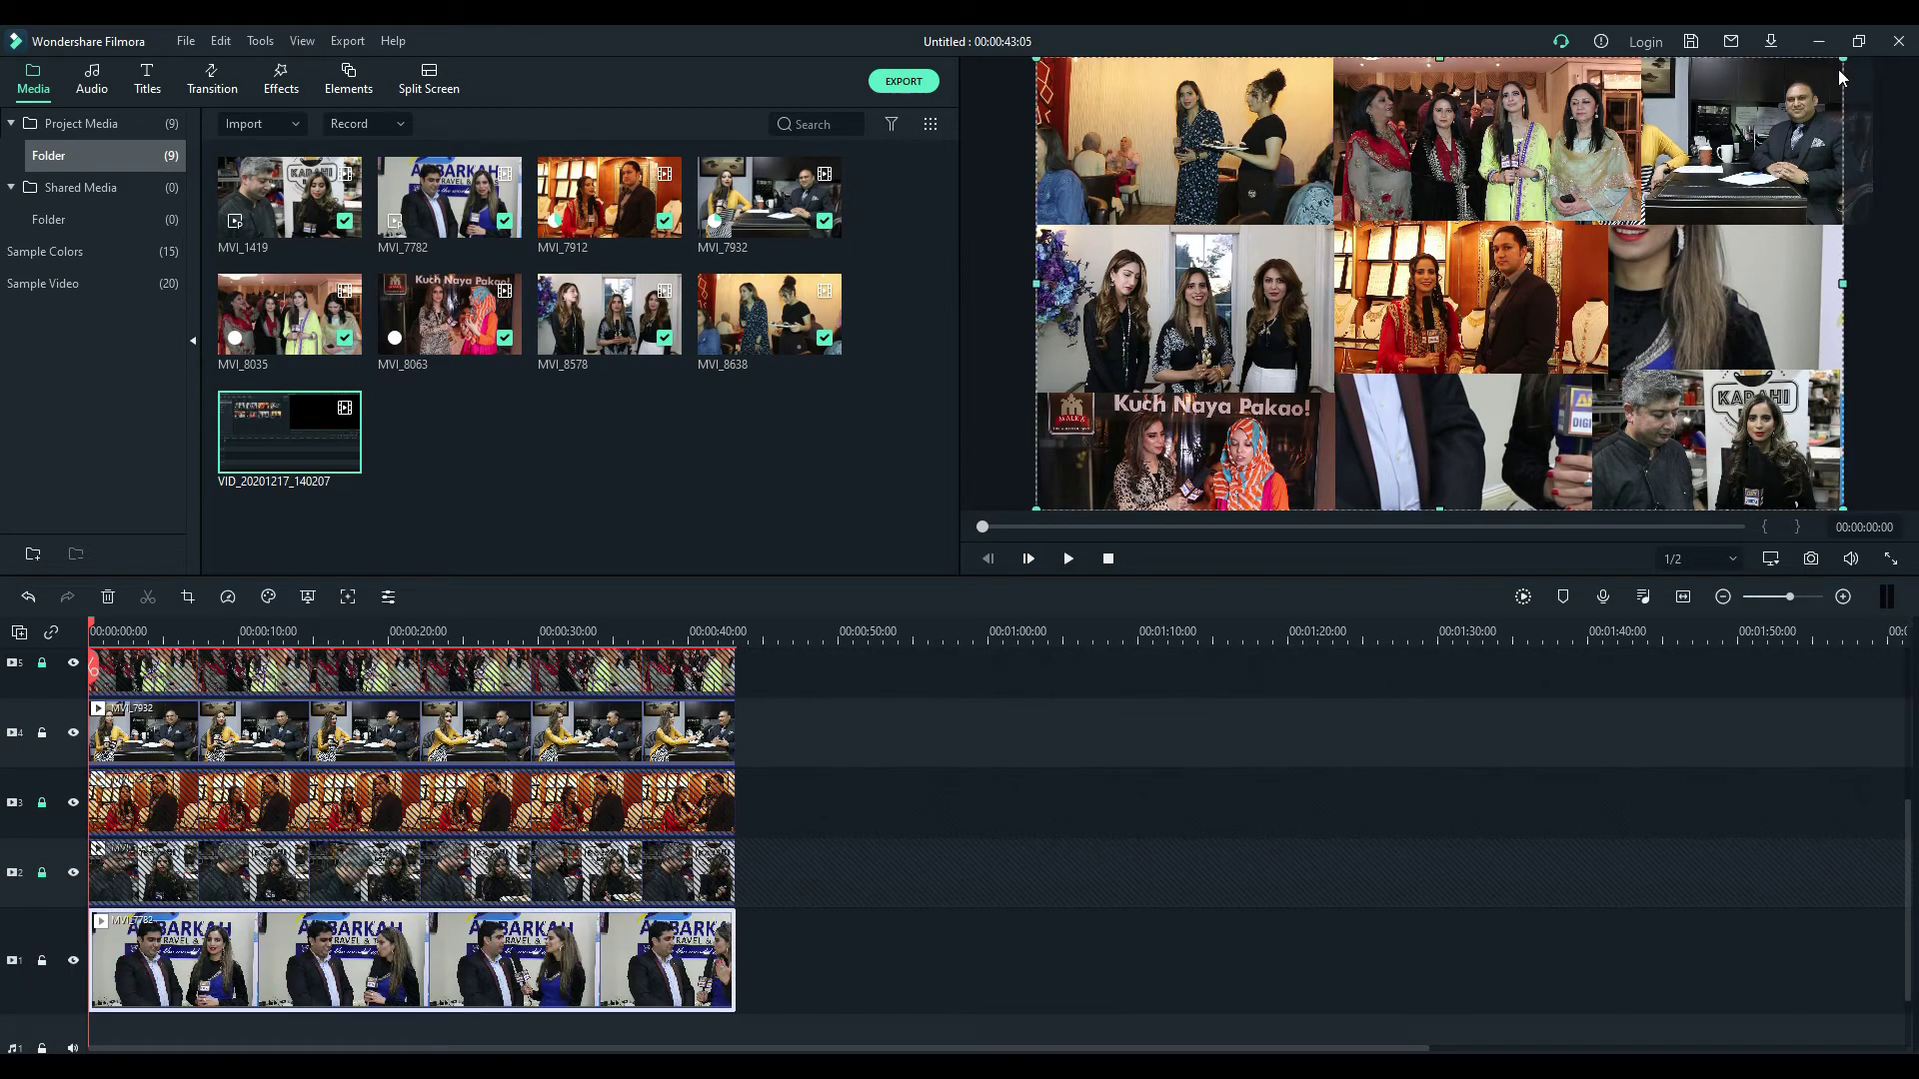
pyautogui.moveTo(1844, 60); pyautogui.dragTo(1211, 350)
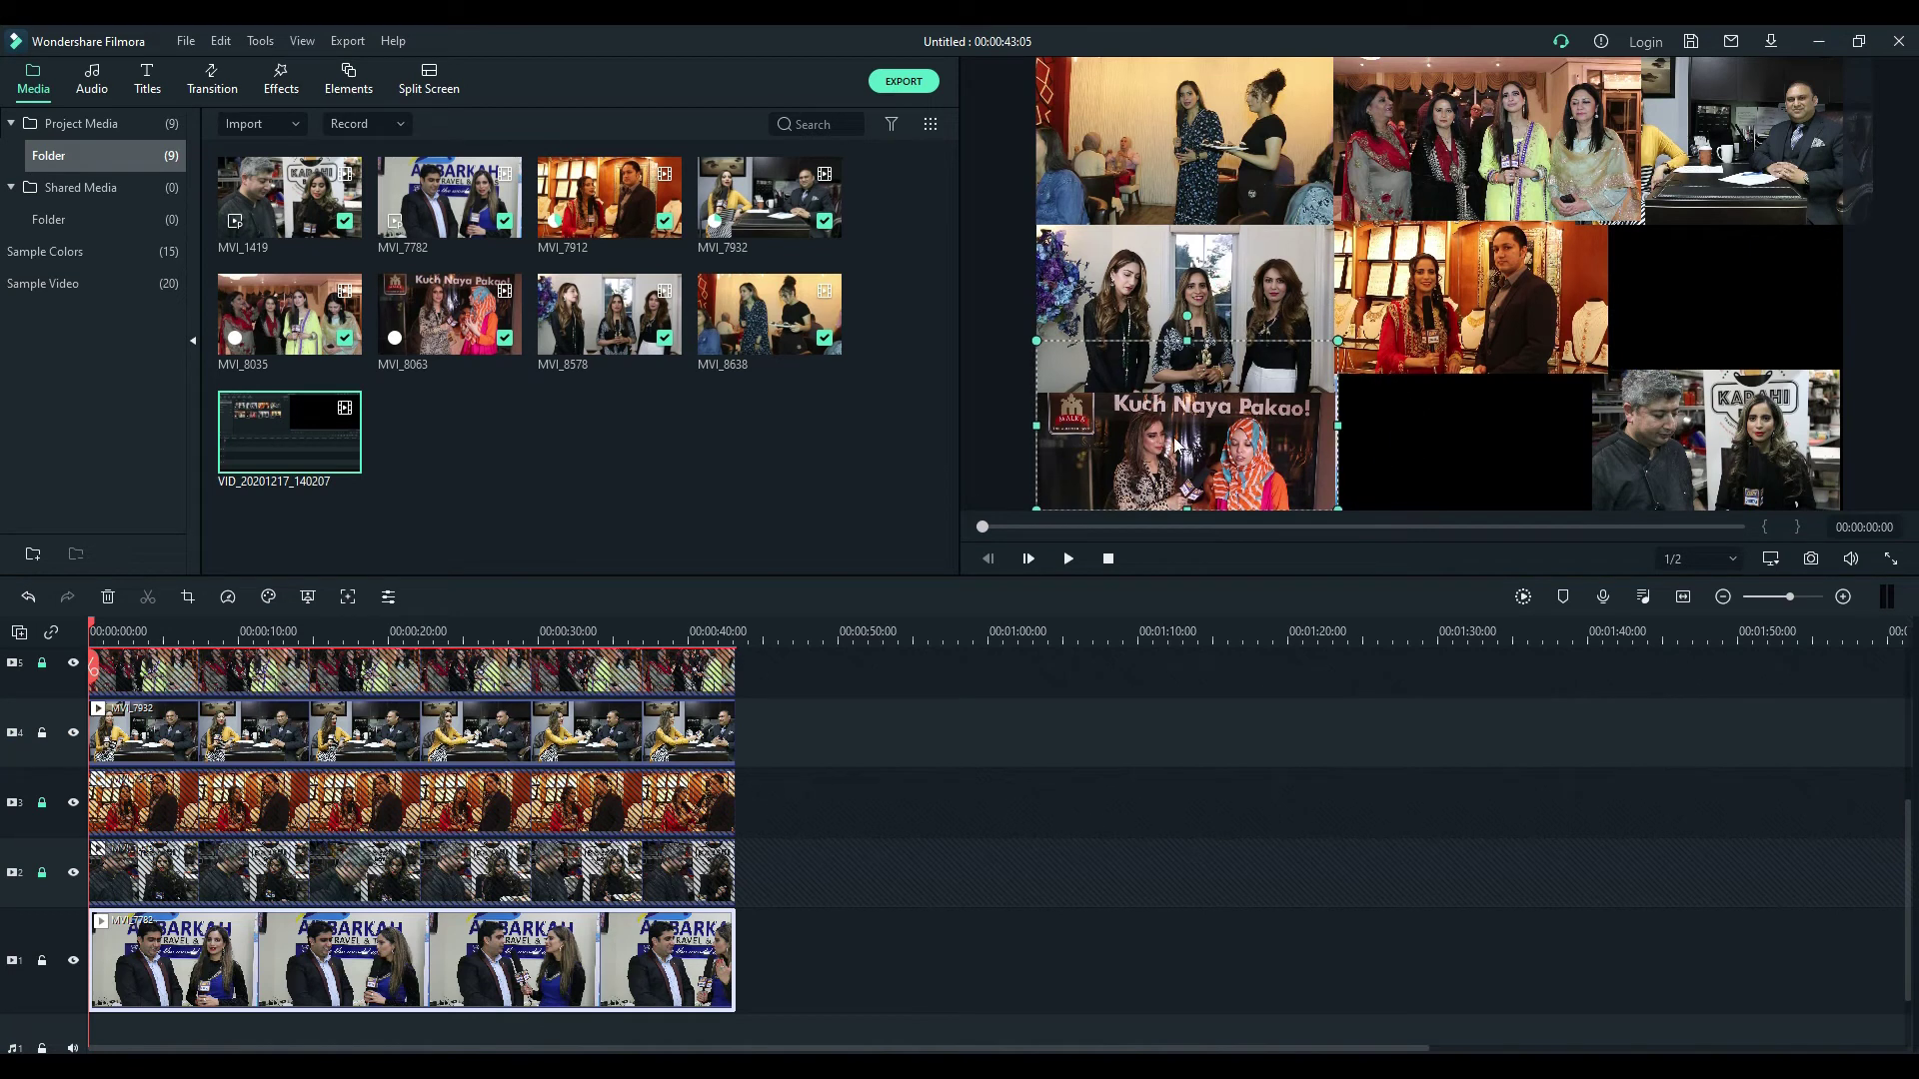
pyautogui.moveTo(1178, 432); pyautogui.dragTo(1465, 439)
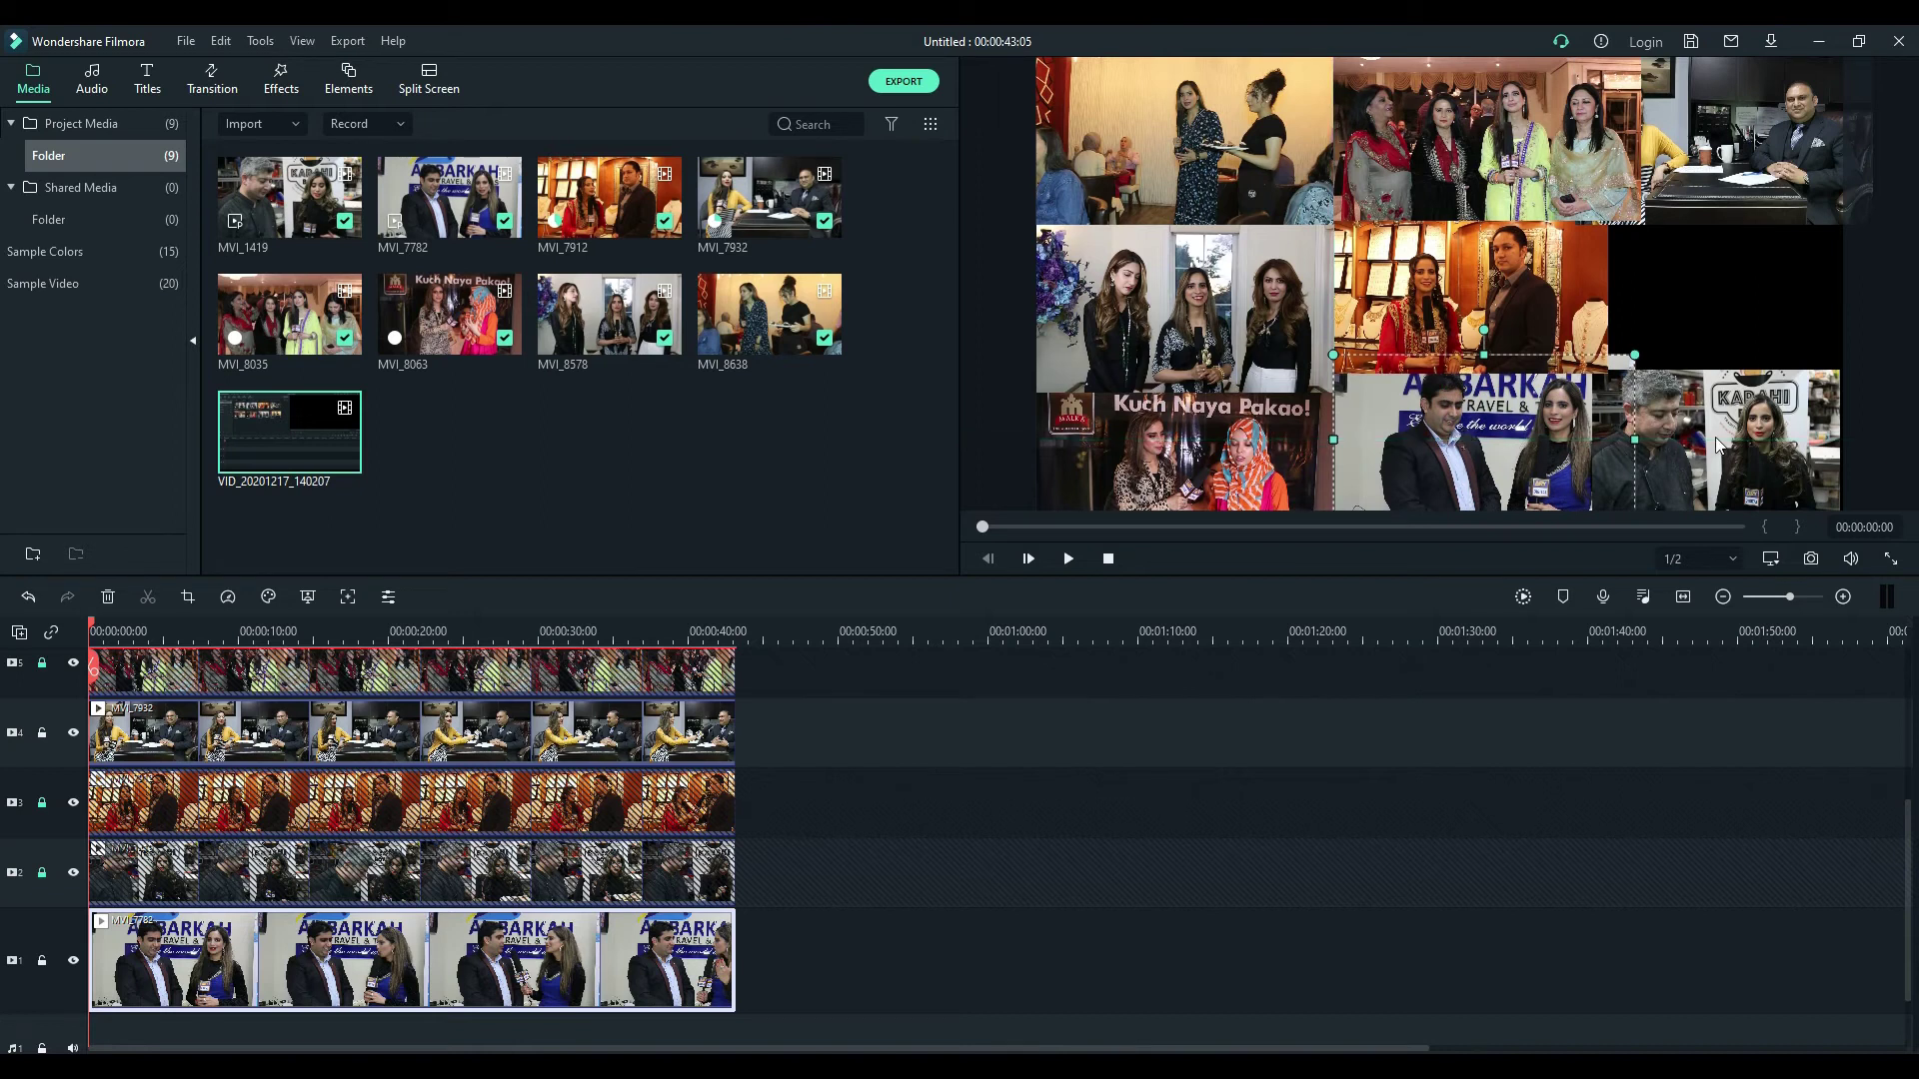
pyautogui.click(1716, 320)
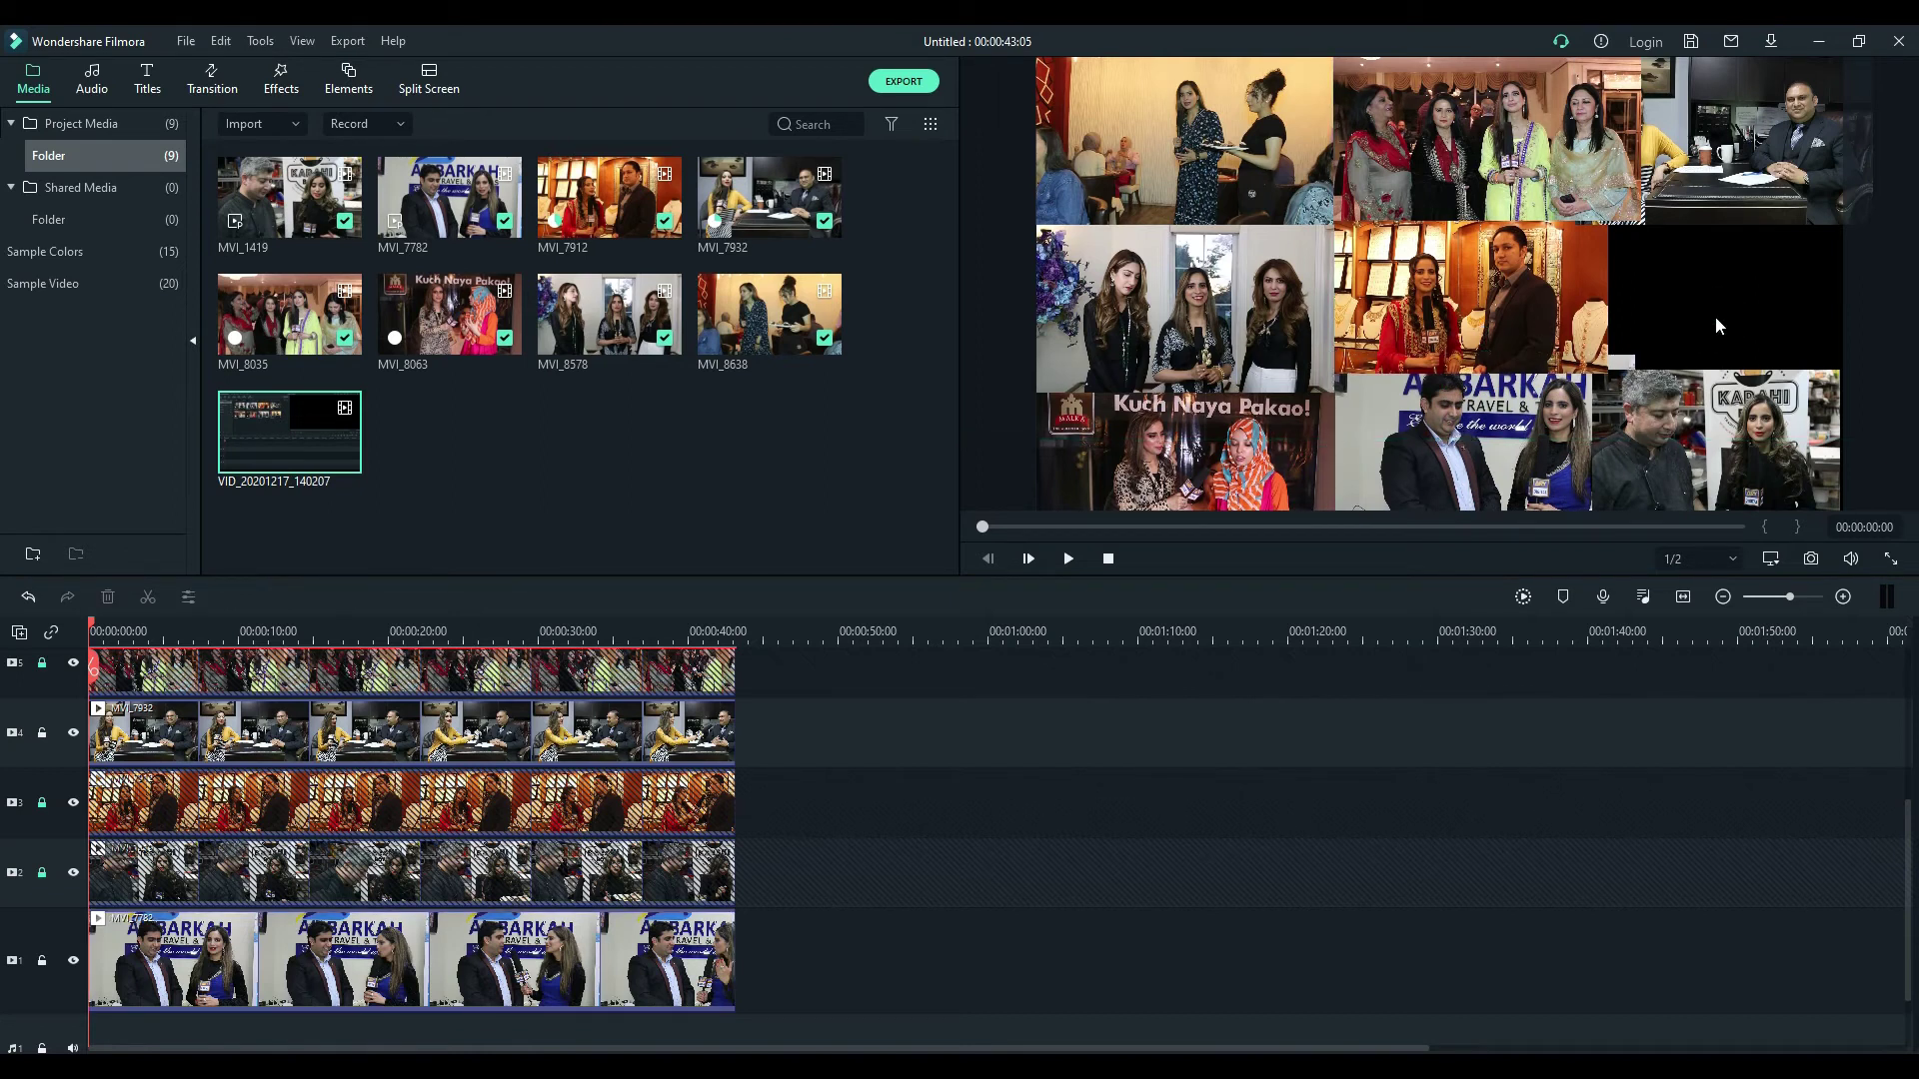
pyautogui.scroll(-2, 1207, 773)
pyautogui.scroll(5, 3, 833)
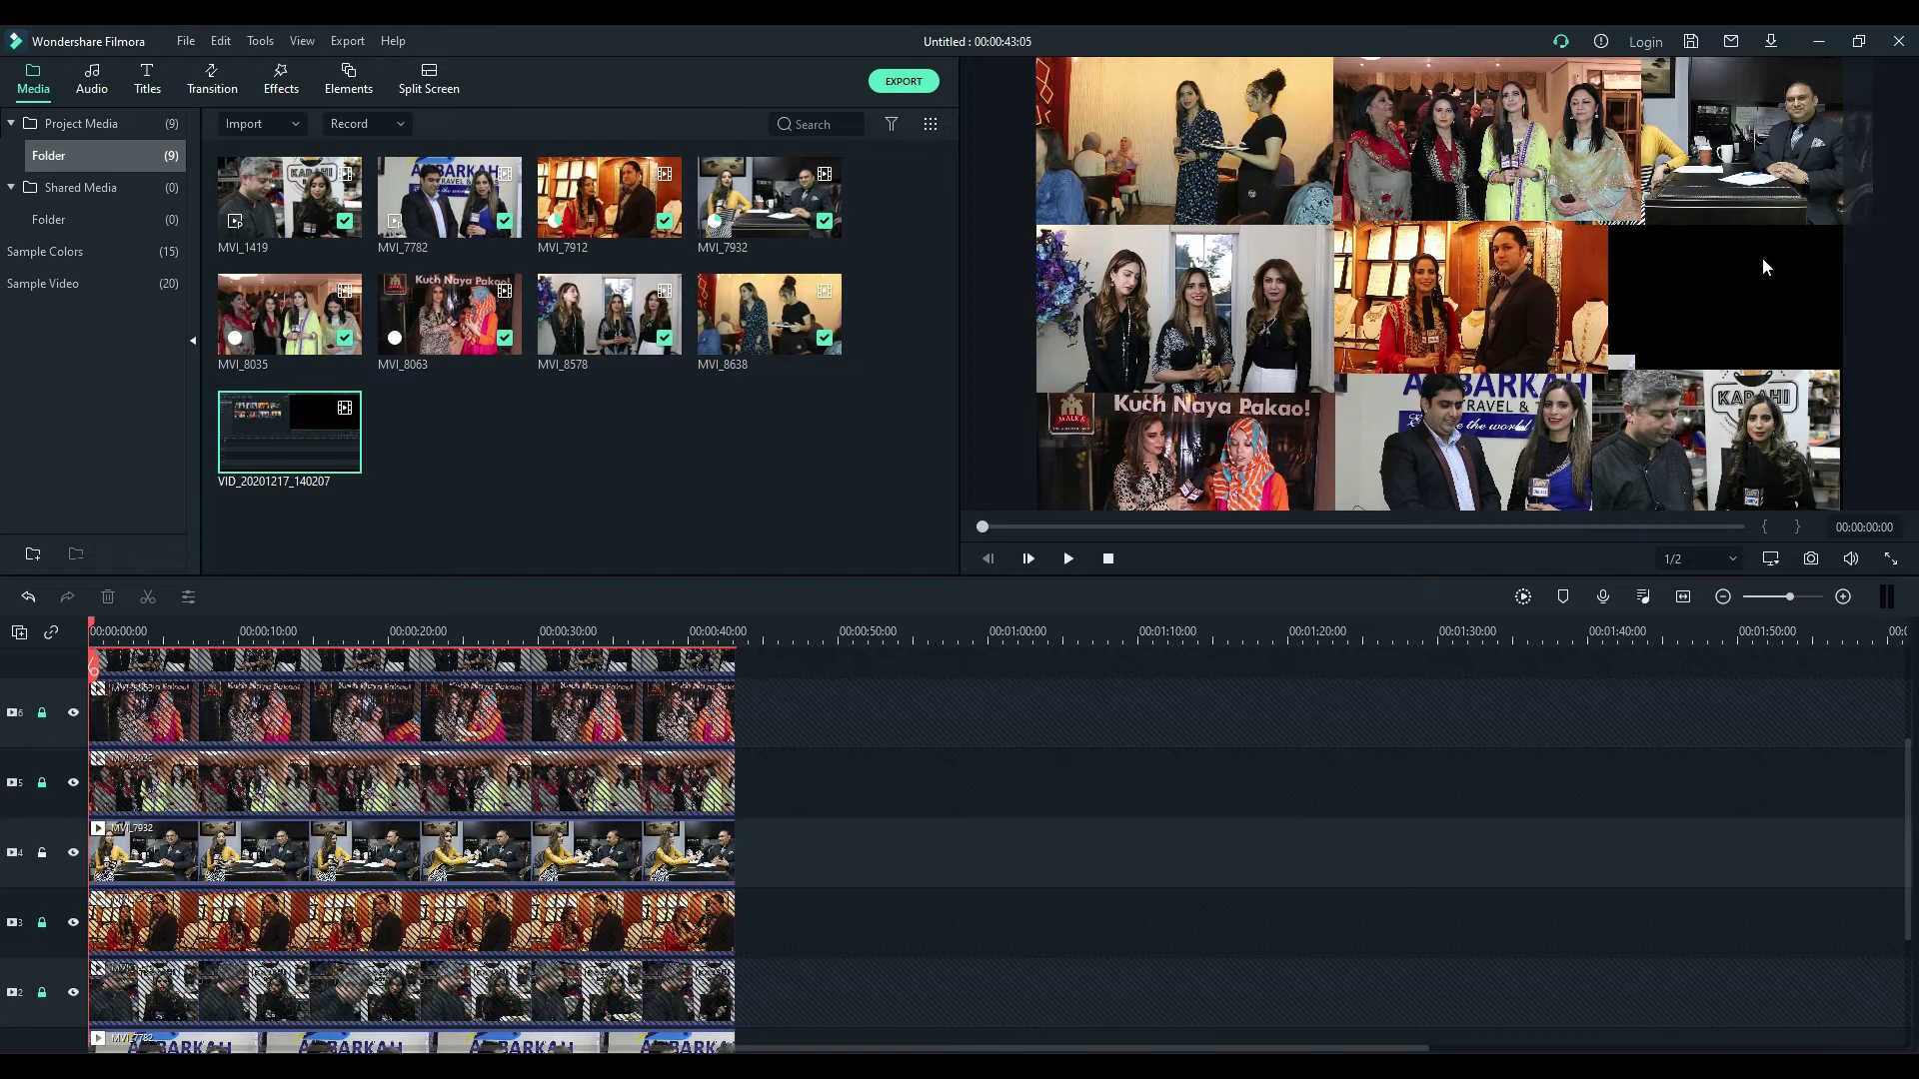
pyautogui.scroll(3, 800, 769)
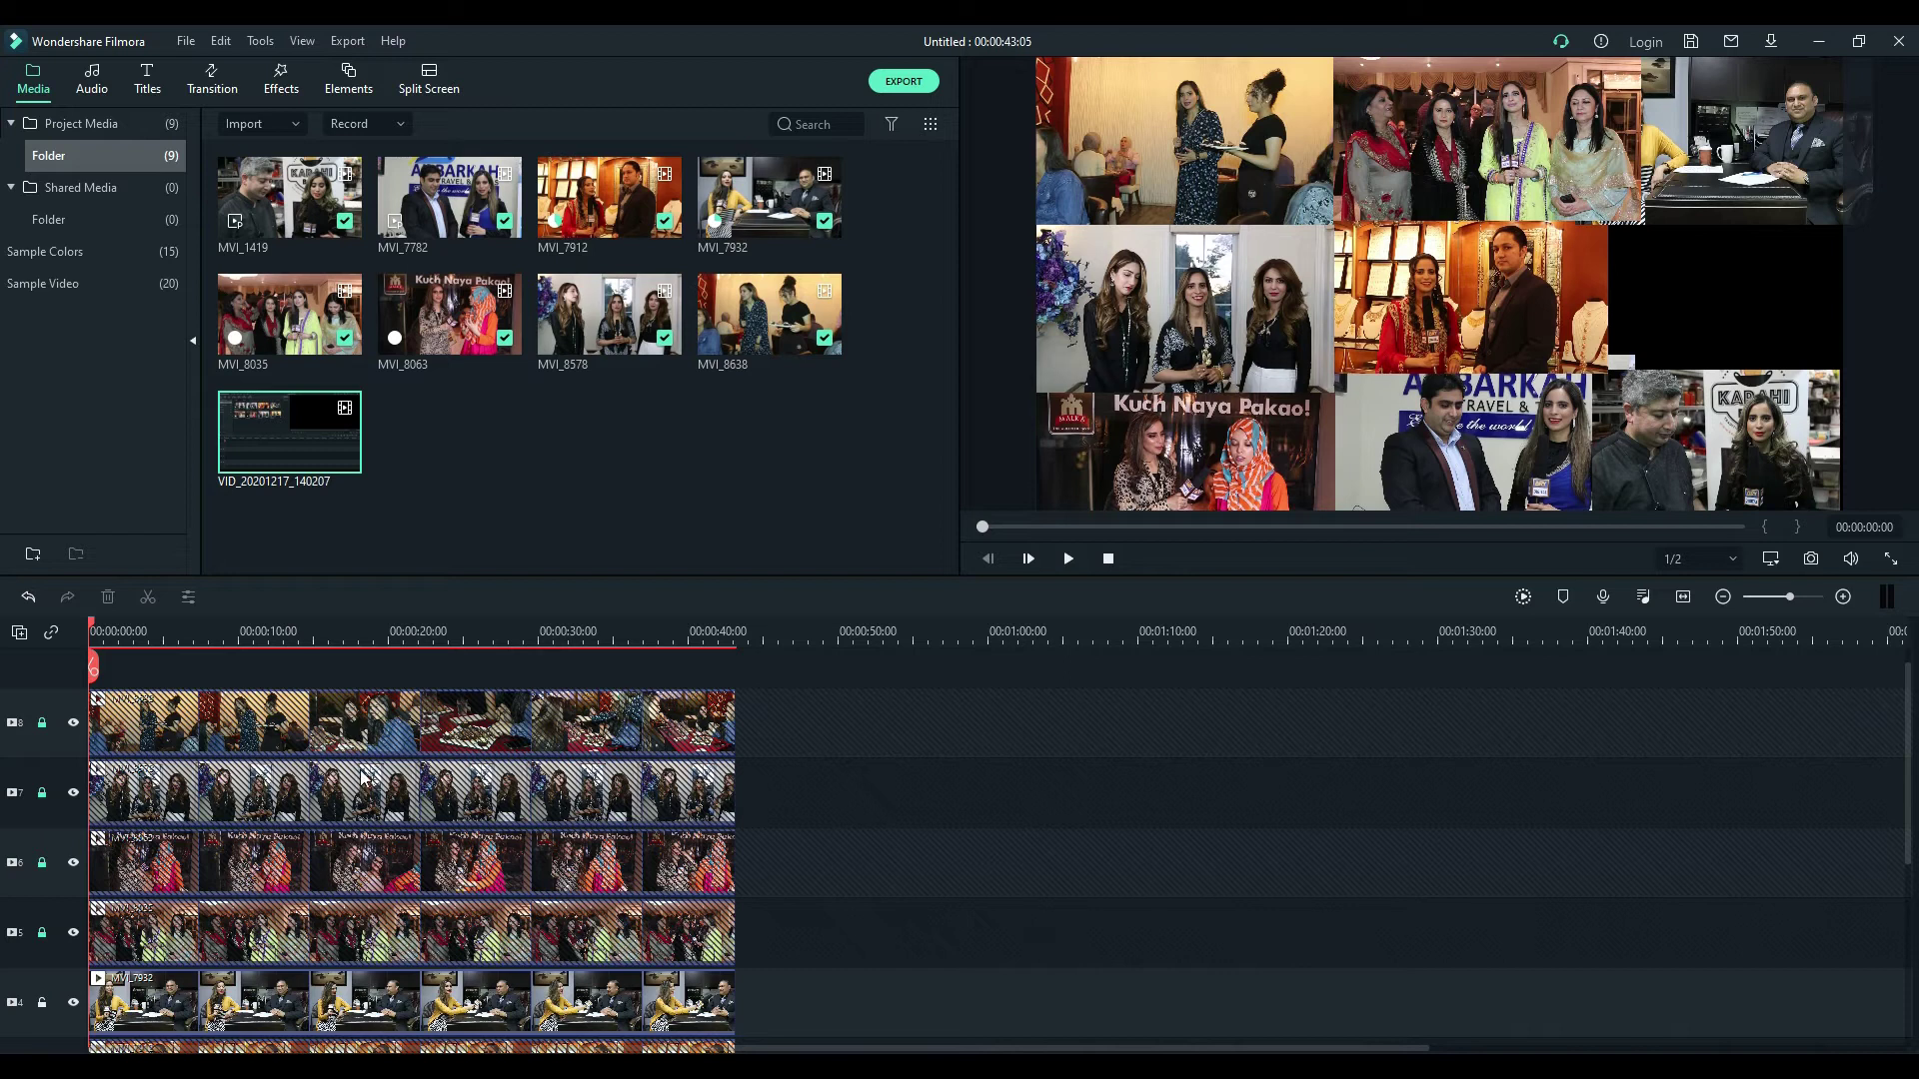
pyautogui.scroll(-6, 393, 1021)
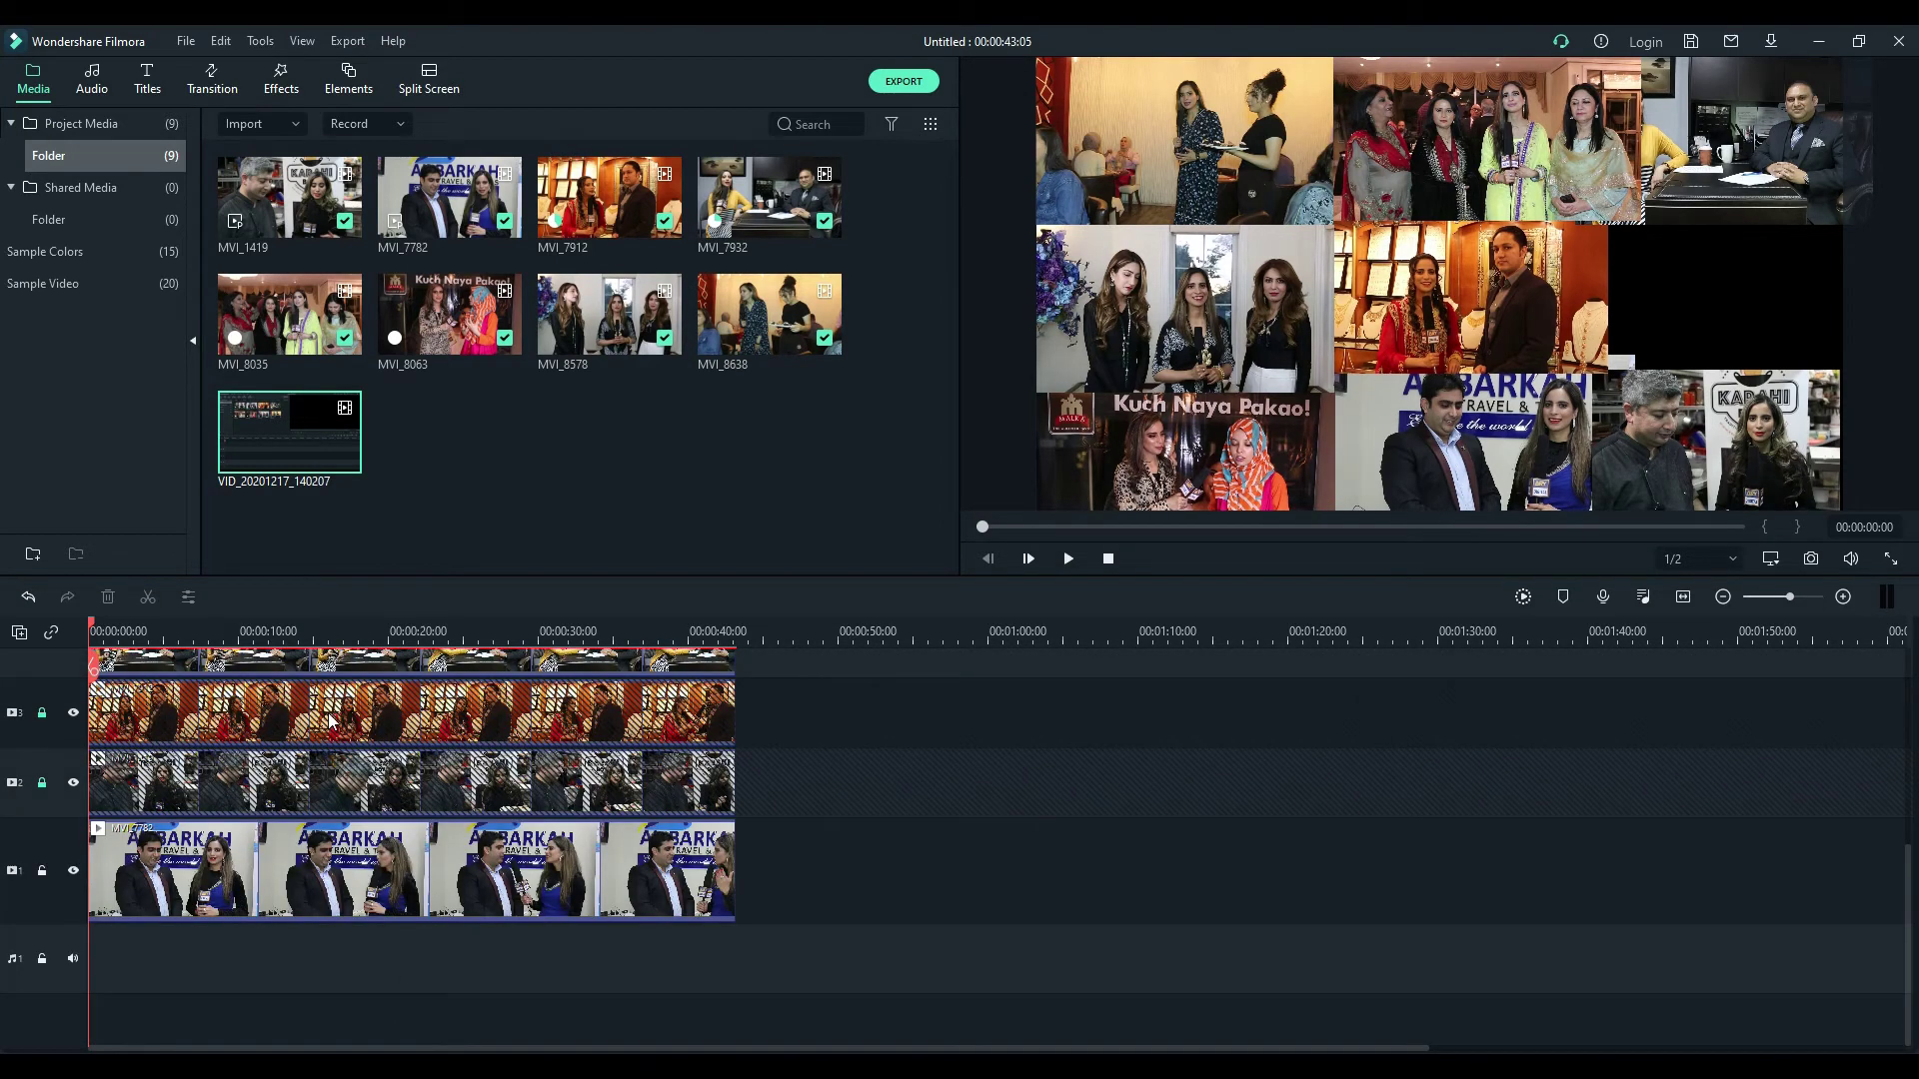
pyautogui.scroll(6, 893, 891)
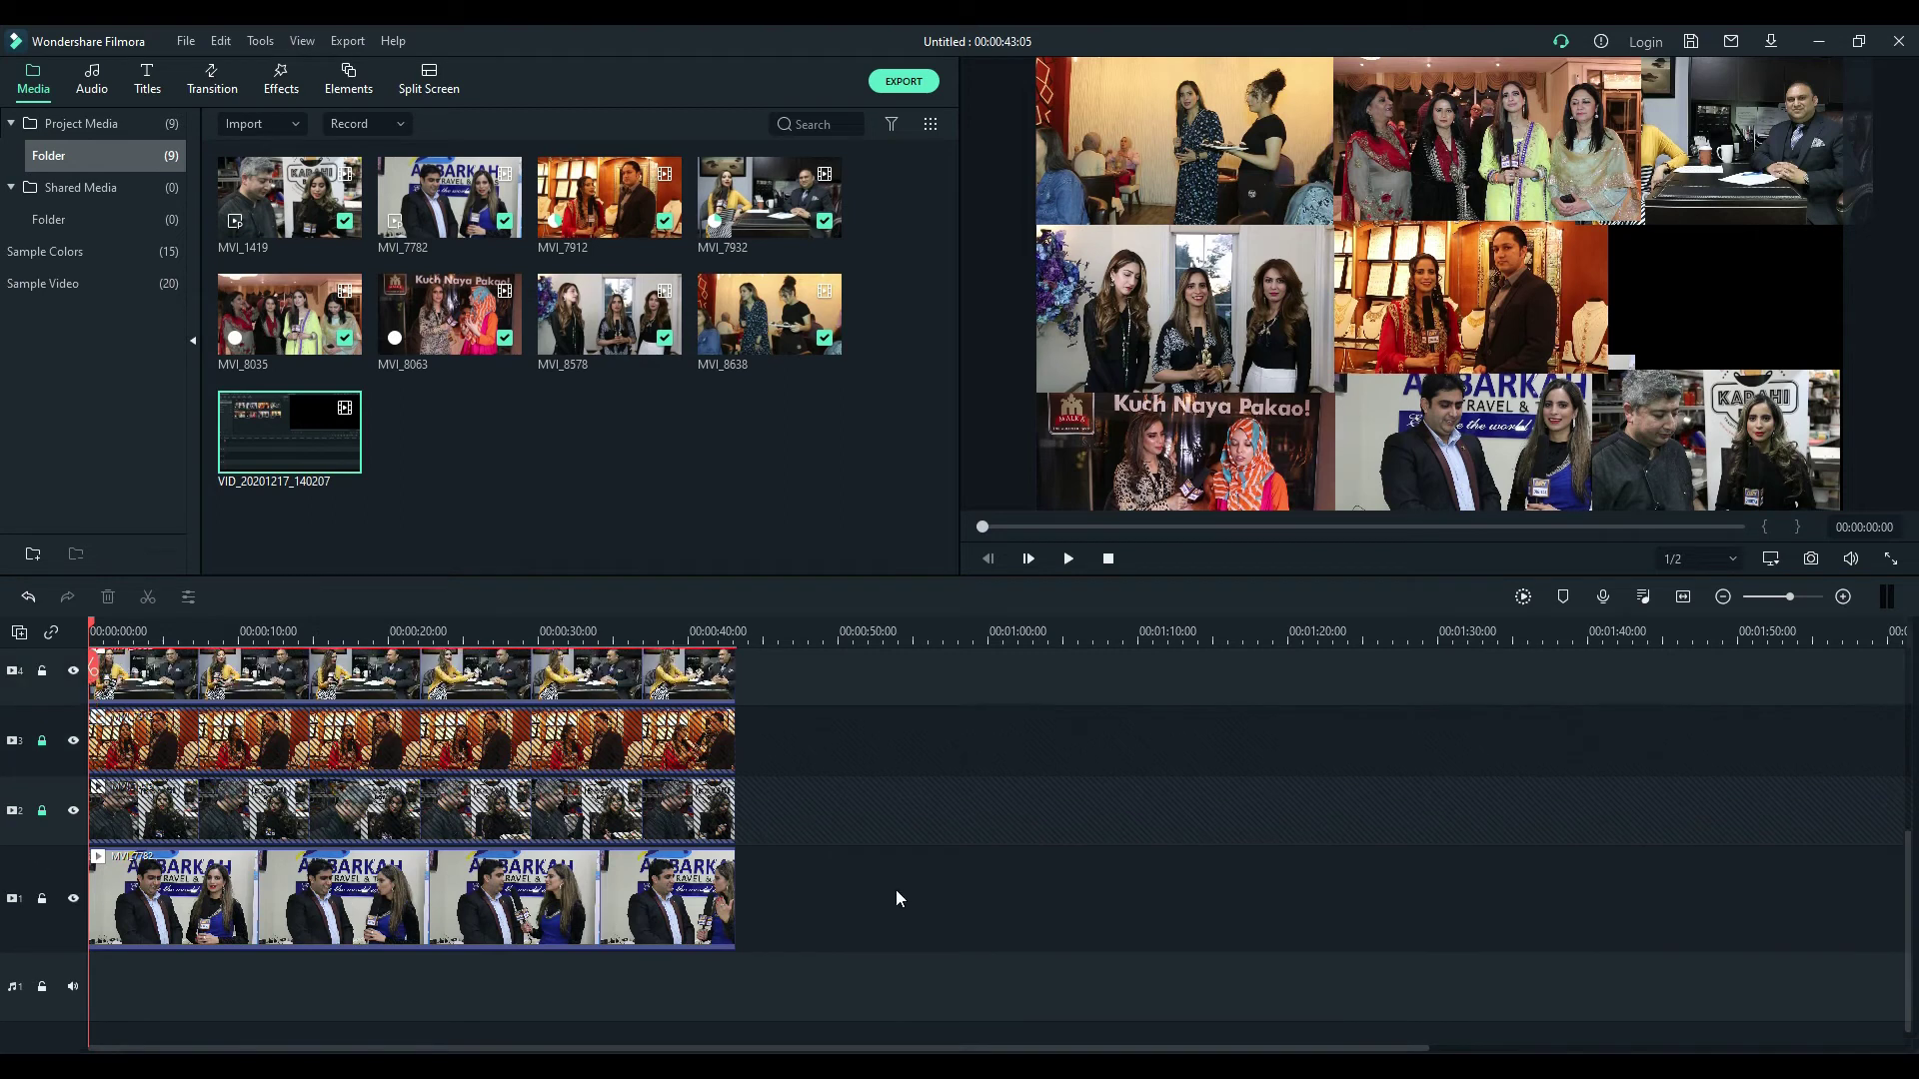
pyautogui.click(500, 499)
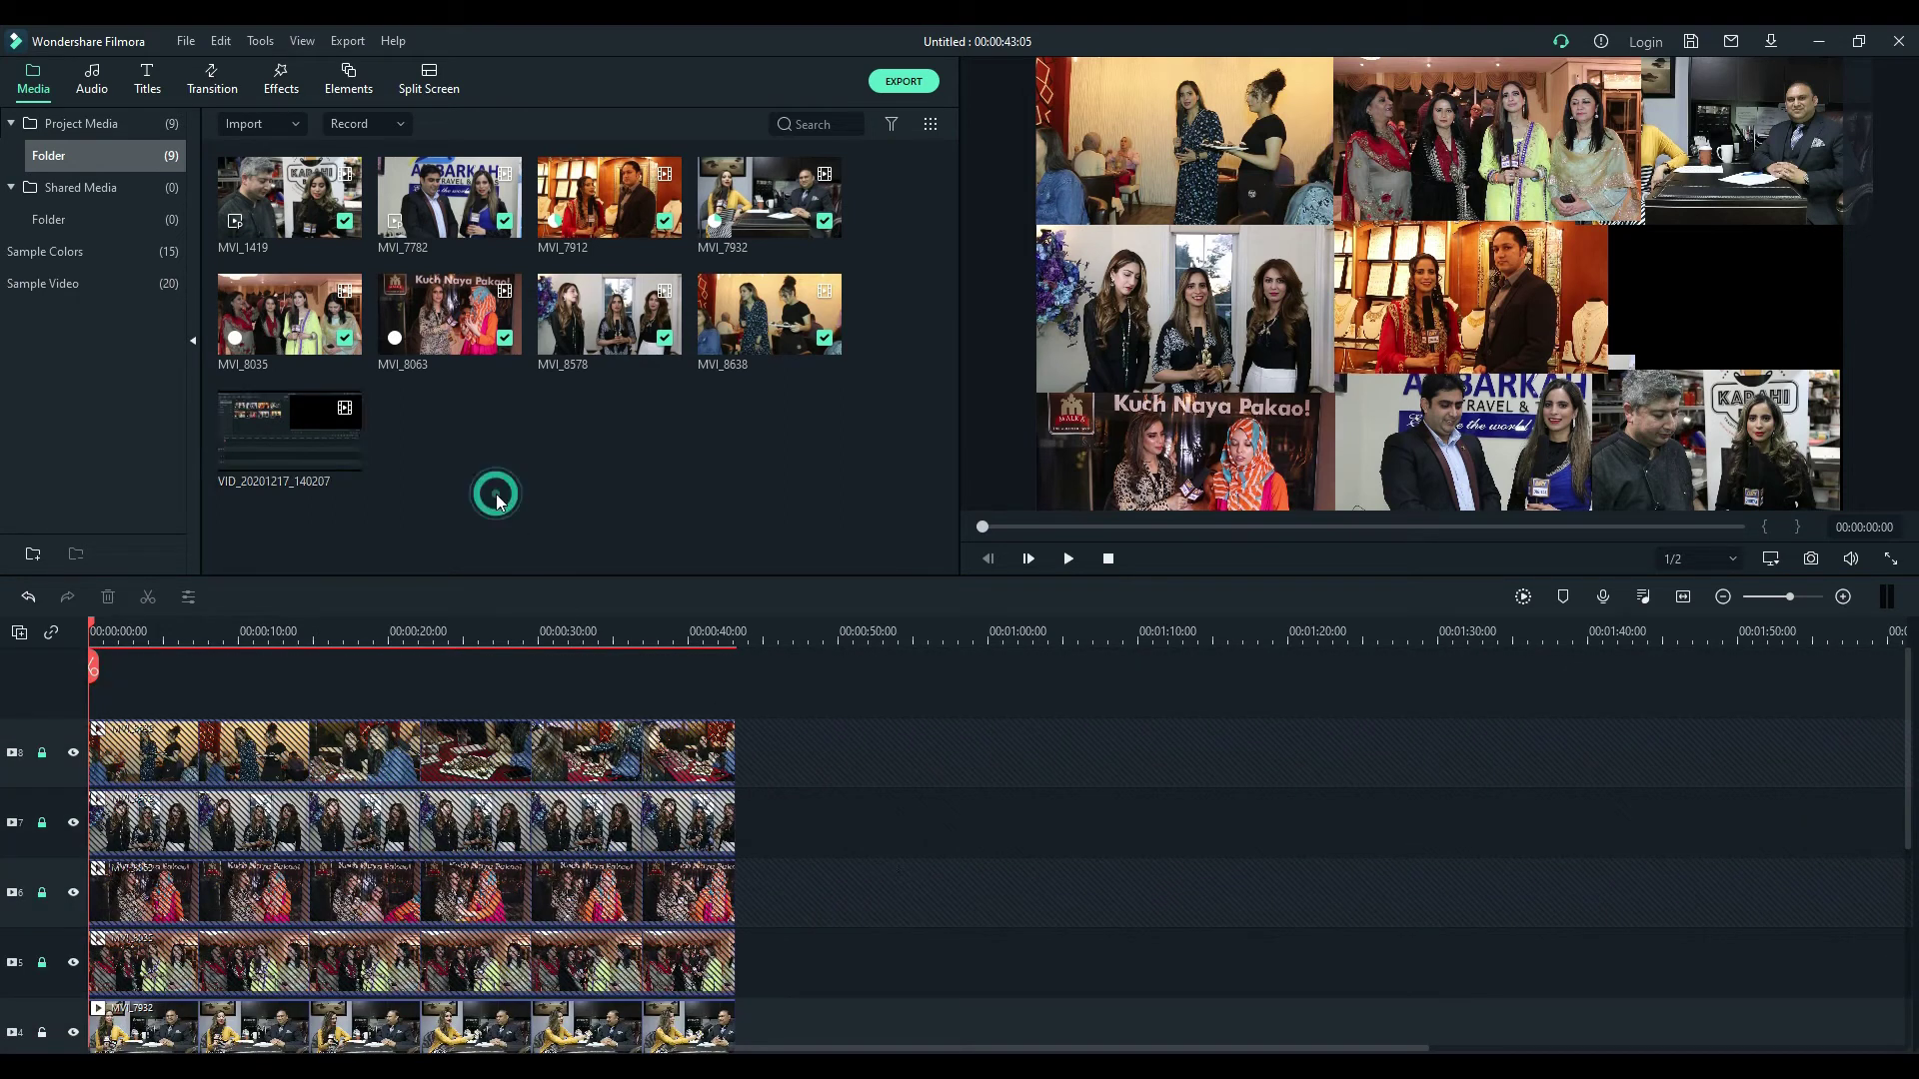
# Step: Import Dr Fareeha 05 from the Screen Project Files folder into the media bin
pyautogui.rightClick(496, 494)
pyautogui.click(508, 506)
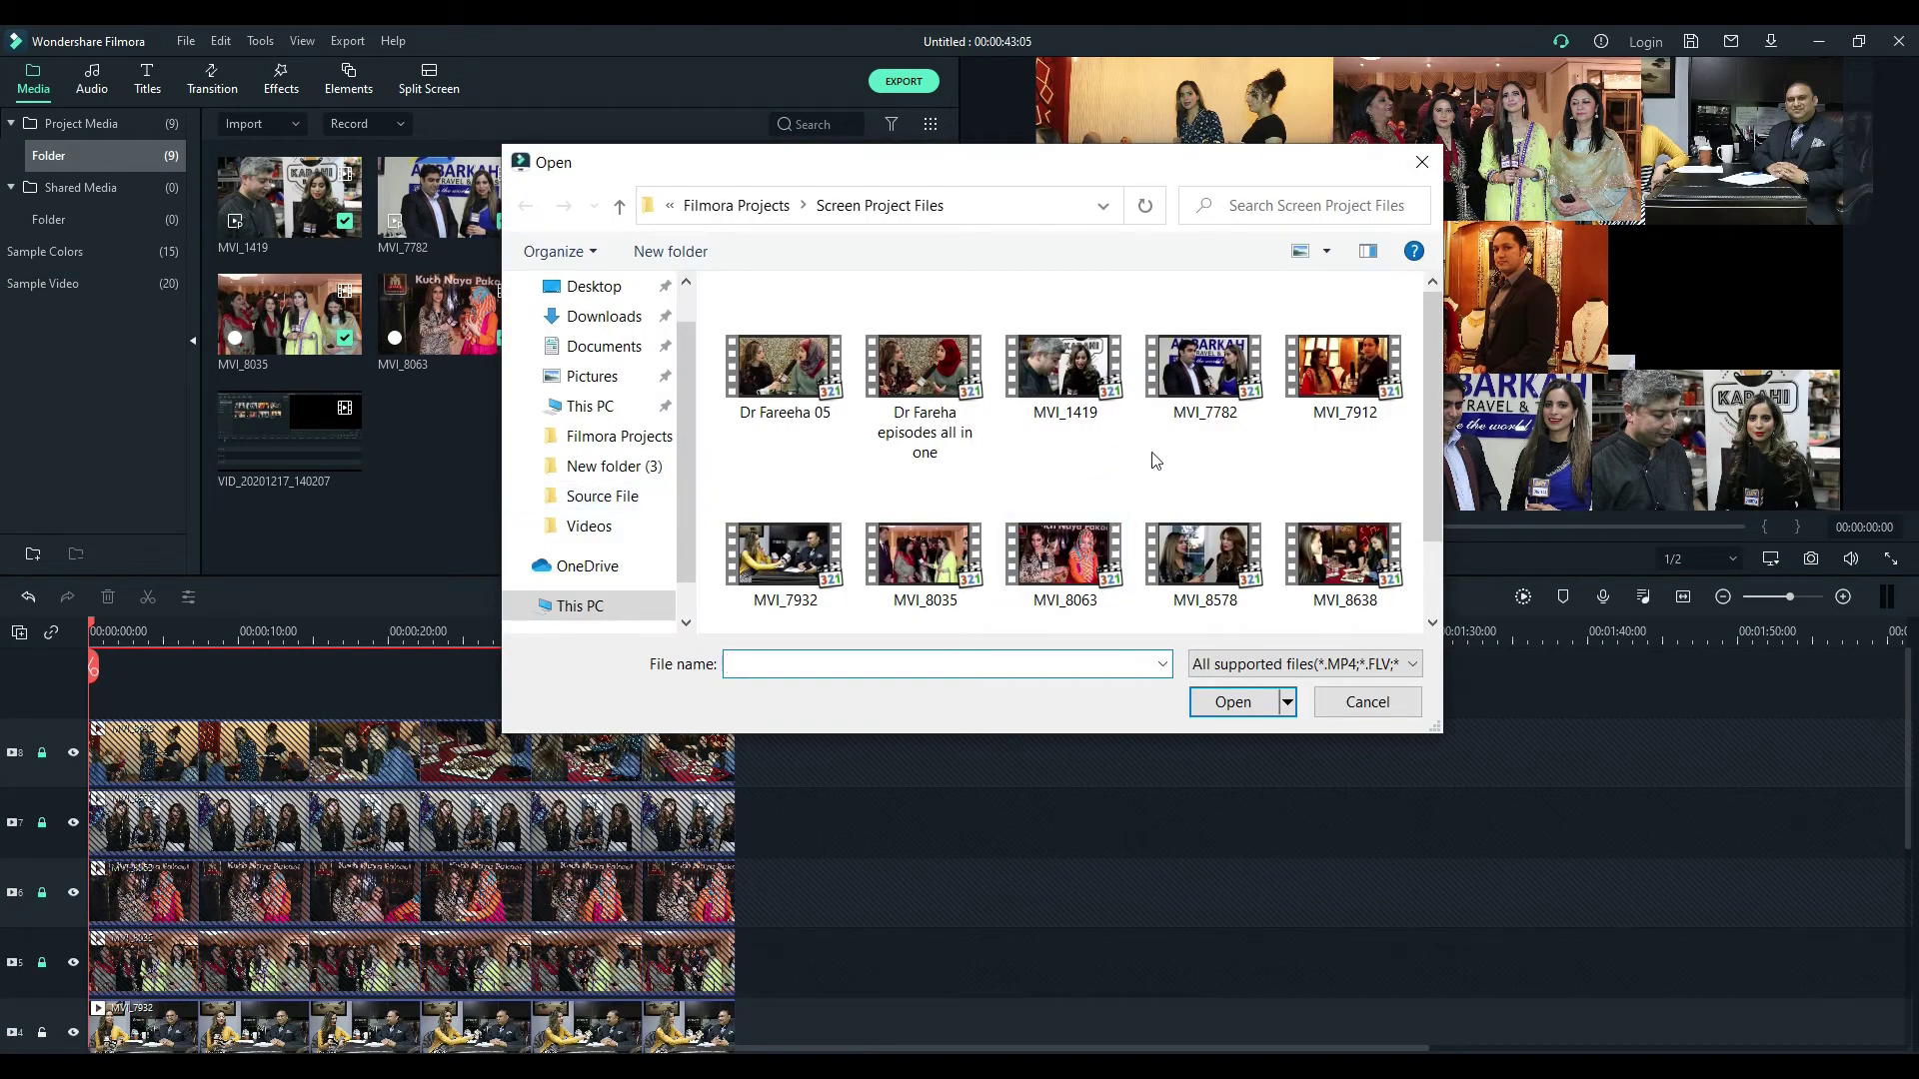
pyautogui.scroll(-1, 1169, 461)
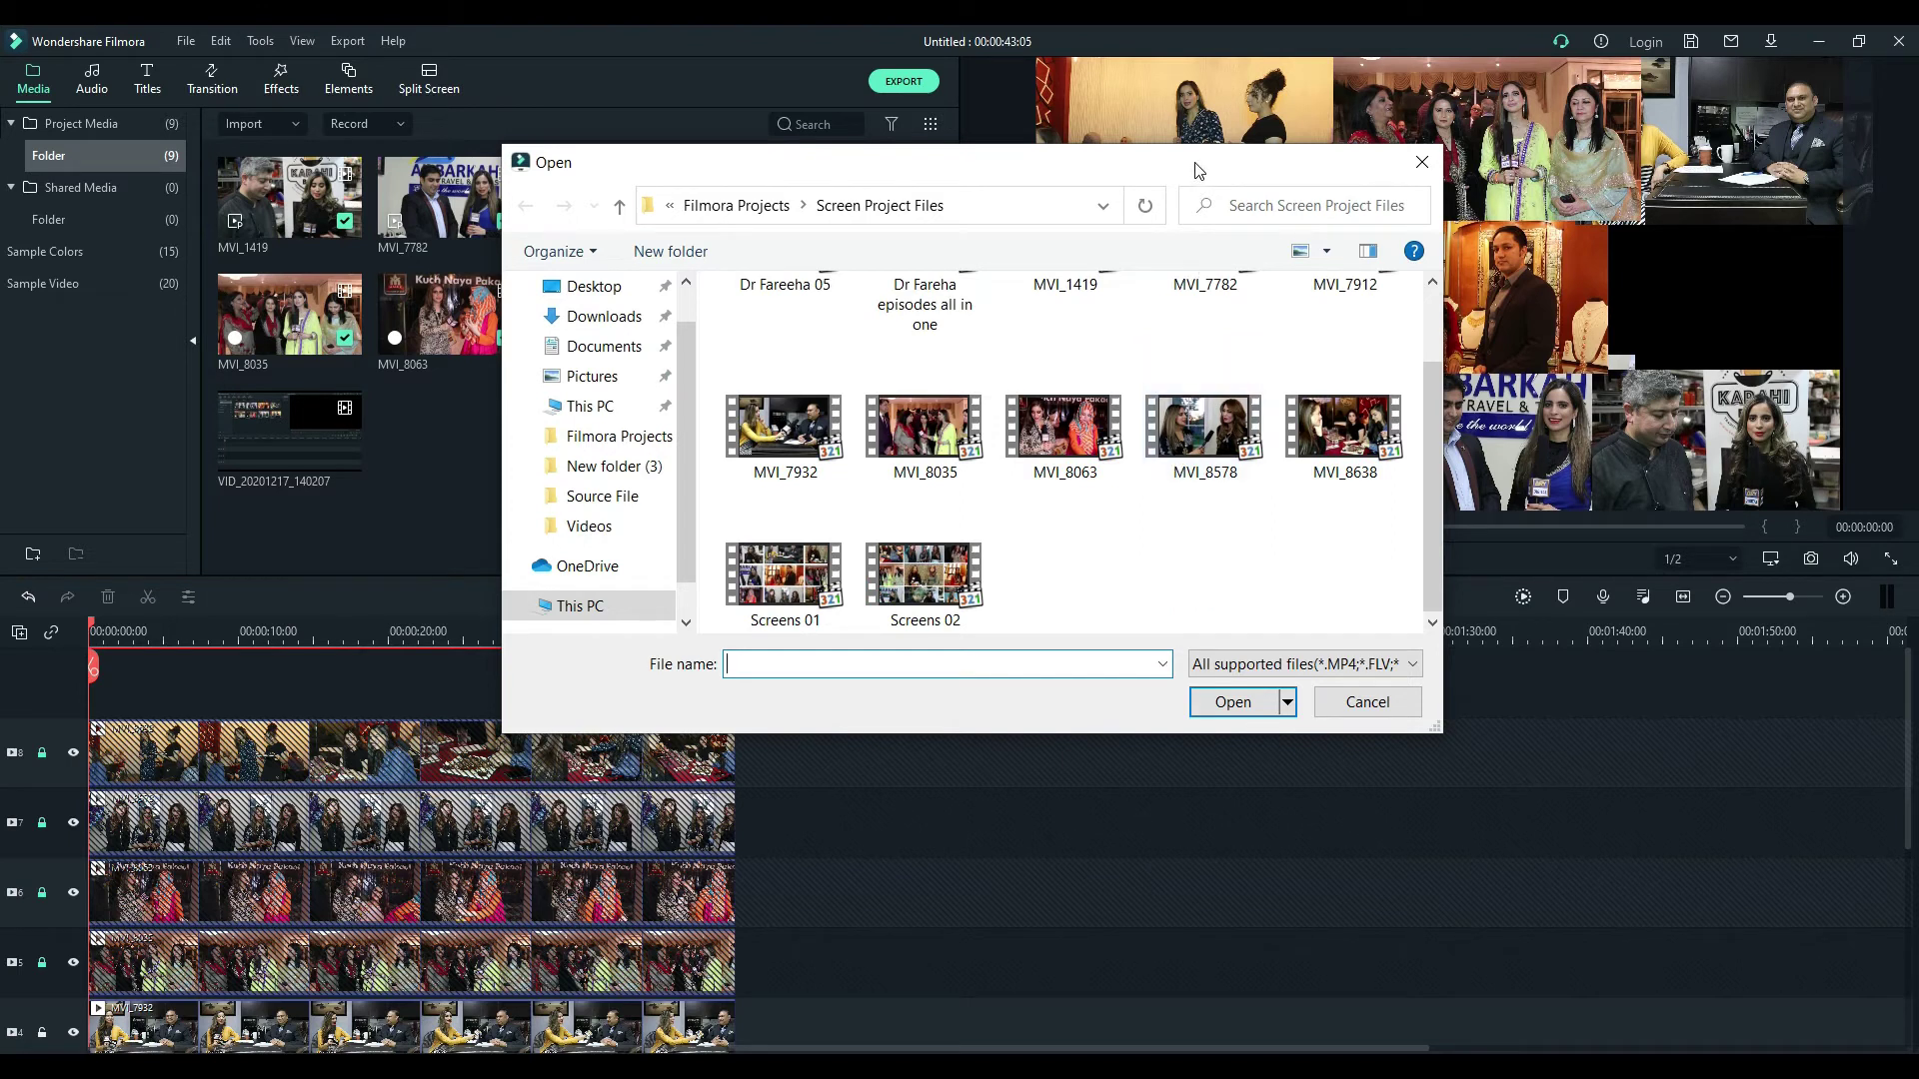
pyautogui.moveTo(1190, 163); pyautogui.dragTo(842, 181)
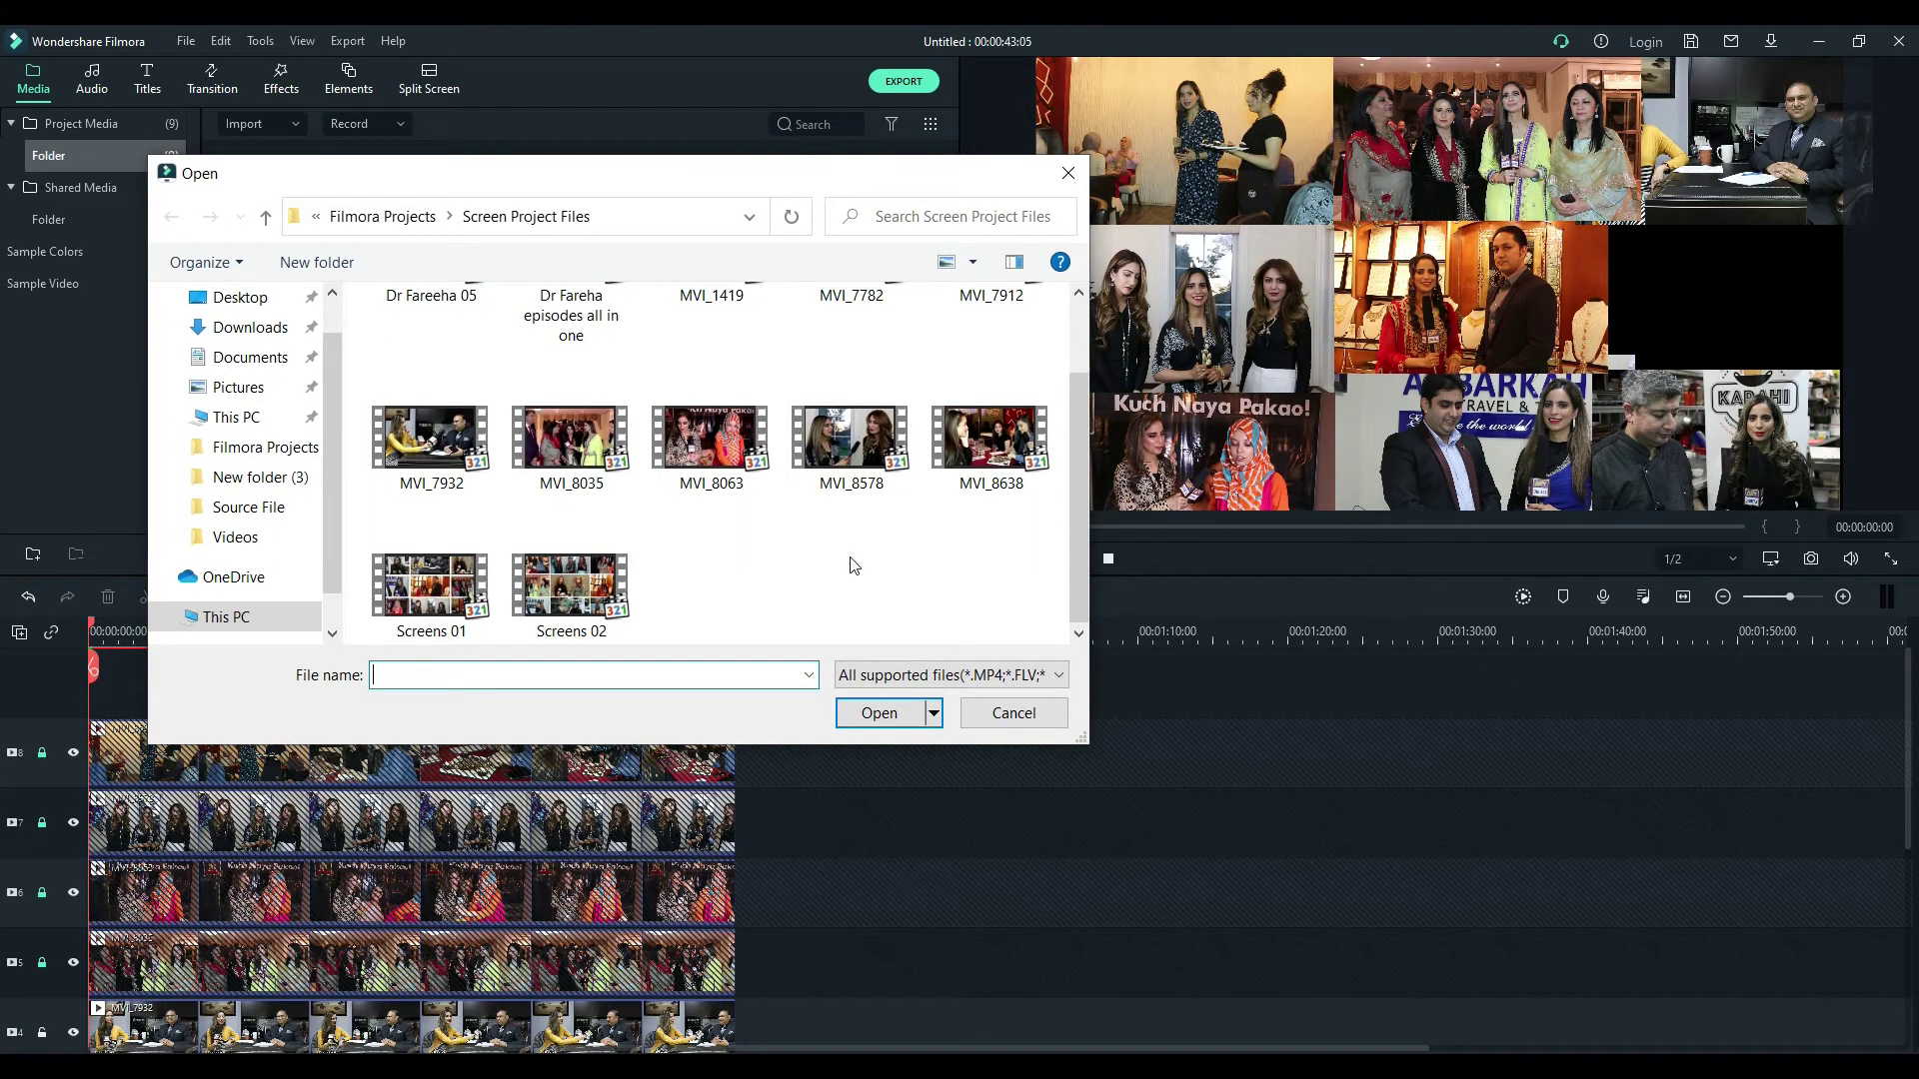
pyautogui.scroll(1, 855, 566)
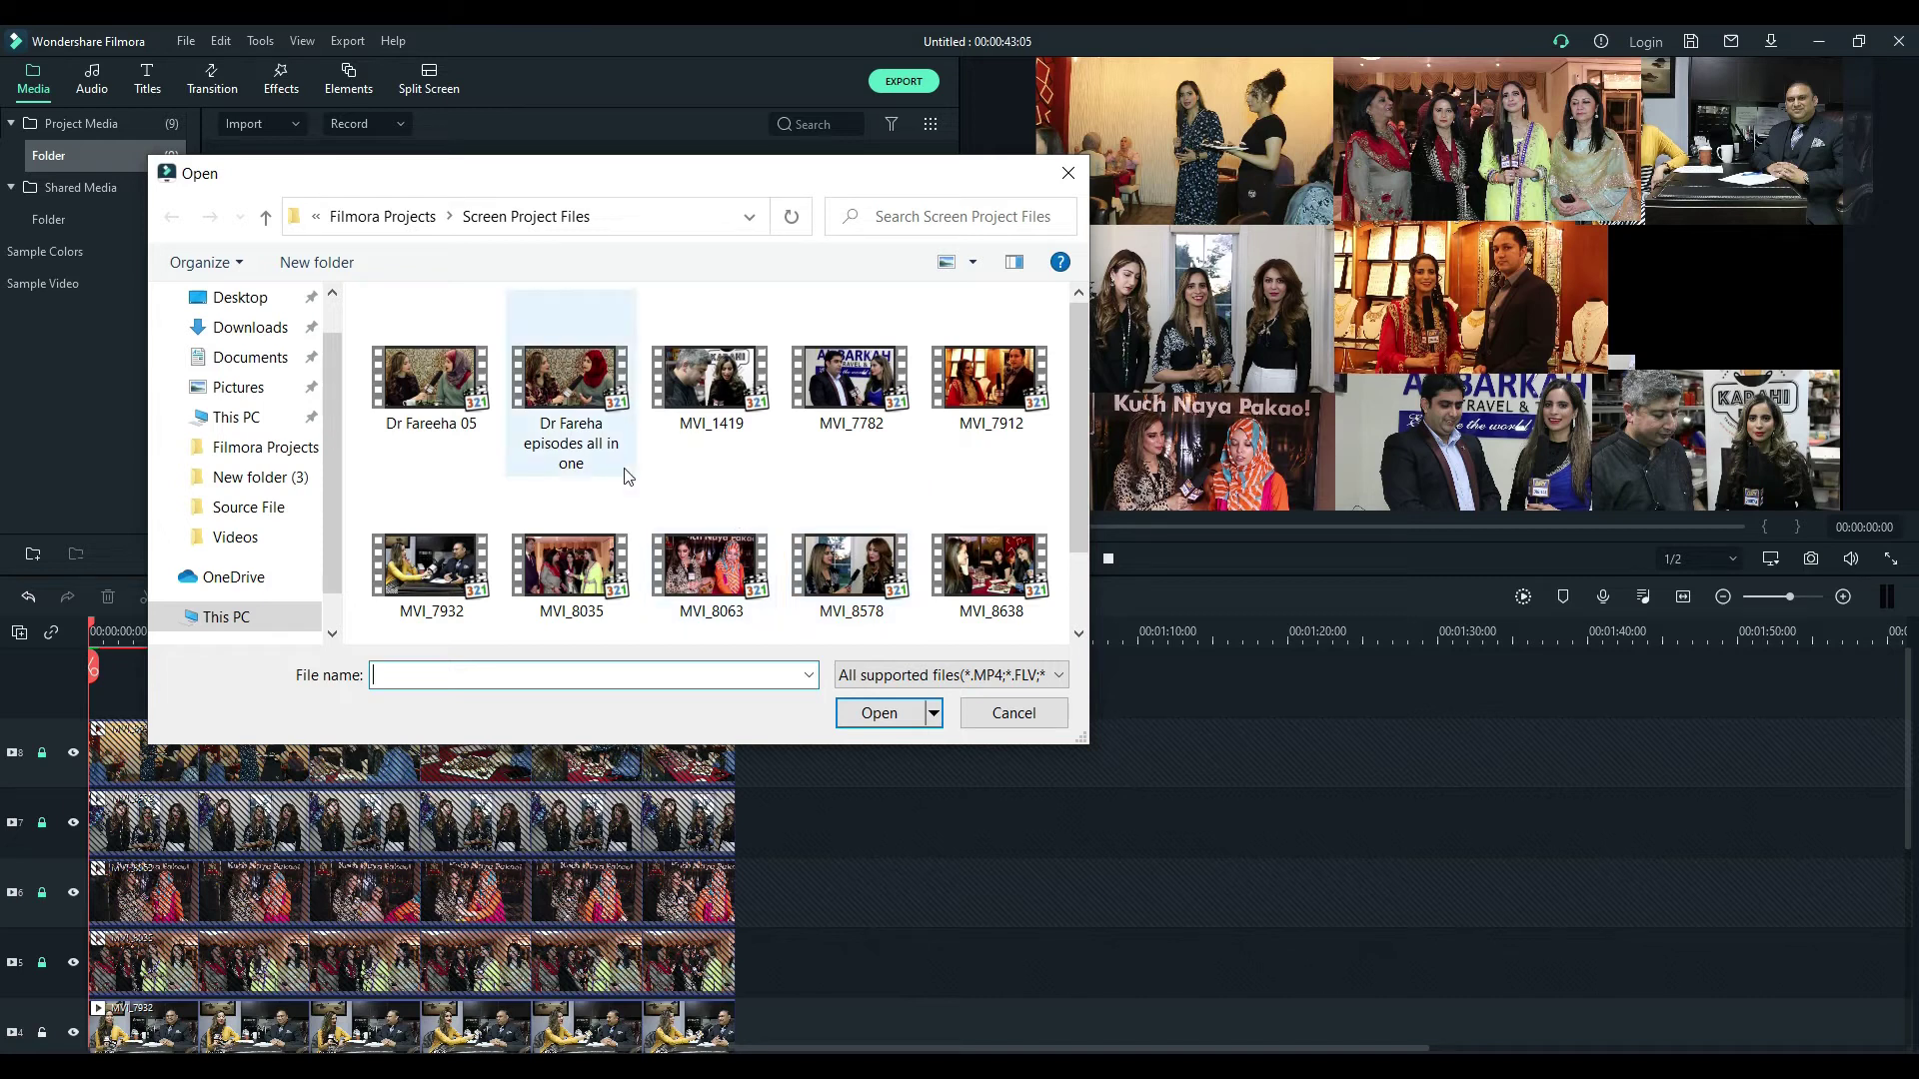
pyautogui.click(432, 380)
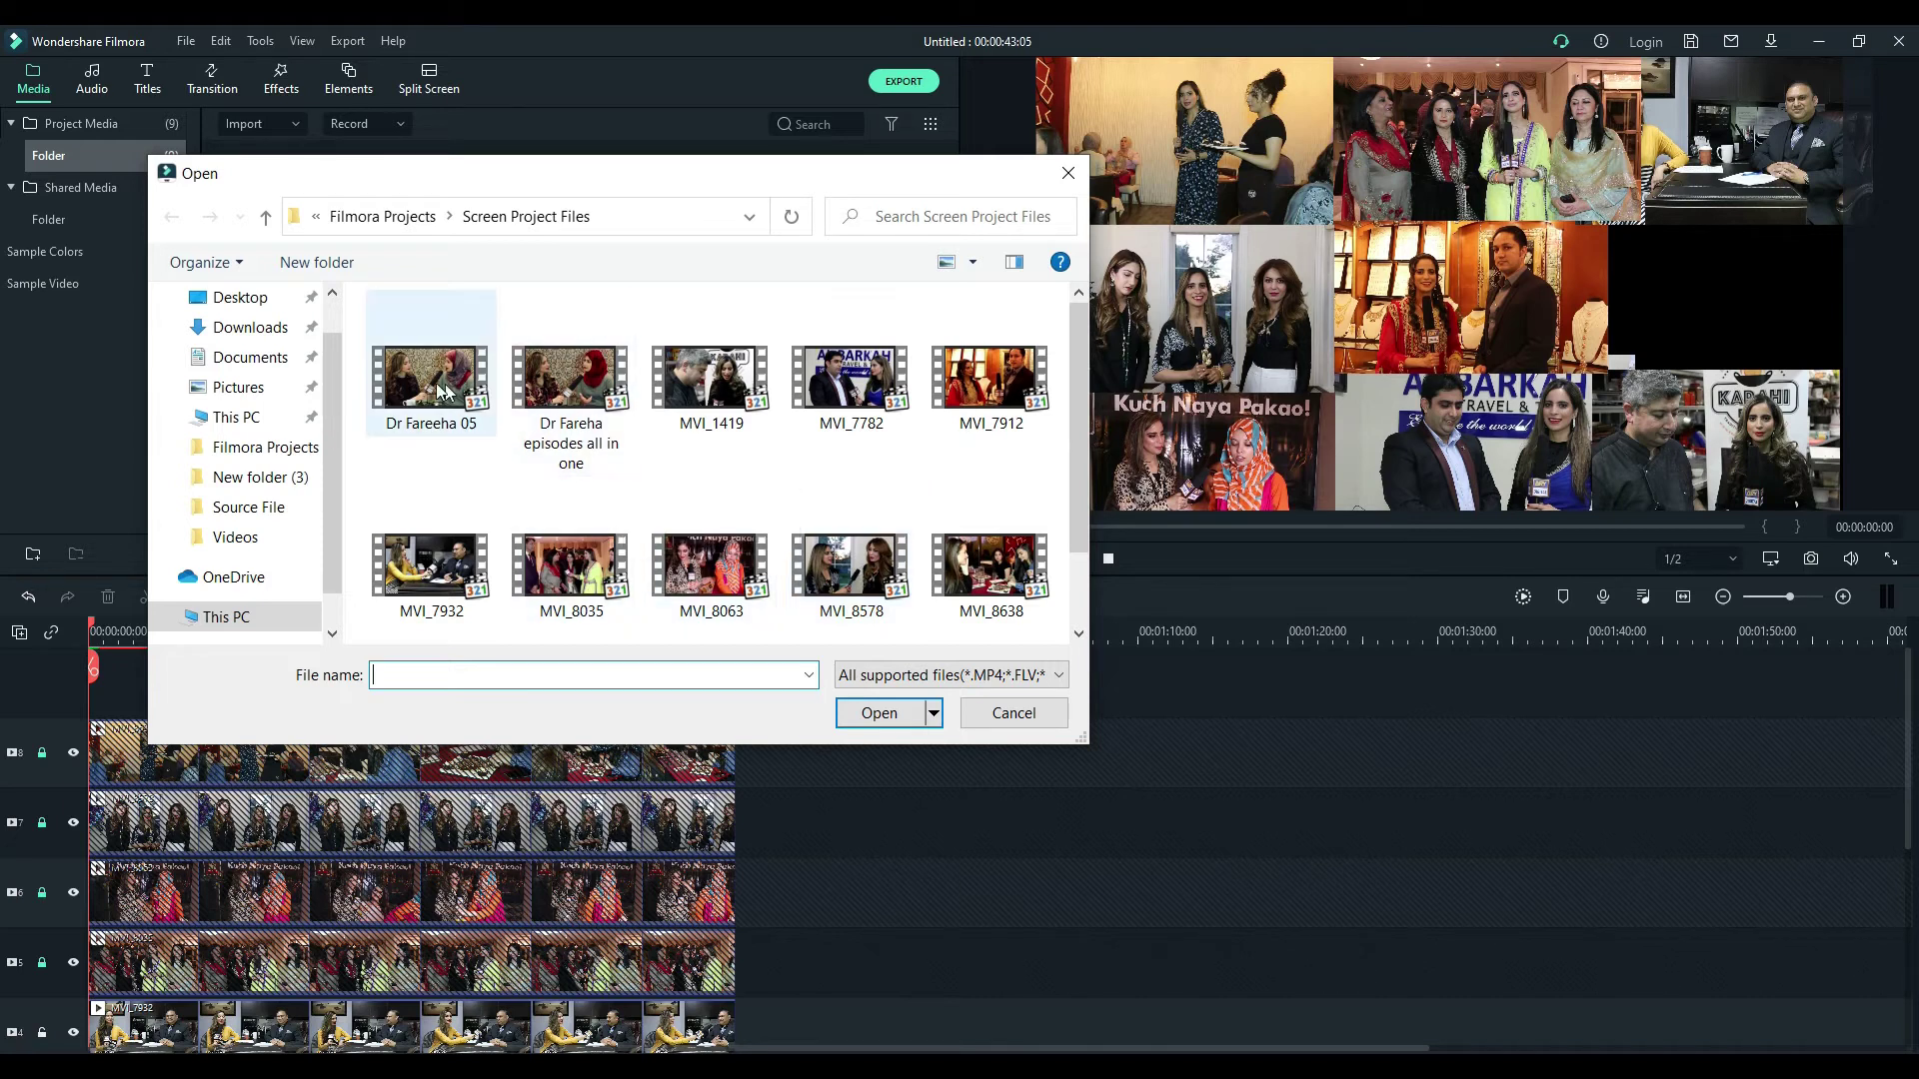
pyautogui.click(880, 712)
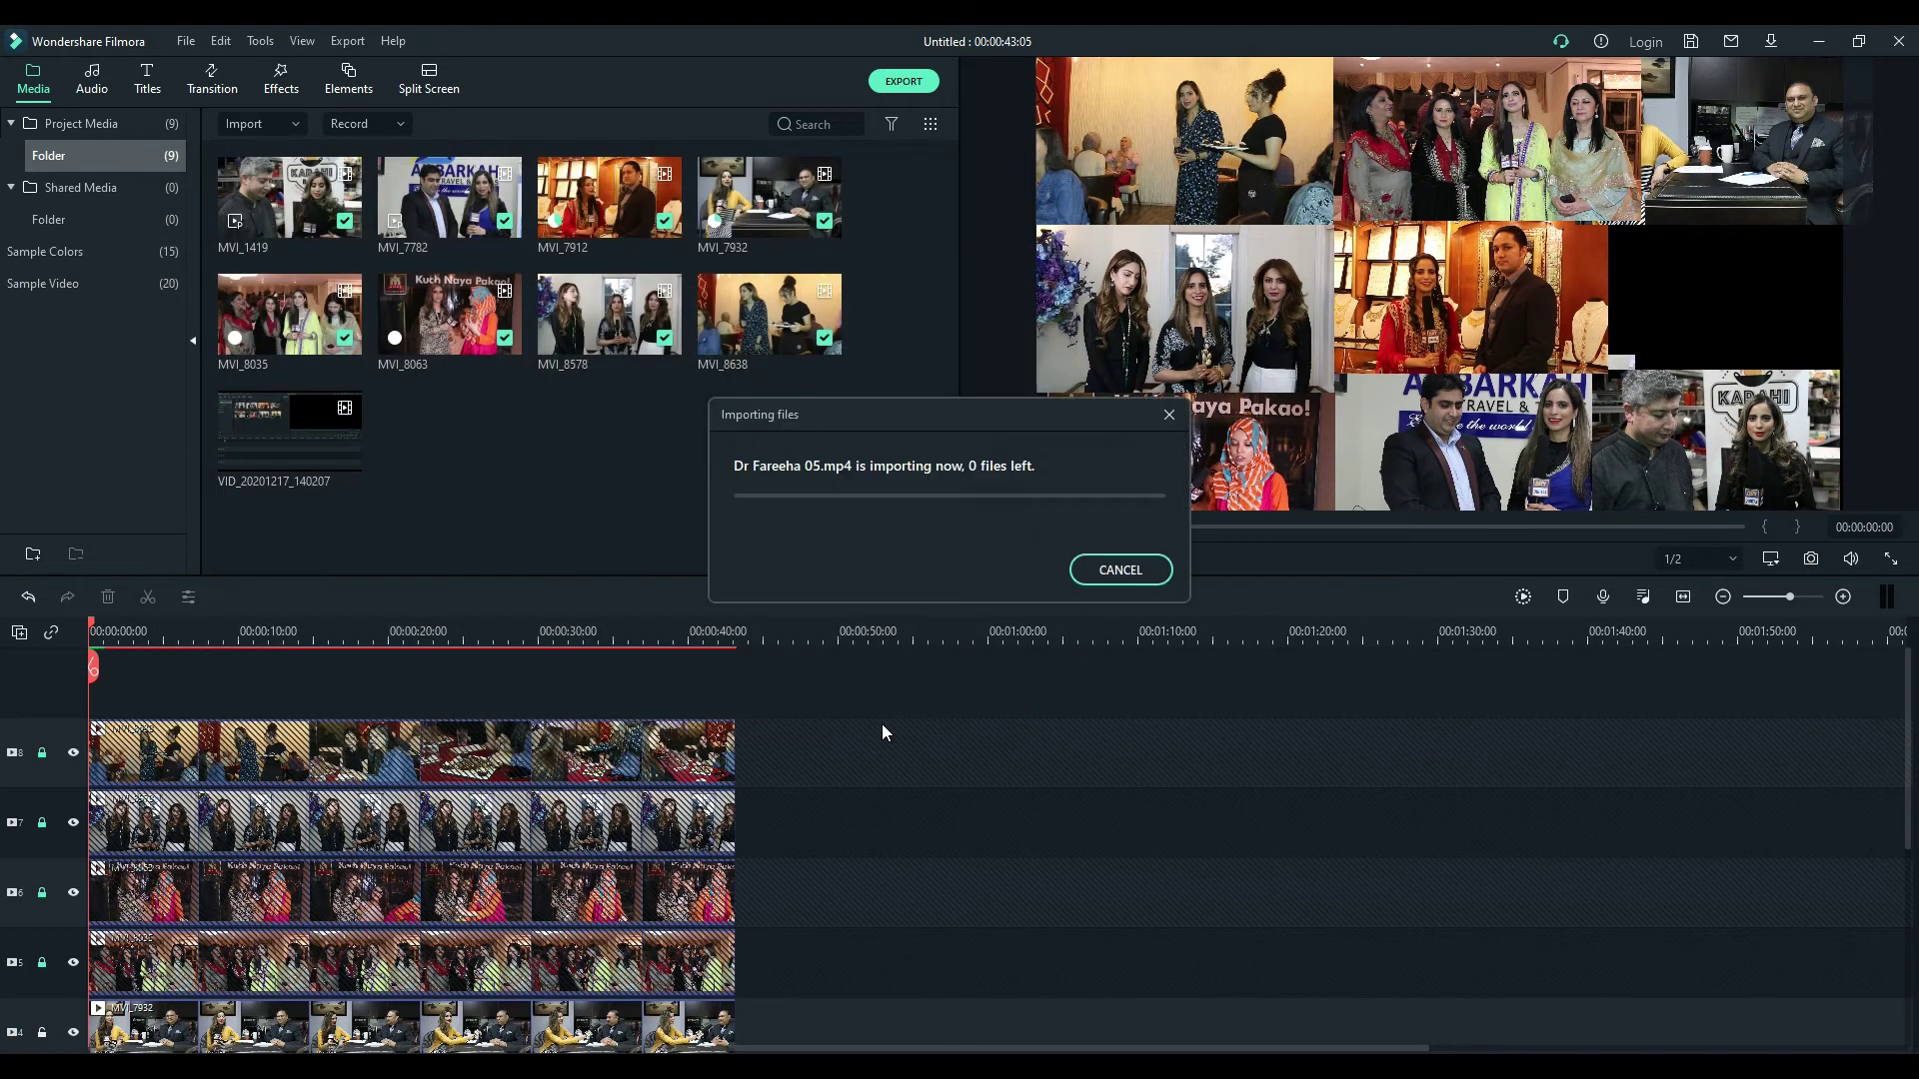
# Step: Place Dr Fareeha 05 on a new top video track starting at 00:00:00
pyautogui.moveTo(444, 444); pyautogui.dragTo(98, 685)
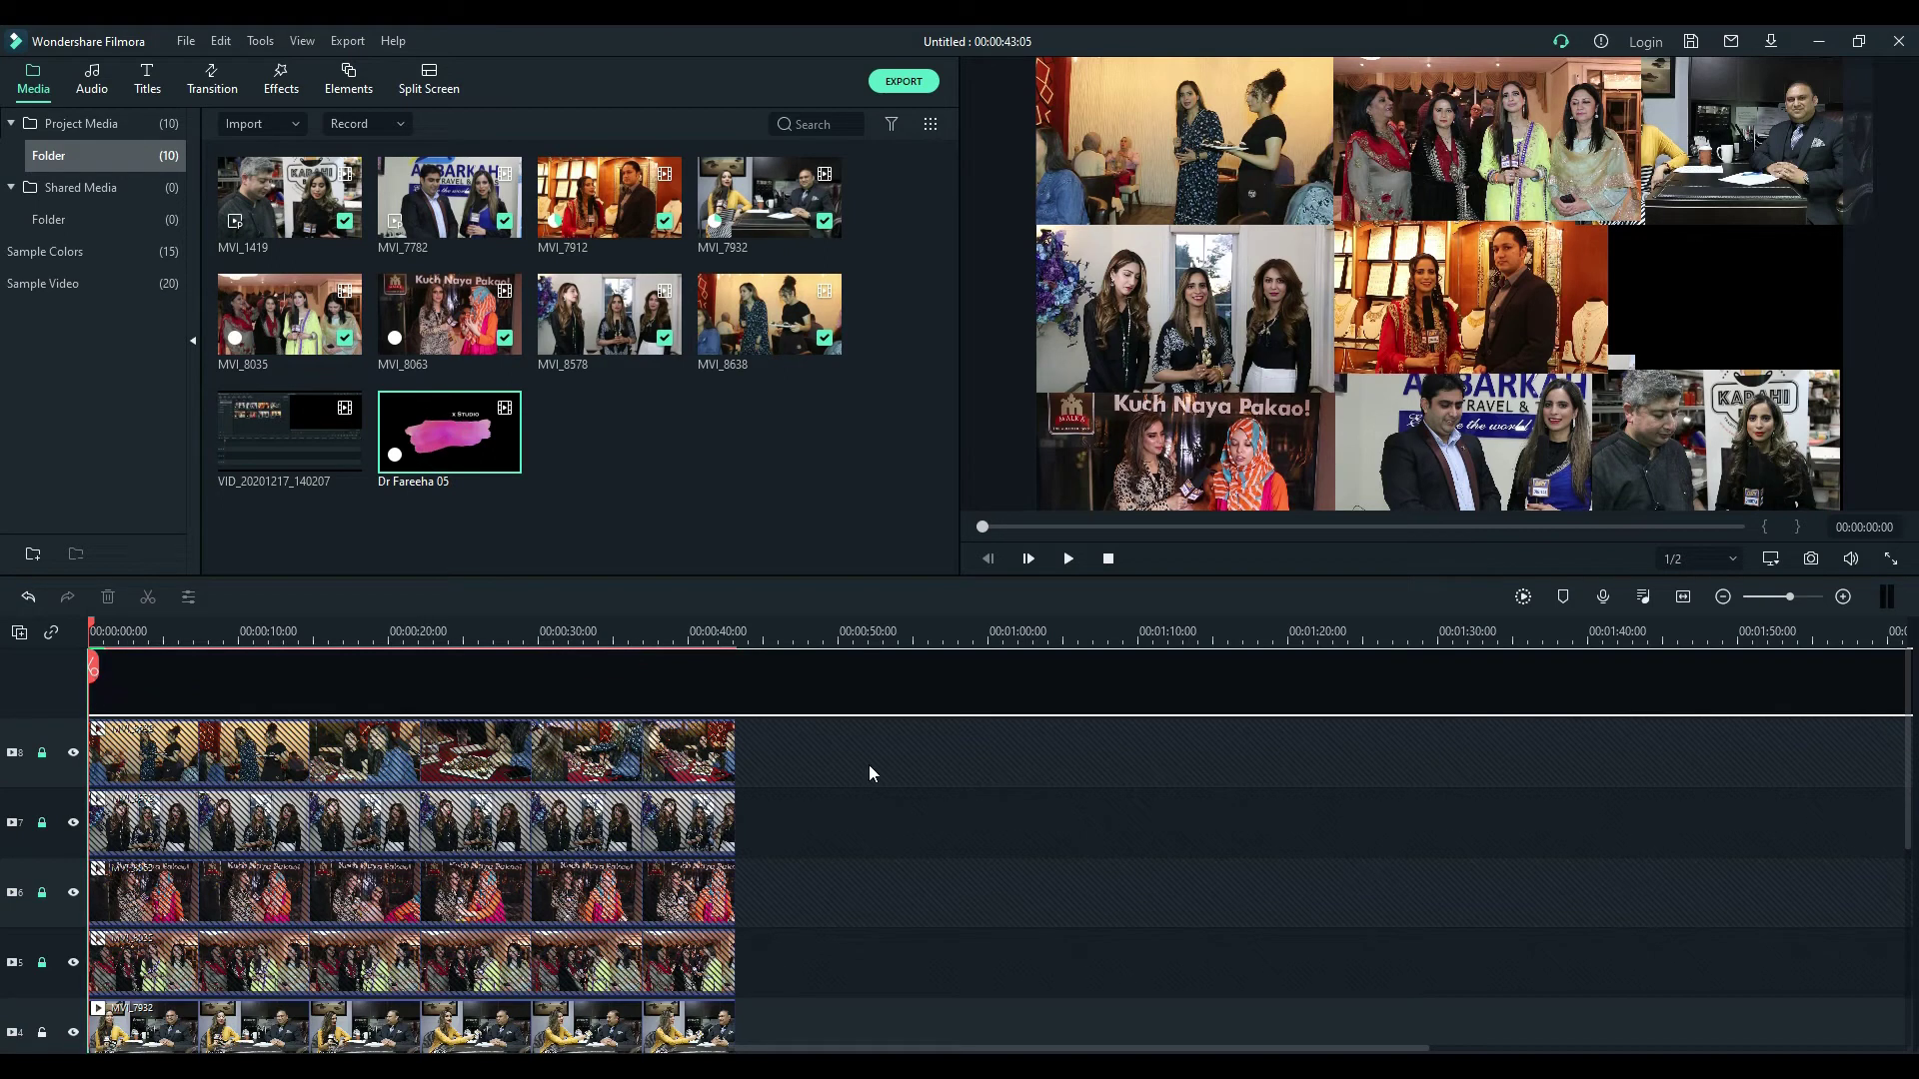
pyautogui.moveTo(829, 713); pyautogui.dragTo(820, 754)
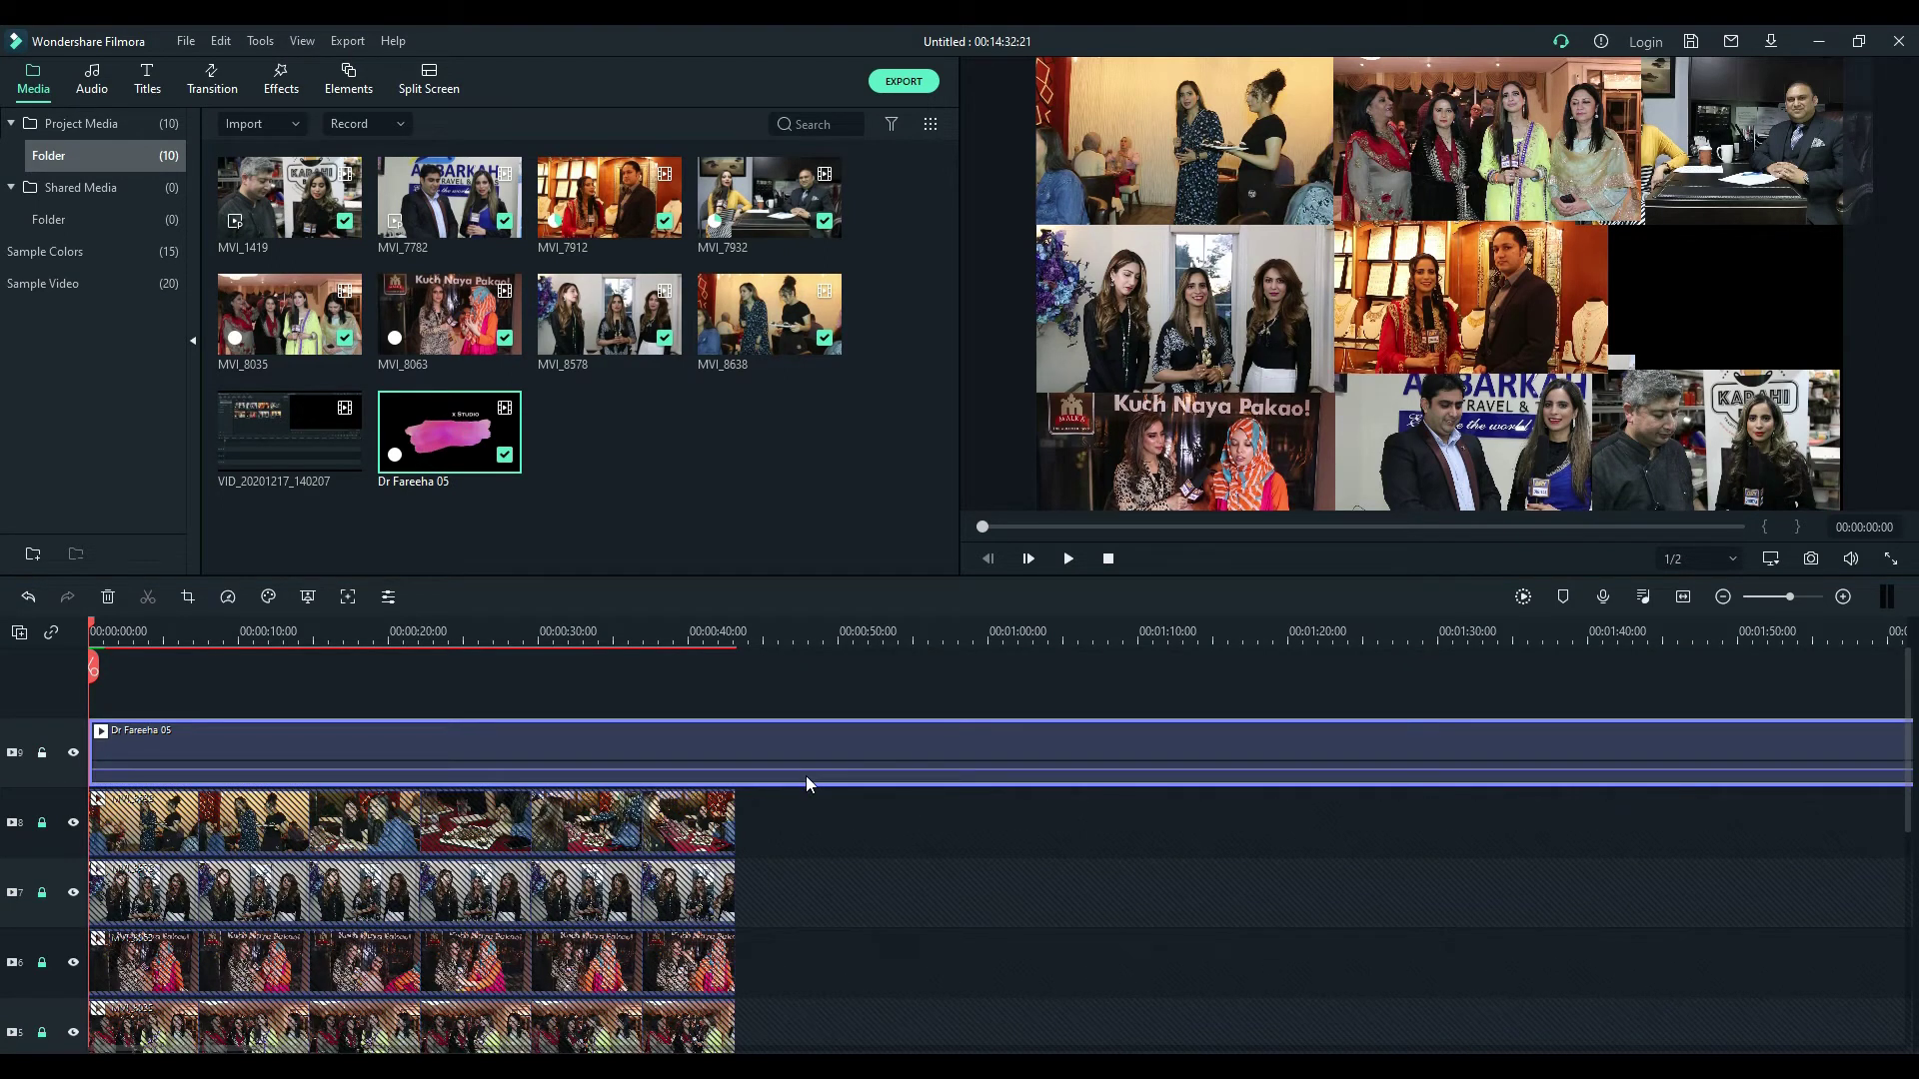
pyautogui.click(814, 676)
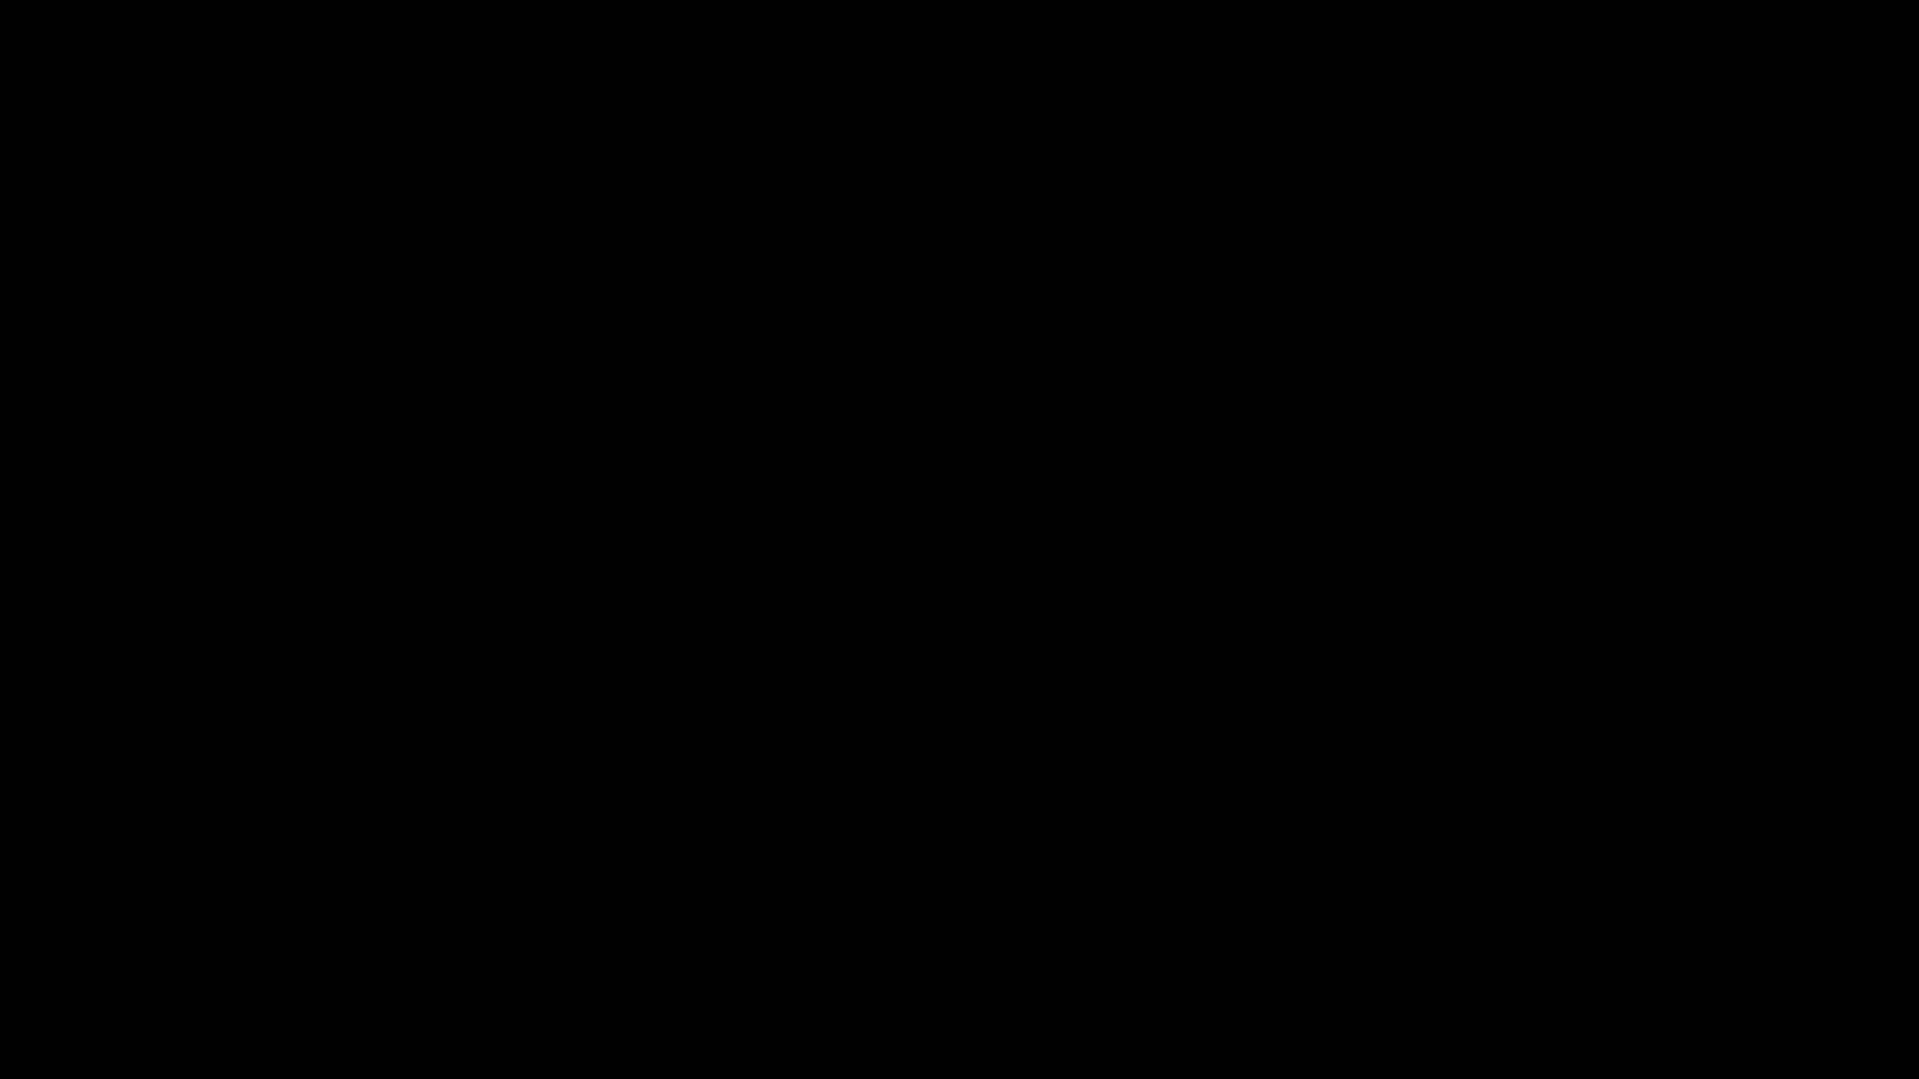
# Step: Bring the unresponsive Filmora window back from the taskbar until the timeline redraws
pyautogui.moveTo(1099, 980)
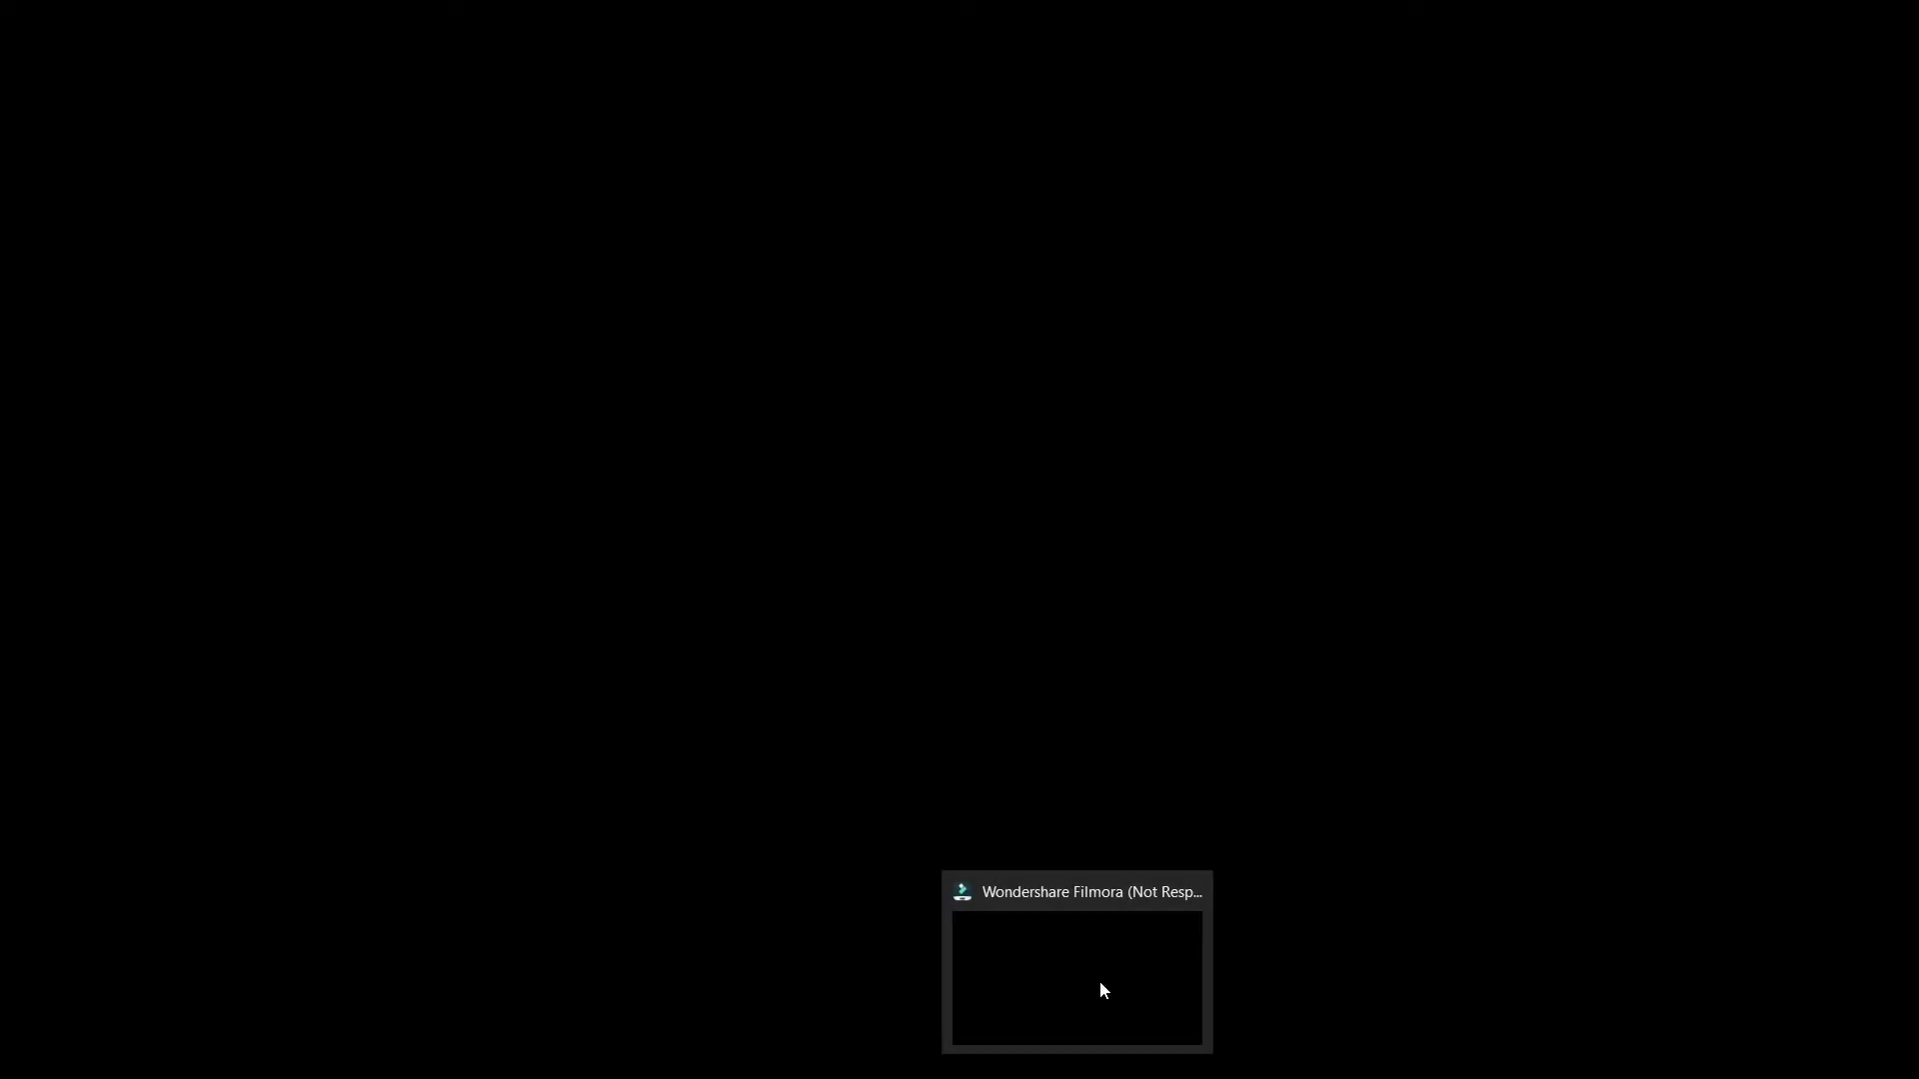
pyautogui.click(1093, 892)
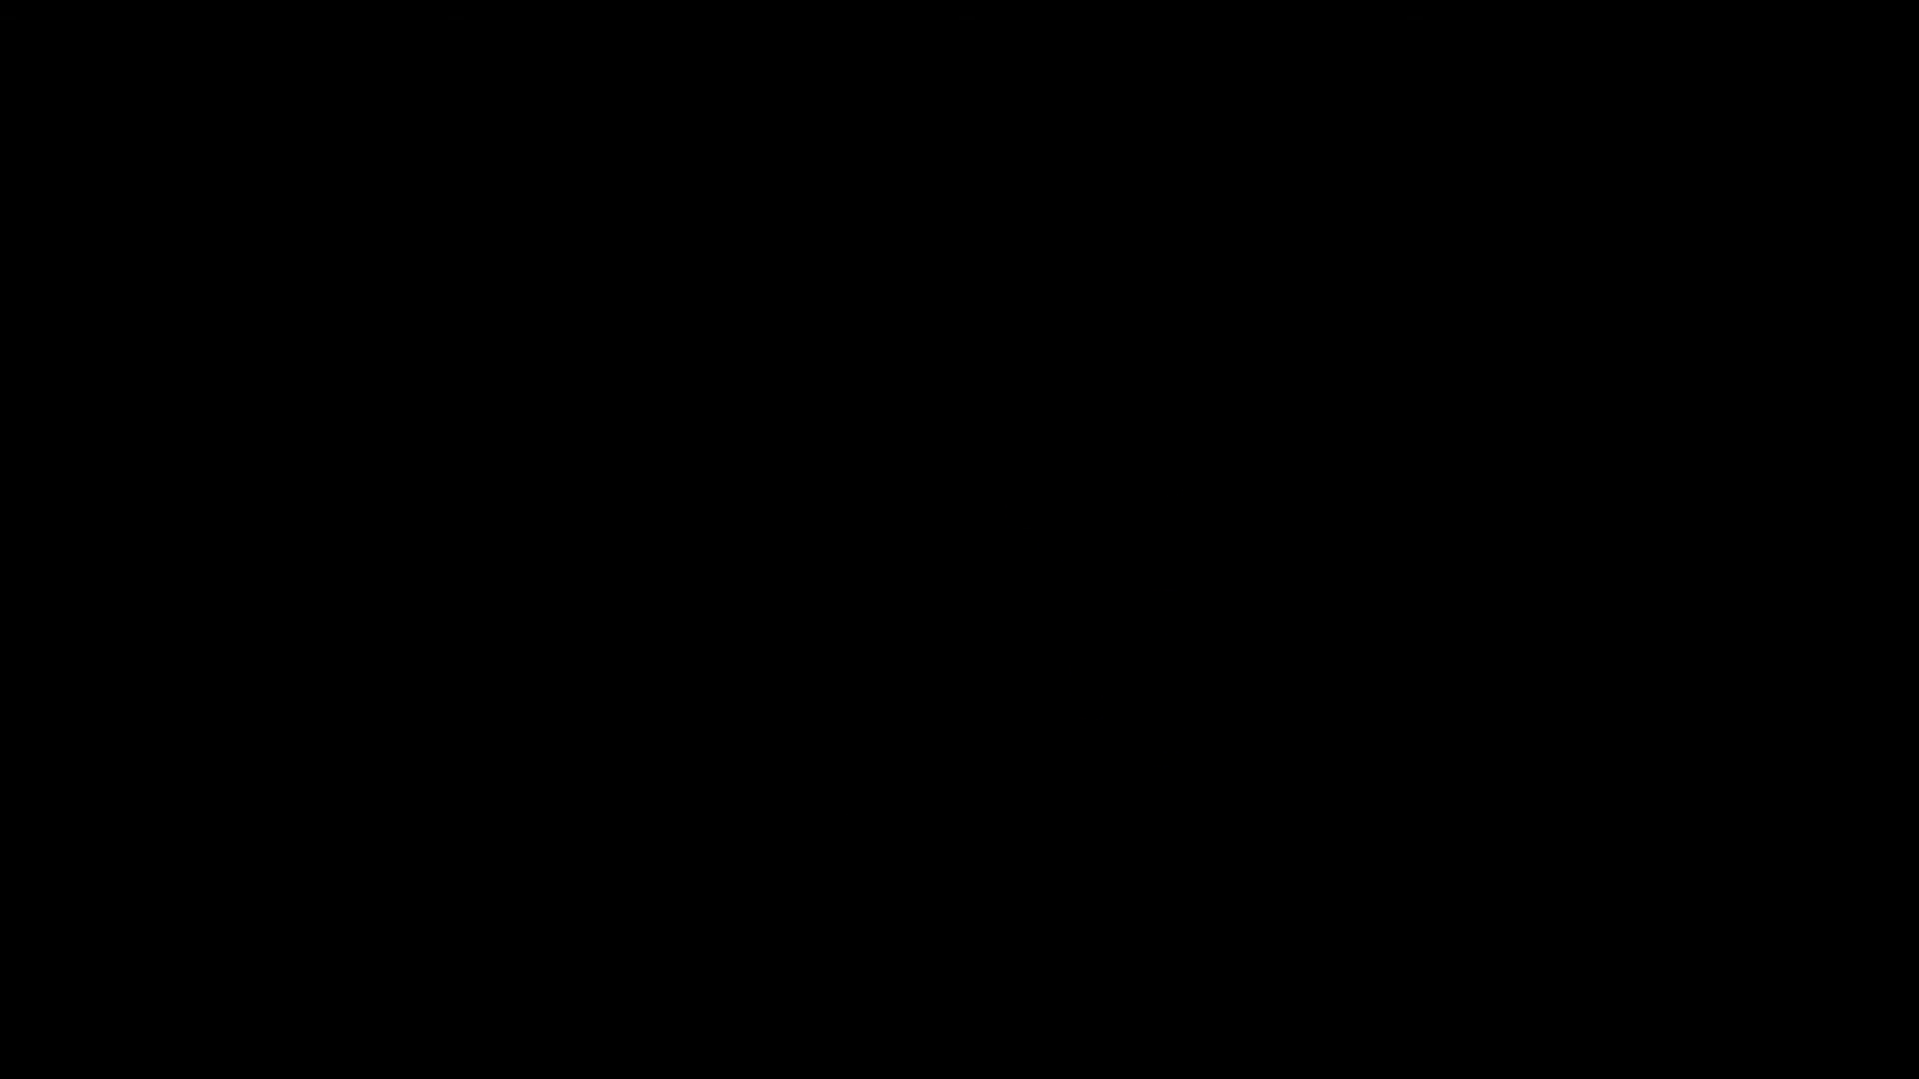
pyautogui.moveTo(1077, 1061)
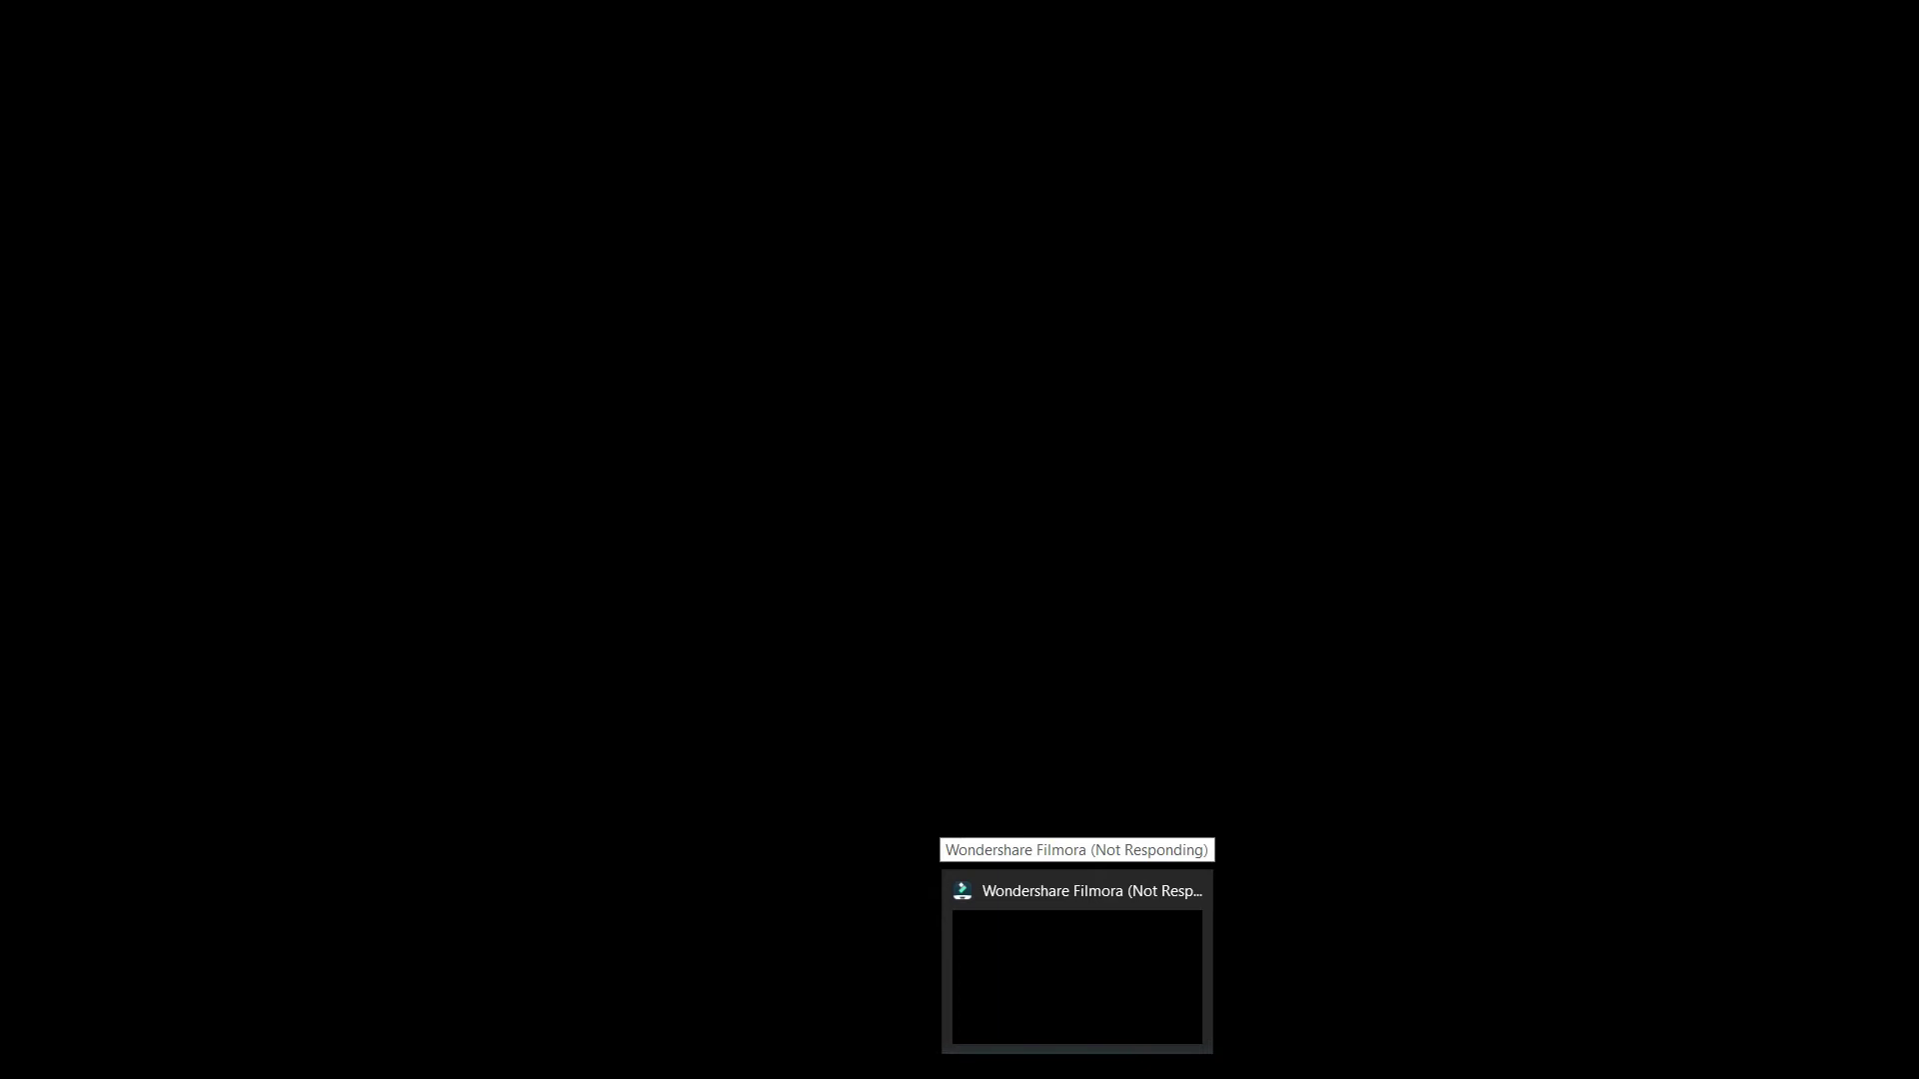
pyautogui.click(1067, 936)
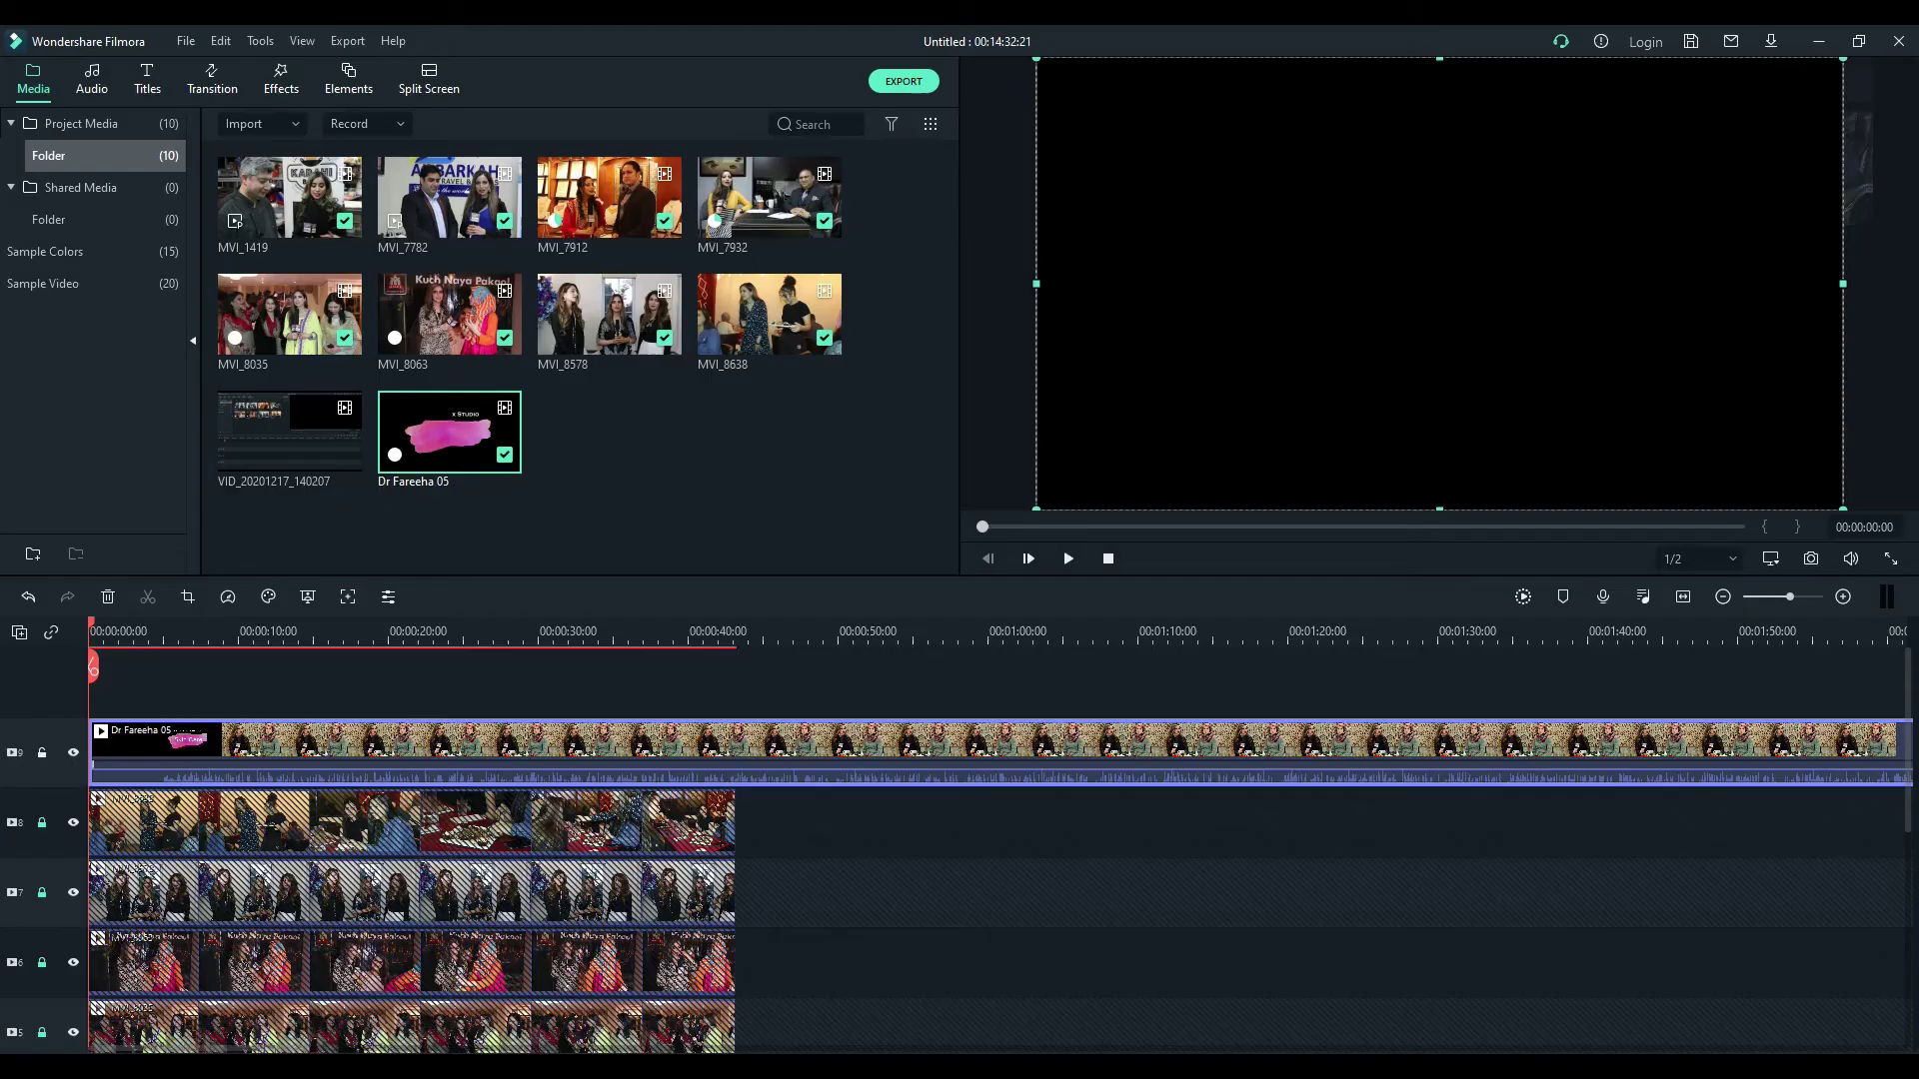
# Step: Detach the Dr Fareeha 05 clip's audio and delete the detached audio clip
pyautogui.rightClick(1087, 765)
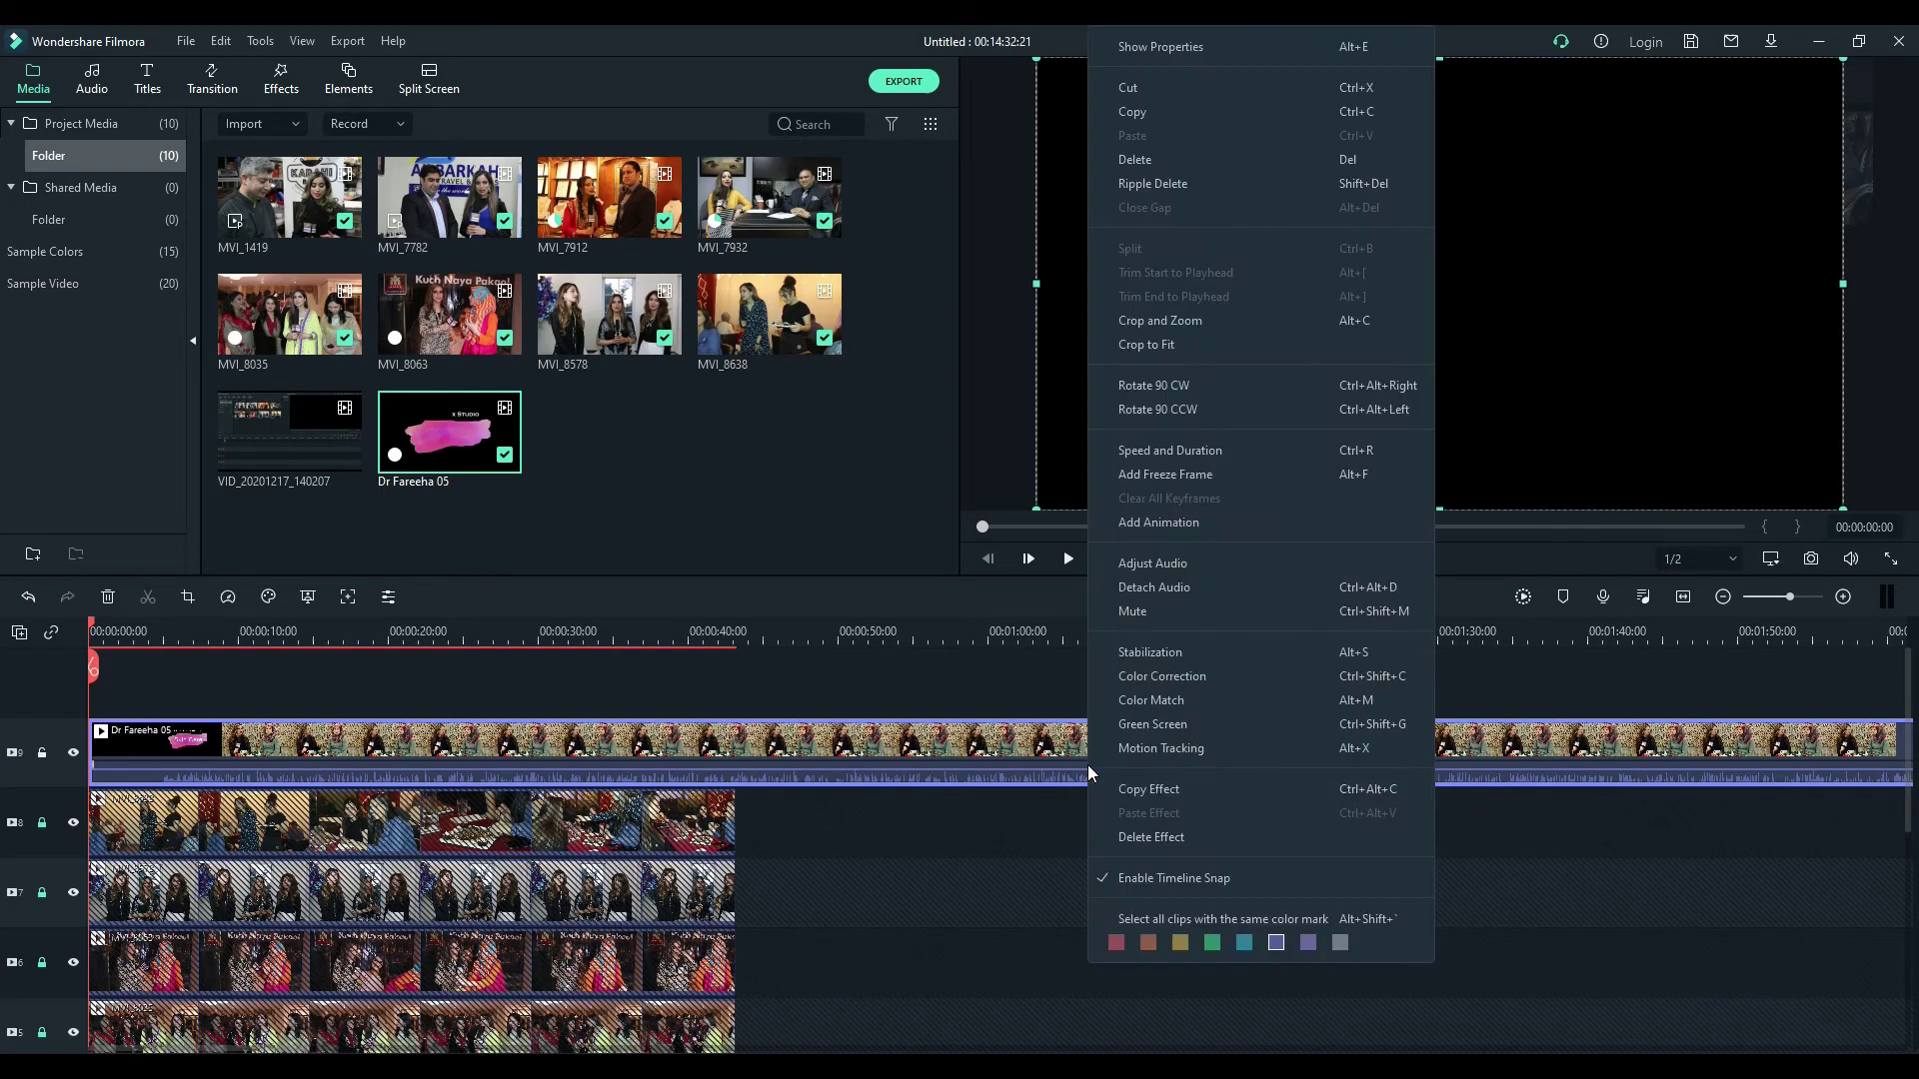
pyautogui.click(1130, 587)
pyautogui.scroll(-8, 1137, 927)
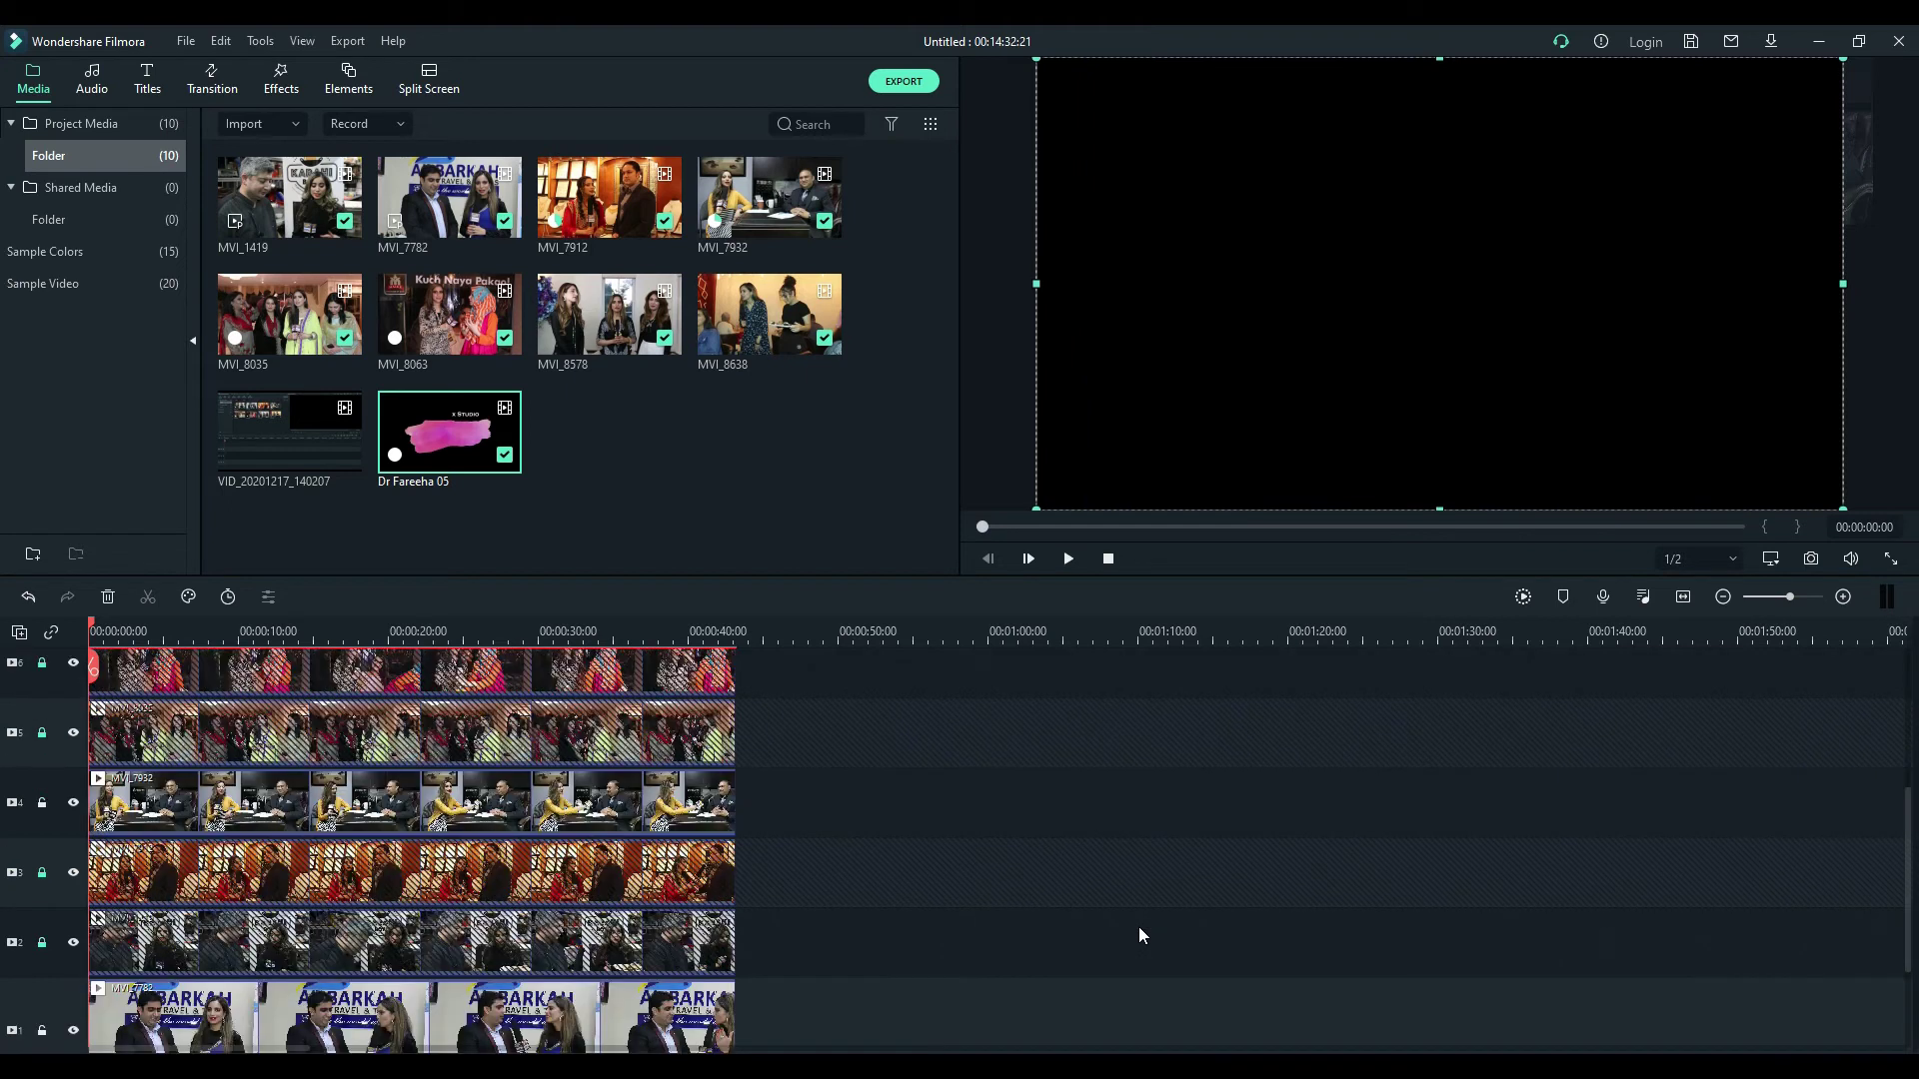
pyautogui.click(1051, 964)
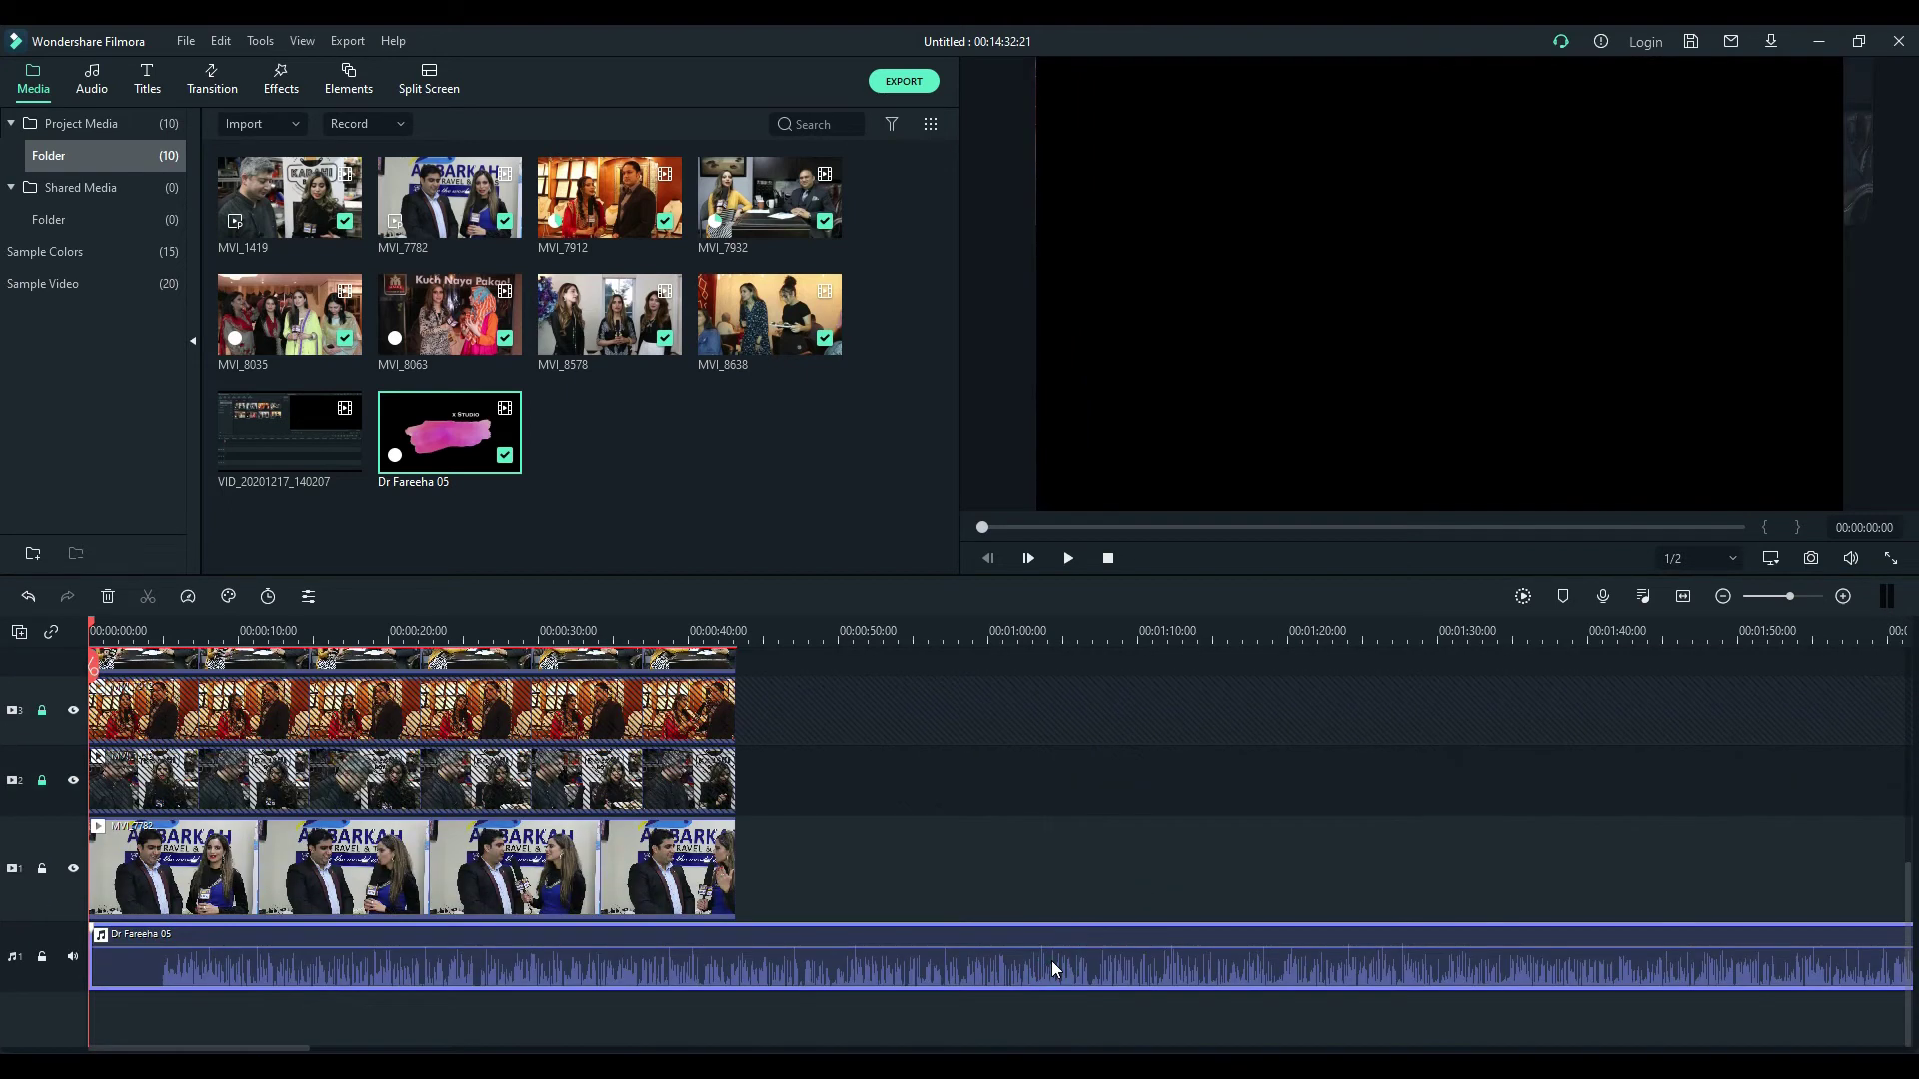
pyautogui.press('Delete')
pyautogui.scroll(8, 1052, 961)
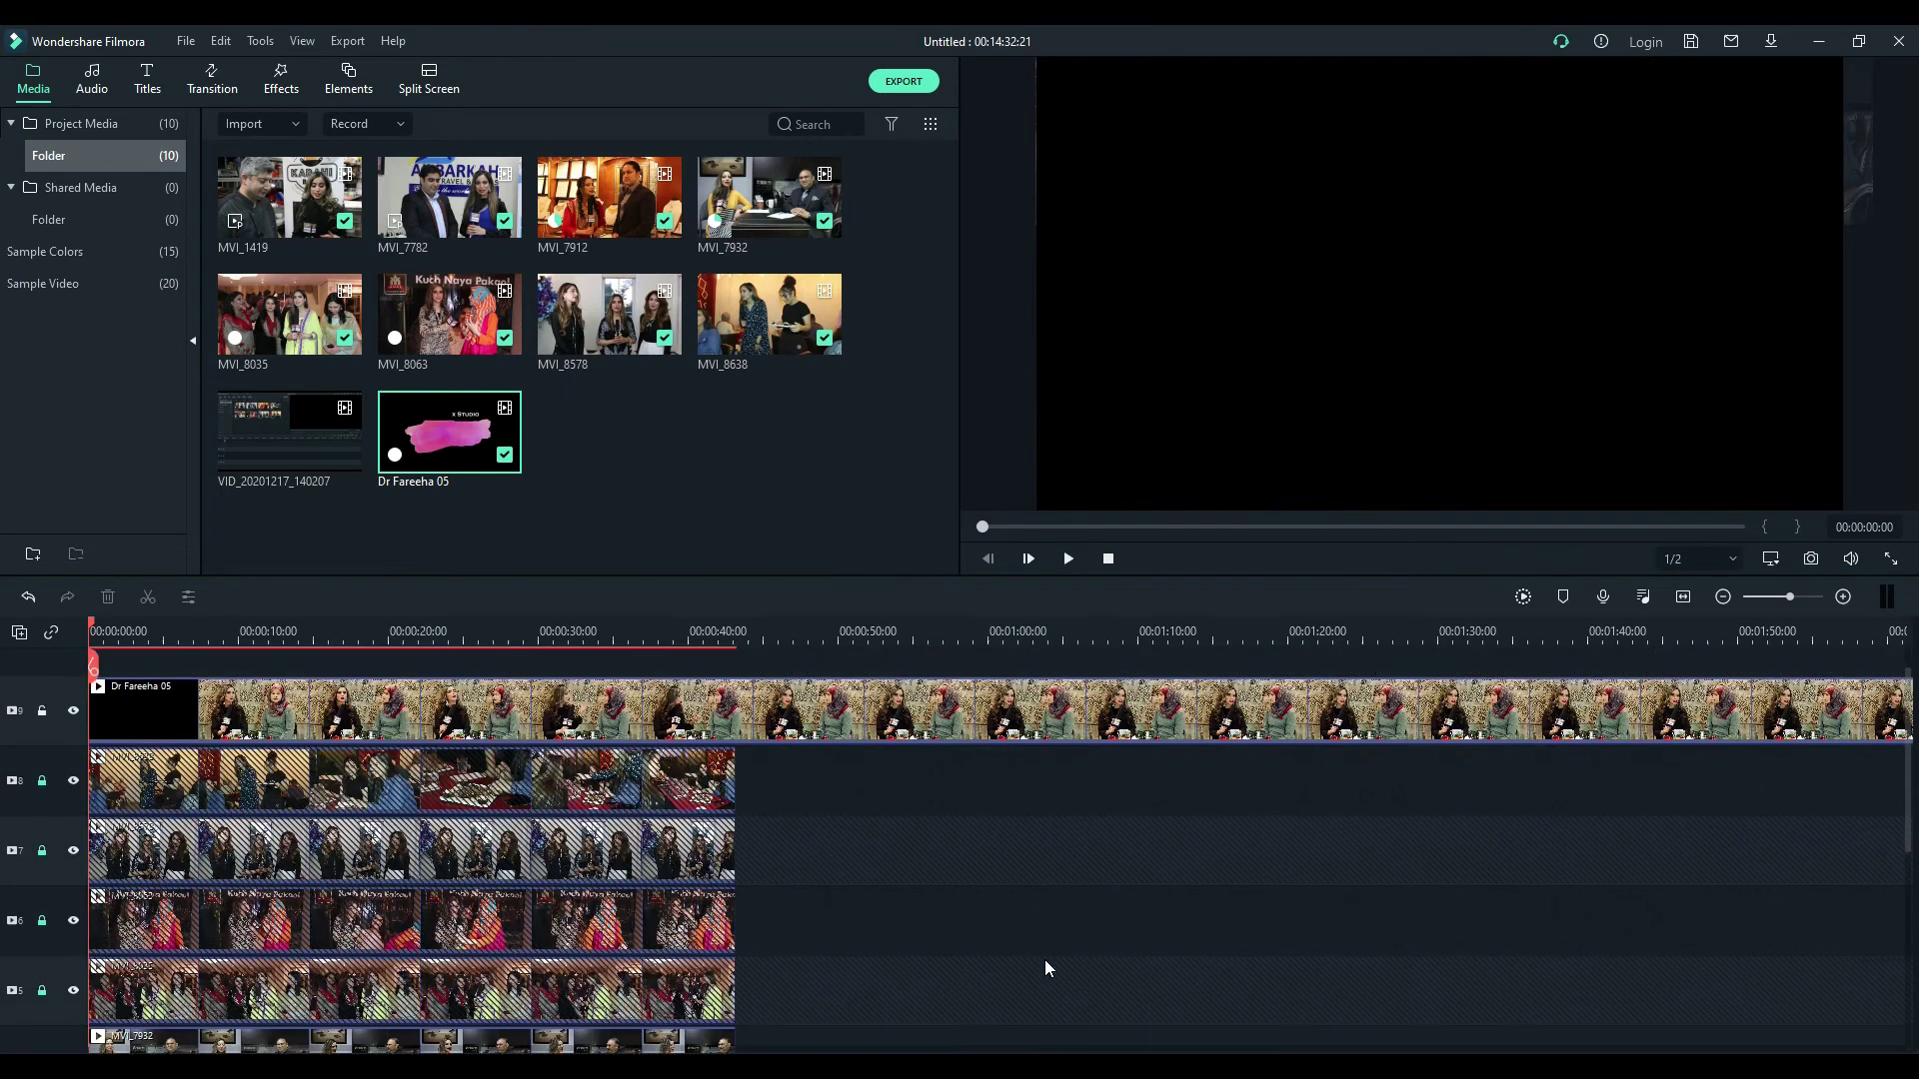
pyautogui.scroll(1, 1045, 967)
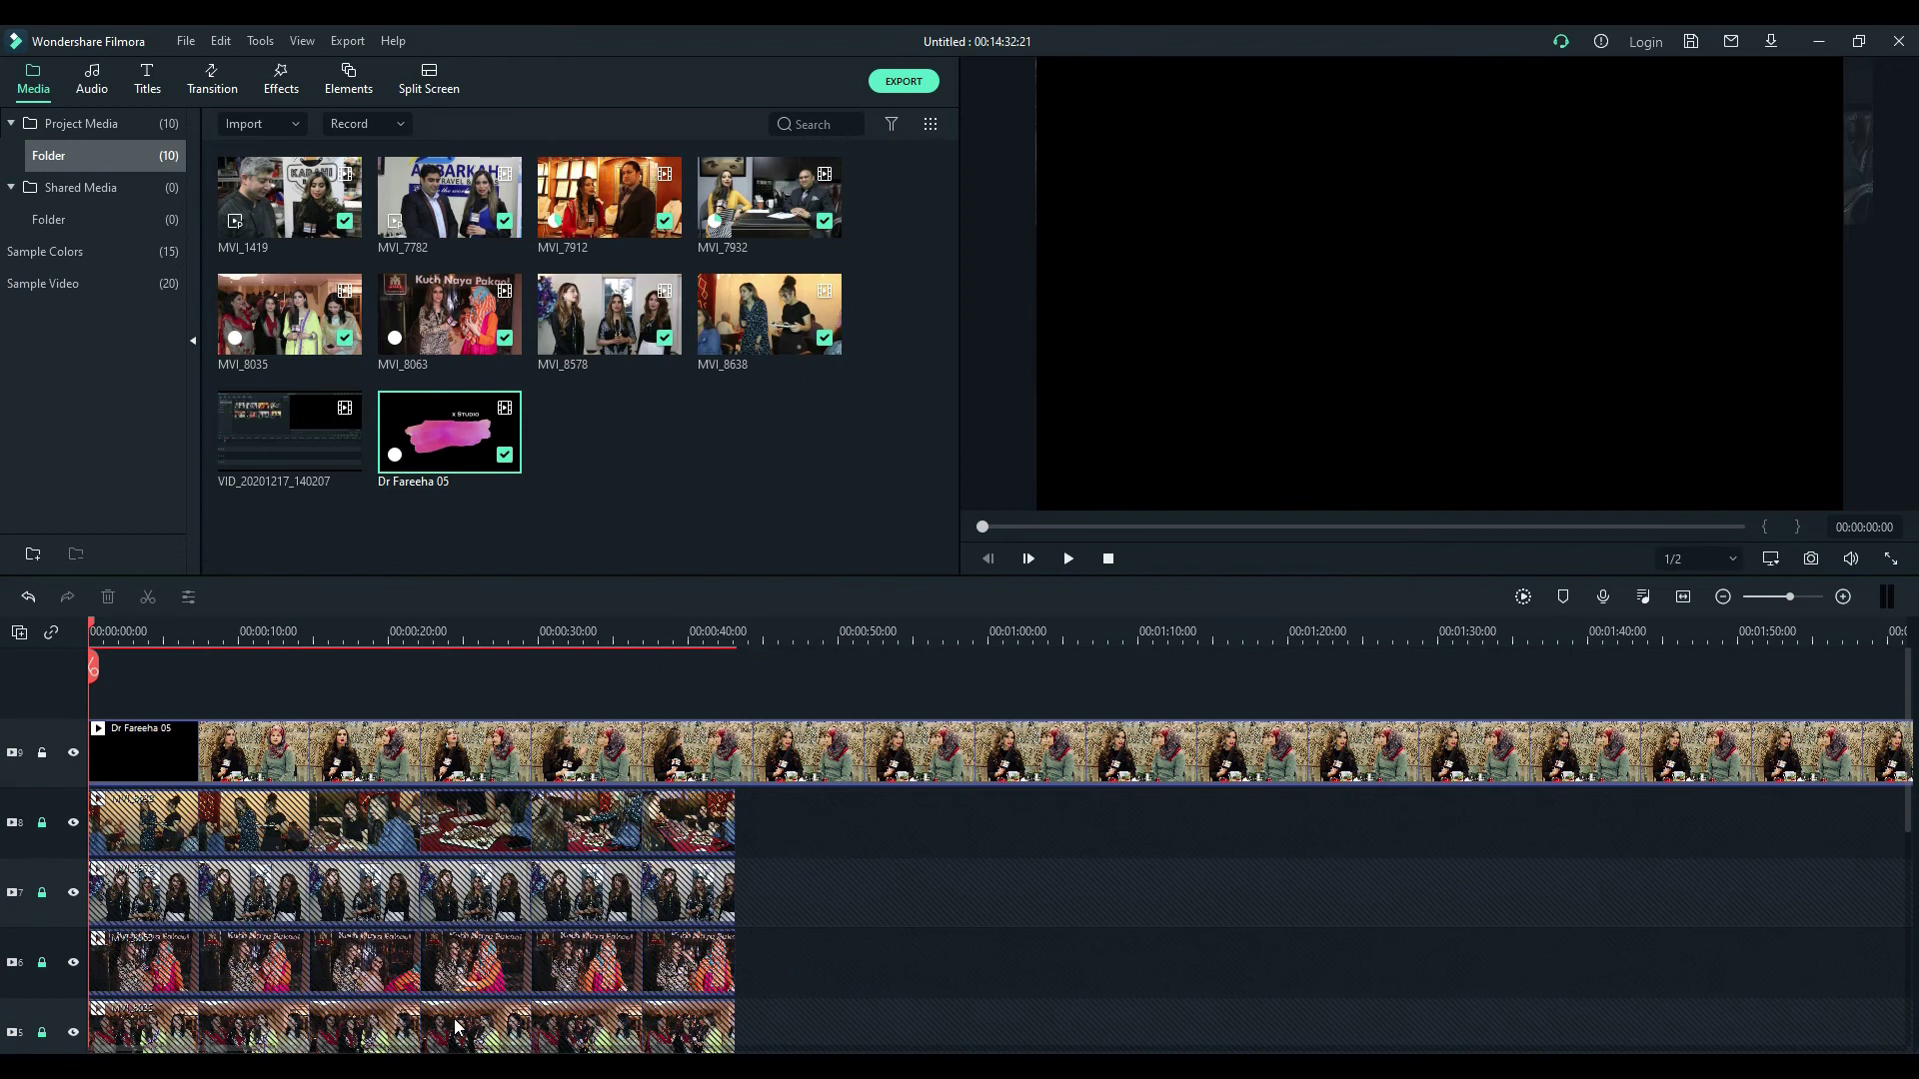
pyautogui.click(756, 760)
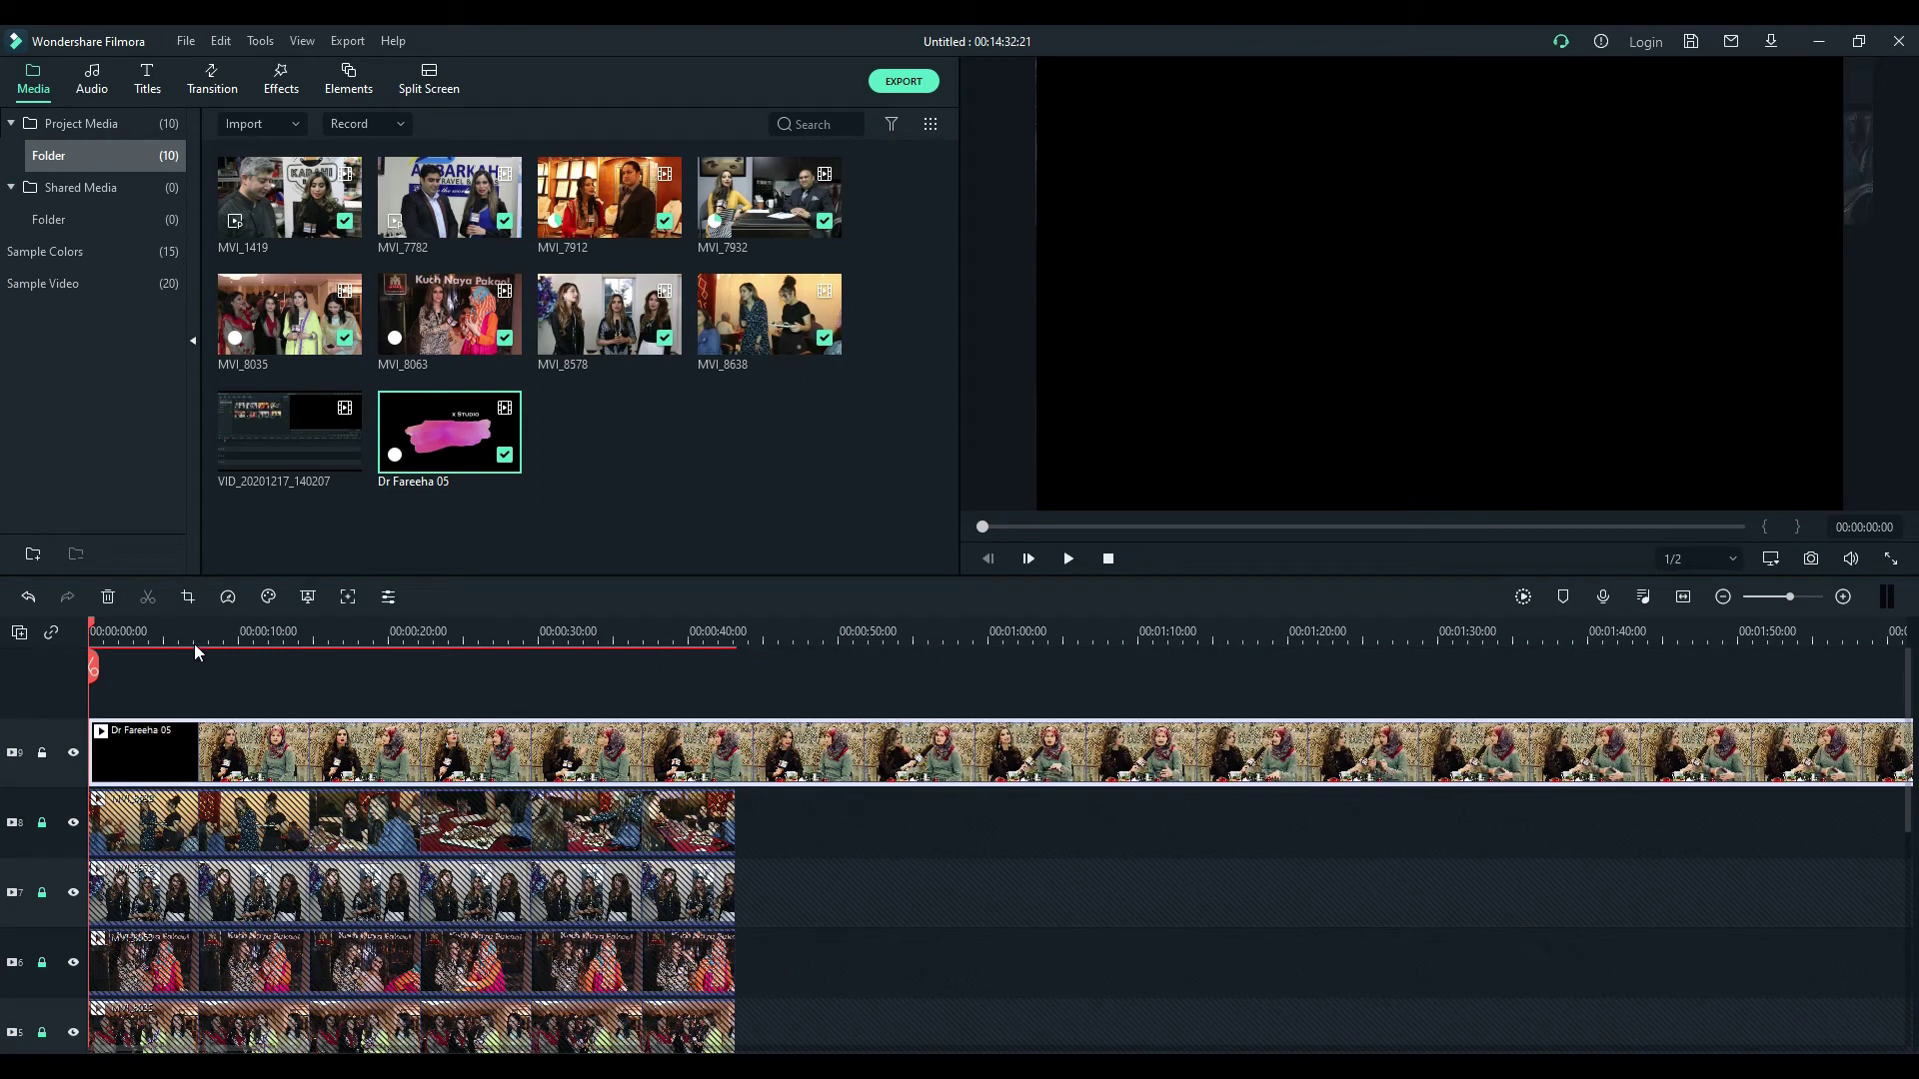
# Step: Split Dr Fareeha 05 at 00:00:44:08, delete the excess, and trim its end to 00:00:43:05
pyautogui.click(751, 639)
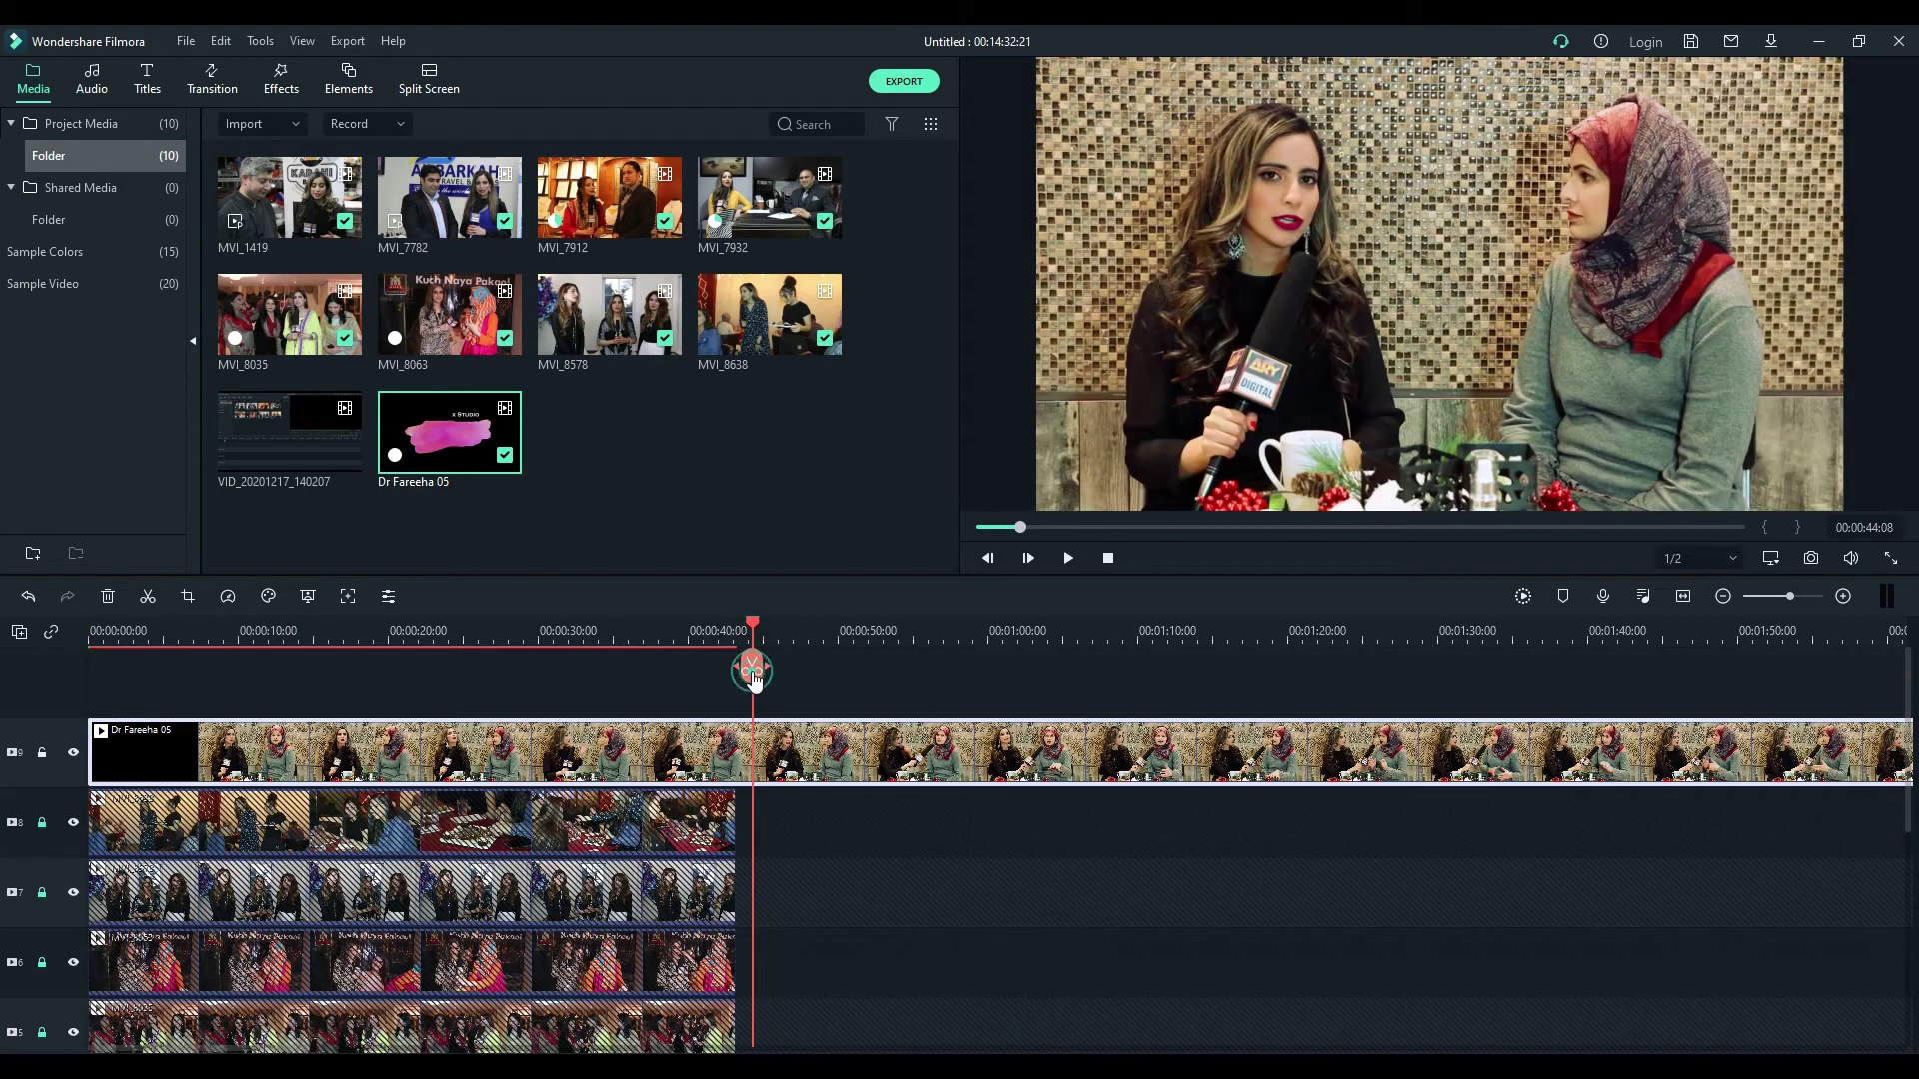
pyautogui.click(751, 667)
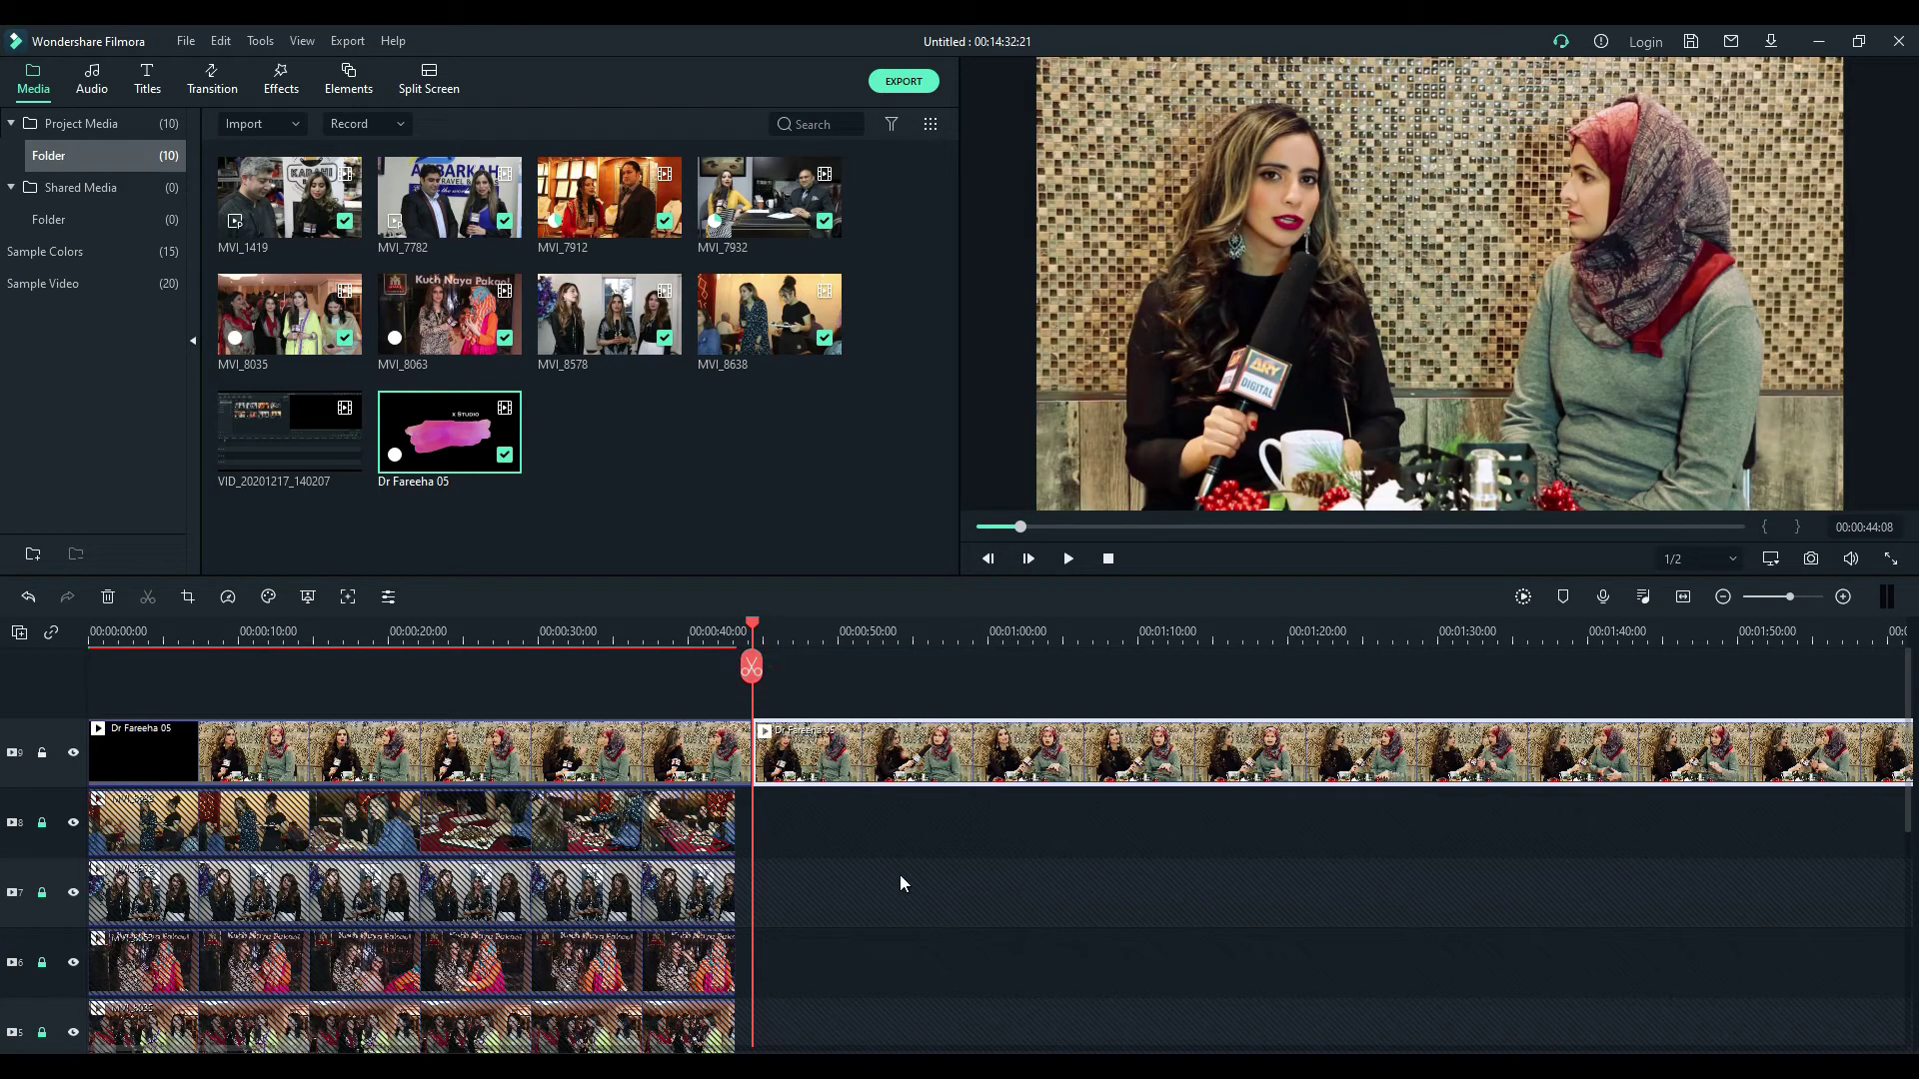
pyautogui.press('Delete')
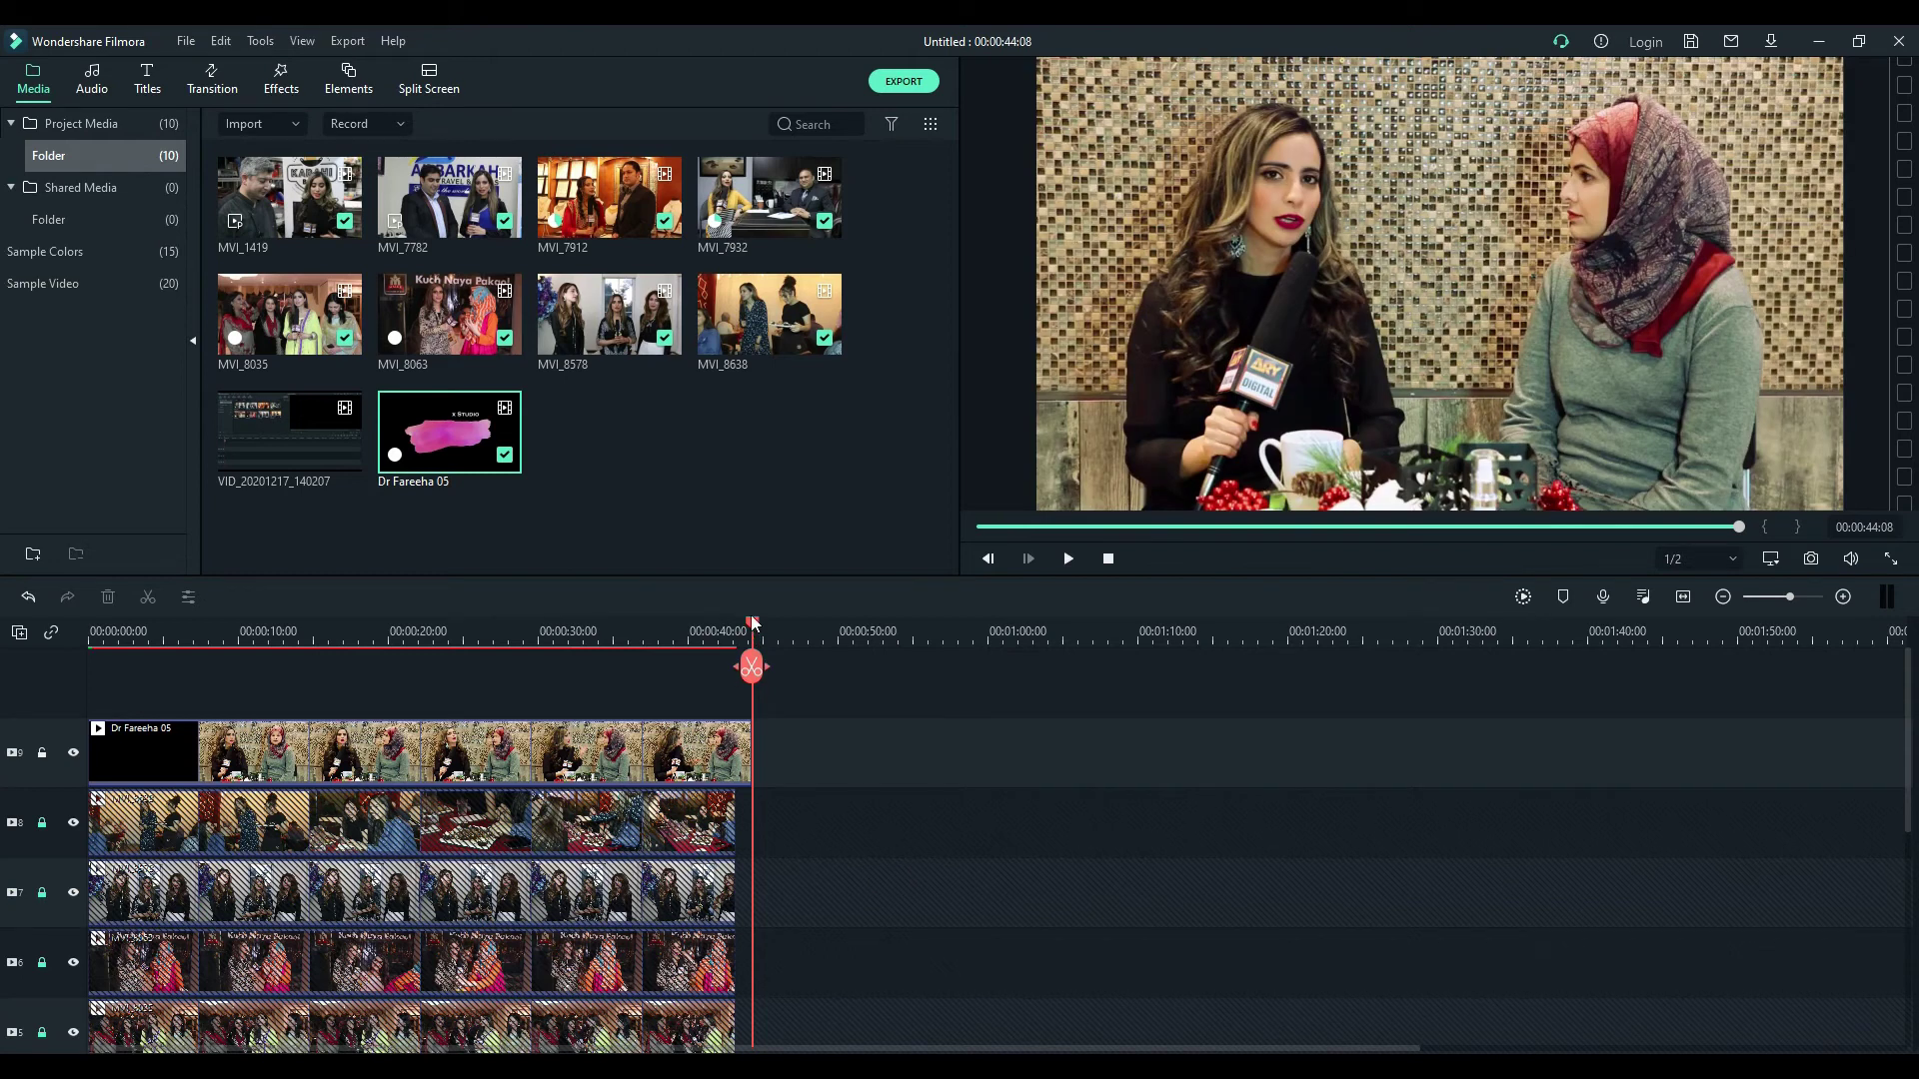
pyautogui.click(577, 631)
pyautogui.click(751, 745)
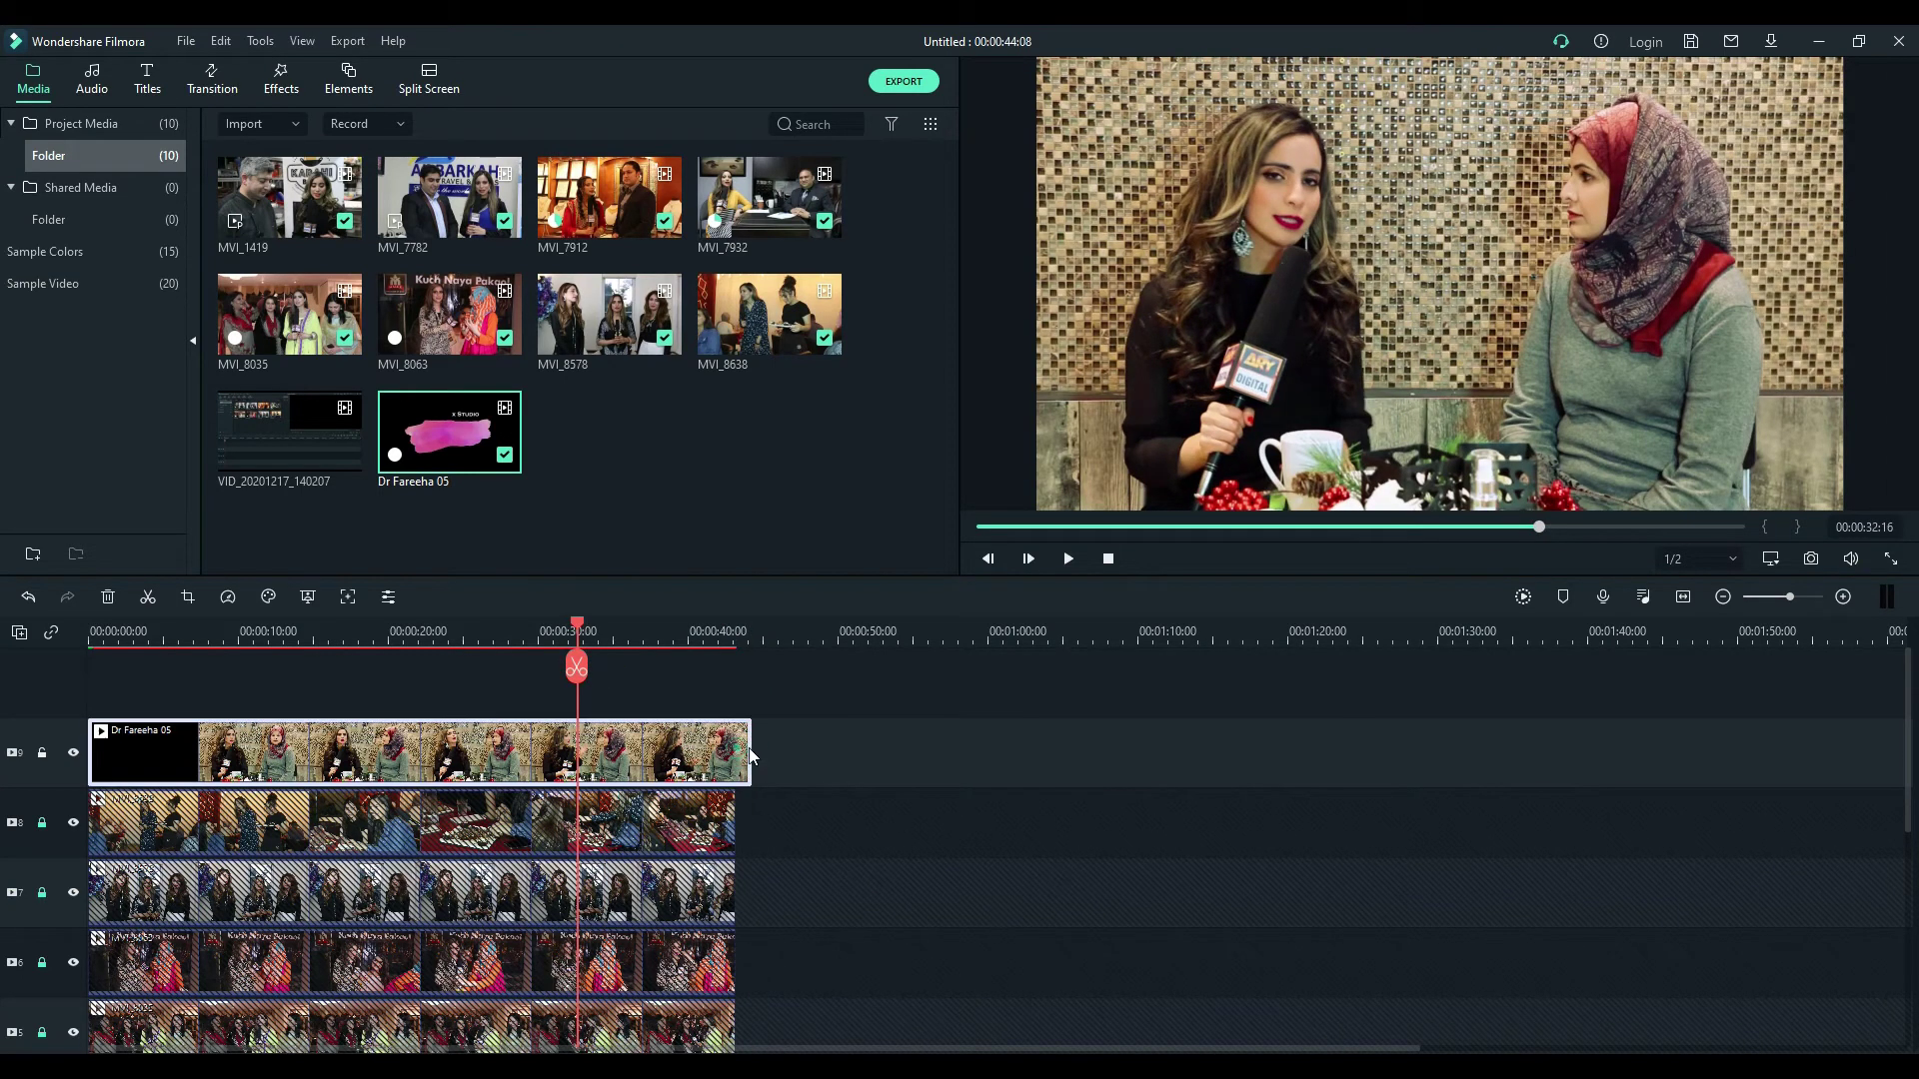
pyautogui.moveTo(753, 749); pyautogui.dragTo(737, 744)
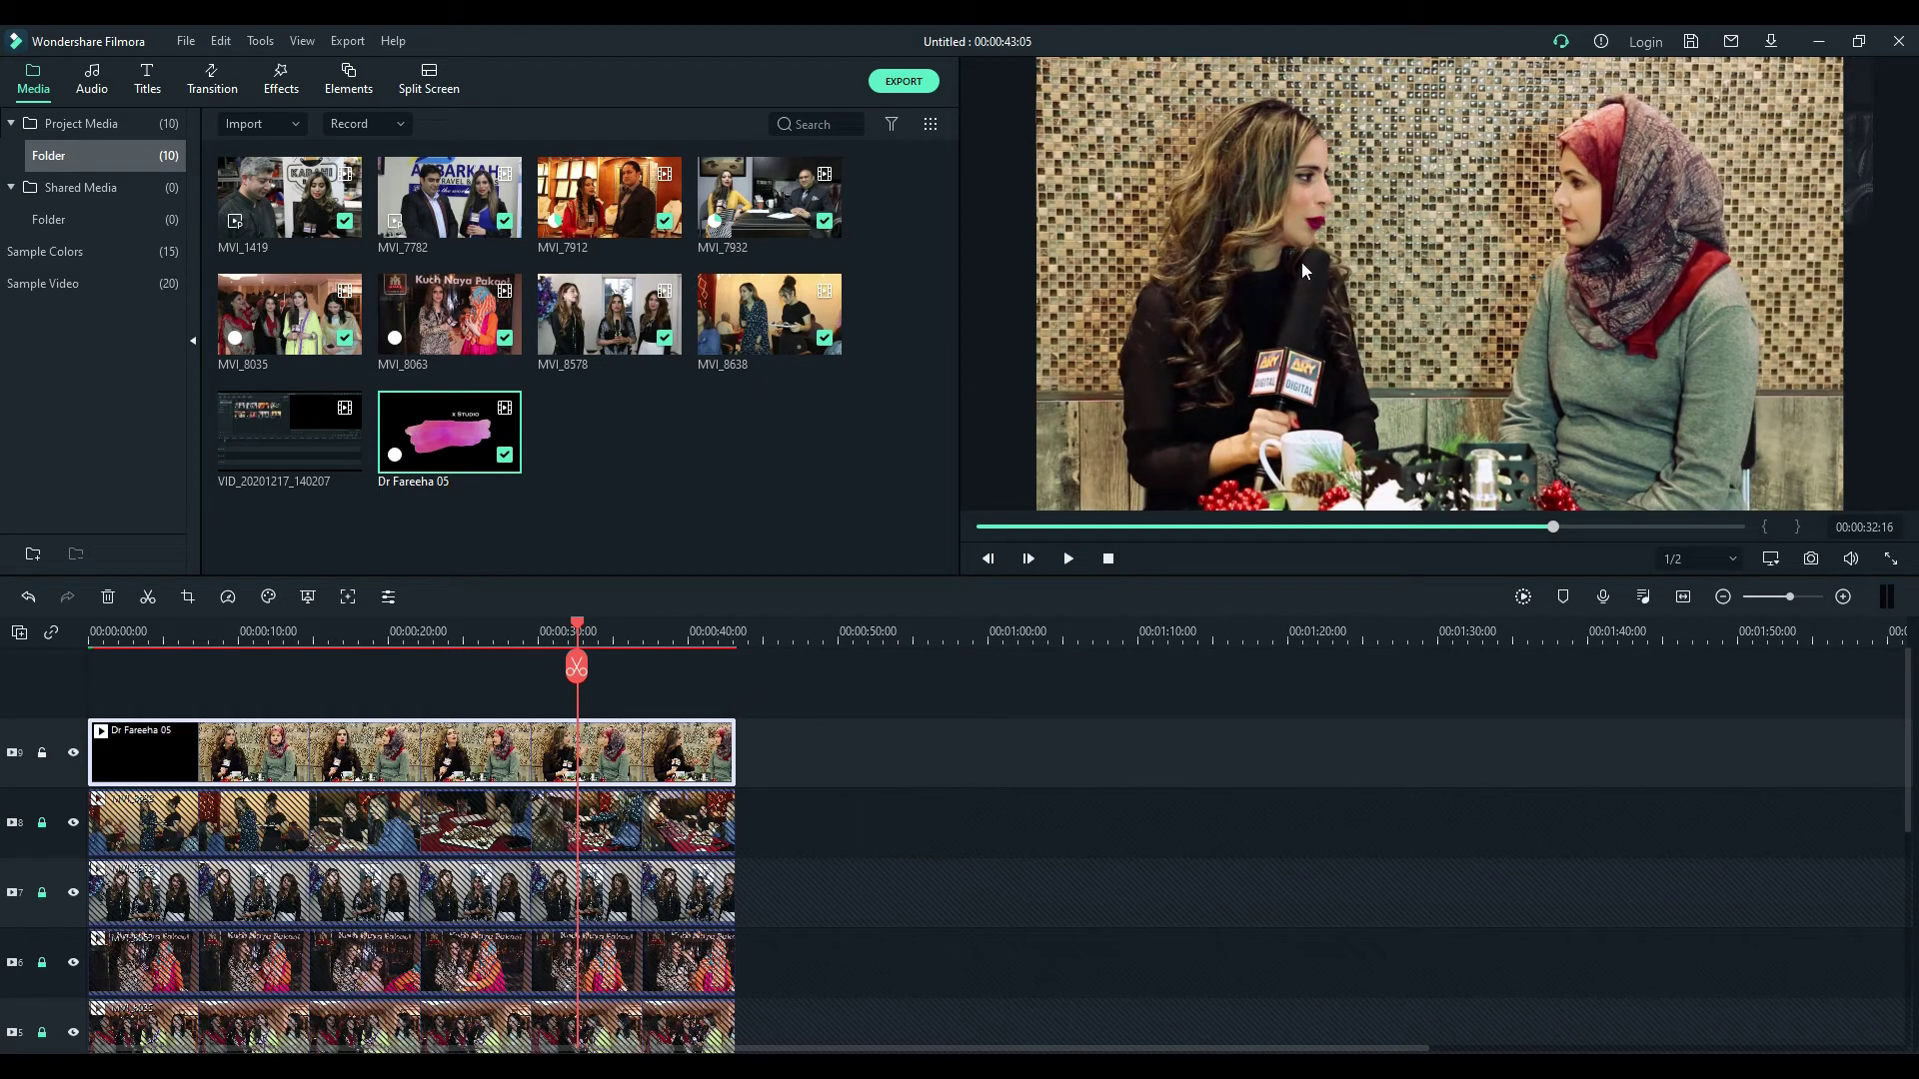
# Step: Scale the Dr Fareeha 05 clip down into the empty middle-right collage cell
pyautogui.click(664, 724)
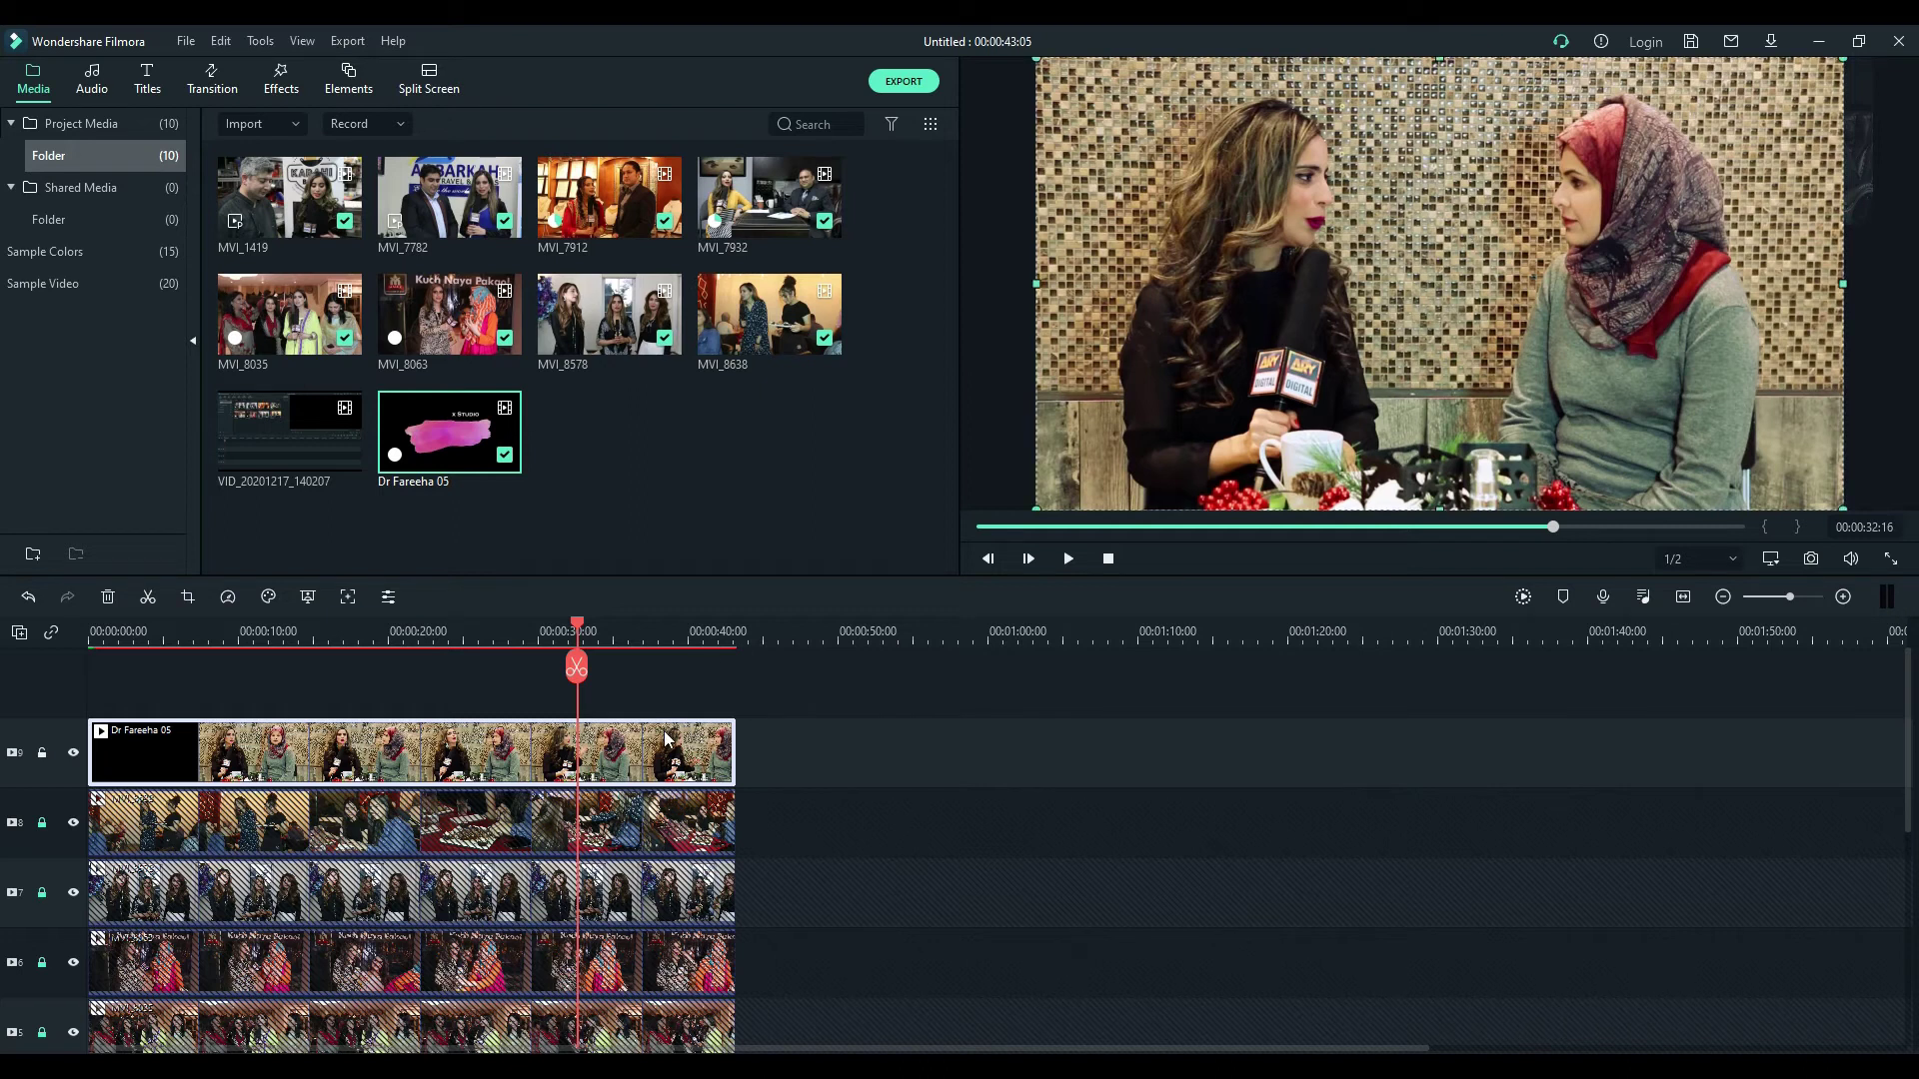
pyautogui.moveTo(1036, 58); pyautogui.dragTo(1722, 290)
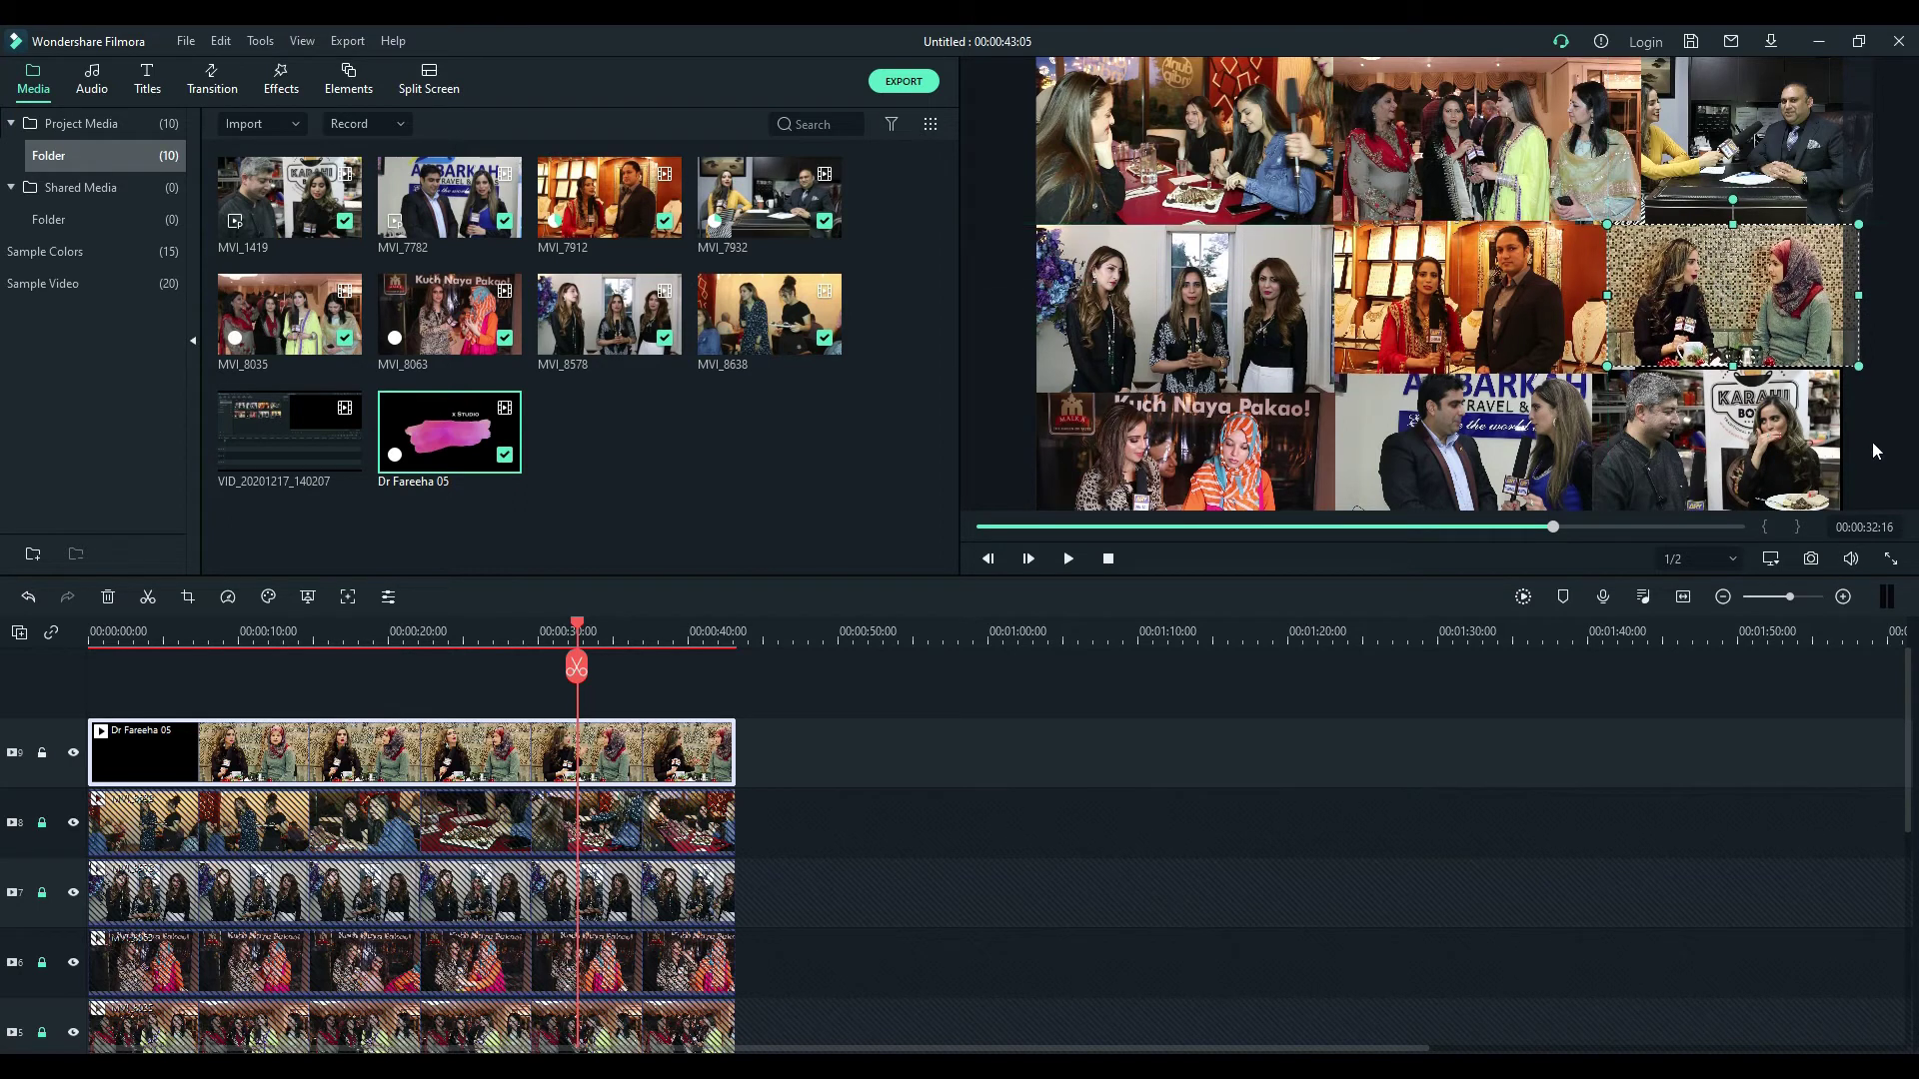
pyautogui.click(1872, 442)
pyautogui.click(1780, 343)
pyautogui.click(1895, 440)
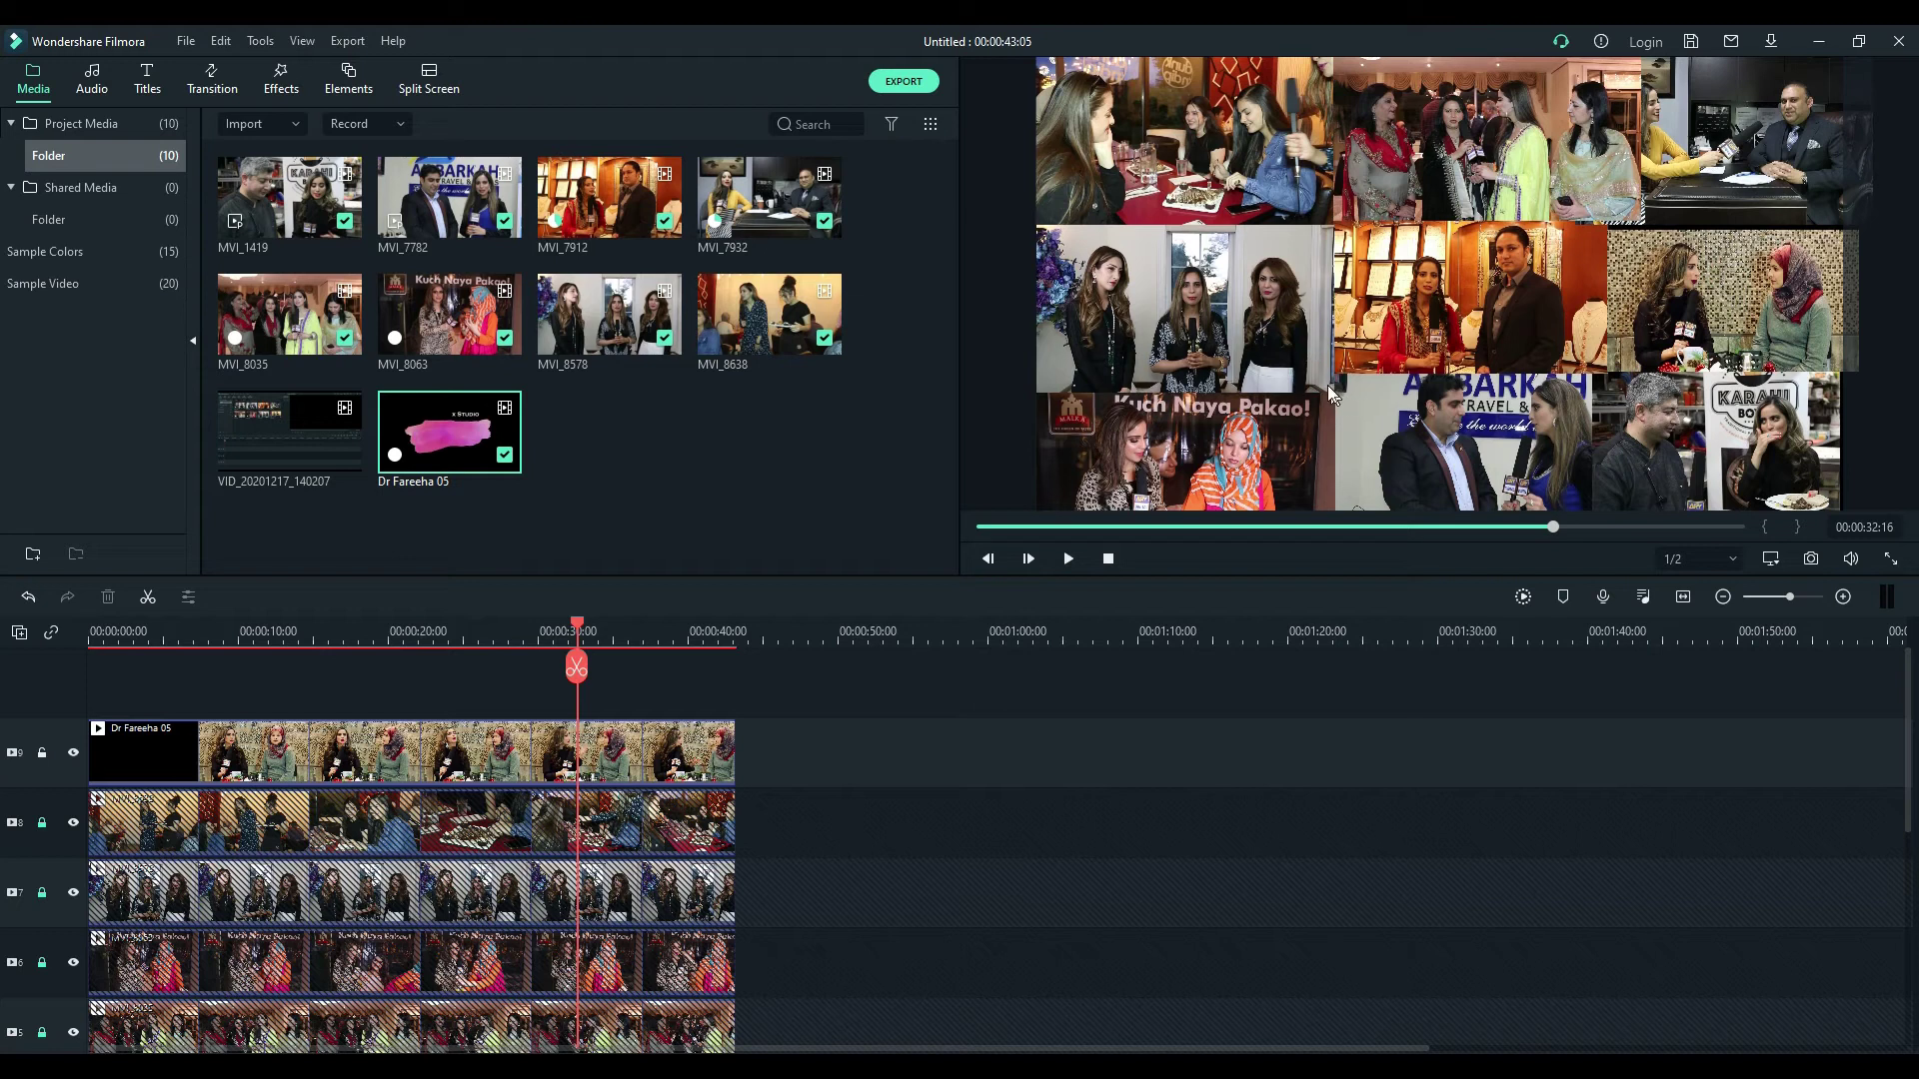
# Step: Unlock the upper video tracks holding Dr Fareeha 05, MVI_8063 and MVI_8578
pyautogui.click(40, 767)
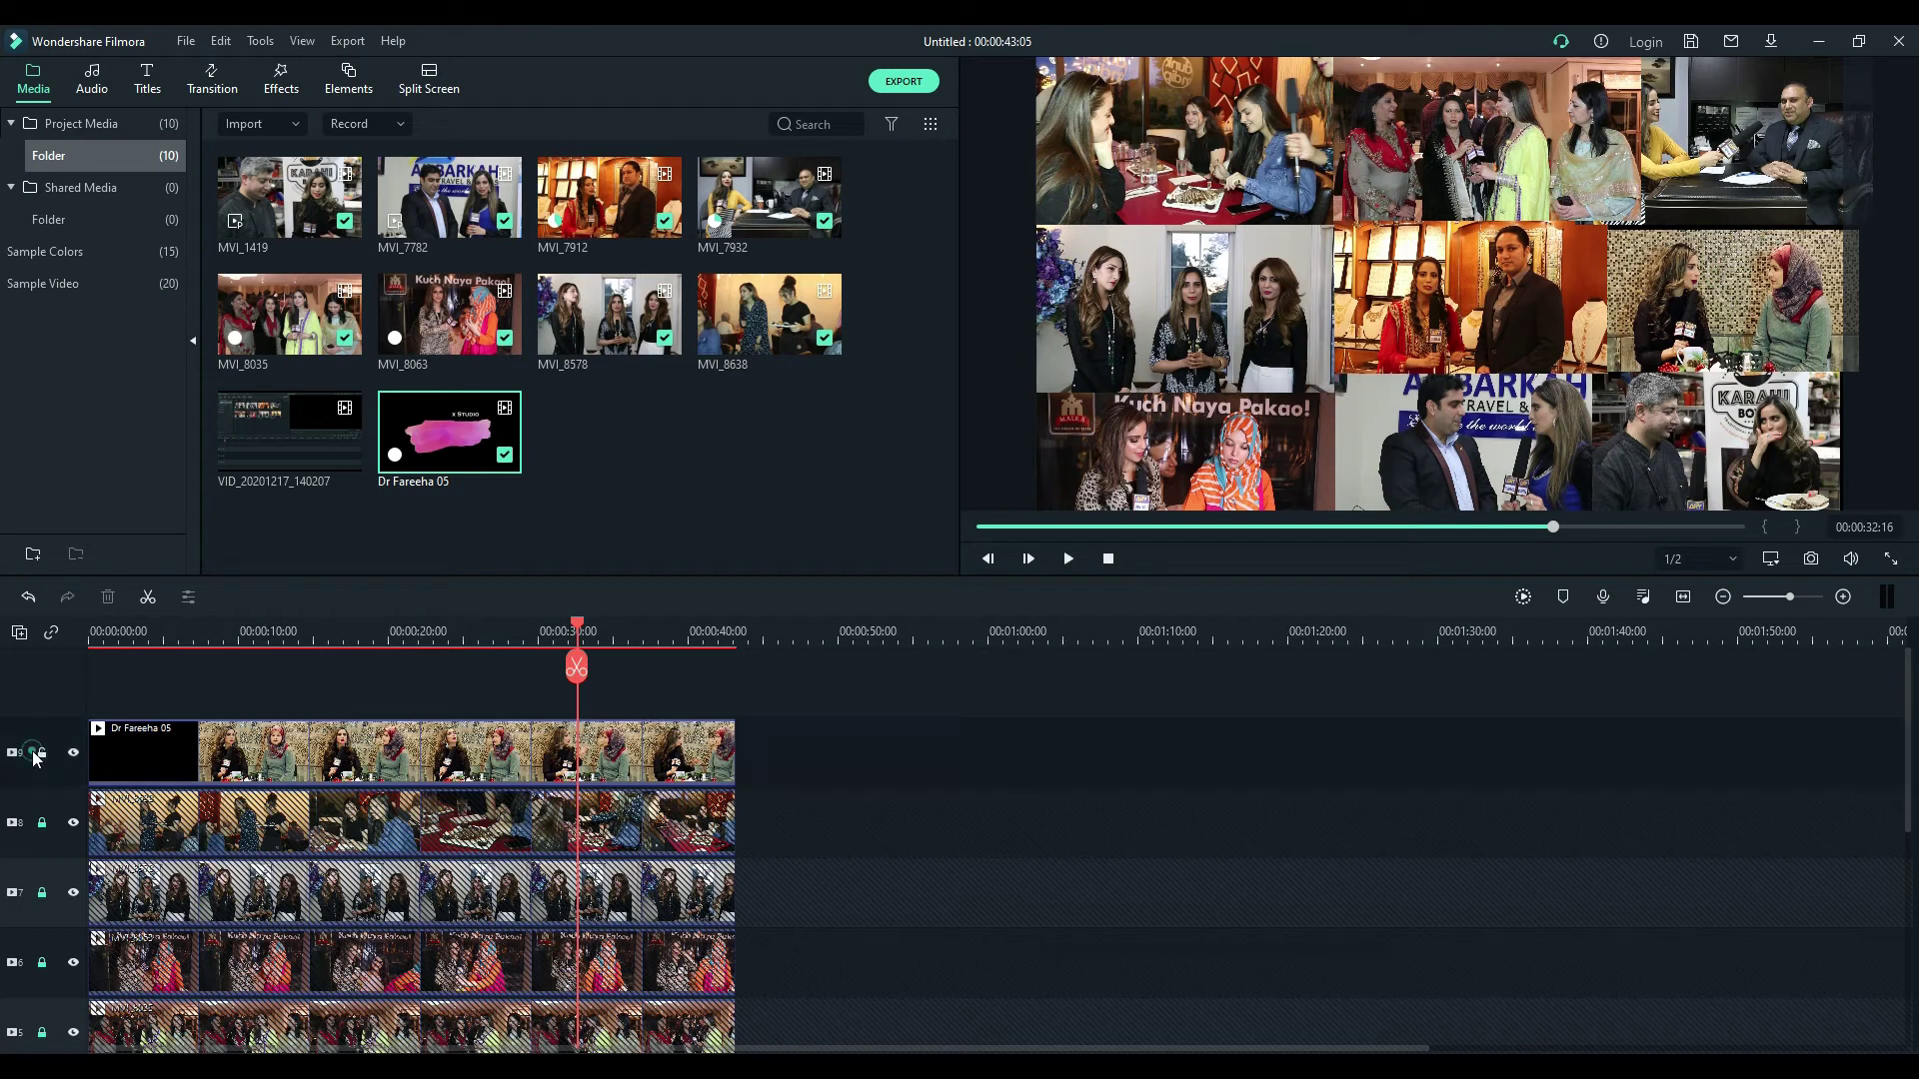
pyautogui.click(41, 754)
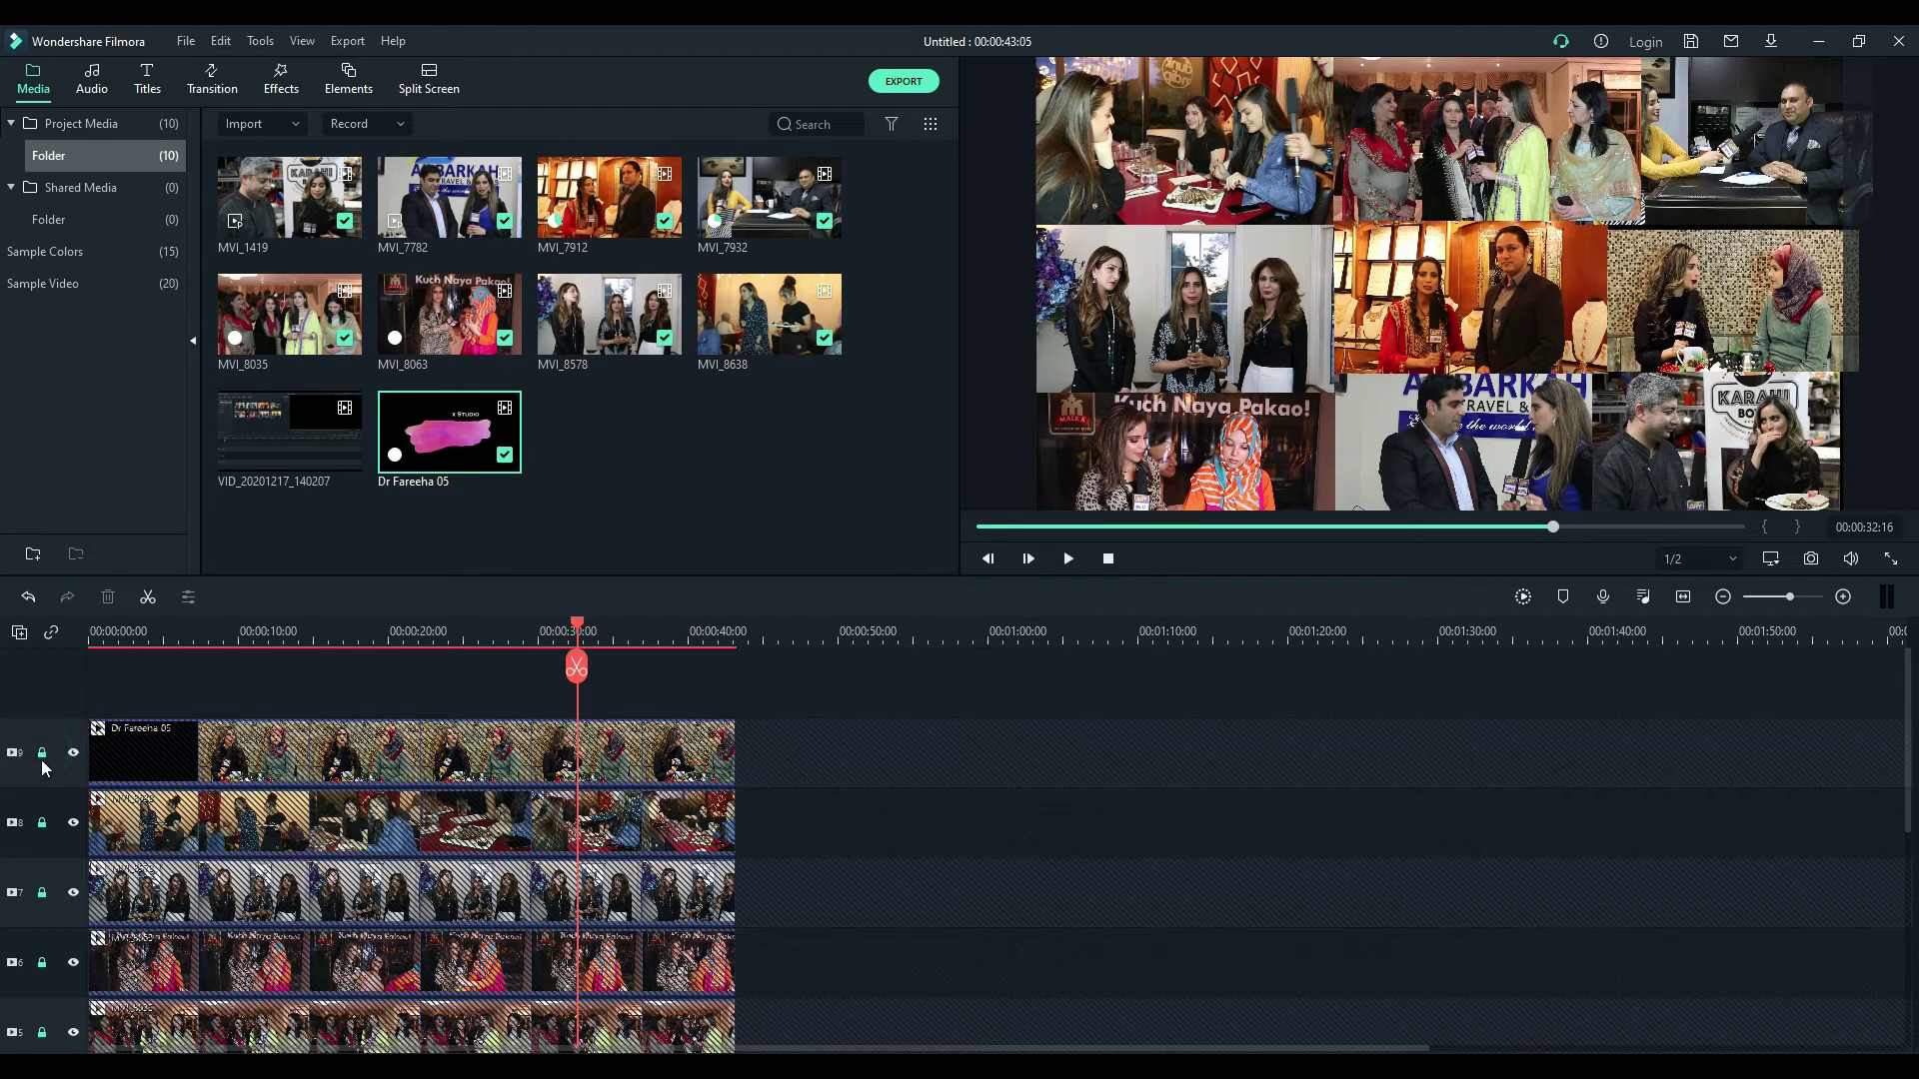
pyautogui.click(42, 825)
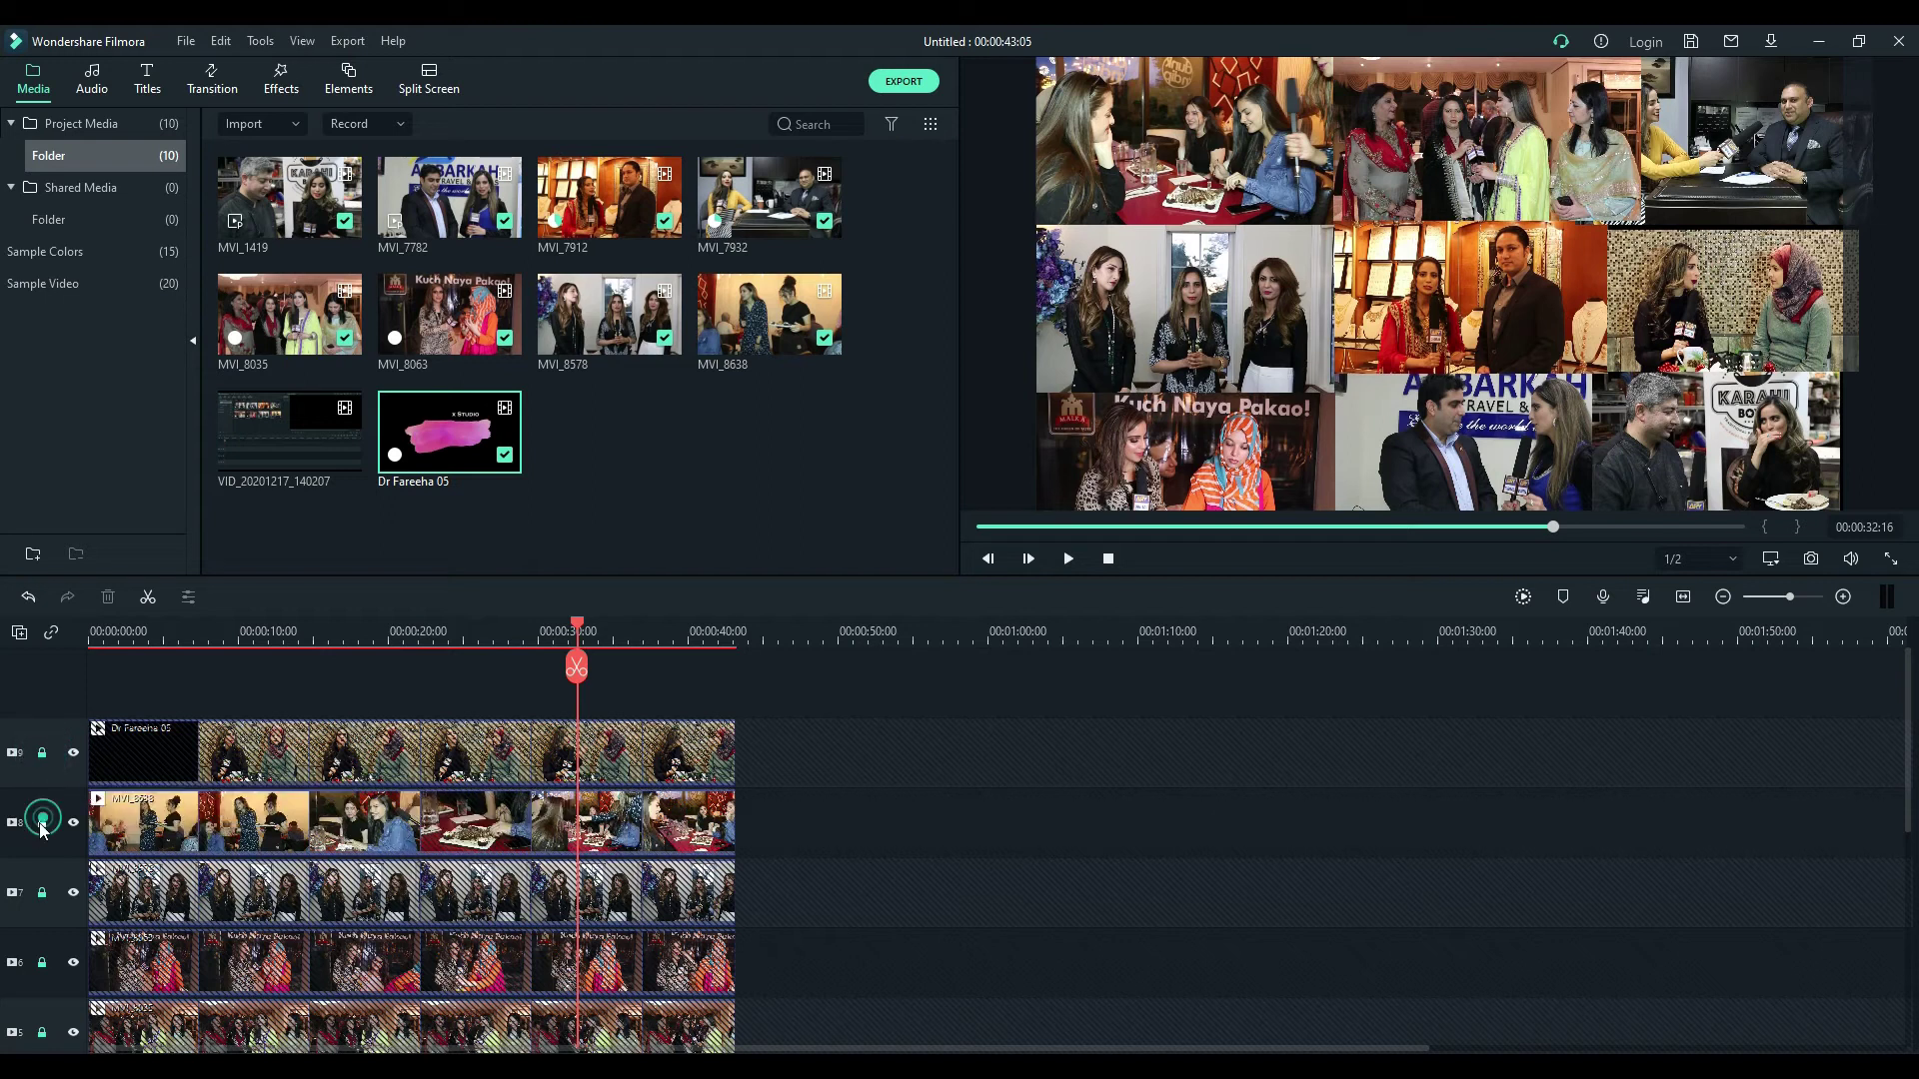
pyautogui.click(43, 755)
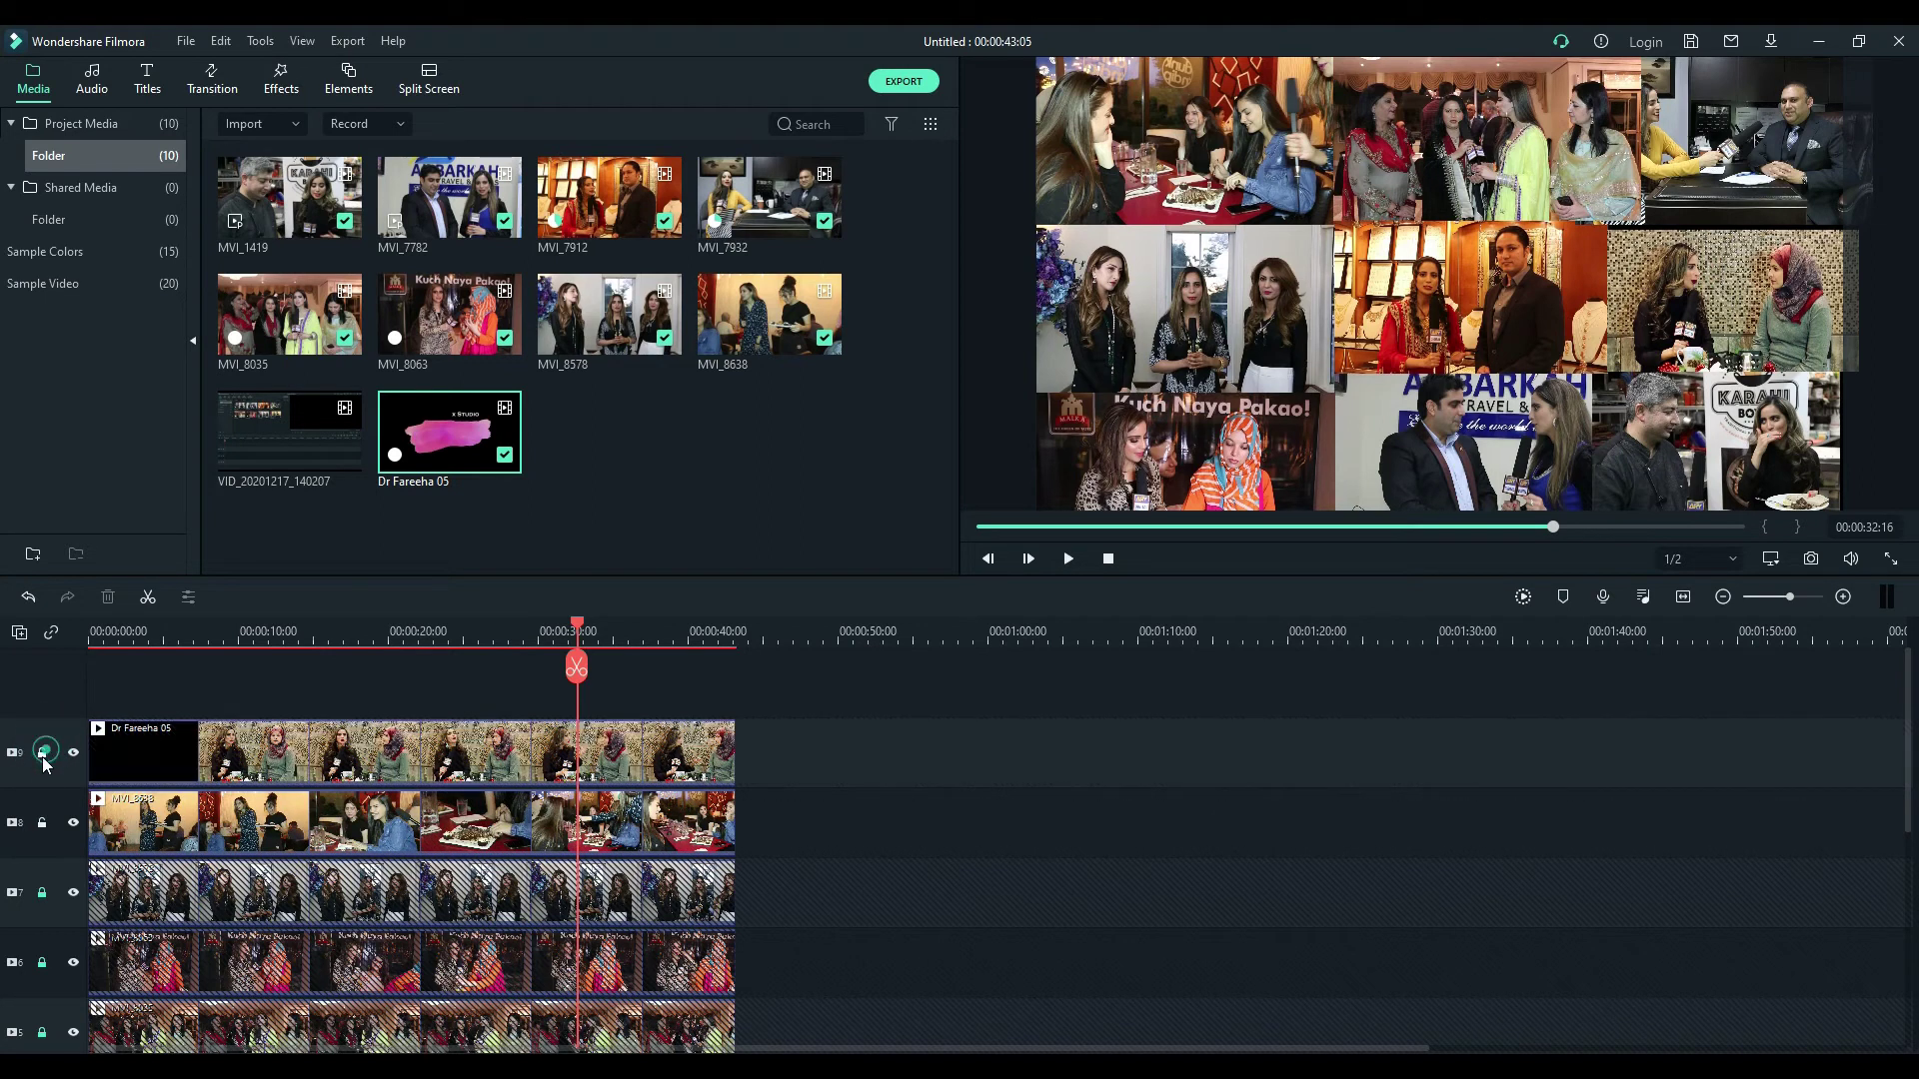
pyautogui.click(42, 961)
pyautogui.click(43, 893)
# Step: Unlock the remaining lower tracks, including MVI_8035 and MVI_1419
pyautogui.scroll(-1, 45, 910)
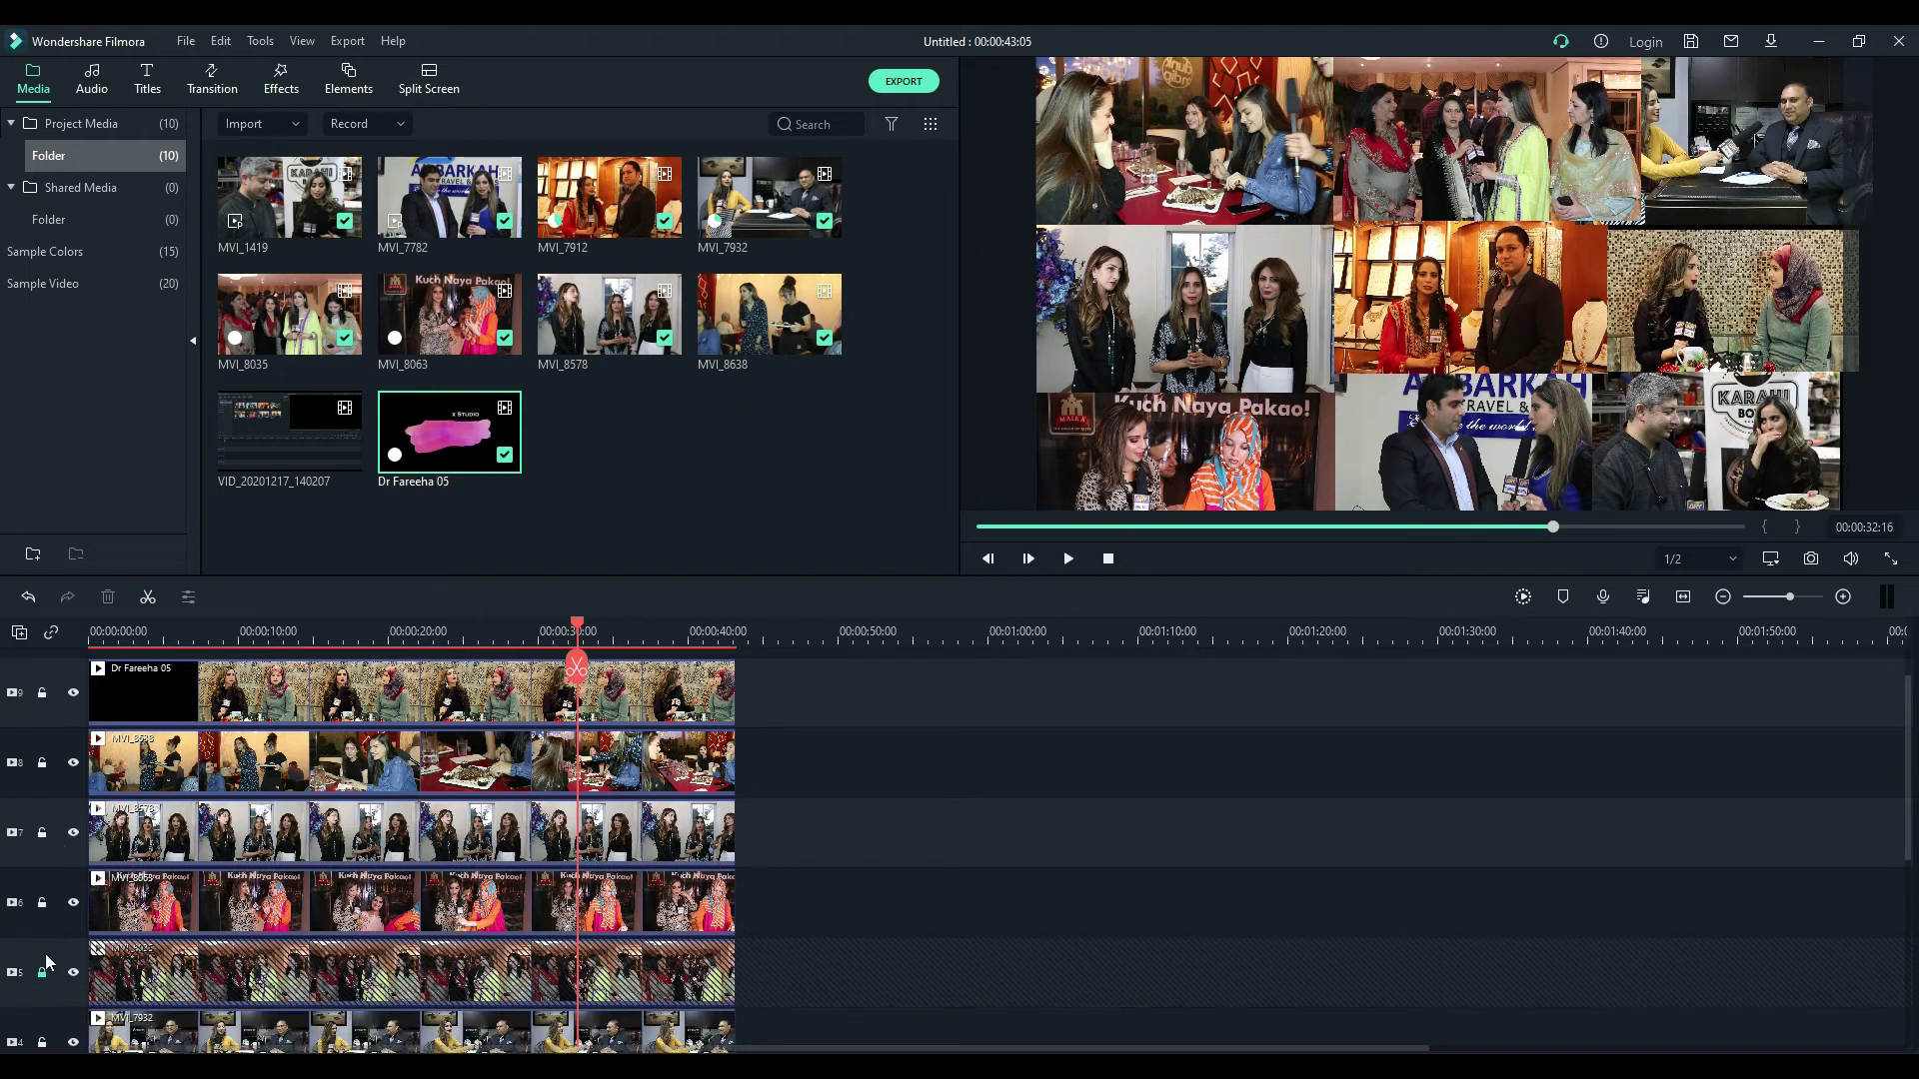
pyautogui.click(43, 972)
pyautogui.scroll(-1, 44, 974)
pyautogui.click(43, 993)
pyautogui.scroll(-1, 43, 994)
pyautogui.click(41, 984)
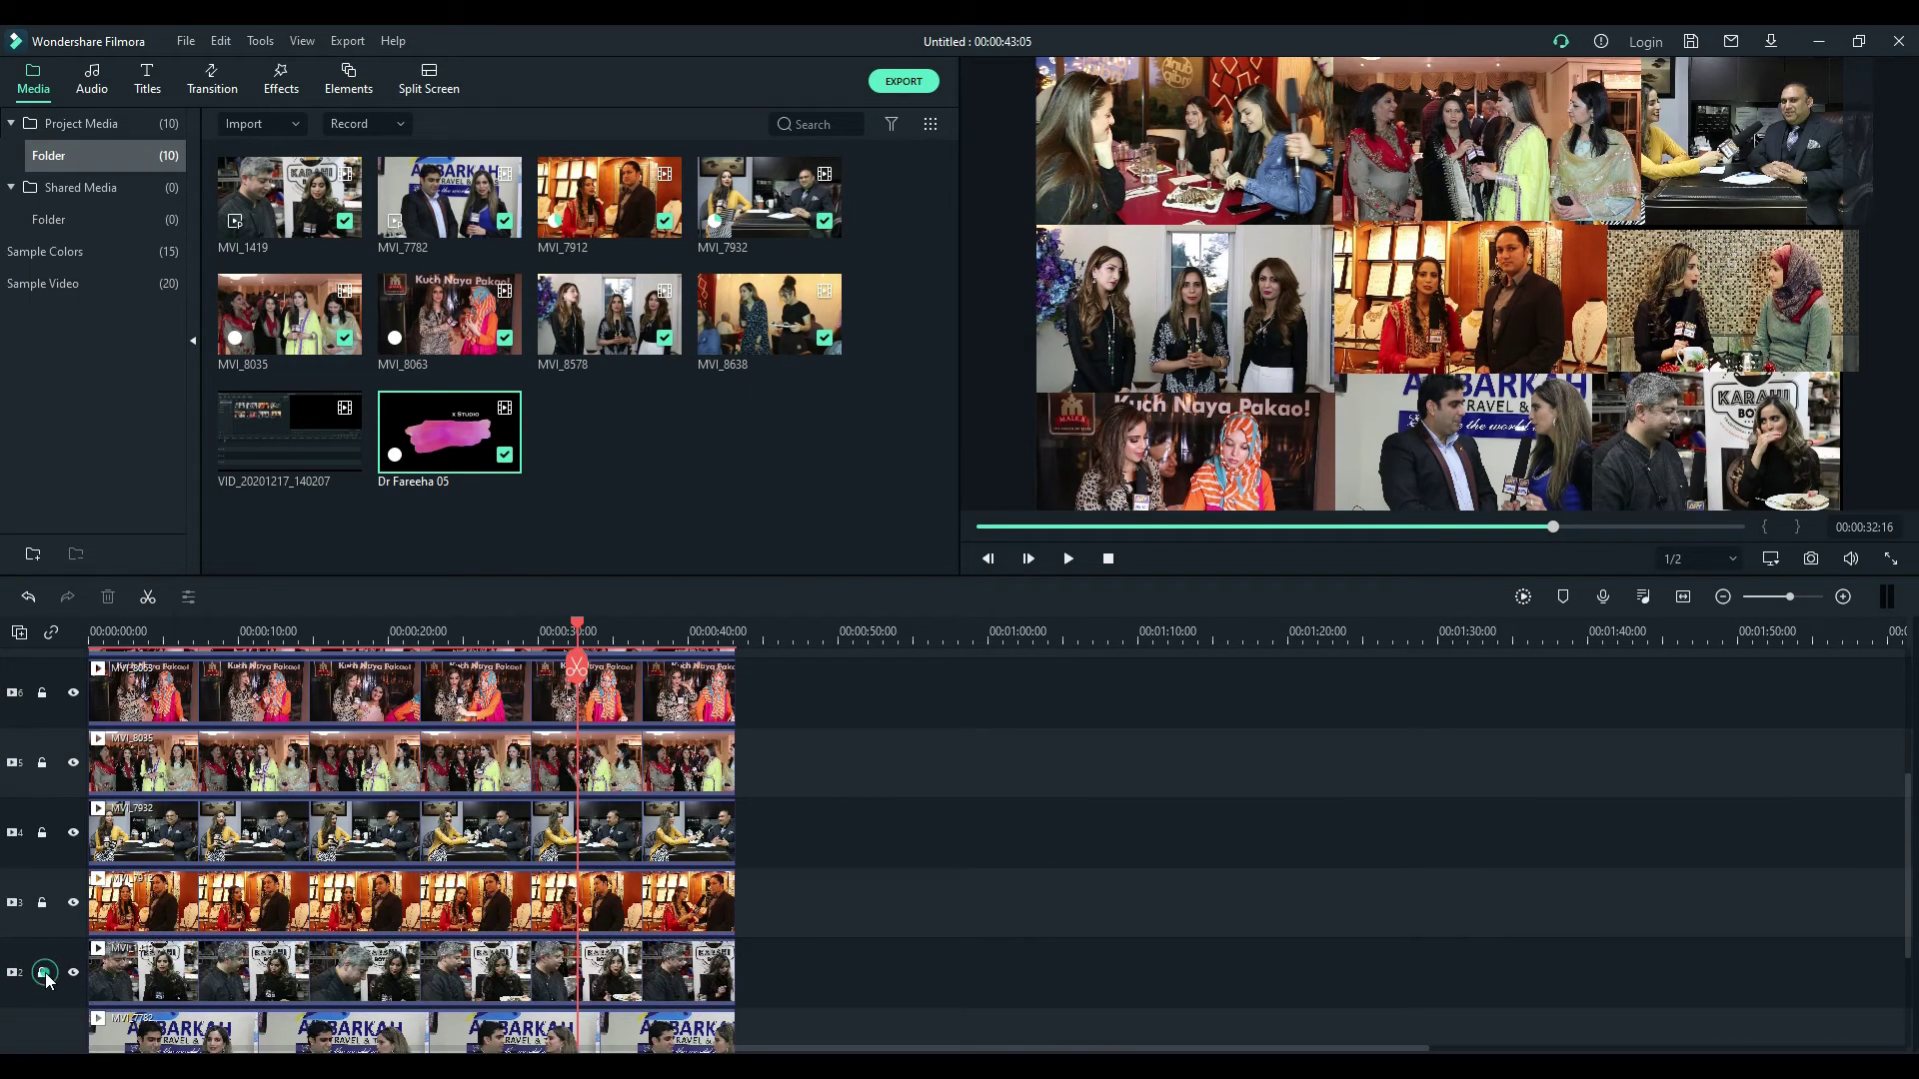
pyautogui.scroll(-2, 45, 974)
pyautogui.scroll(6, 38, 920)
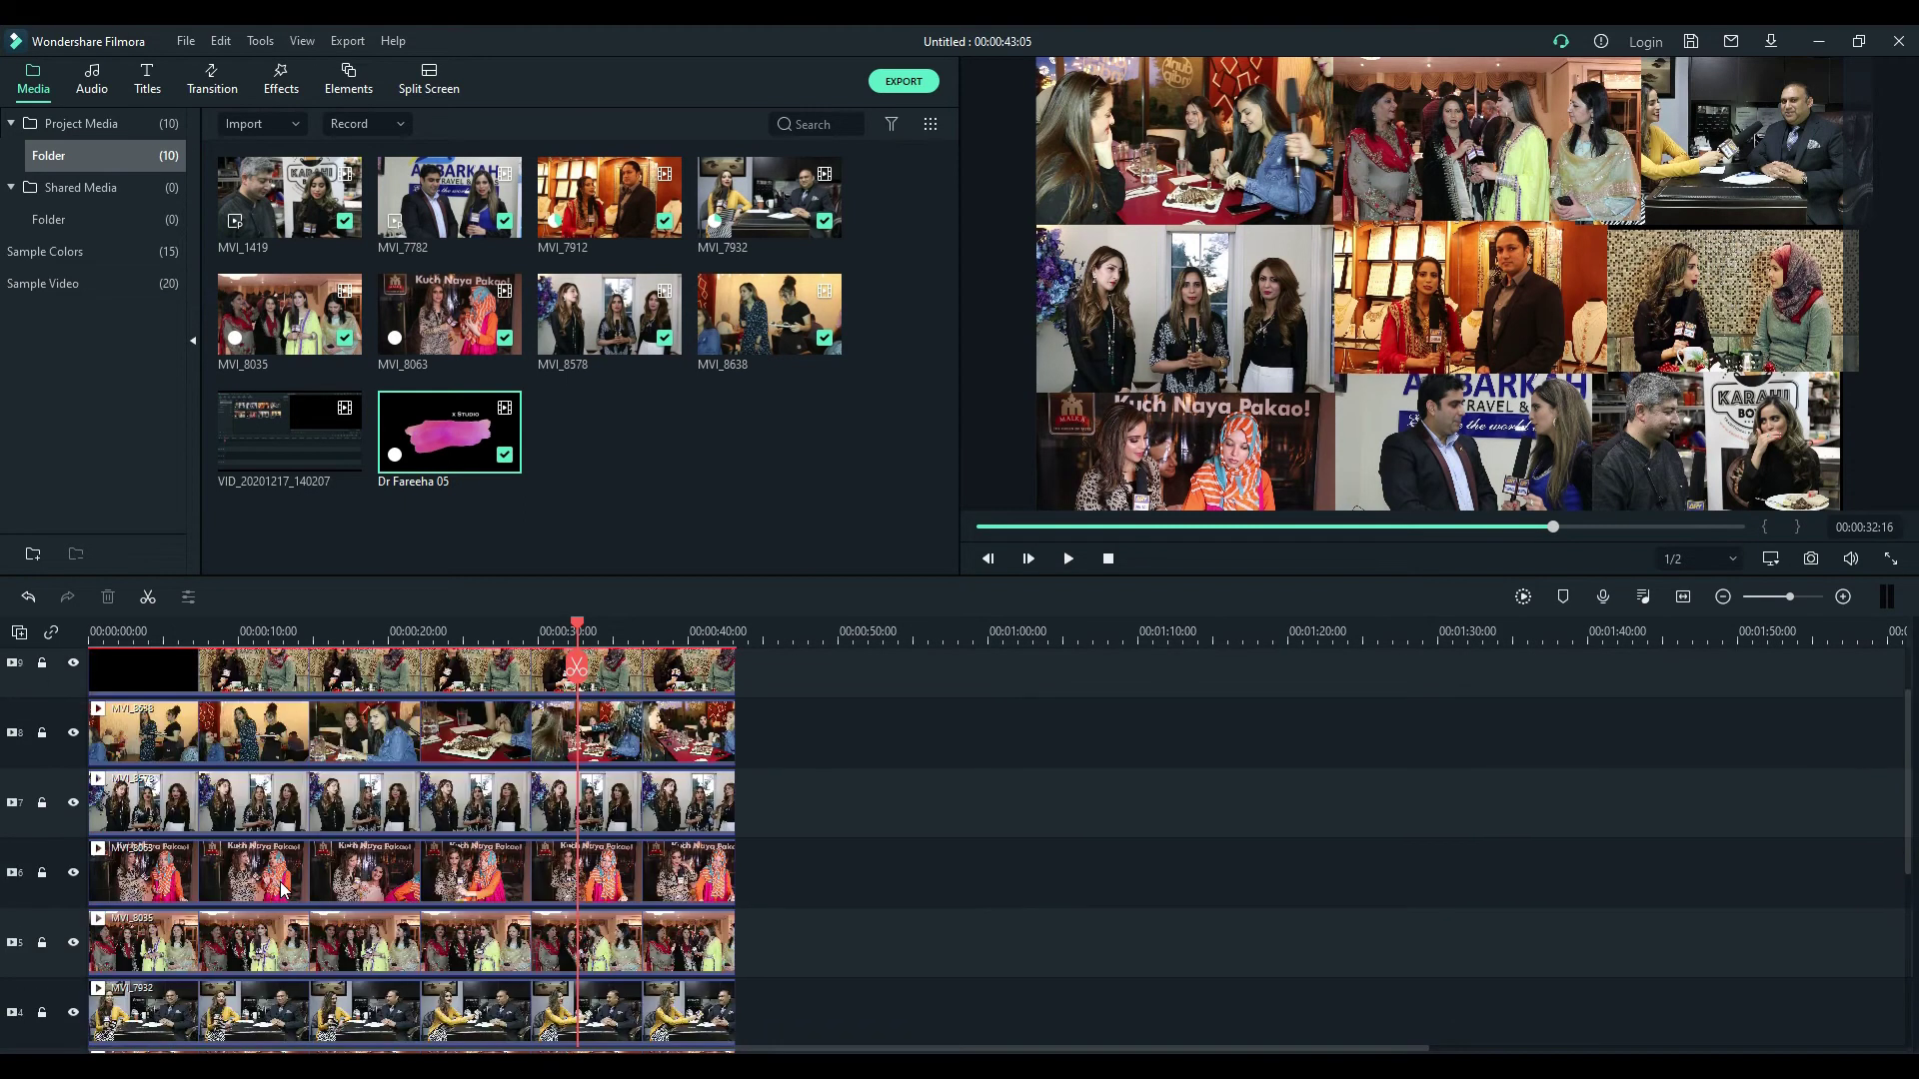
# Step: Shrink the MVI_8638, MVI_8578 and Kuch Naya Pakao left-column tiles to leave gaps
pyautogui.click(1257, 160)
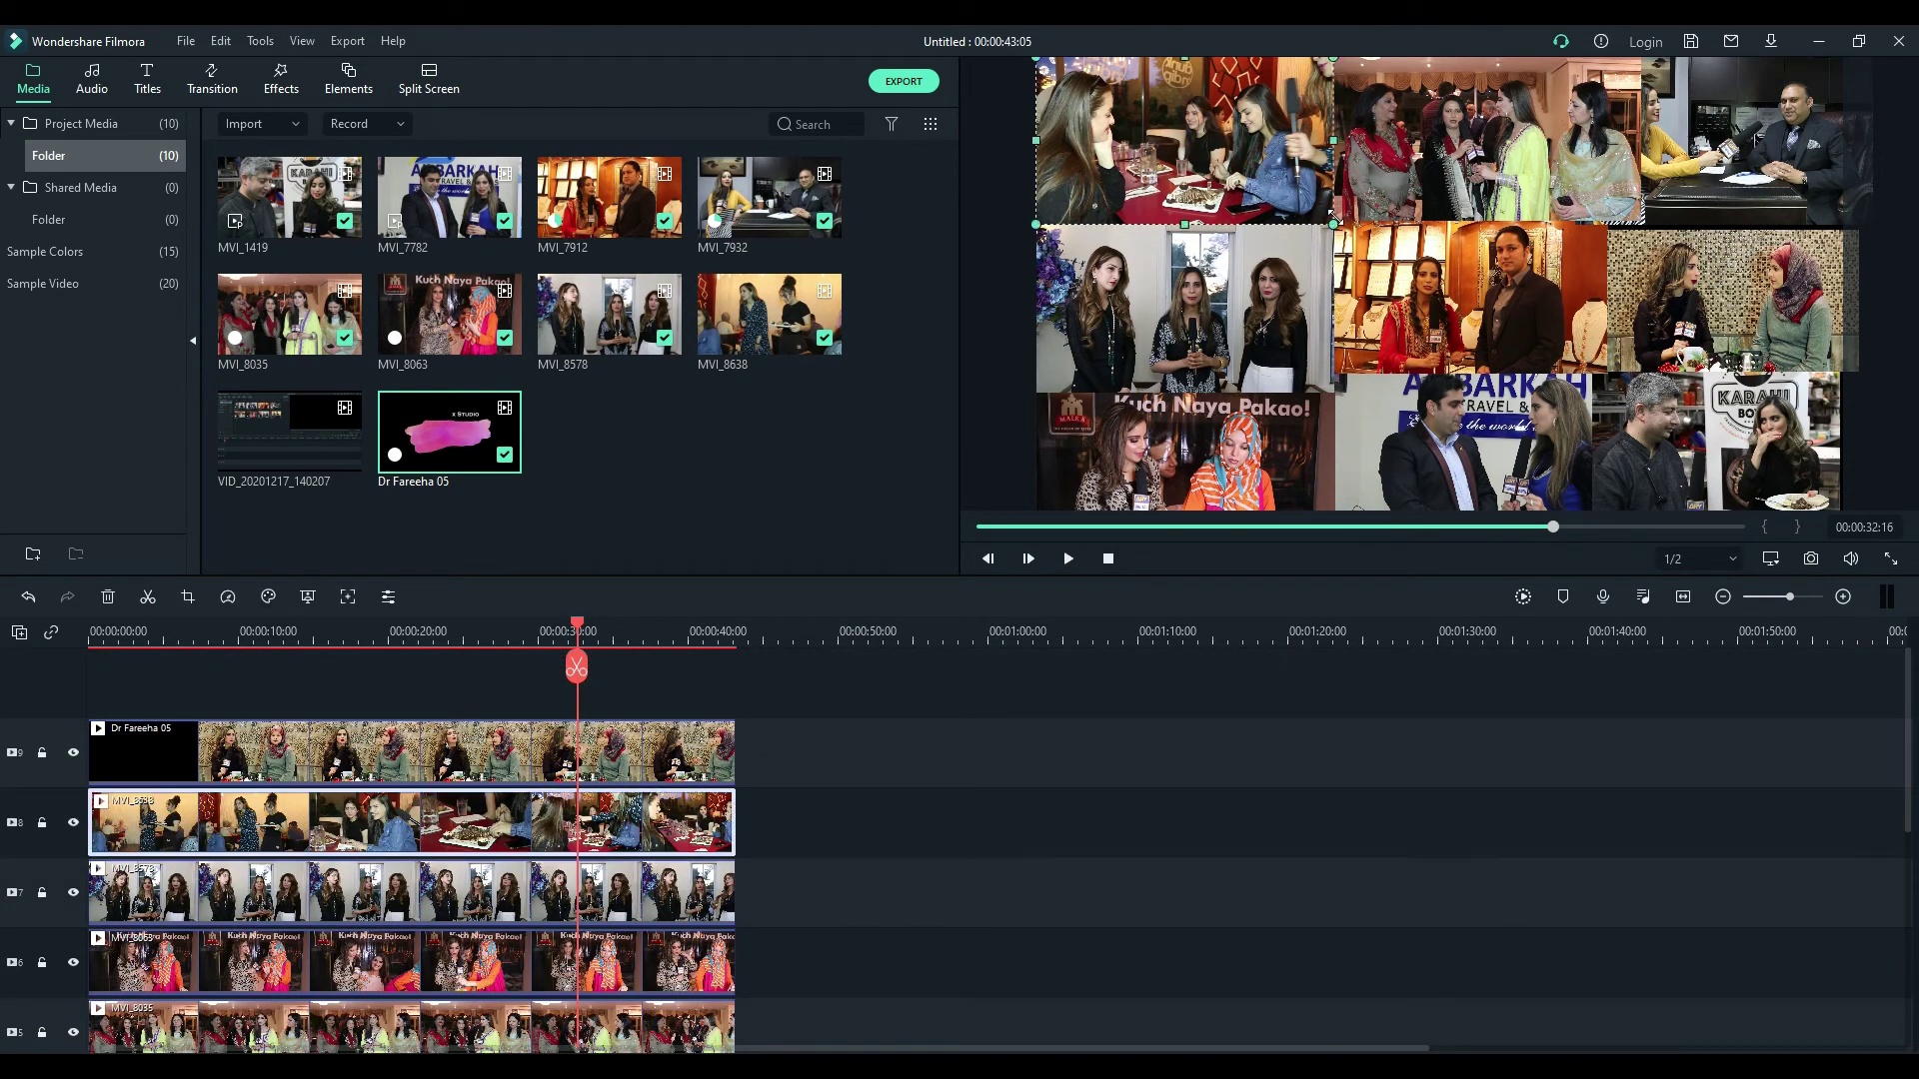
pyautogui.moveTo(1317, 209); pyautogui.dragTo(1314, 209)
pyautogui.click(1283, 310)
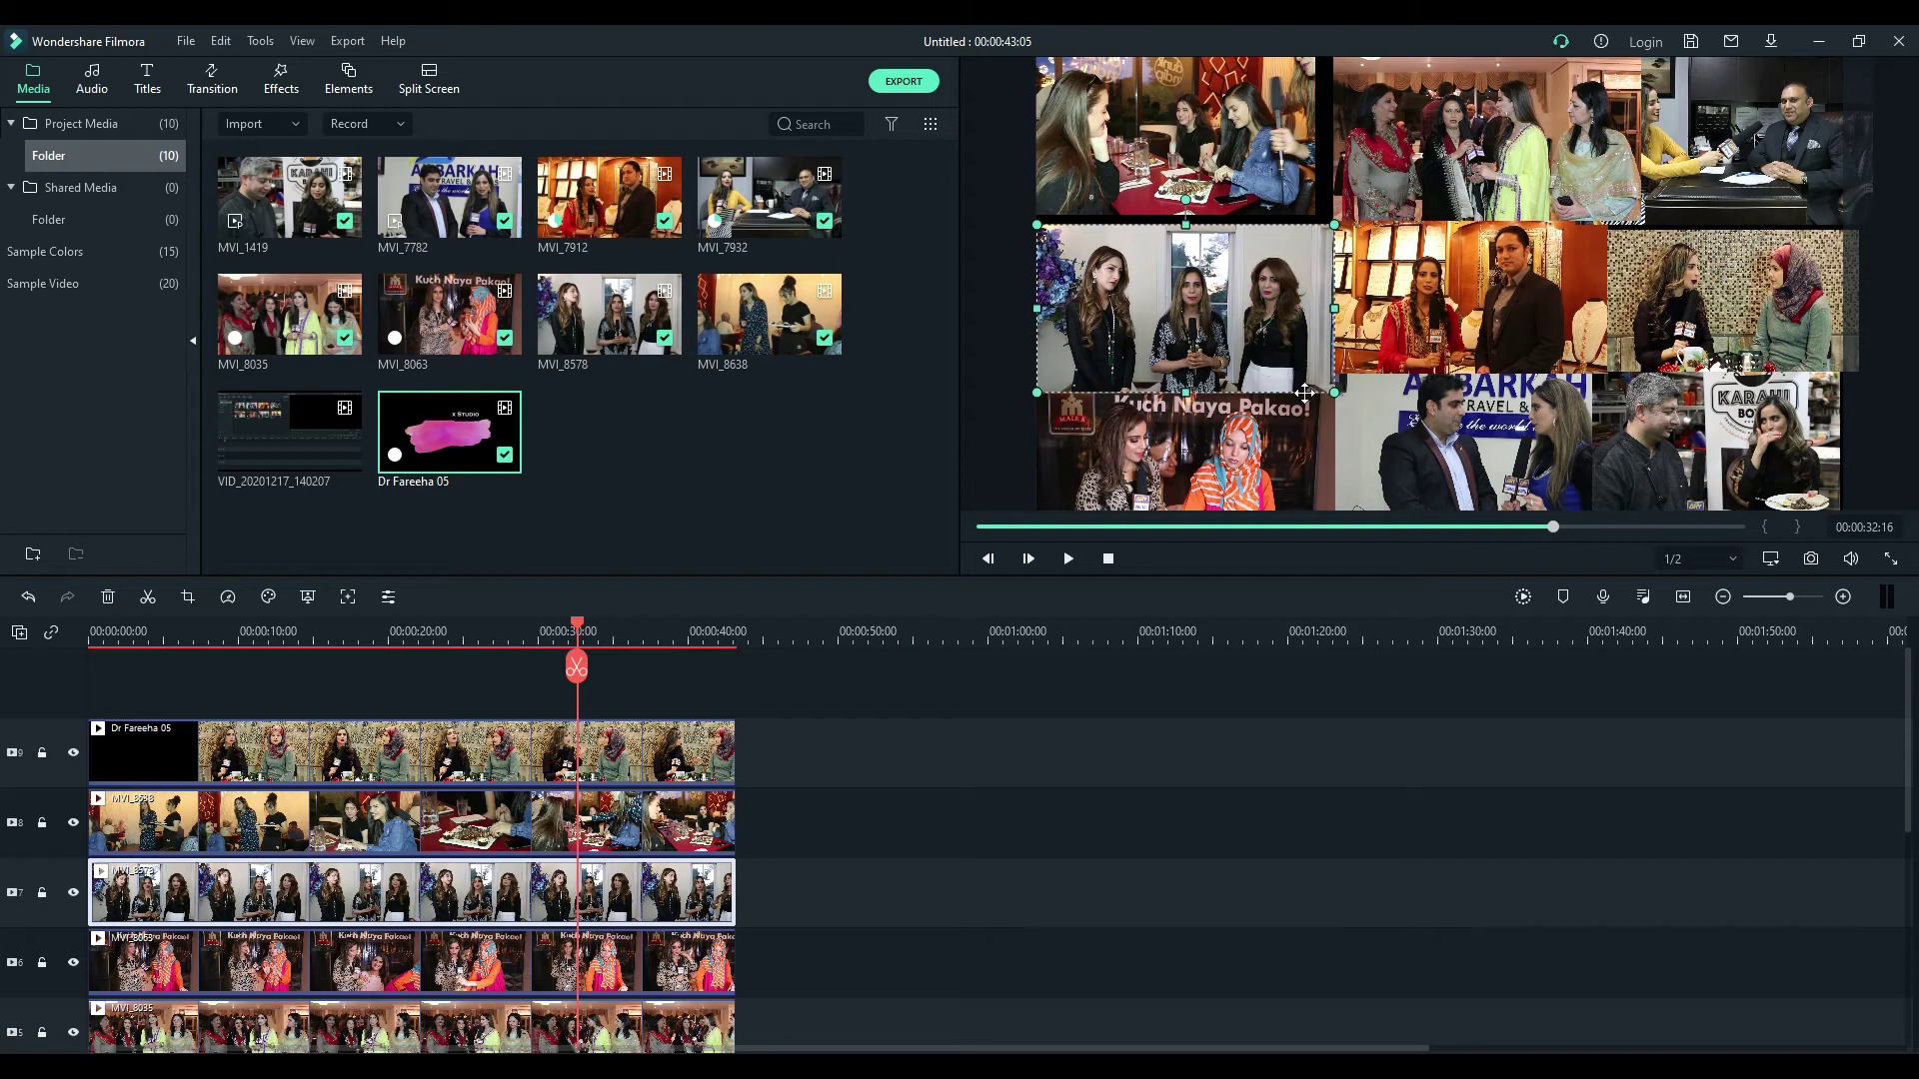
pyautogui.moveTo(1332, 393); pyautogui.dragTo(1304, 378)
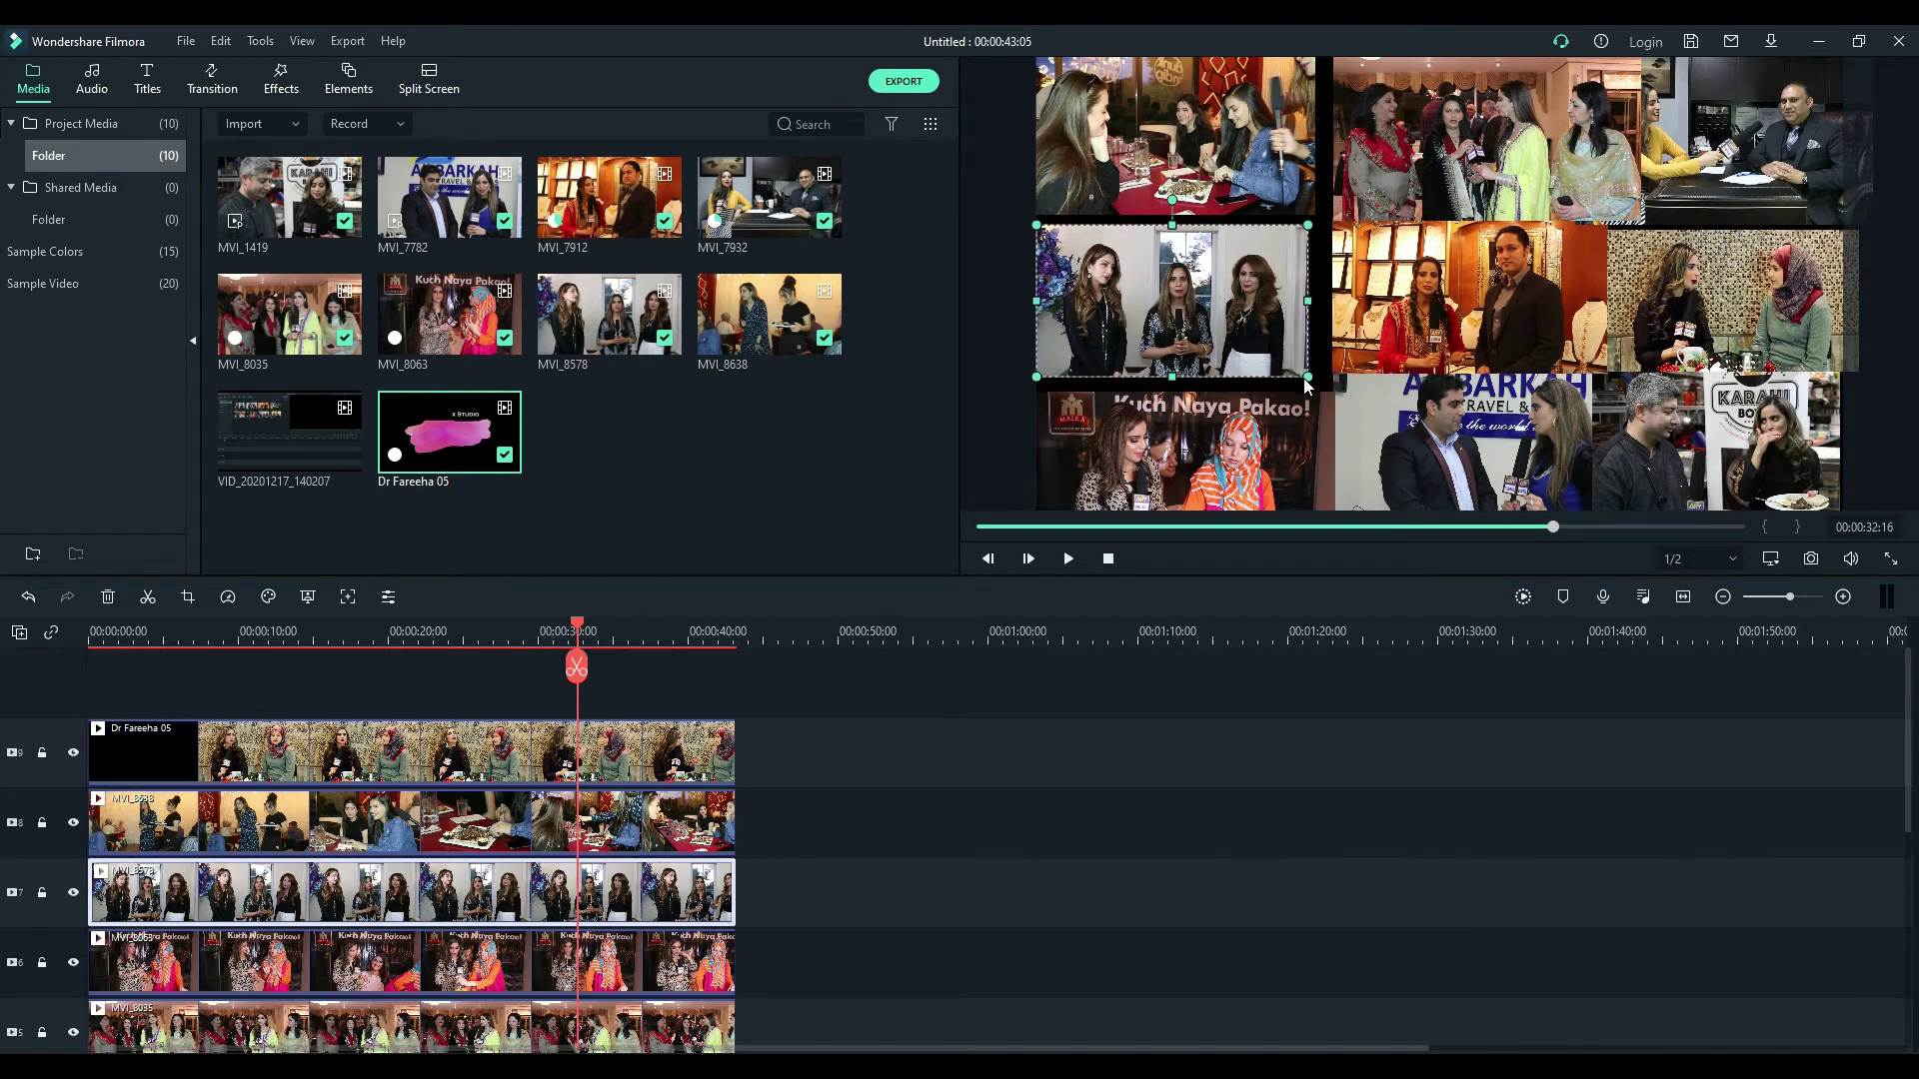
pyautogui.click(1291, 461)
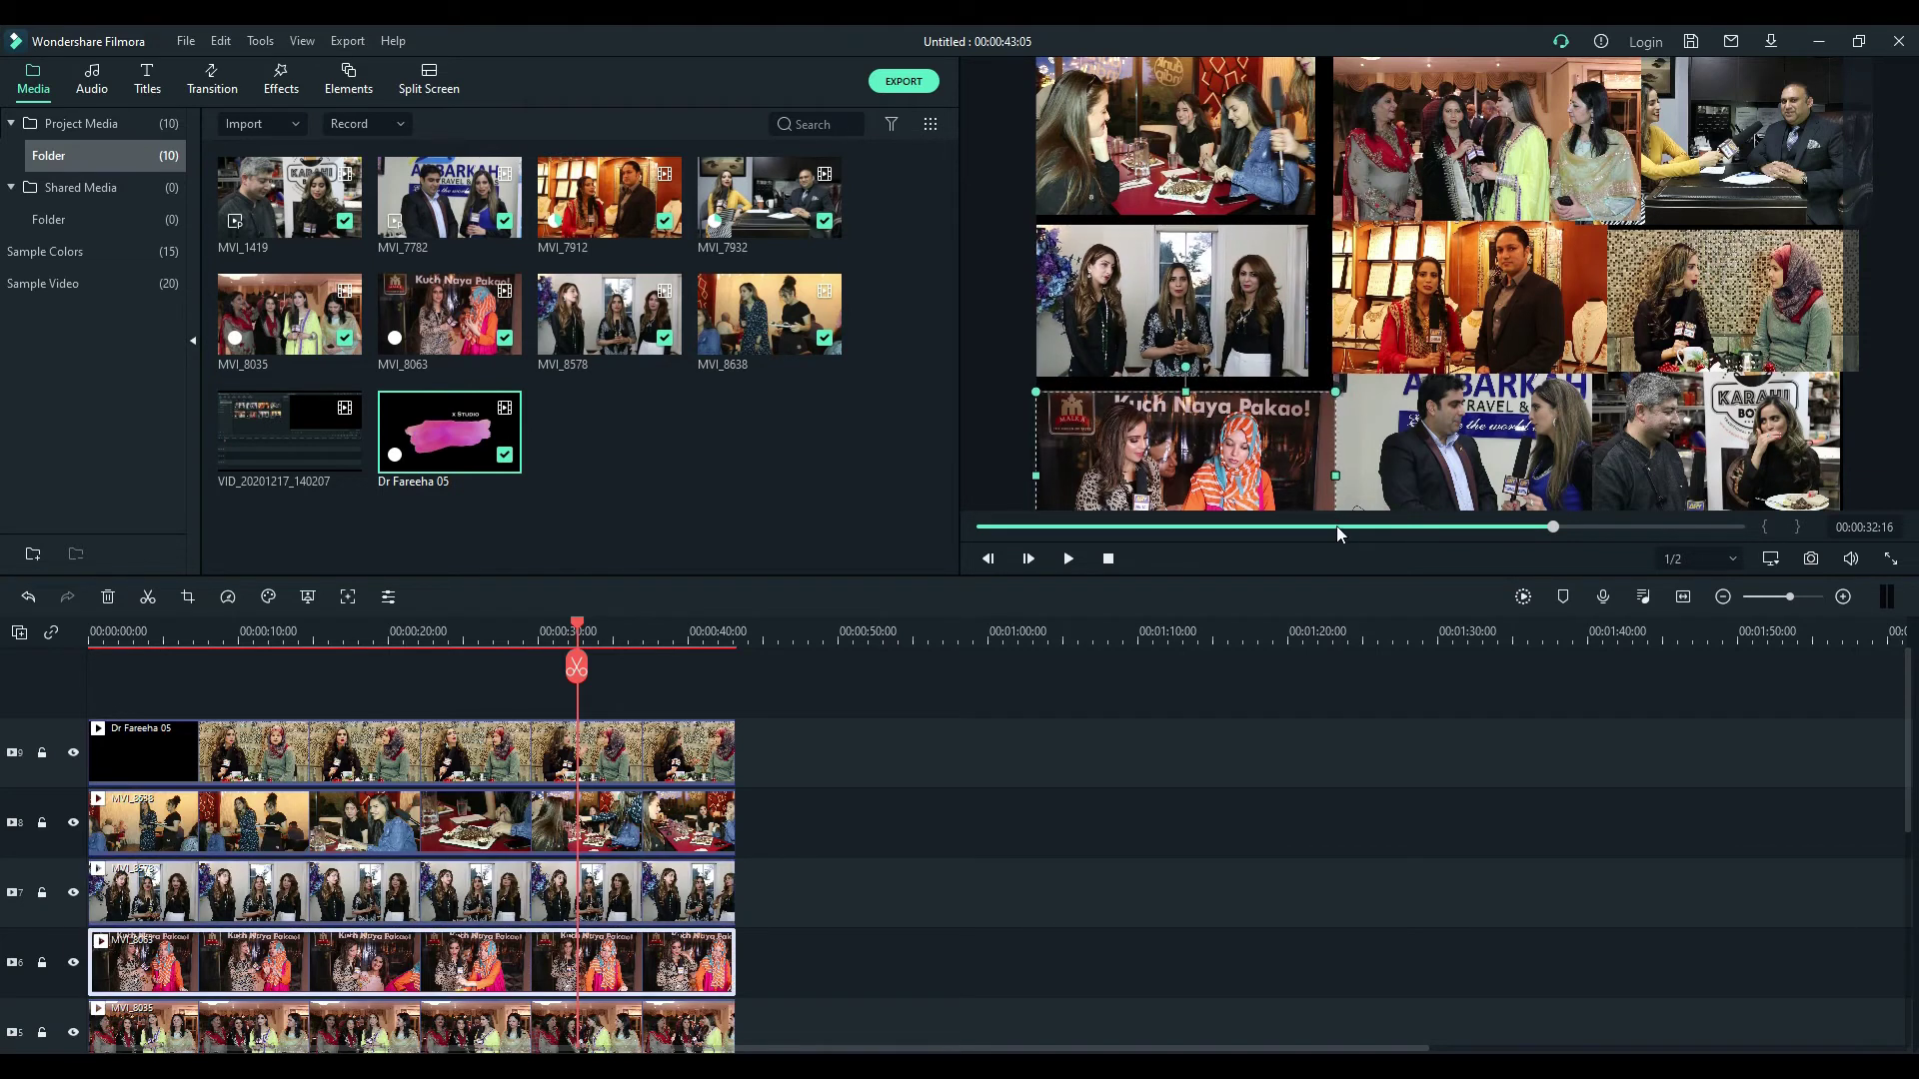
pyautogui.moveTo(1039, 390); pyautogui.dragTo(1137, 413)
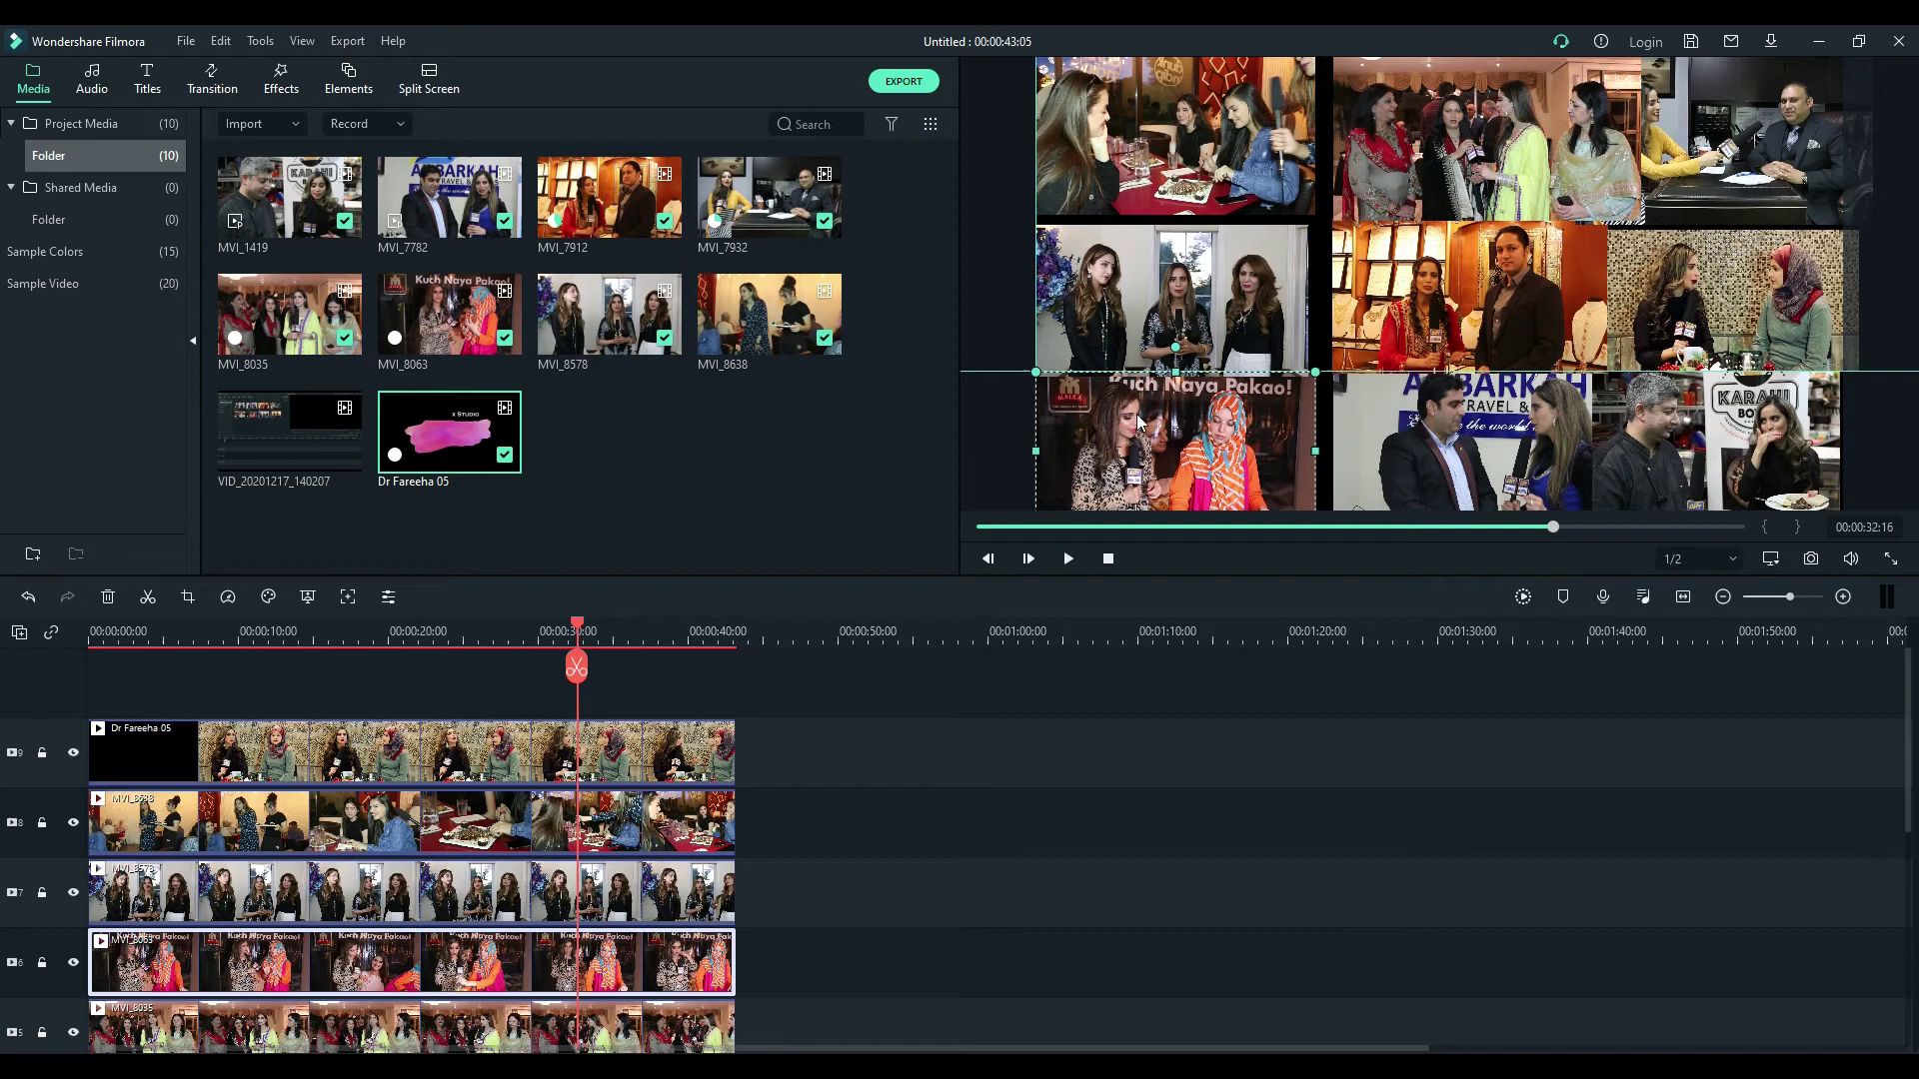
# Step: Fine-tune MVI_8578's position and stretch the top-left MVI_8638 tile to the frame top
pyautogui.click(1204, 326)
pyautogui.moveTo(1208, 322); pyautogui.dragTo(1210, 330)
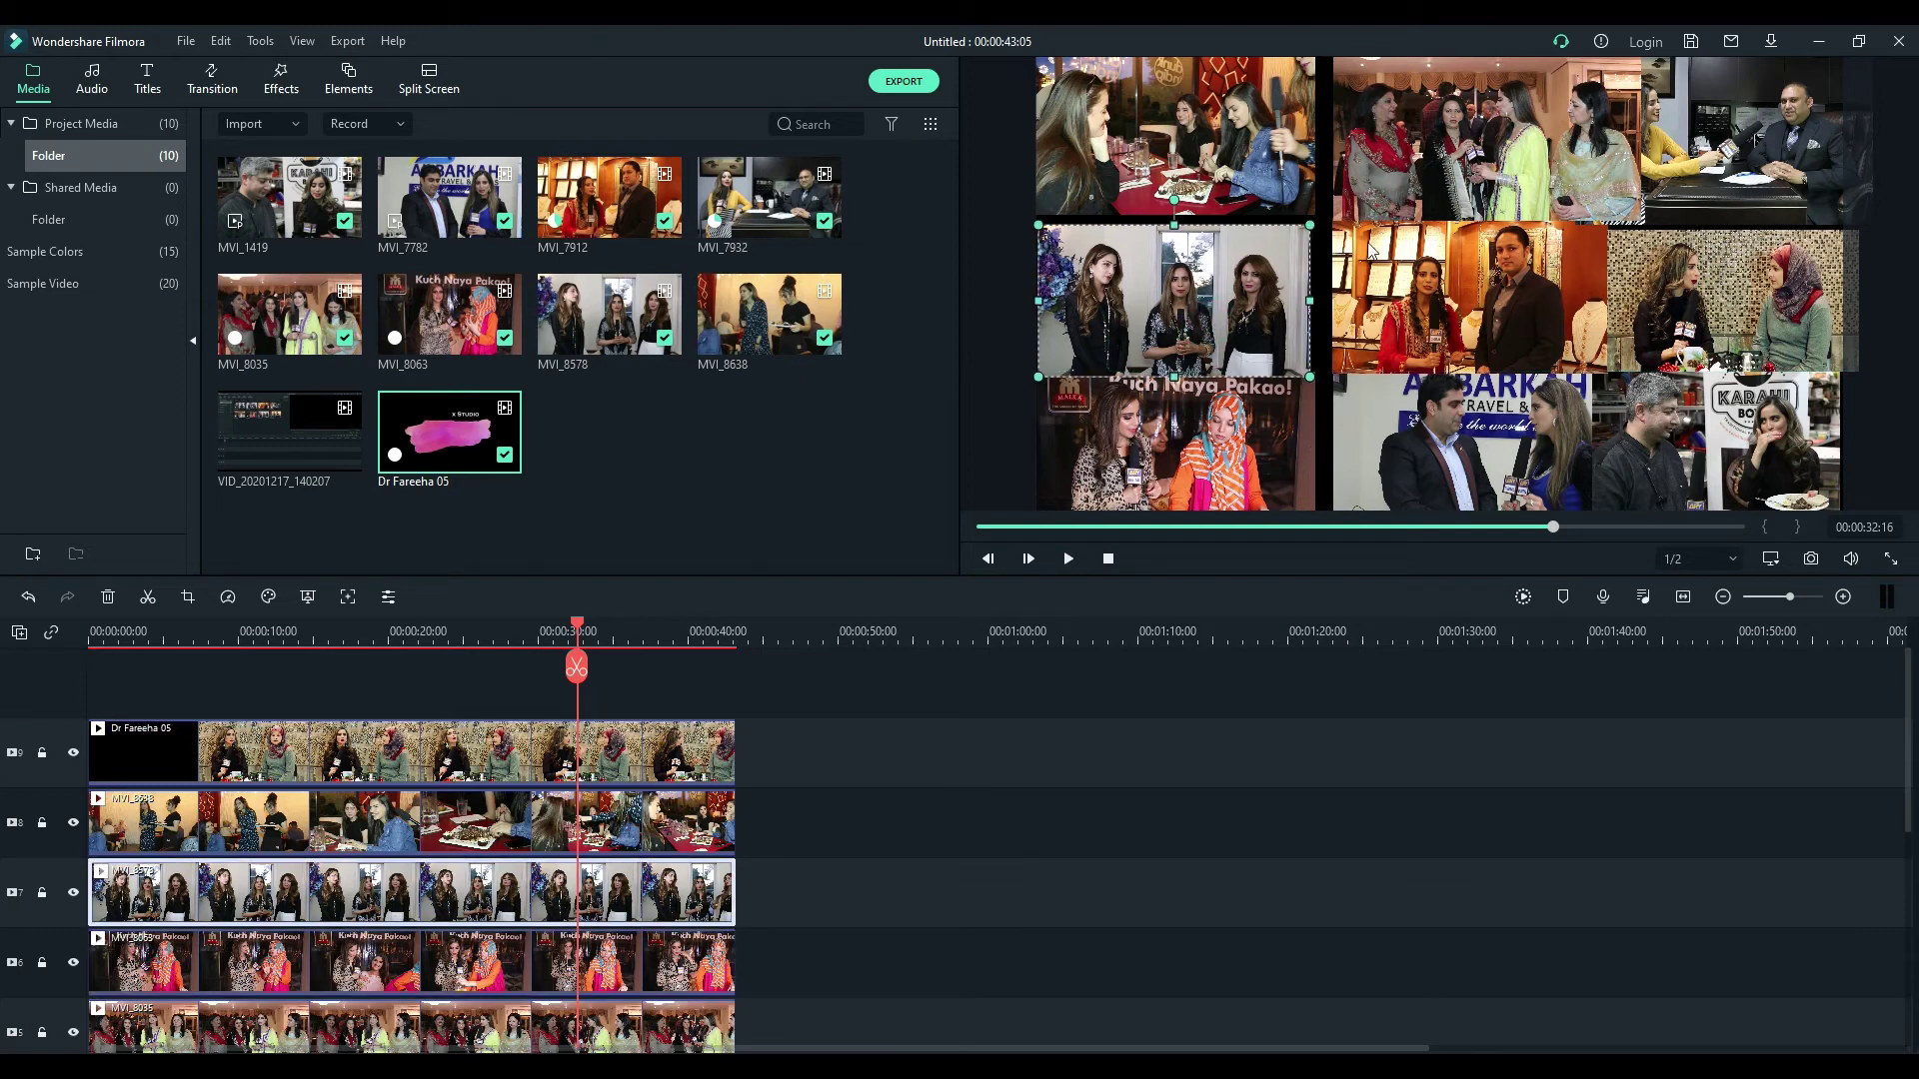
pyautogui.click(1172, 461)
pyautogui.click(1141, 356)
pyautogui.moveTo(1141, 352); pyautogui.dragTo(1138, 351)
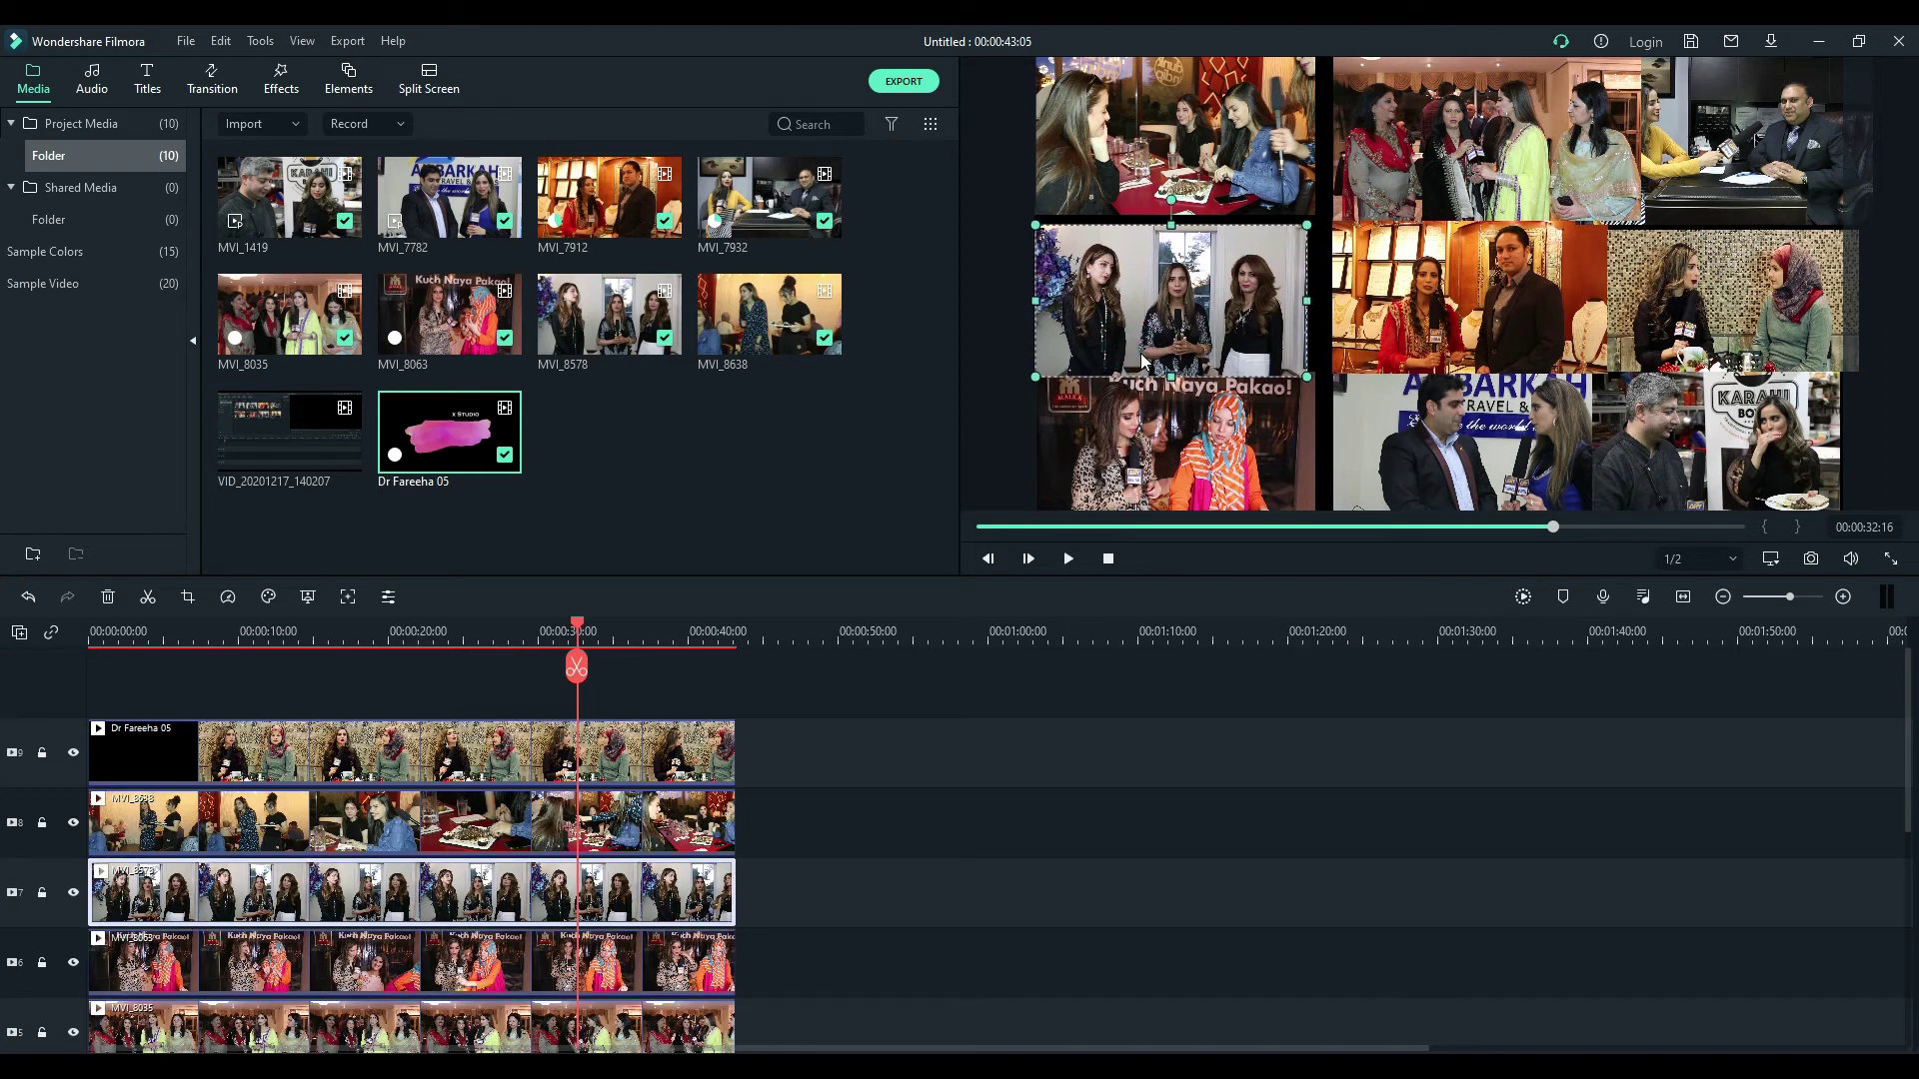
pyautogui.click(1145, 165)
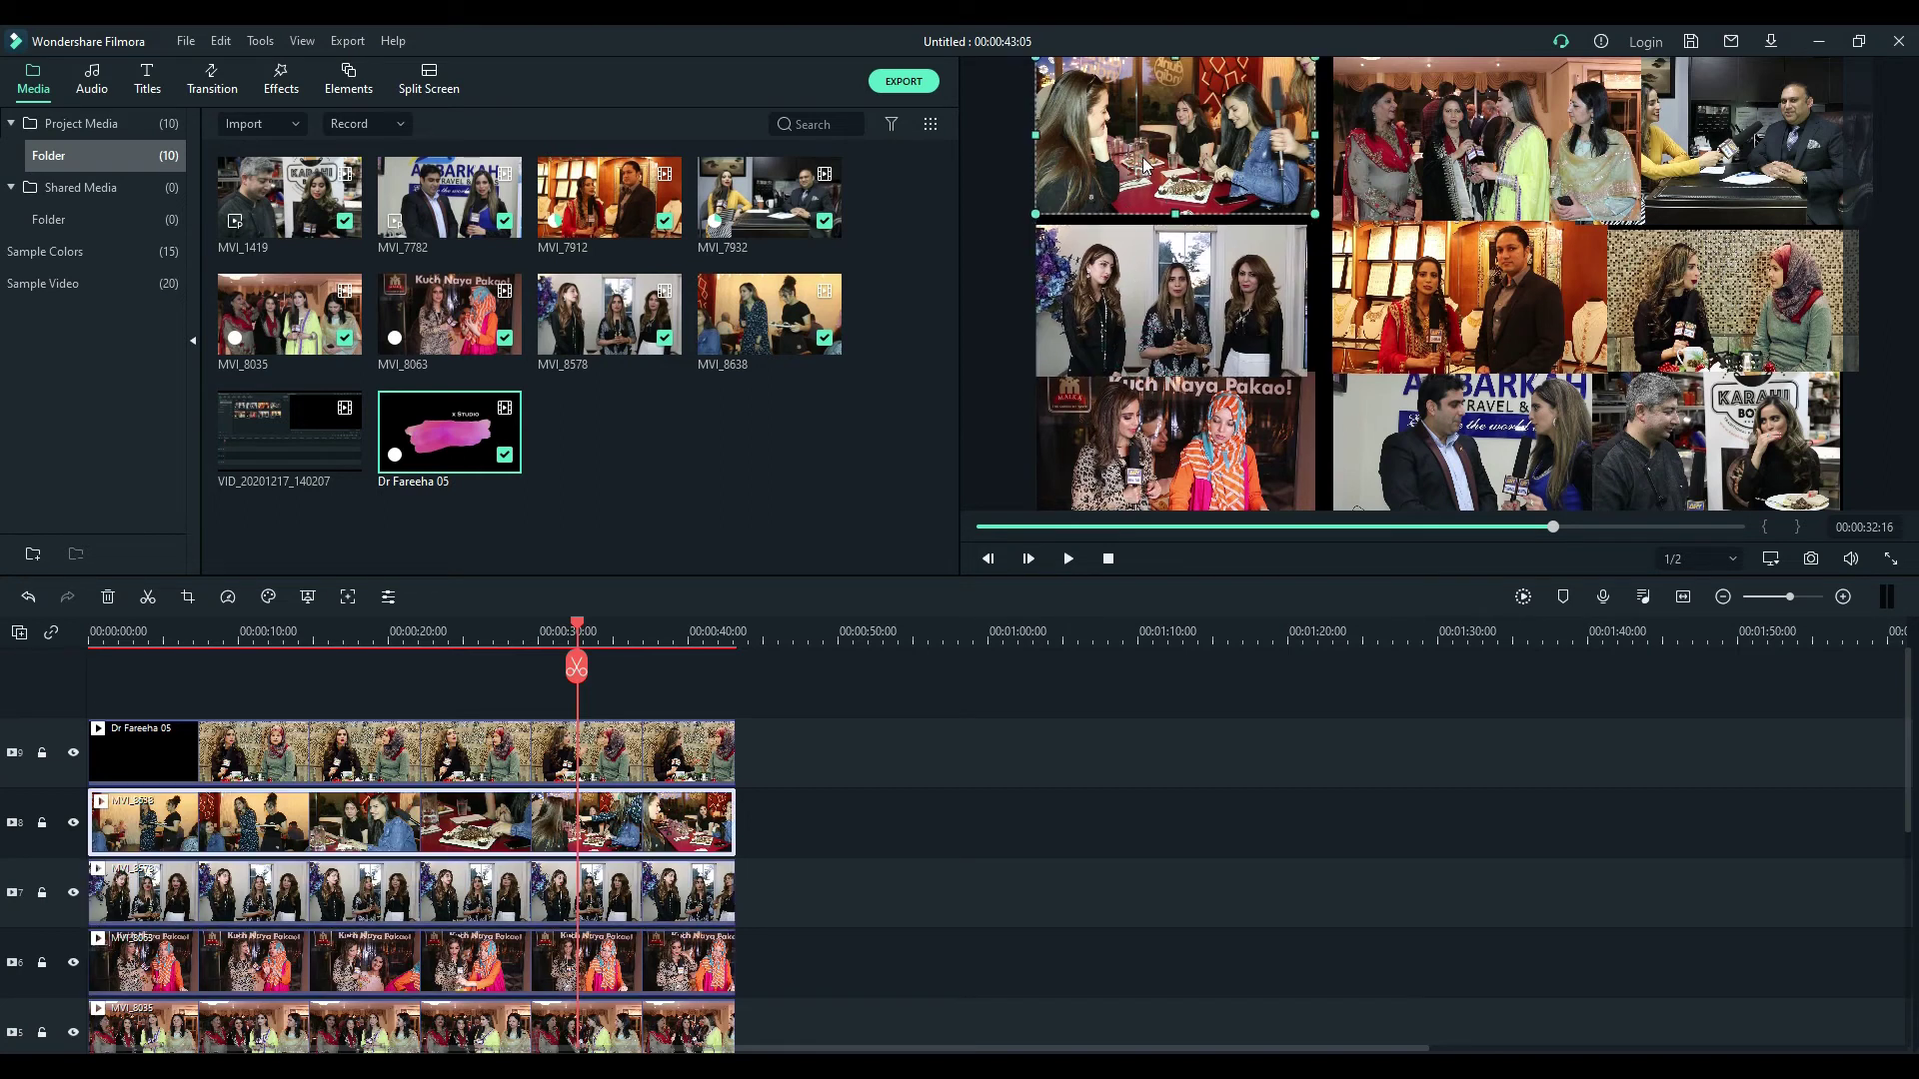
pyautogui.moveTo(1144, 163); pyautogui.dragTo(1145, 168)
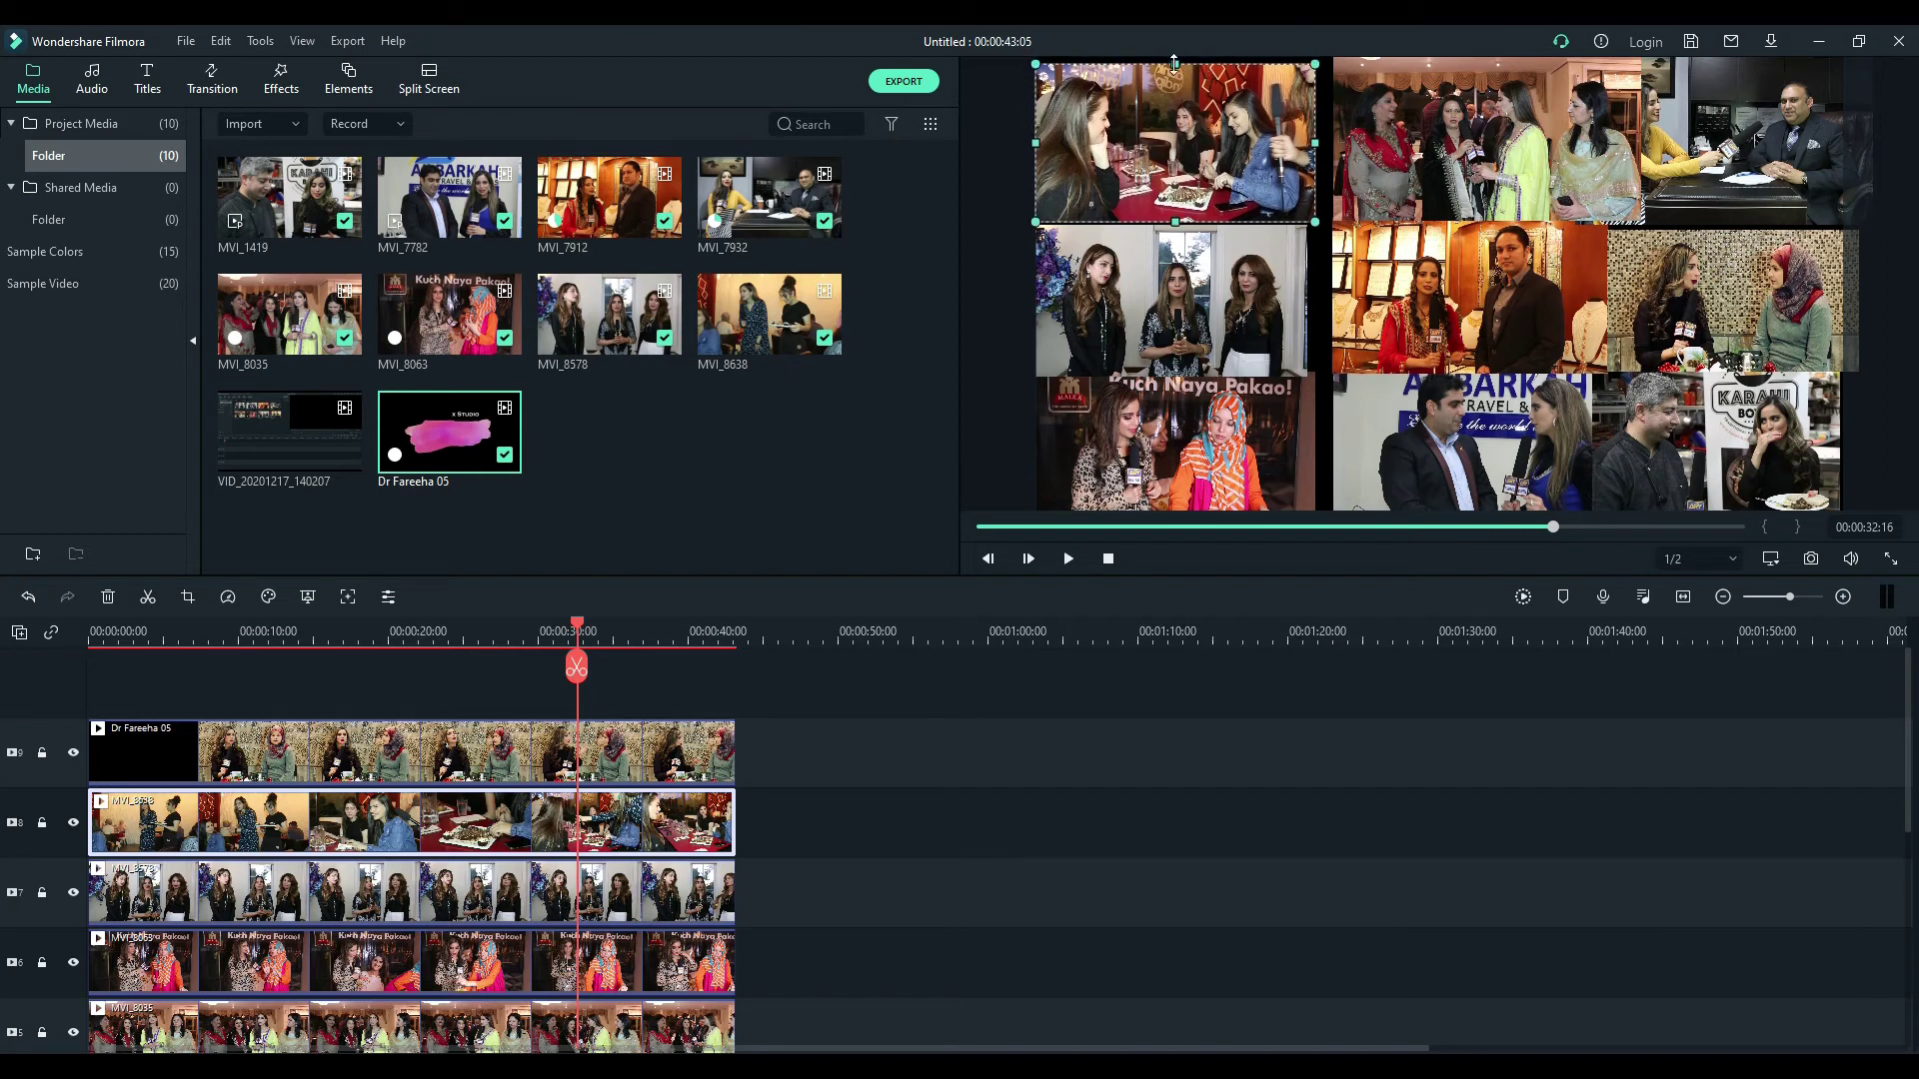
pyautogui.moveTo(1175, 63); pyautogui.dragTo(1173, 50)
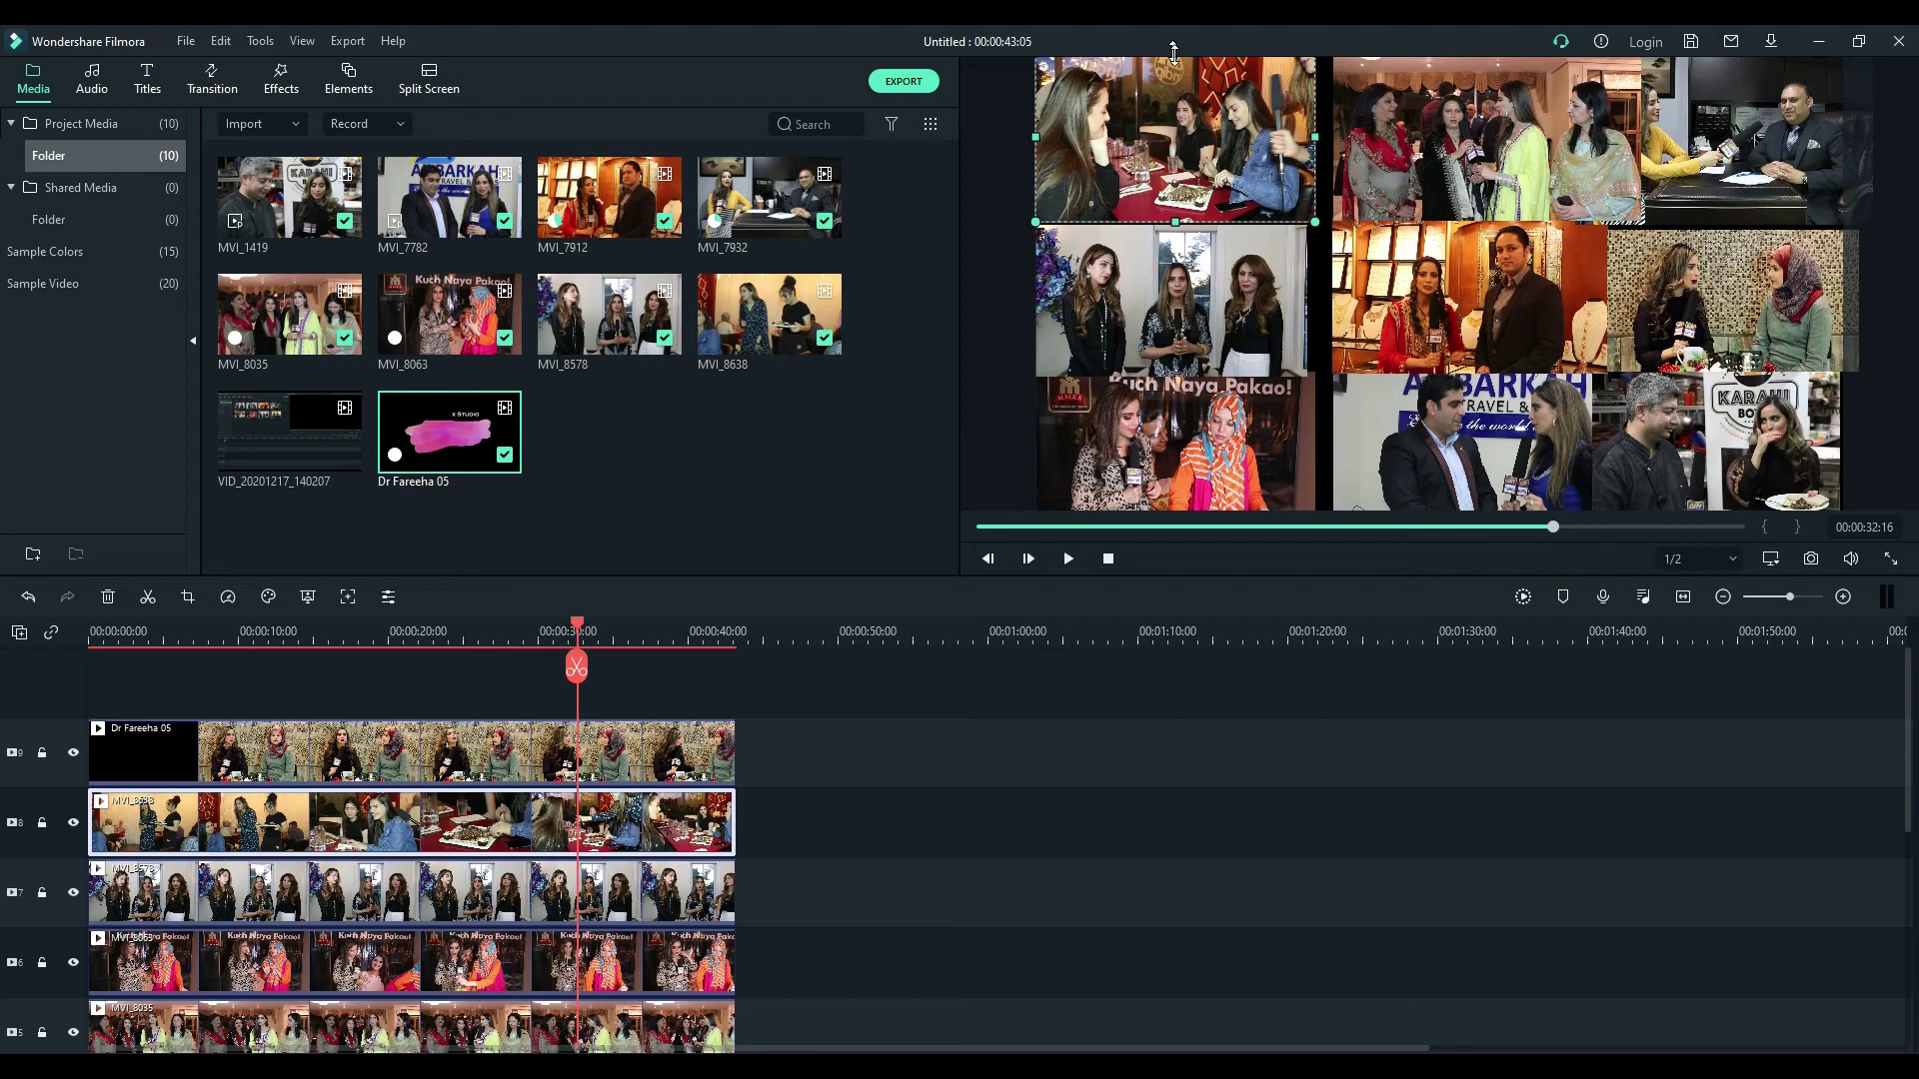
pyautogui.moveTo(1315, 138); pyautogui.dragTo(1305, 138)
# Step: Nudge the top-middle MVI_8035 tile left and shrink it slightly
pyautogui.click(1422, 165)
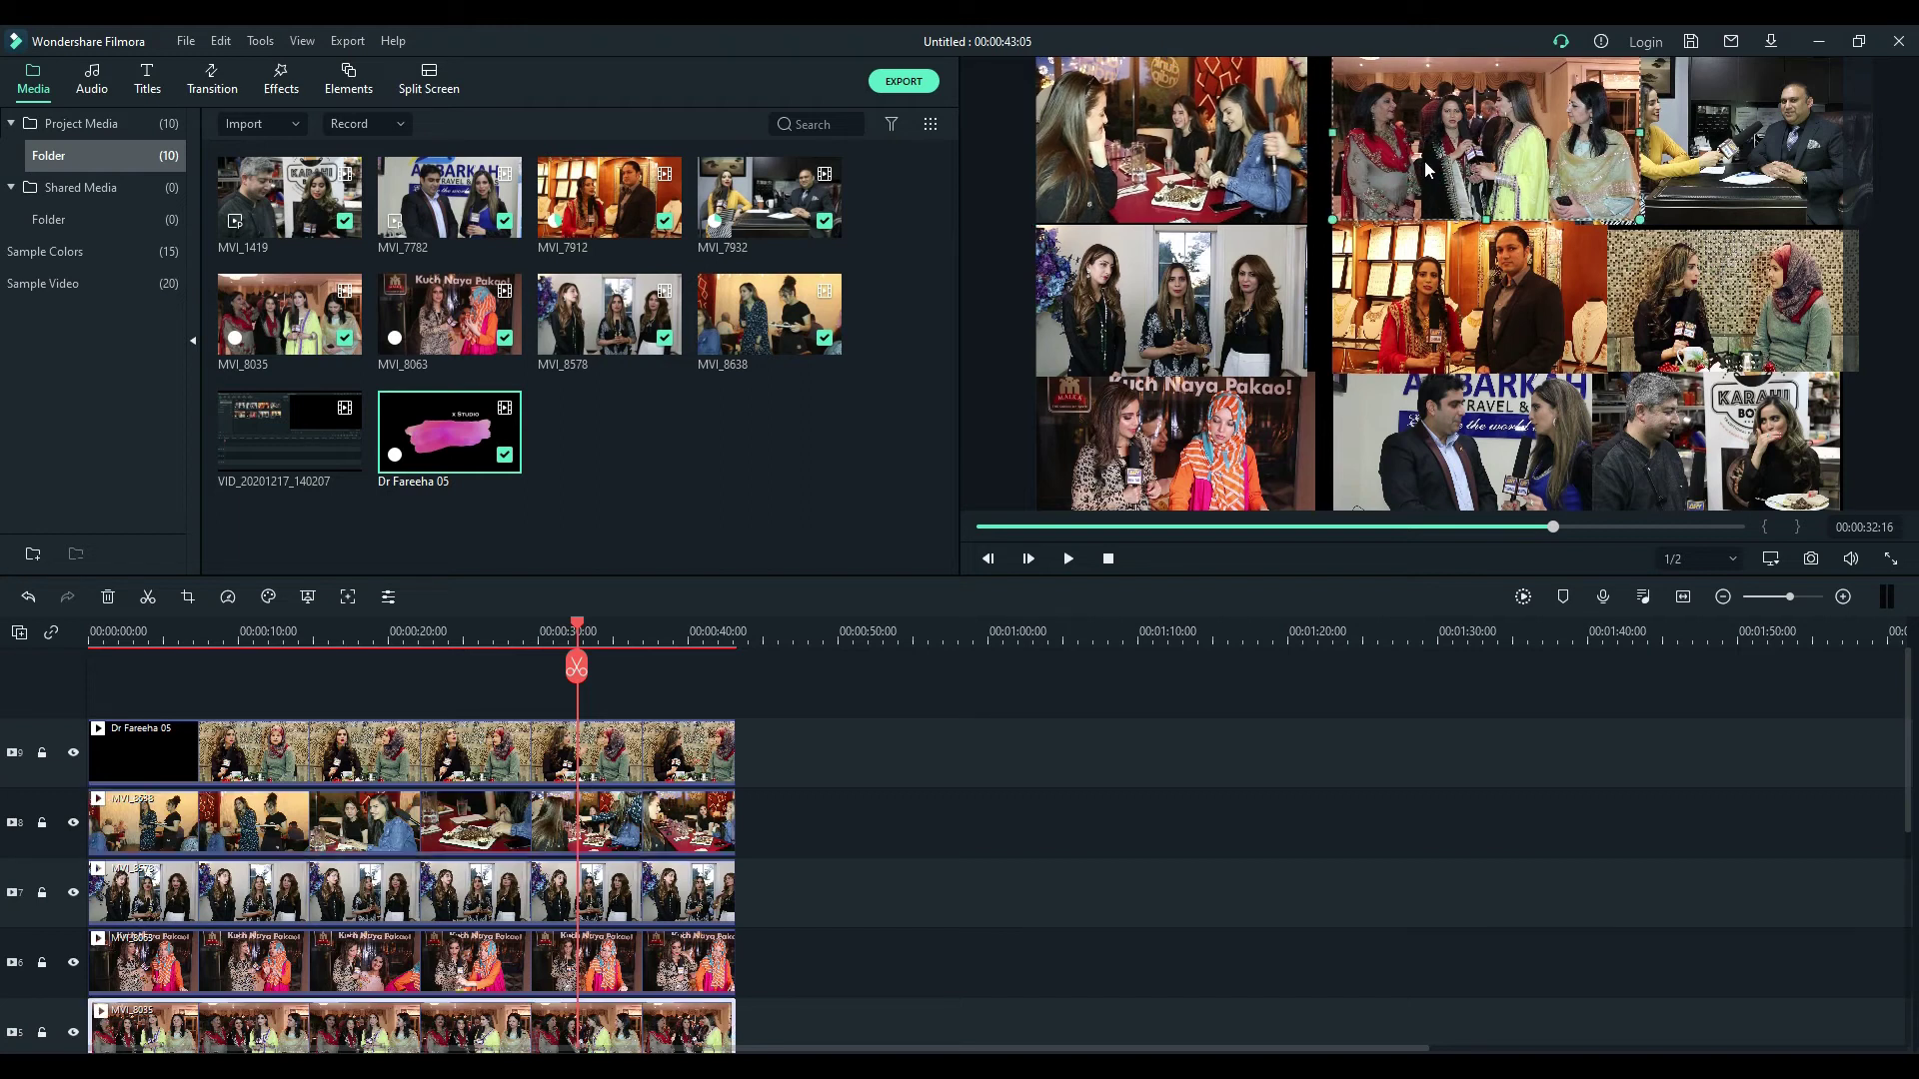
pyautogui.press('Left')
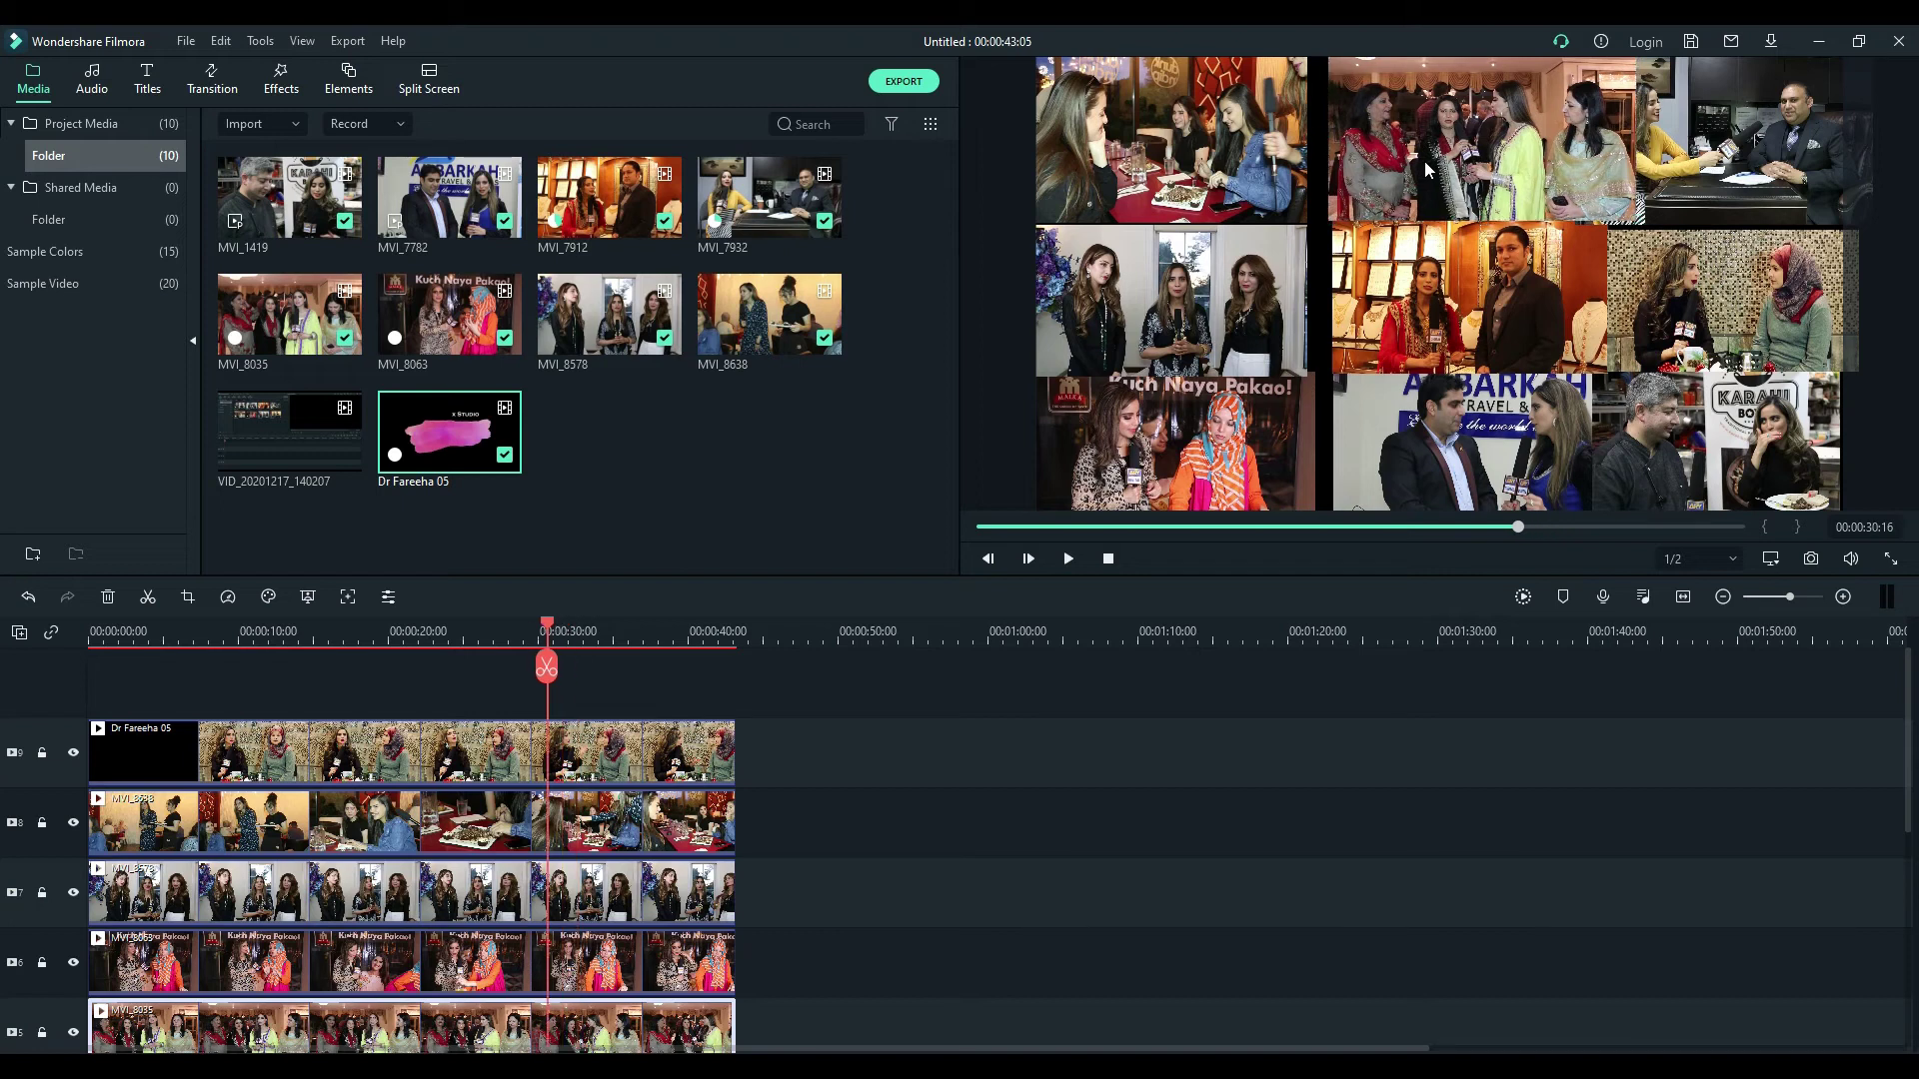
pyautogui.click(1400, 765)
pyautogui.click(1478, 184)
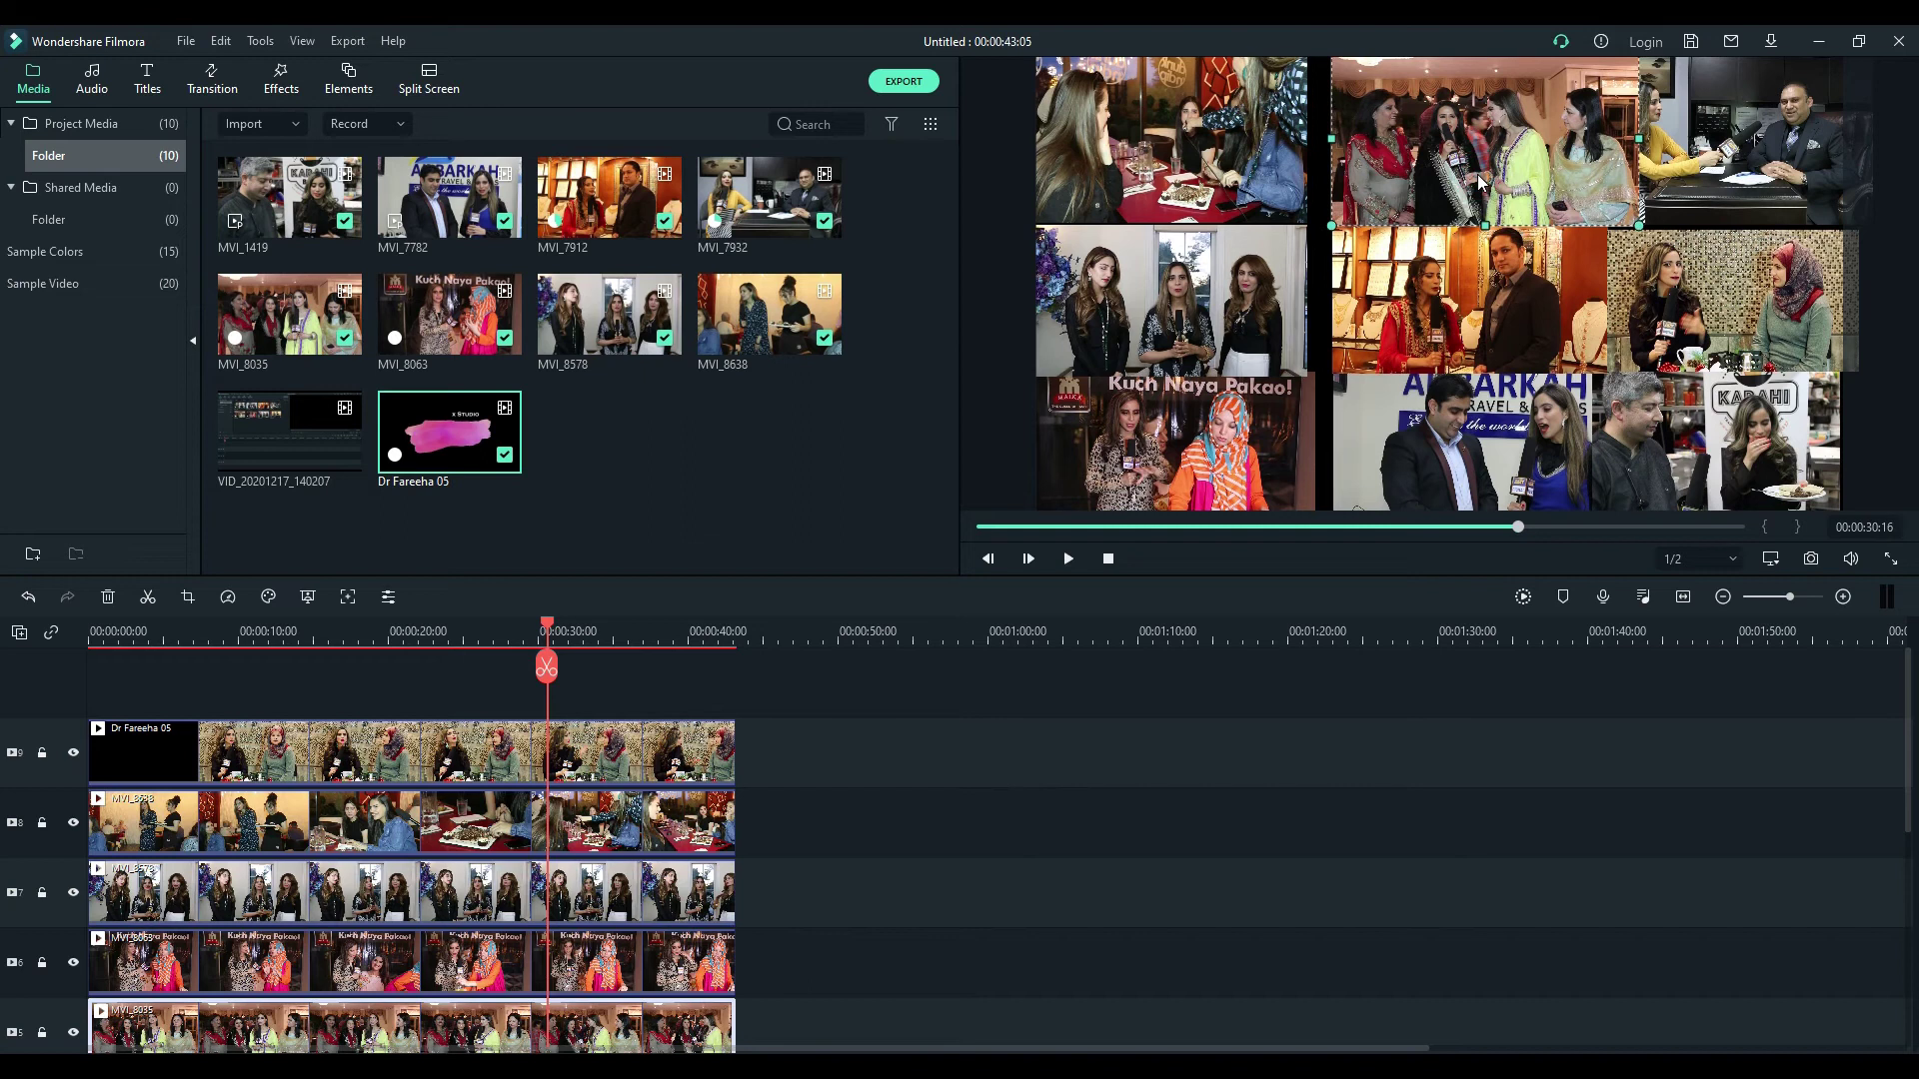
pyautogui.press('Left')
pyautogui.press('Left')
pyautogui.press('Left')
pyautogui.press('Left')
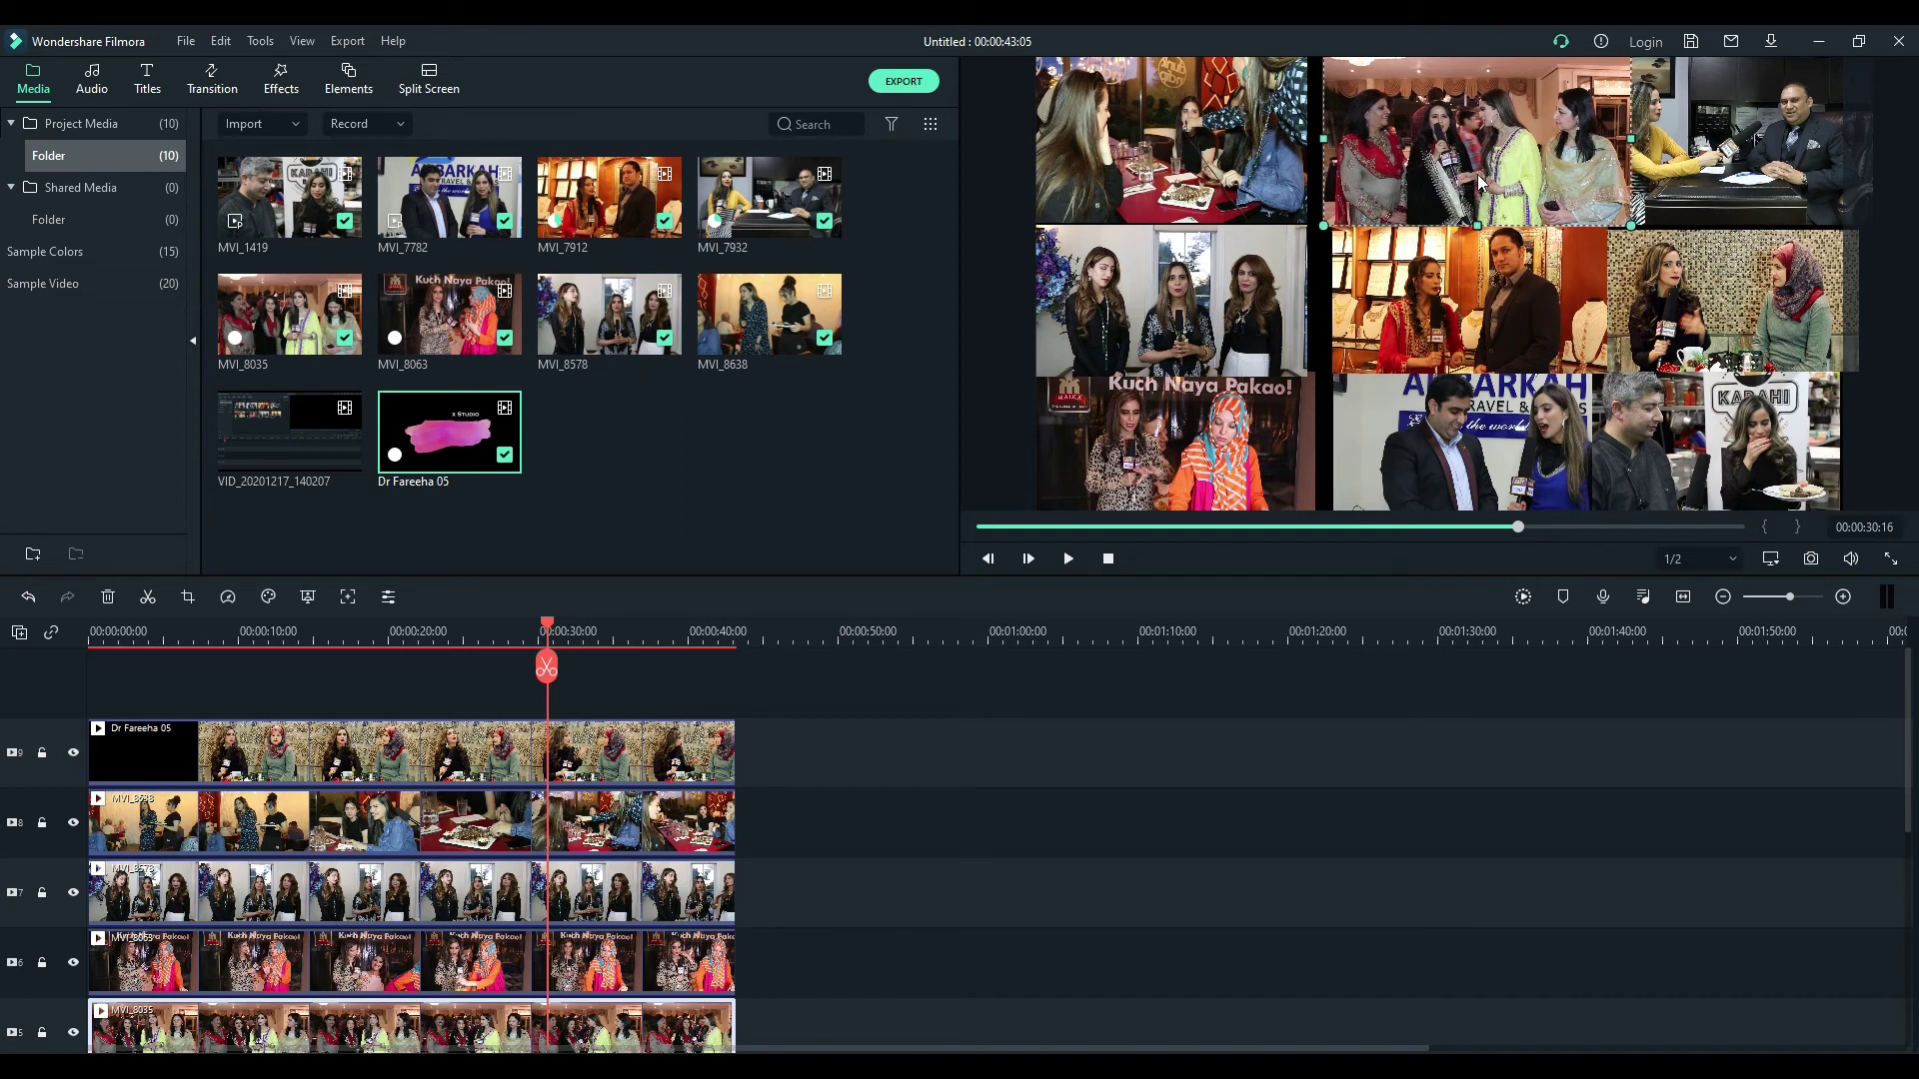
pyautogui.press('Left')
pyautogui.press('Left')
pyautogui.press('Left')
pyautogui.press('Left')
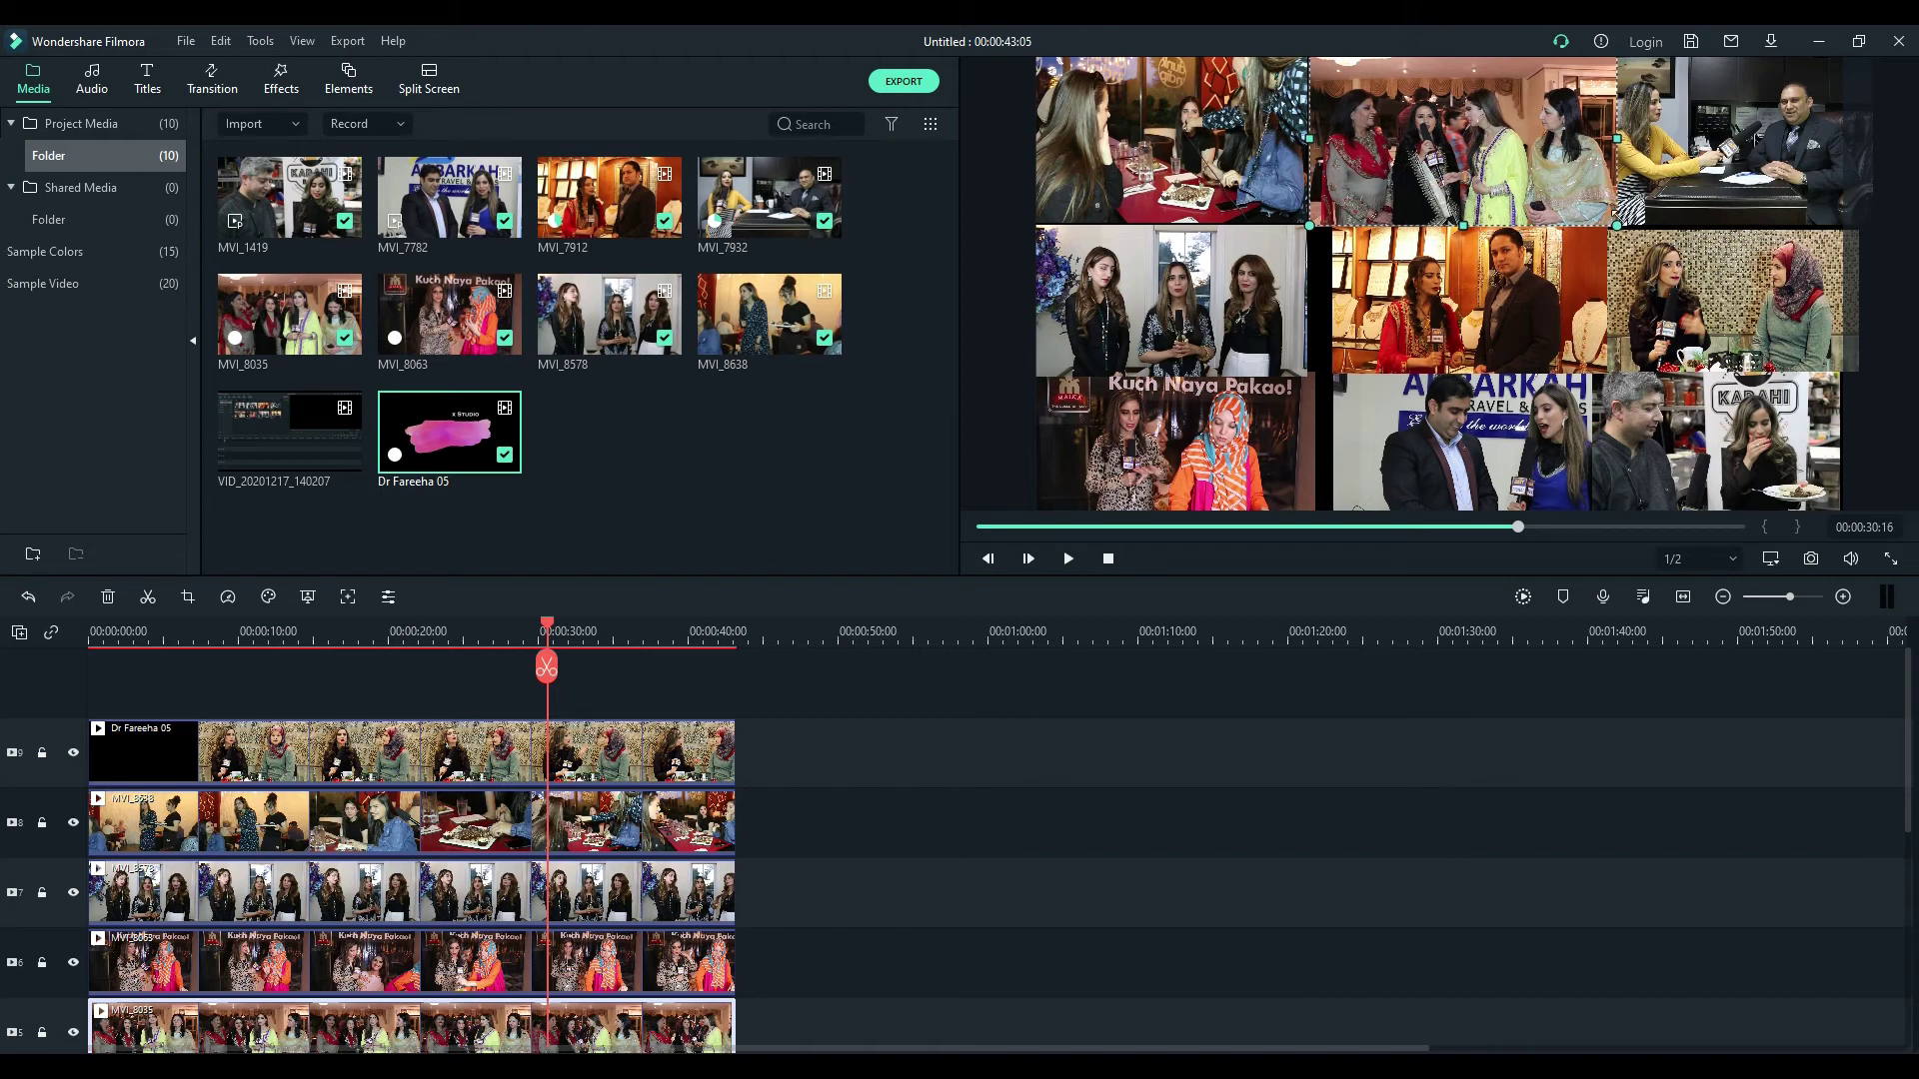
pyautogui.moveTo(1617, 226); pyautogui.dragTo(1605, 219)
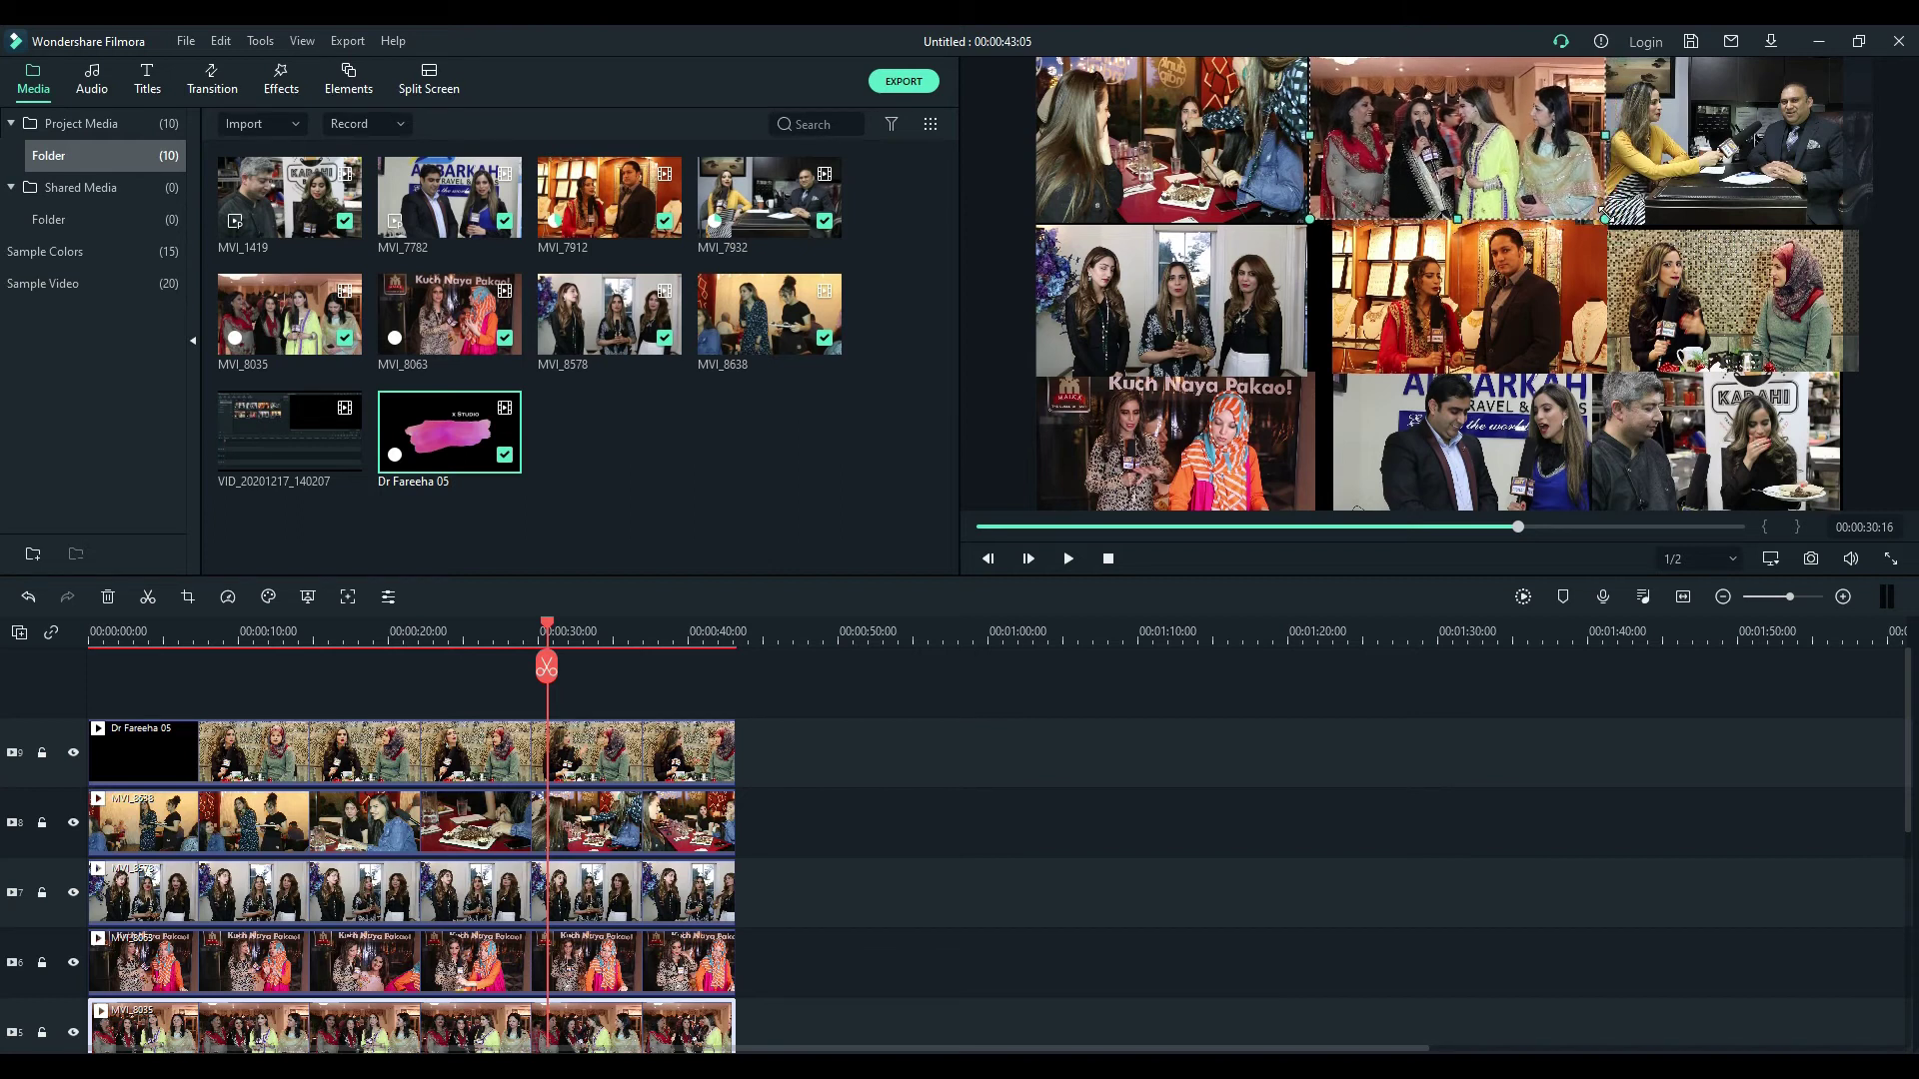
# Step: Shrink the middle-centre tile, shift it left, and widen it to the right
pyautogui.click(1487, 297)
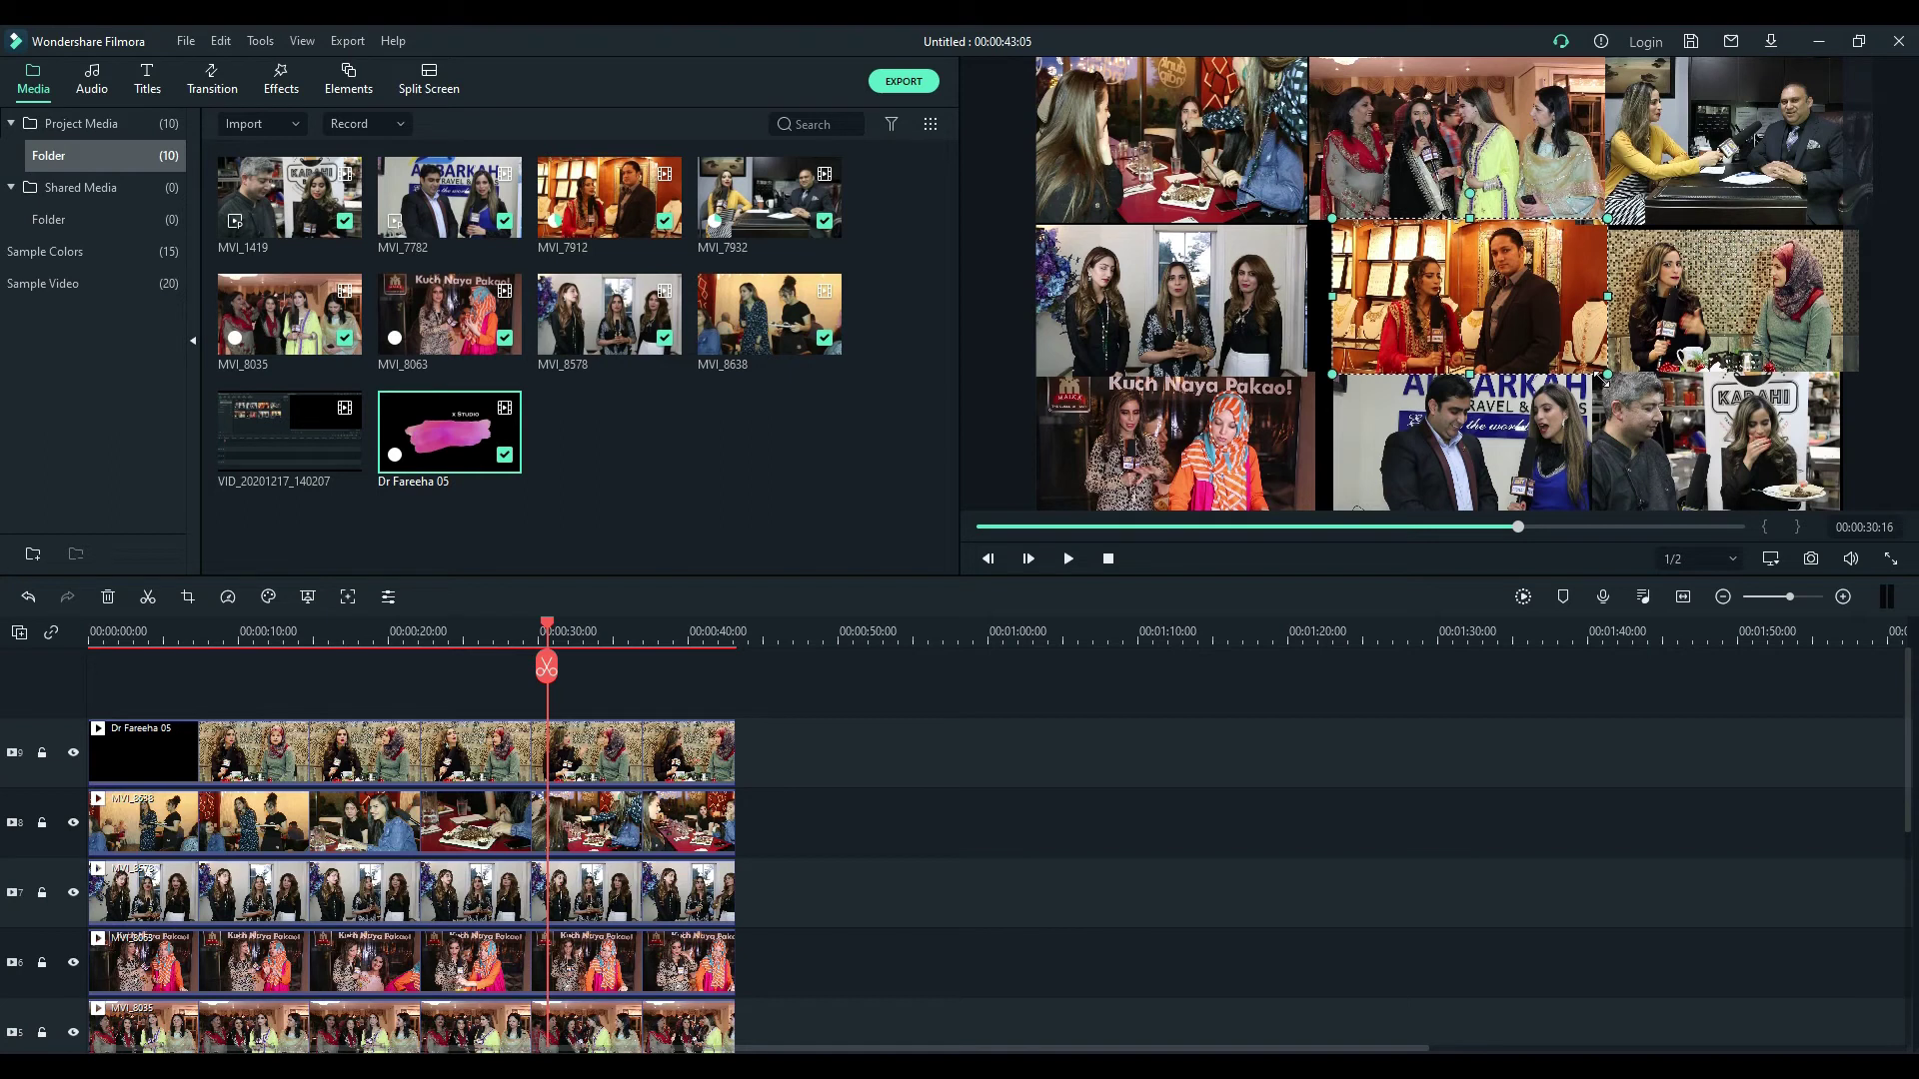
pyautogui.moveTo(1602, 374); pyautogui.dragTo(1597, 370)
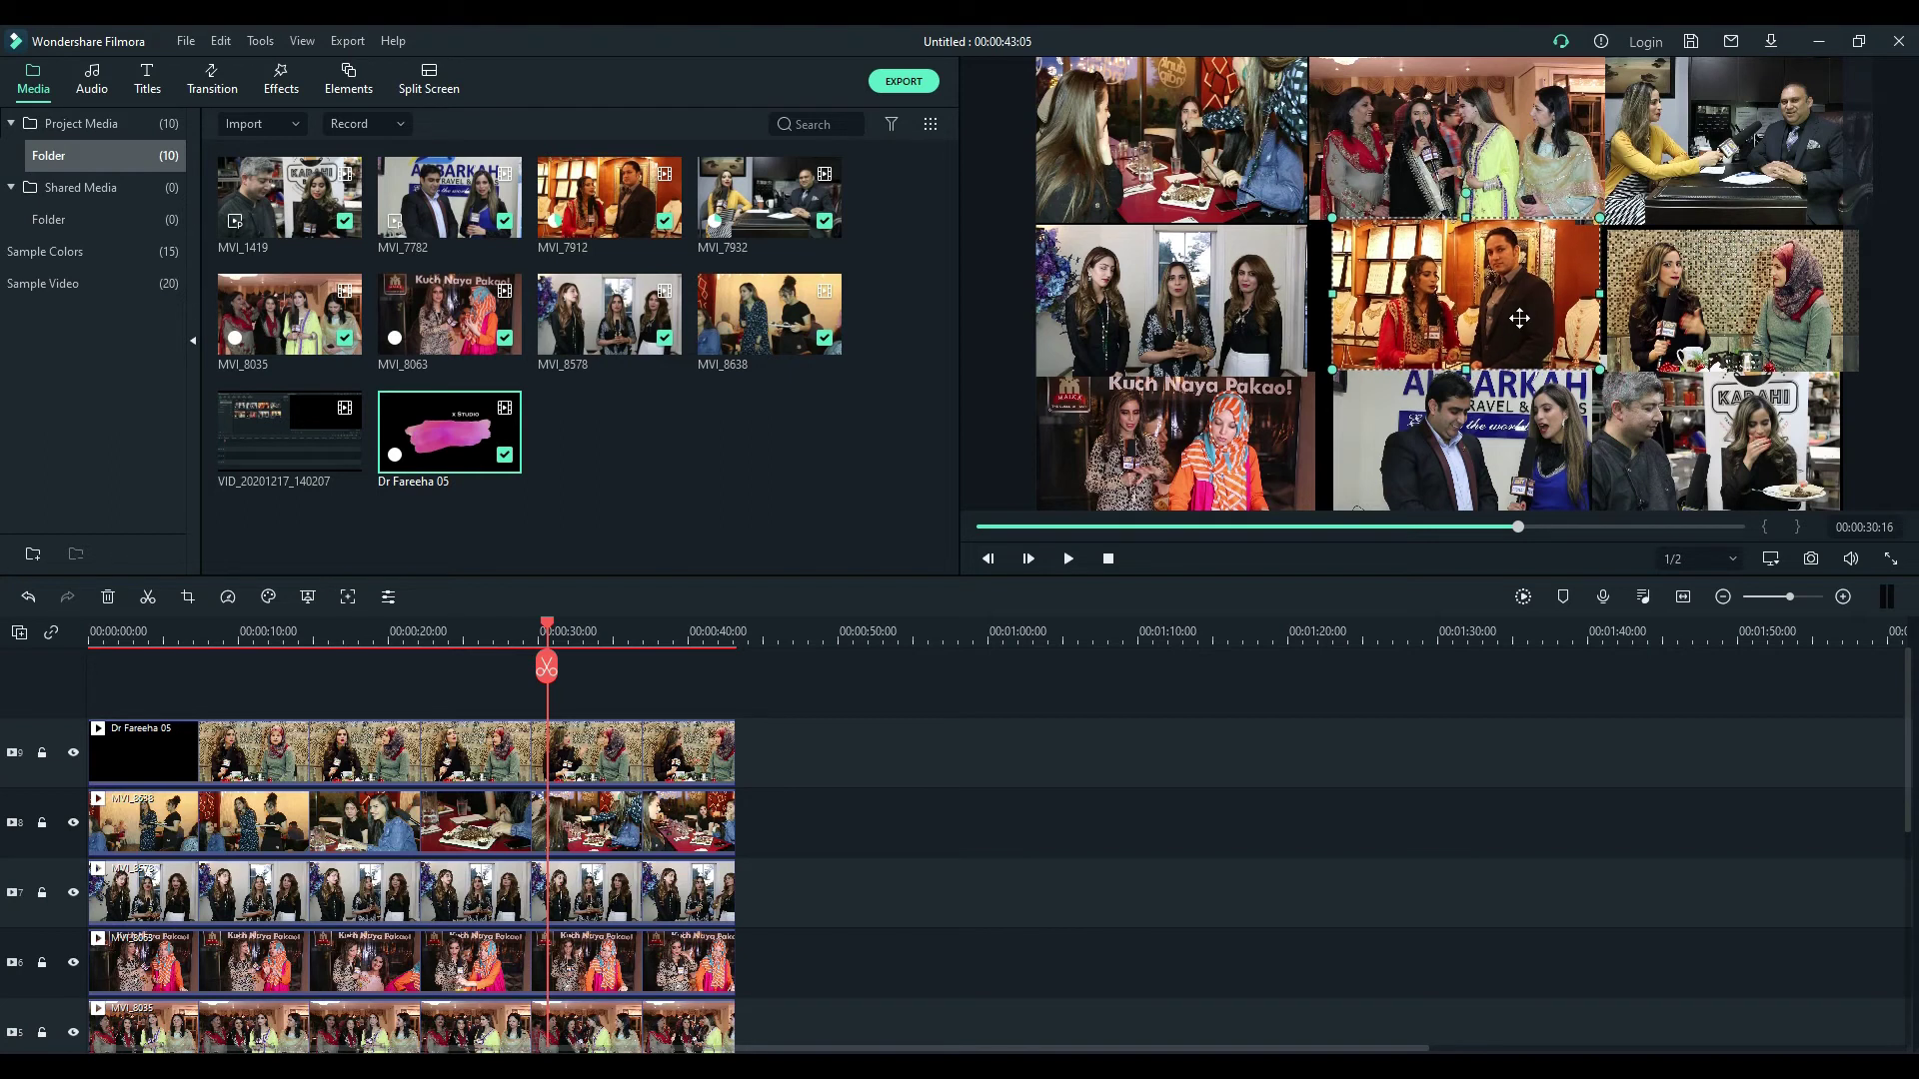
pyautogui.moveTo(1501, 318)
pyautogui.mouseDown()
pyautogui.moveTo(1476, 322)
pyautogui.moveTo(1483, 350)
pyautogui.mouseUp()
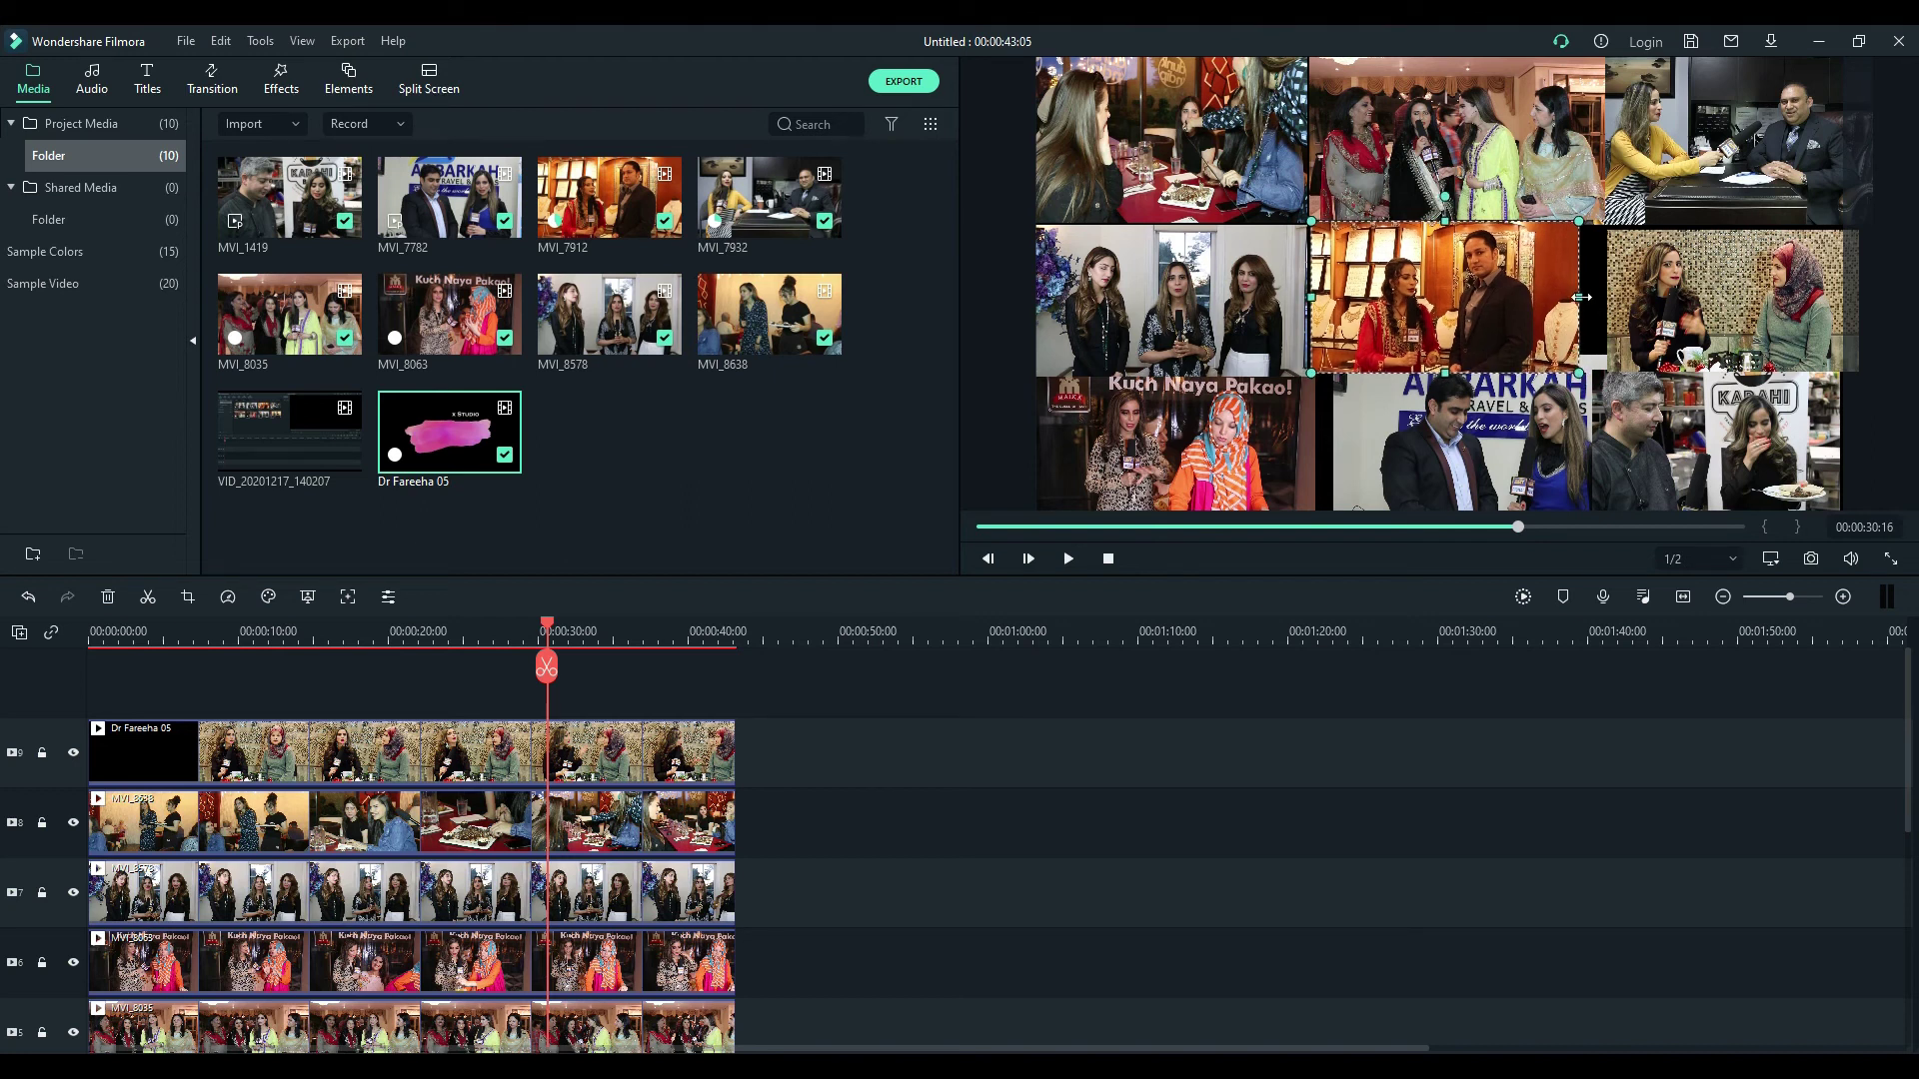
pyautogui.moveTo(1579, 297); pyautogui.dragTo(1609, 297)
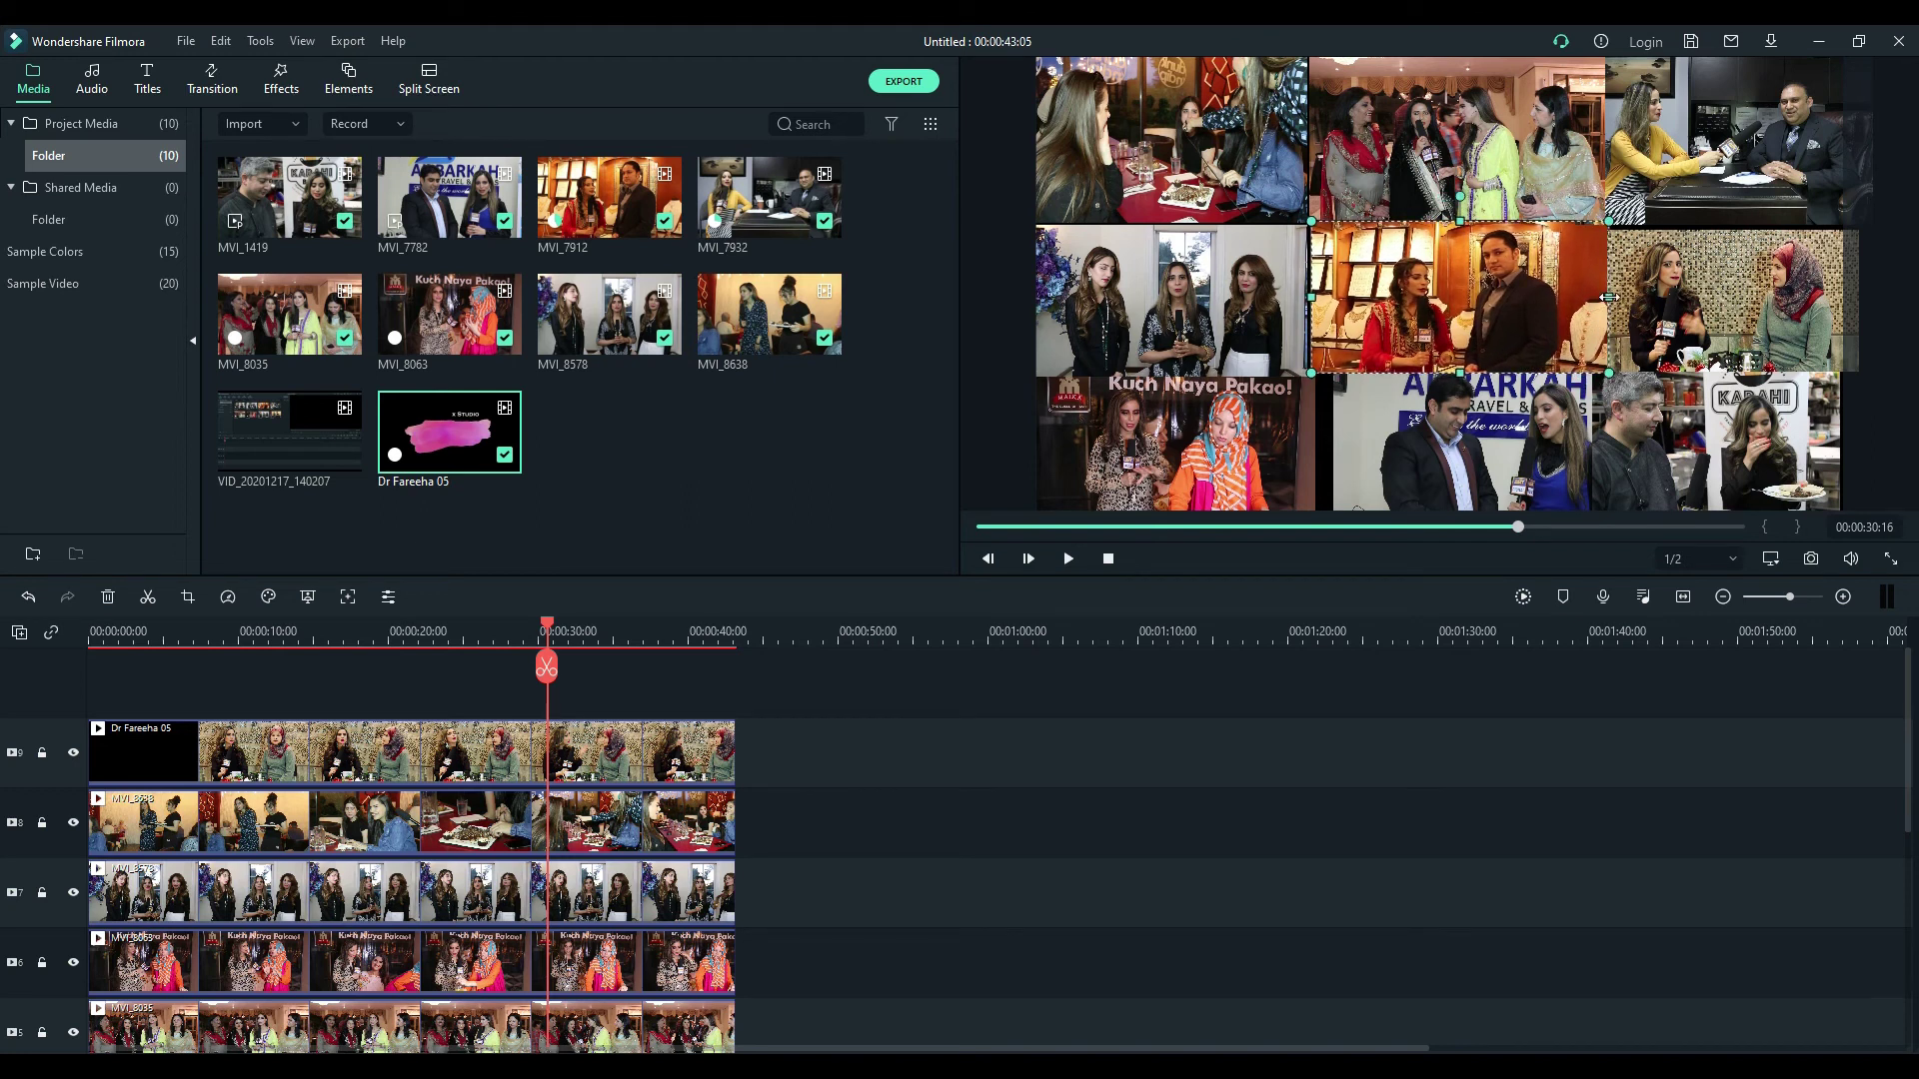
# Step: Shift and slightly shrink the AL BARKAH tile, then snap the bottom-right tile right
pyautogui.click(1499, 418)
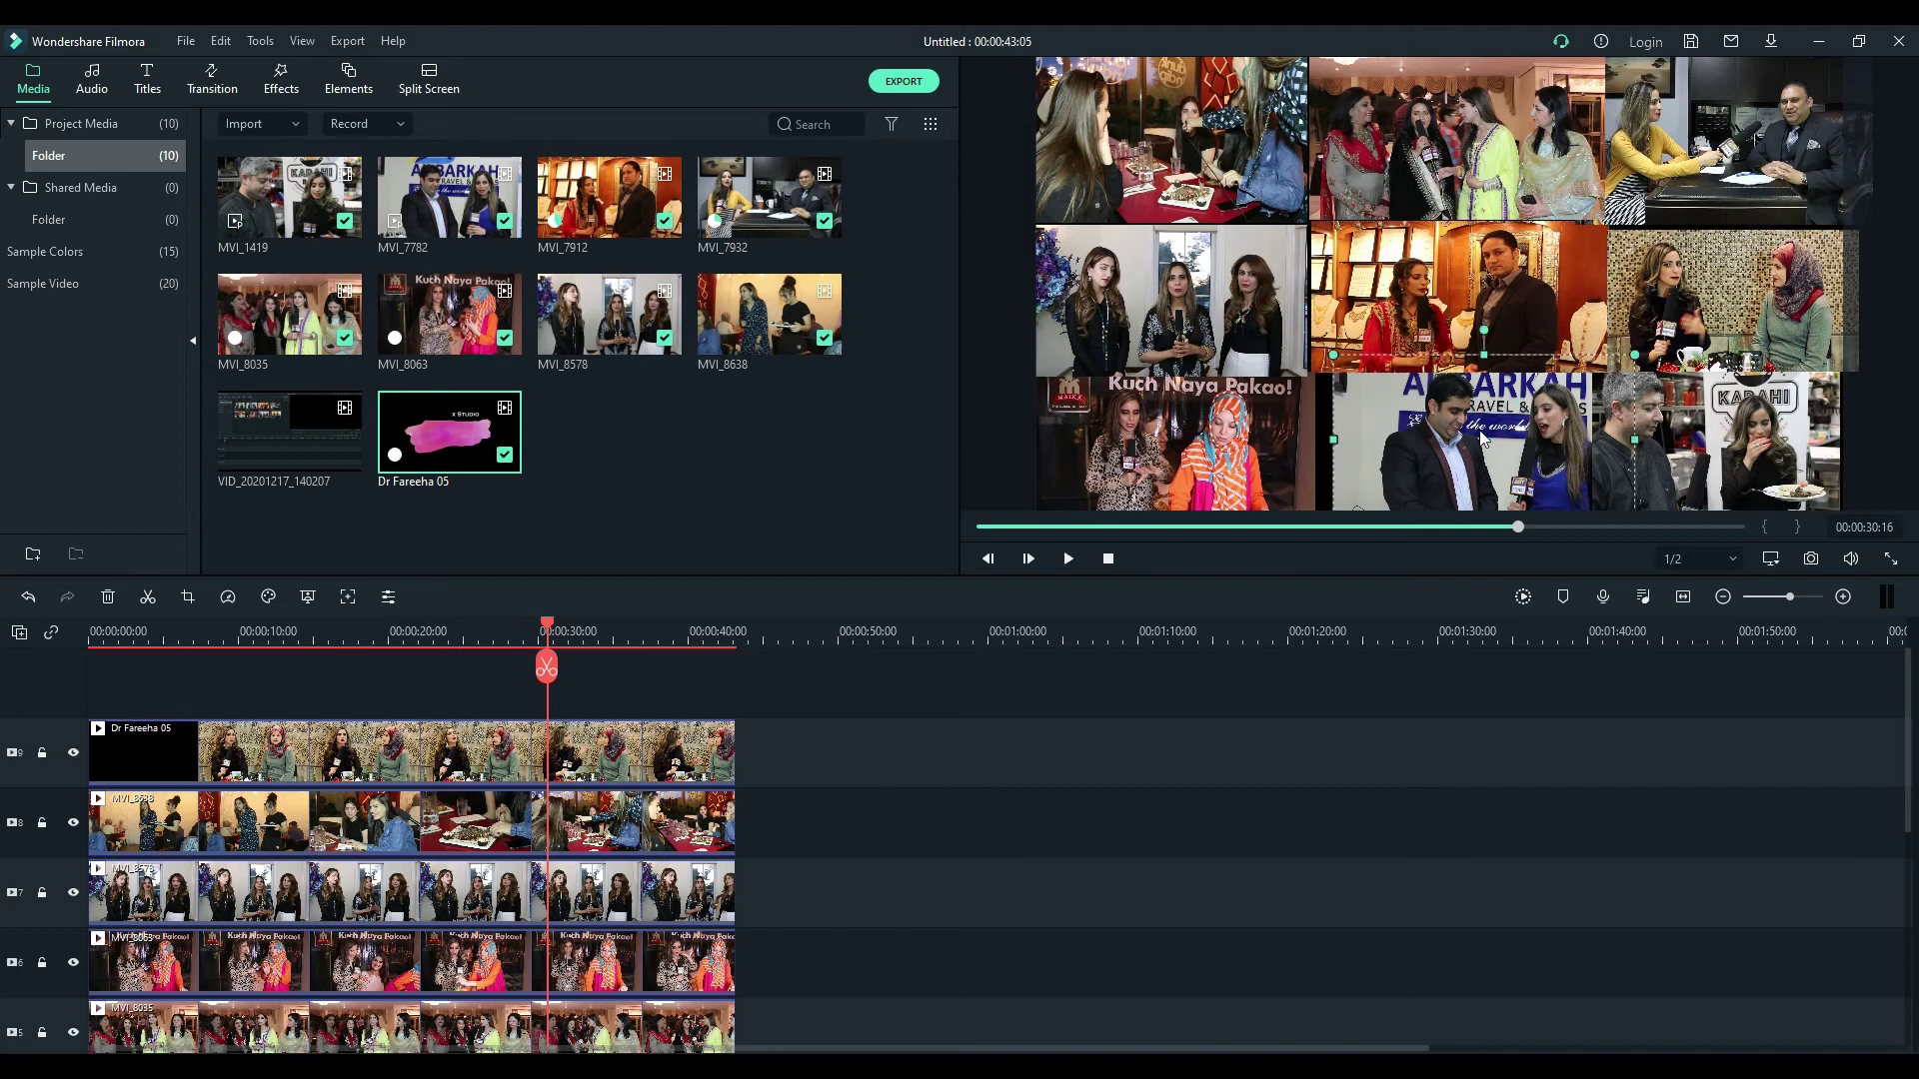
pyautogui.moveTo(1464, 429); pyautogui.dragTo(1439, 432)
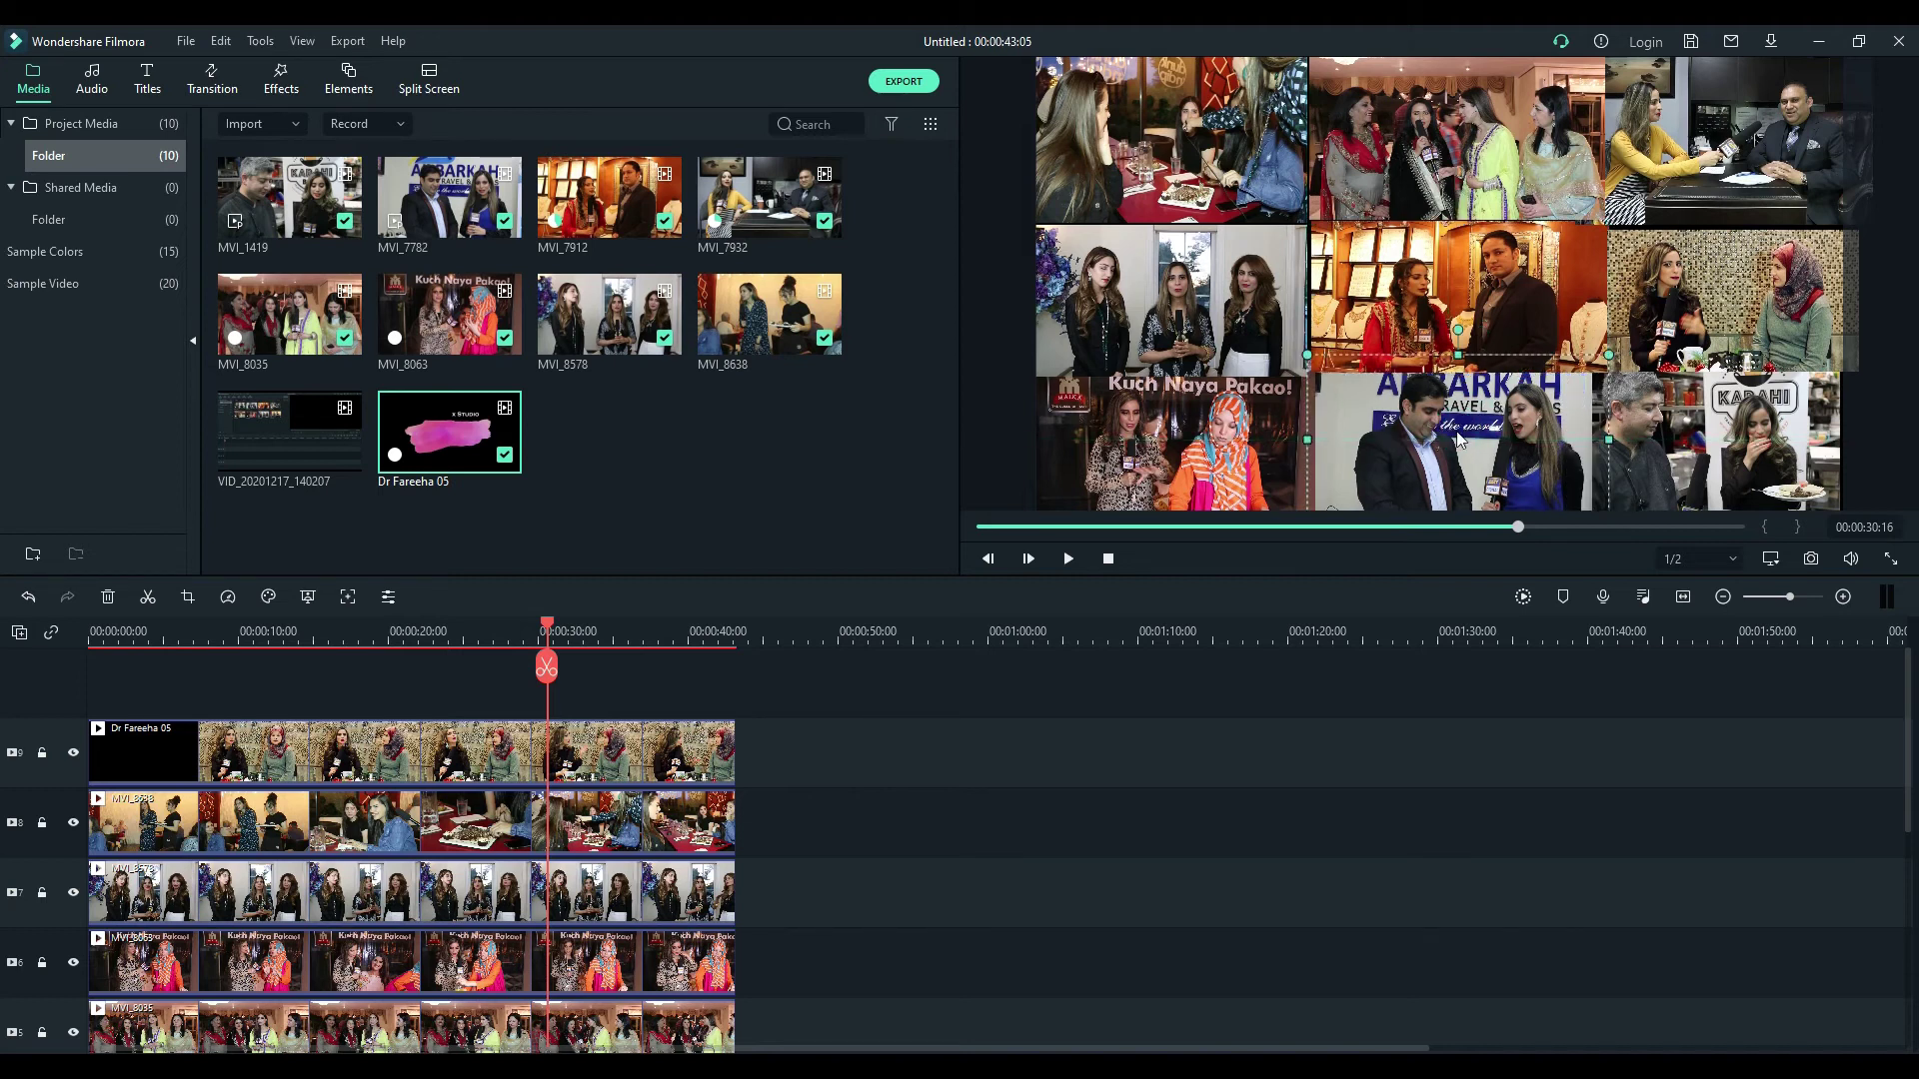
pyautogui.moveTo(1608, 354)
pyautogui.mouseDown()
pyautogui.moveTo(1585, 378)
pyautogui.moveTo(1599, 361)
pyautogui.mouseUp()
pyautogui.click(1715, 431)
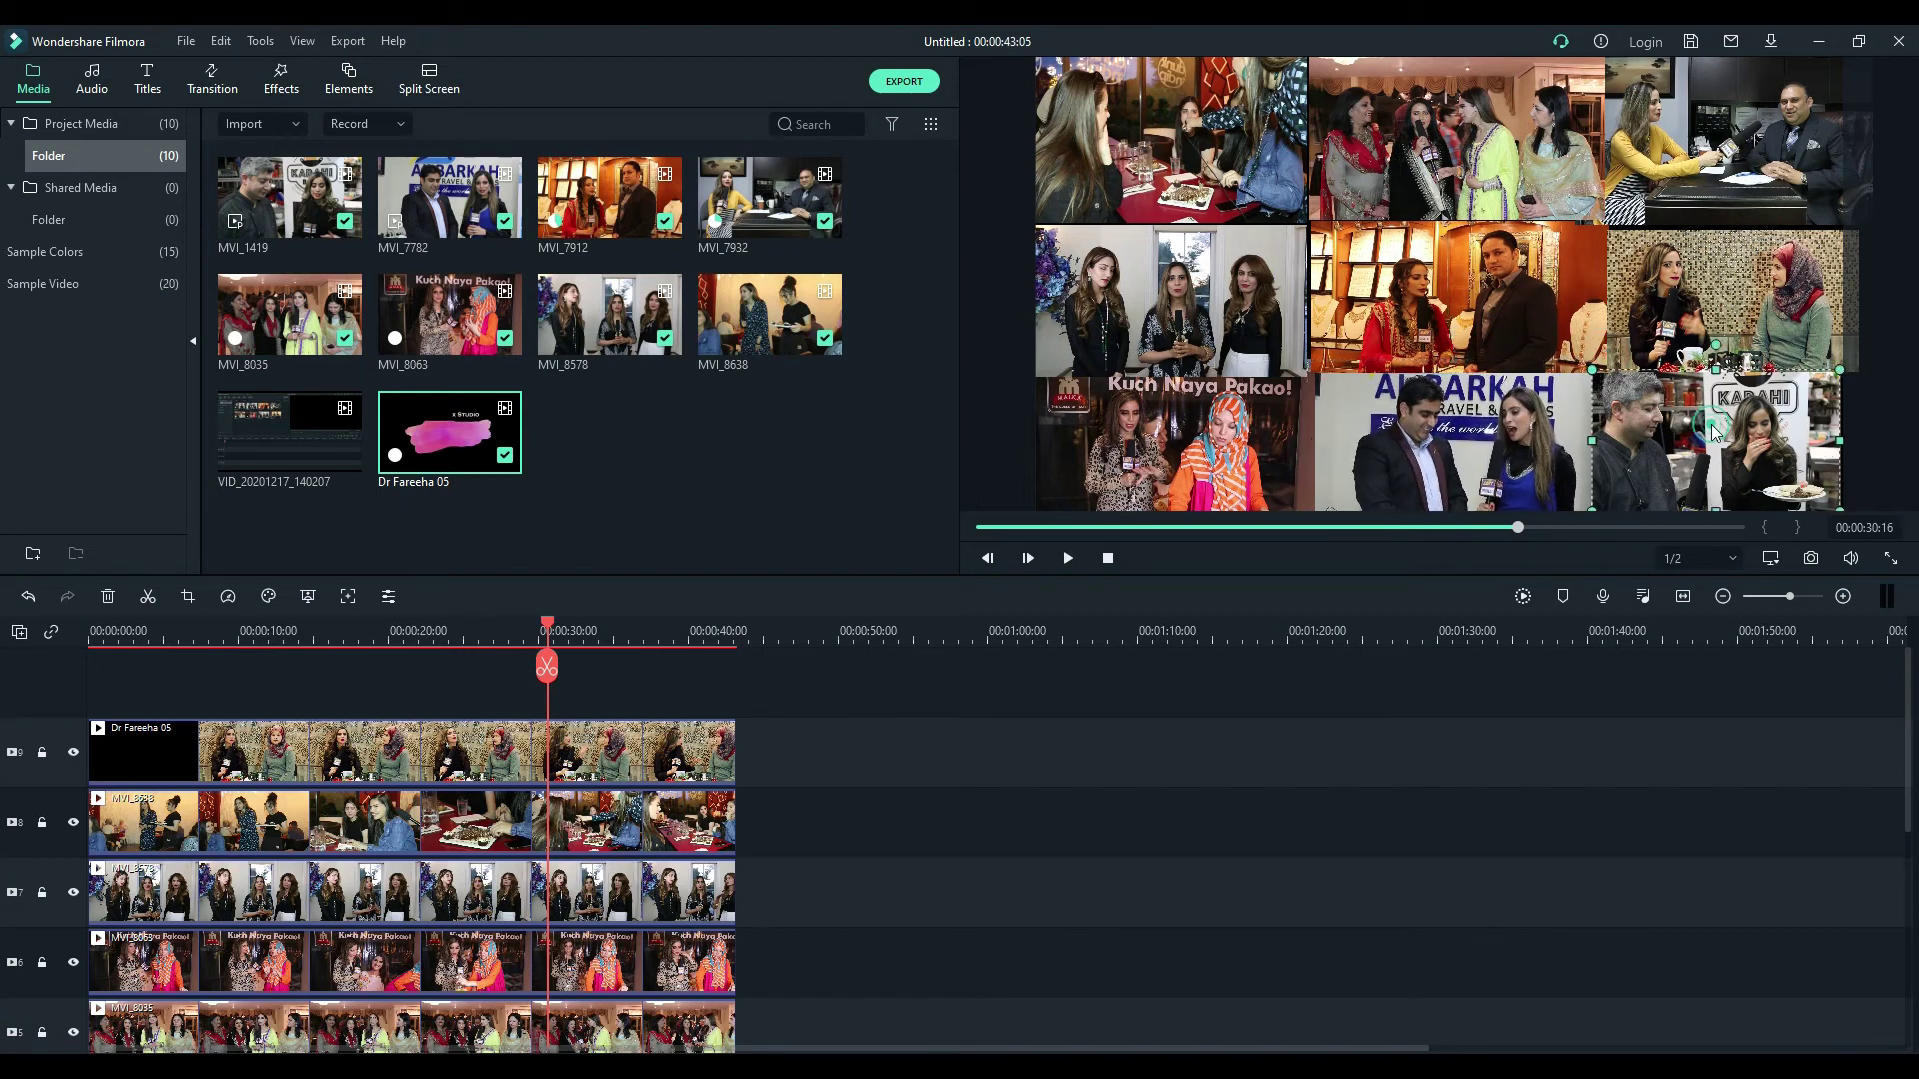
pyautogui.moveTo(1727, 446); pyautogui.dragTo(1730, 446)
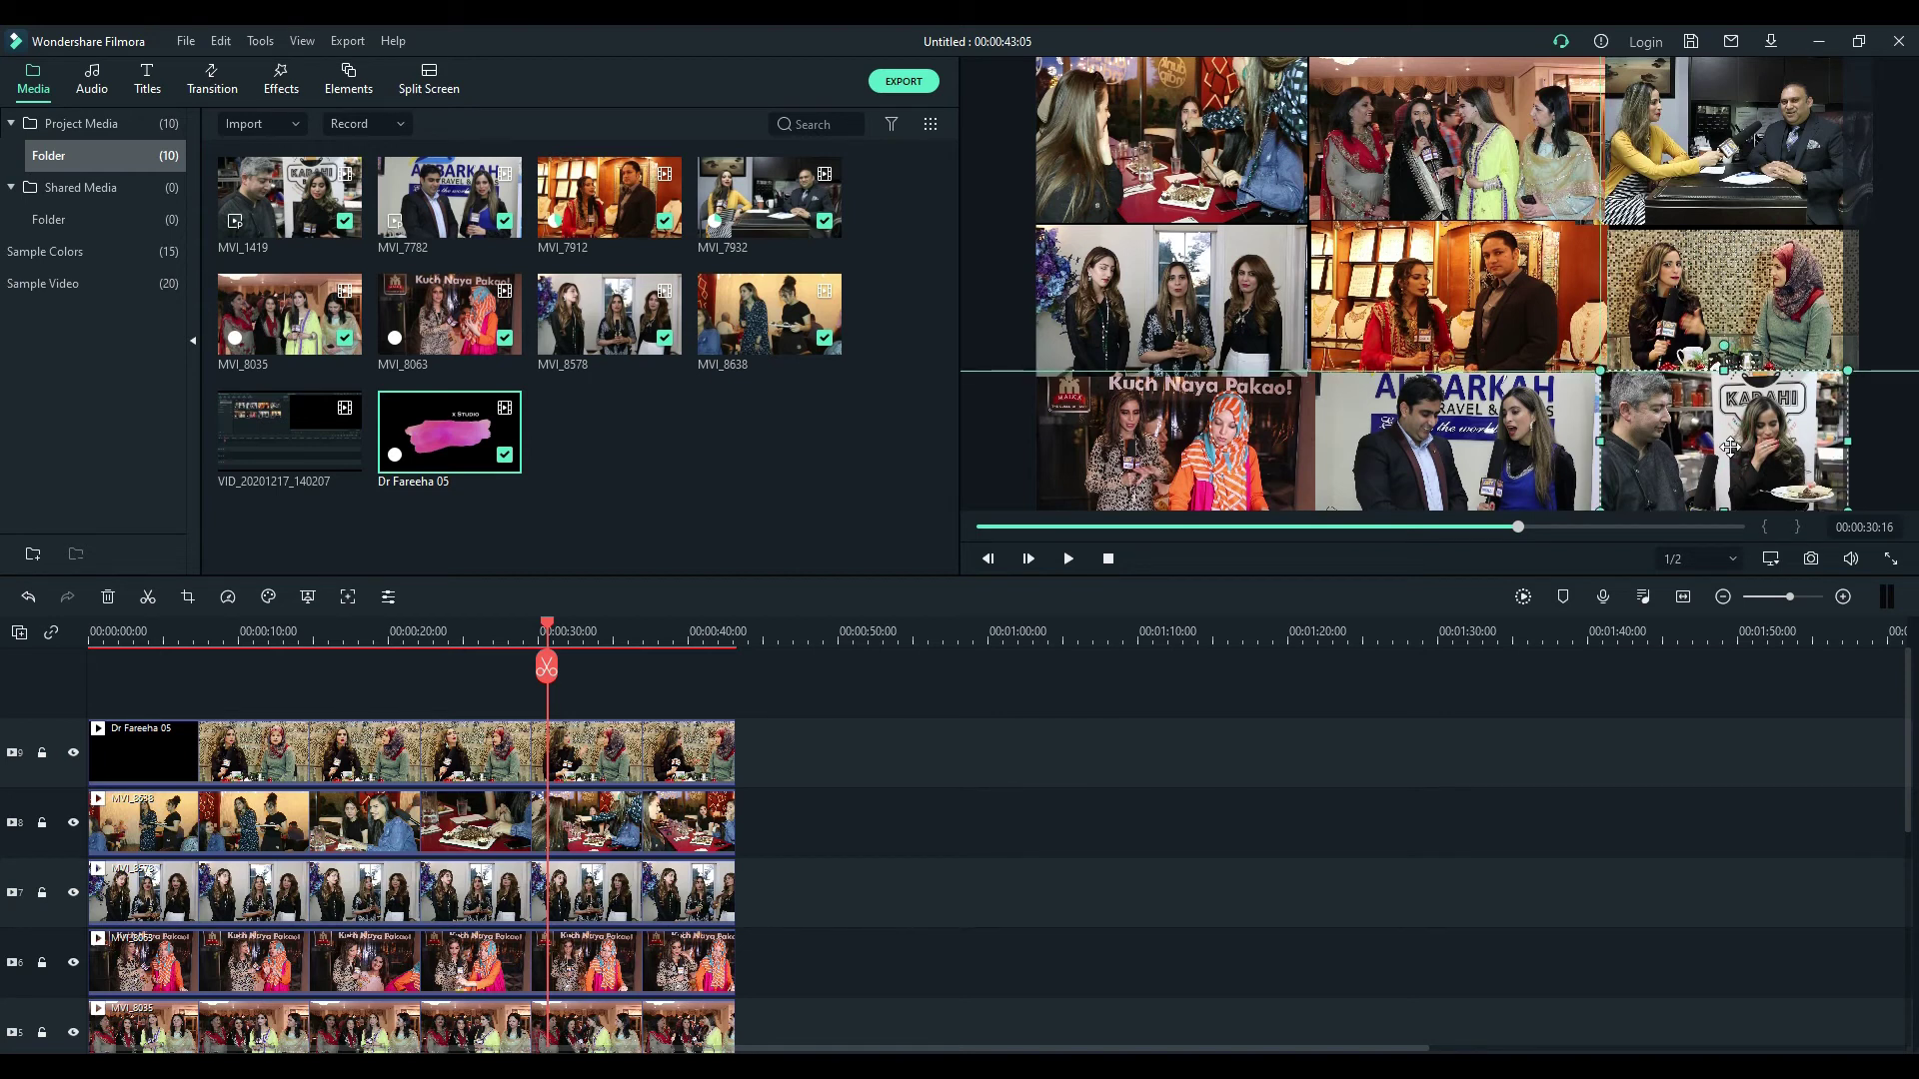
pyautogui.click(1713, 320)
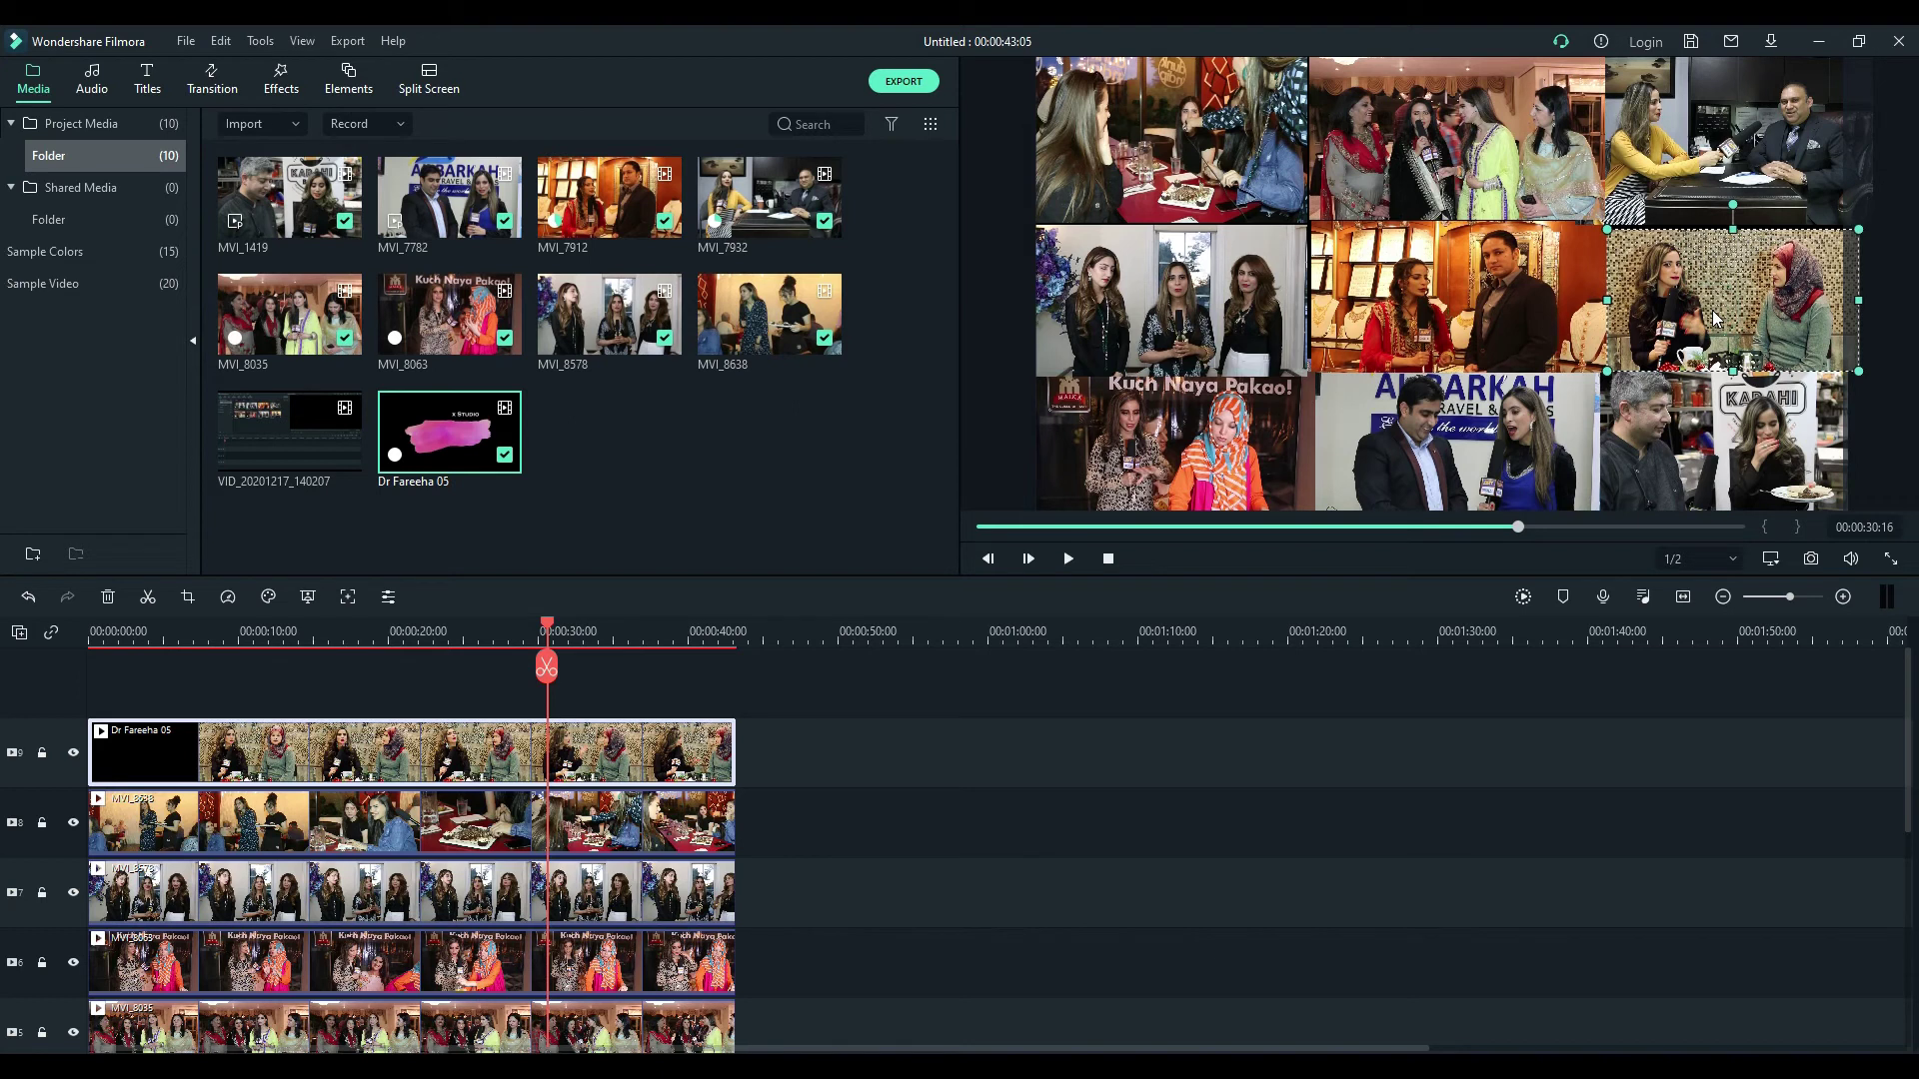
pyautogui.click(1595, 805)
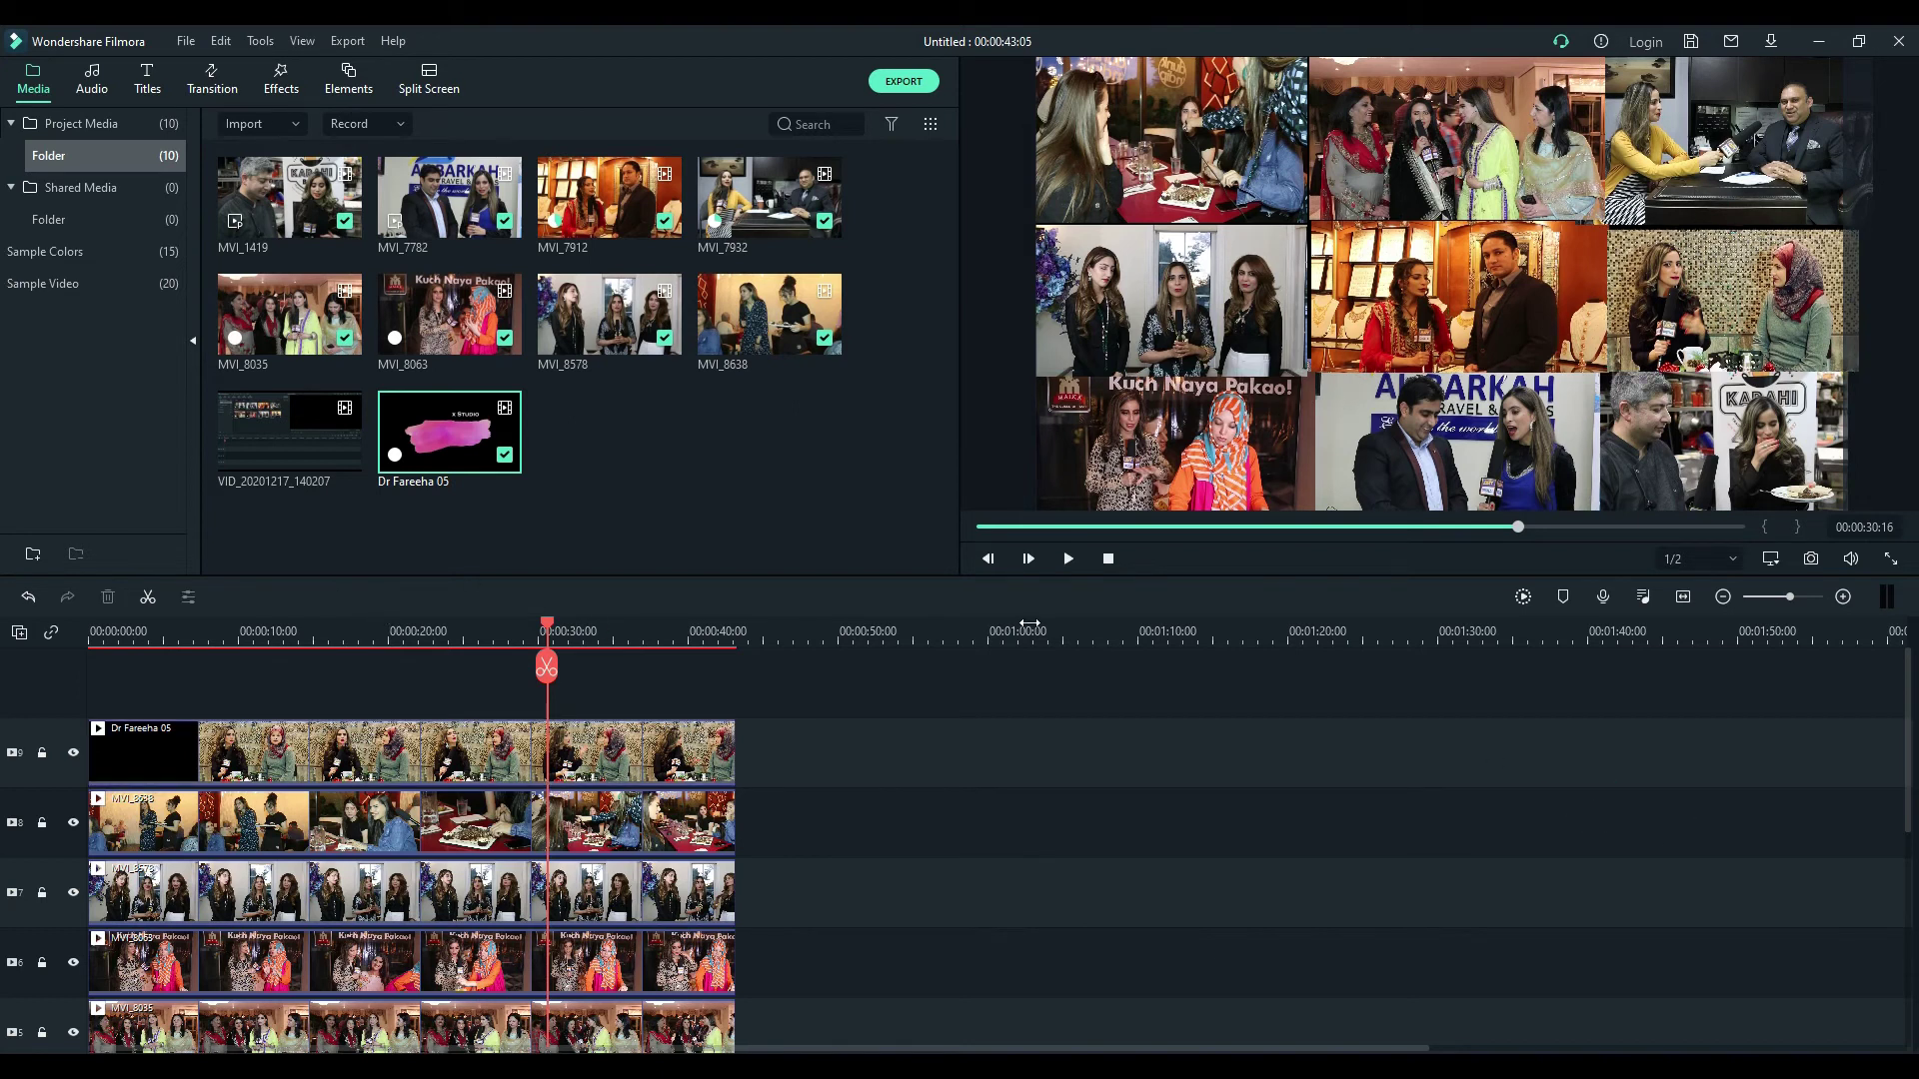
# Step: Play the collage from the start to review the adjusted tile layout
pyautogui.click(1108, 559)
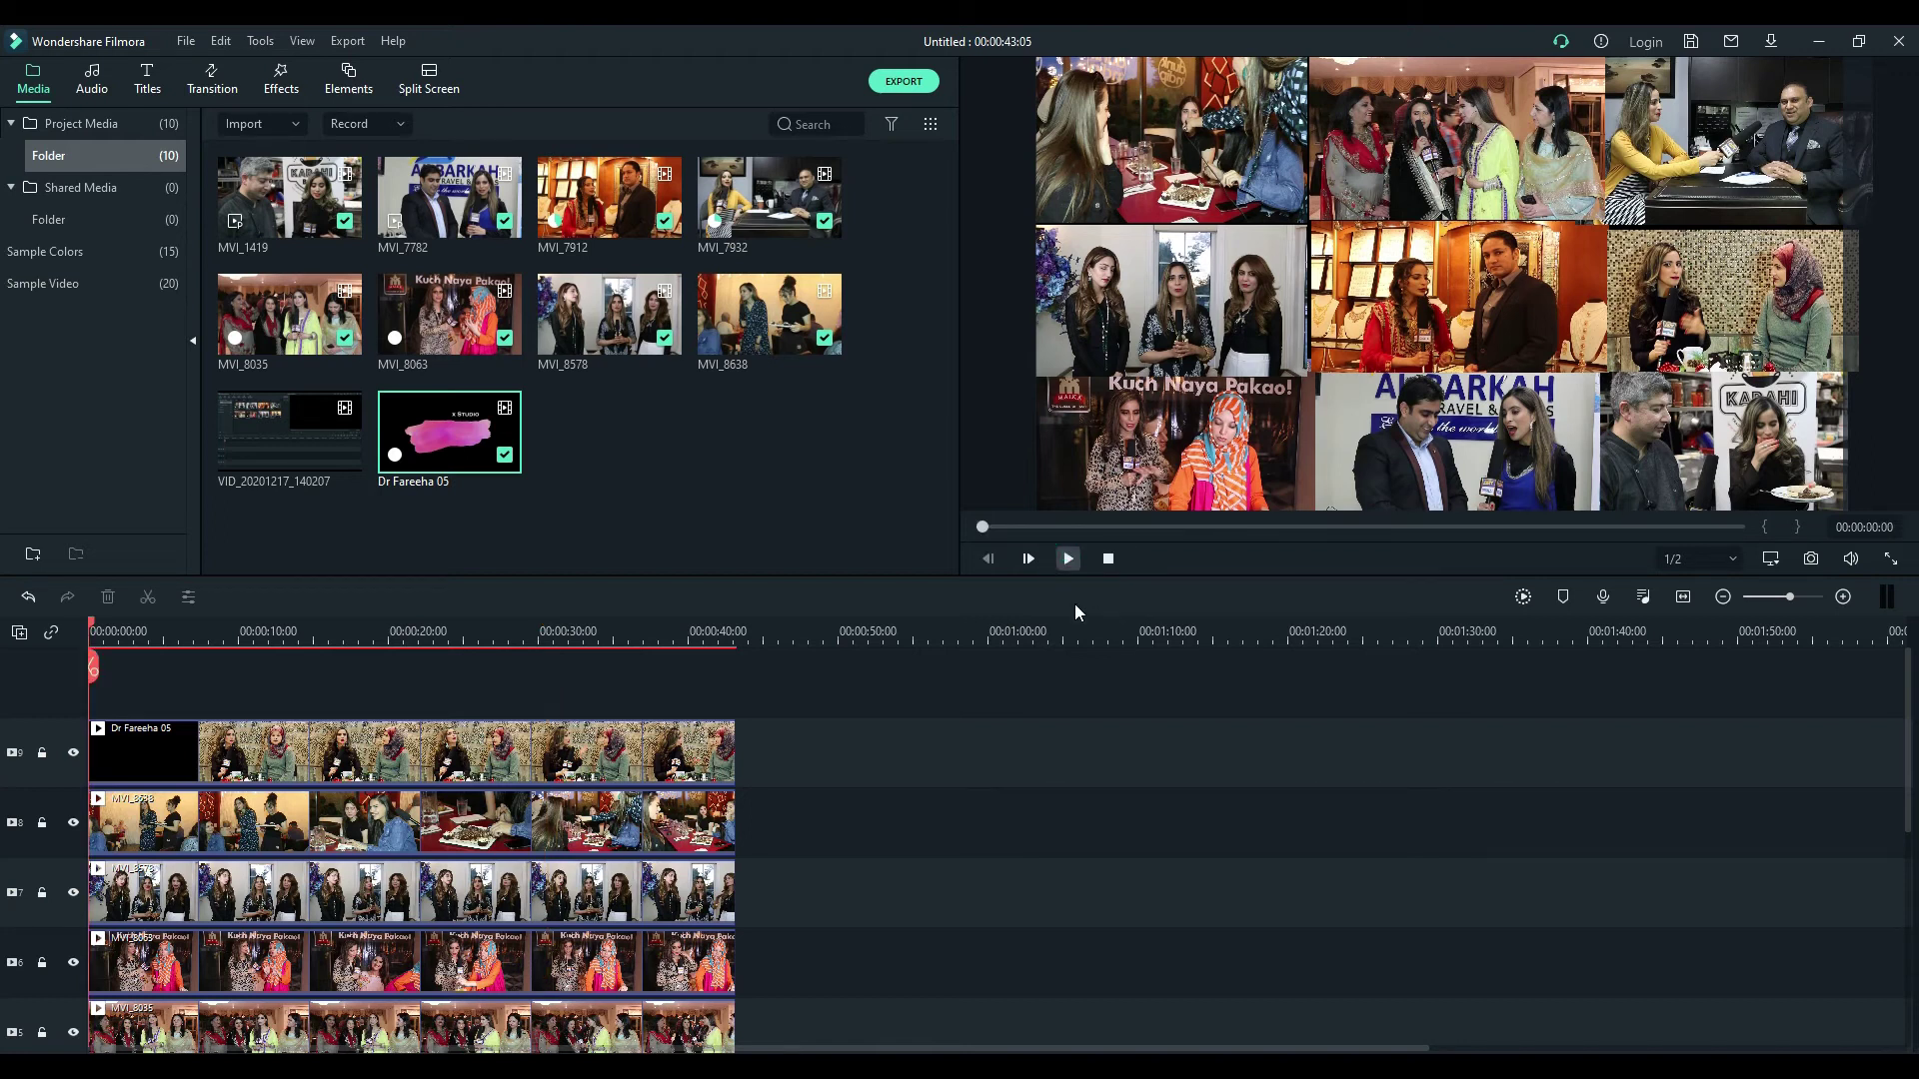
pyautogui.press('space')
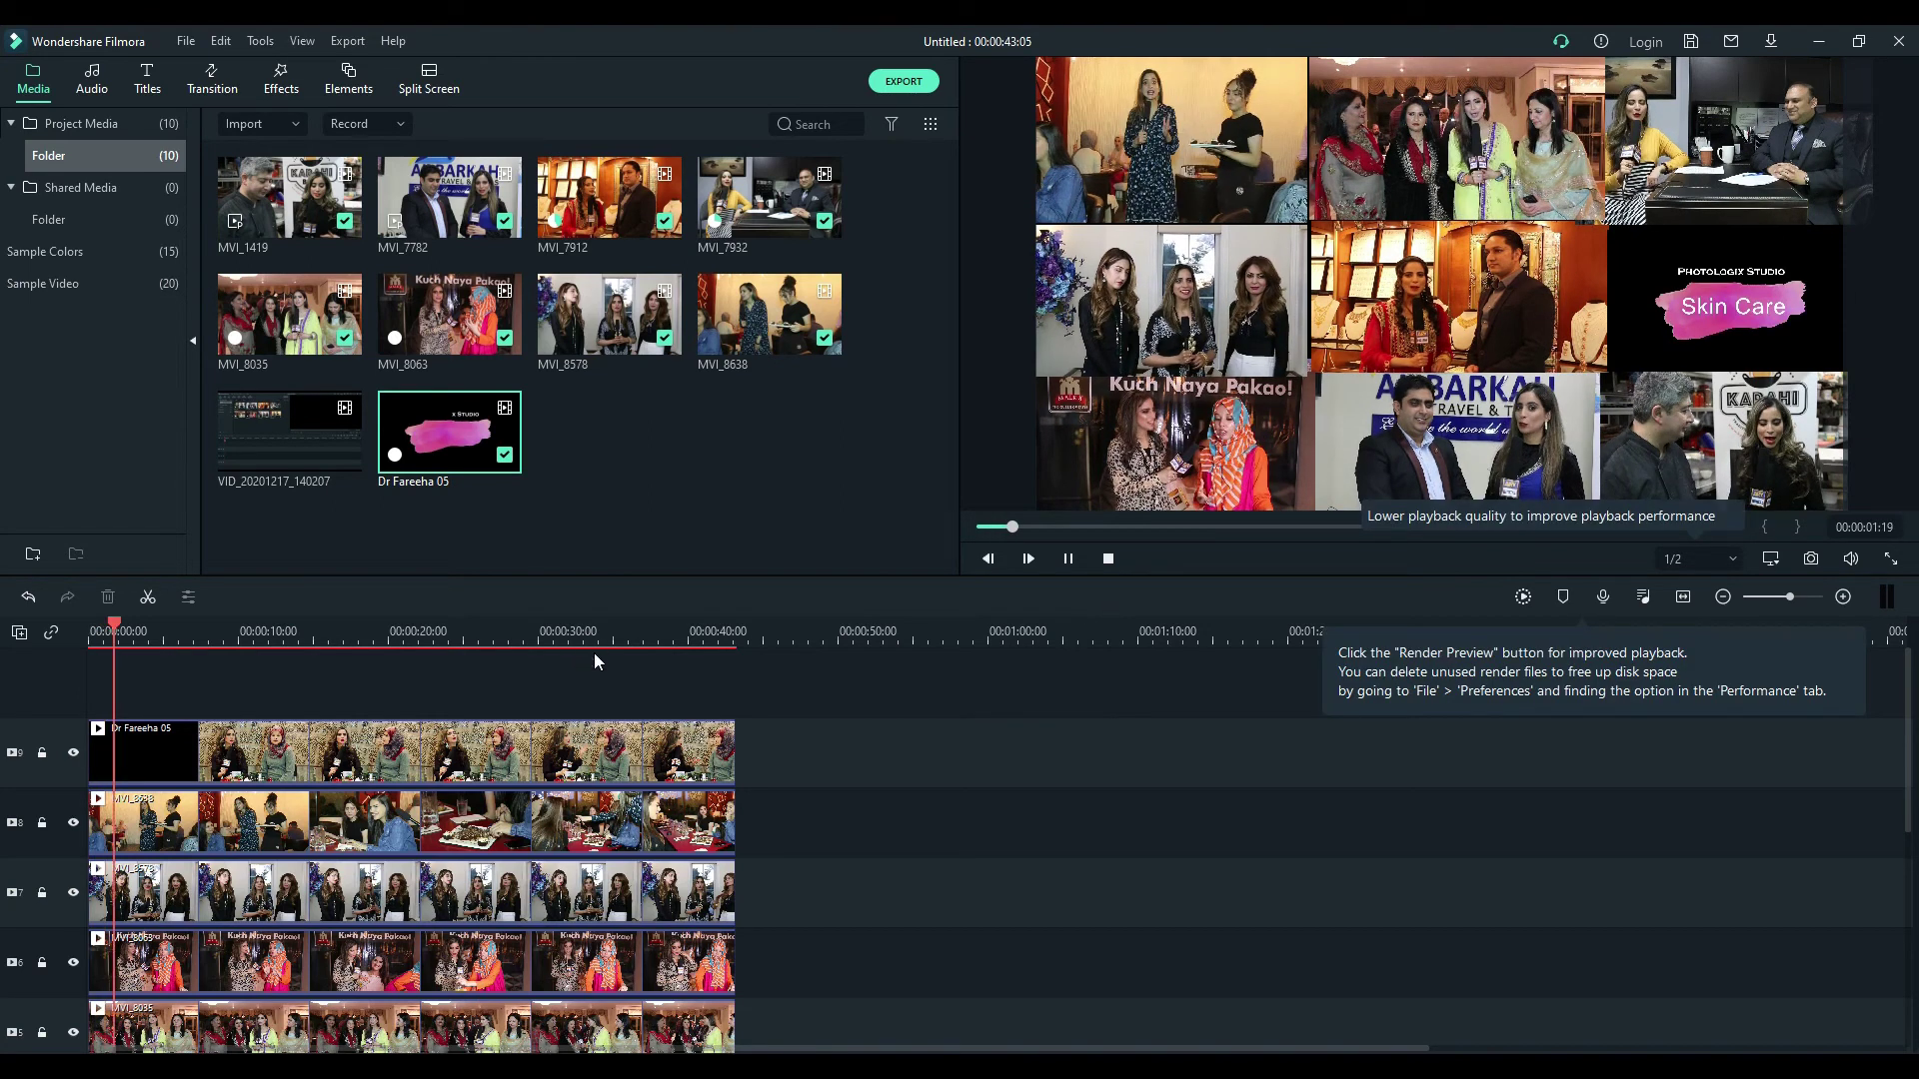
pyautogui.click(1068, 560)
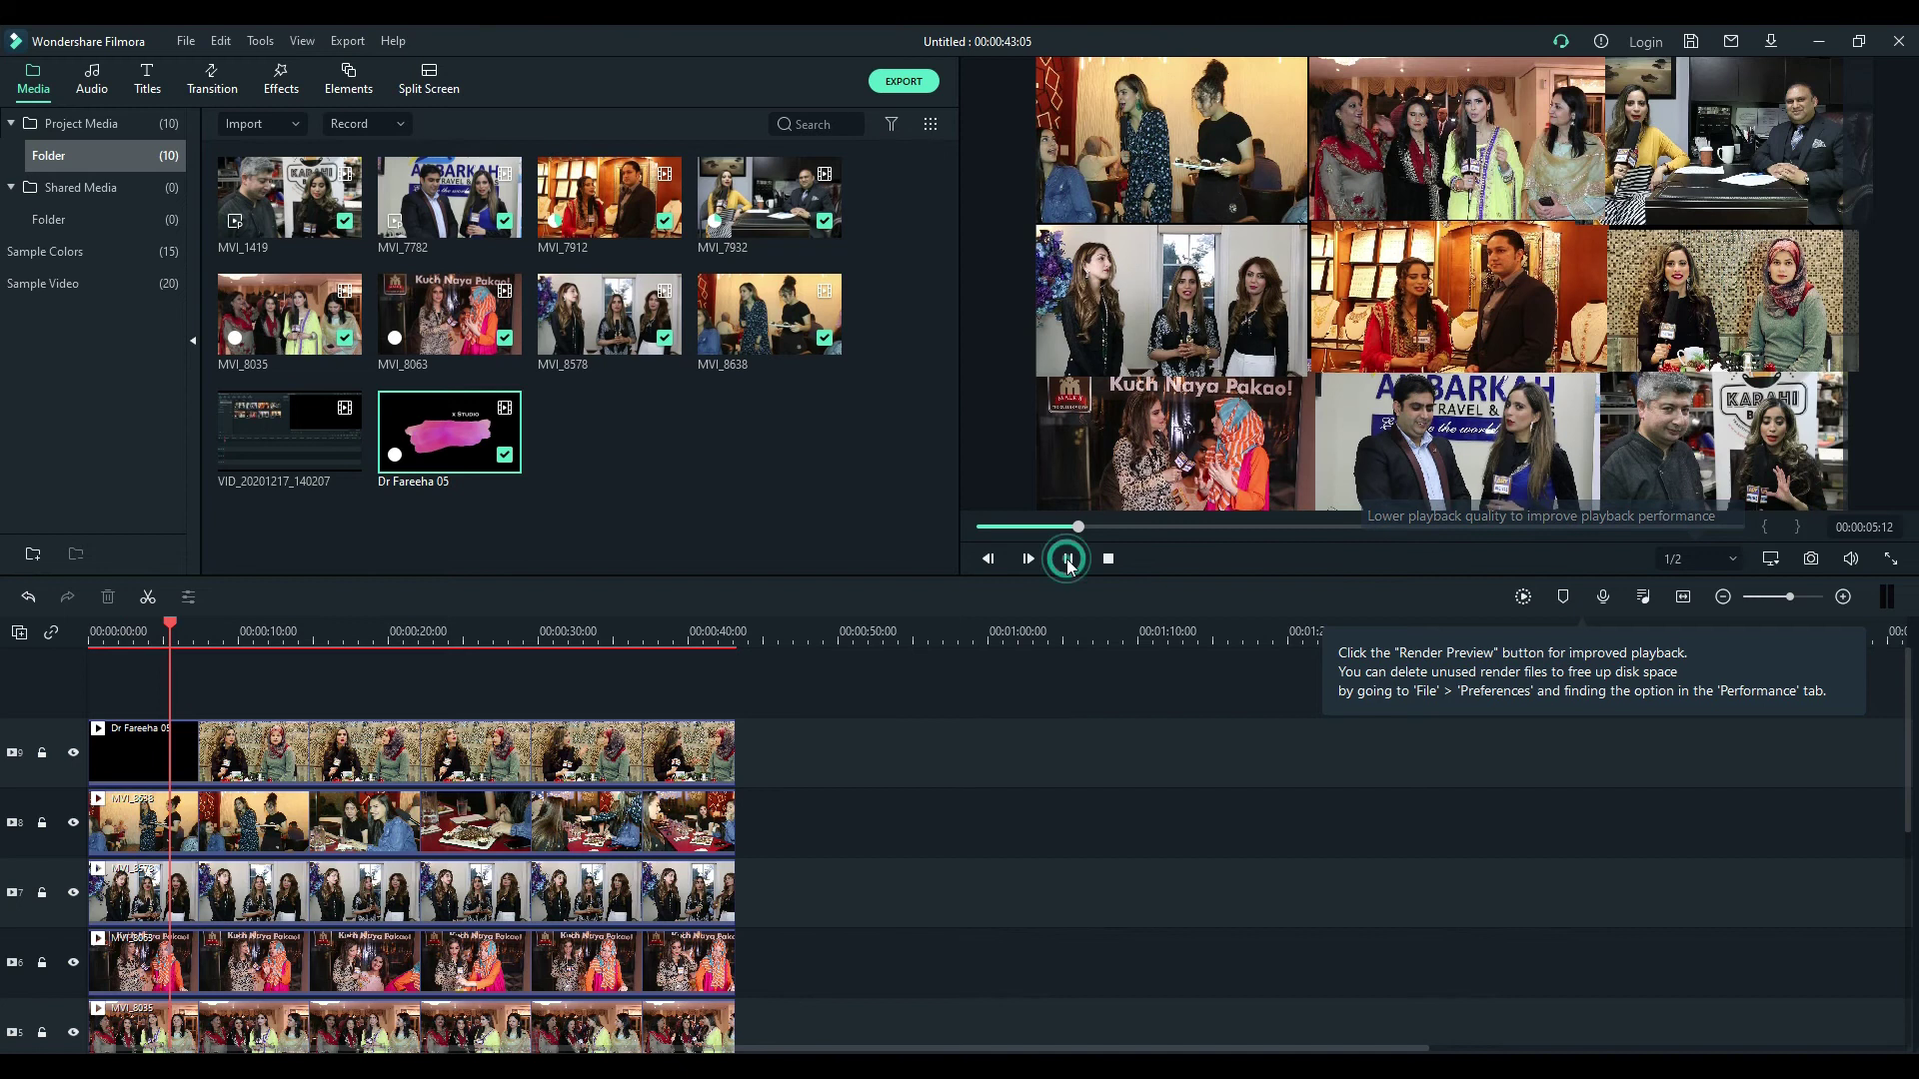
pyautogui.click(317, 628)
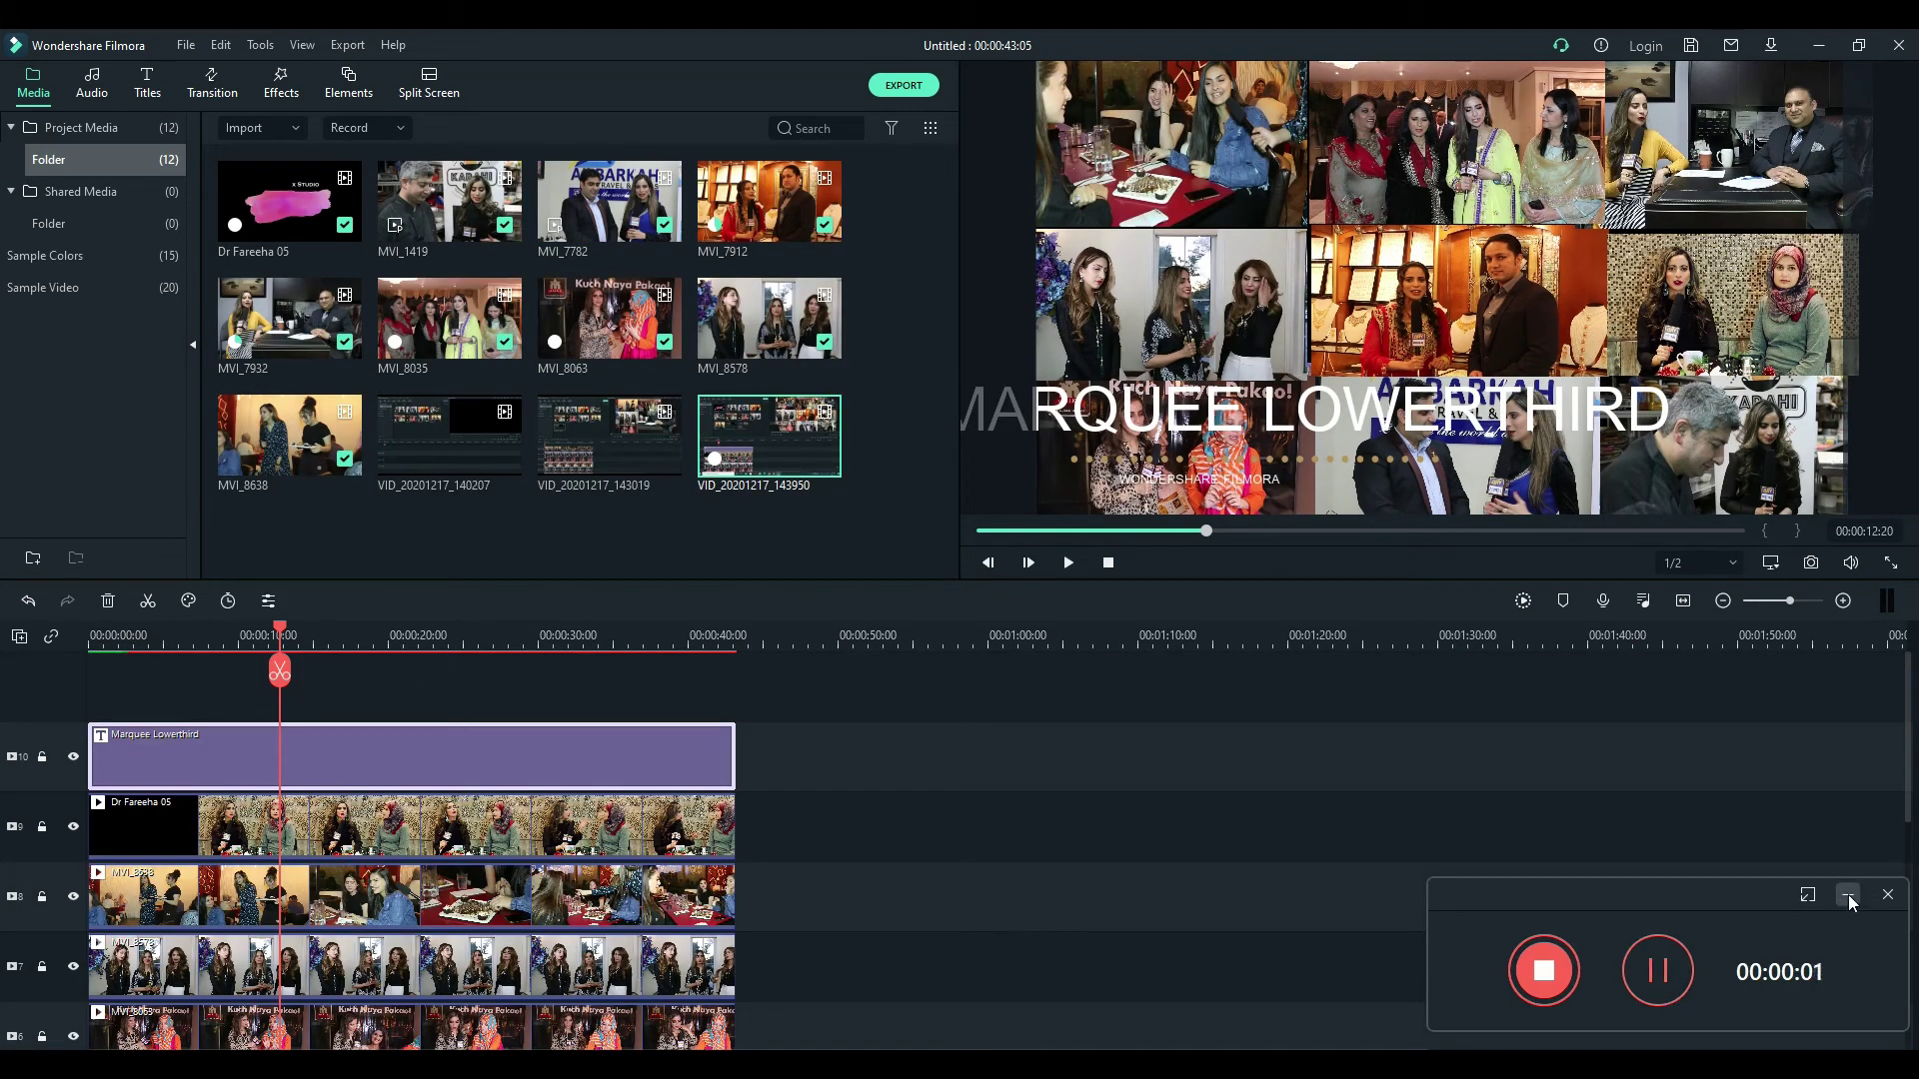
# Step: Place the Marquee Lowerthird title on the top track, stretched to end at 00:00:43:05
pyautogui.click(1852, 893)
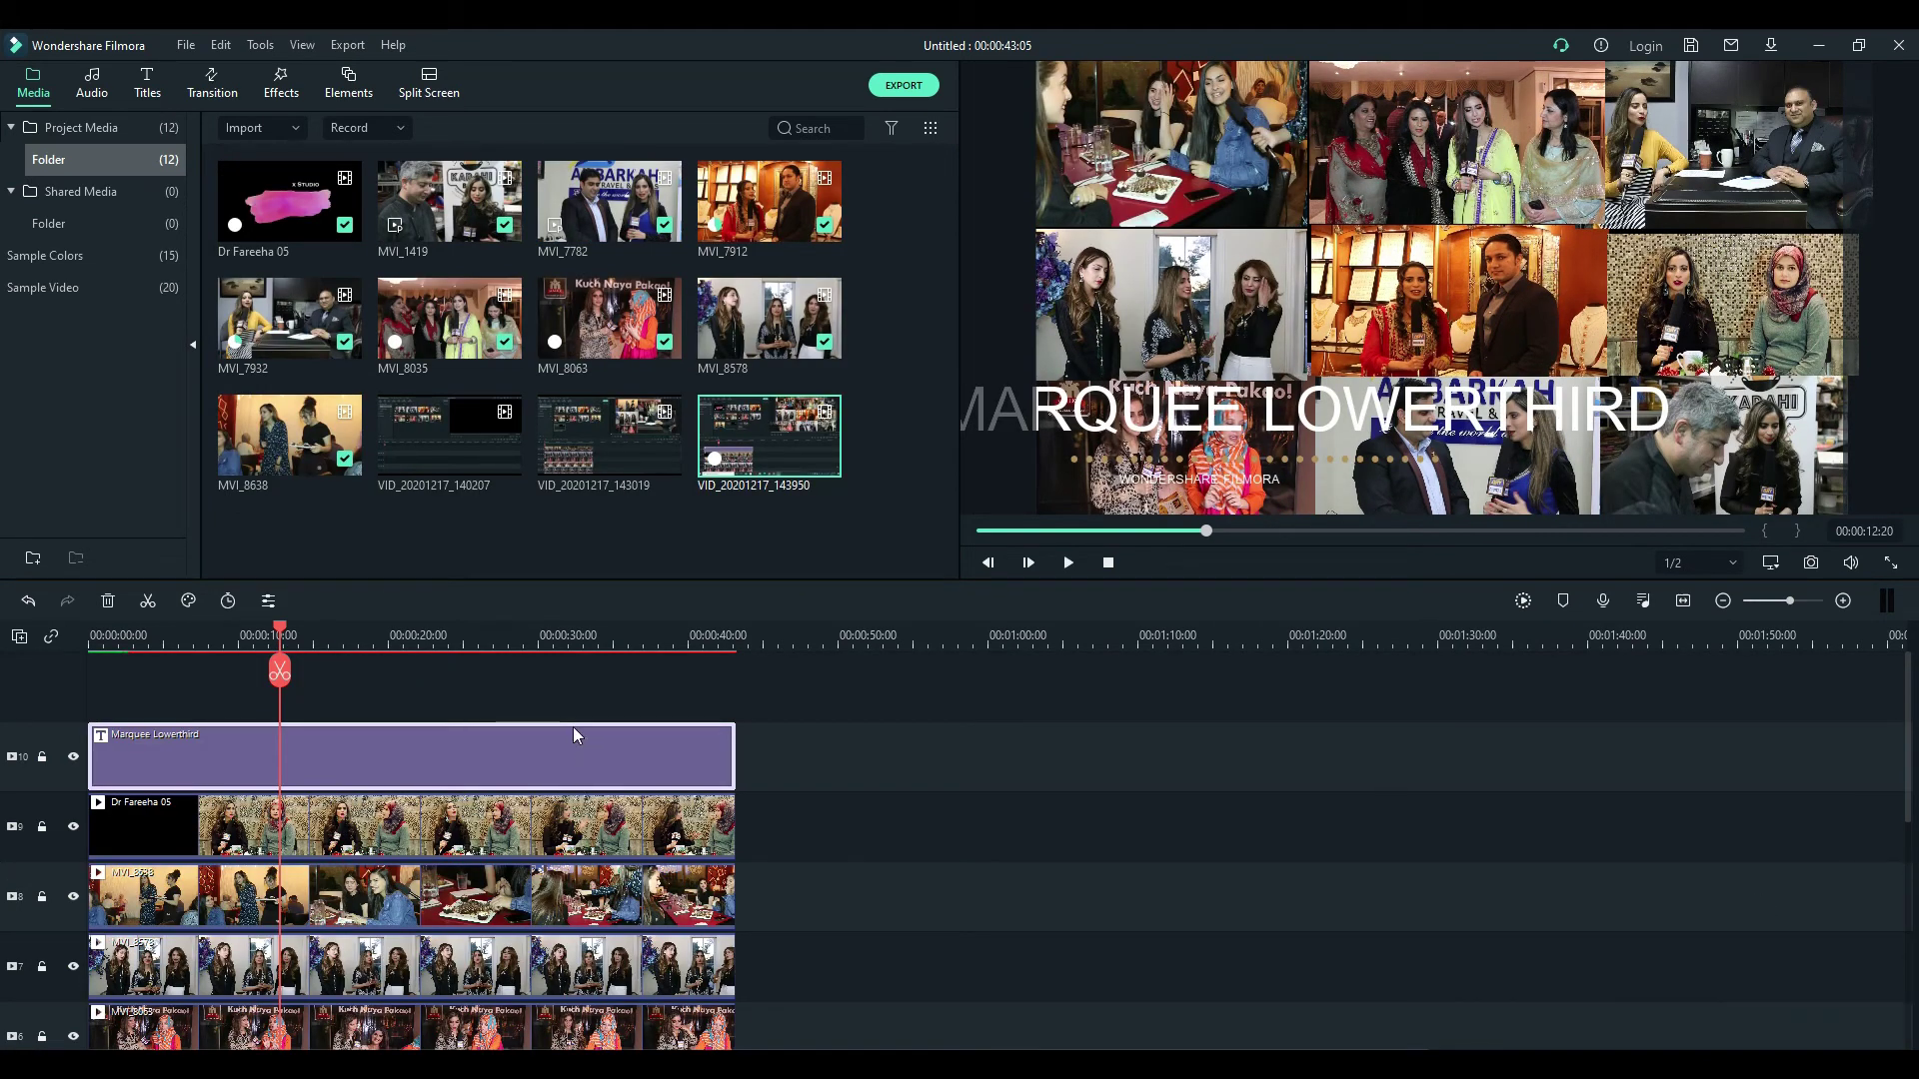
pyautogui.click(562, 681)
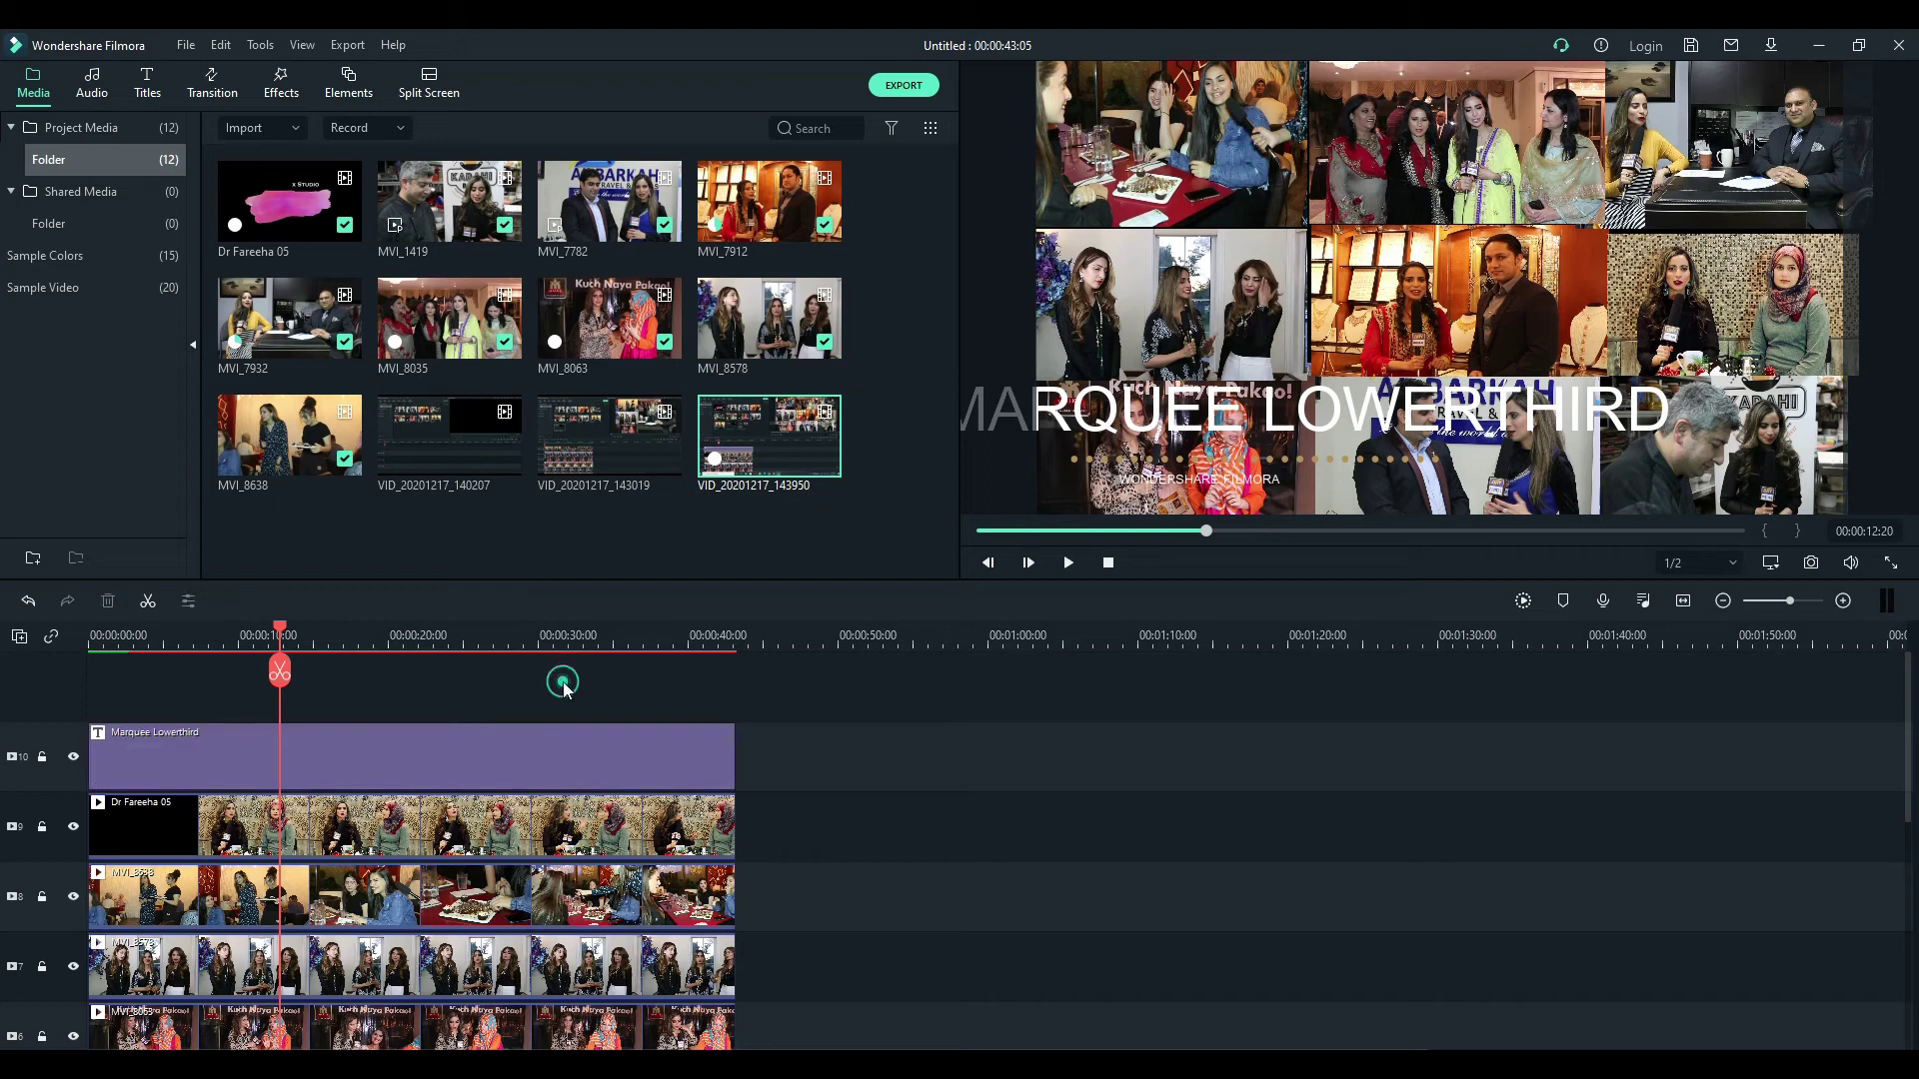
pyautogui.click(146, 86)
pyautogui.click(588, 770)
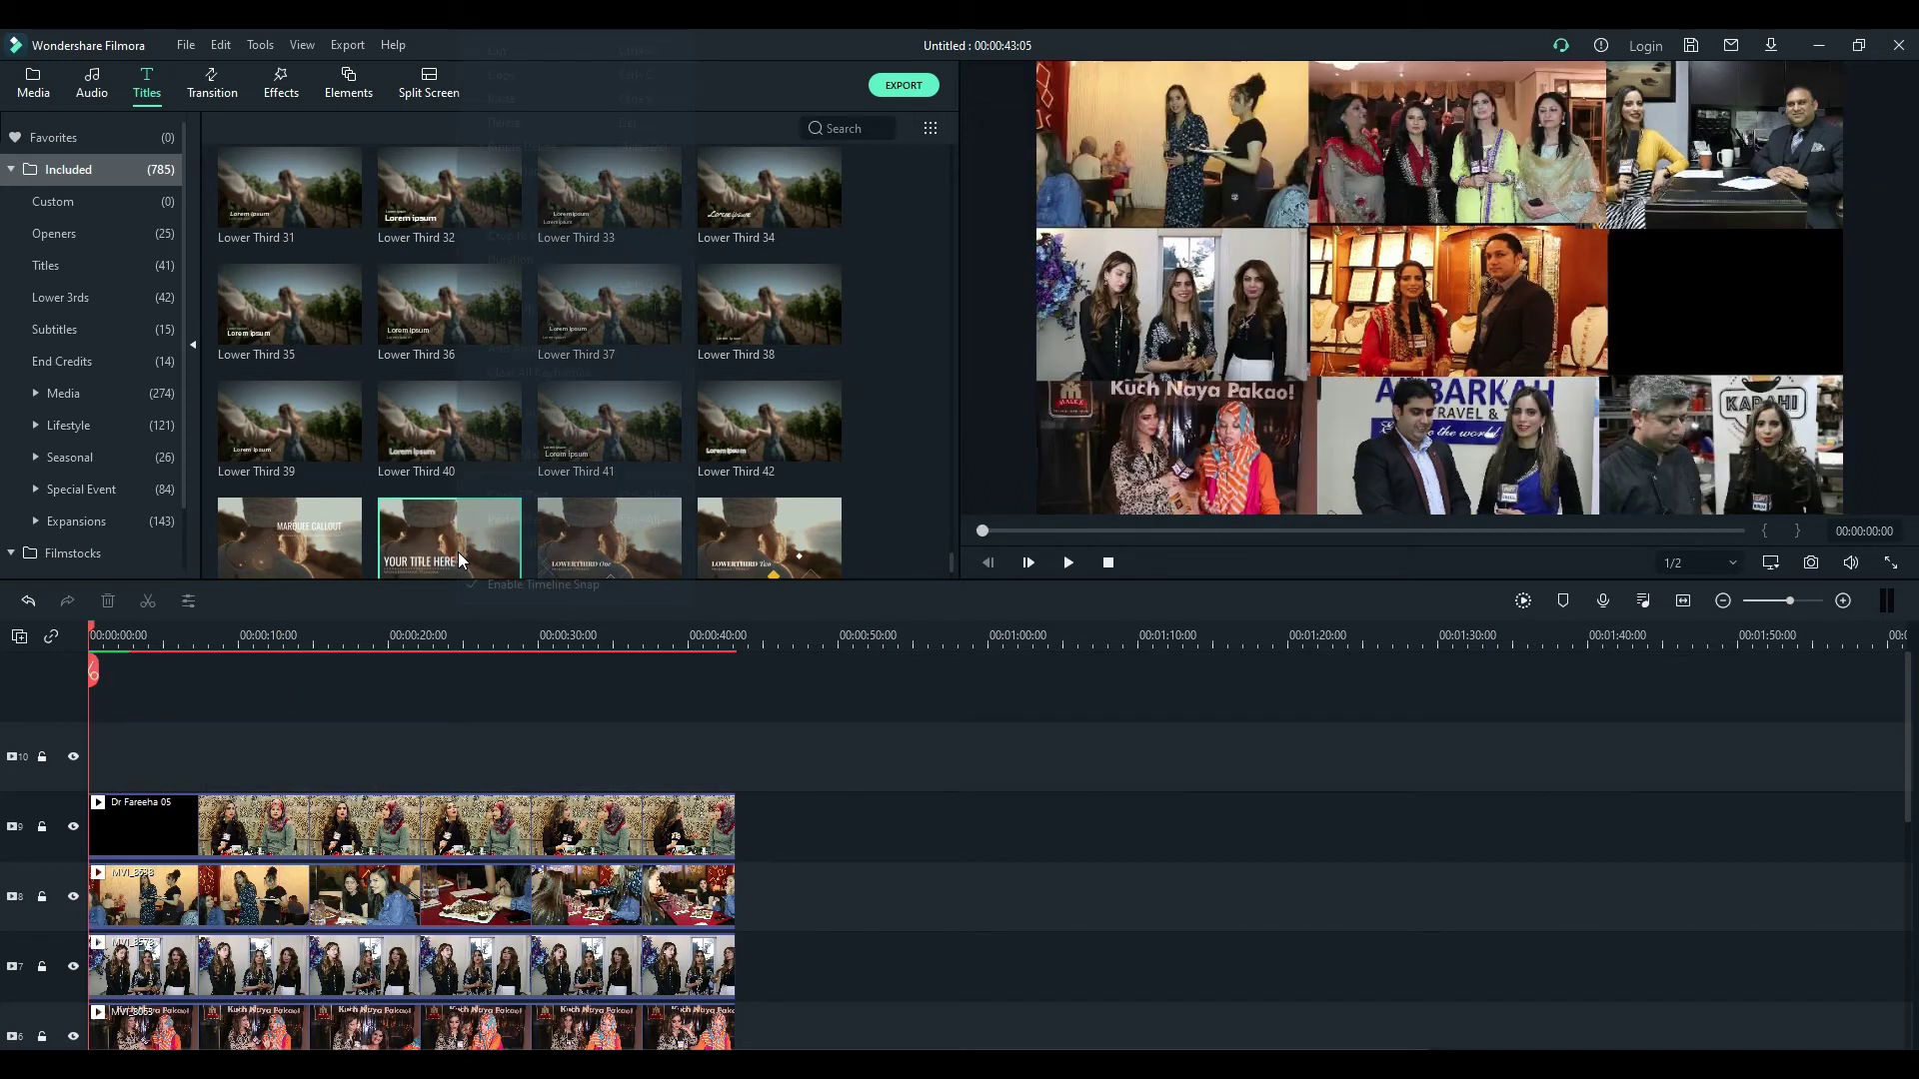
pyautogui.moveTo(448, 547)
pyautogui.moveTo(443, 541); pyautogui.dragTo(86, 766)
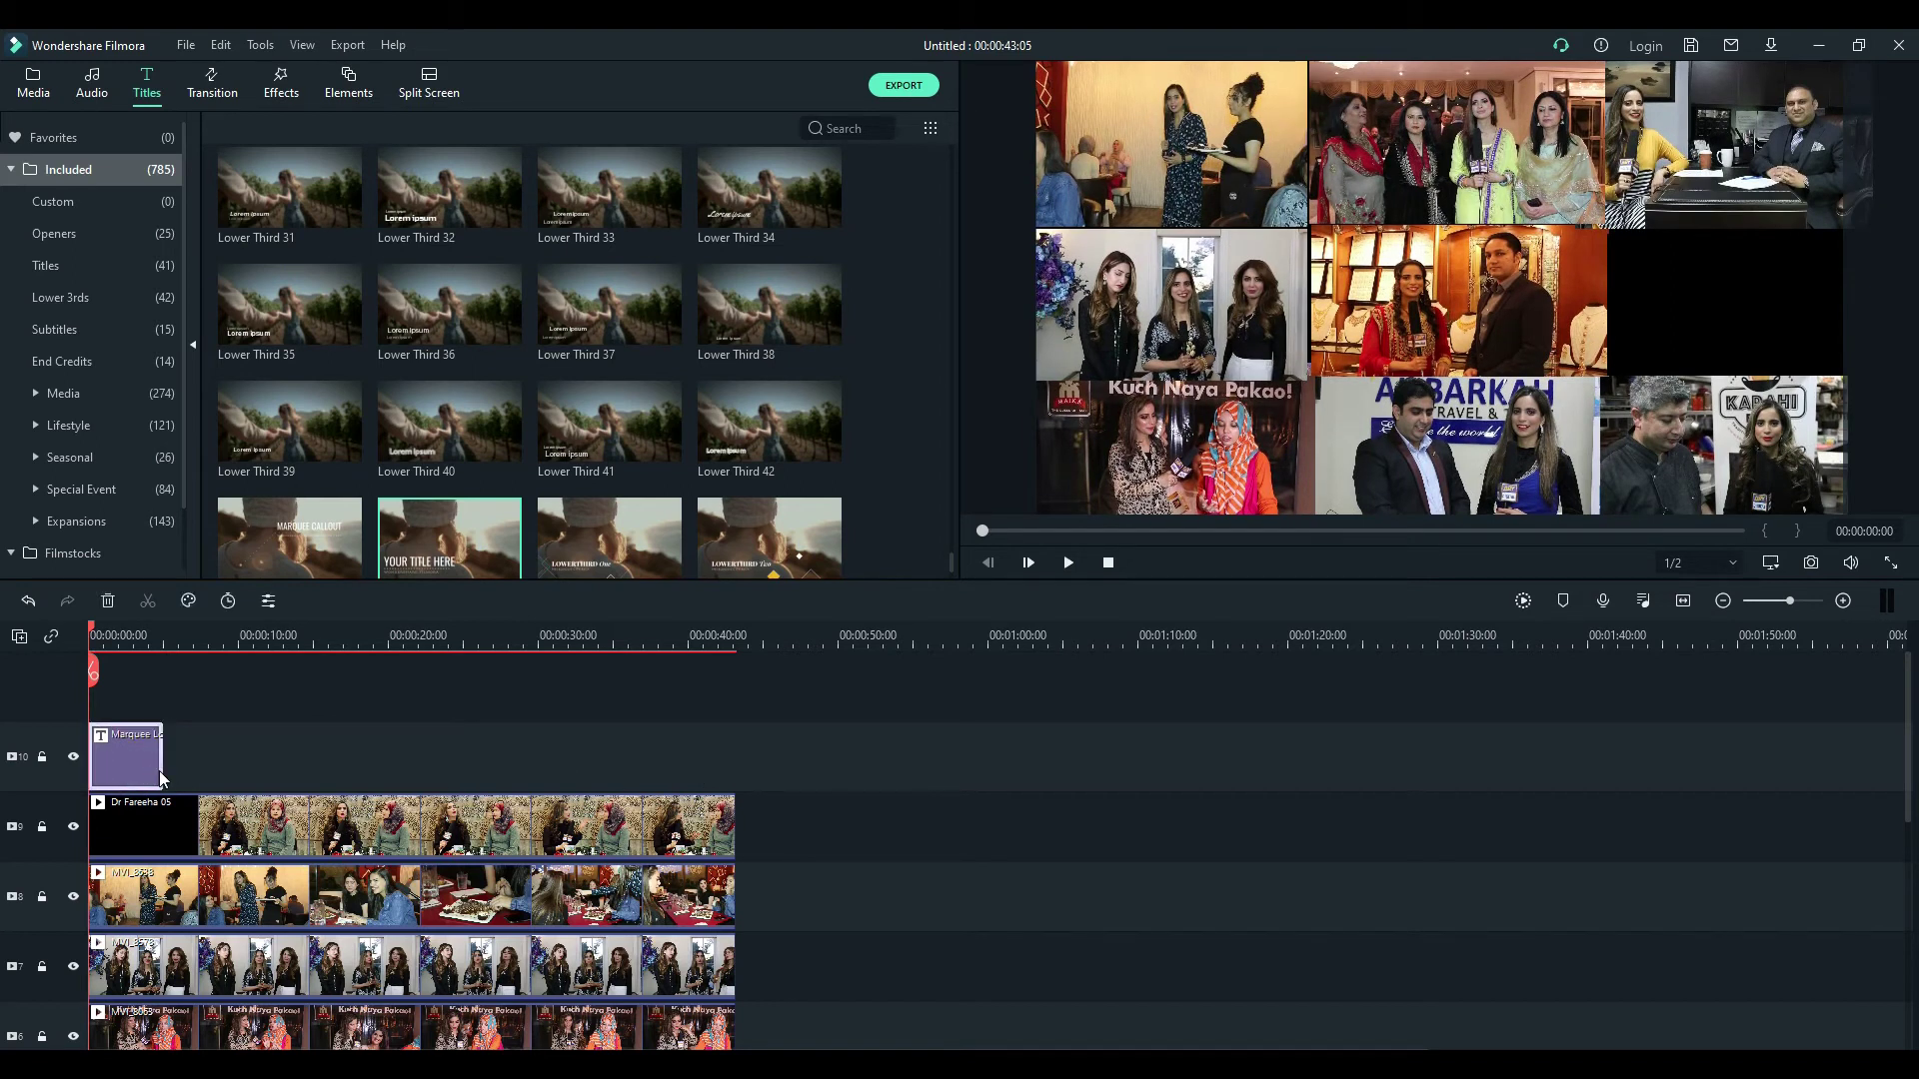
pyautogui.moveTo(163, 771); pyautogui.dragTo(739, 789)
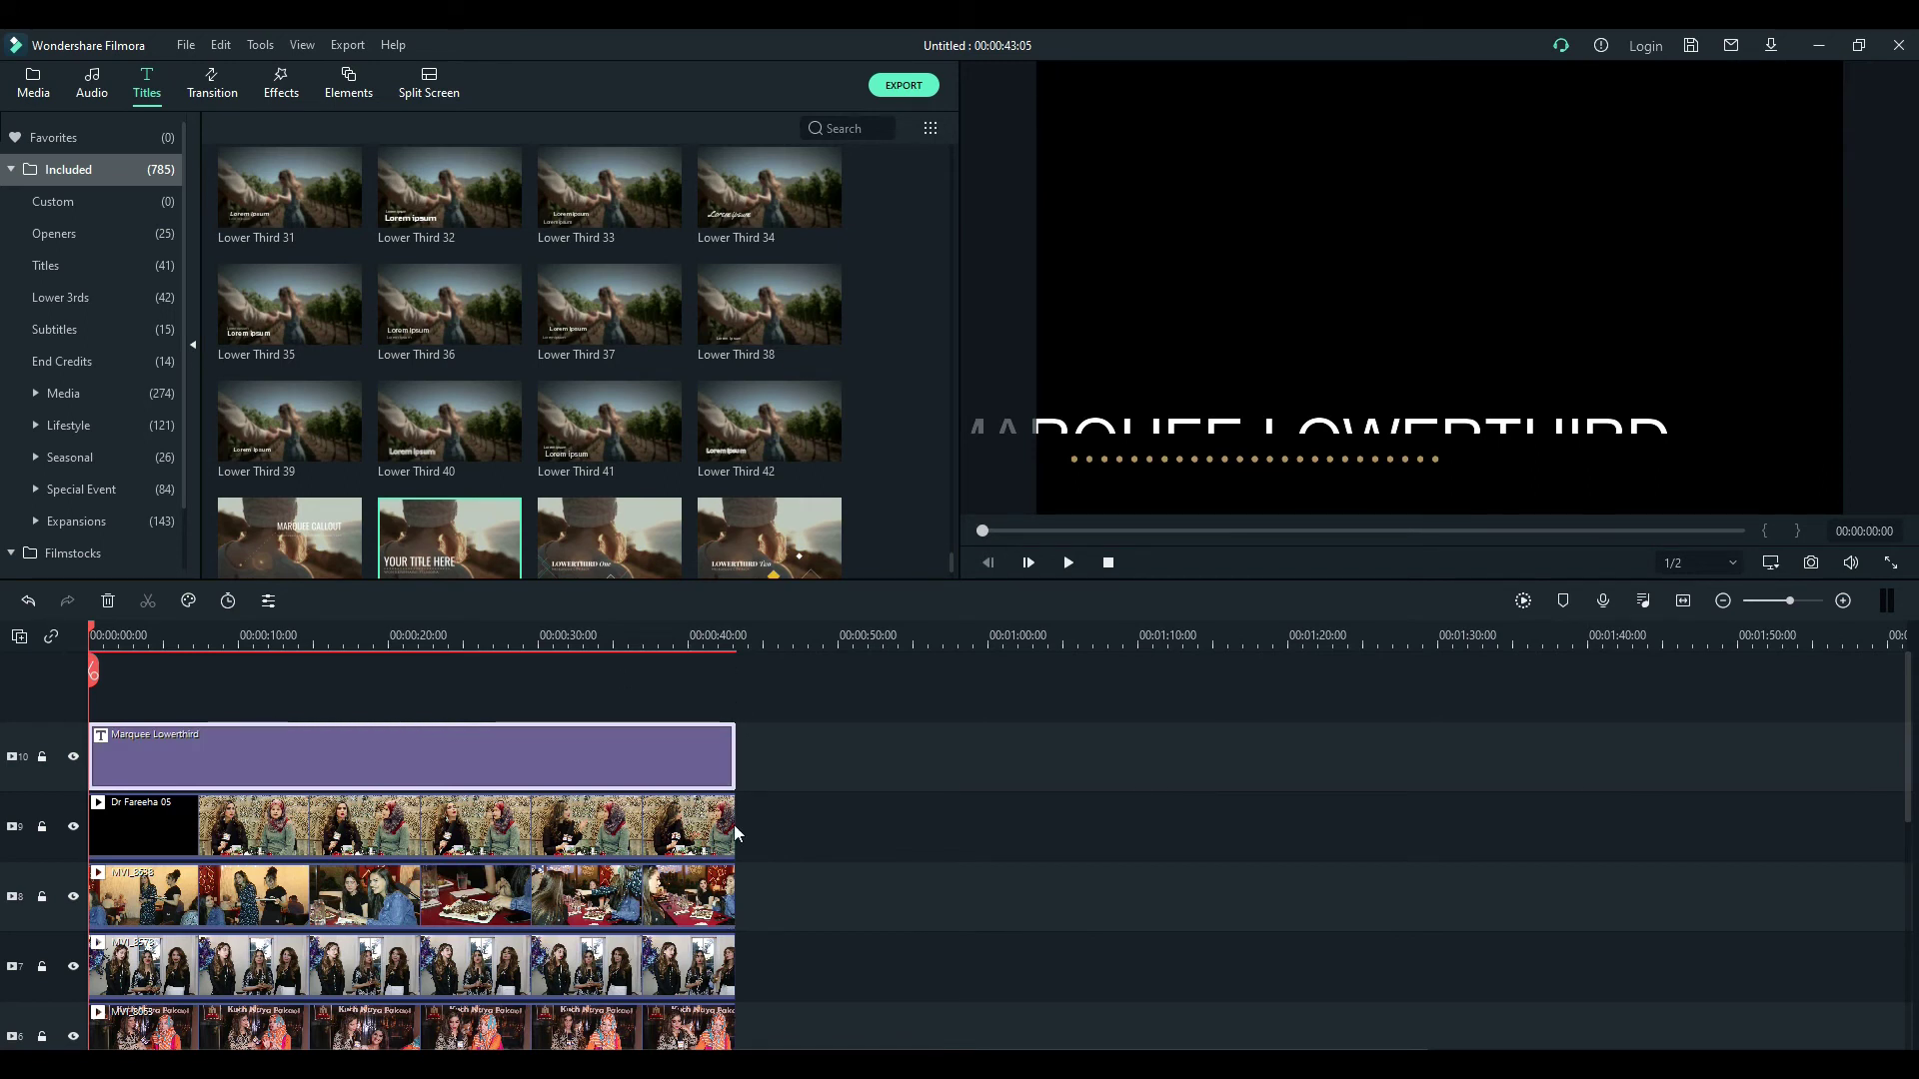
pyautogui.click(375, 634)
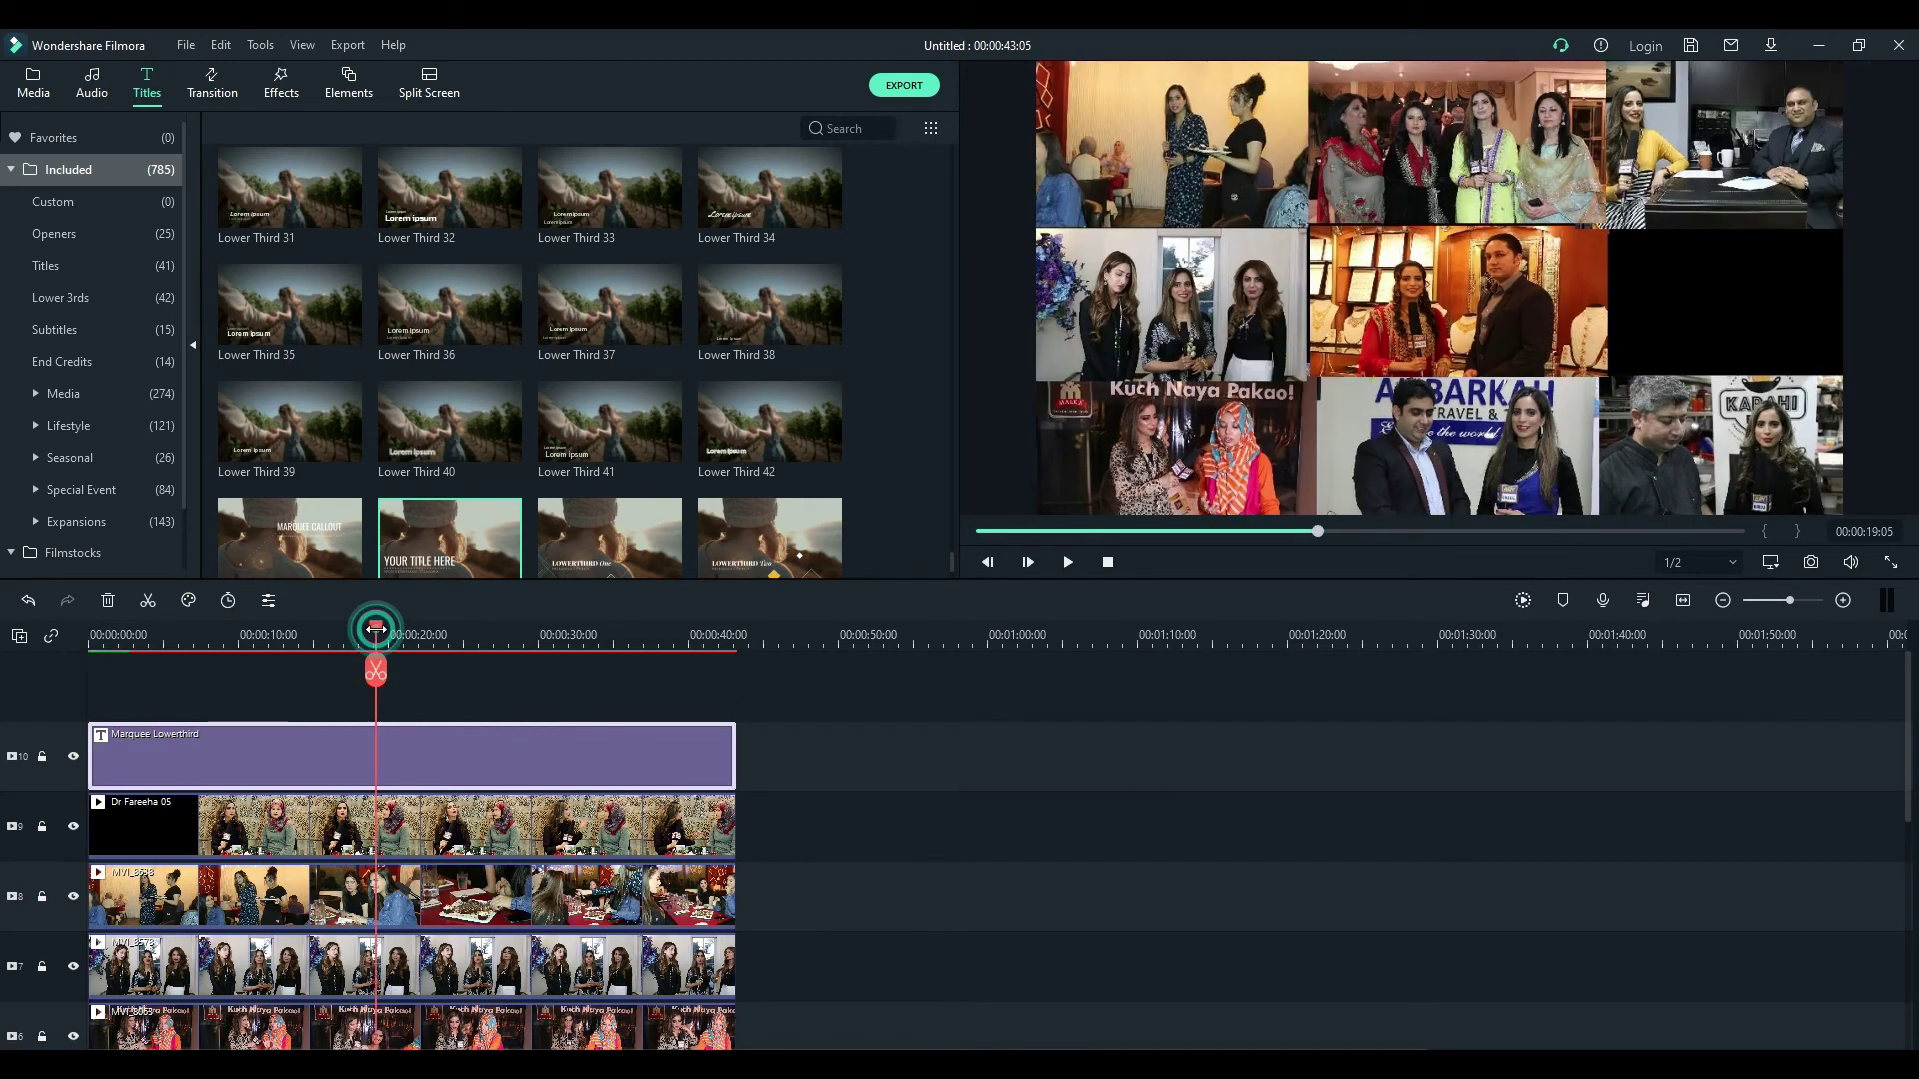
# Step: Open the Marquee Lowerthird title in the Advanced Text Edit window
pyautogui.click(445, 756)
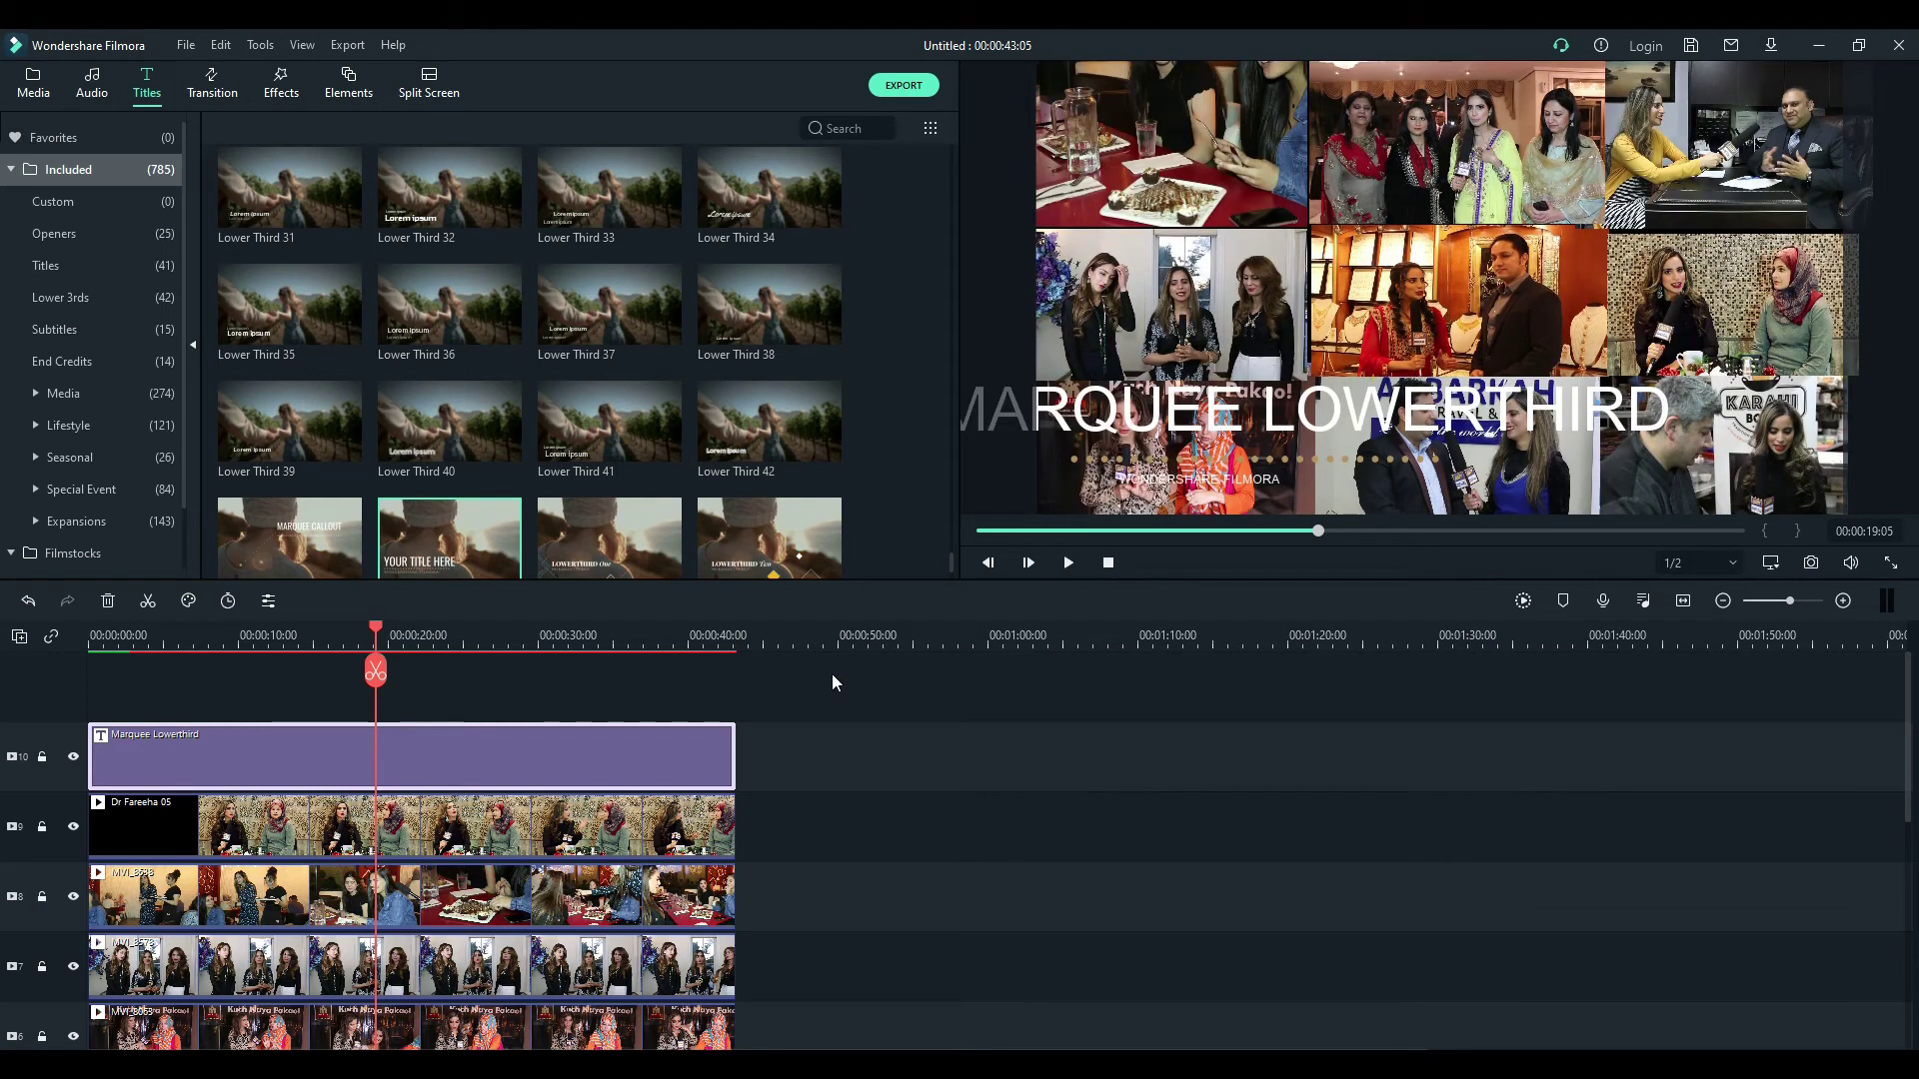
pyautogui.click(1385, 405)
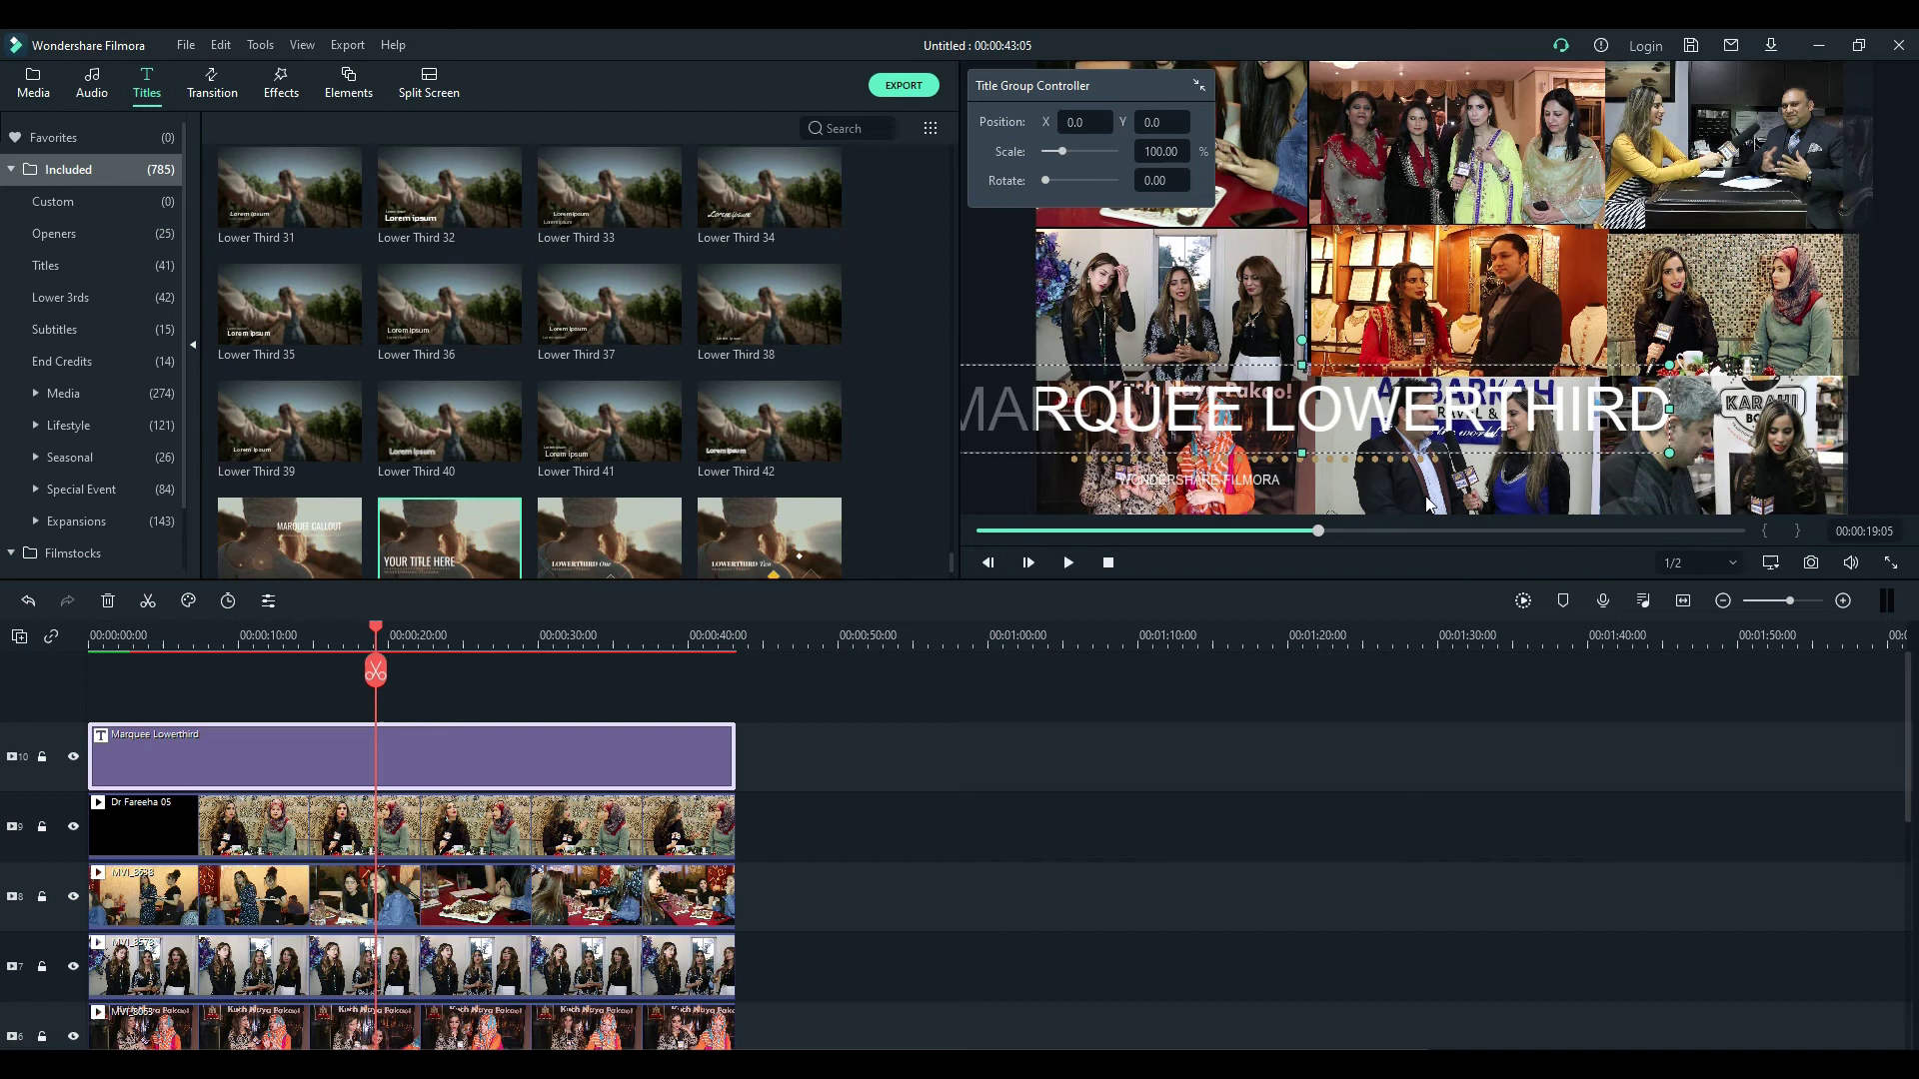
pyautogui.doubleClick(1476, 412)
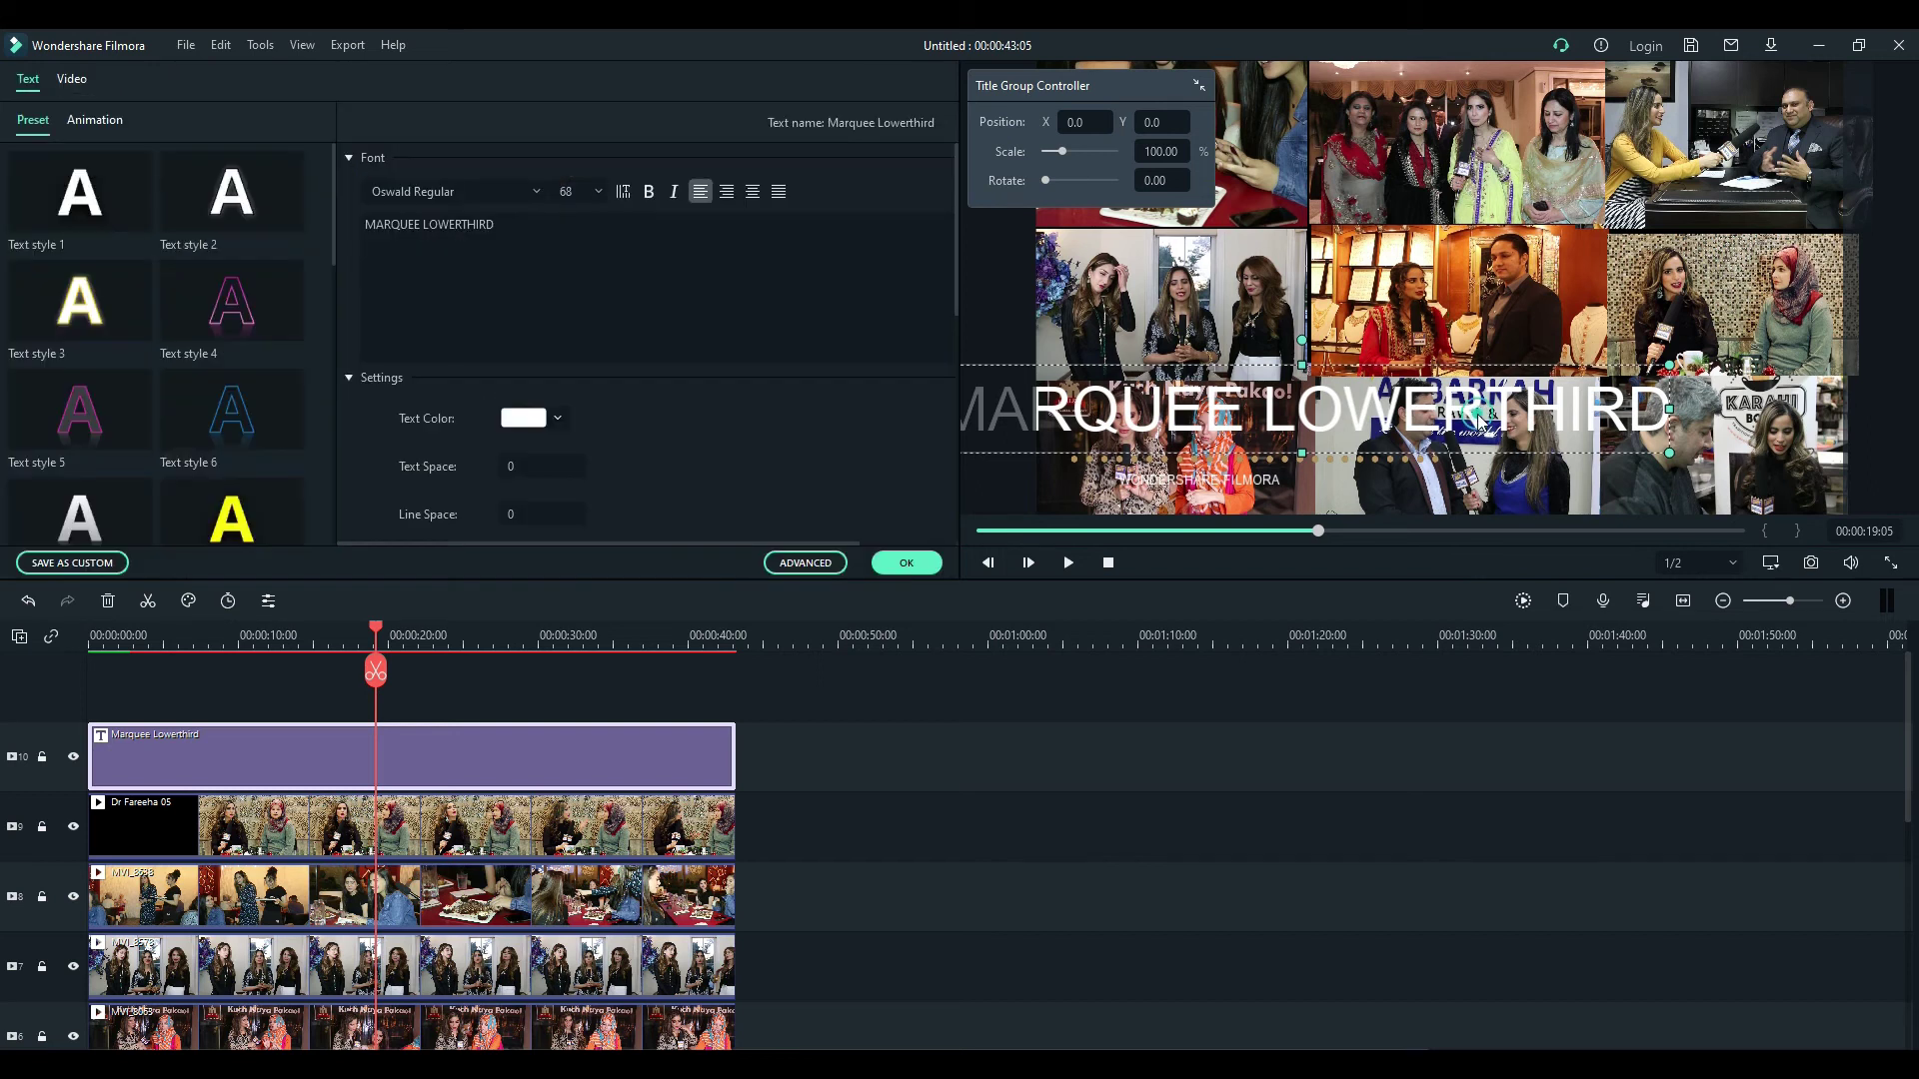
pyautogui.click(839, 565)
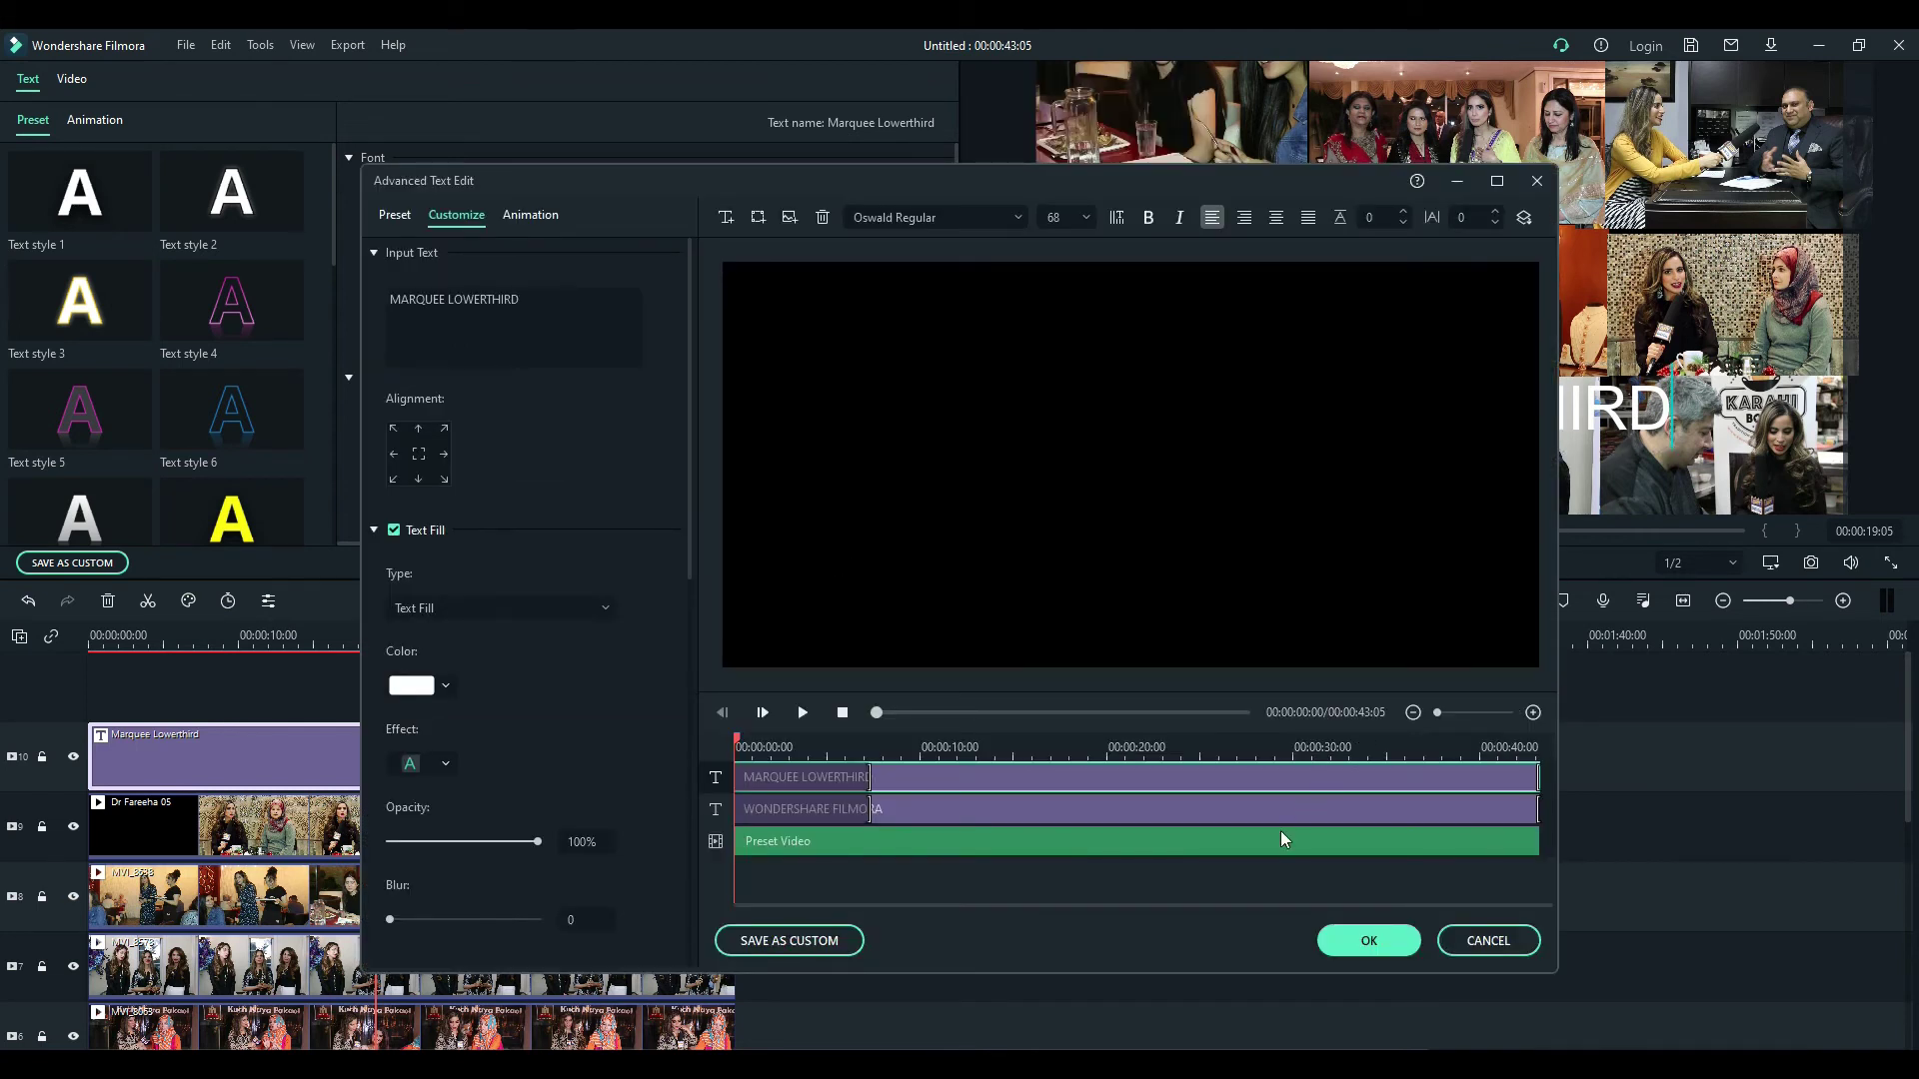
# Step: Delete the MARQUEE LOWERTHIRD, WONDERSHARE FILMORA and Preset Video layers from the title
pyautogui.moveTo(1139, 177); pyautogui.dragTo(1160, 182)
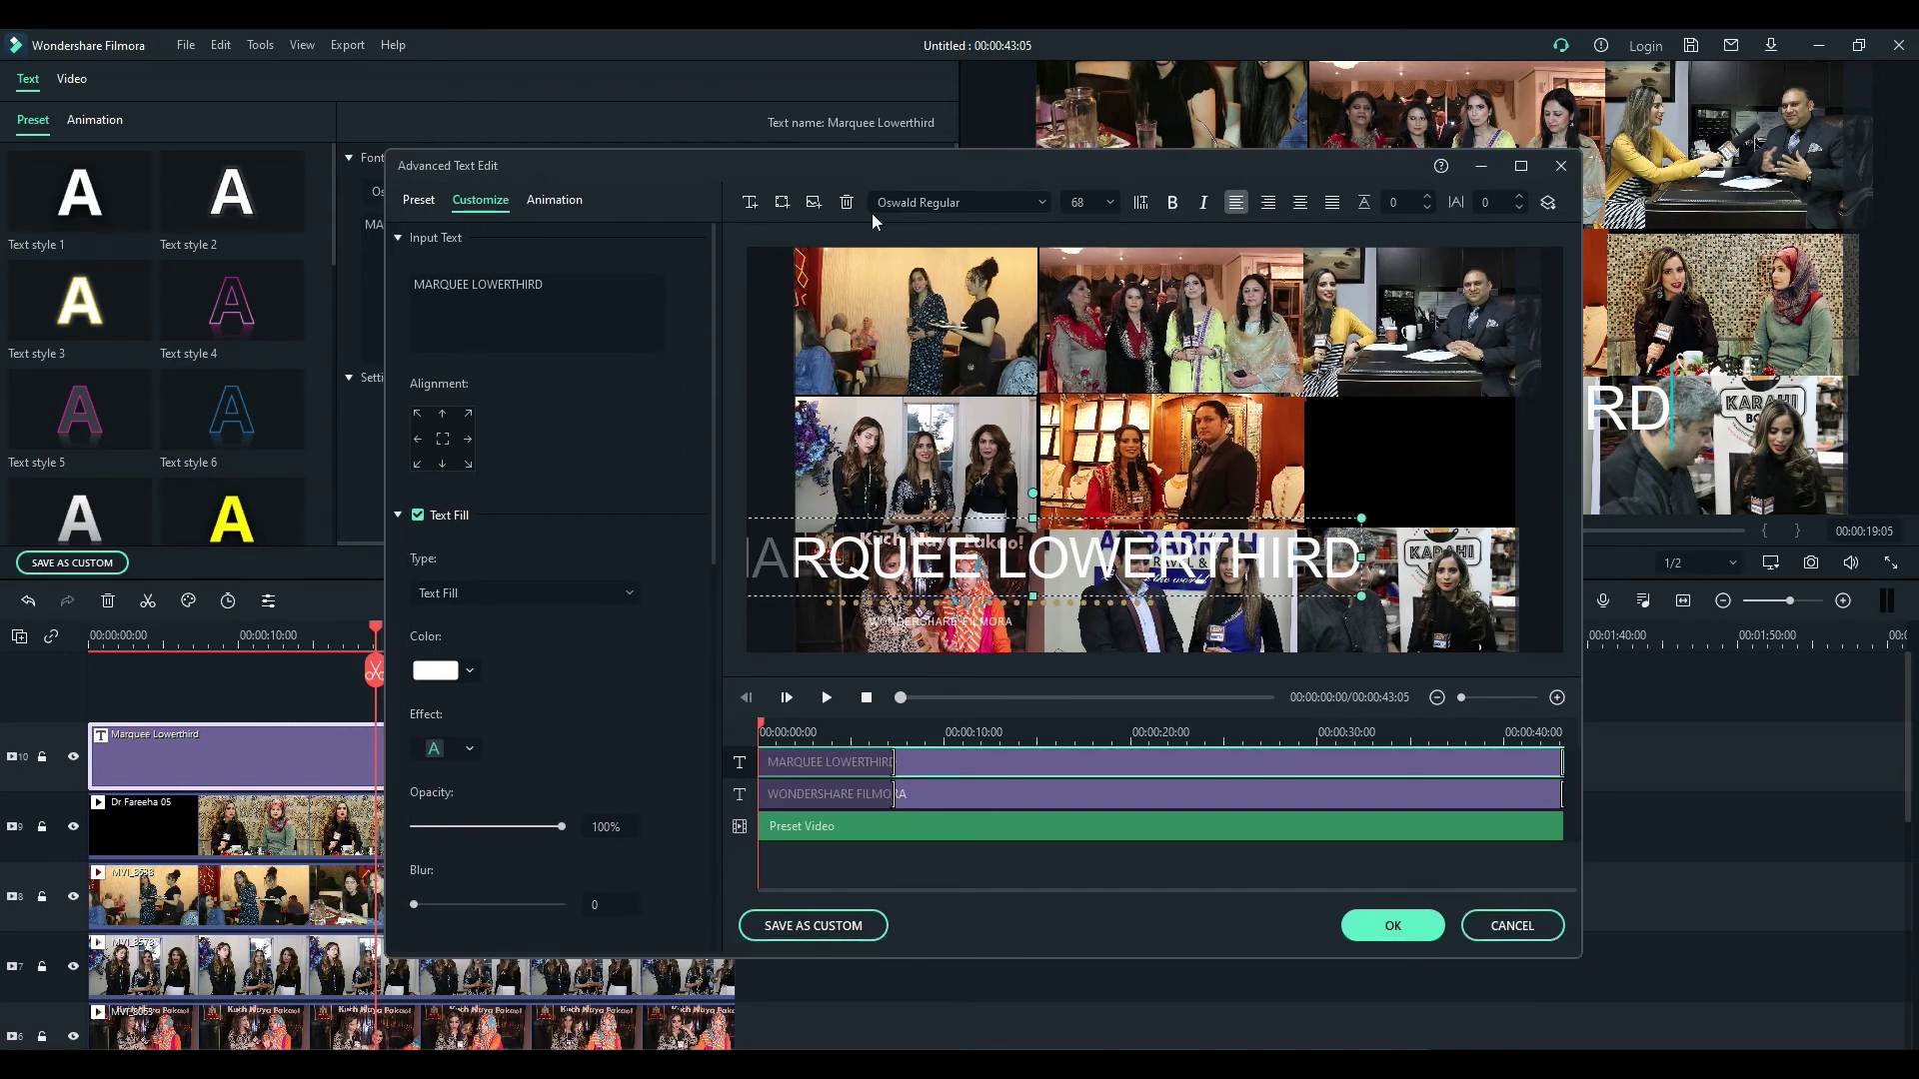
pyautogui.click(848, 204)
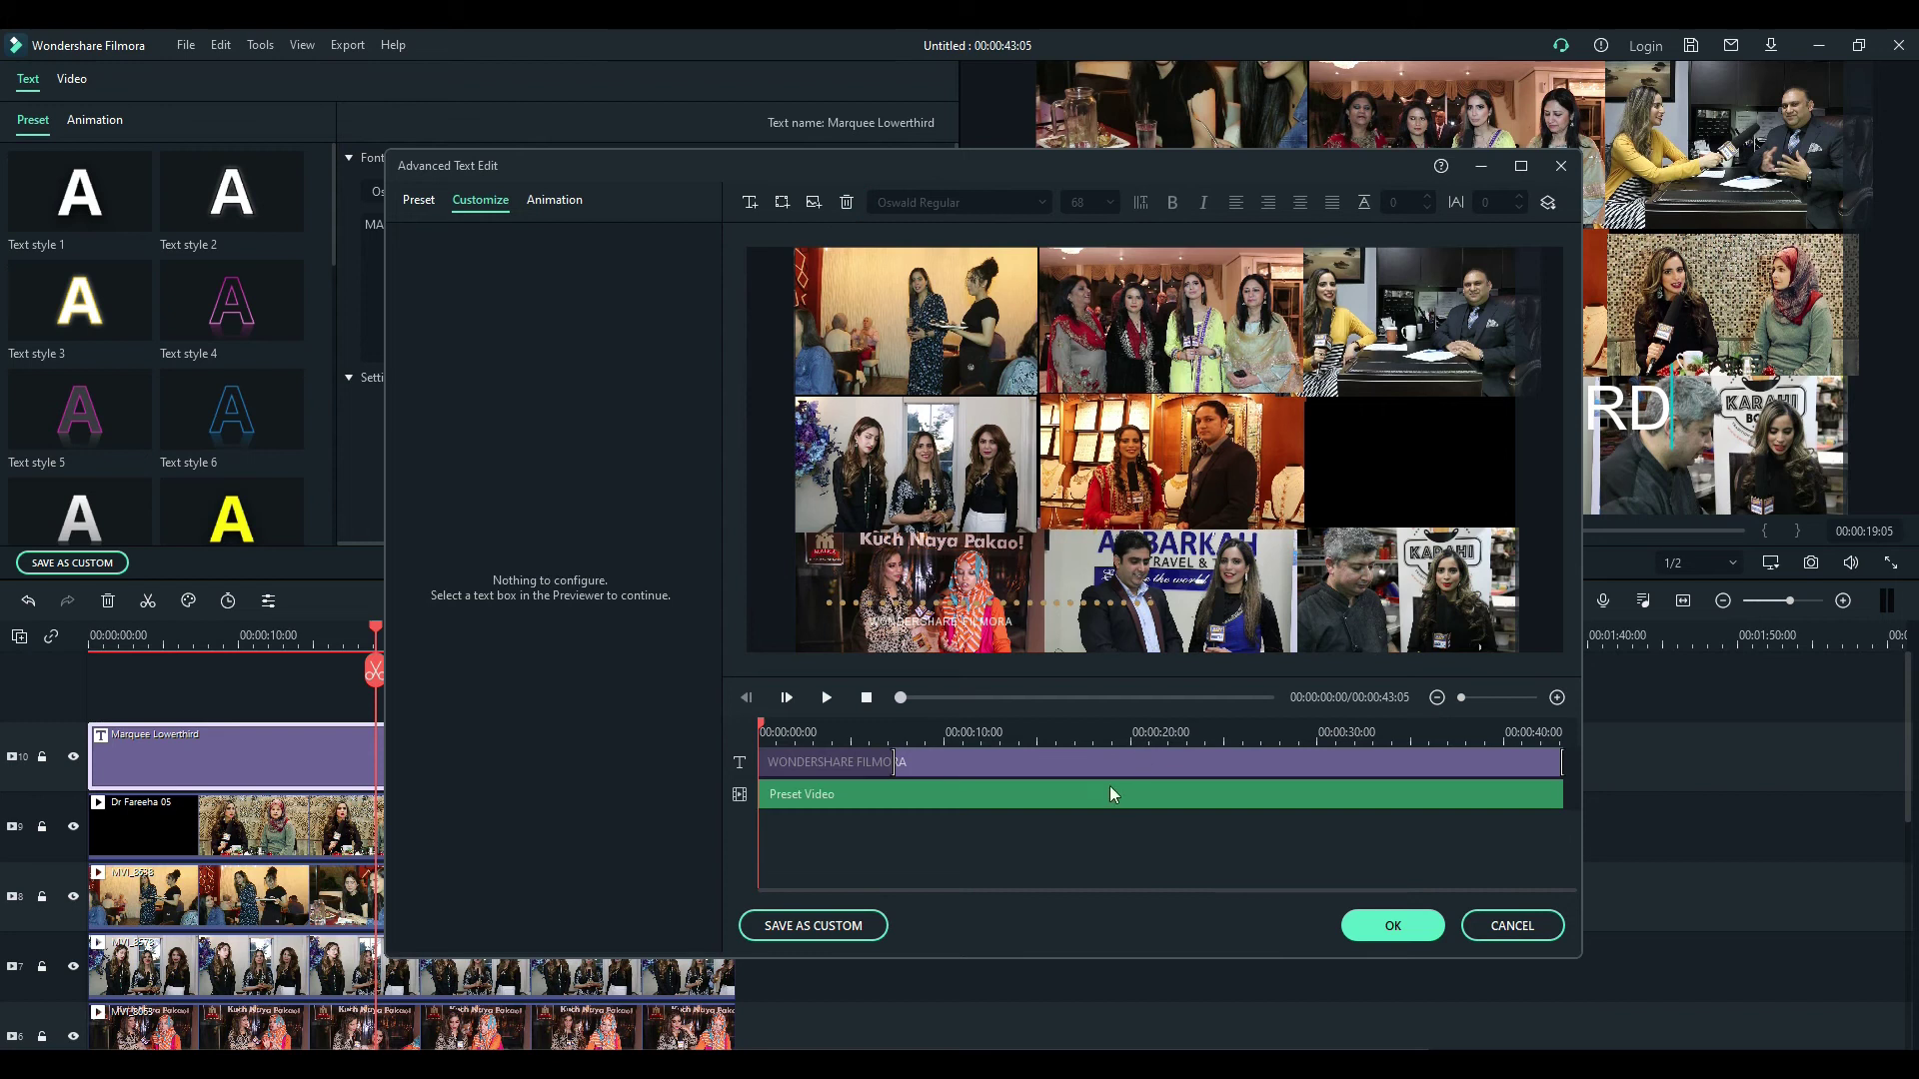
pyautogui.click(1106, 763)
pyautogui.click(847, 204)
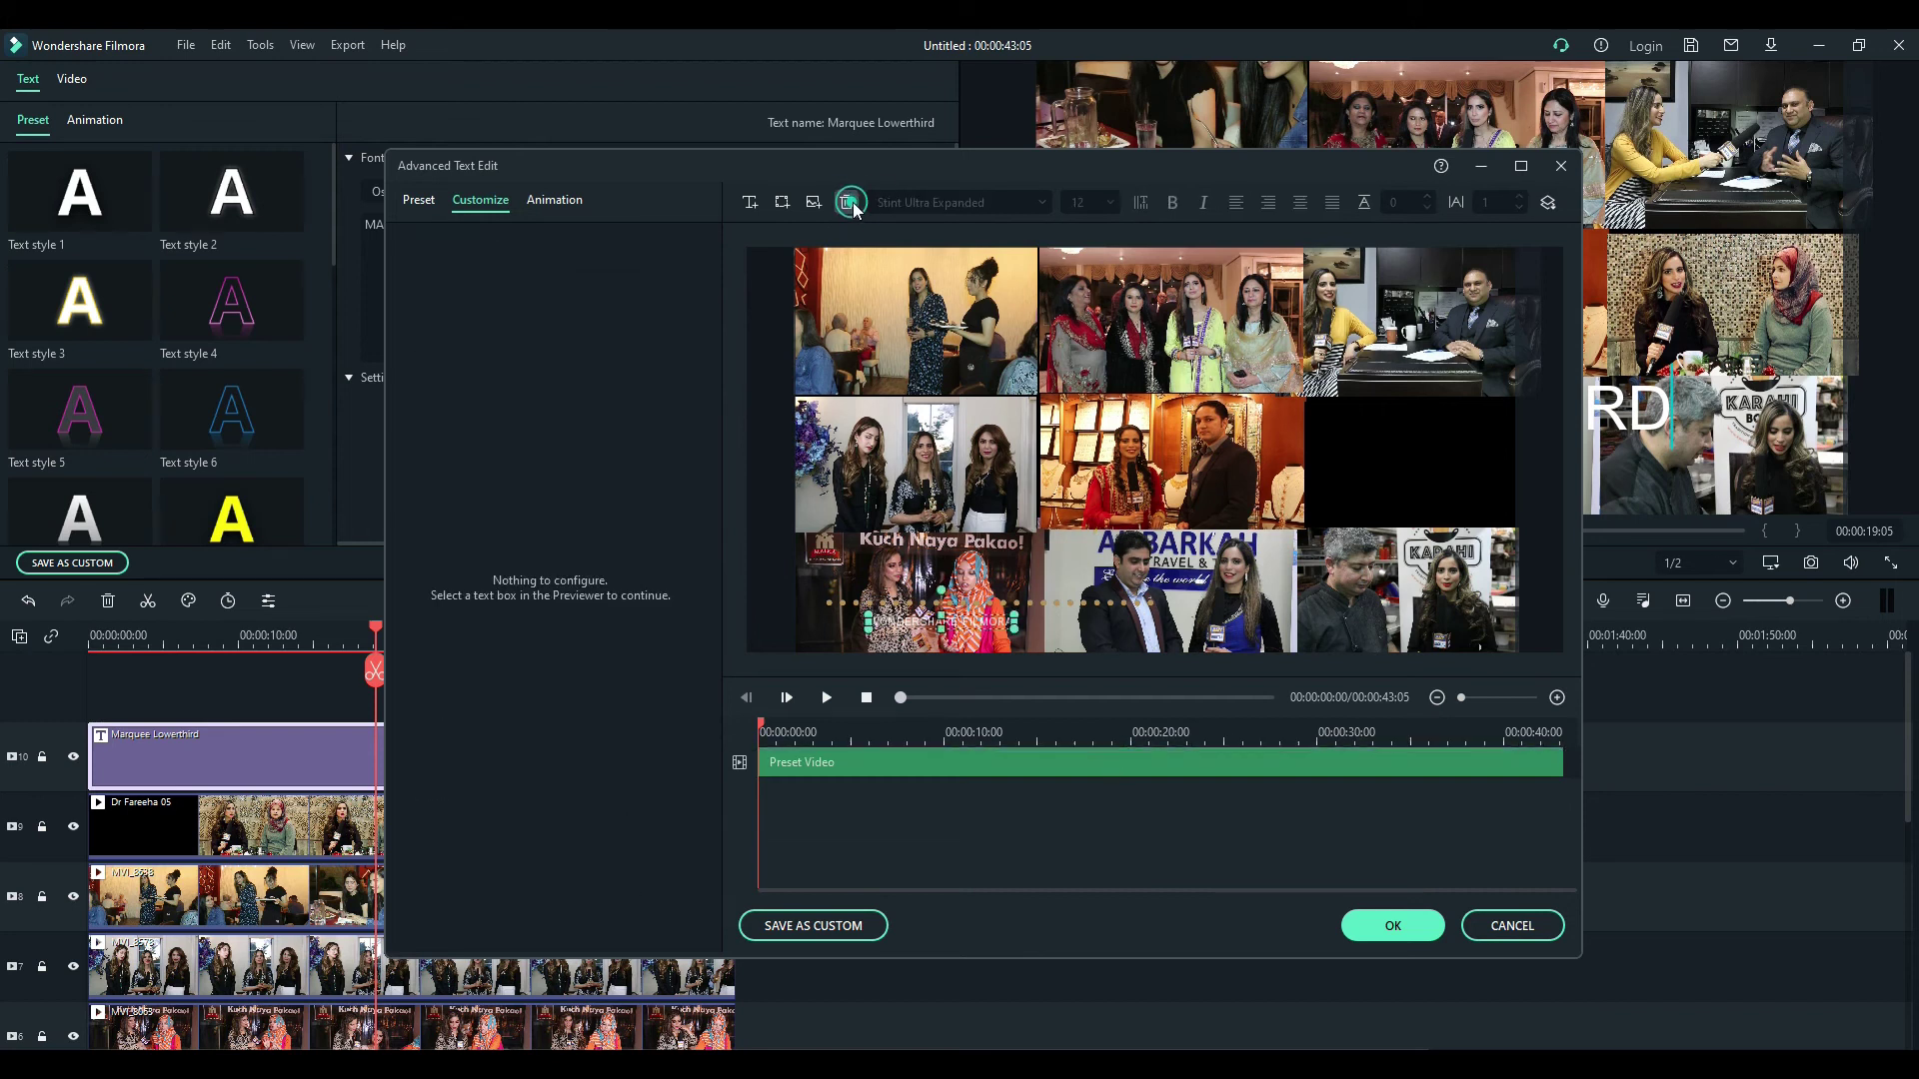
pyautogui.click(1231, 759)
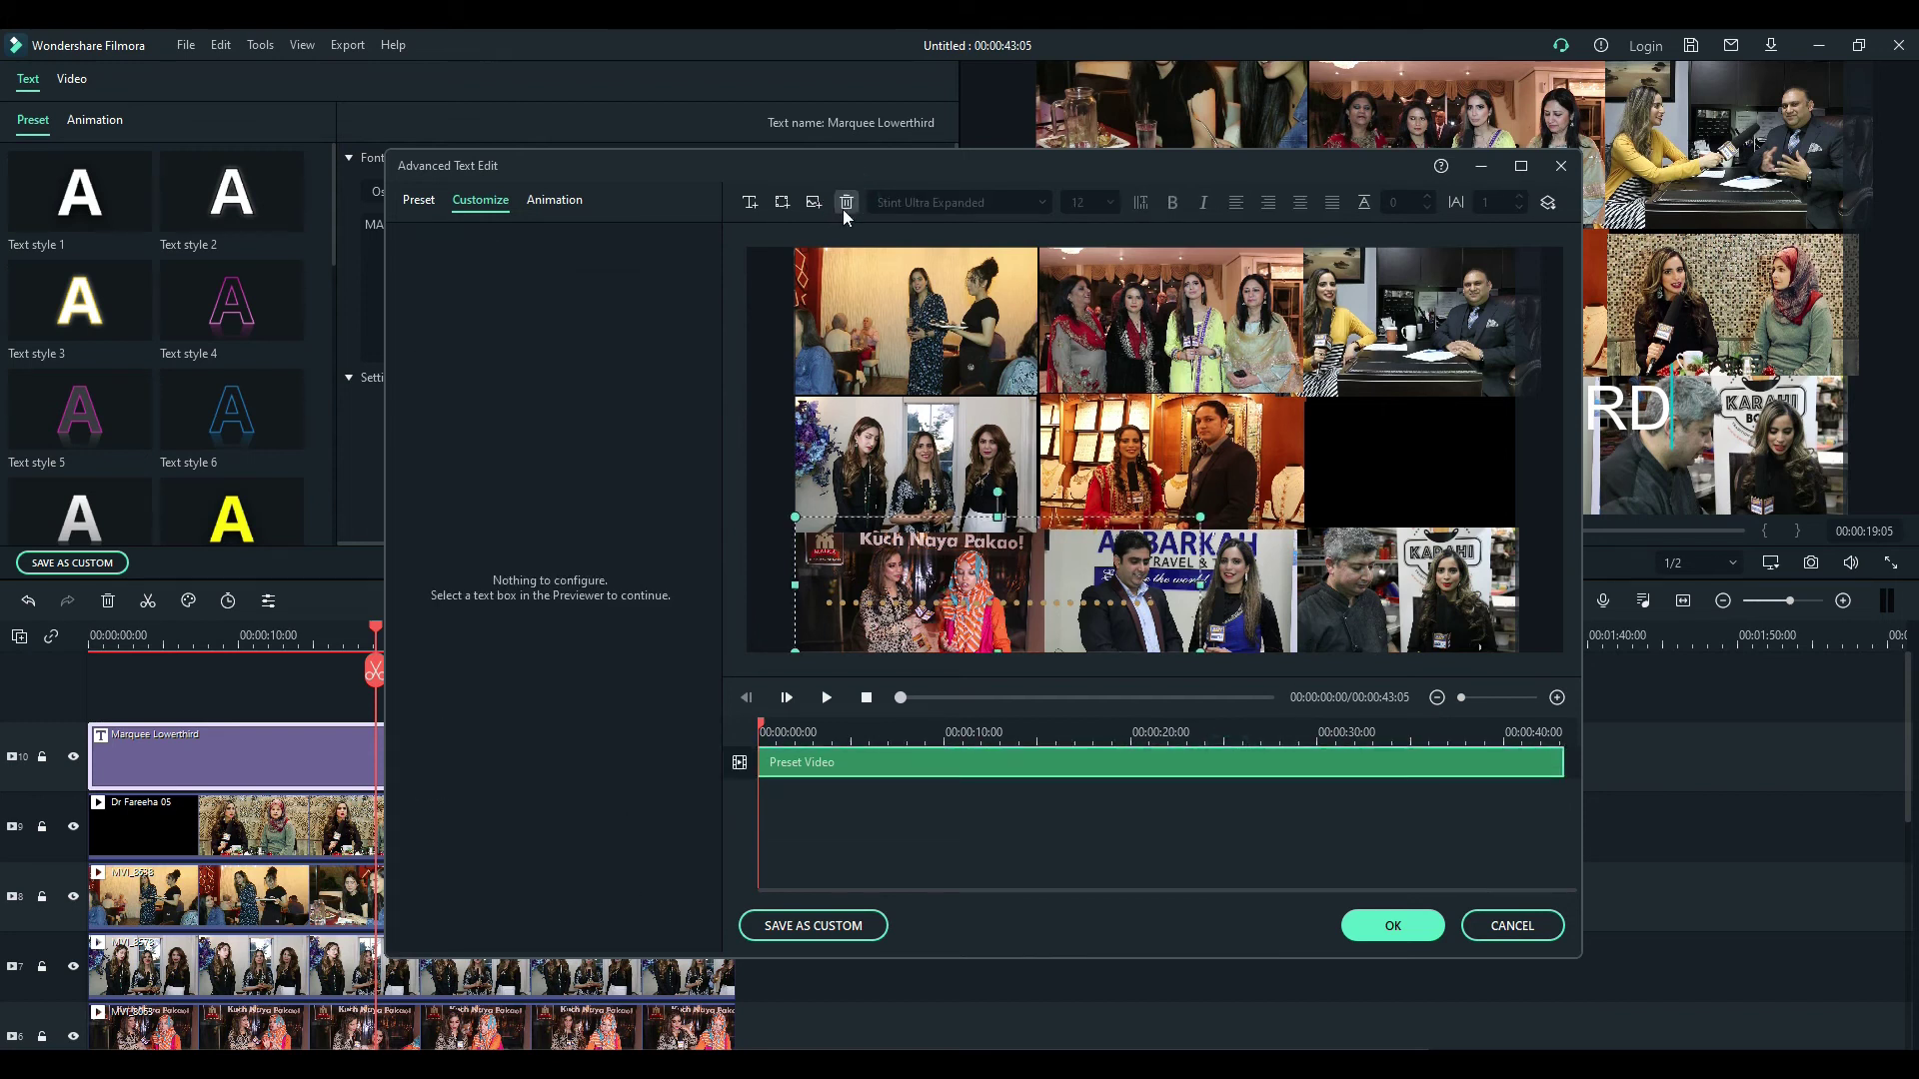
pyautogui.click(846, 203)
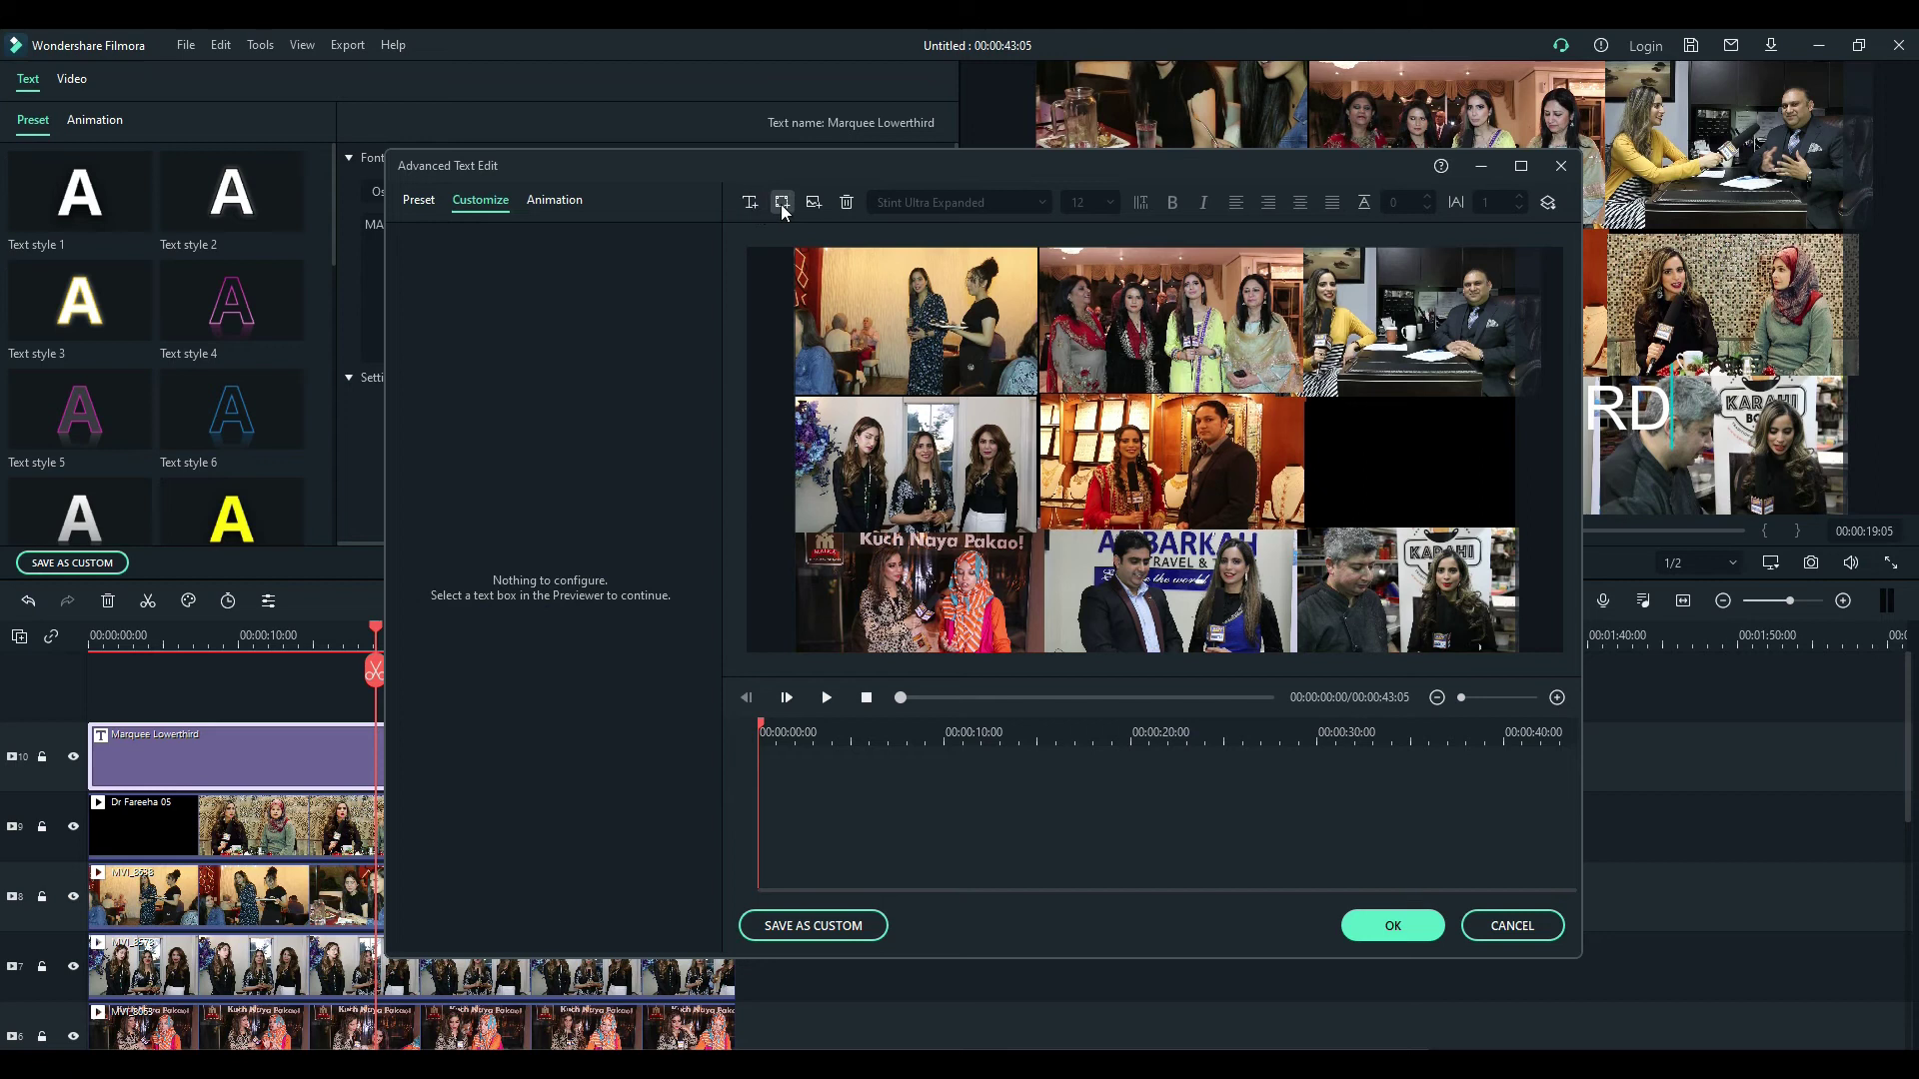
# Step: Add a Line shape to the title with thickness 5
pyautogui.click(814, 203)
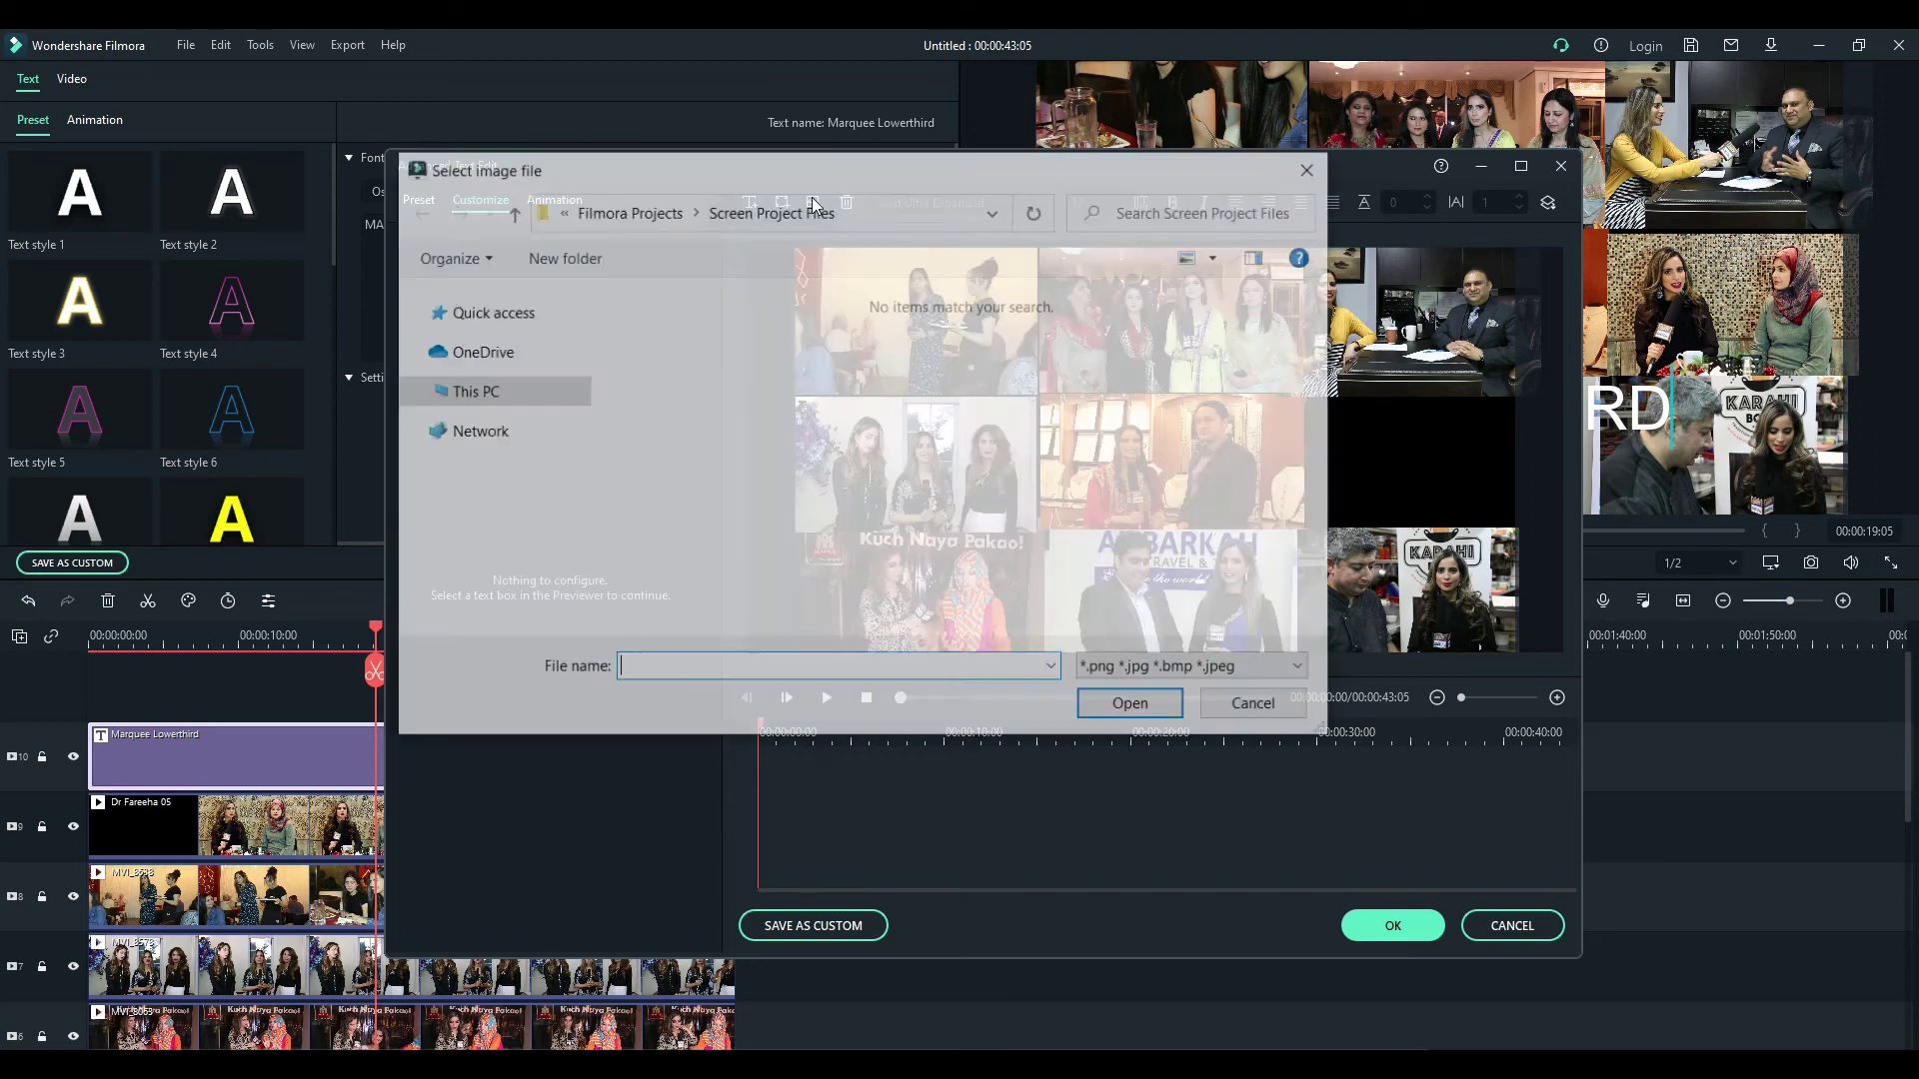
pyautogui.click(1255, 705)
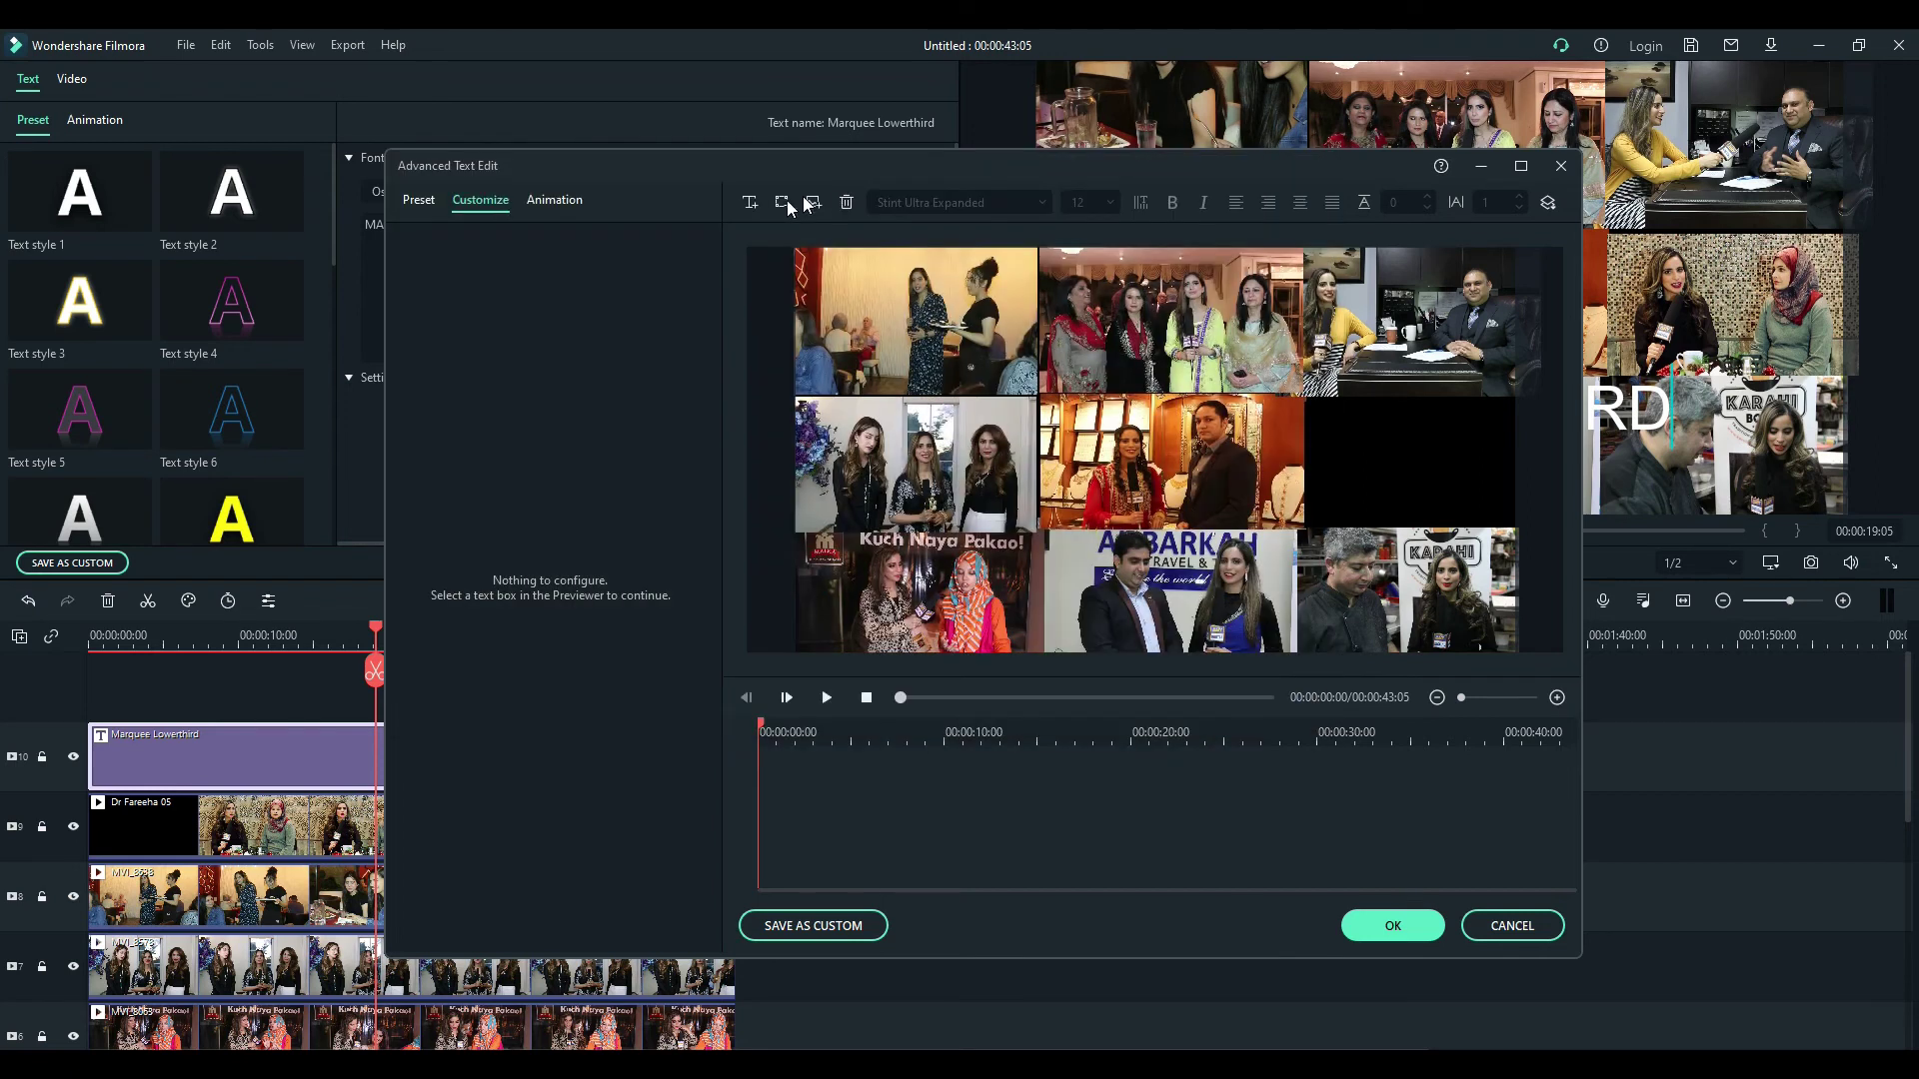
pyautogui.click(785, 204)
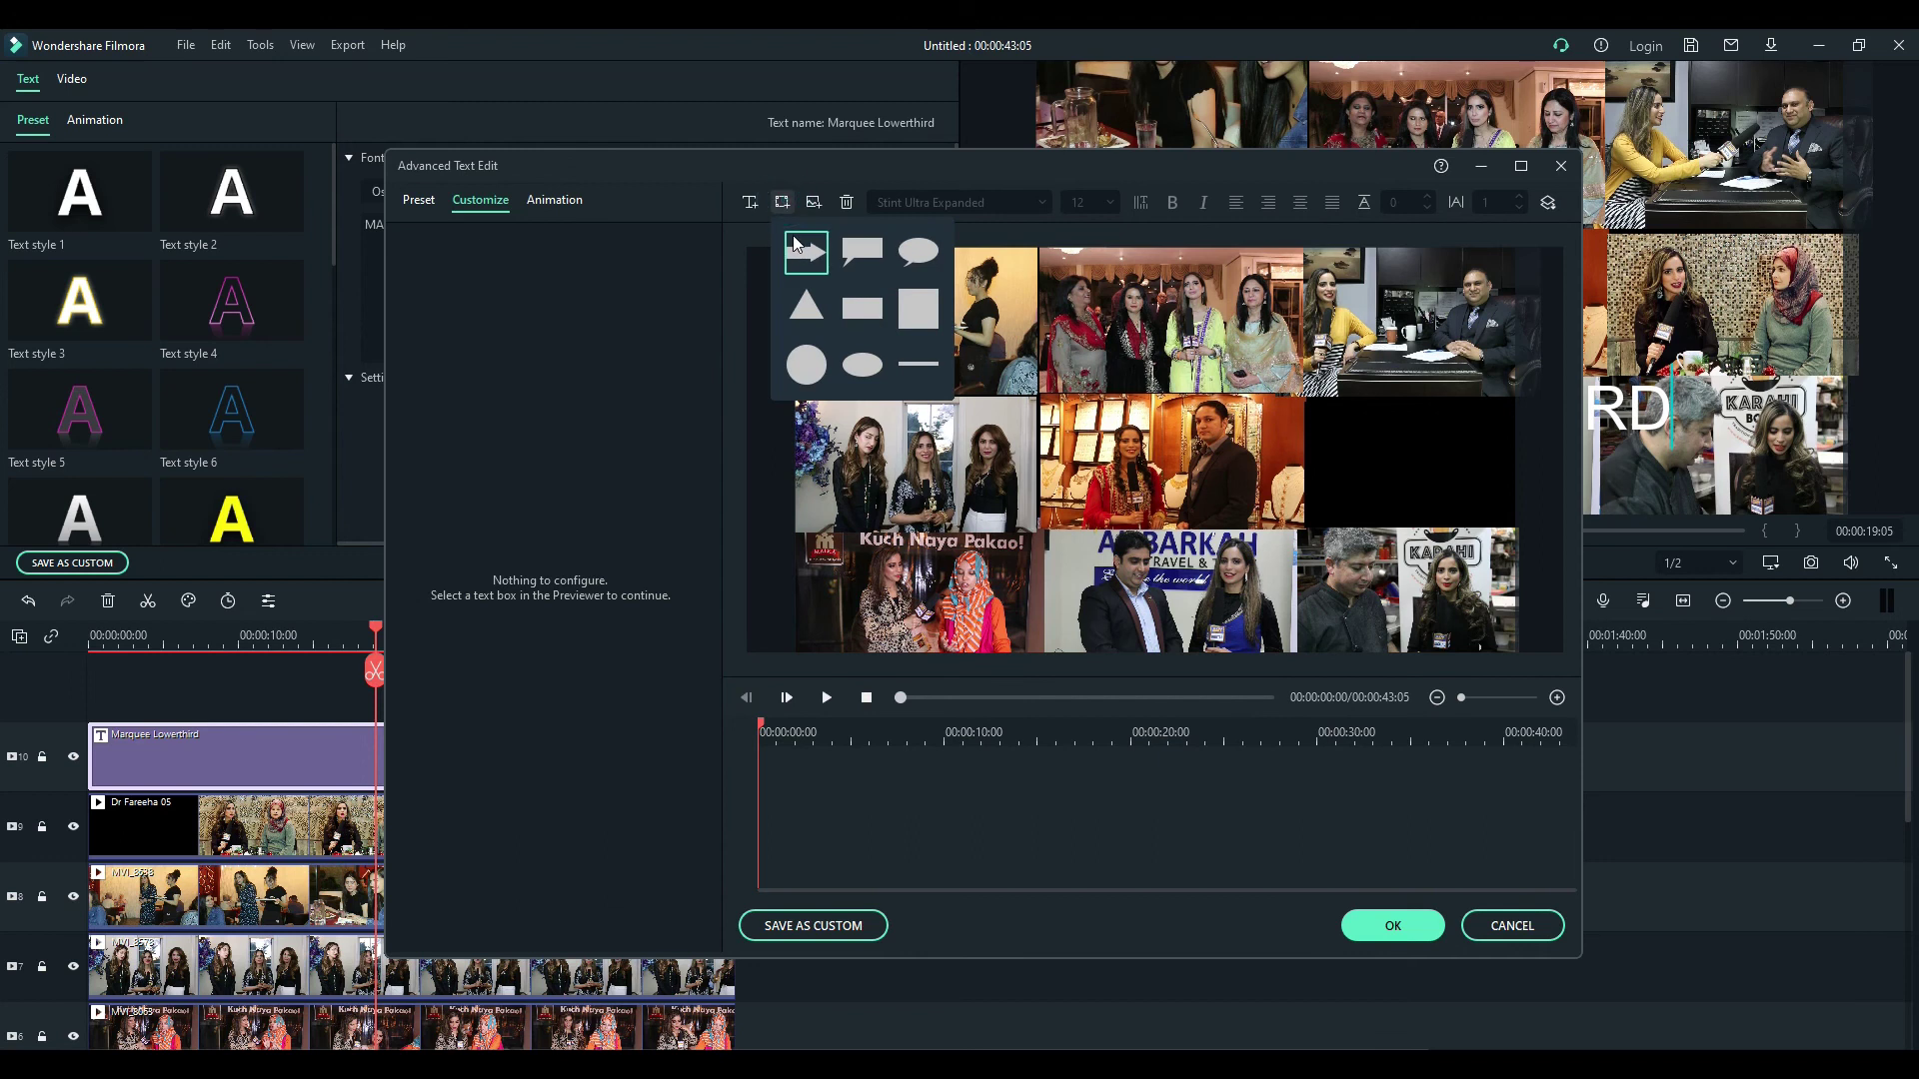
pyautogui.click(919, 366)
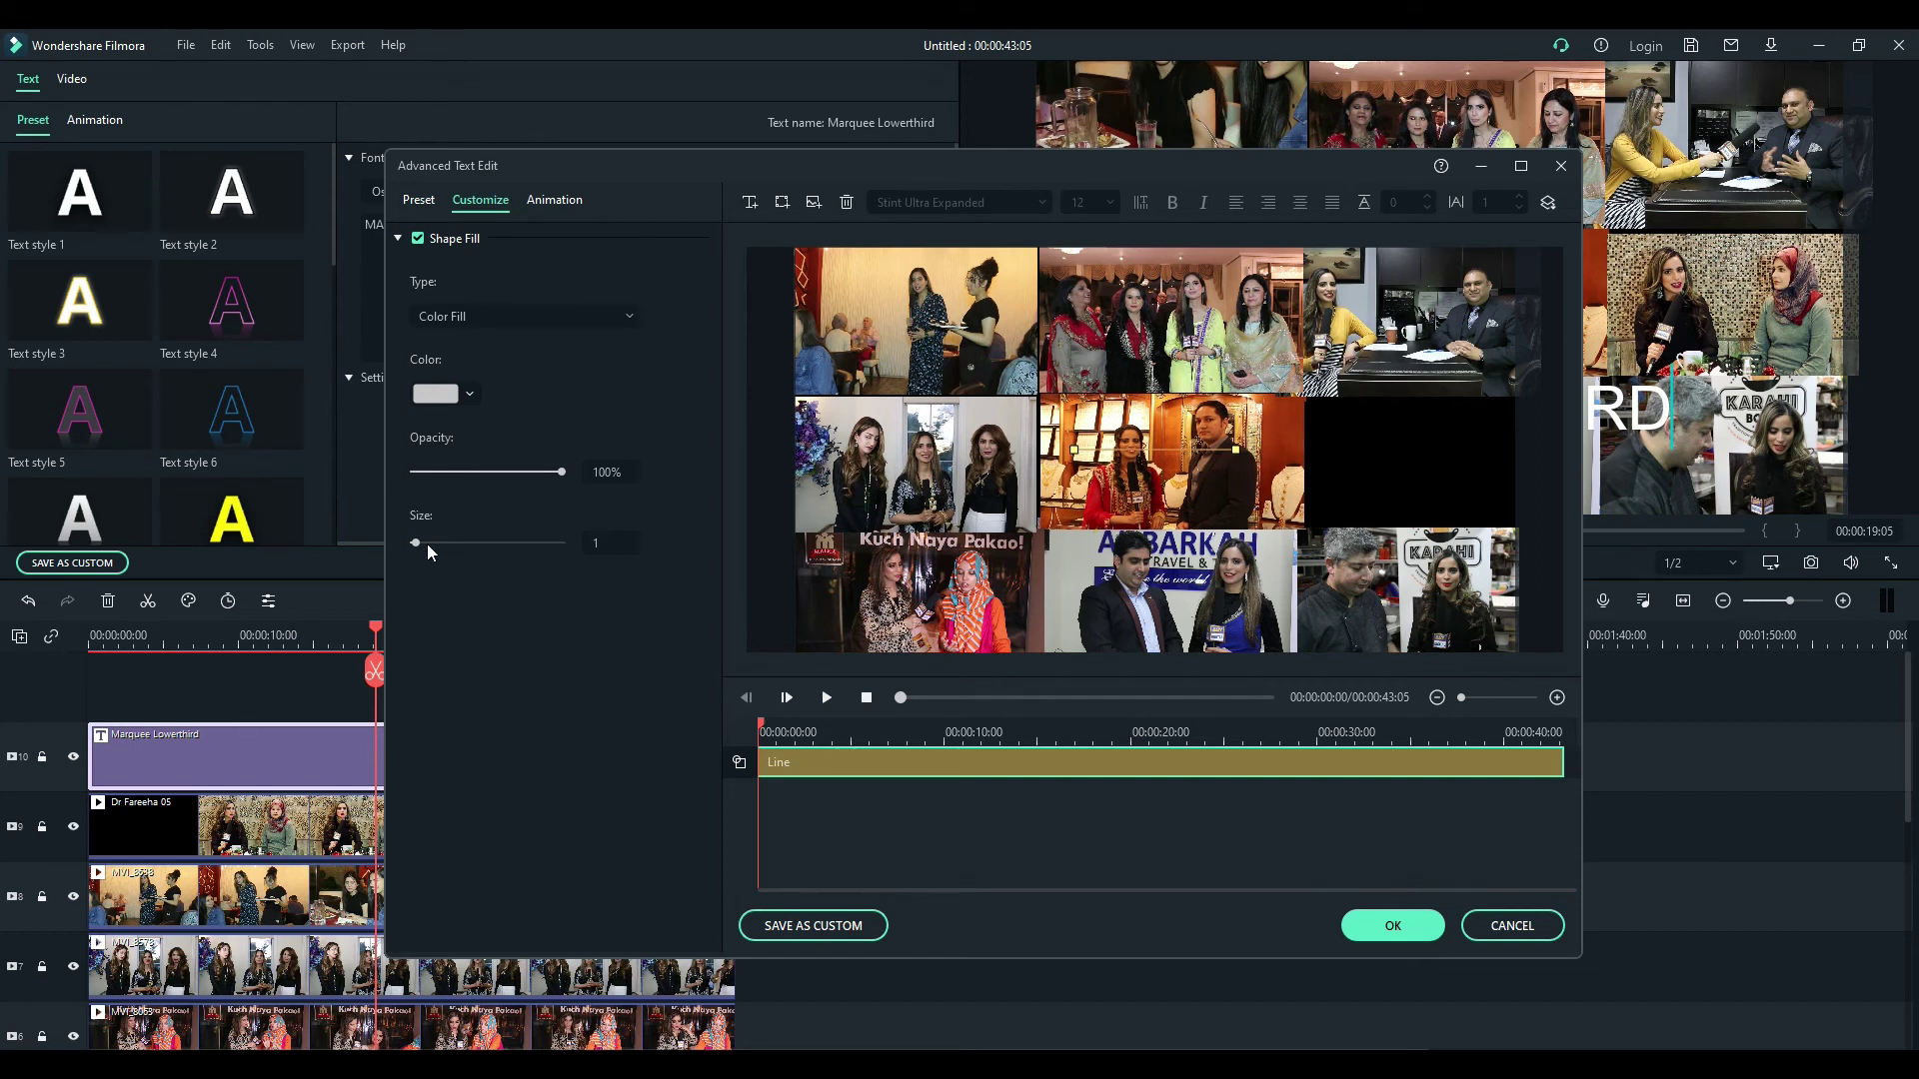
pyautogui.click(428, 543)
# Step: Set the line's Color Fill to white
pyautogui.click(466, 316)
pyautogui.click(466, 316)
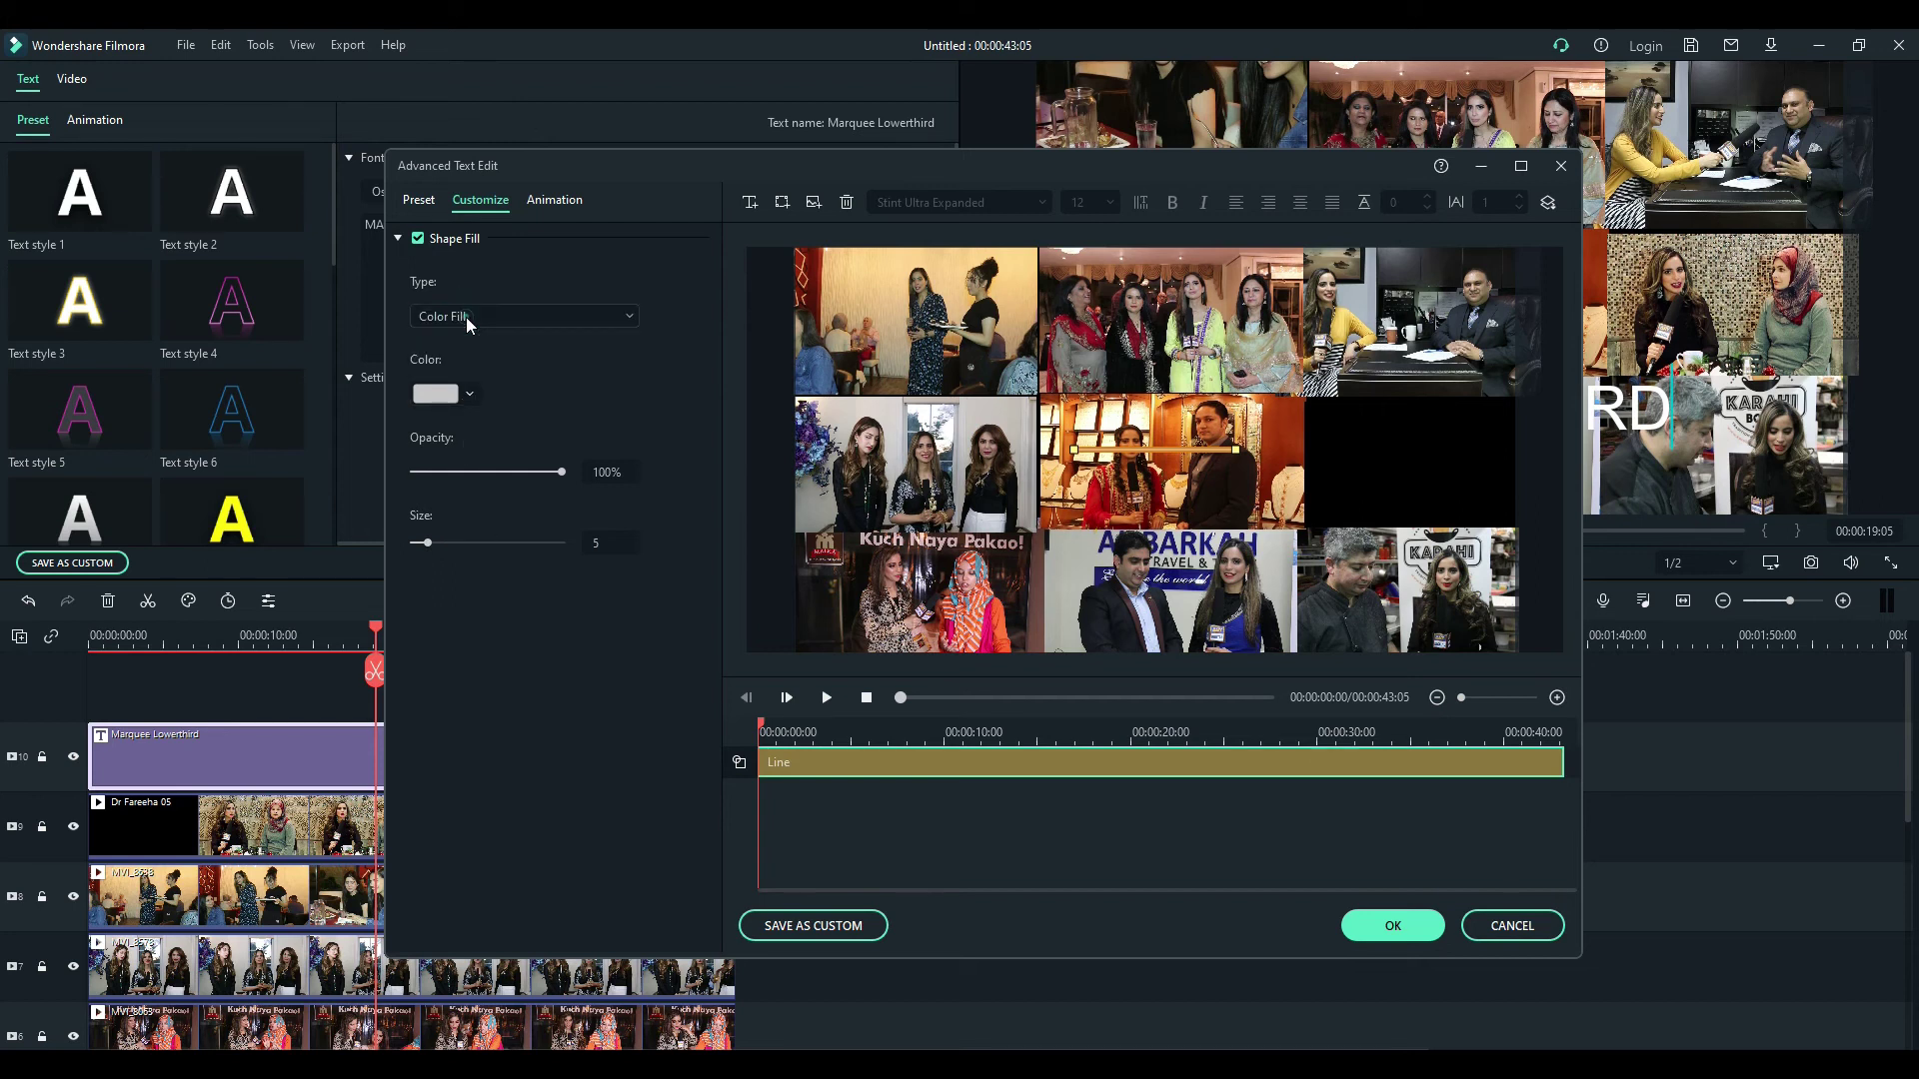
pyautogui.click(468, 396)
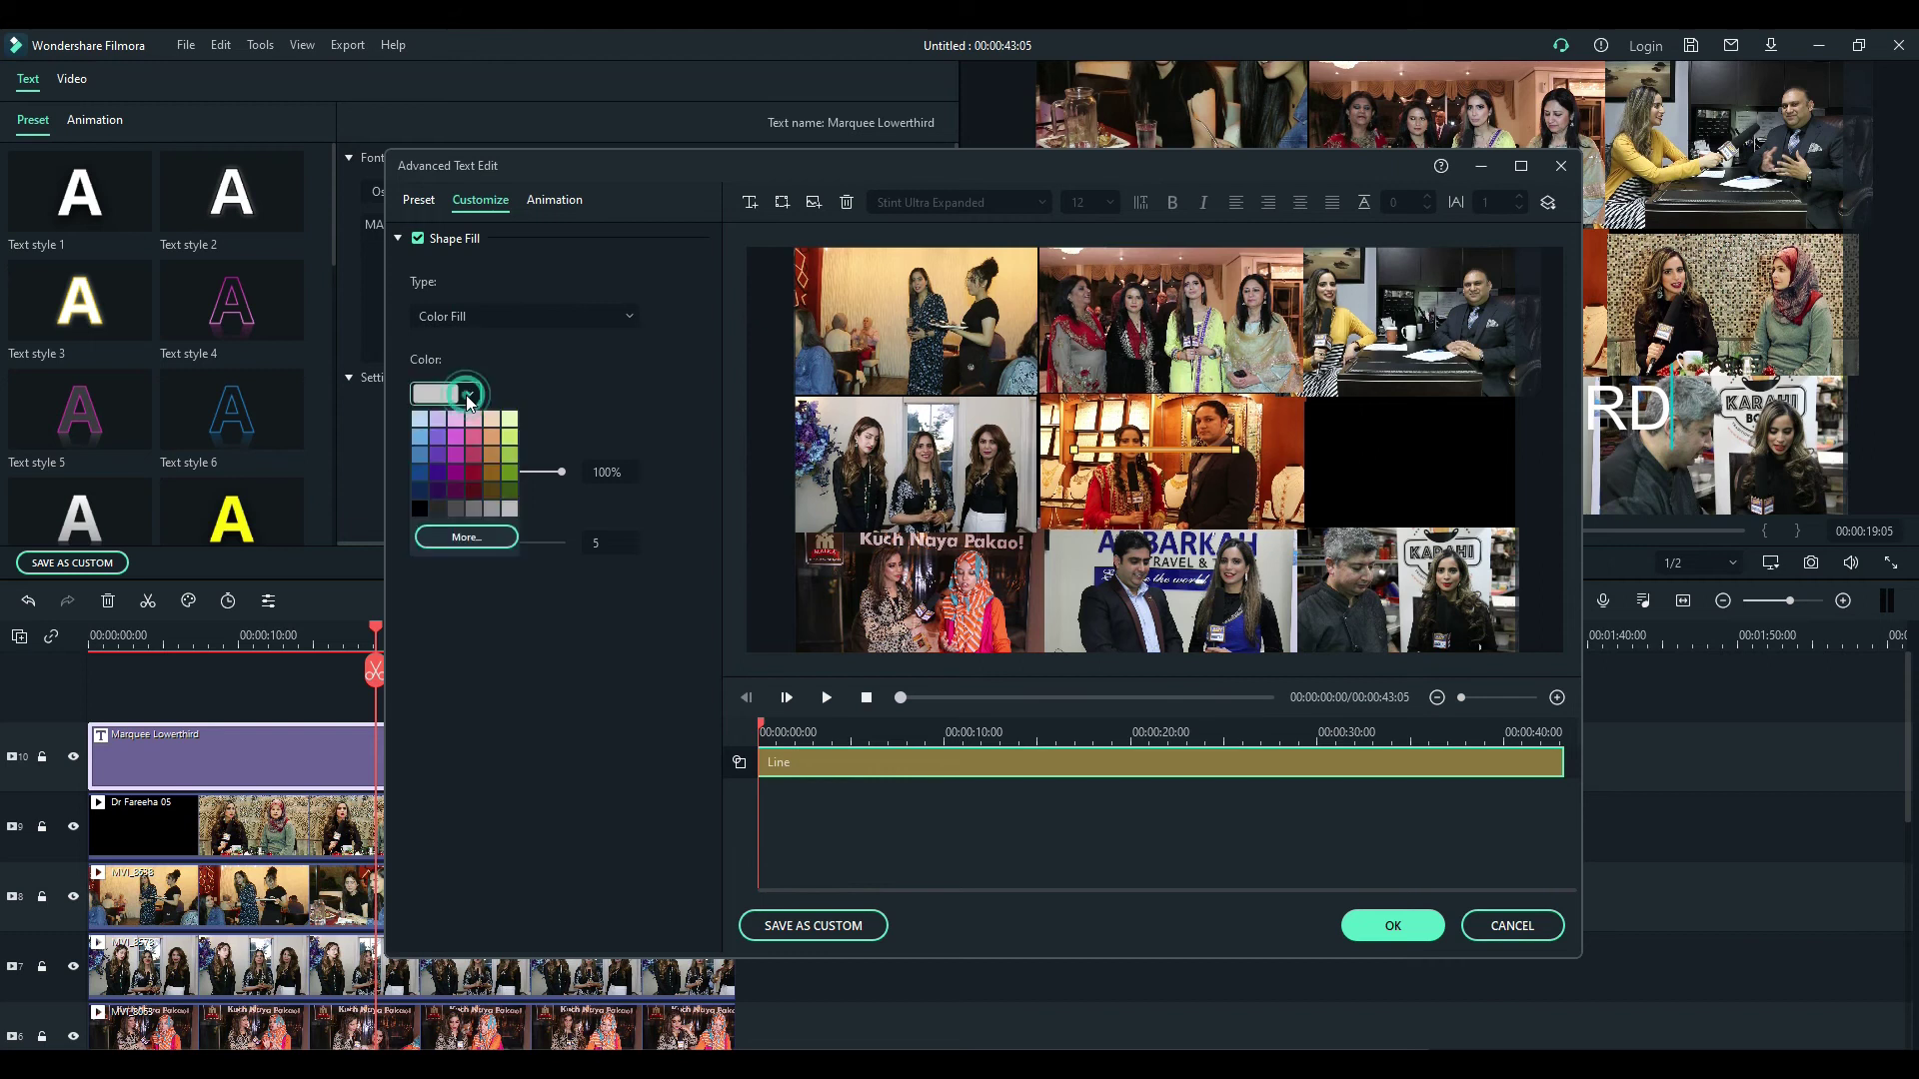
pyautogui.click(486, 541)
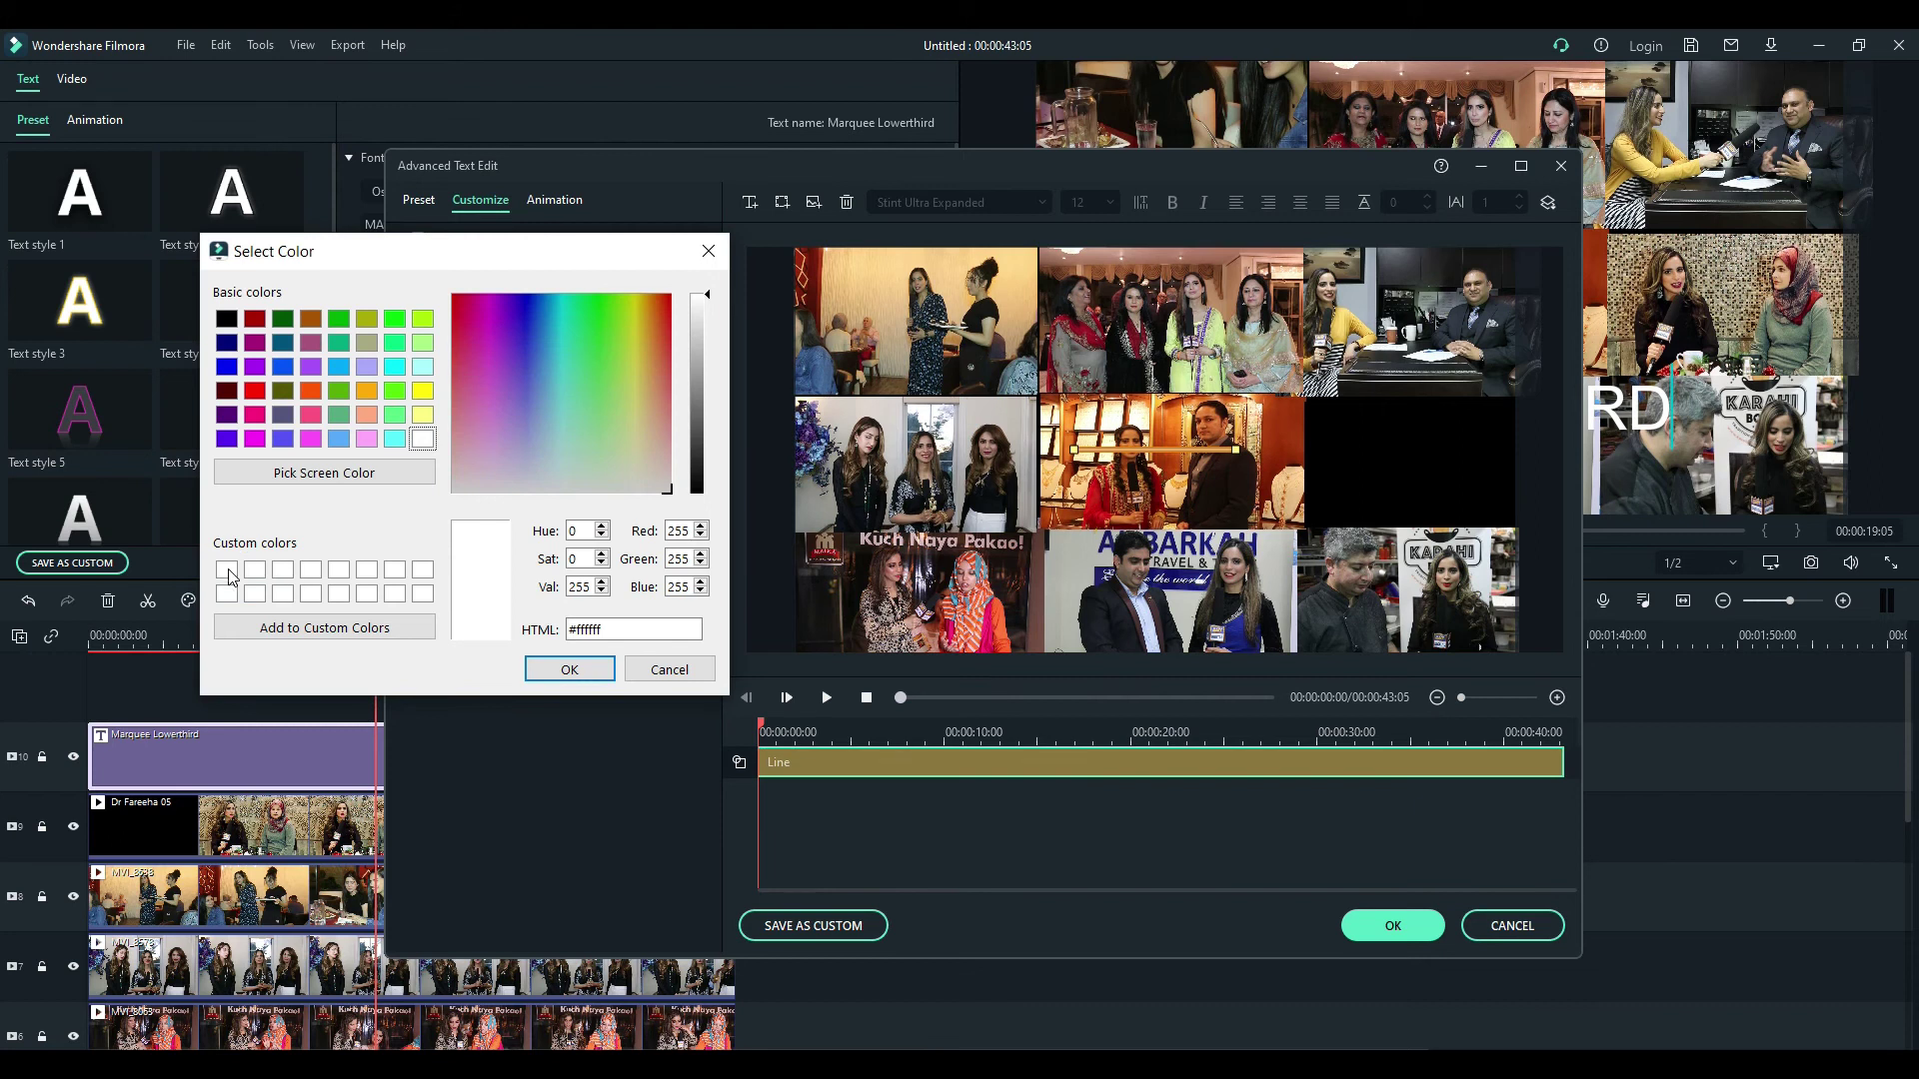
pyautogui.click(568, 671)
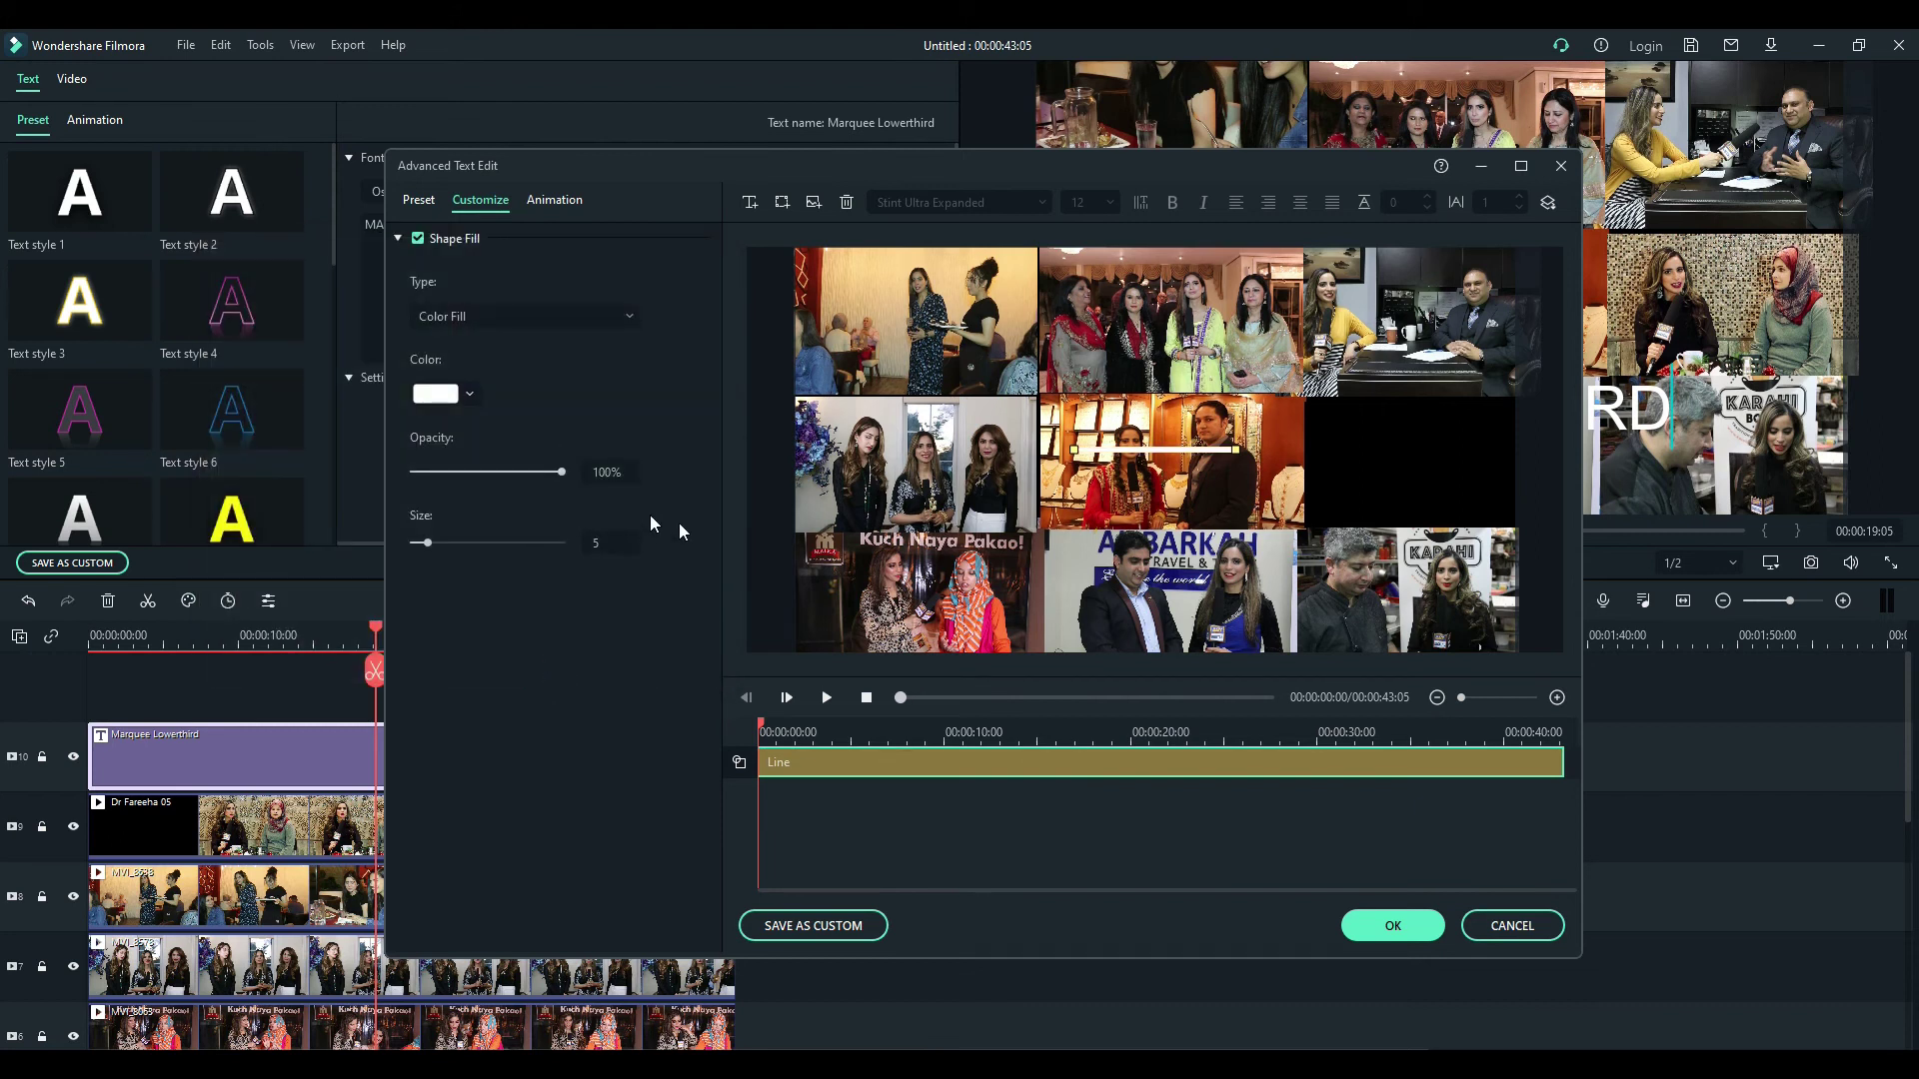
# Step: Move the line to the top/middle row boundary and stretch it across the collage
pyautogui.moveTo(1122, 431); pyautogui.dragTo(905, 401)
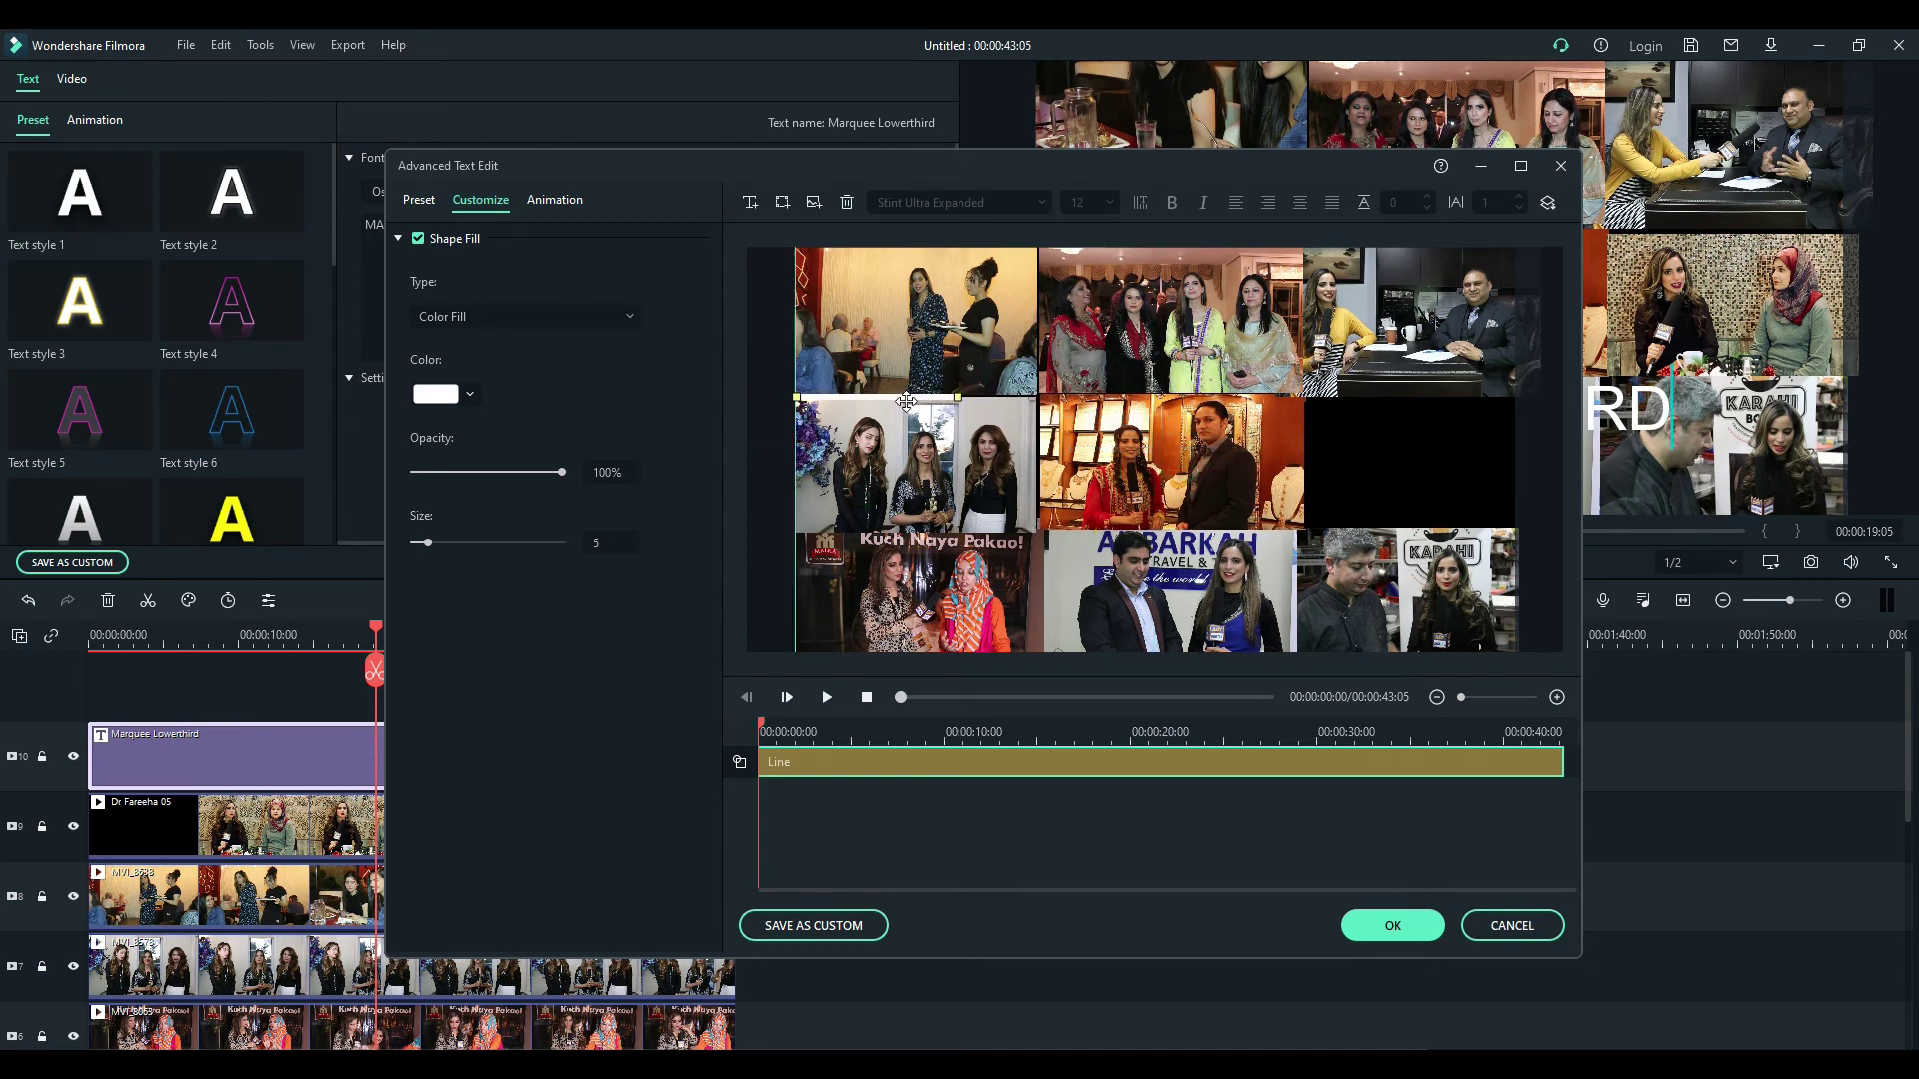
pyautogui.click(962, 395)
pyautogui.moveTo(996, 393); pyautogui.dragTo(1562, 399)
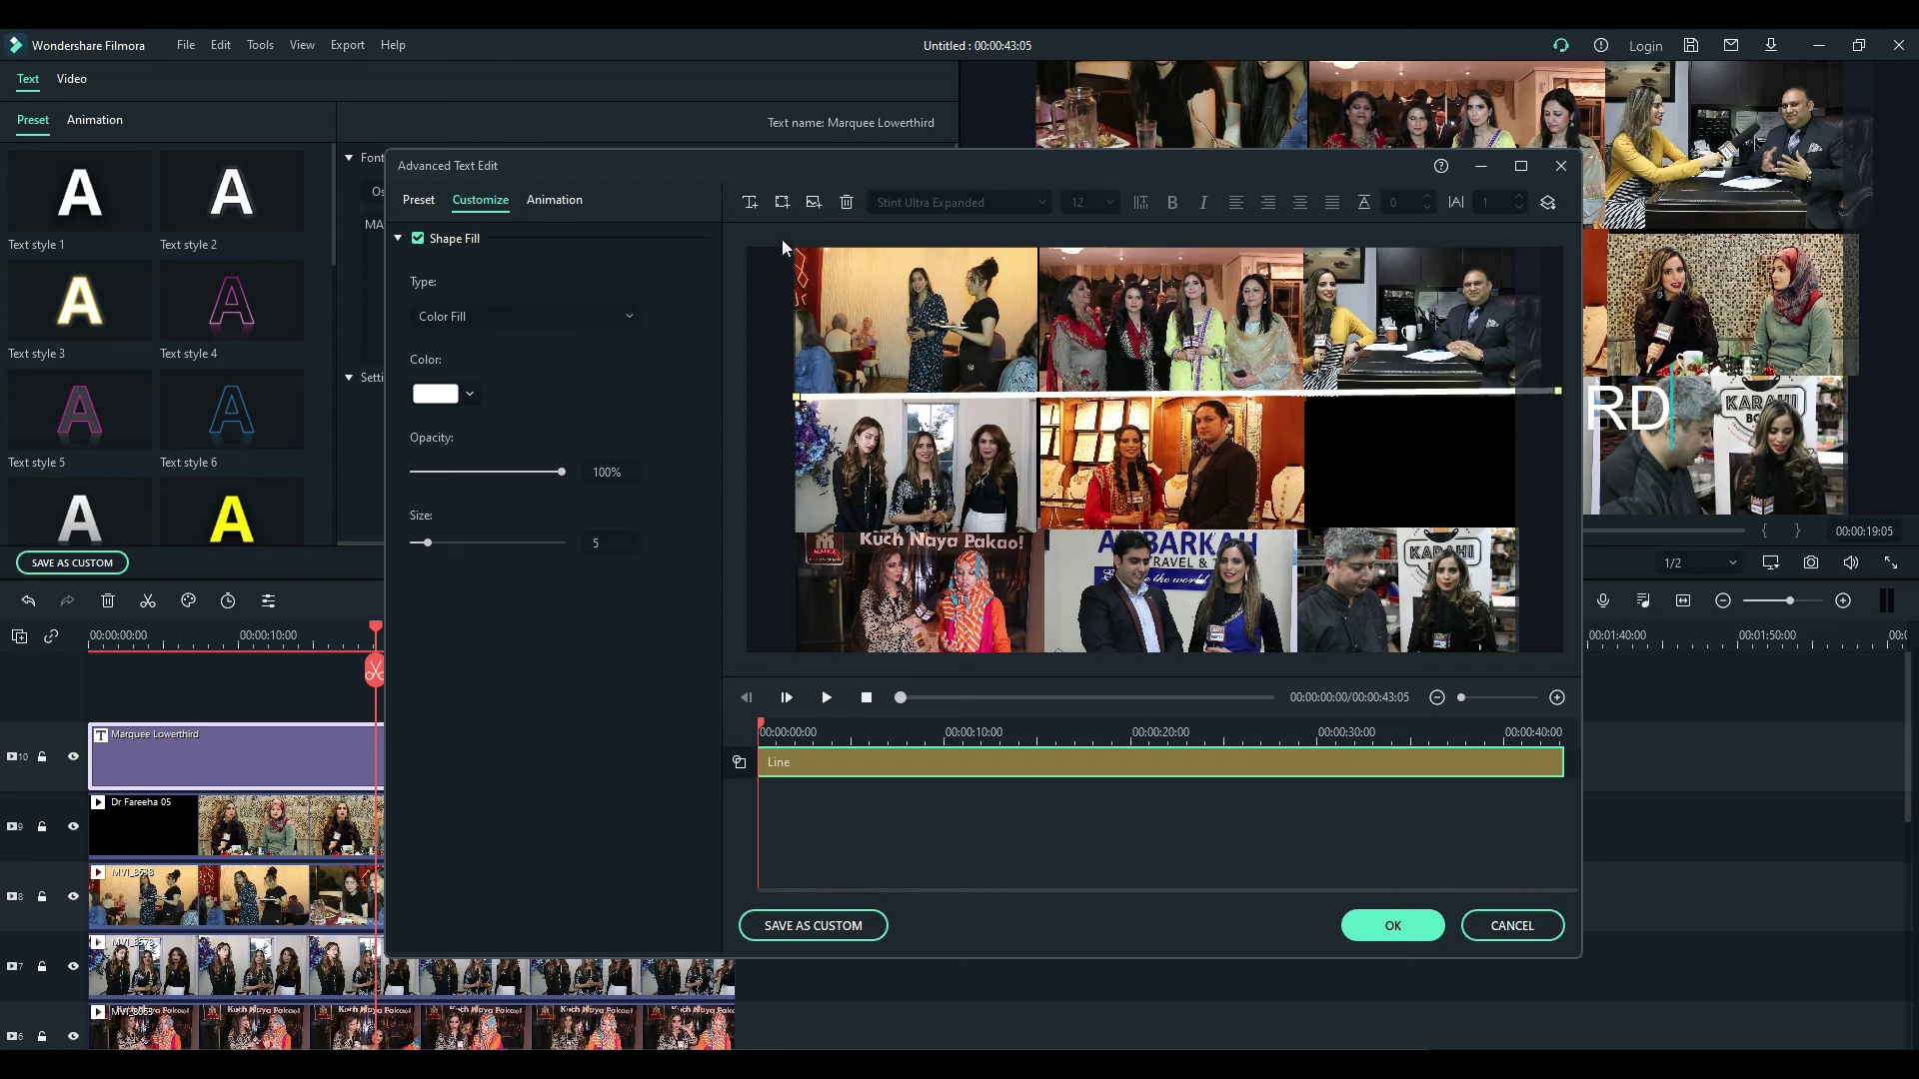
# Step: Add another Line shape and set its colour to white through More..
pyautogui.click(782, 202)
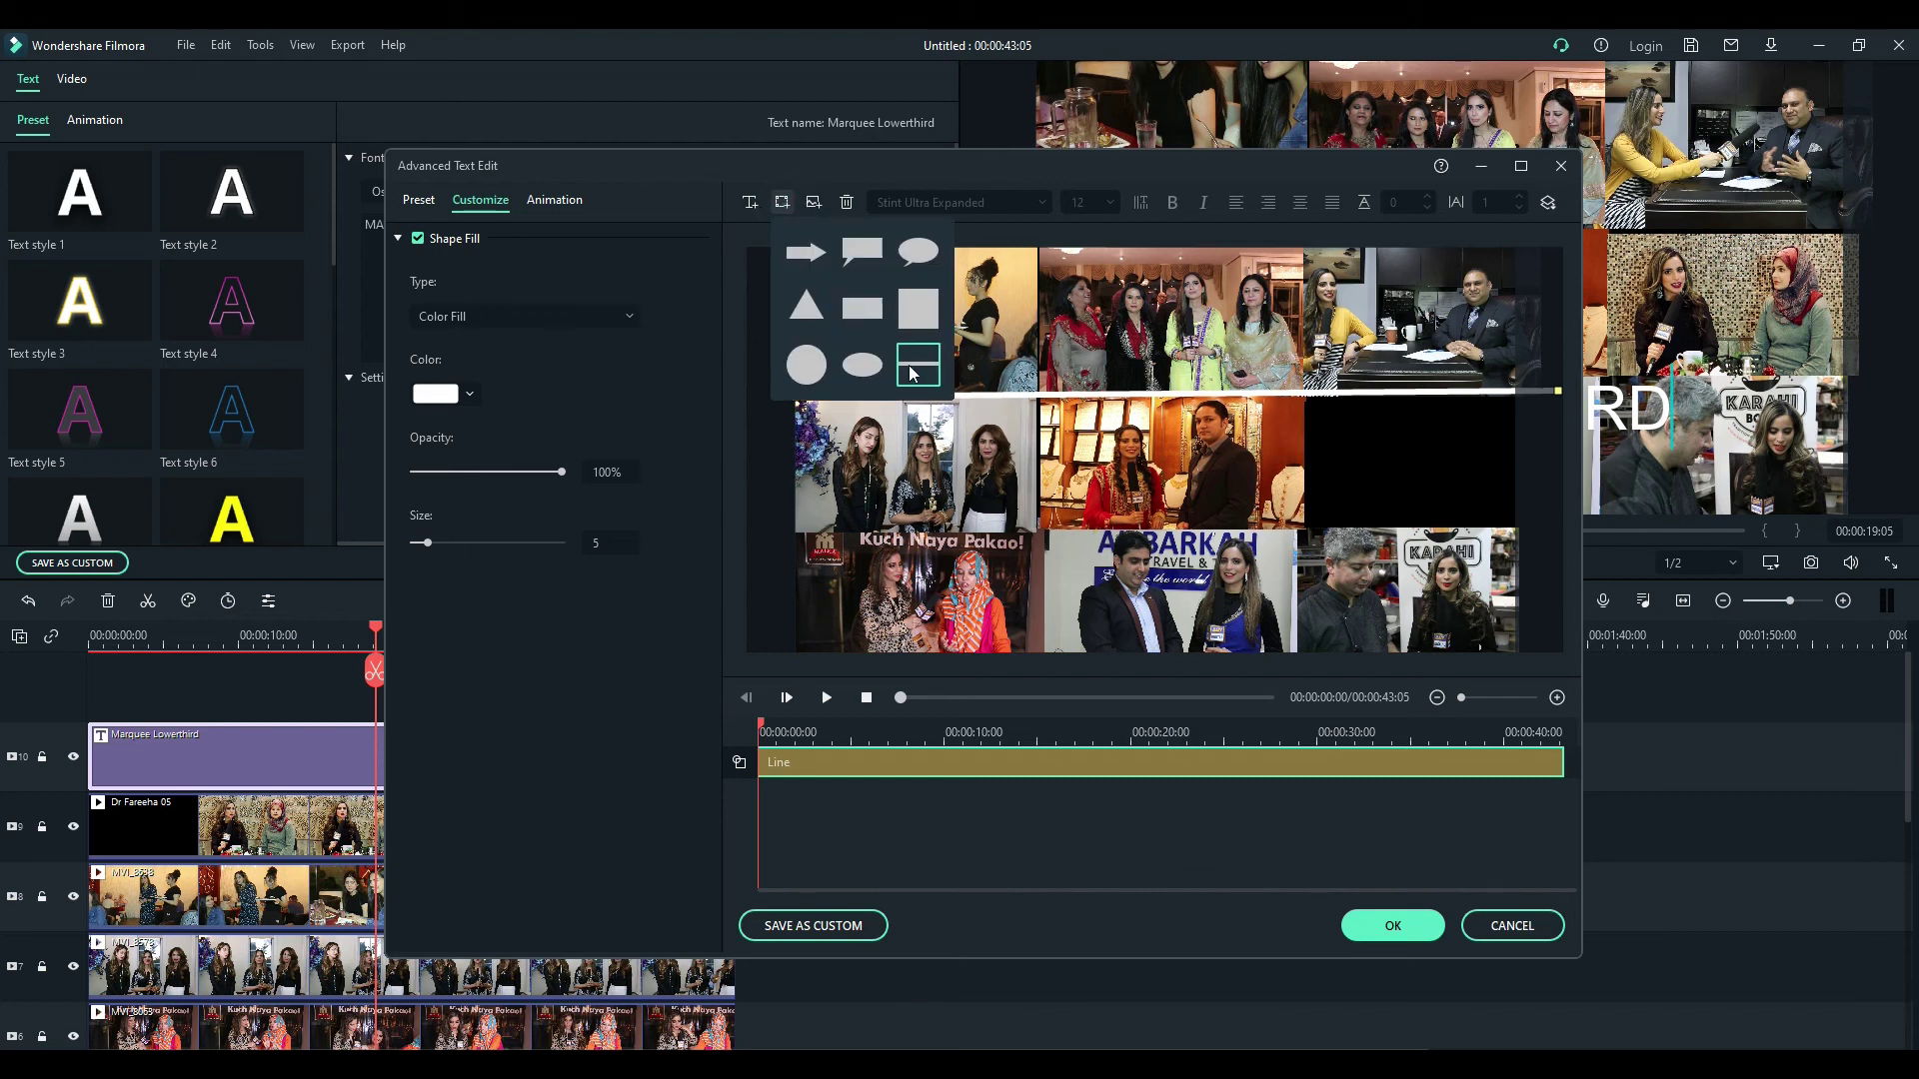
pyautogui.click(919, 372)
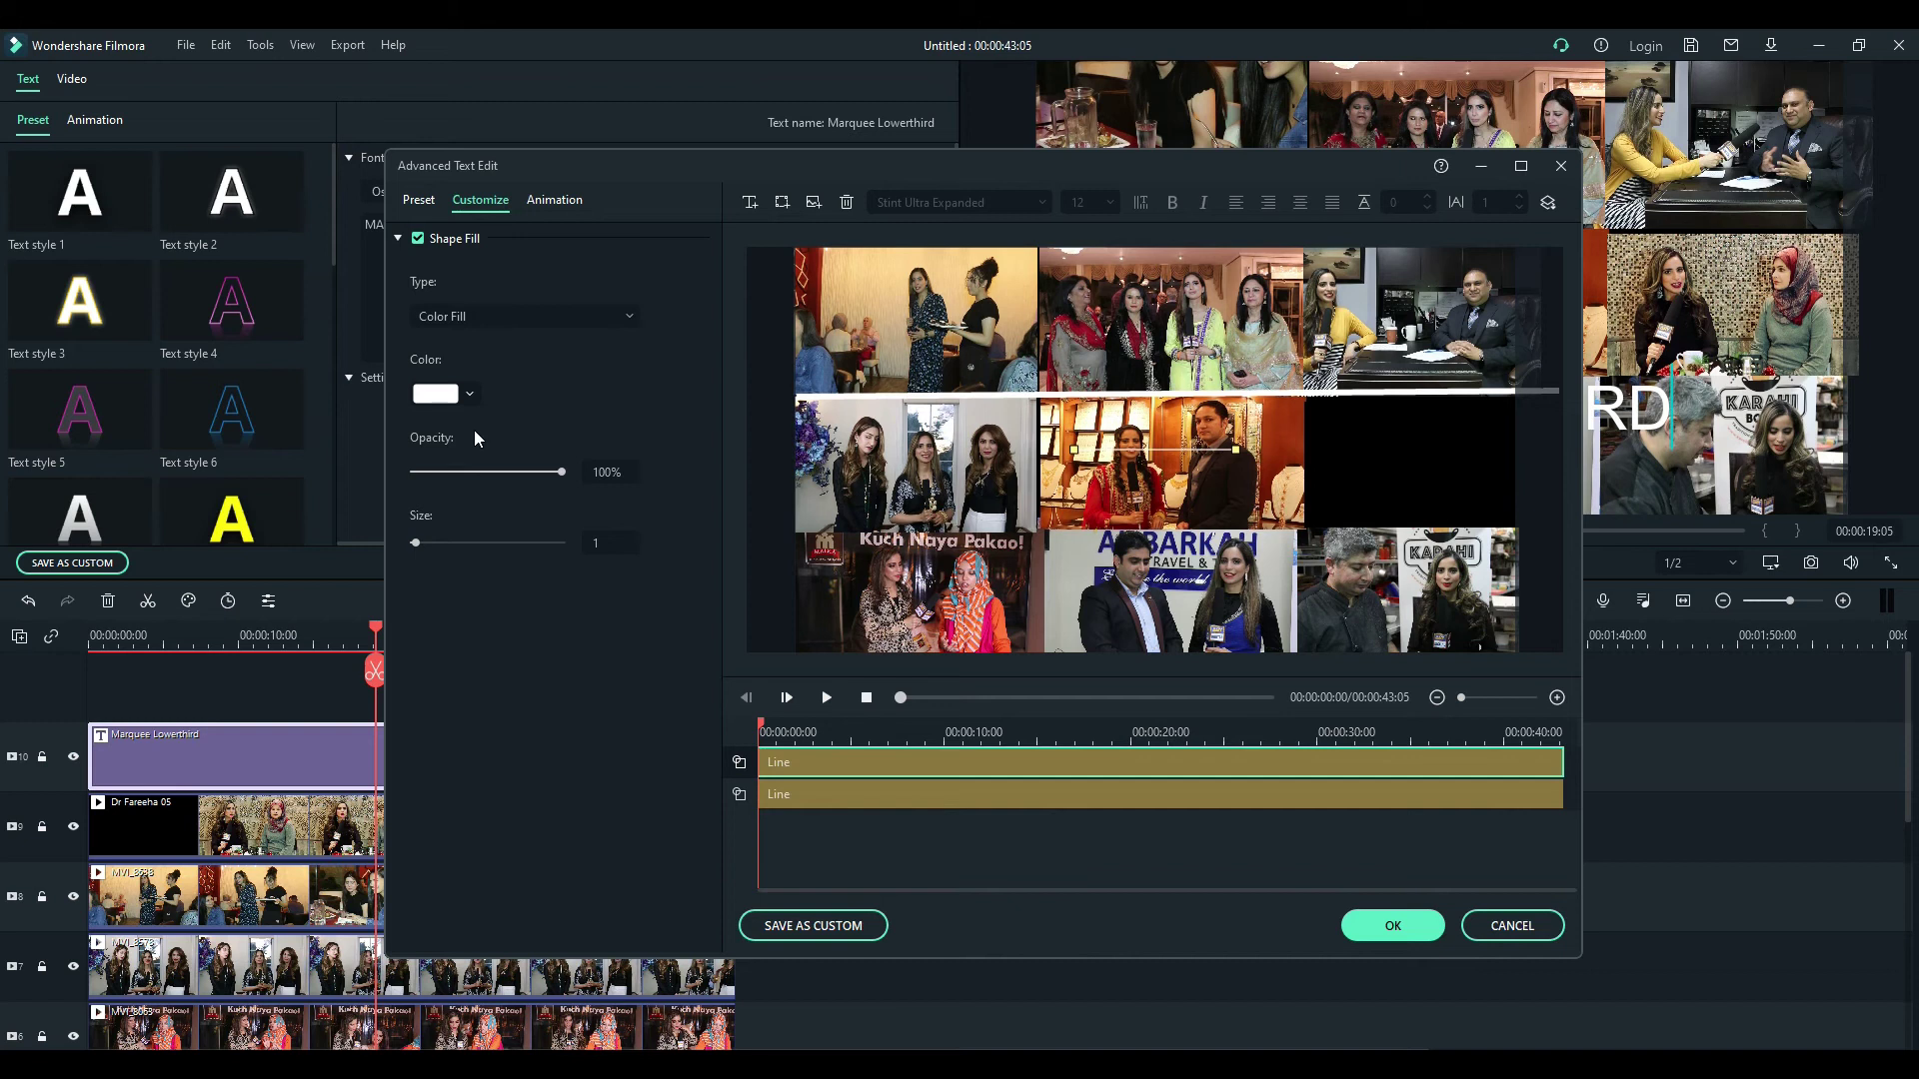
pyautogui.click(467, 394)
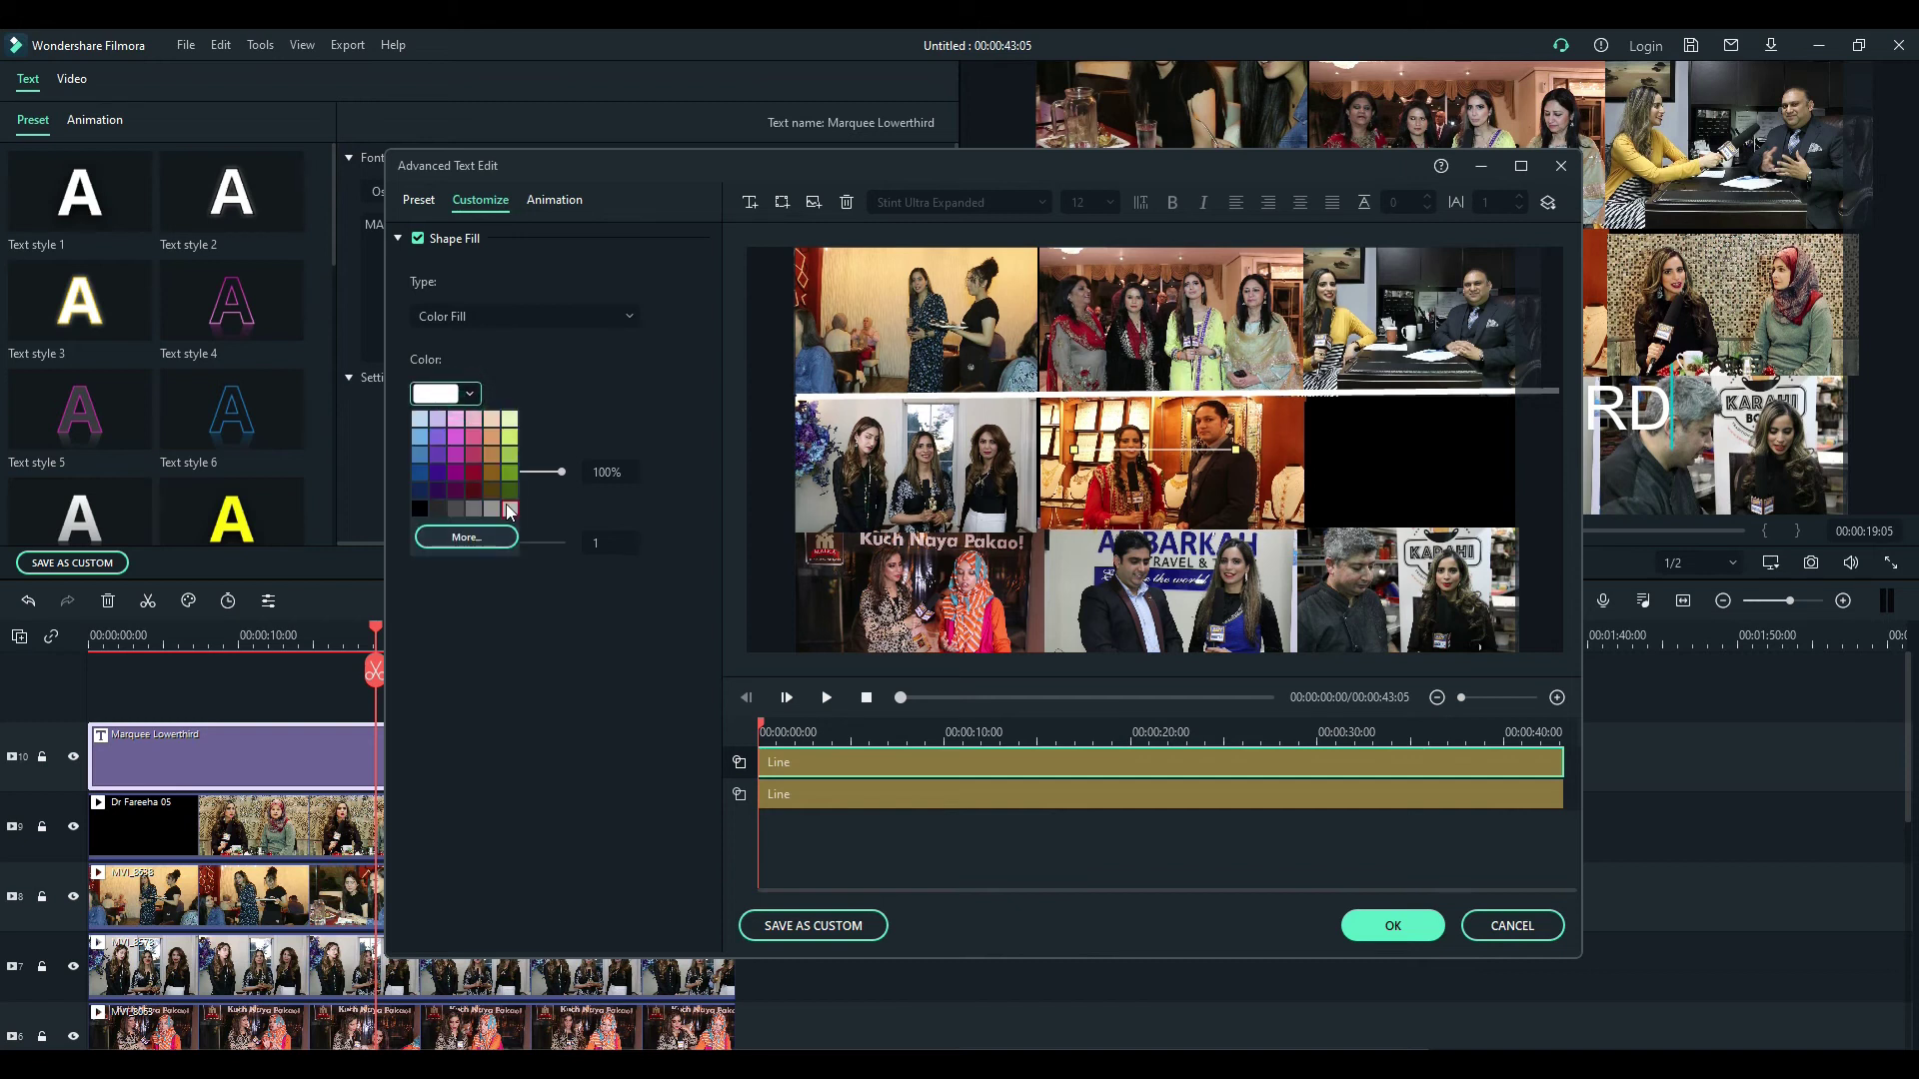
pyautogui.click(506, 503)
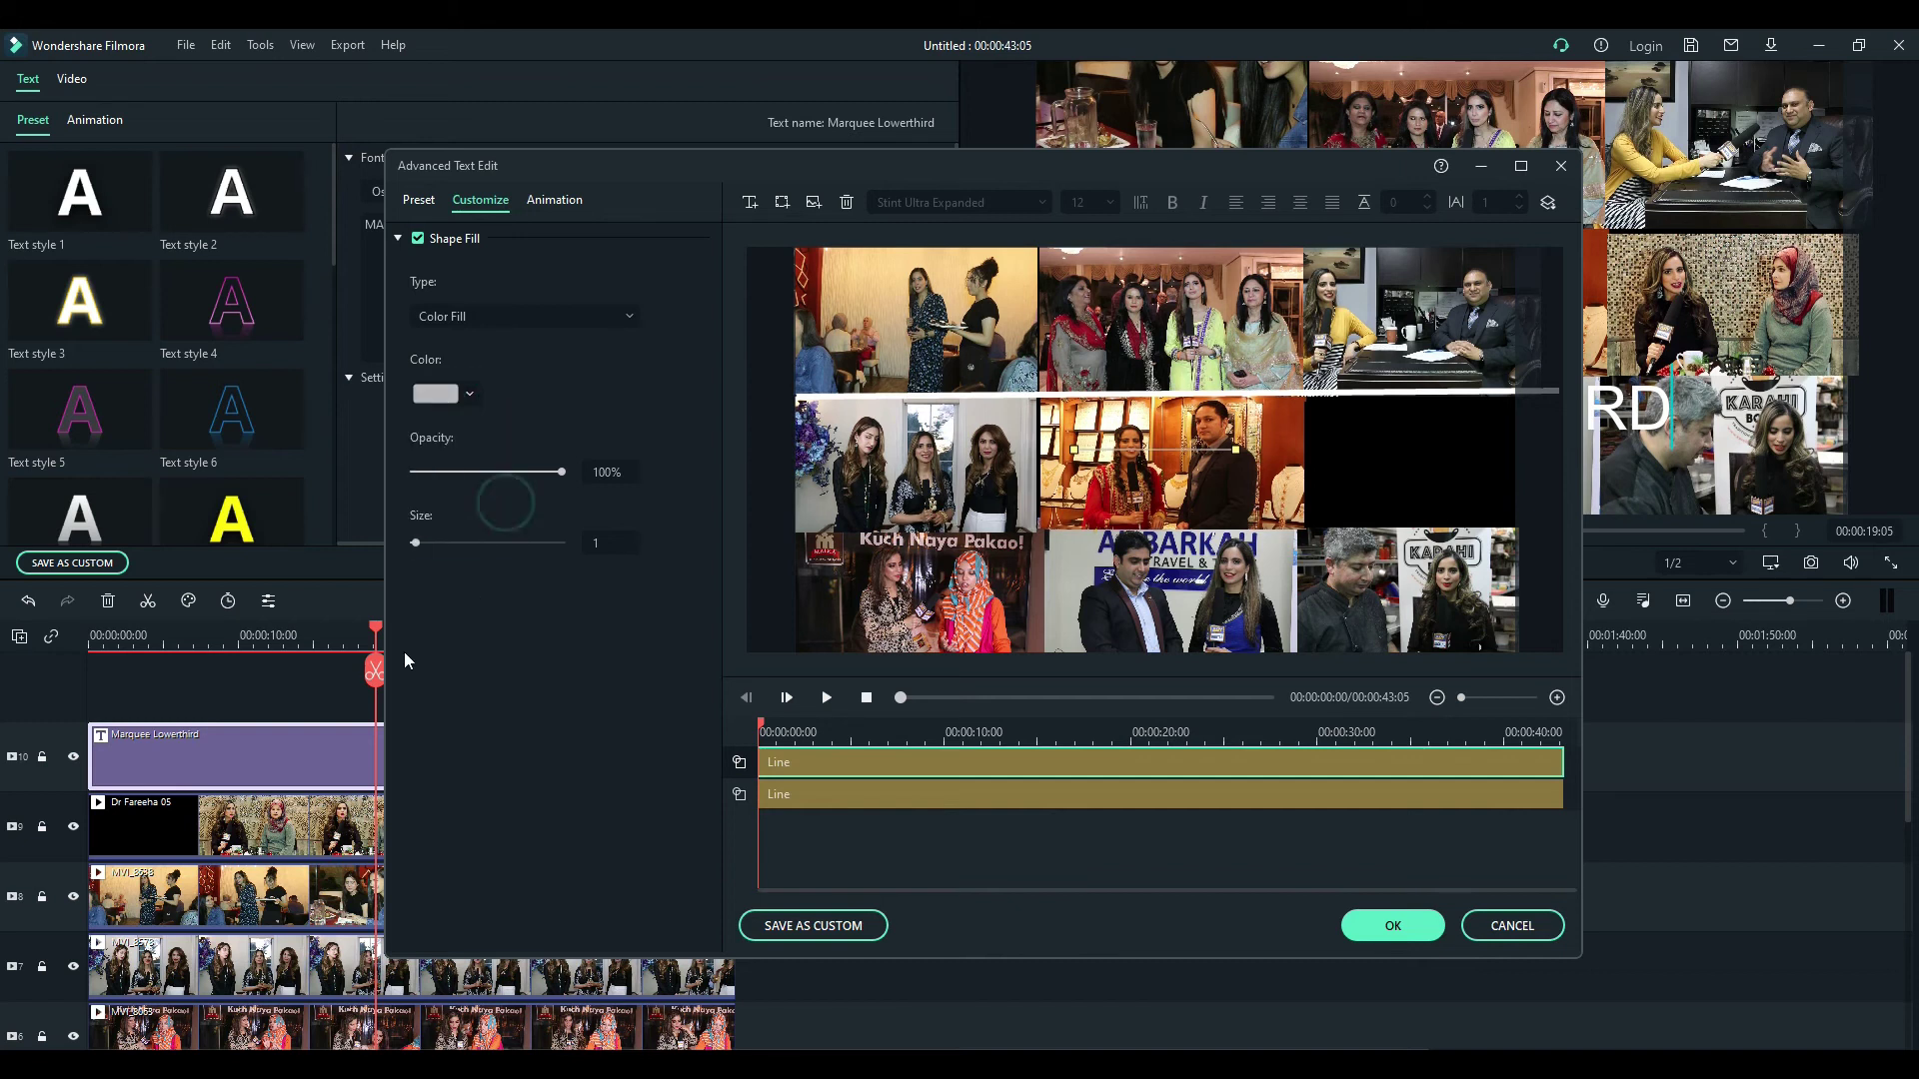
pyautogui.click(470, 396)
pyautogui.click(464, 538)
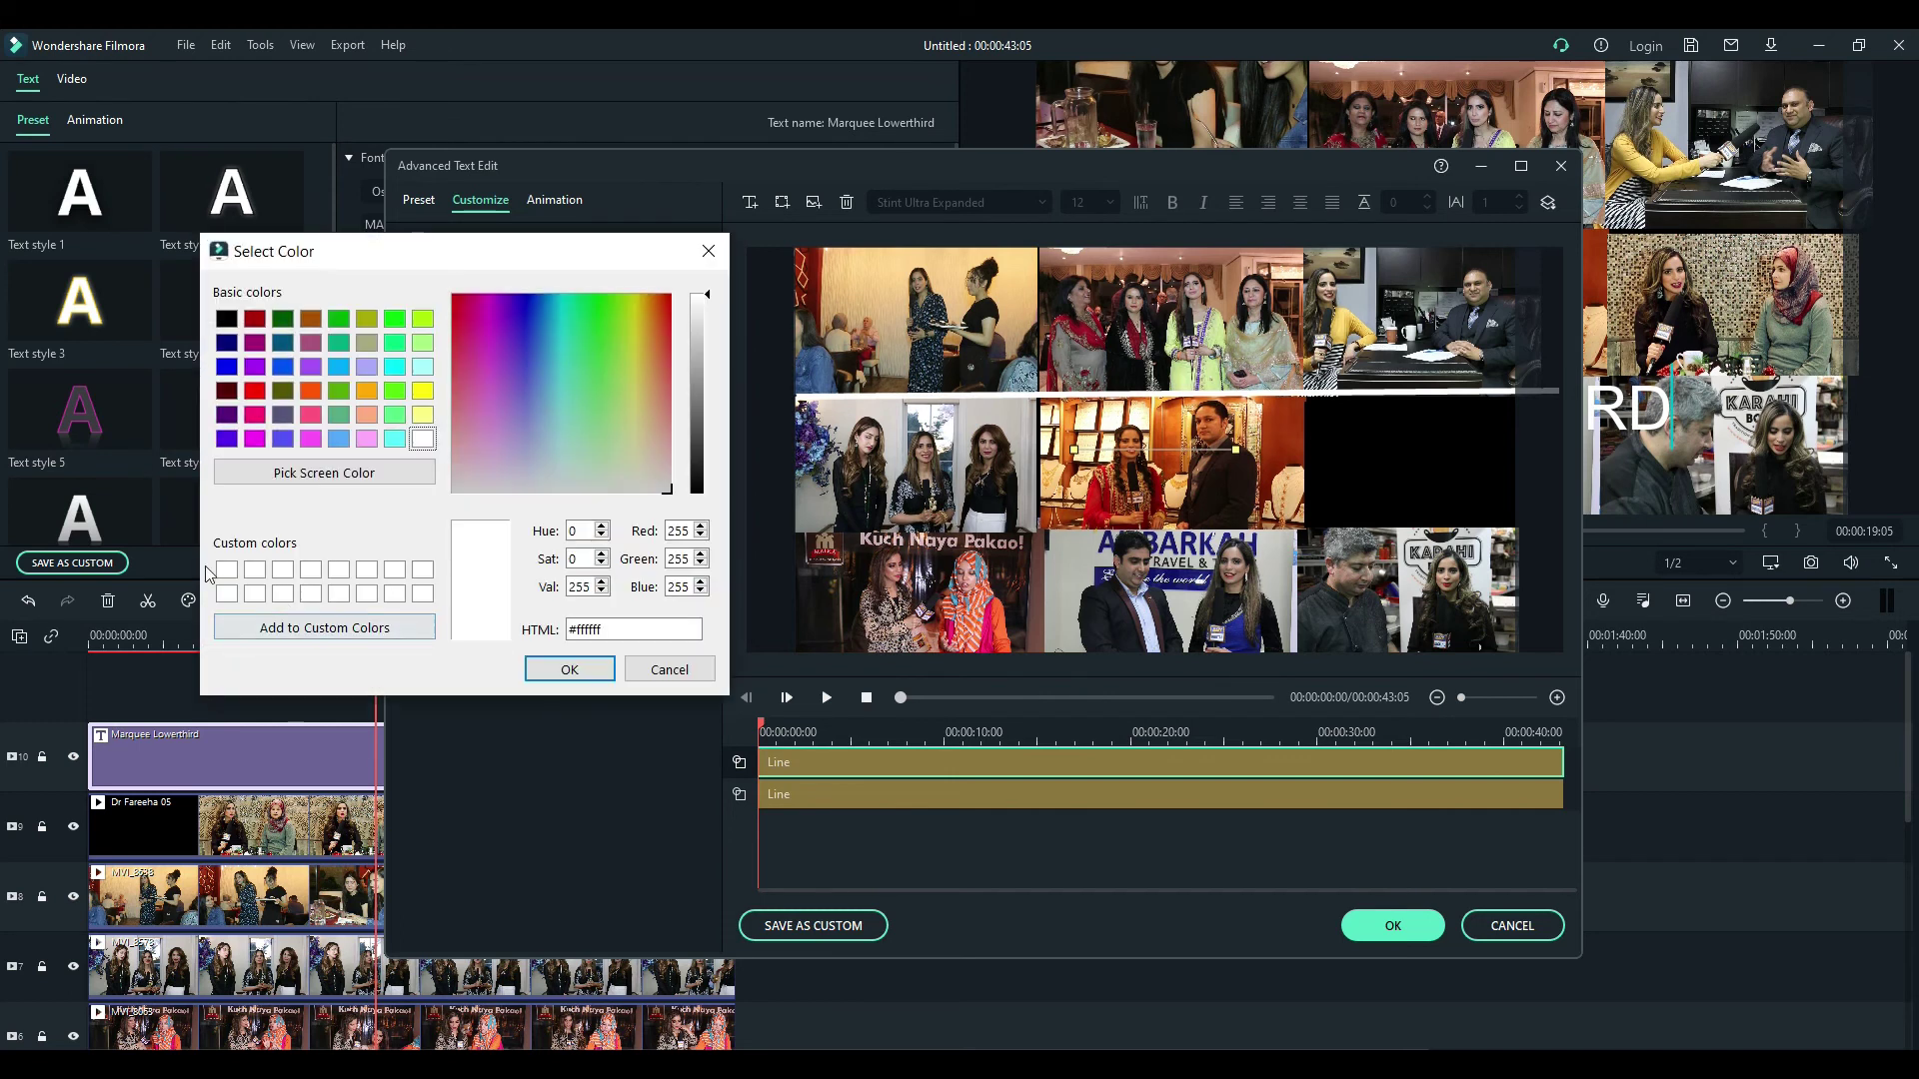
pyautogui.click(226, 571)
pyautogui.click(537, 670)
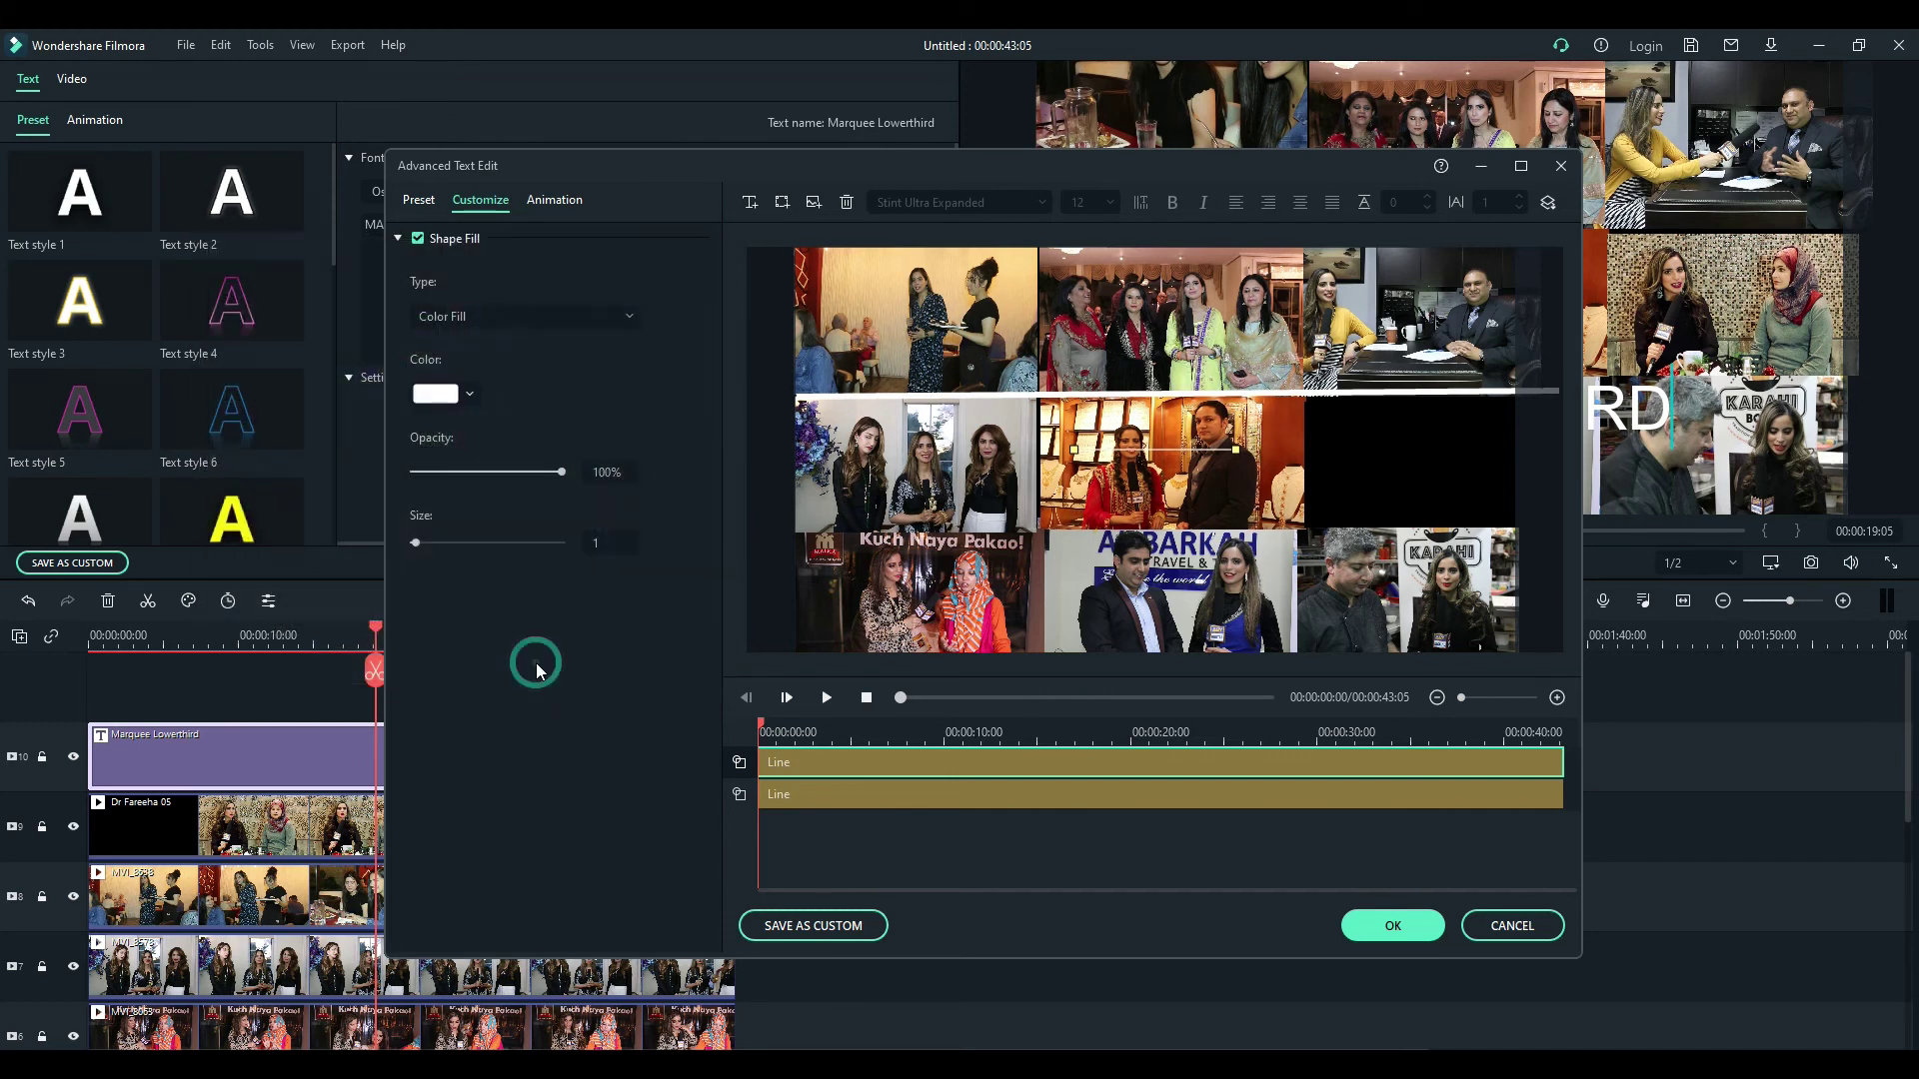
# Step: Give the new line size 5 and stretch it along the middle/bottom row boundary
pyautogui.click(1121, 393)
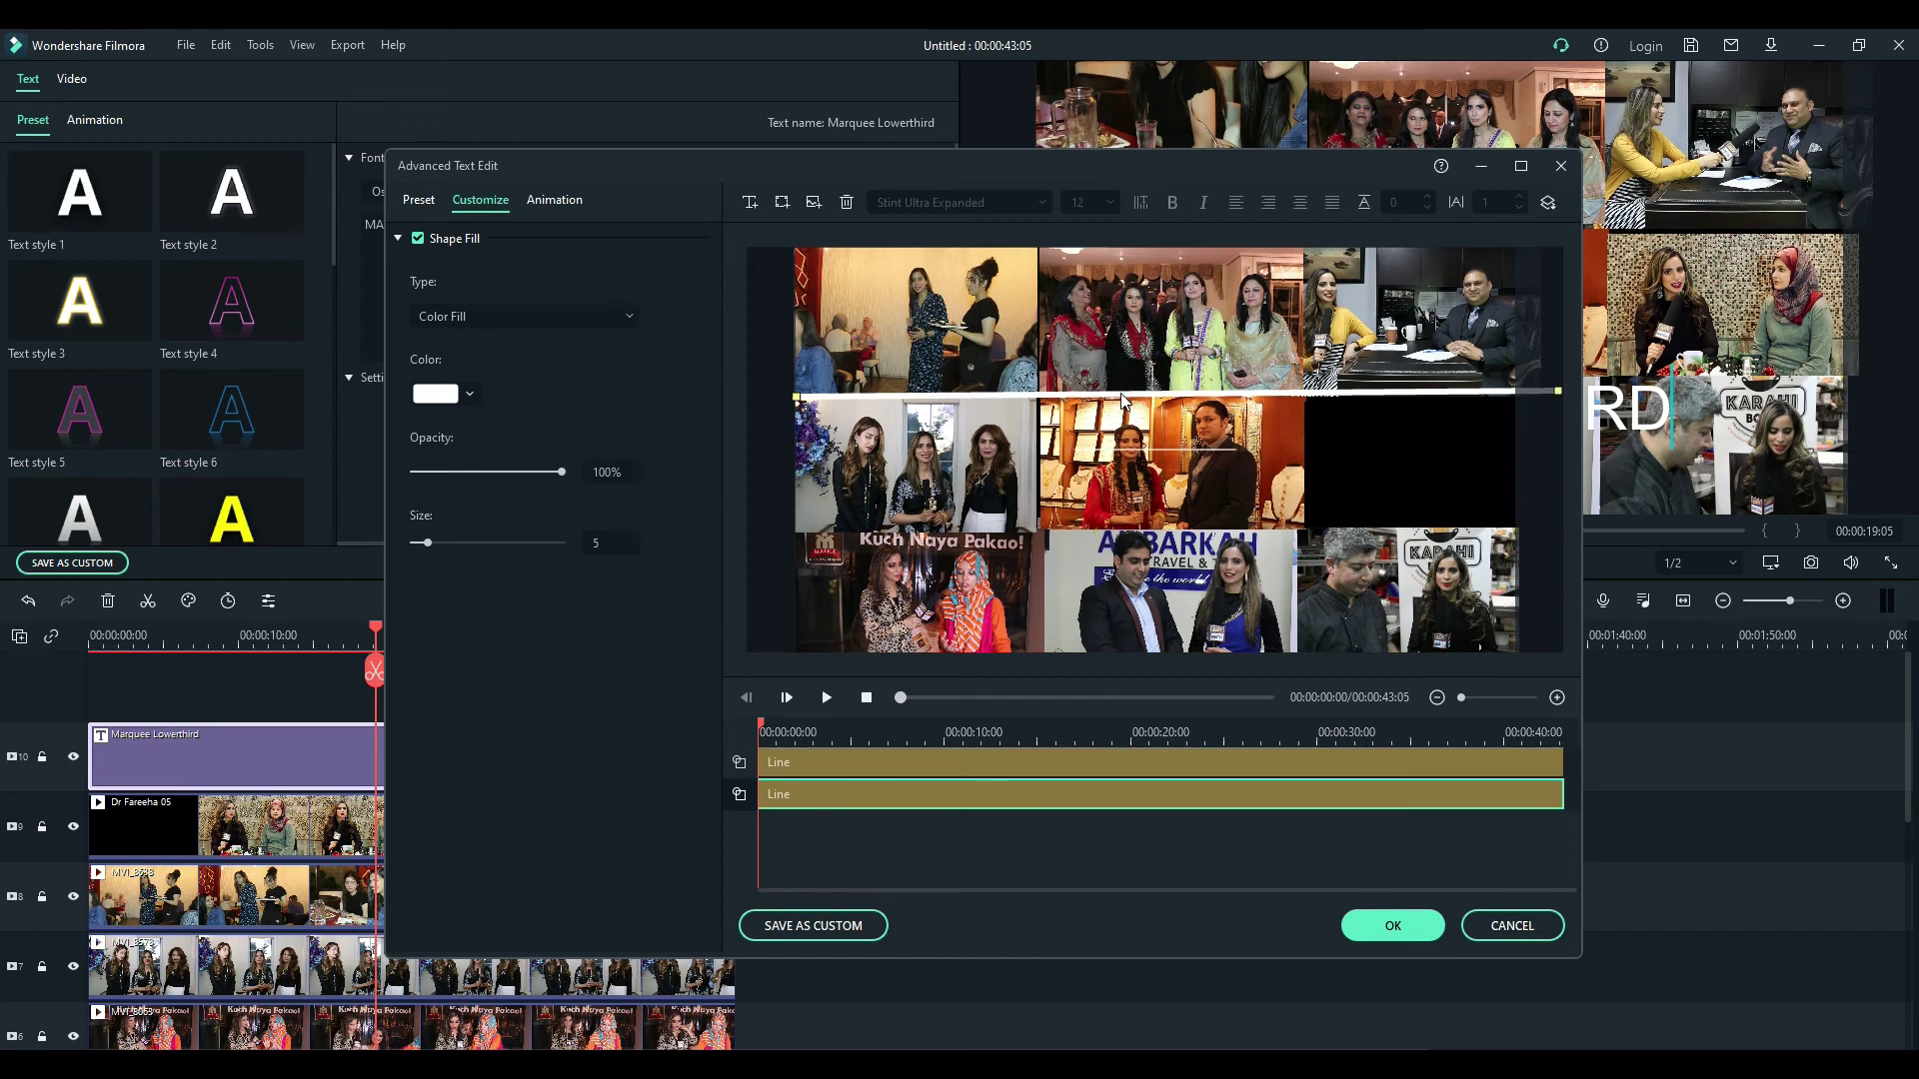
pyautogui.click(1121, 450)
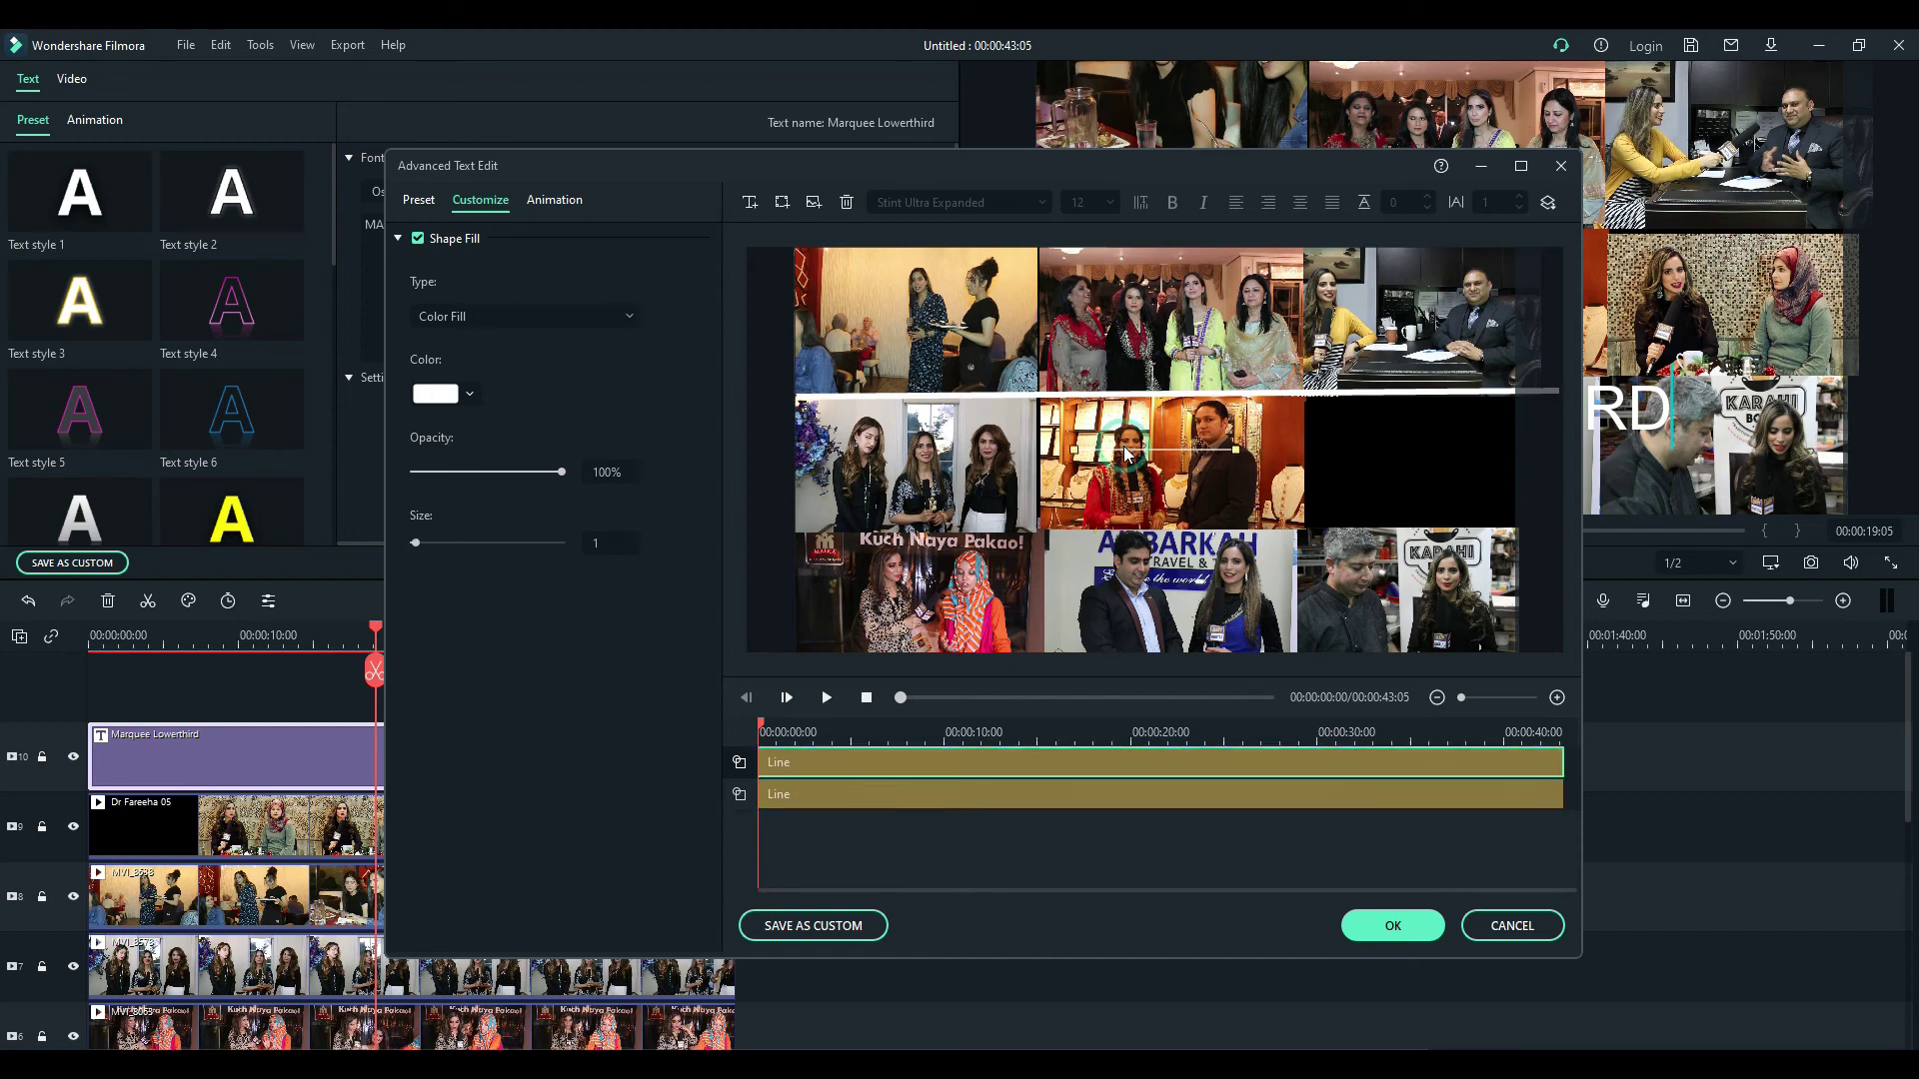
pyautogui.click(612, 548)
pyautogui.write('5')
pyautogui.press('Return')
pyautogui.moveTo(1165, 446); pyautogui.dragTo(886, 535)
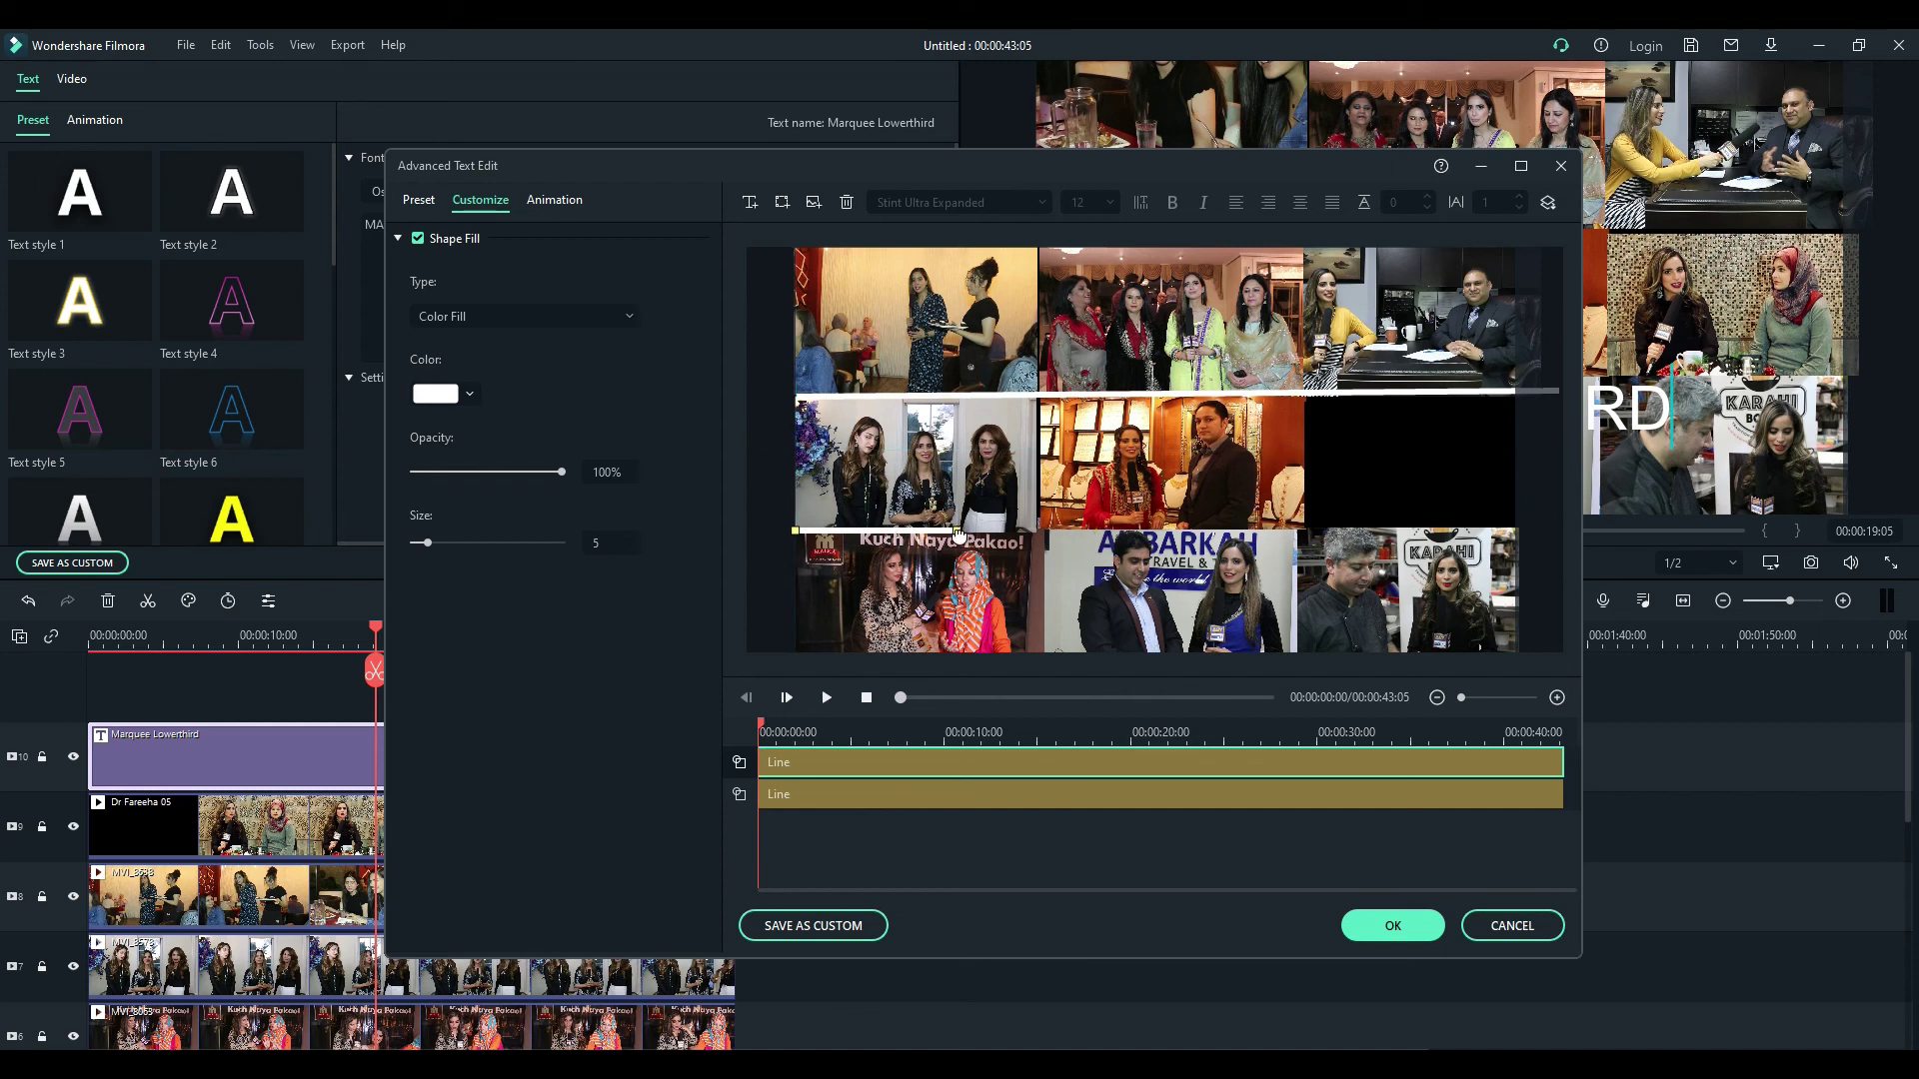
pyautogui.moveTo(957, 528); pyautogui.dragTo(1532, 526)
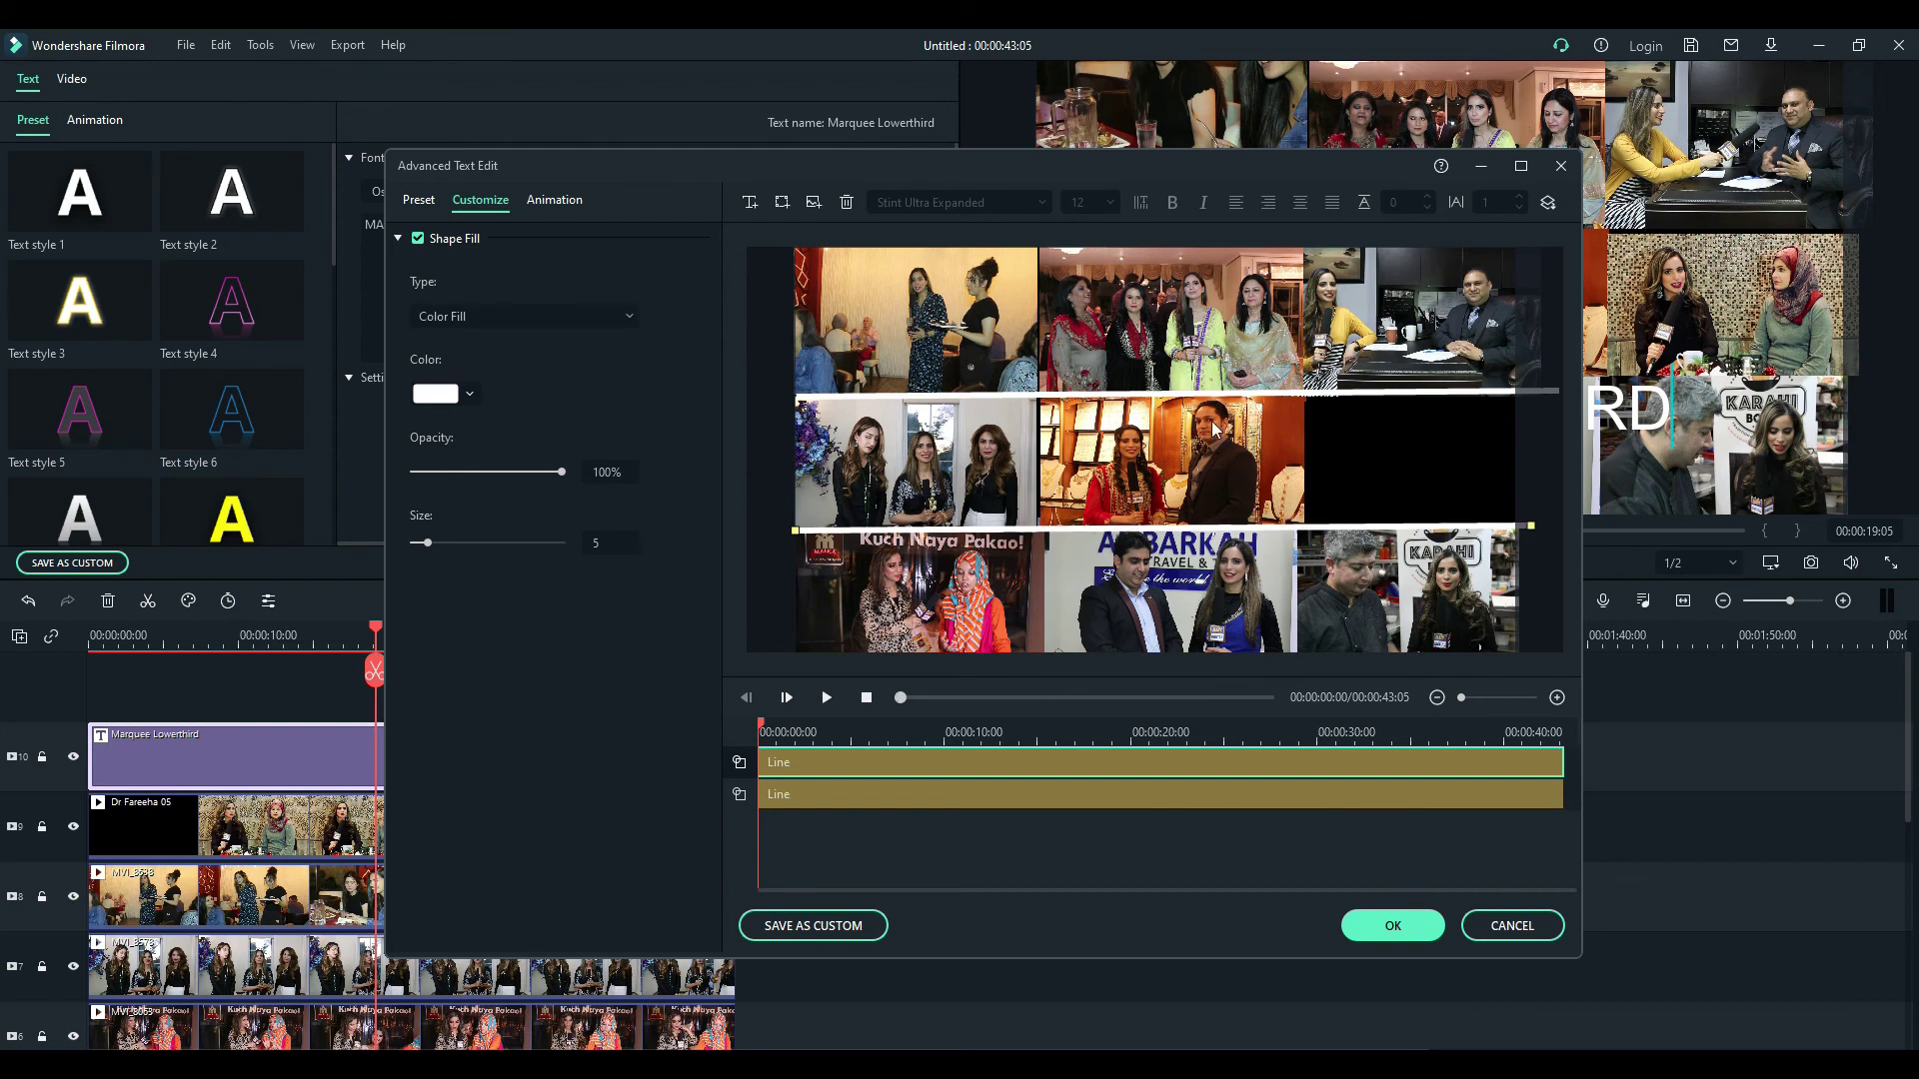
# Step: Add a third Line shape with thickness 5
pyautogui.click(781, 202)
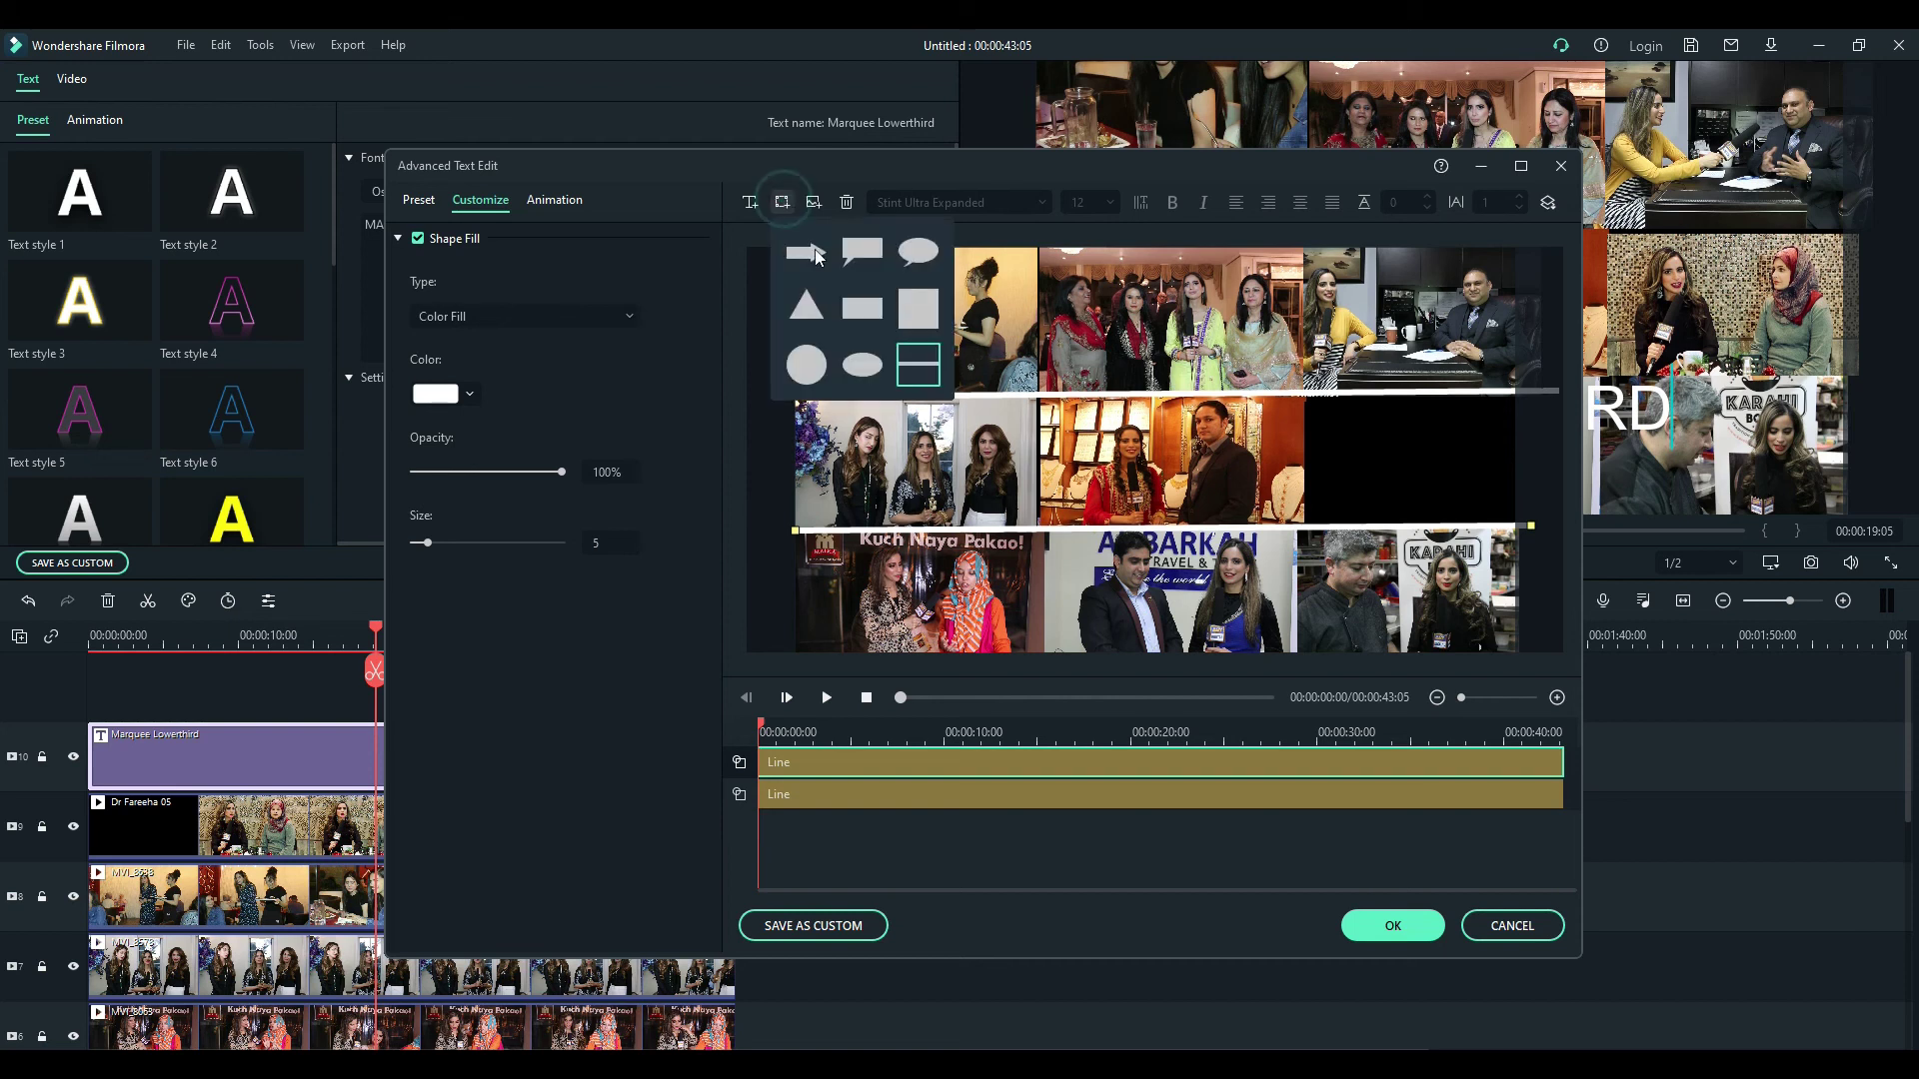
pyautogui.click(917, 364)
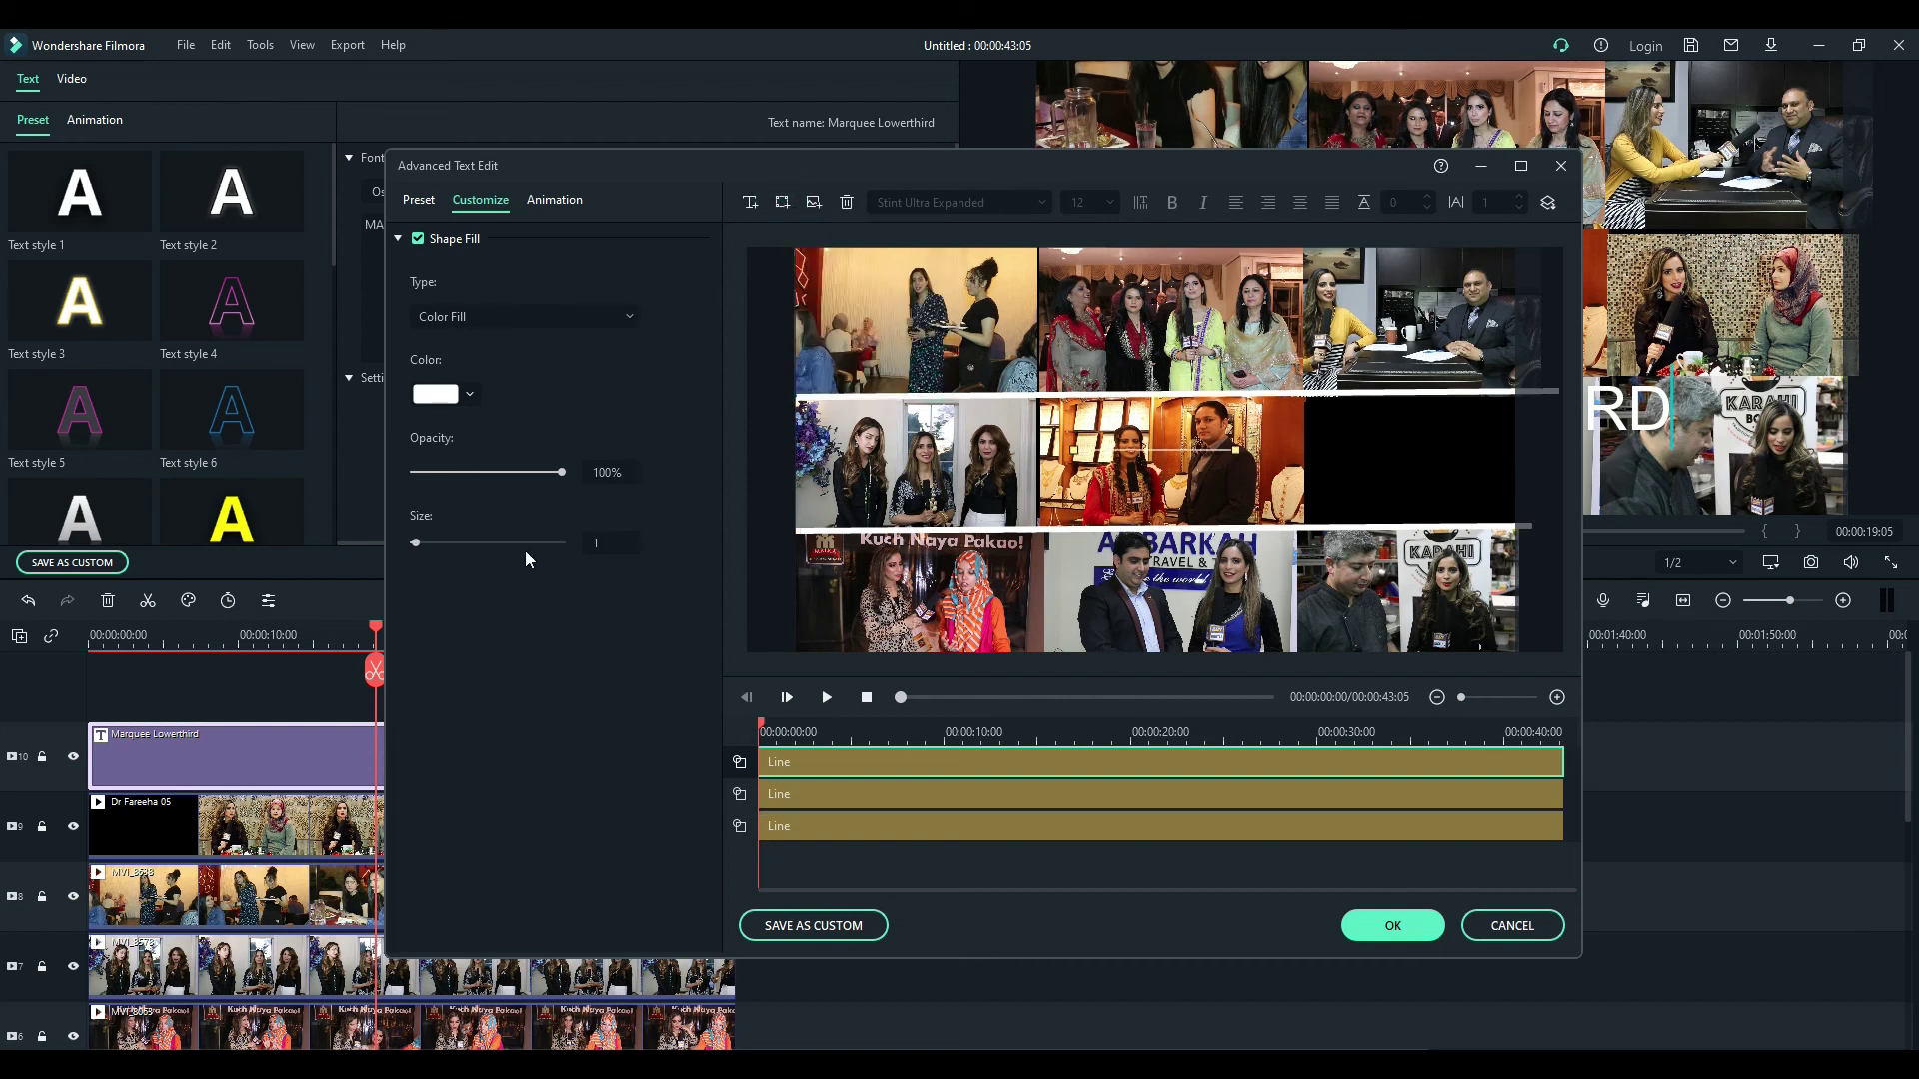
pyautogui.write('5')
pyautogui.press('Return')
# Step: Stand the line vertically between the first and second columns, aligning its top end
pyautogui.moveTo(1169, 447); pyautogui.dragTo(1042, 253)
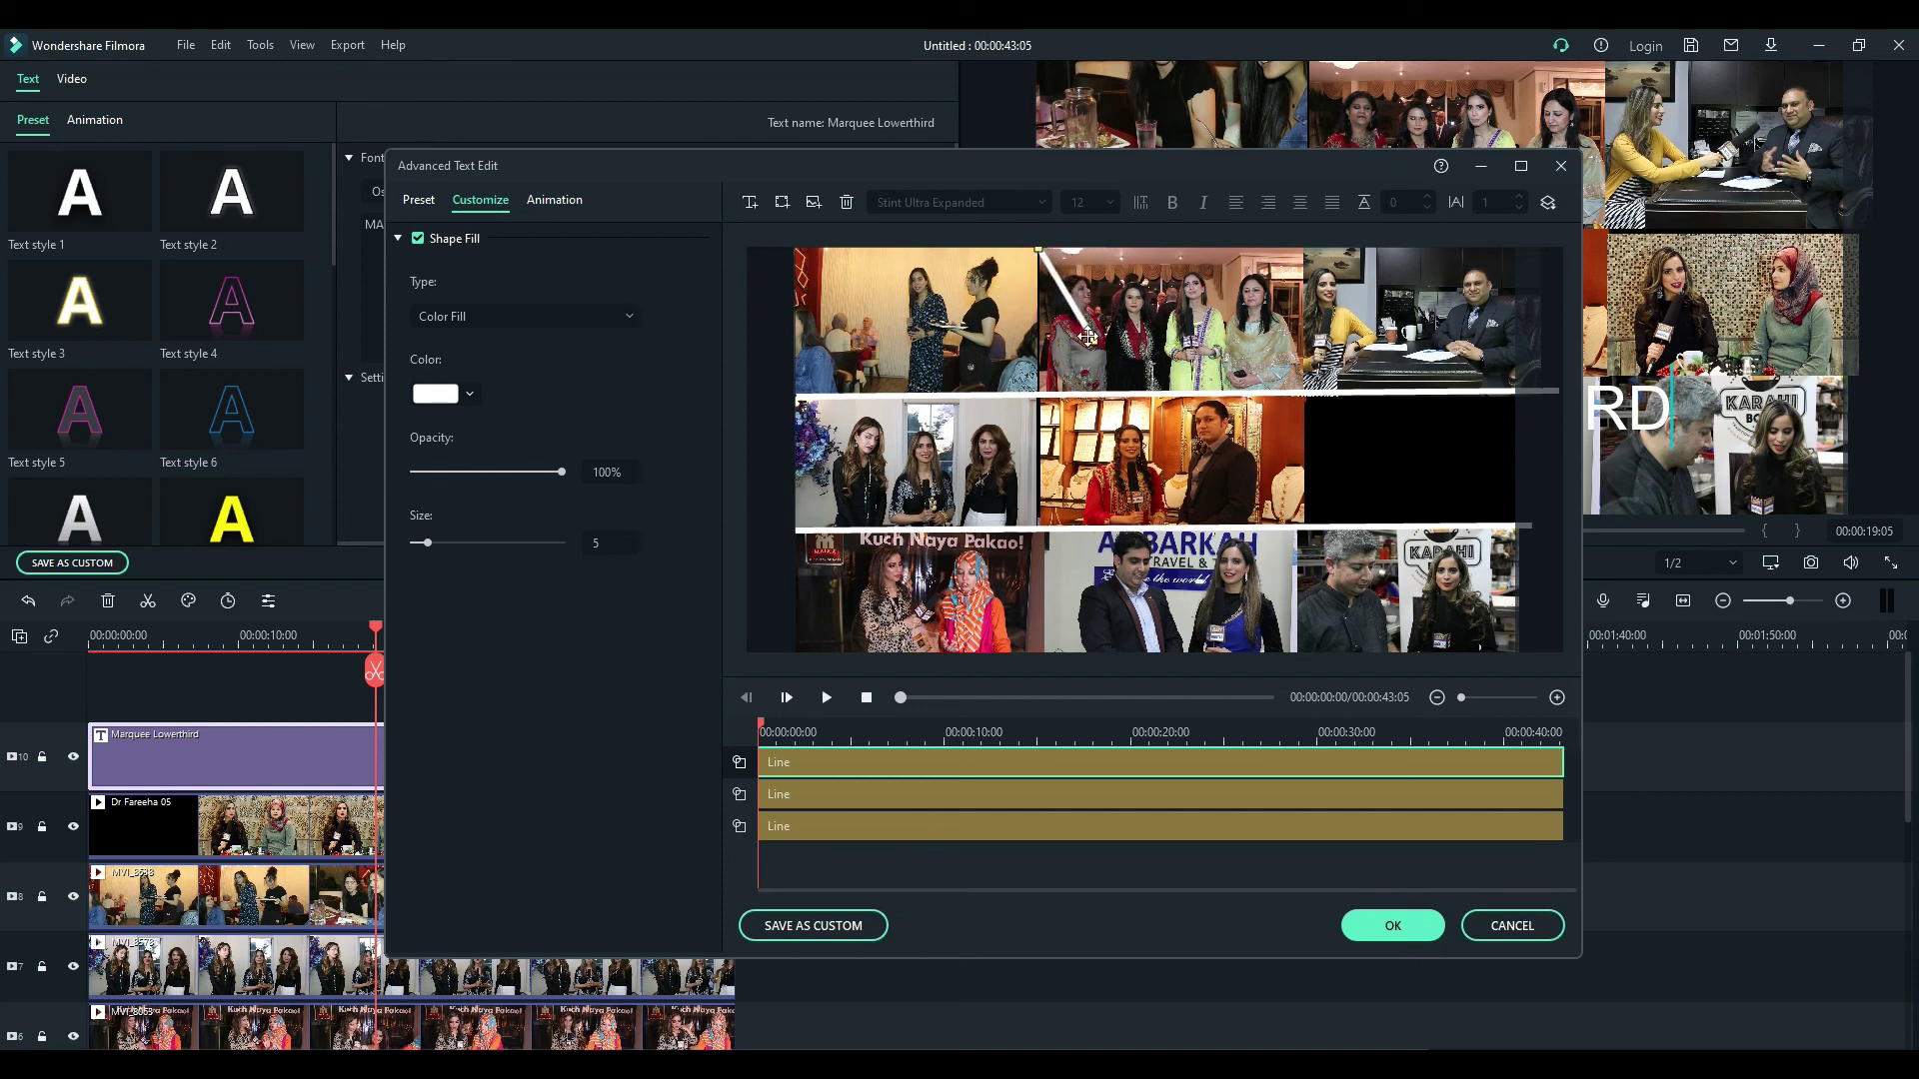
pyautogui.moveTo(1094, 342); pyautogui.dragTo(1044, 670)
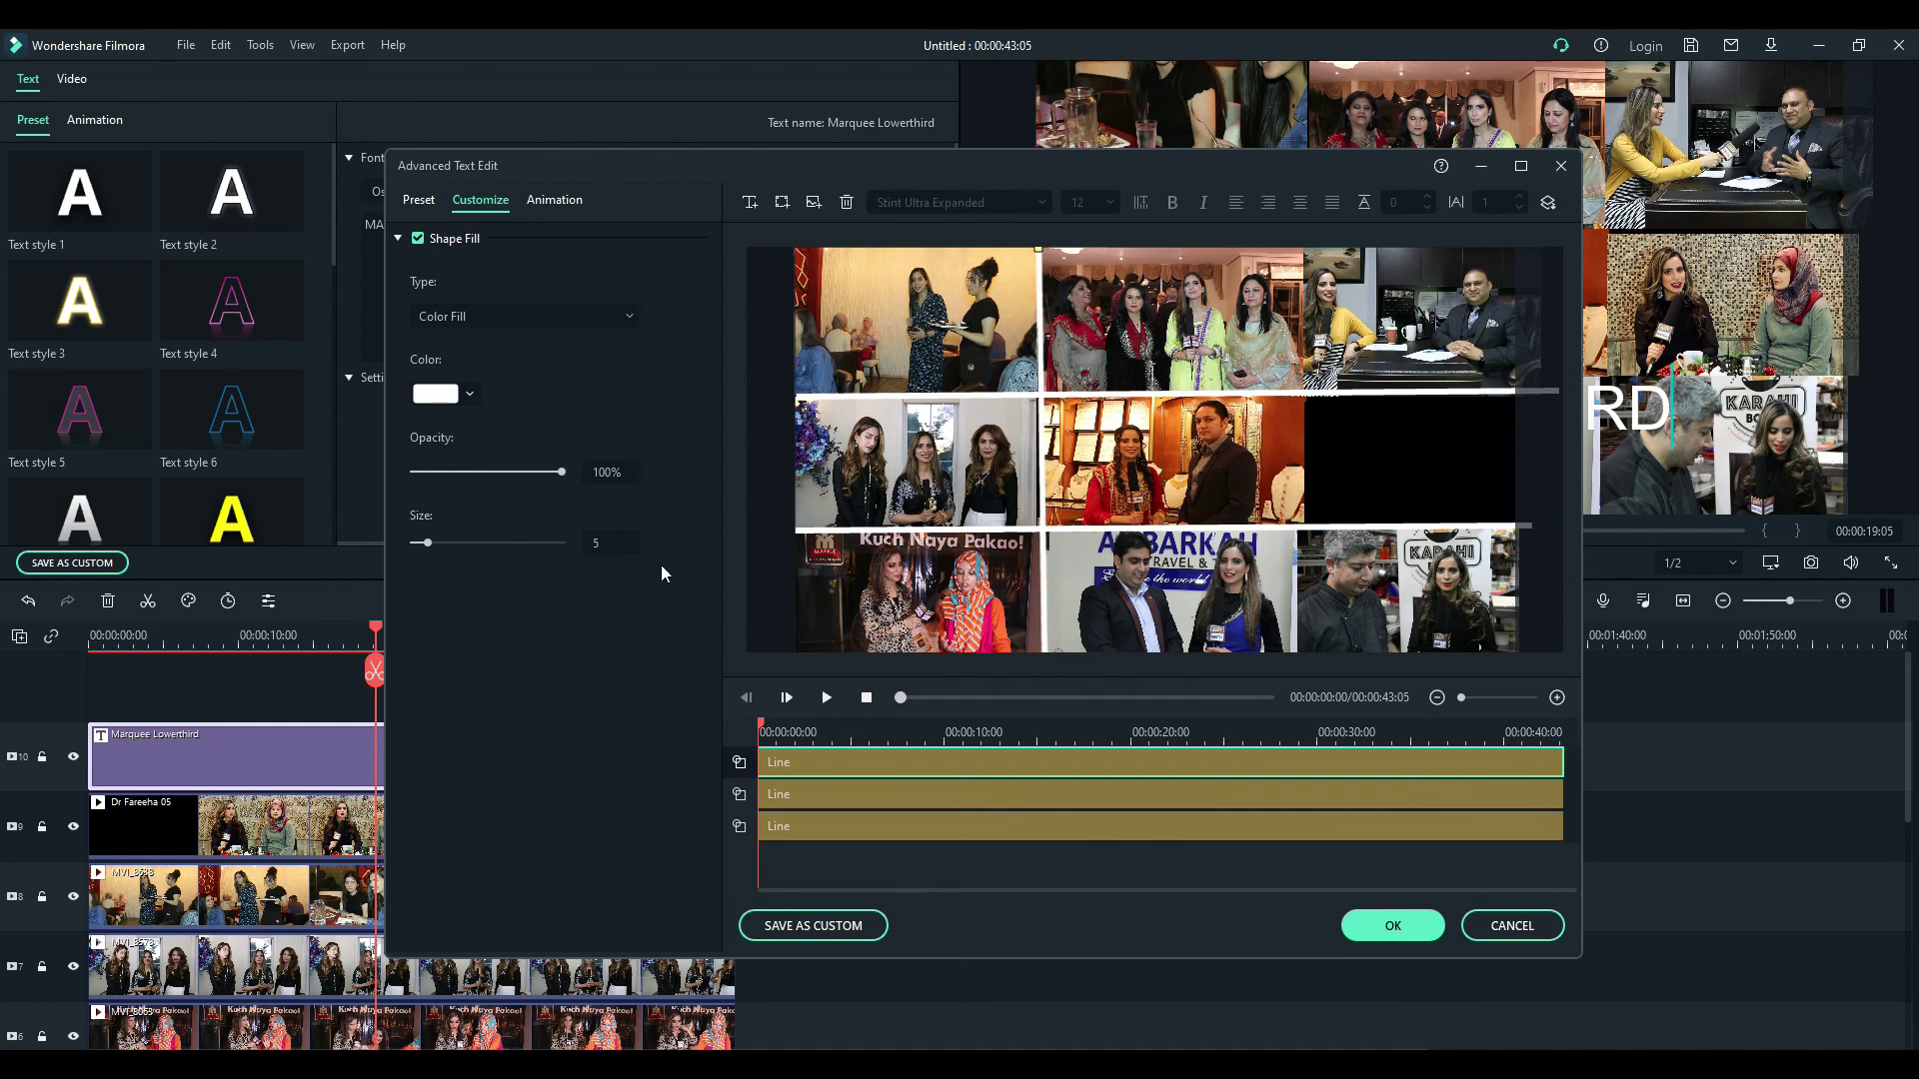
pyautogui.click(1038, 249)
pyautogui.moveTo(1042, 250); pyautogui.dragTo(1037, 250)
pyautogui.click(1039, 250)
pyautogui.moveTo(1039, 250); pyautogui.dragTo(1038, 250)
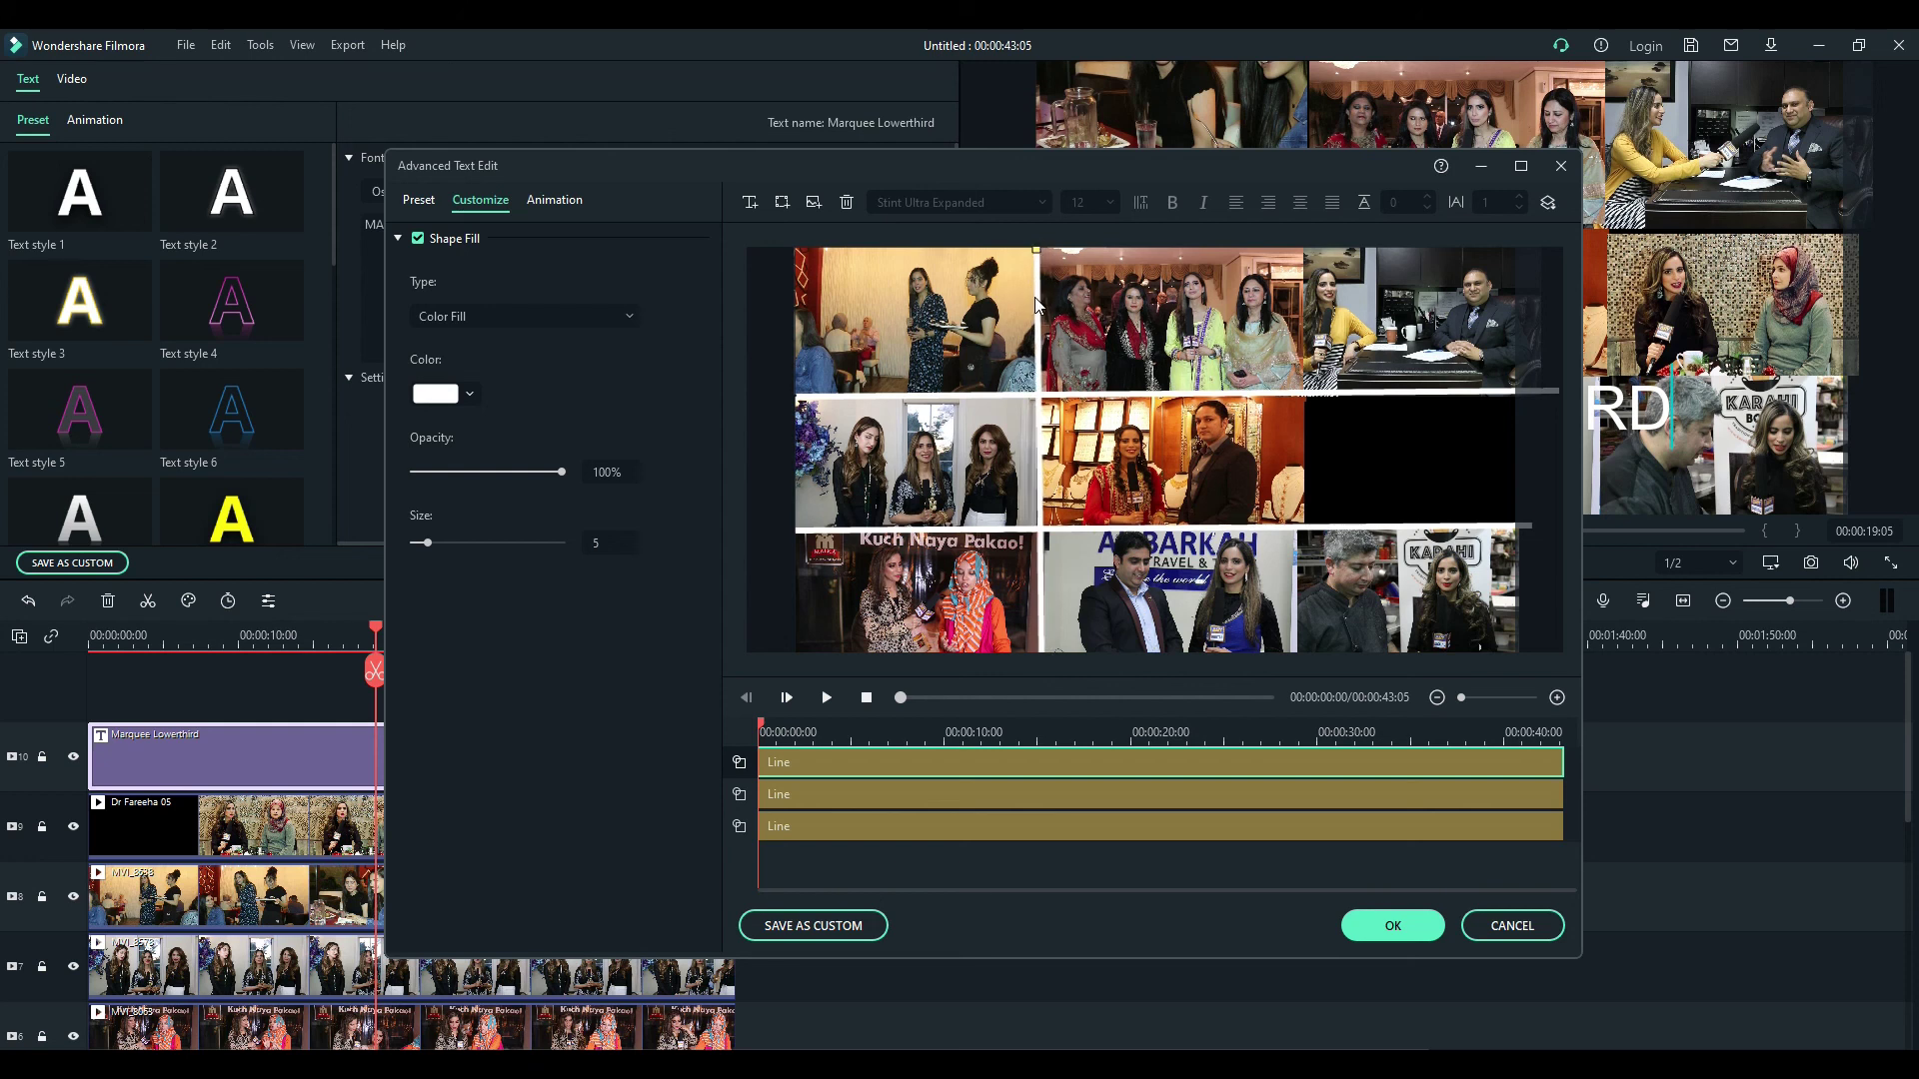
# Step: Add a fourth size-5 Line and place it vertically between the second and third columns
pyautogui.click(782, 202)
pyautogui.click(916, 366)
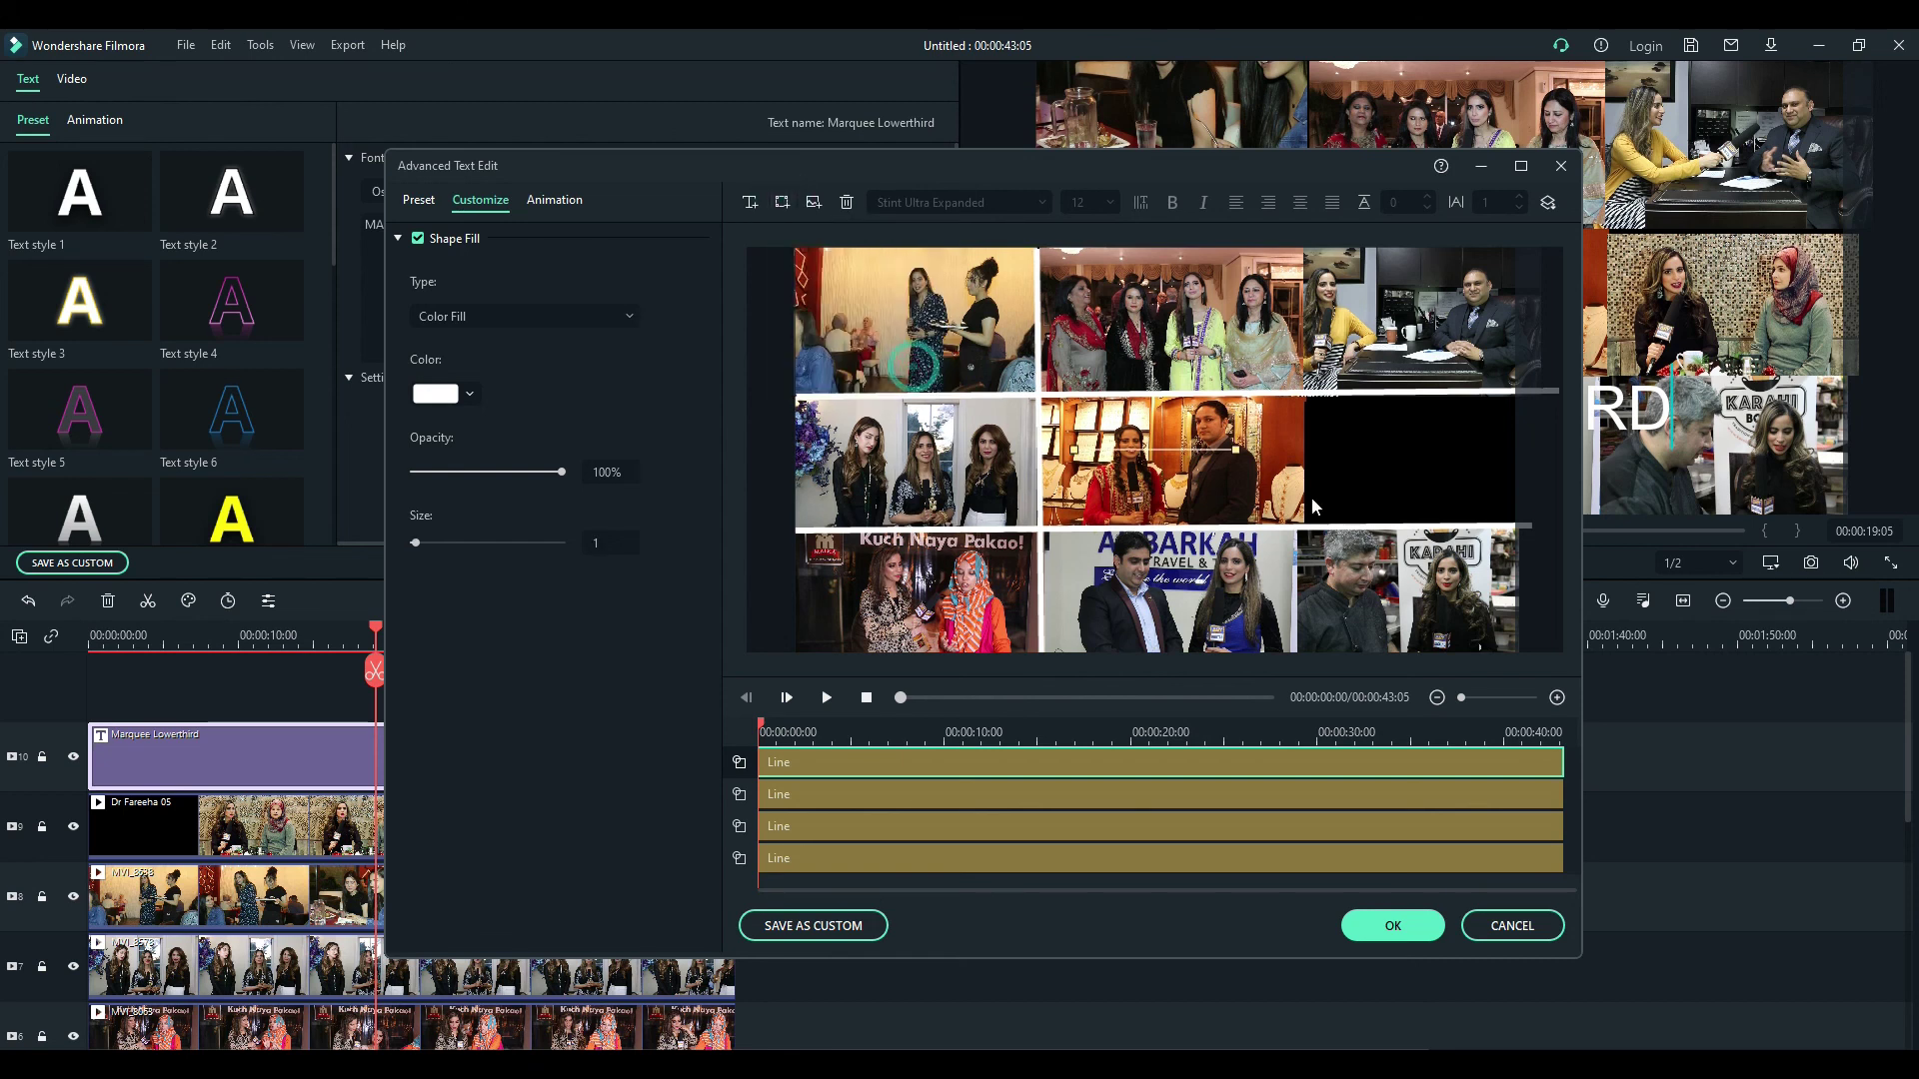
pyautogui.click(610, 543)
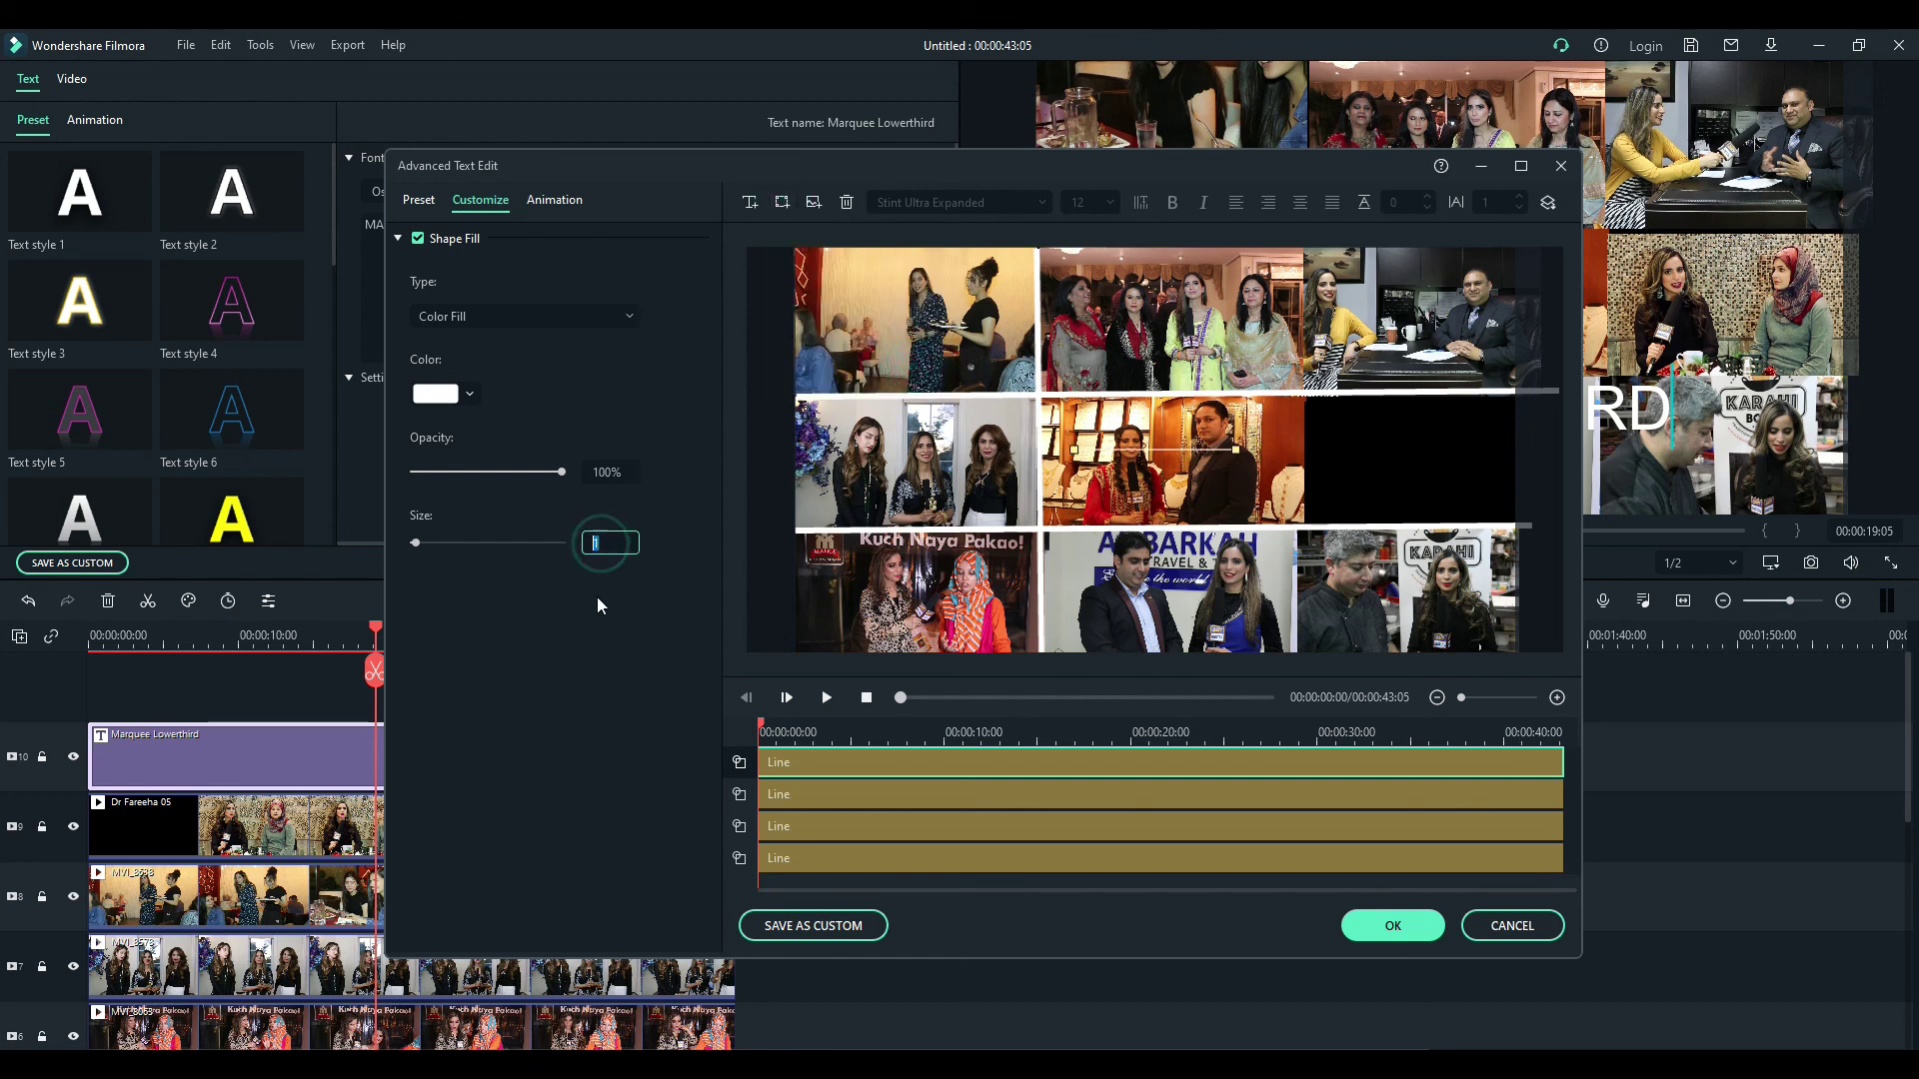
pyautogui.write('5')
pyautogui.press('Return')
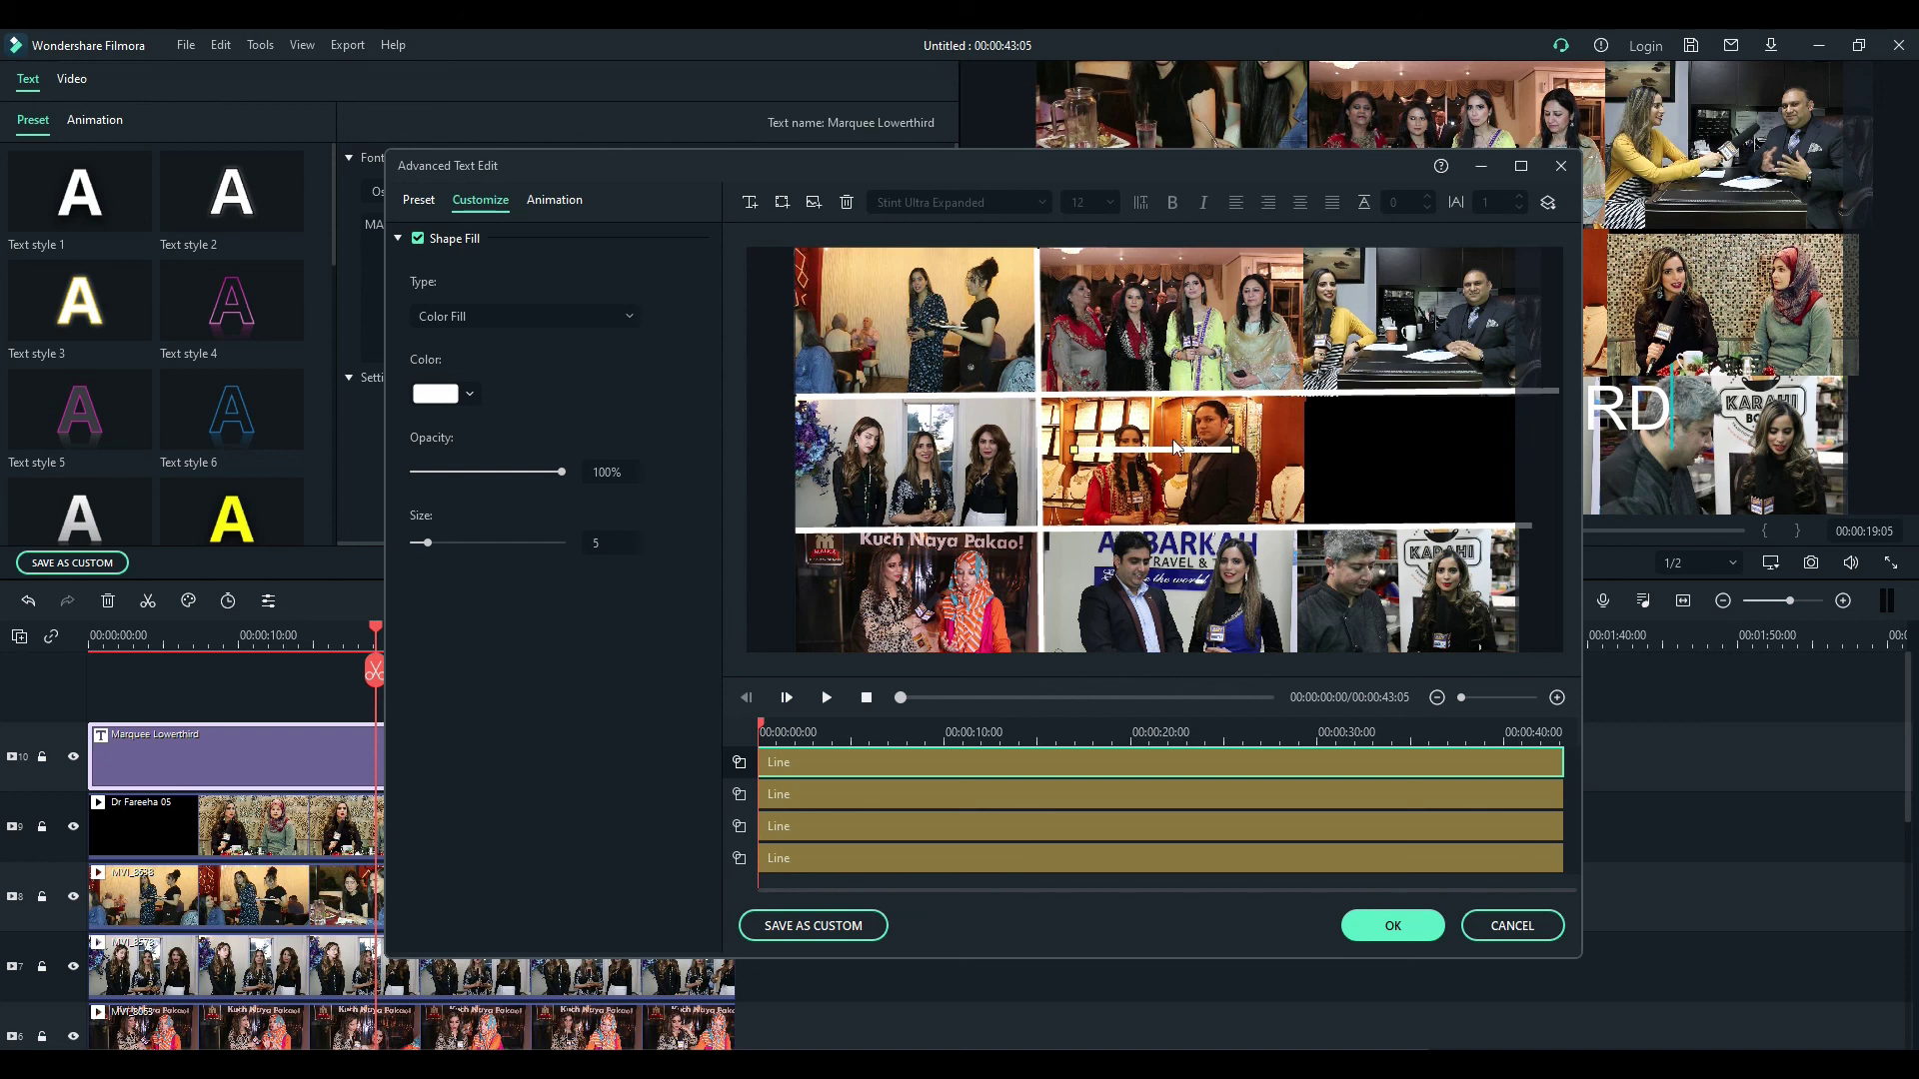
pyautogui.moveTo(1157, 451); pyautogui.dragTo(1299, 664)
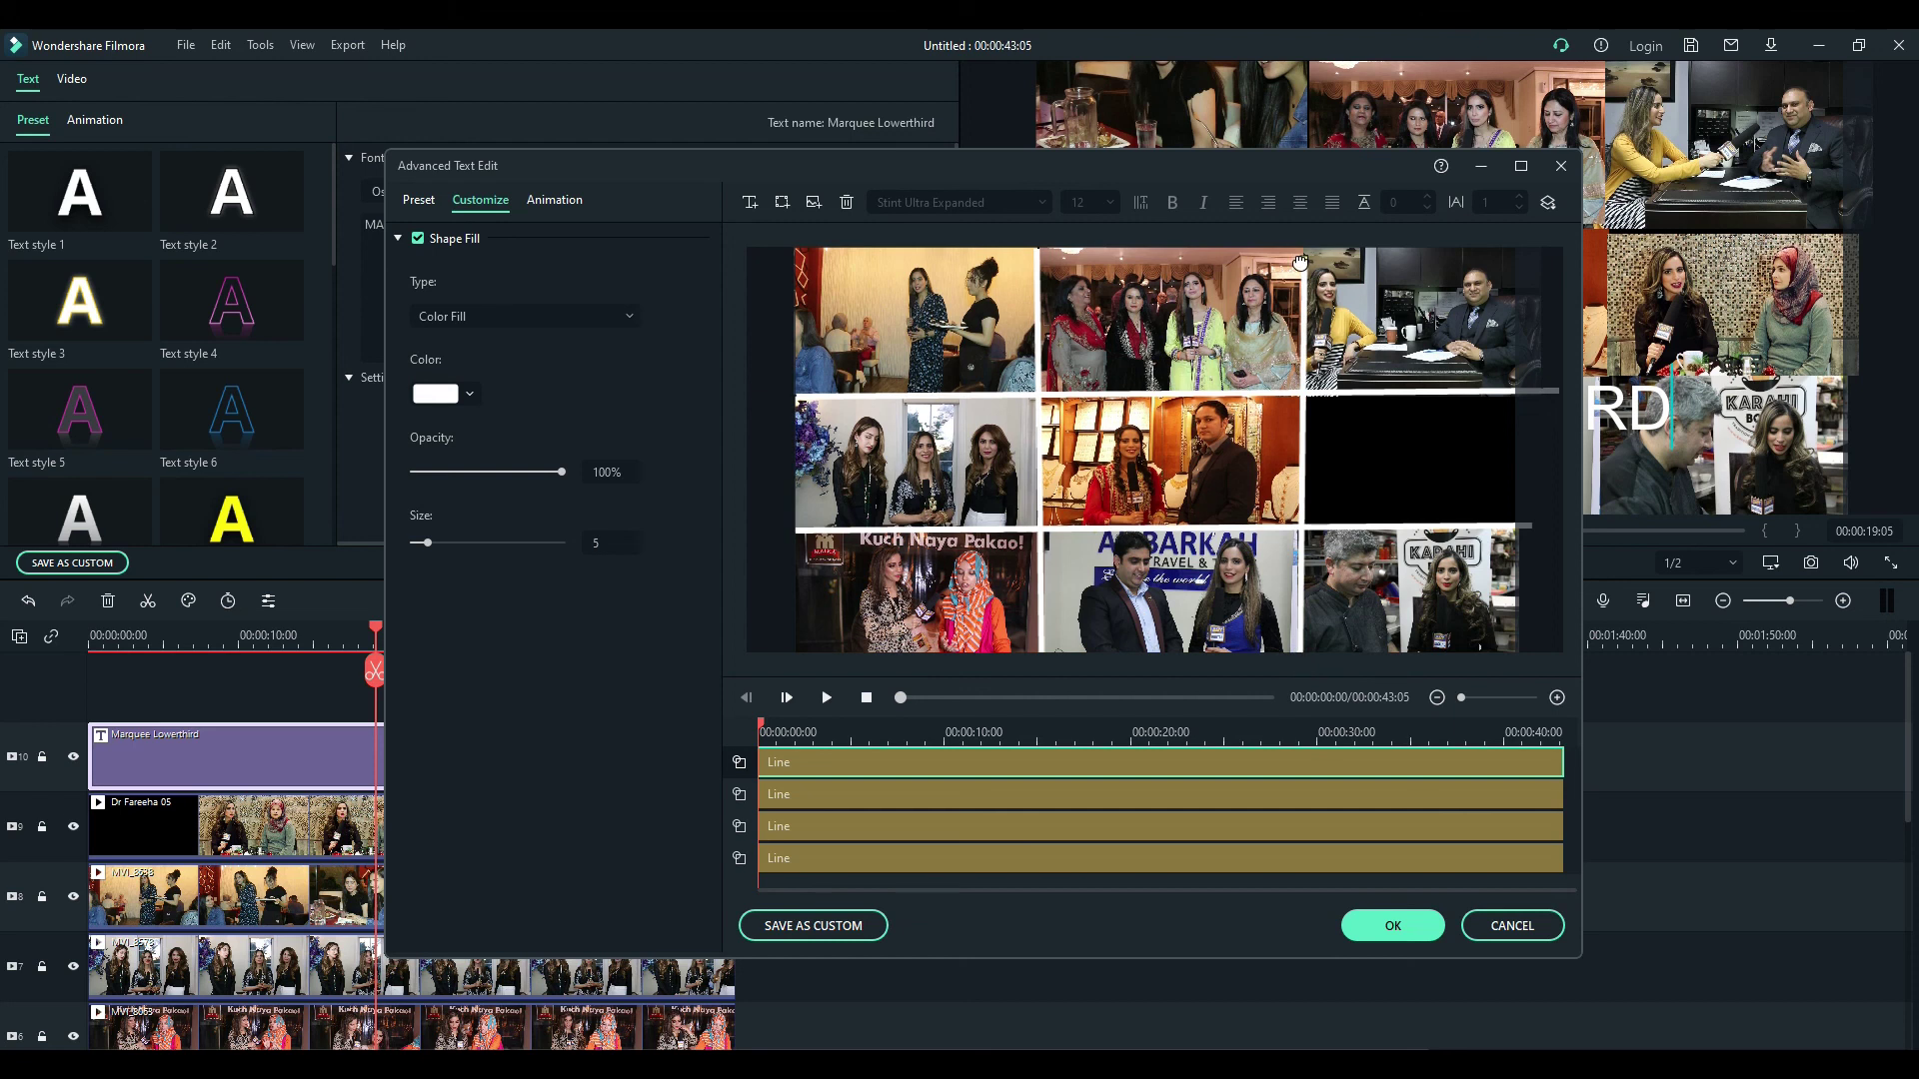
pyautogui.moveTo(1305, 260); pyautogui.dragTo(1304, 248)
# Step: Confirm the title edits with OK twice, then rewind and play the collage from the start
pyautogui.click(1392, 926)
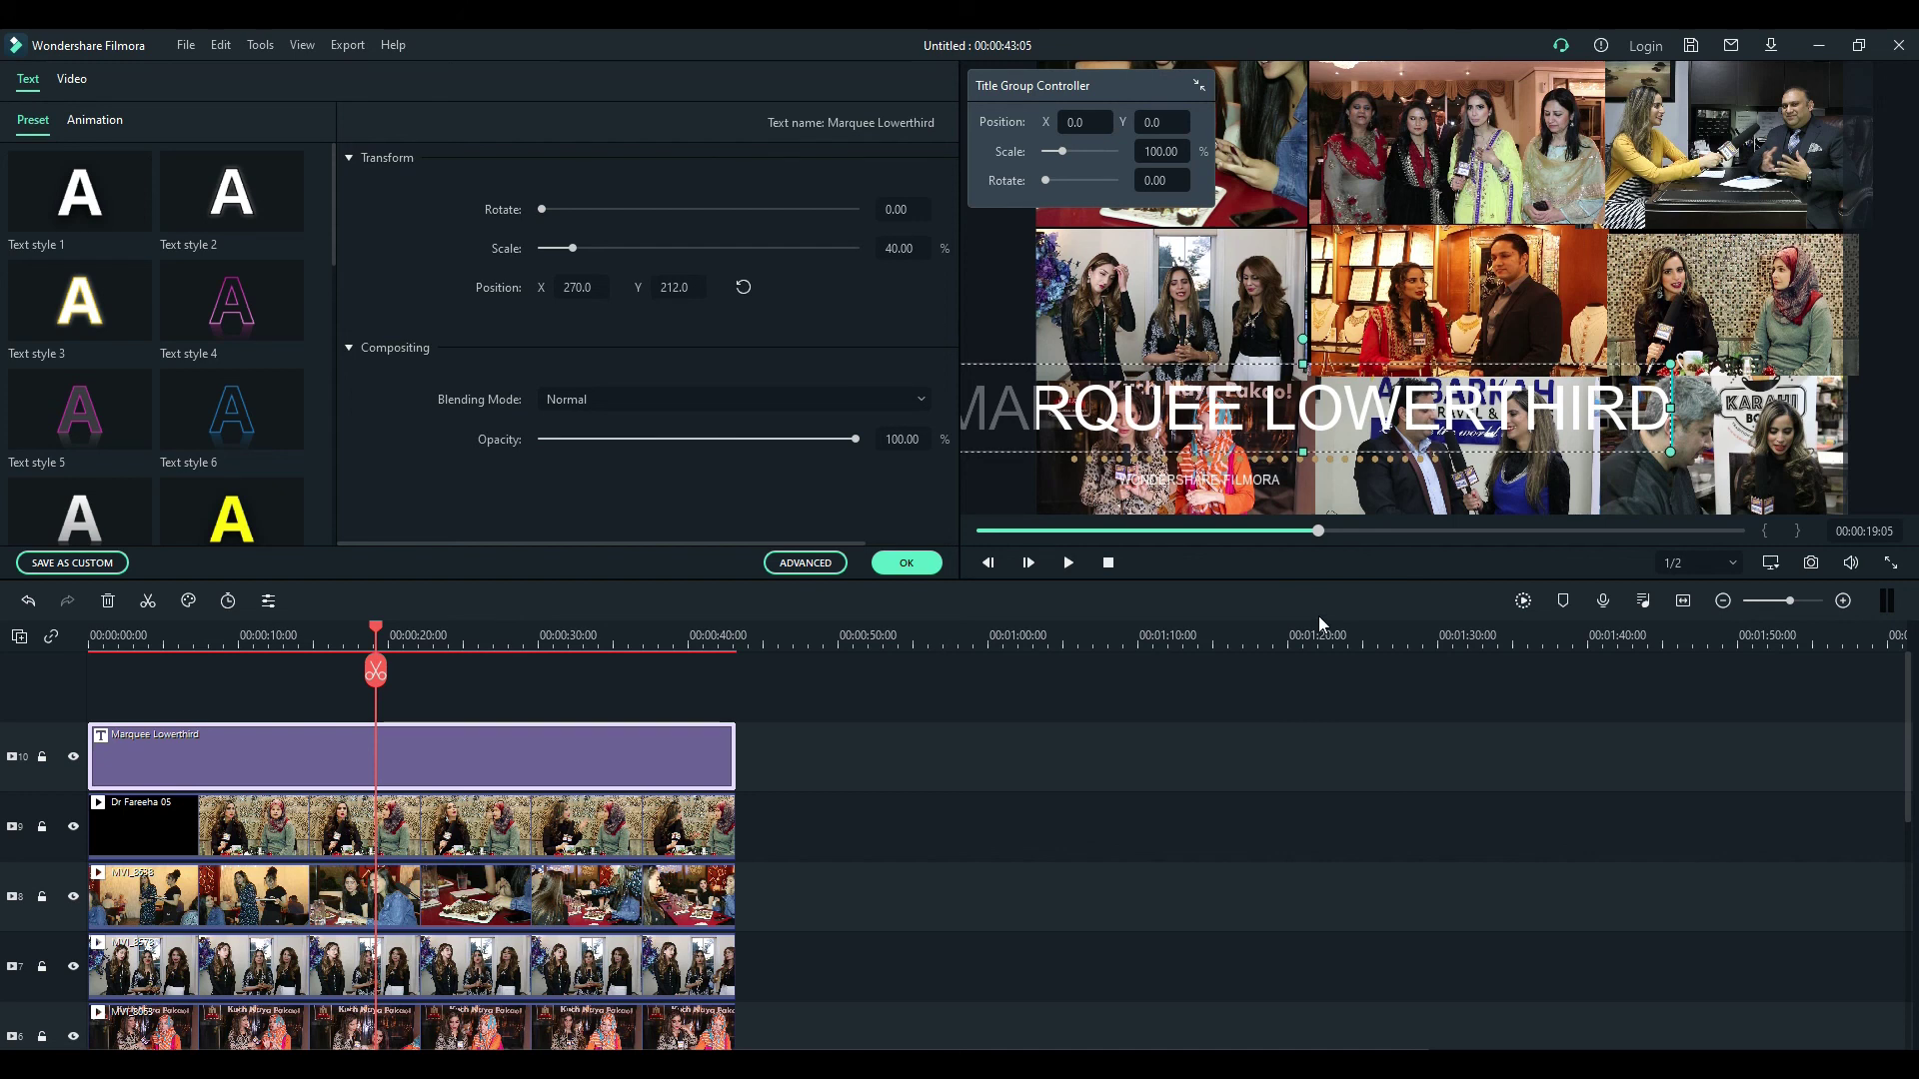
pyautogui.click(893, 562)
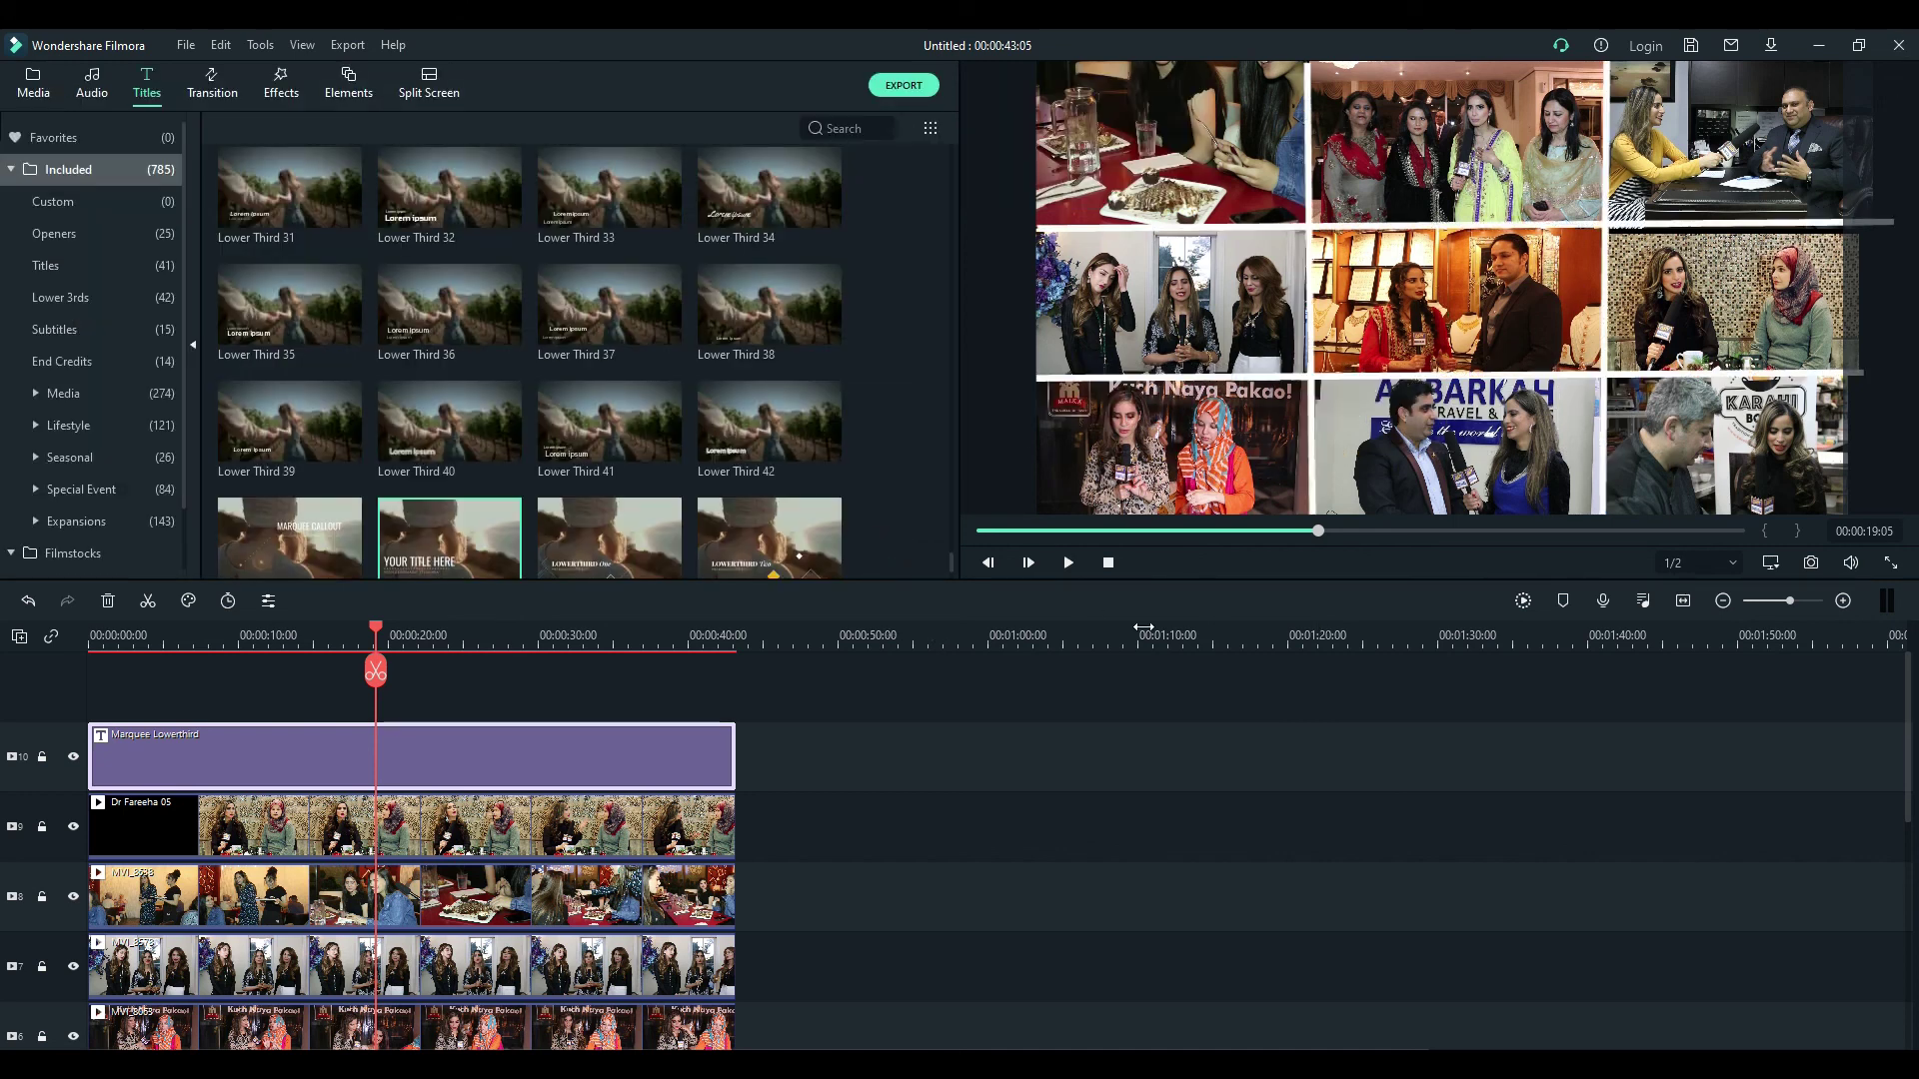
pyautogui.click(1105, 566)
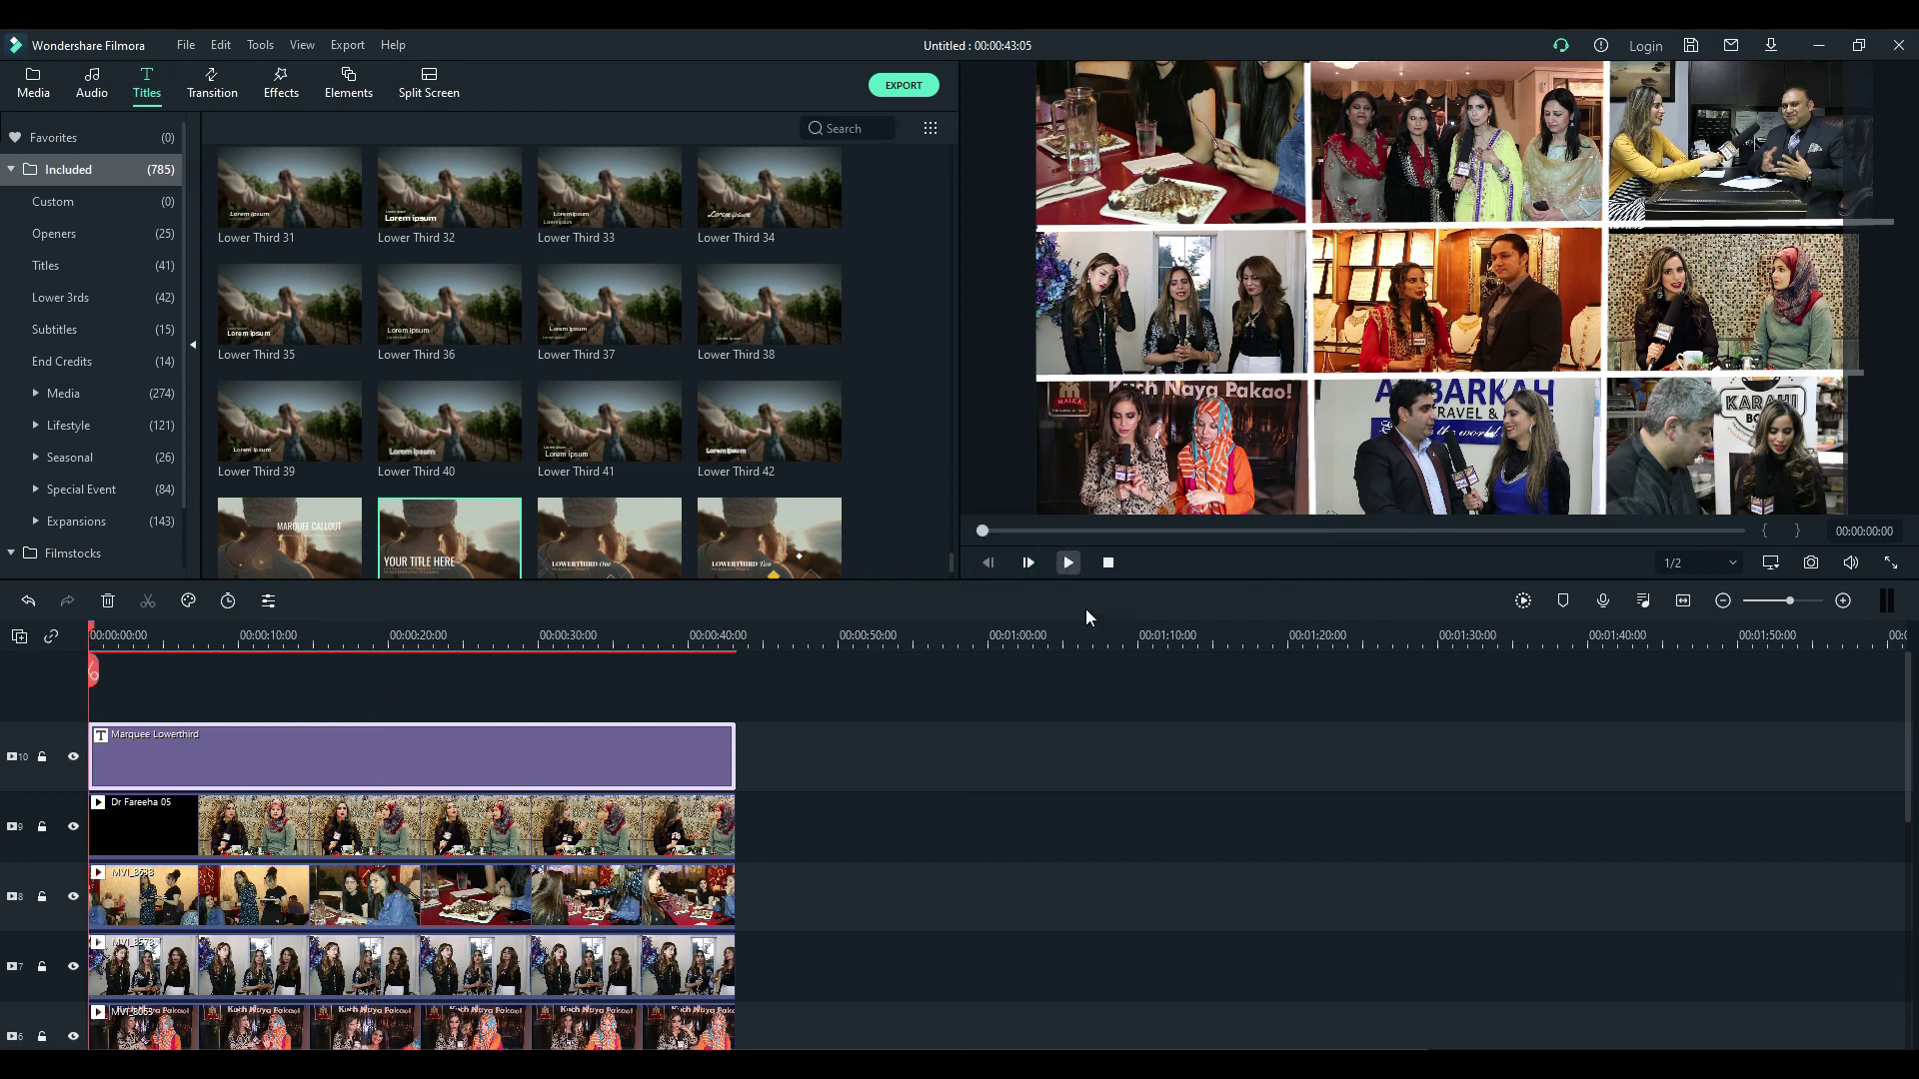
pyautogui.press('space')
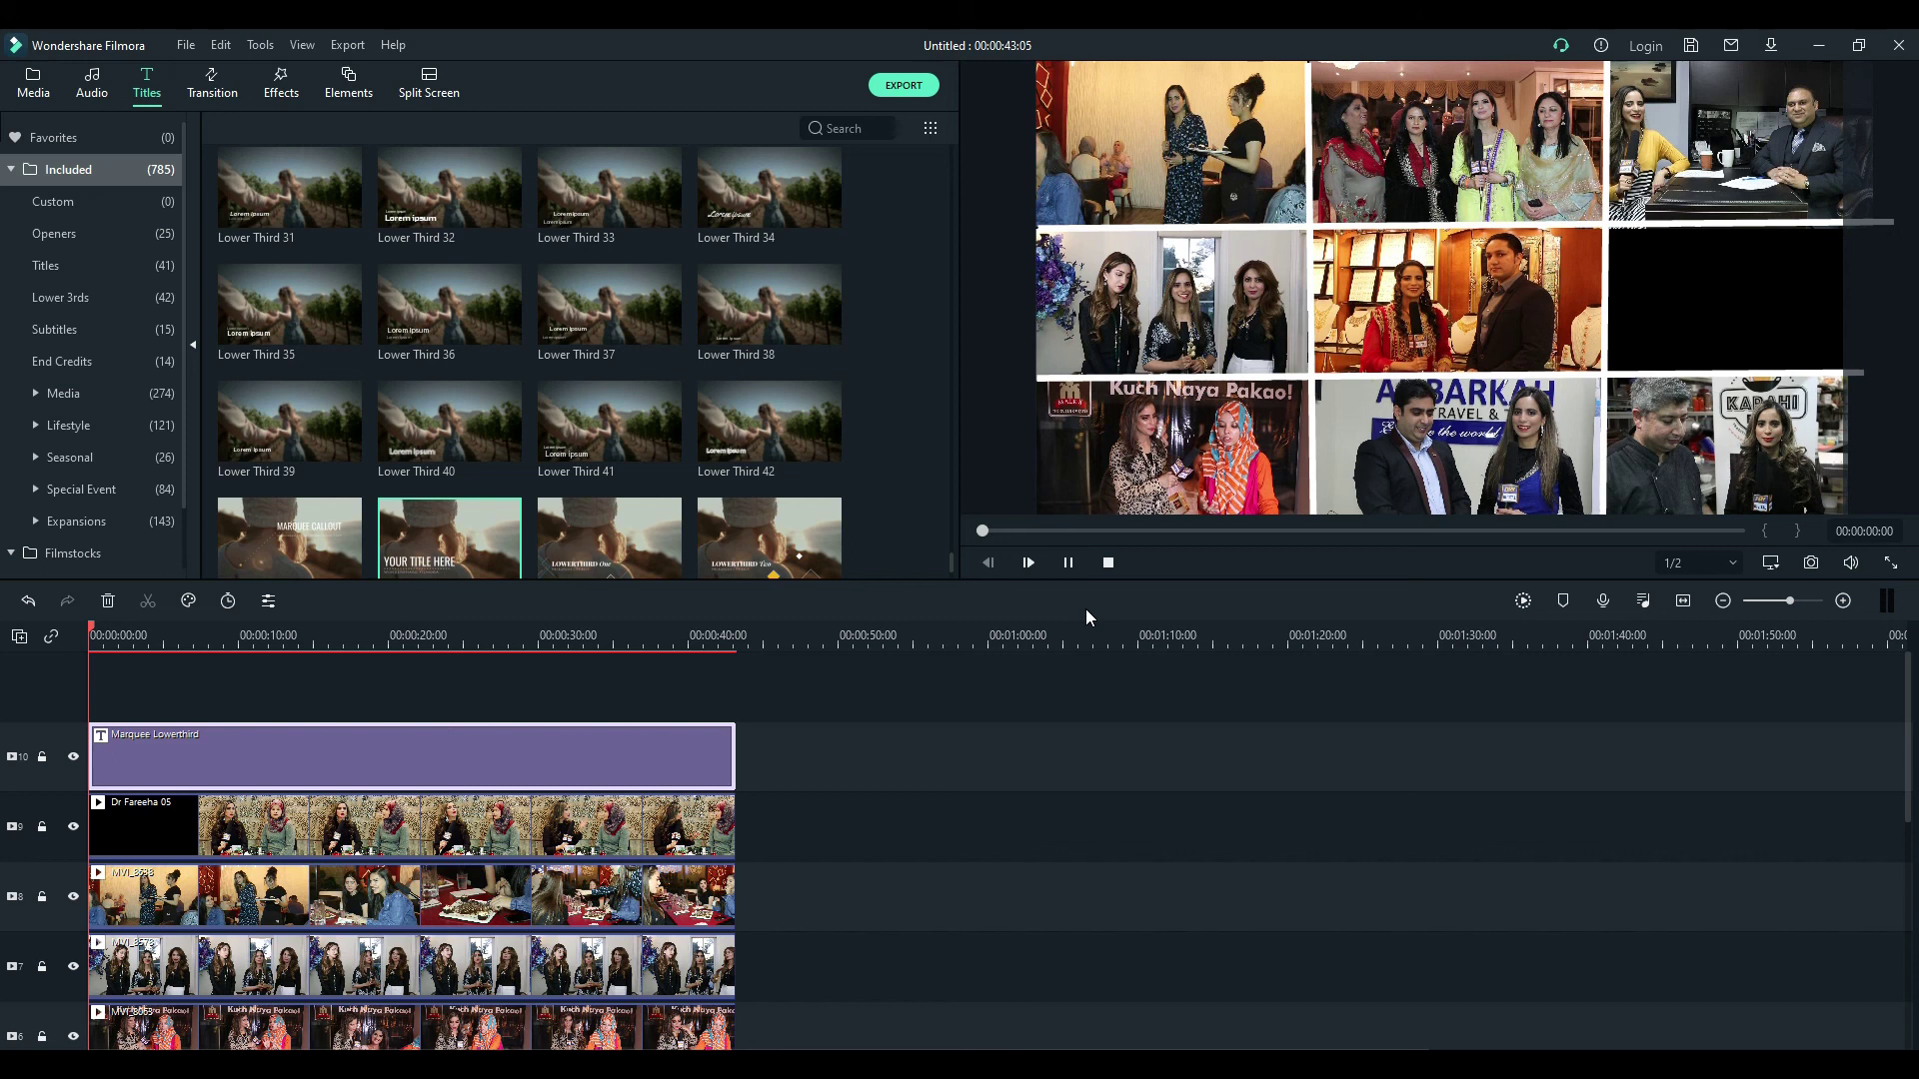